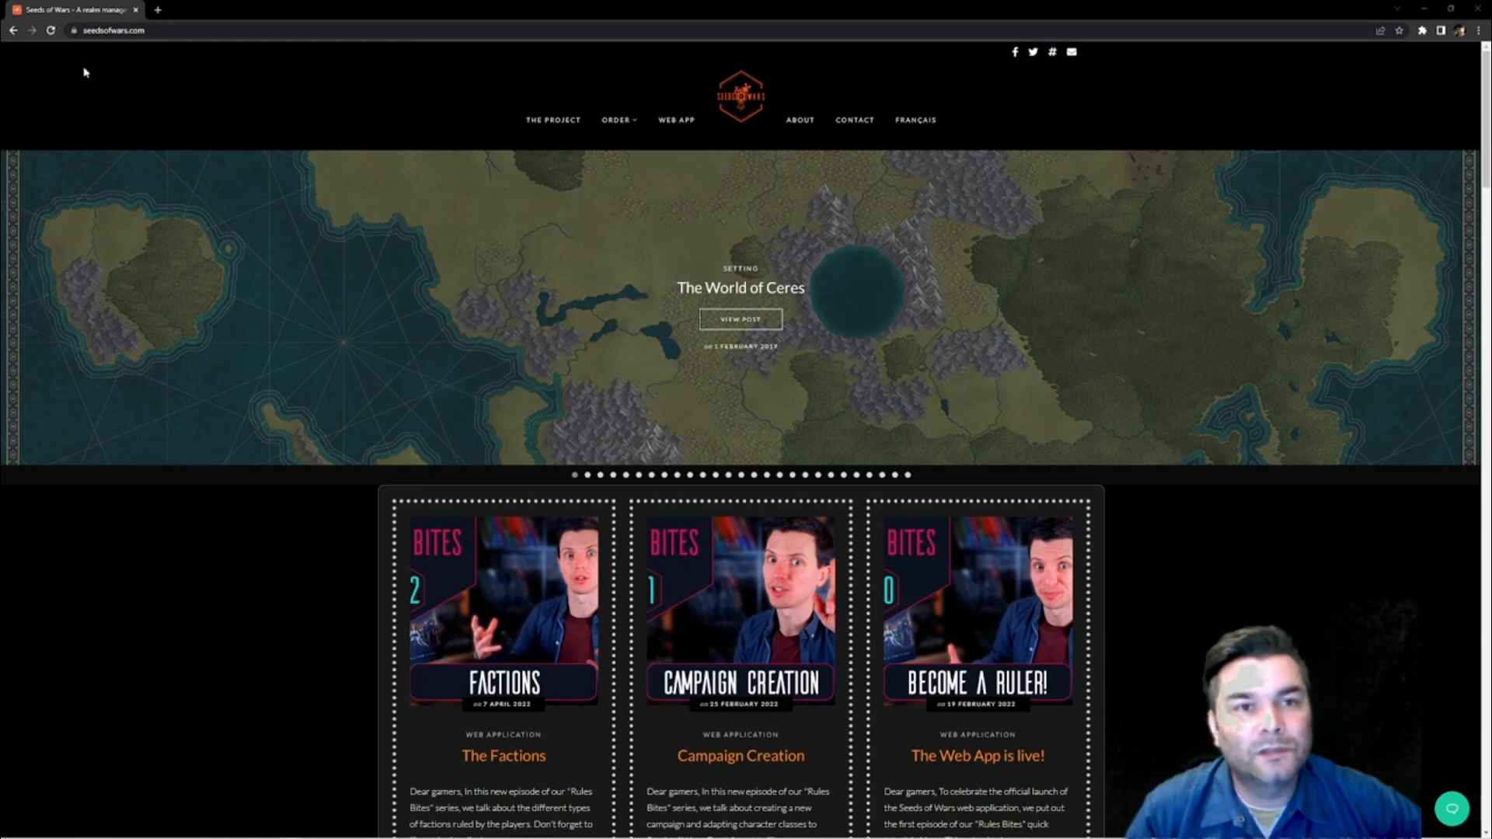
Open the Seeds of Wars web app, show it in full screen and start a new campaign.
click(682, 124)
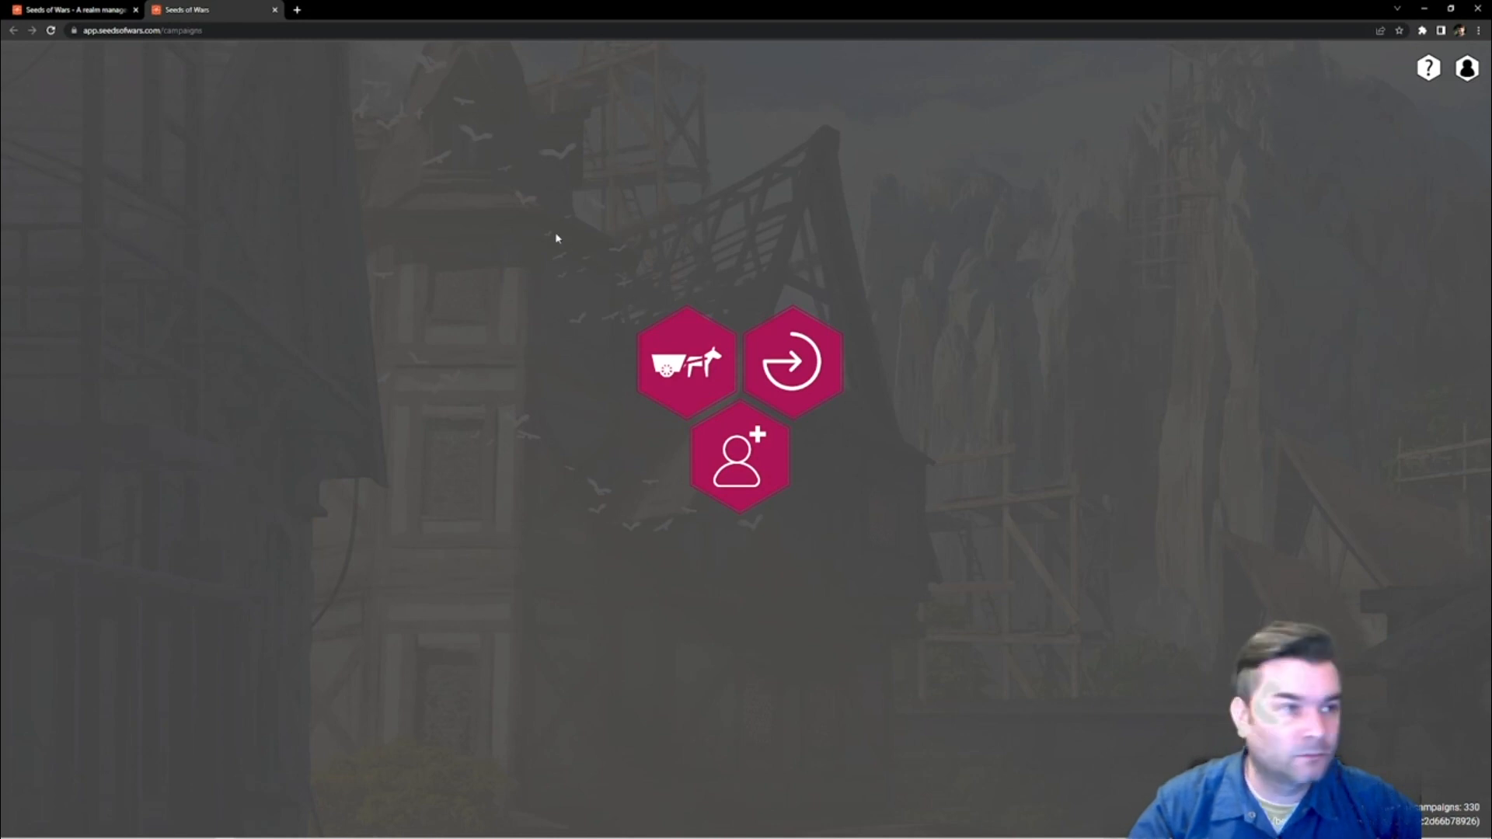
key(F11)
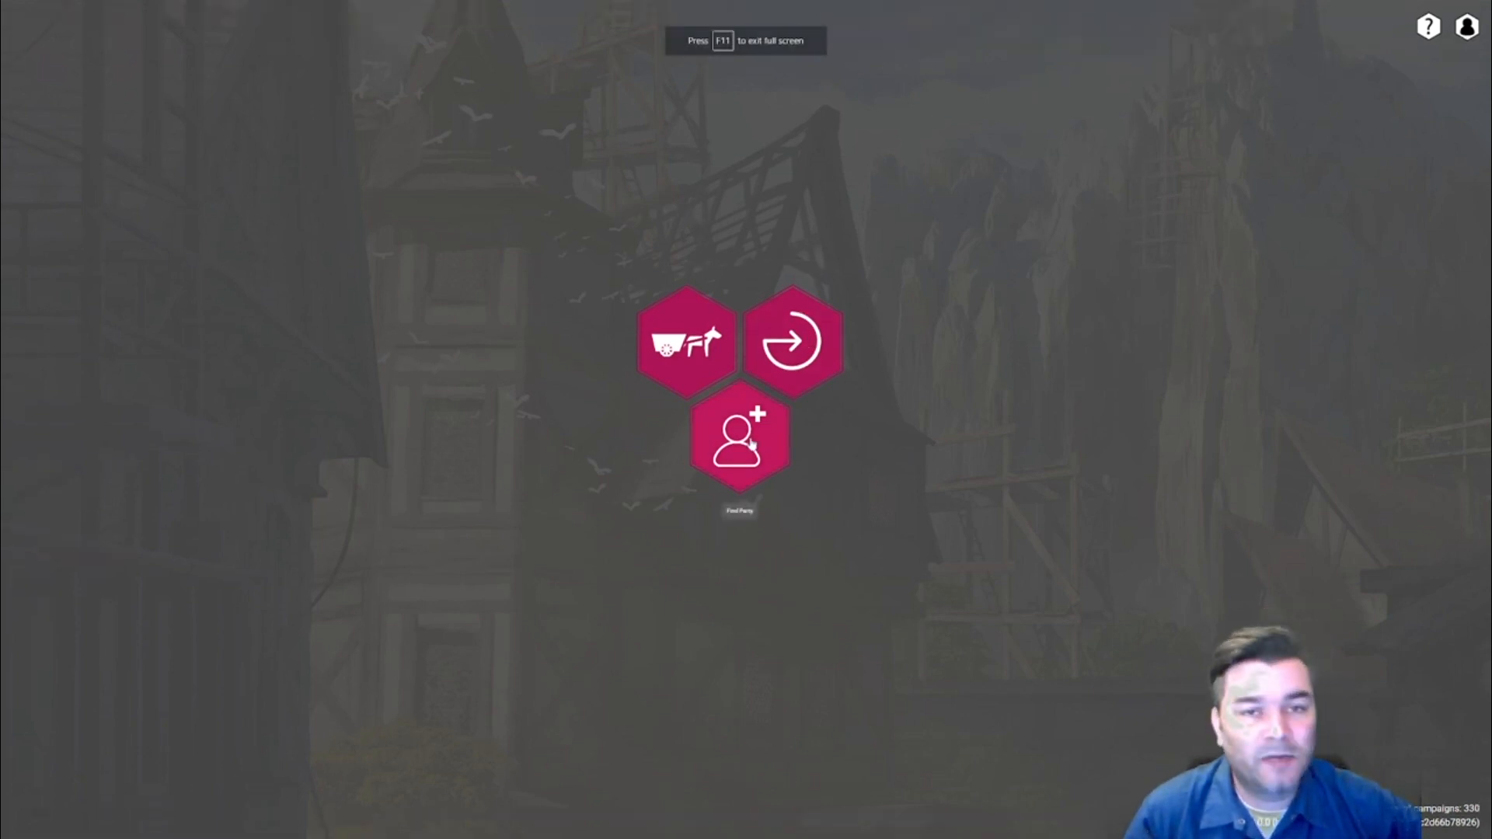
click(670, 334)
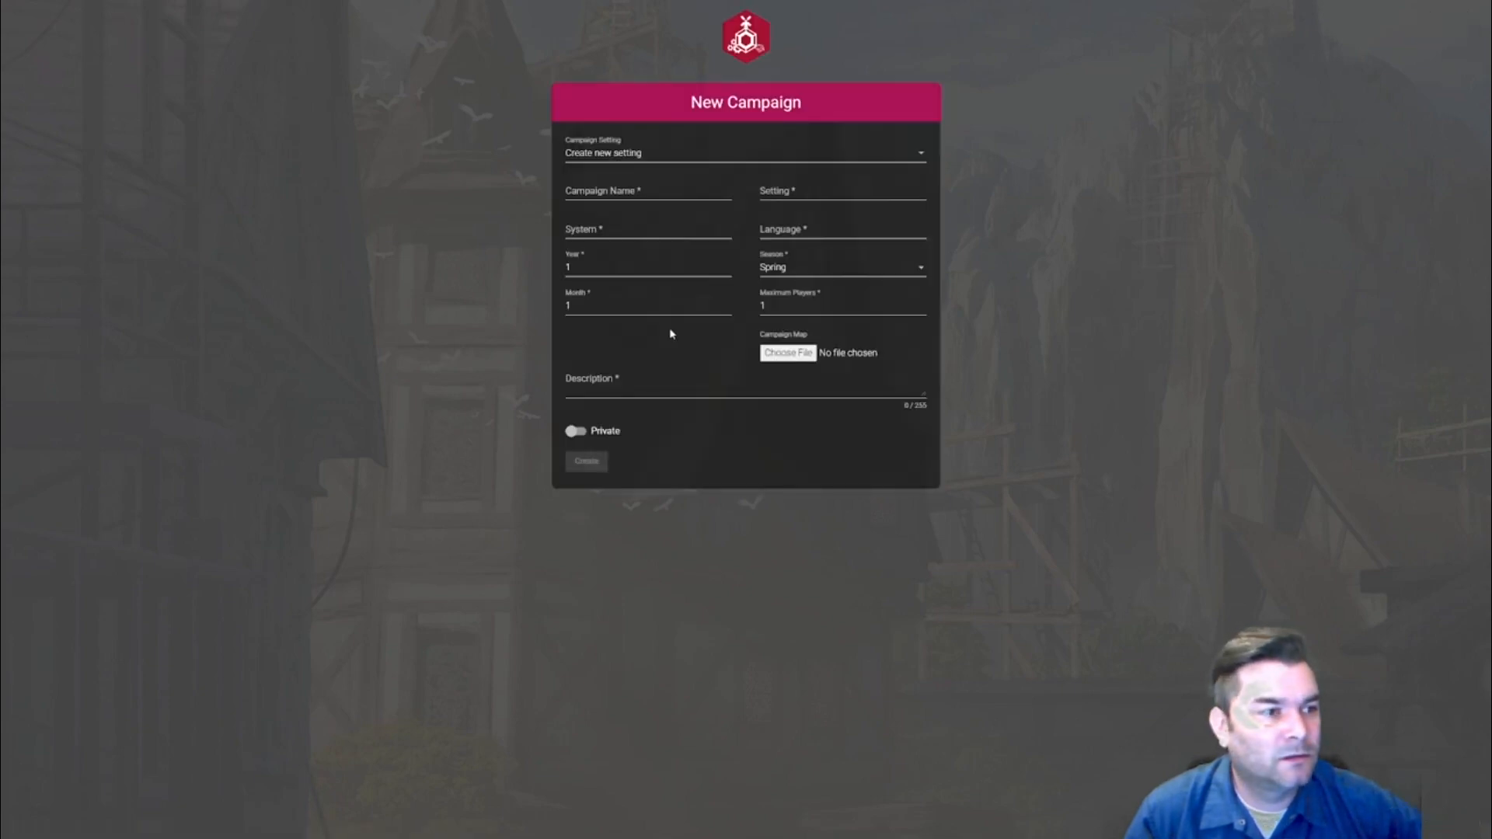
Choose to create a new setting, name the campaign "Under a Sapphire Moon" and enter "Fantasy Renaissance" as its setting.
click(628, 157)
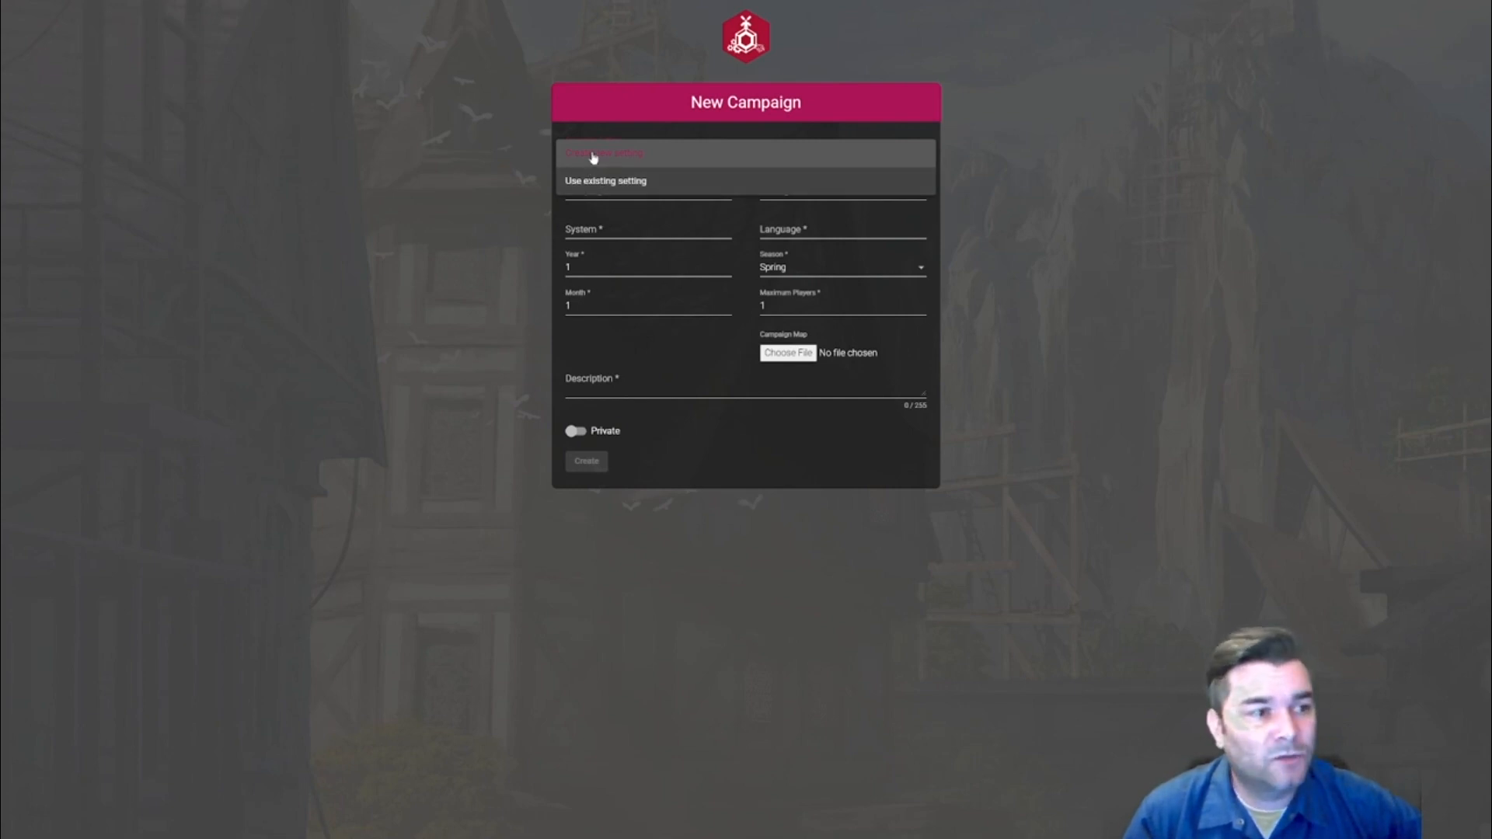
click(596, 154)
click(622, 194)
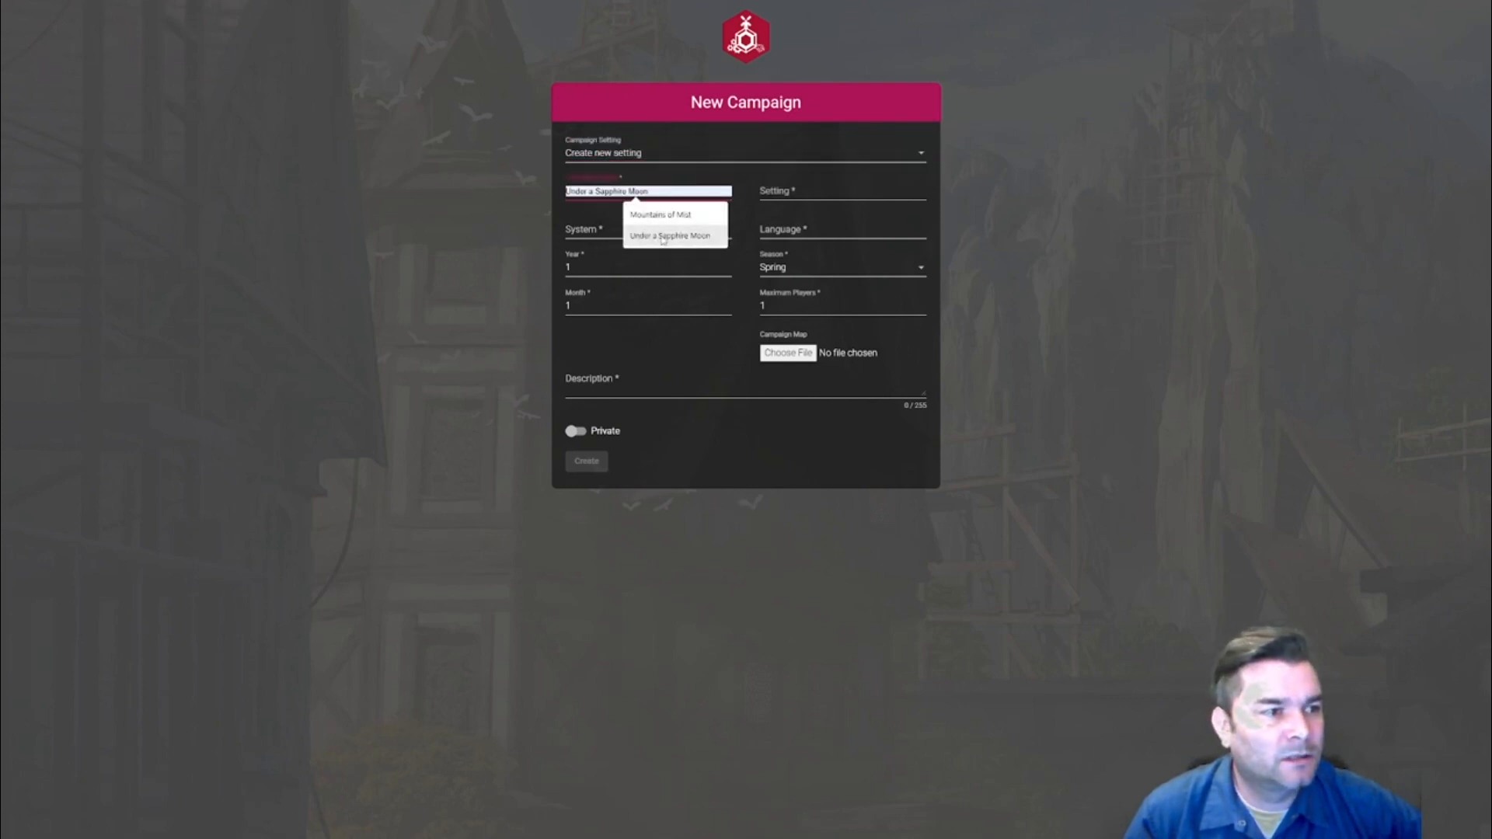
click(667, 237)
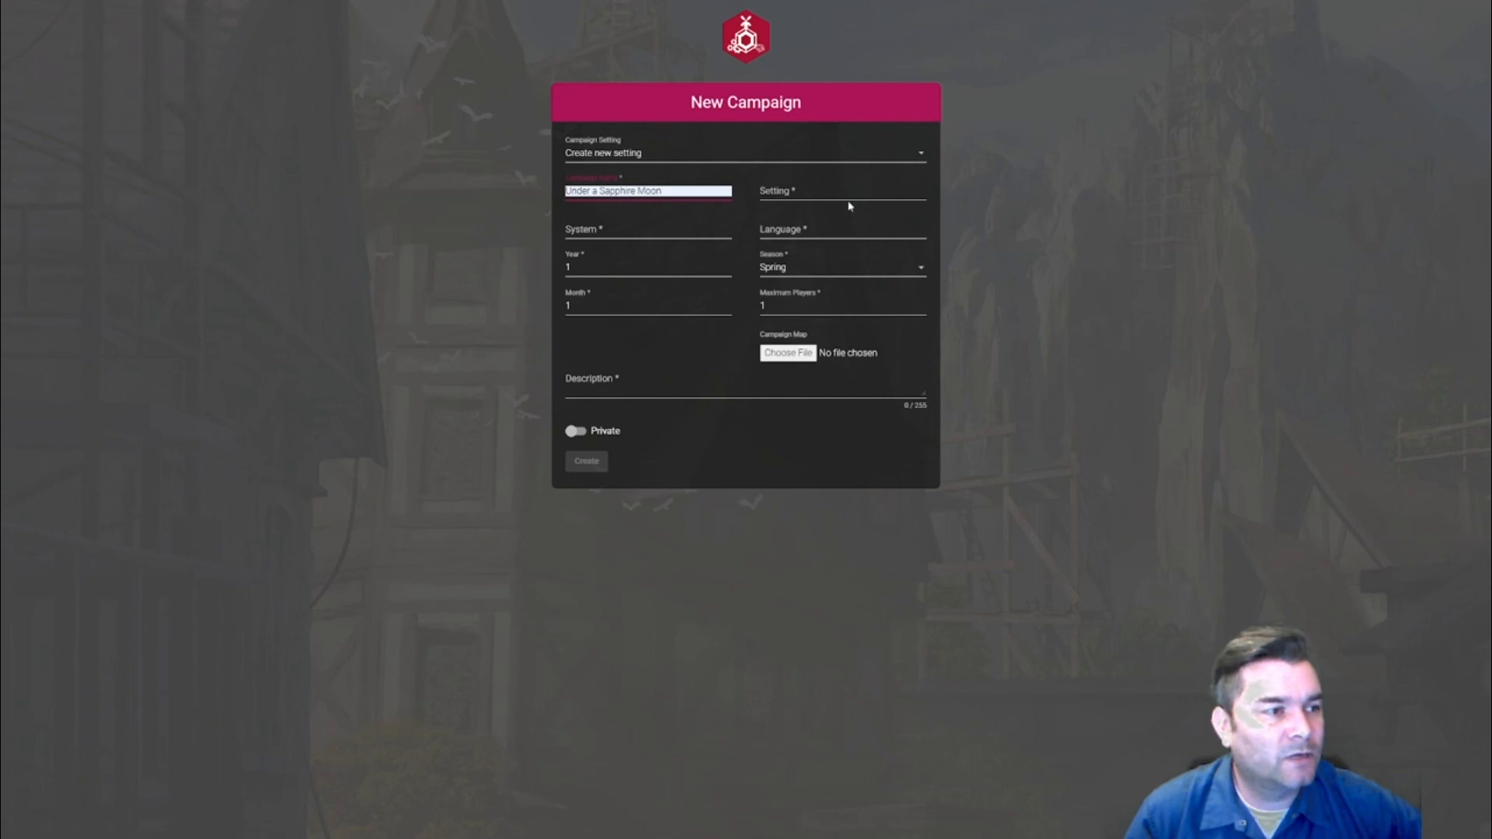
click(824, 194)
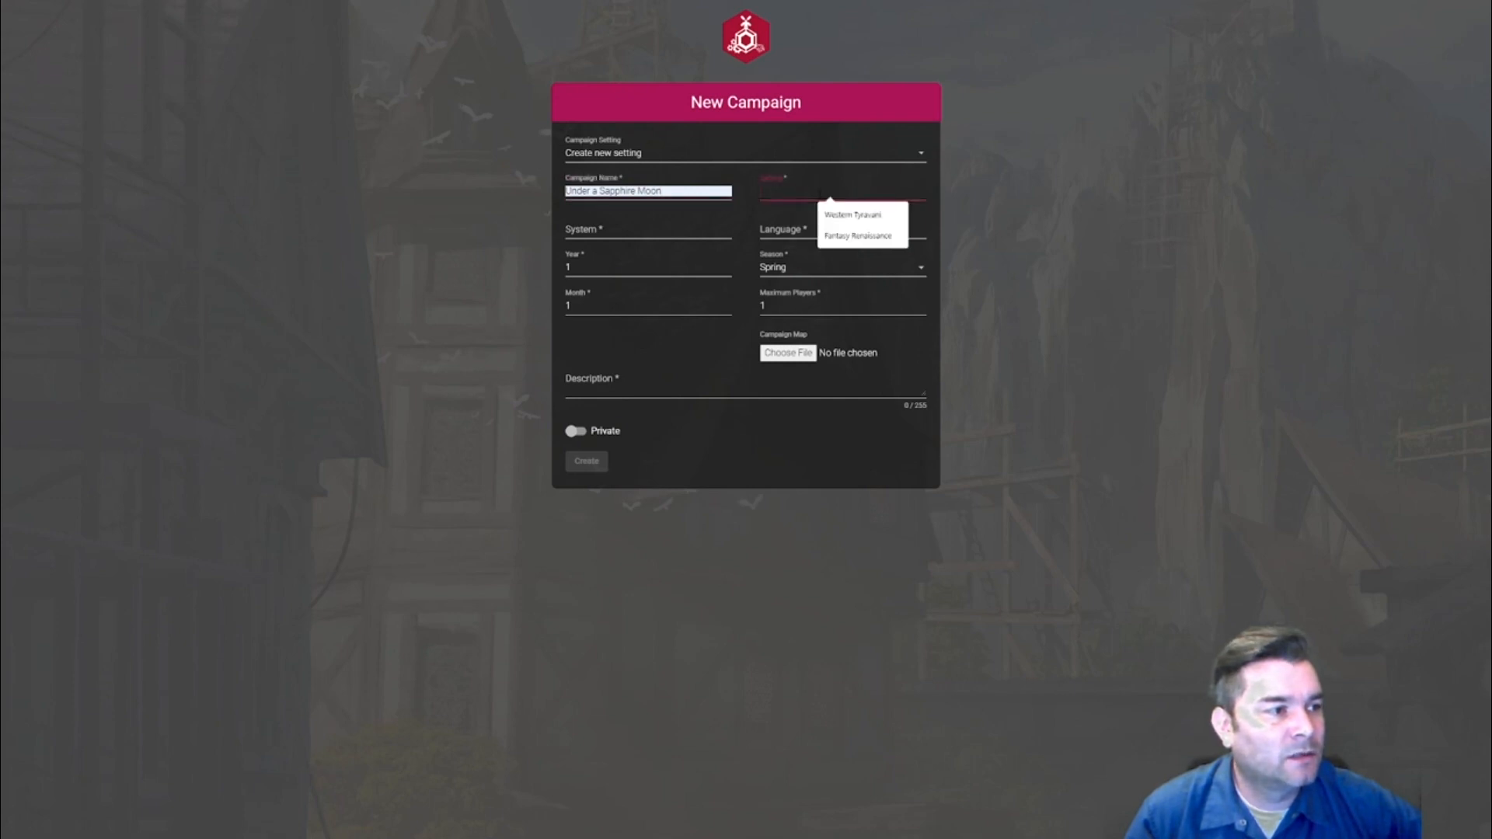
click(859, 237)
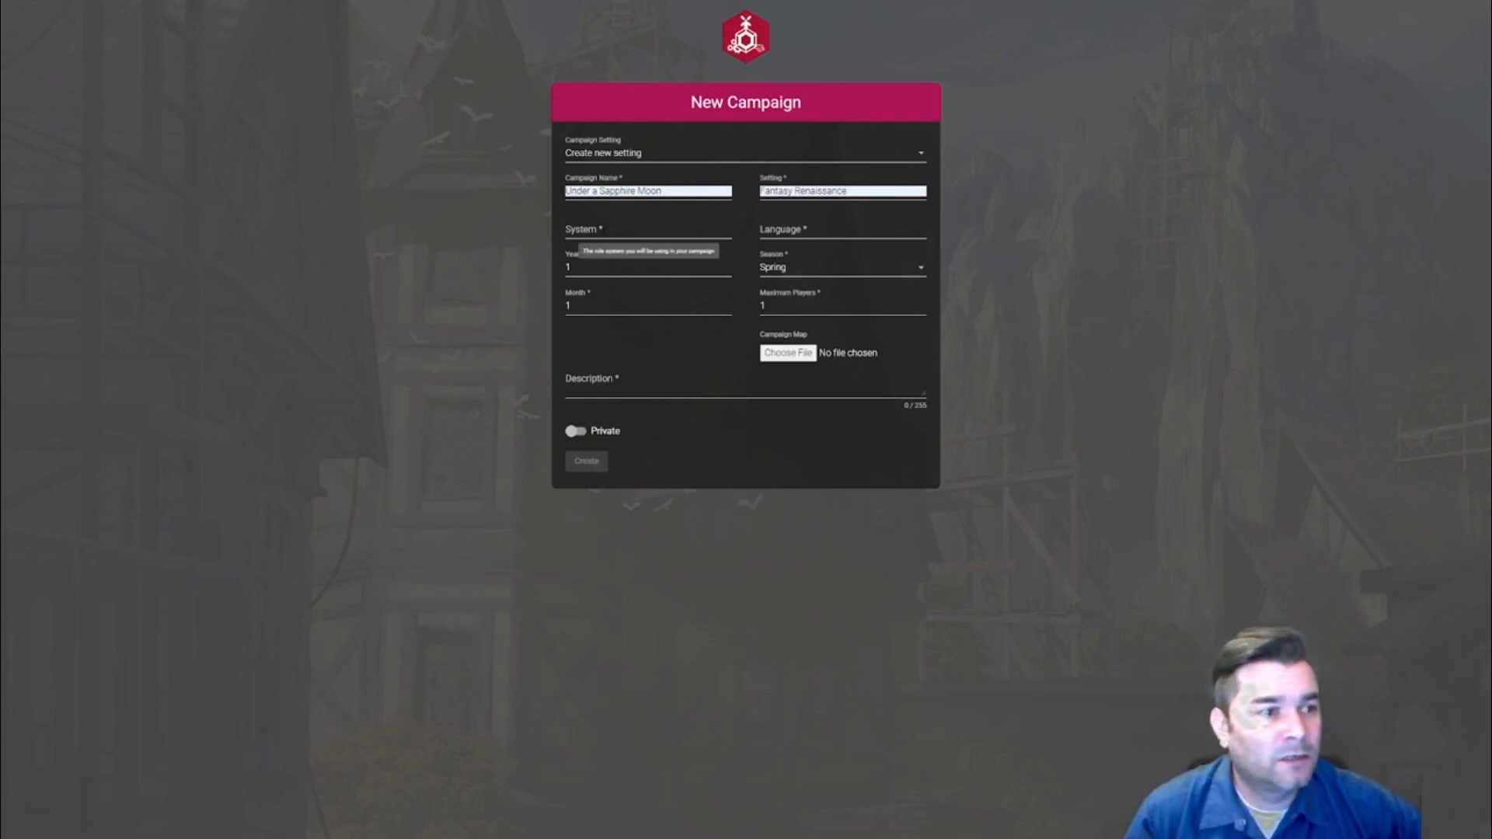
Set the campaign's system to D&D5E and its language to English.
click(604, 231)
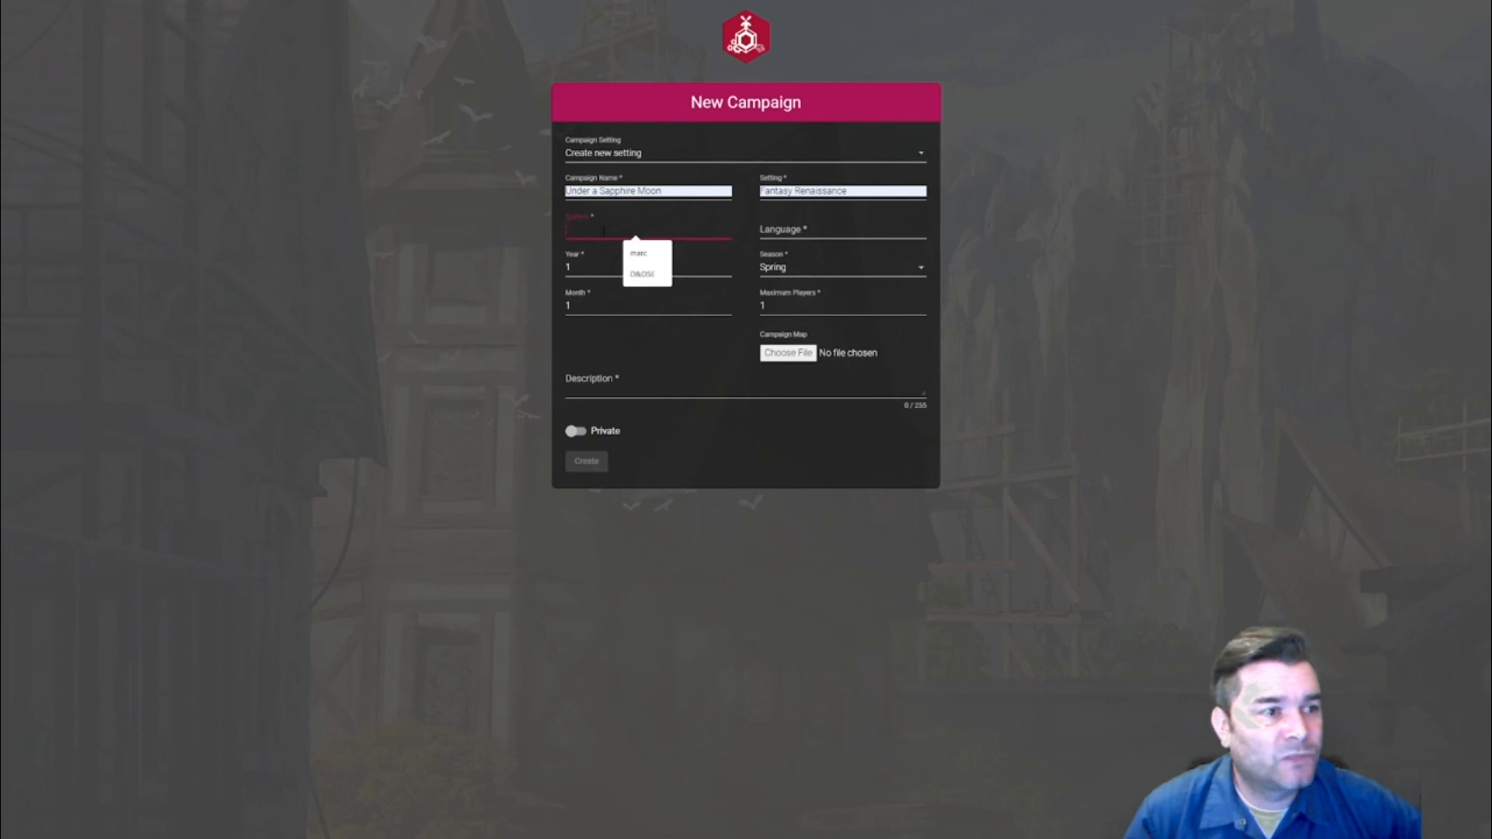
click(647, 274)
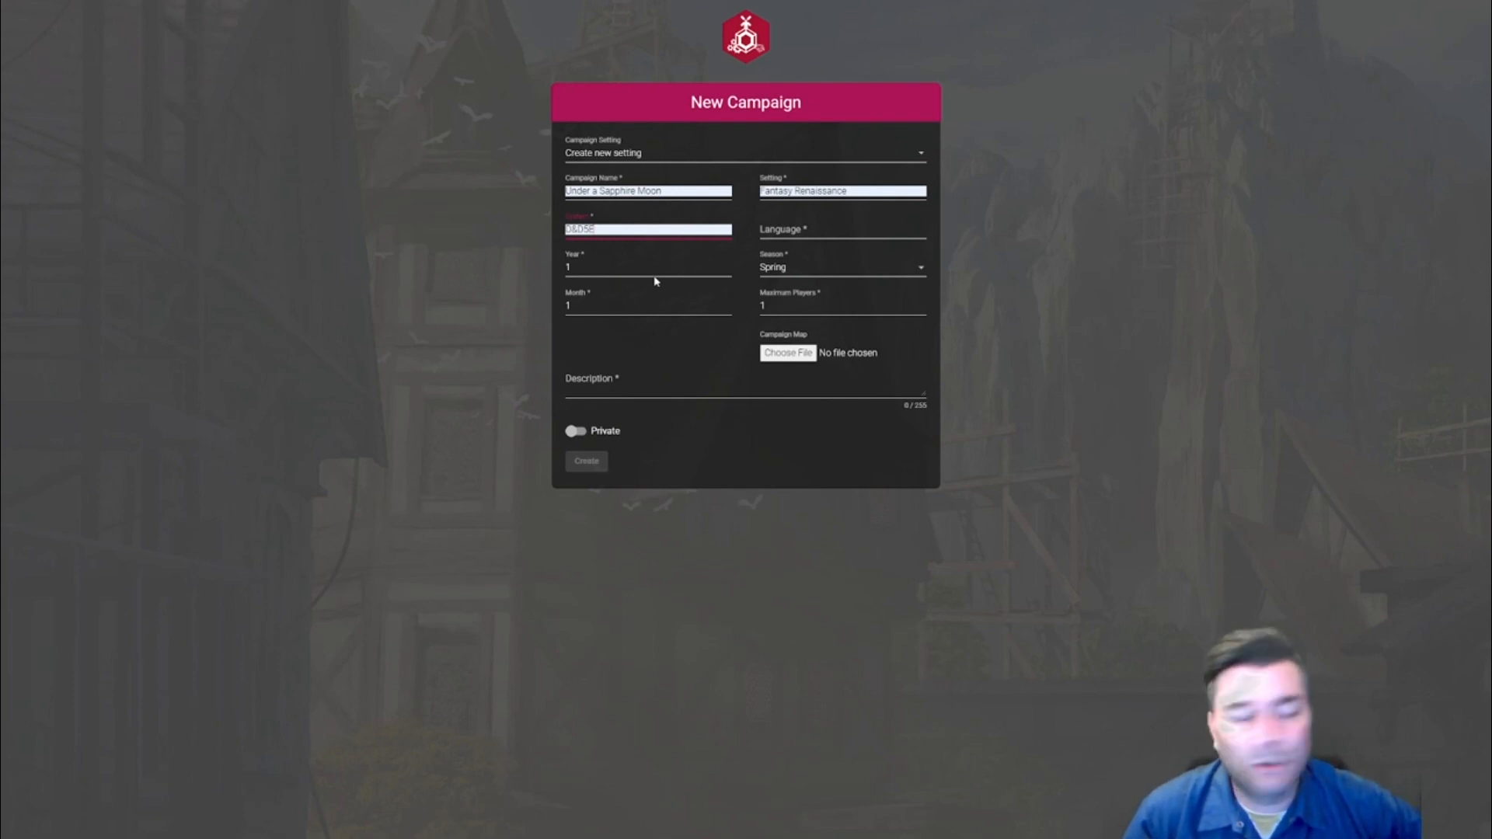
click(777, 230)
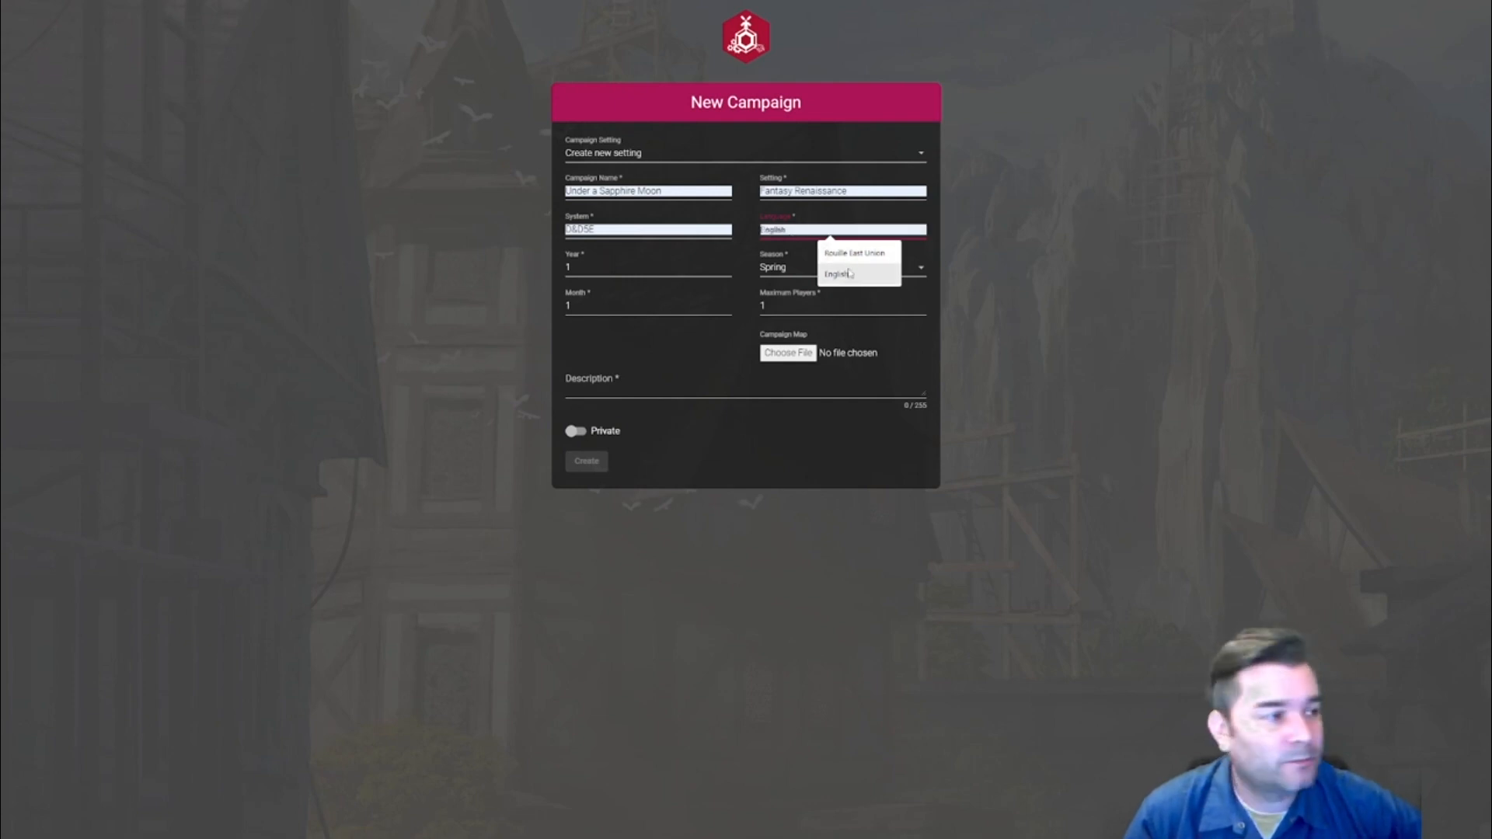
click(847, 275)
Set the campaign's year to 56787, keep Spring as the season and set the maximum players to 5.
click(597, 268)
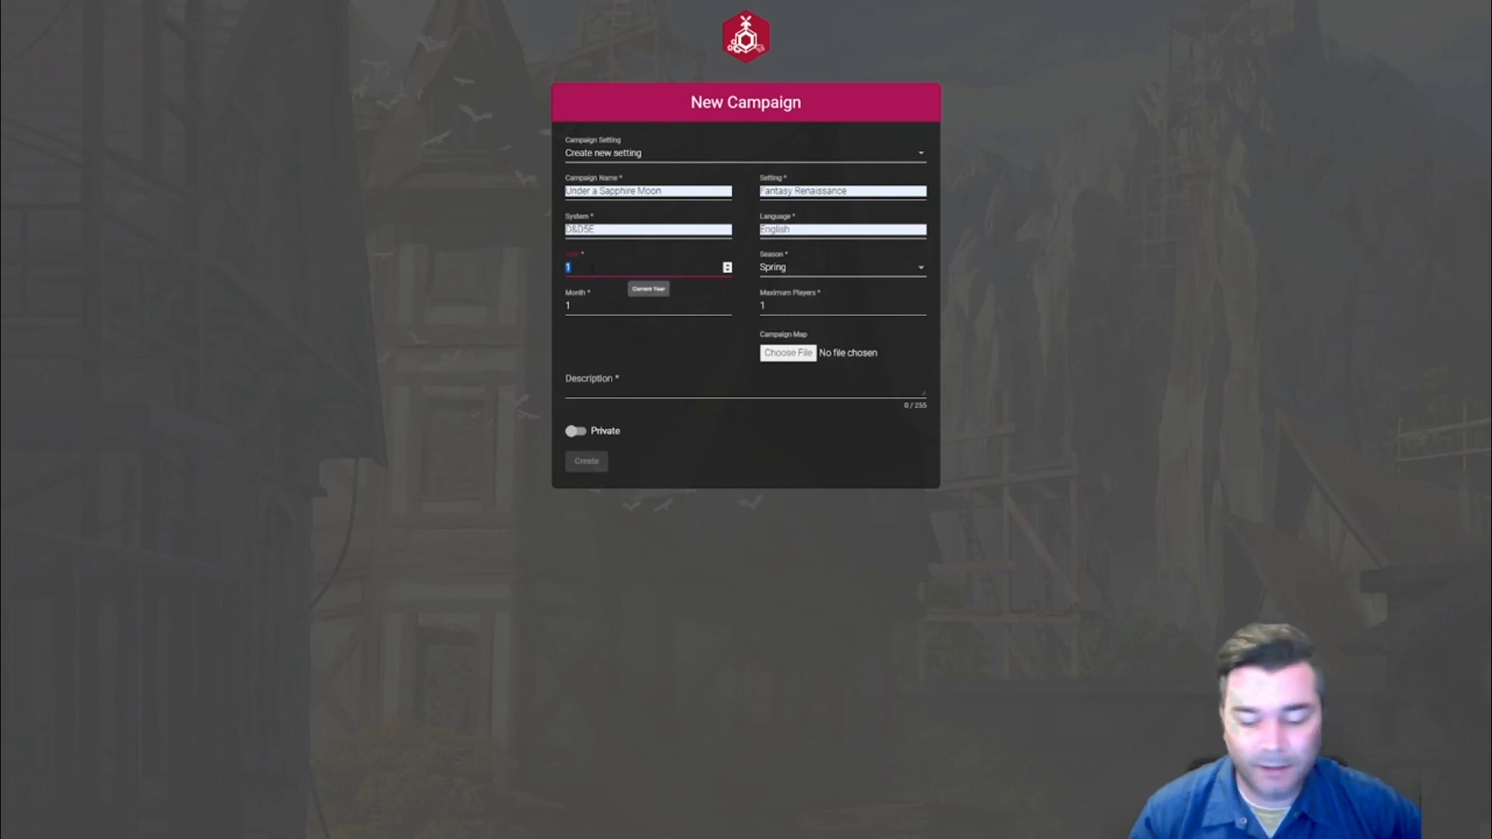
text(56787)
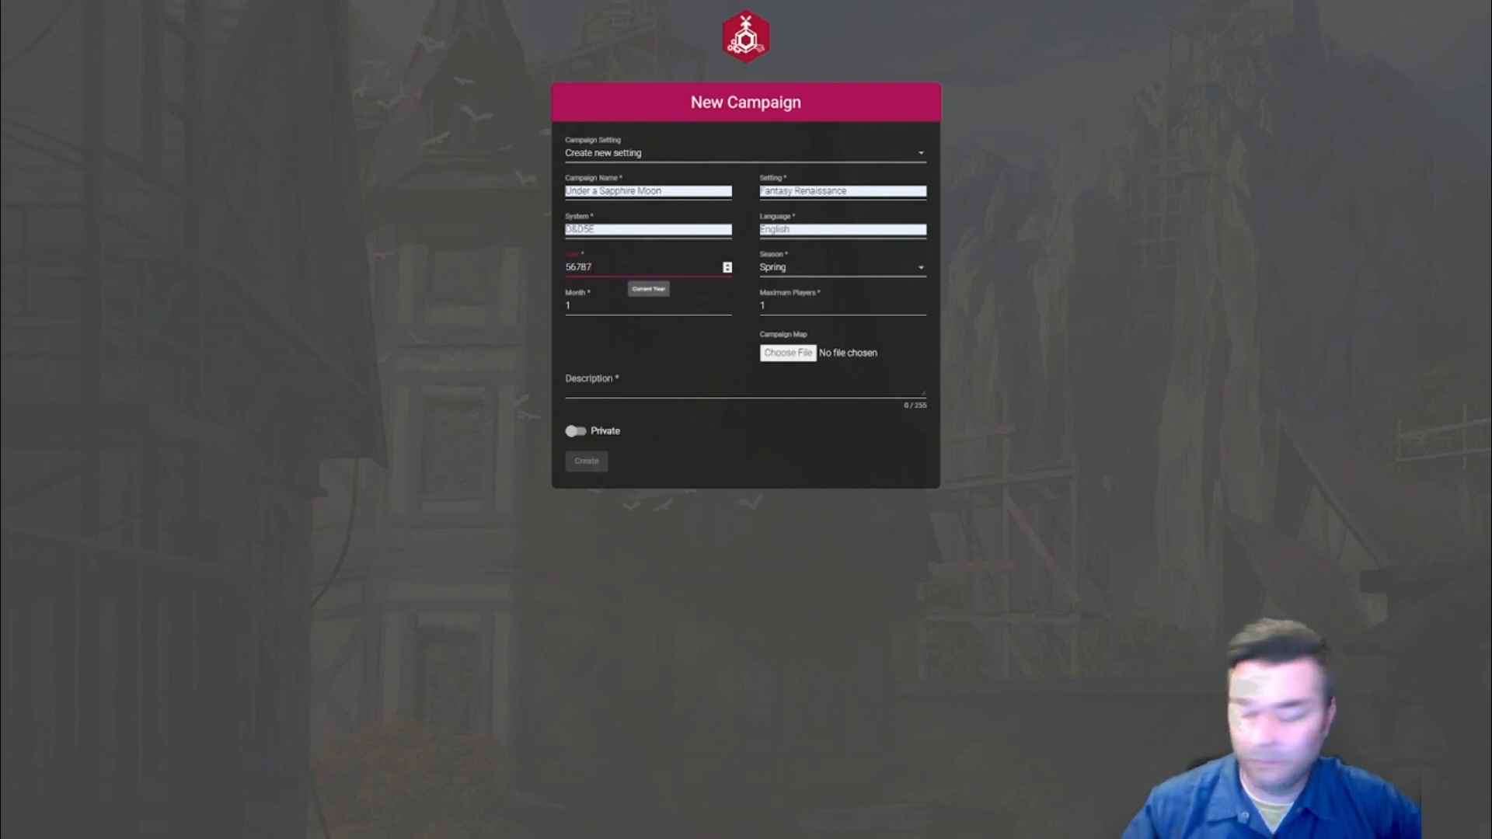
click(802, 270)
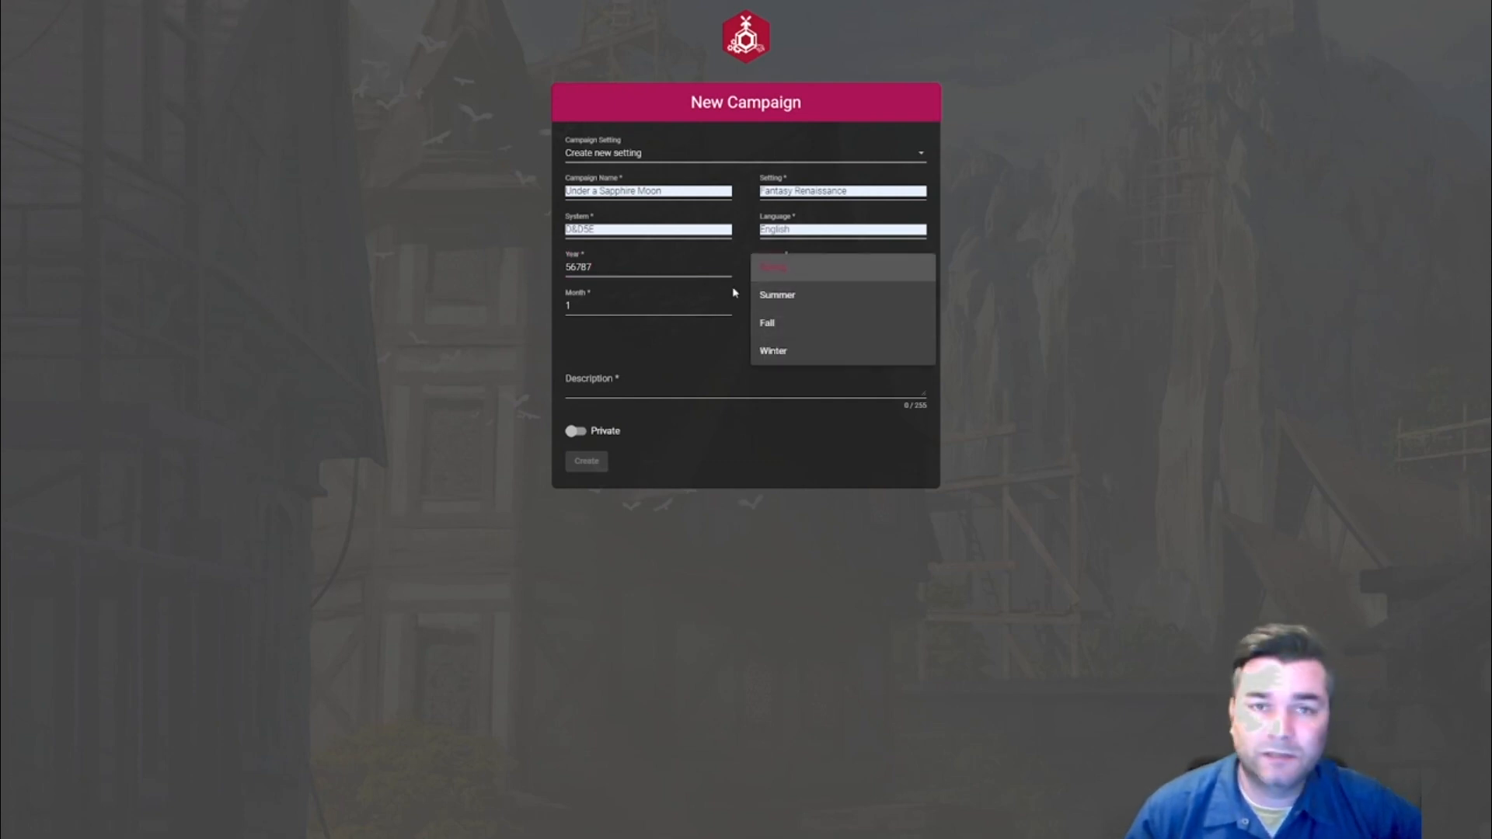
click(637, 348)
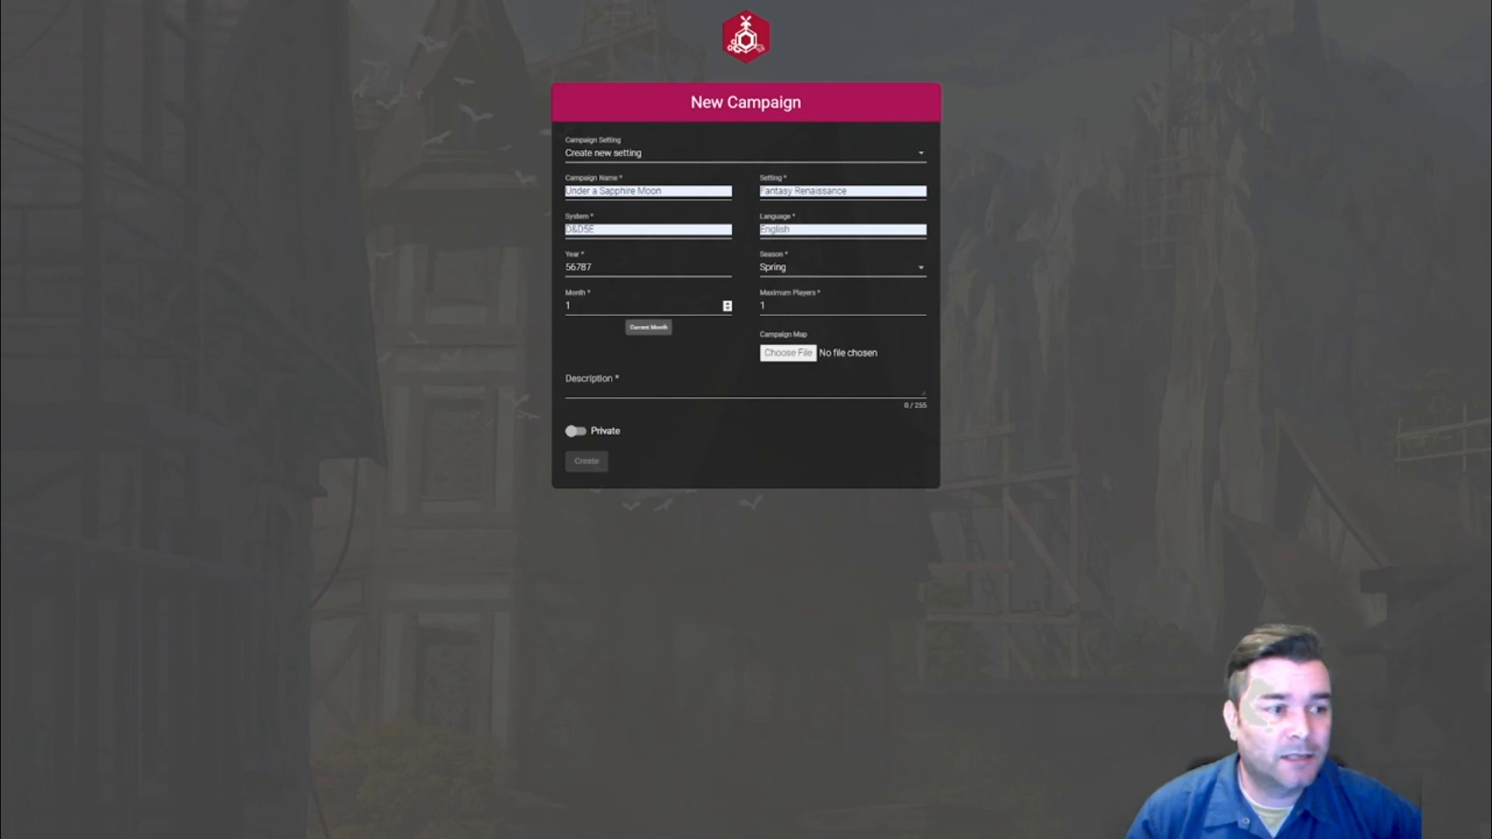
drag(772, 306, 663, 302)
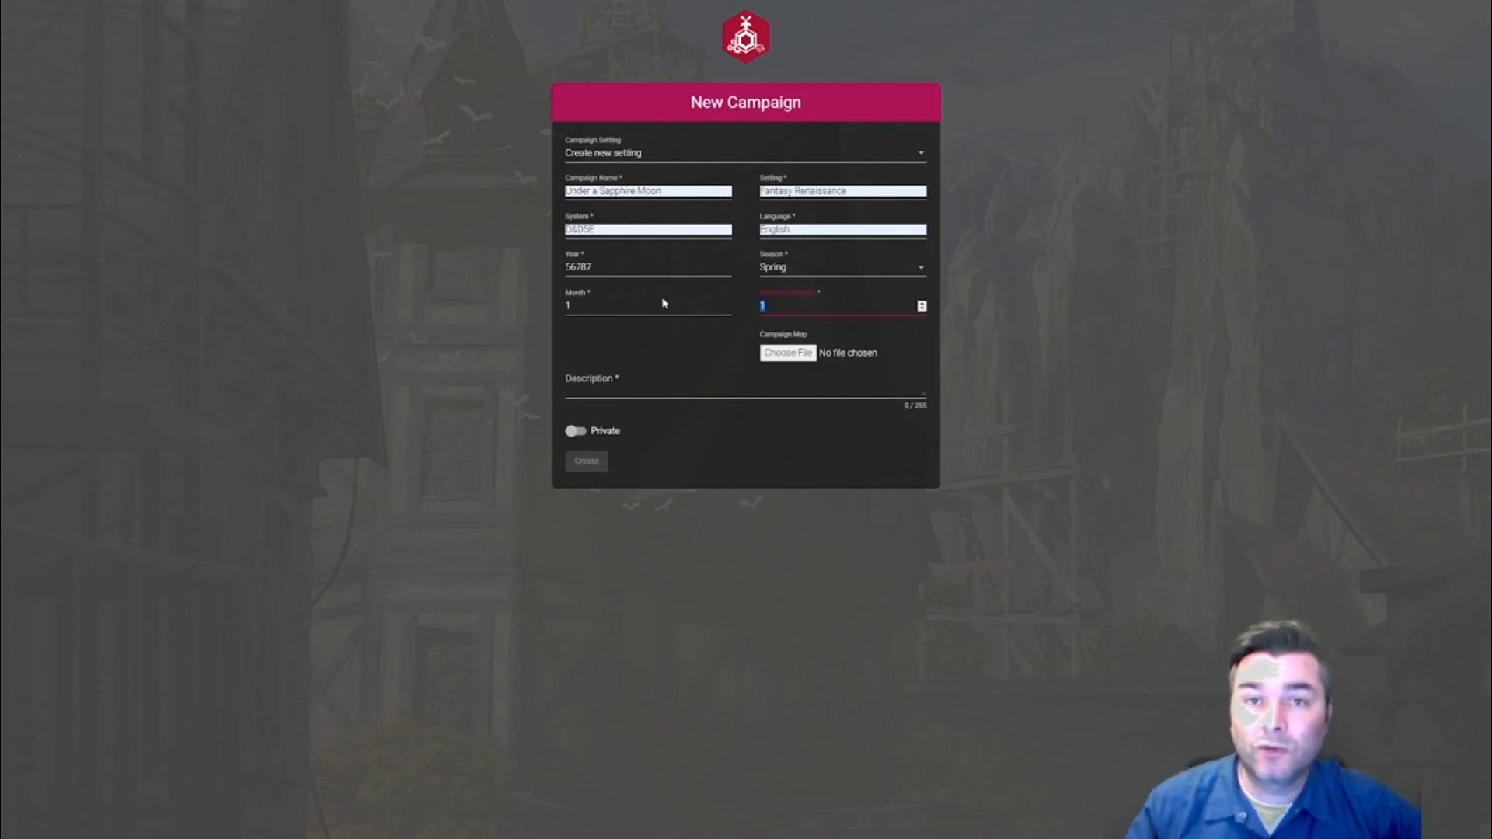
Enter the campaign description "Fantasy Air Ballons" and make the campaign private.
click(670, 367)
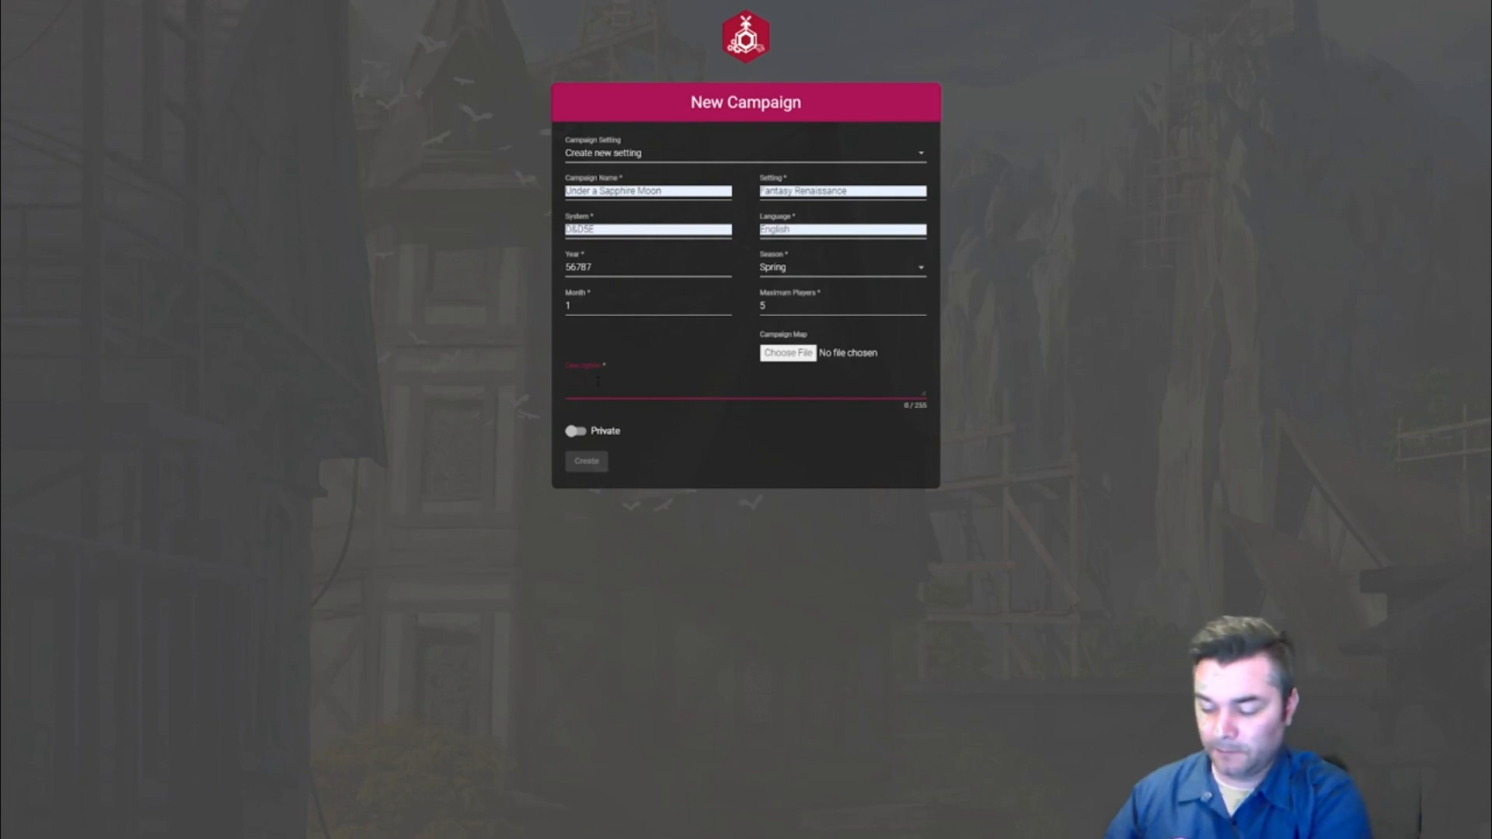
text(Fantasy)
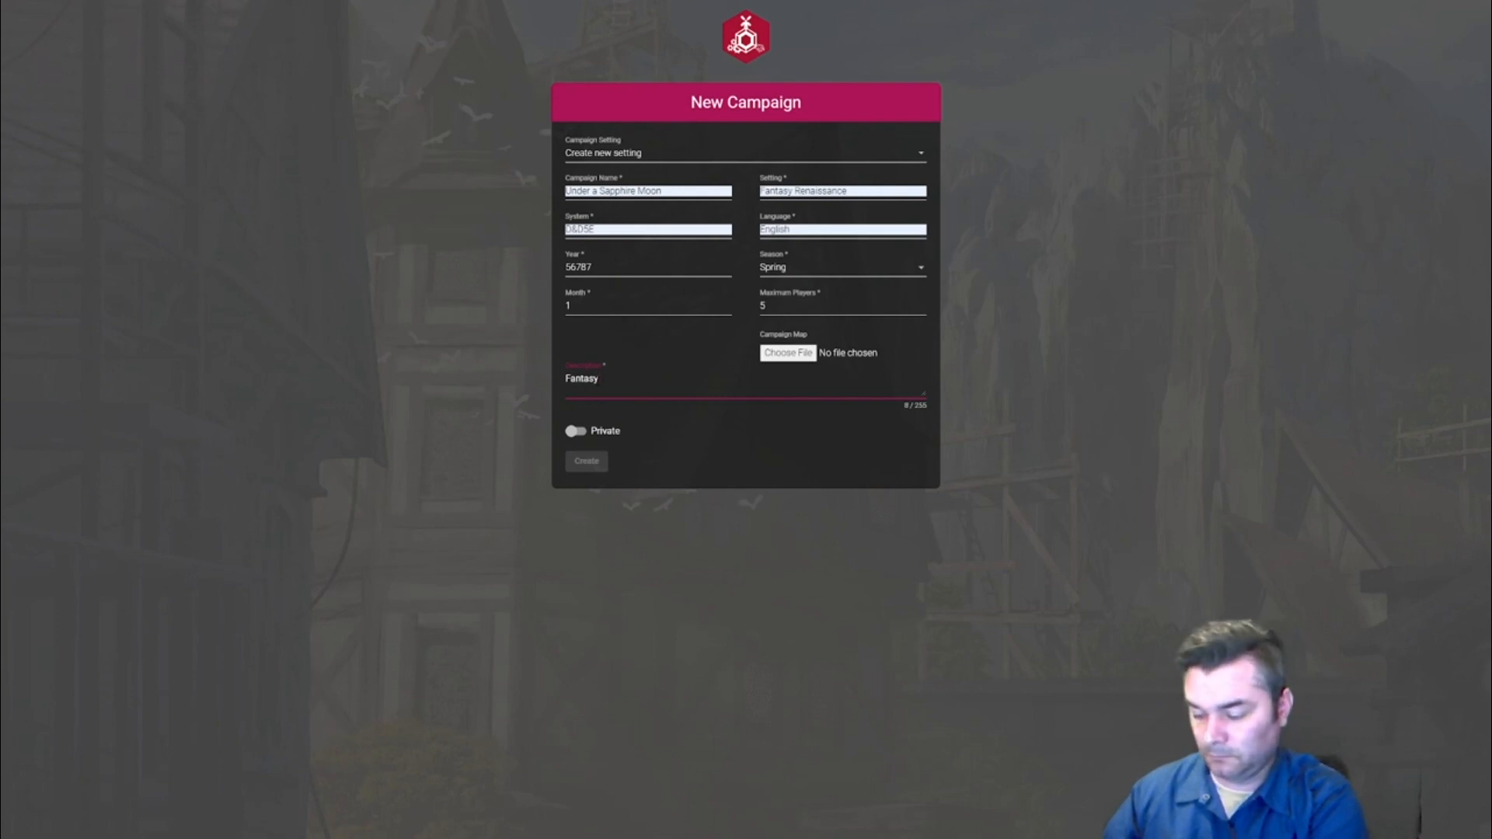
text(Air )
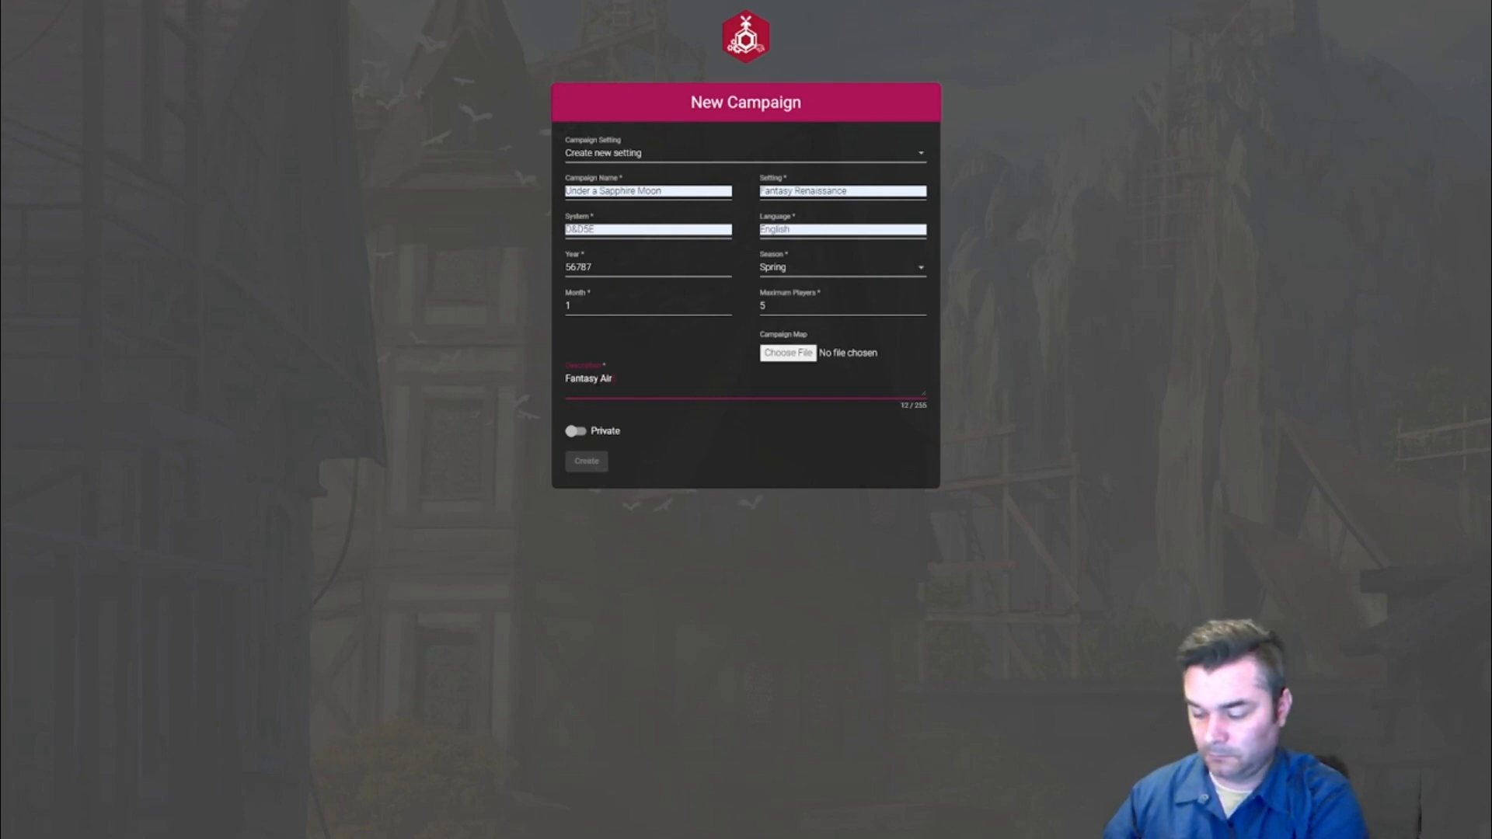
text(Ballons)
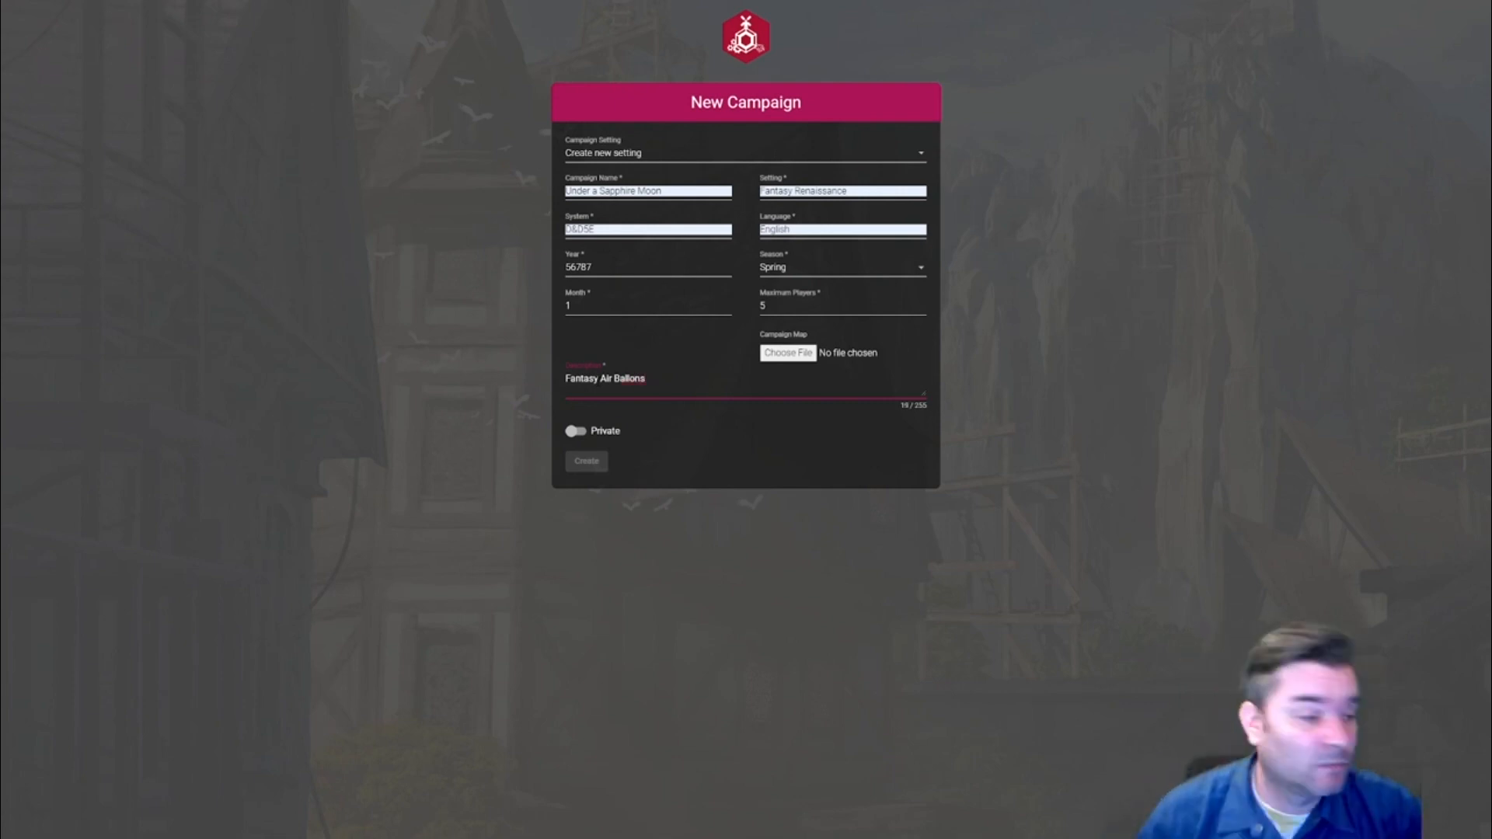
click(603, 433)
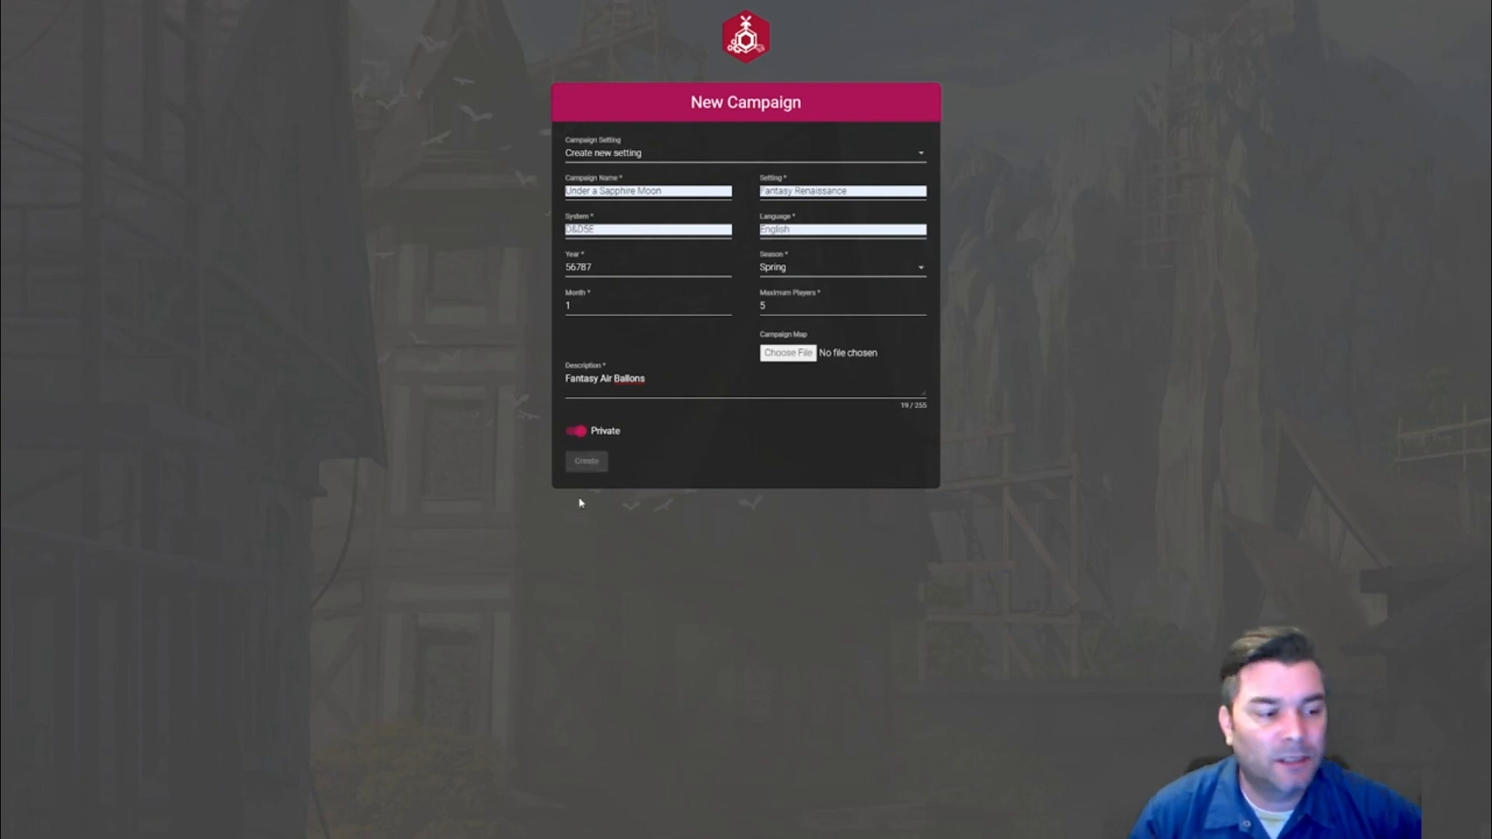
click(788, 353)
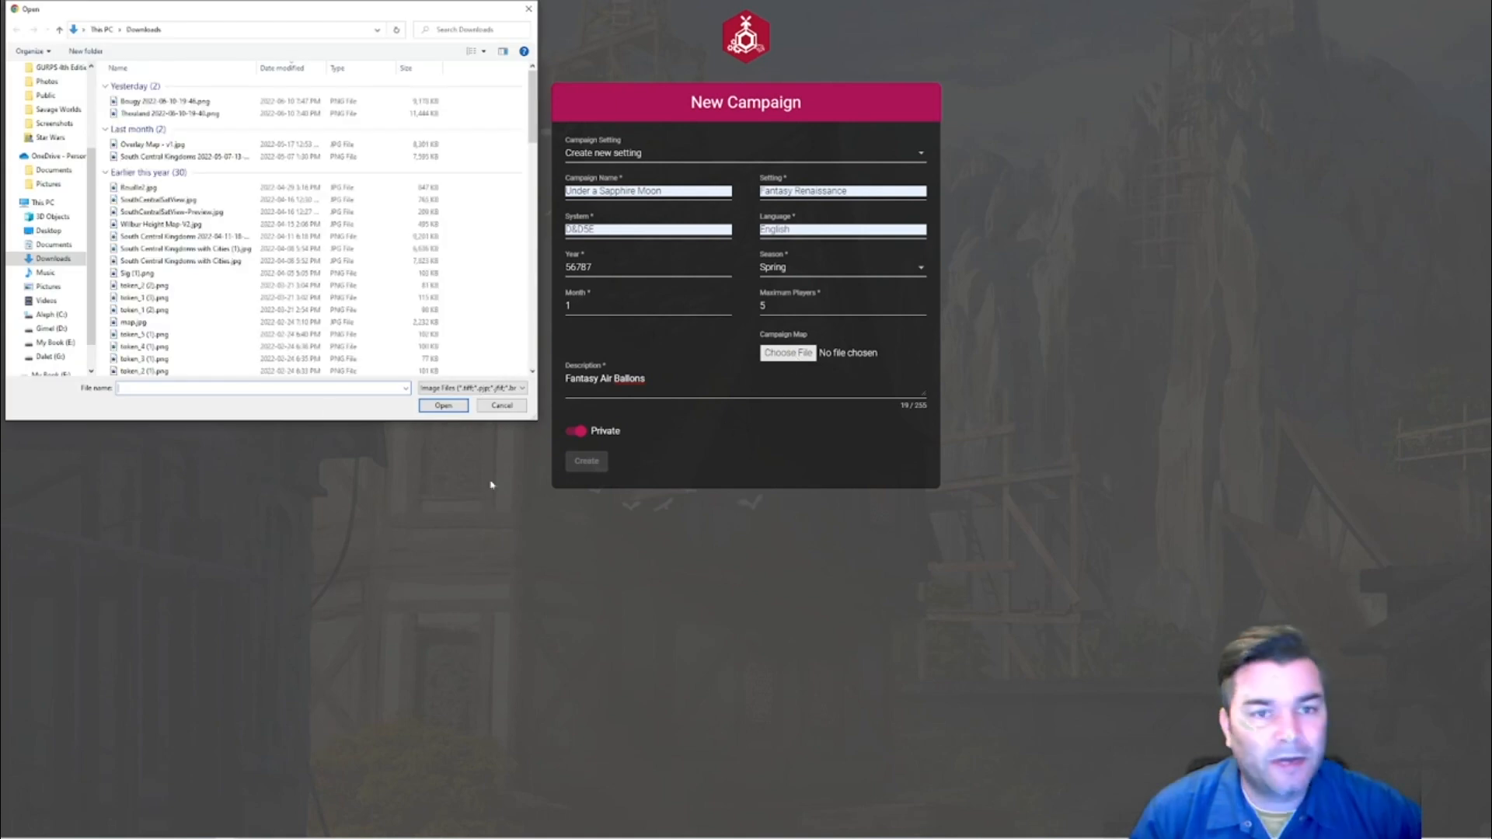
click(183, 101)
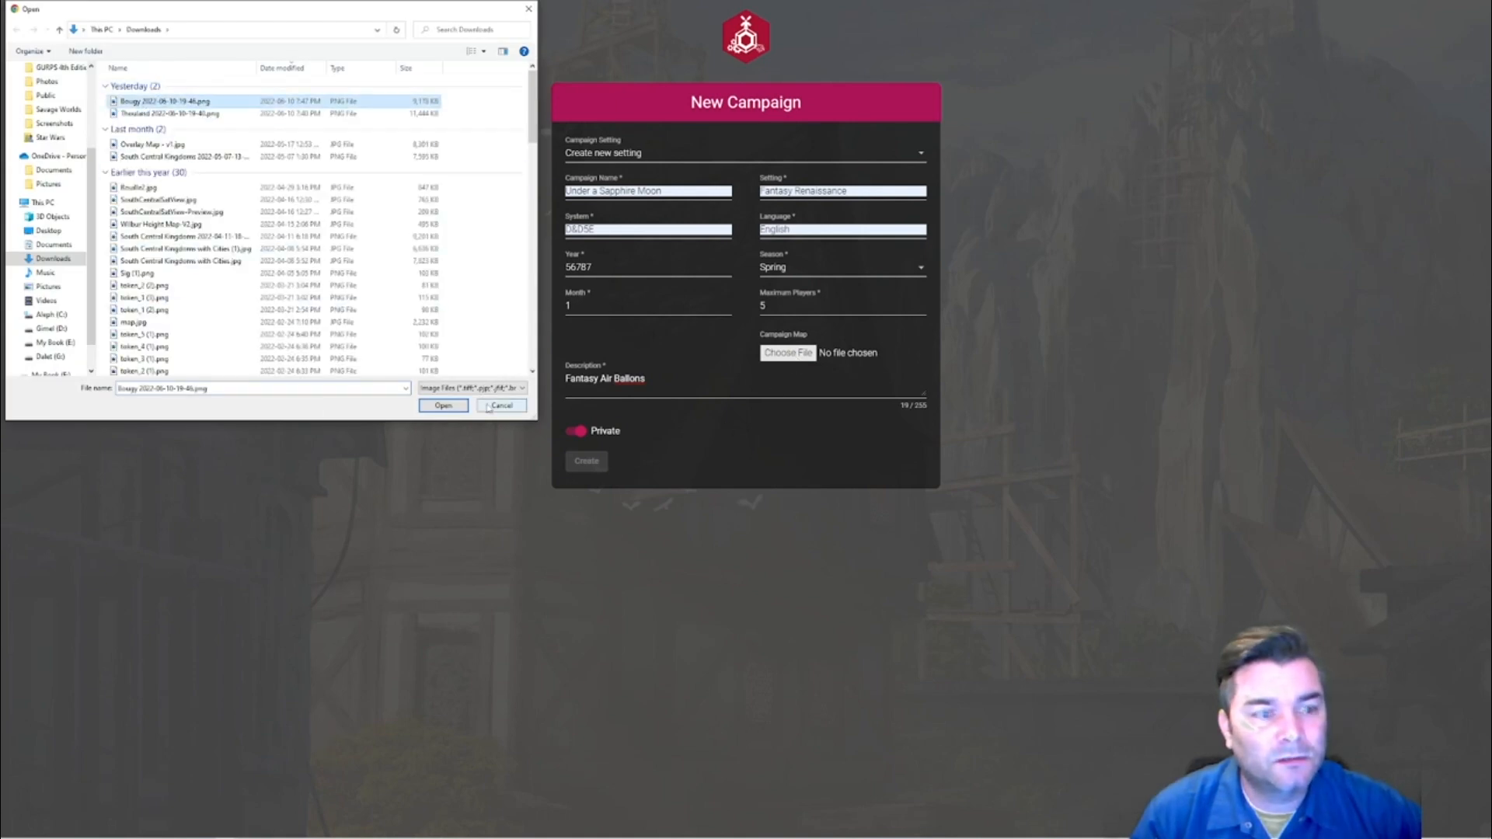
click(445, 405)
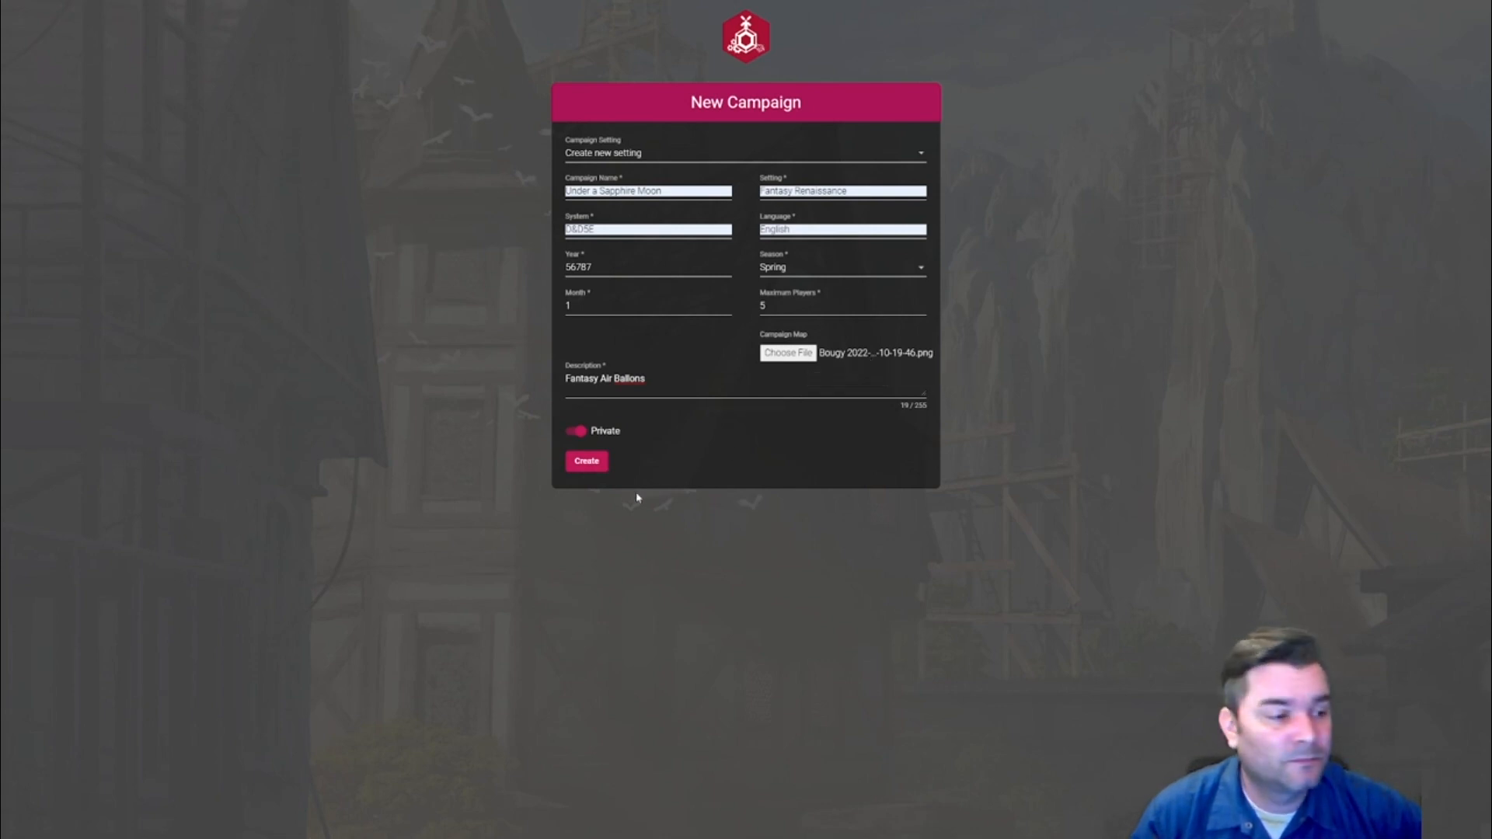
click(585, 463)
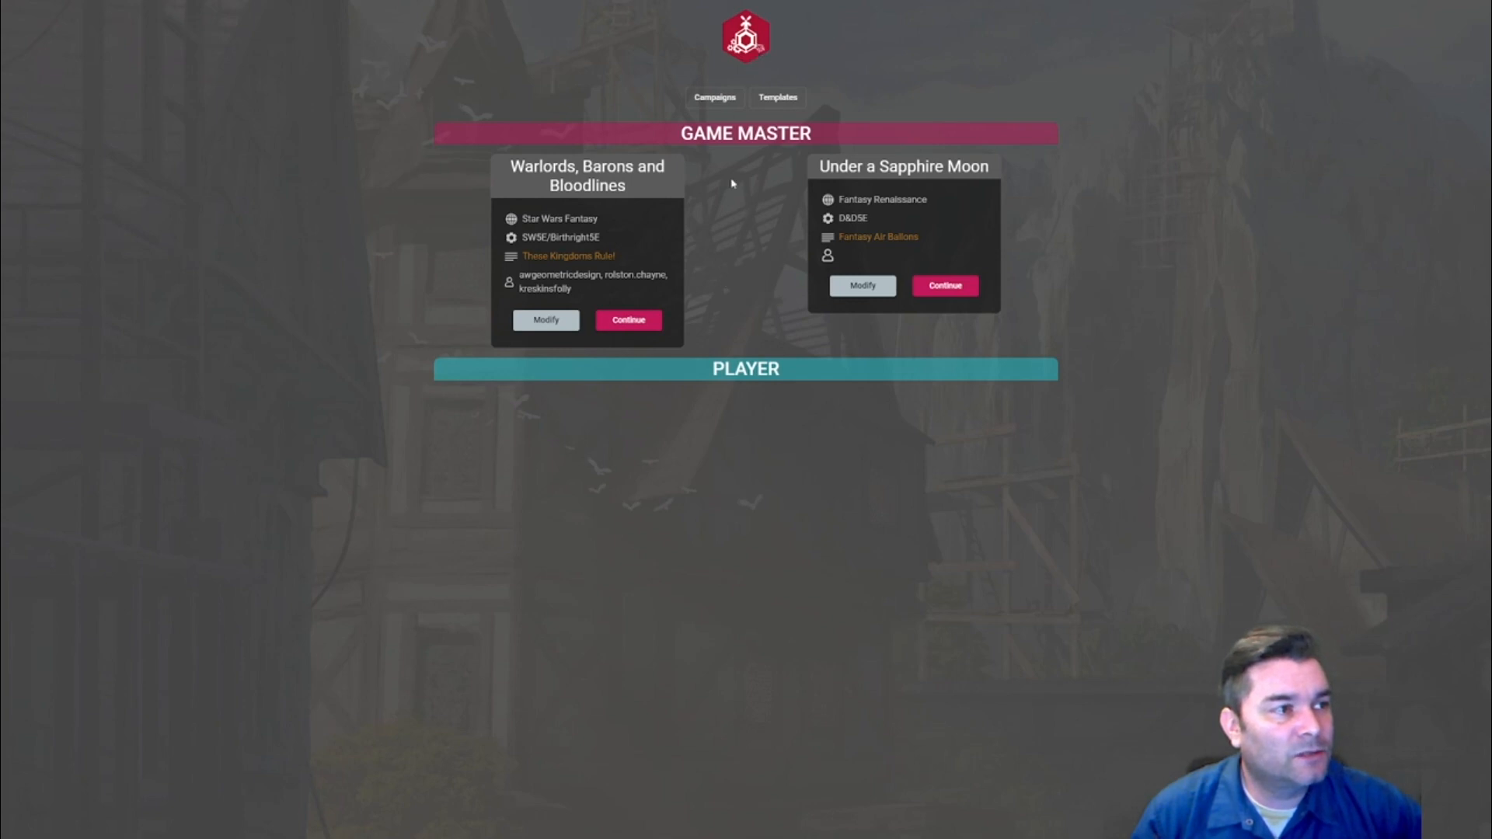
Look at the management settings of the Under a Sapphire Moon campaign from the home page, and return to the campaign list.
click(748, 41)
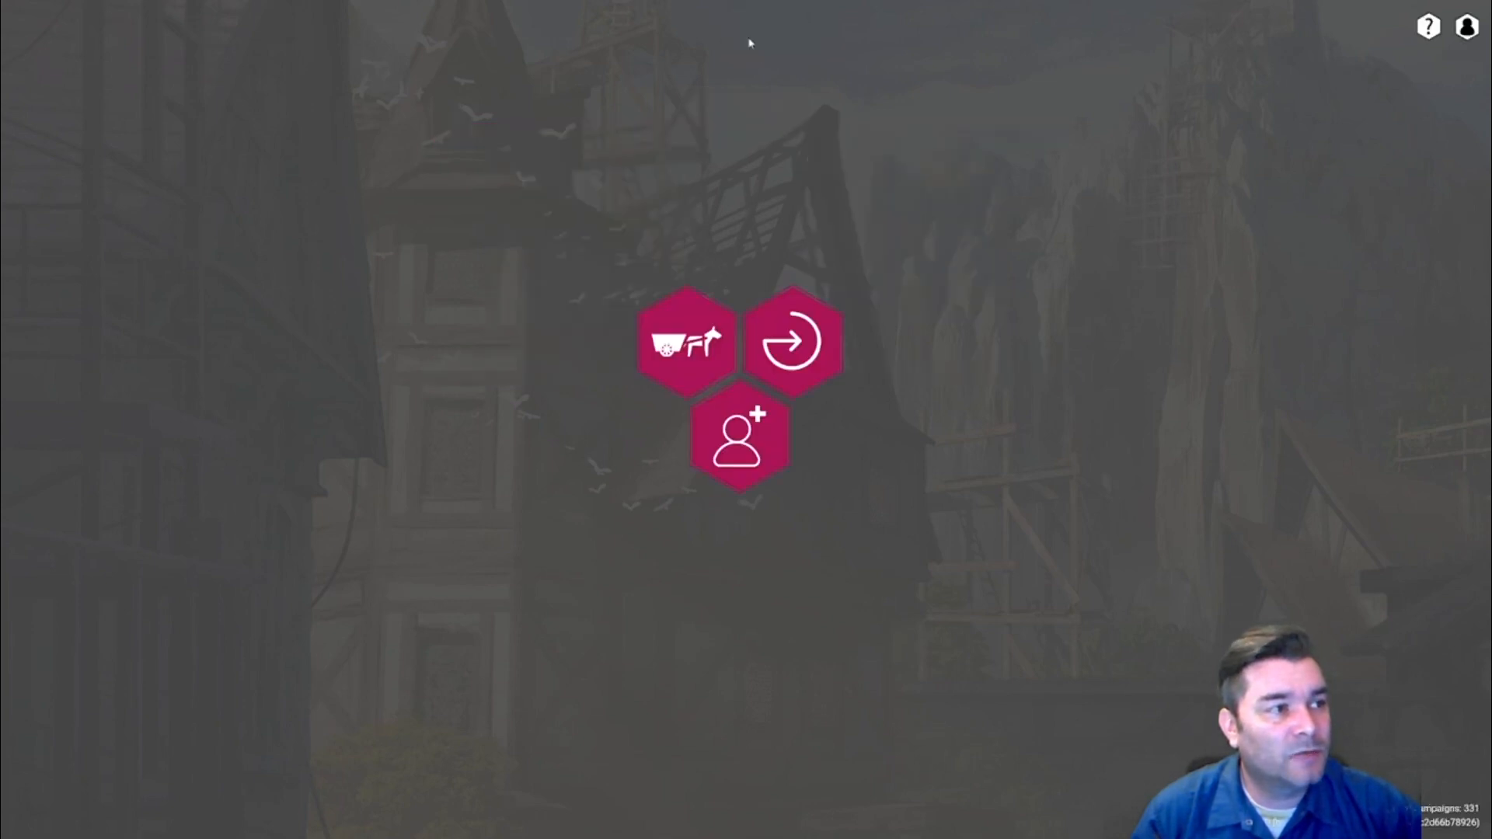
click(800, 317)
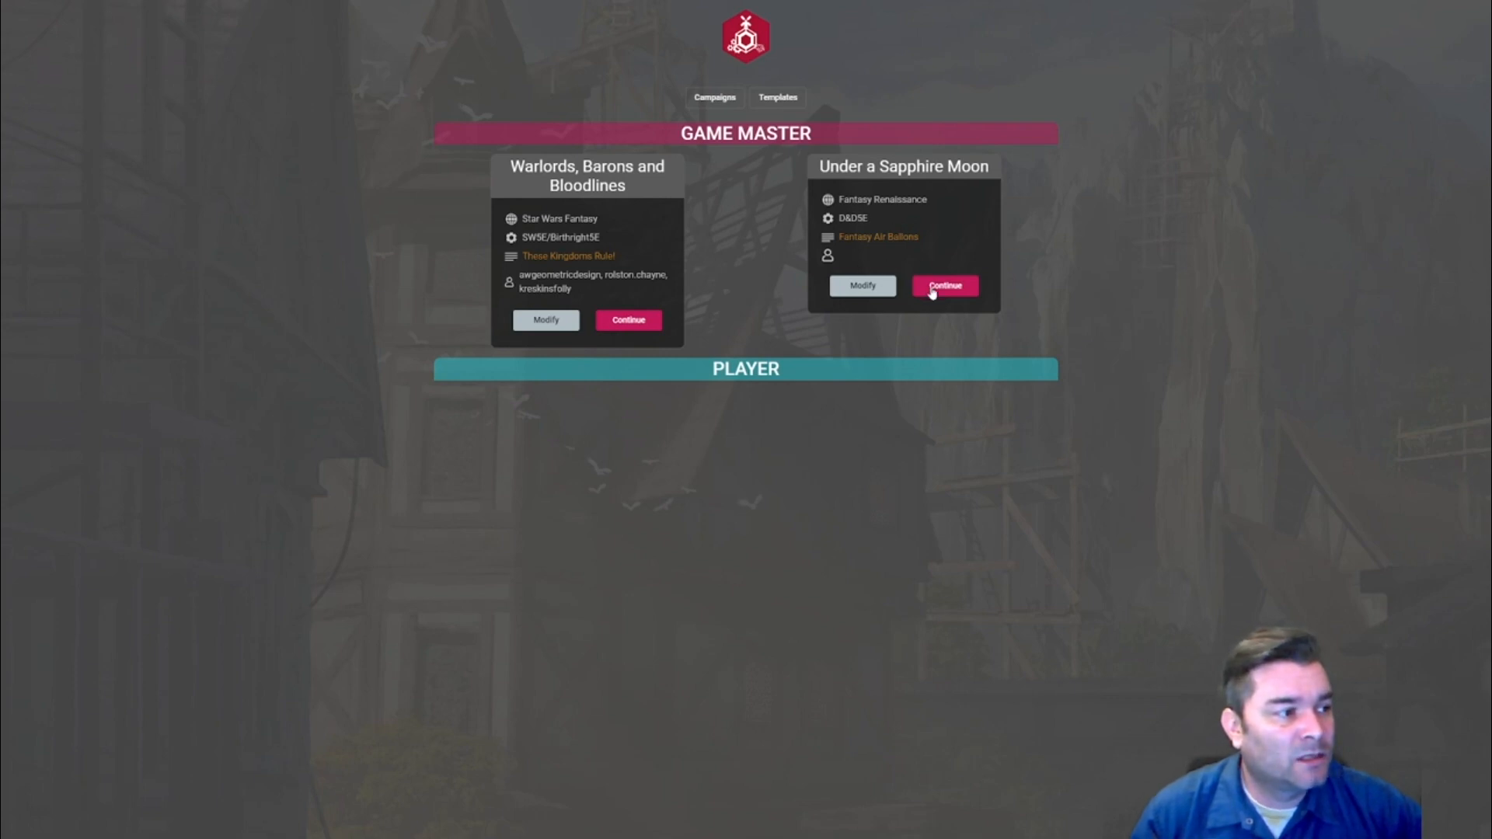
click(858, 289)
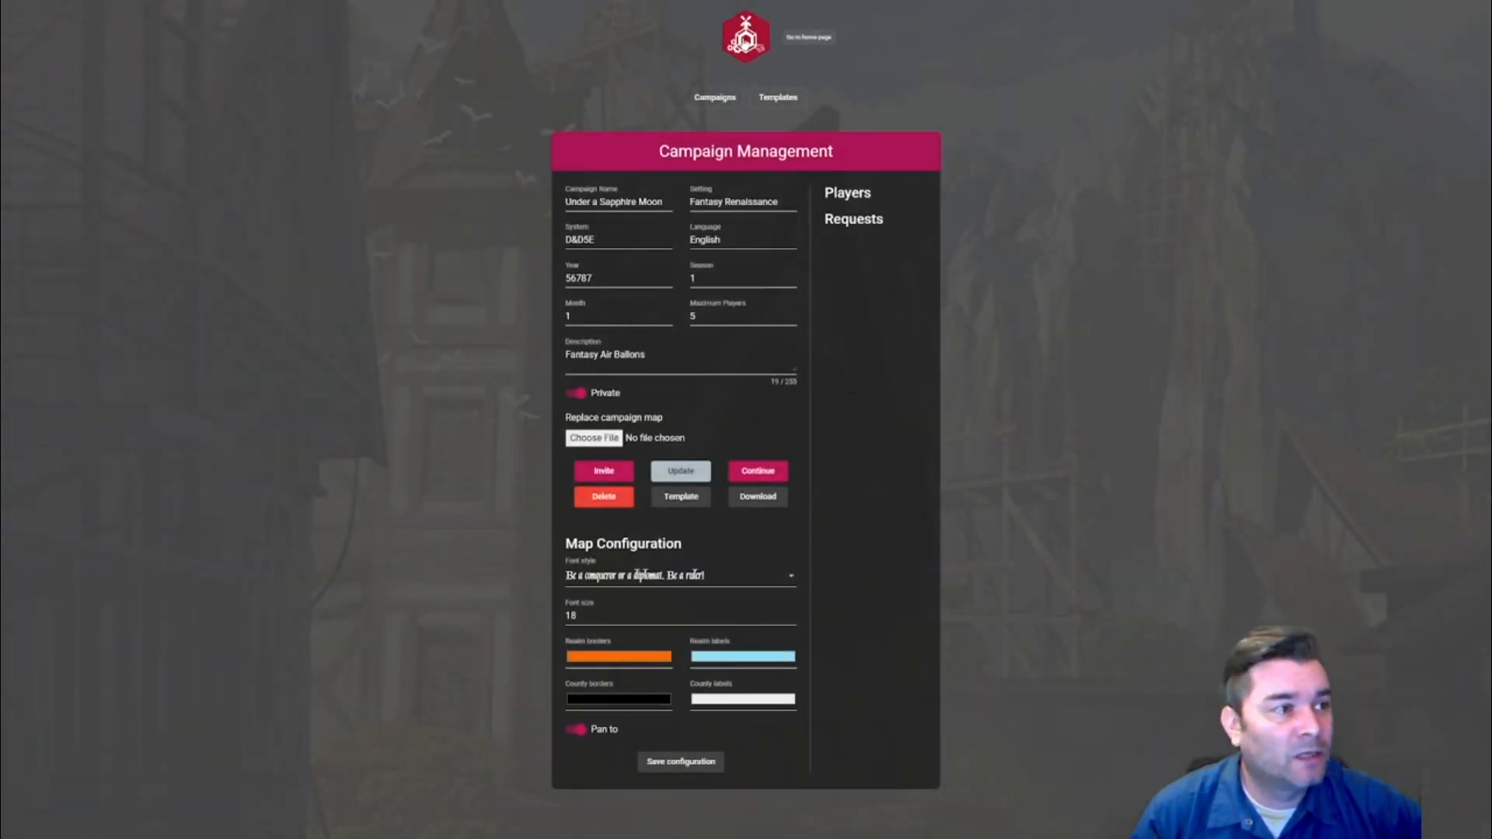
click(766, 39)
click(806, 323)
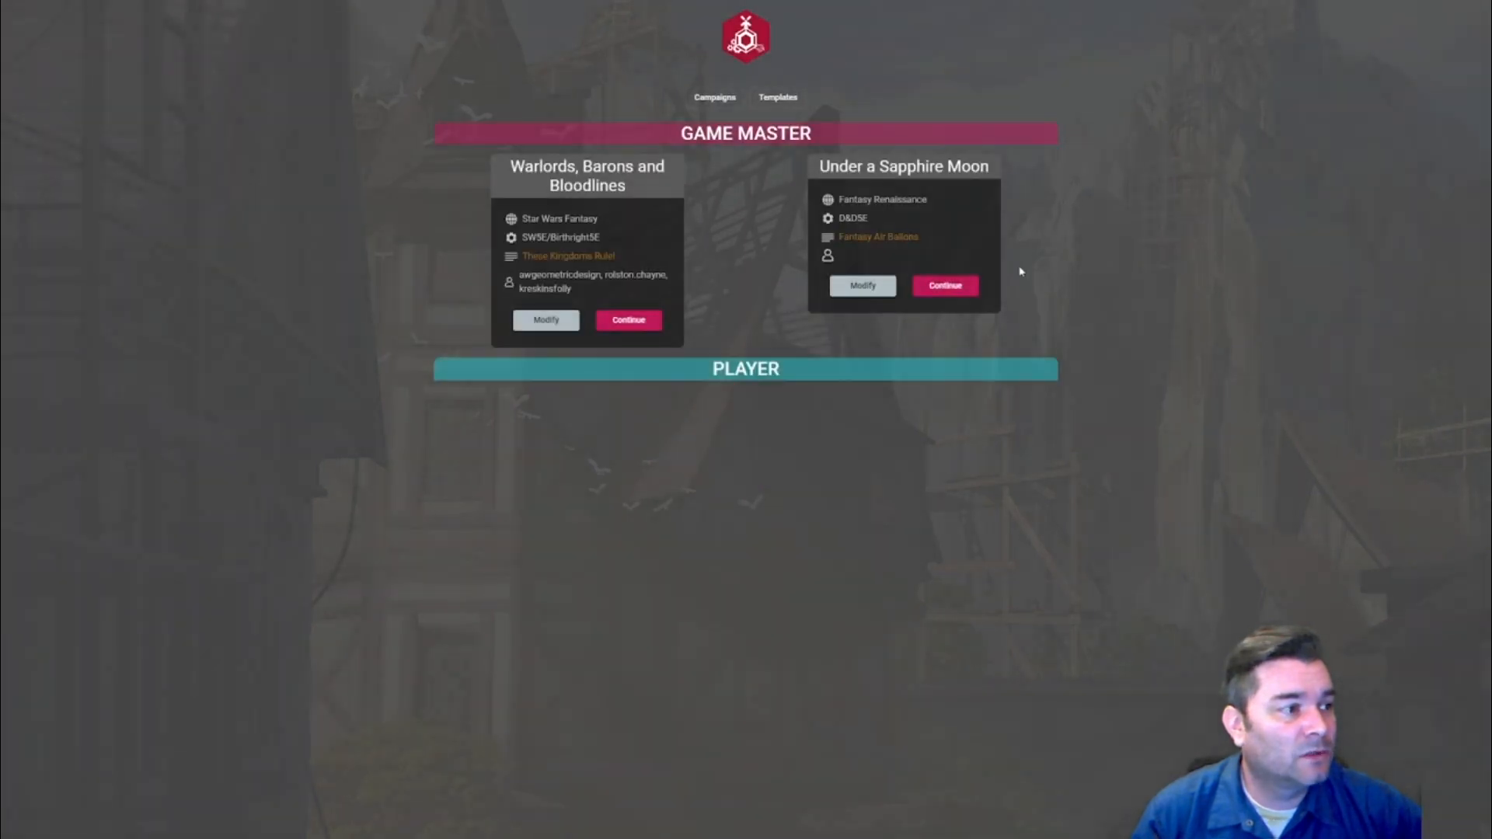
Continue the Under a Sapphire Moon campaign, read the introduction to its map and dismiss it.
click(947, 286)
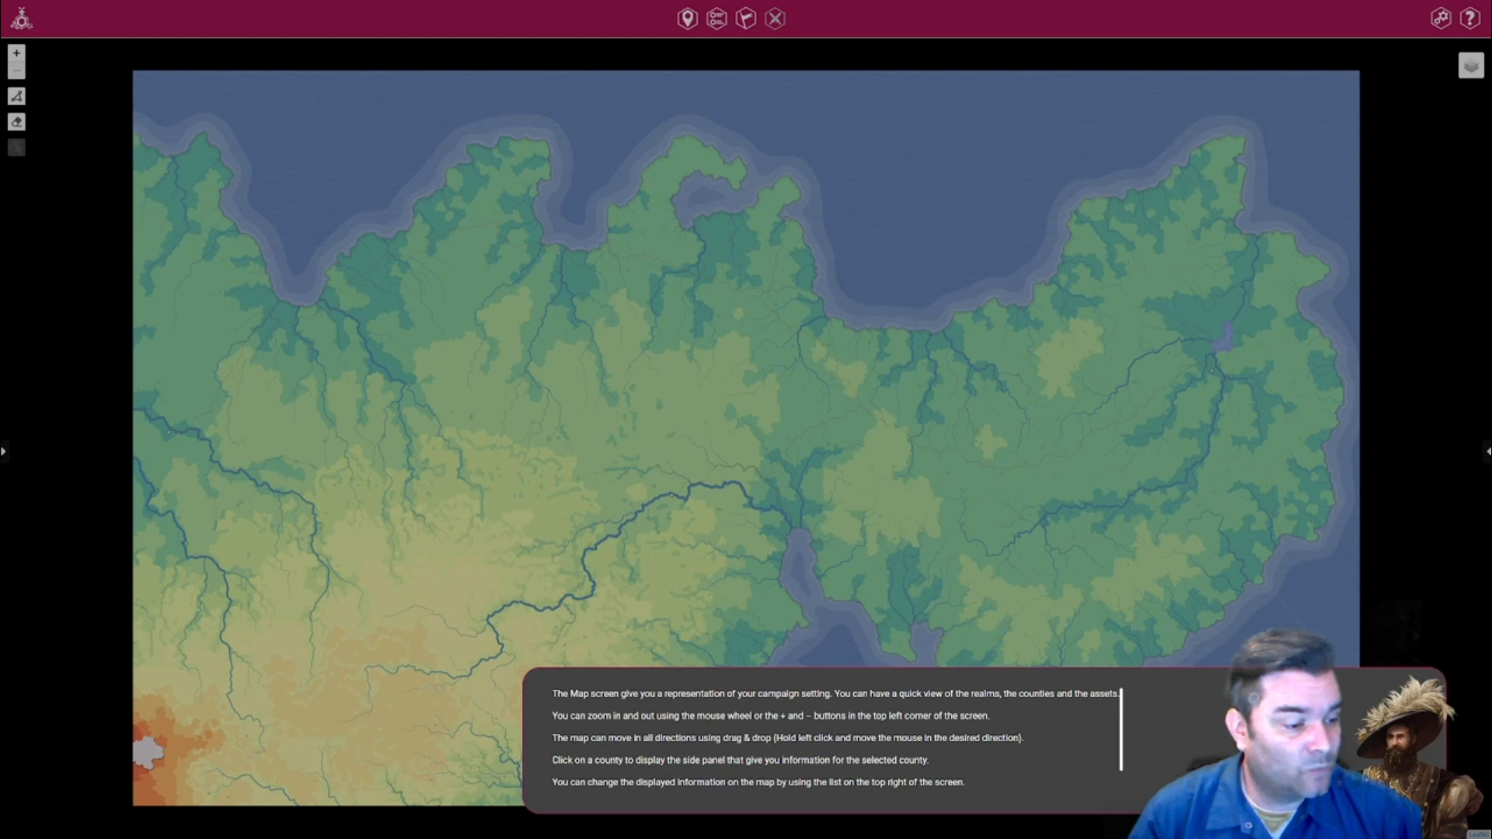
scroll(790, 754, down, 2)
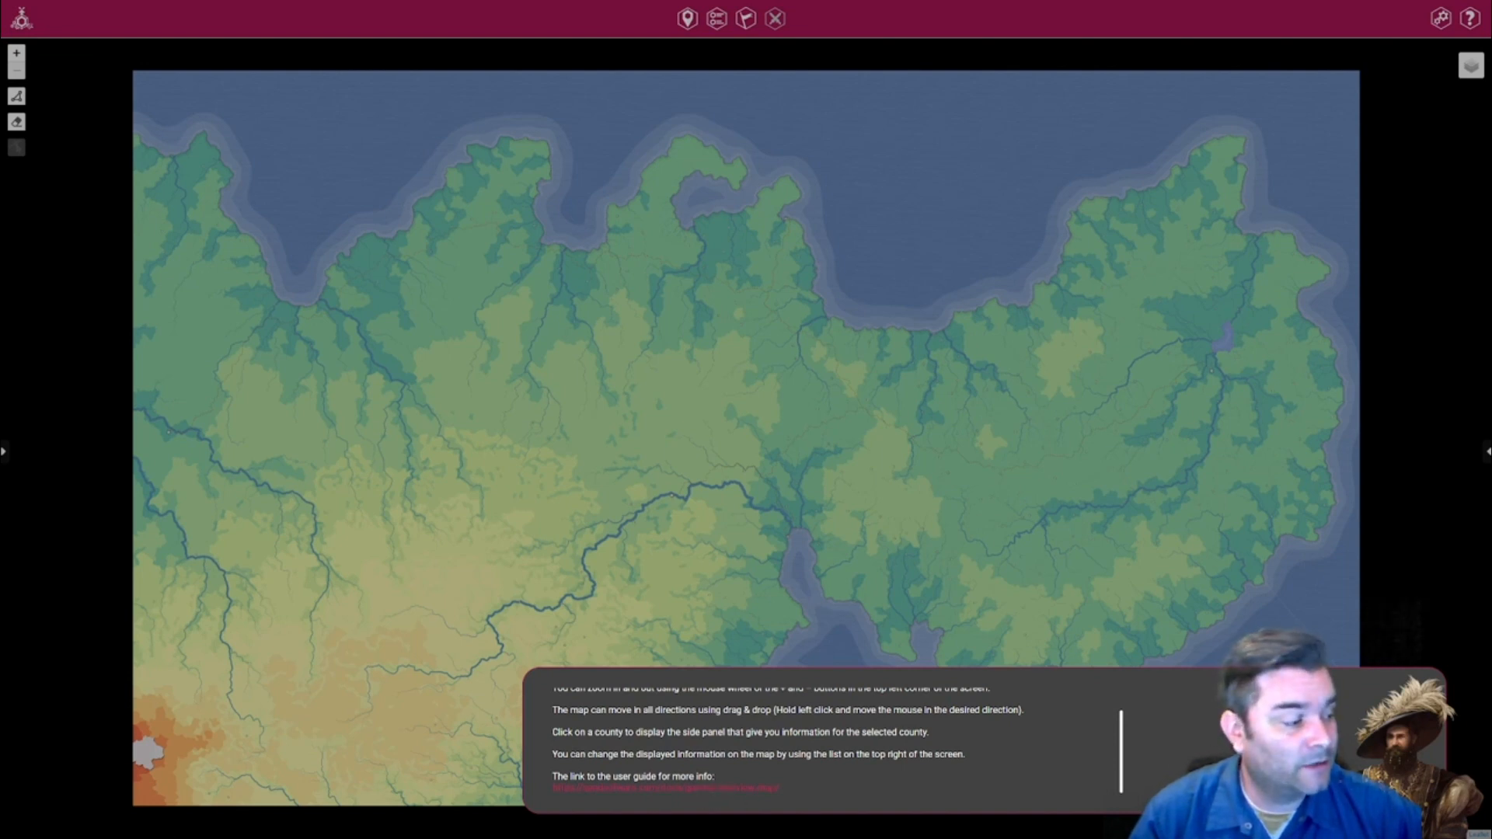
click(1243, 769)
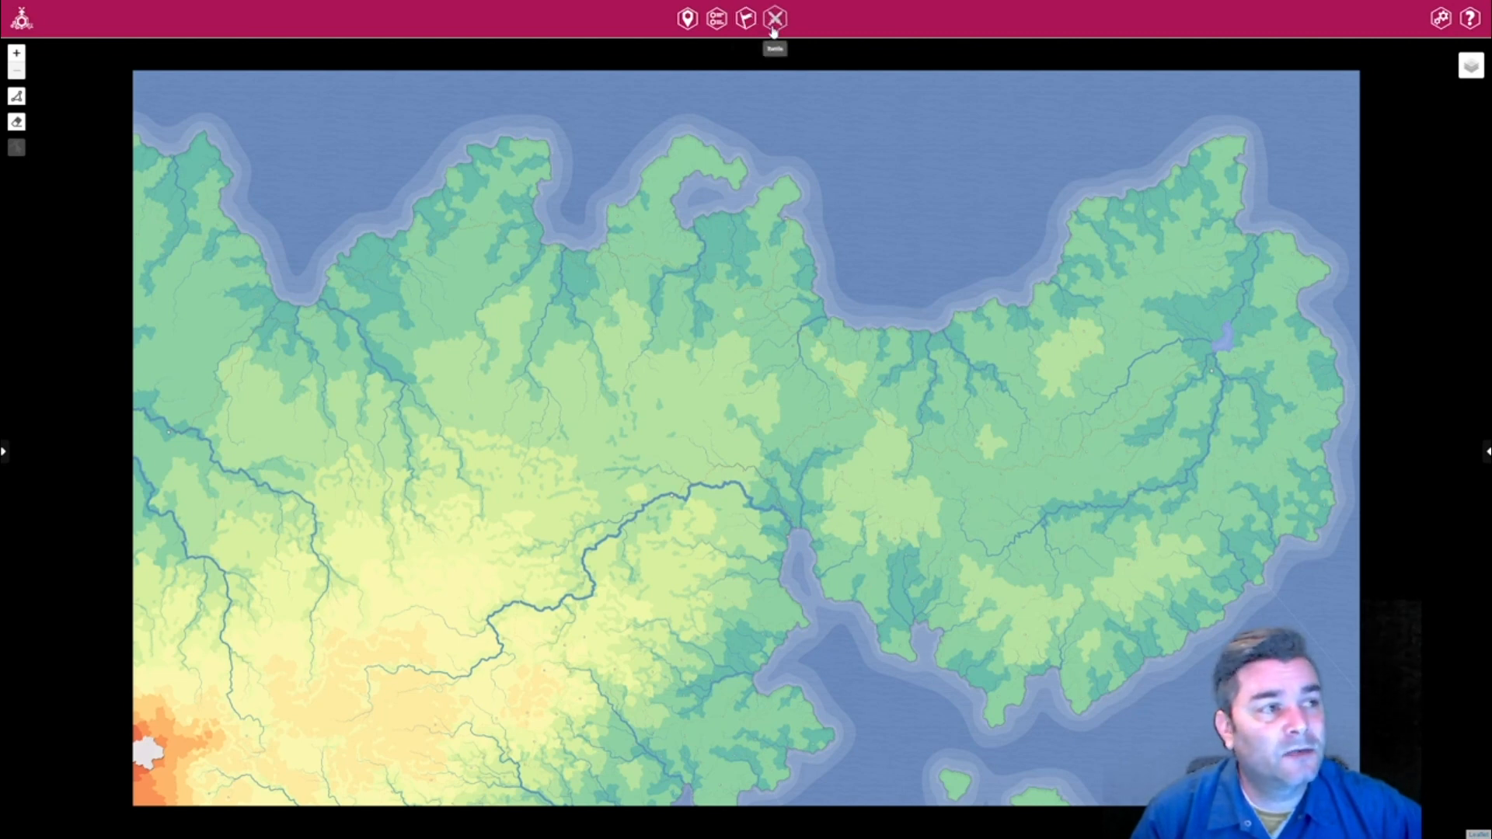
Open the campaign's data setup, dismiss the introduction and show the list of realms.
click(1442, 21)
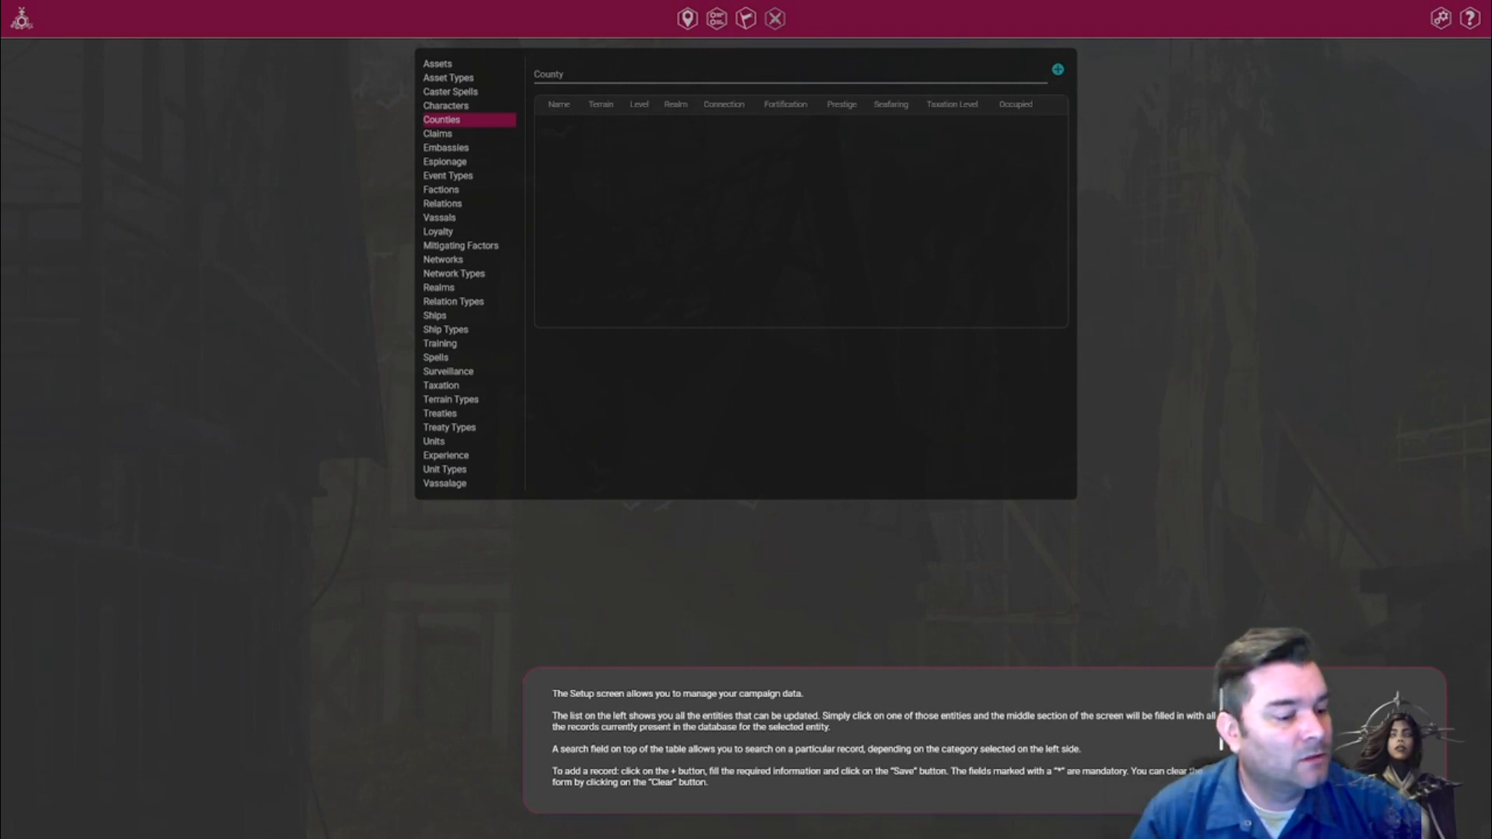
click(1013, 631)
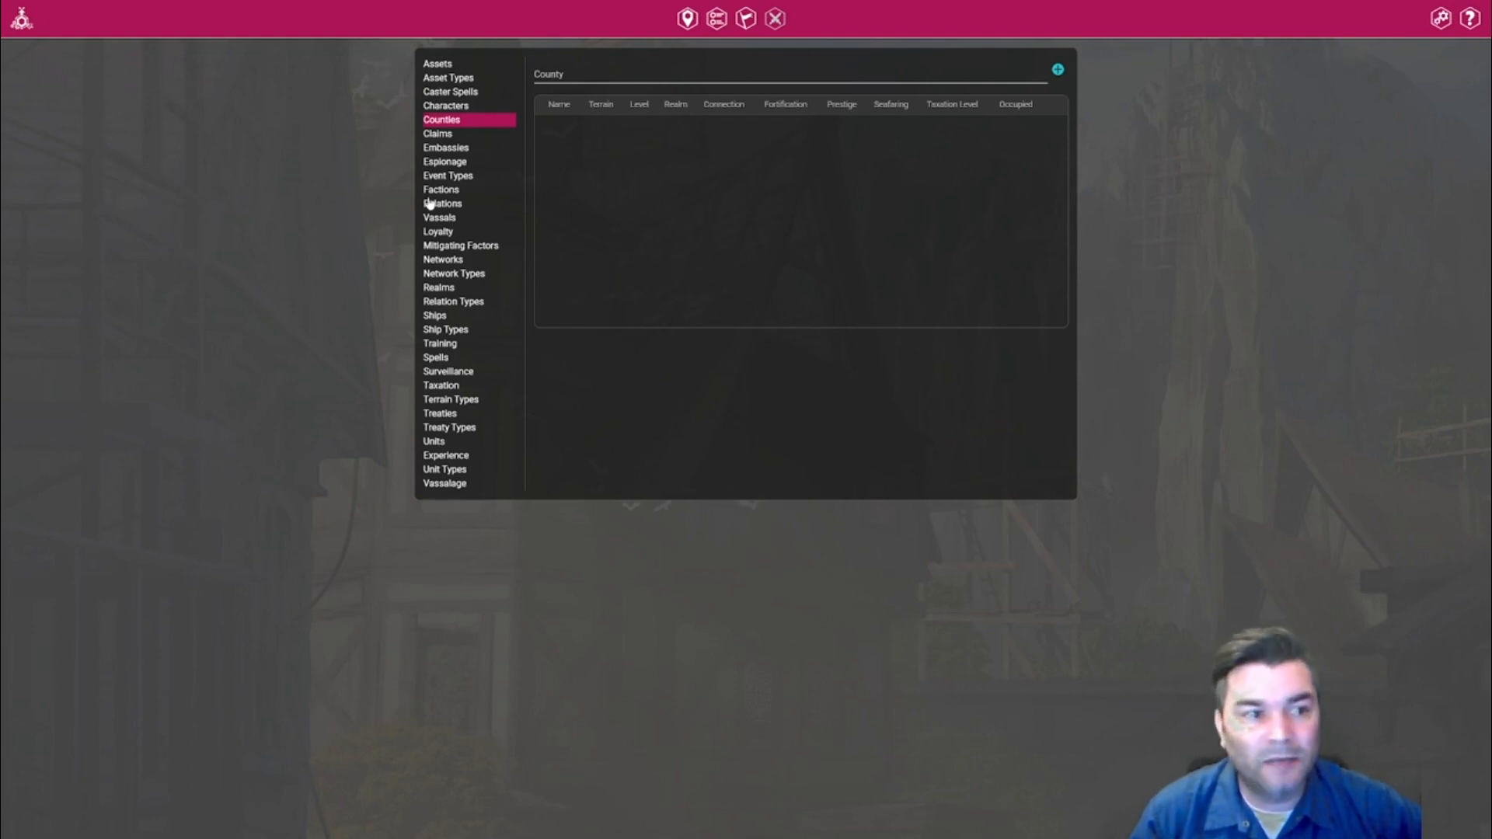
click(440, 289)
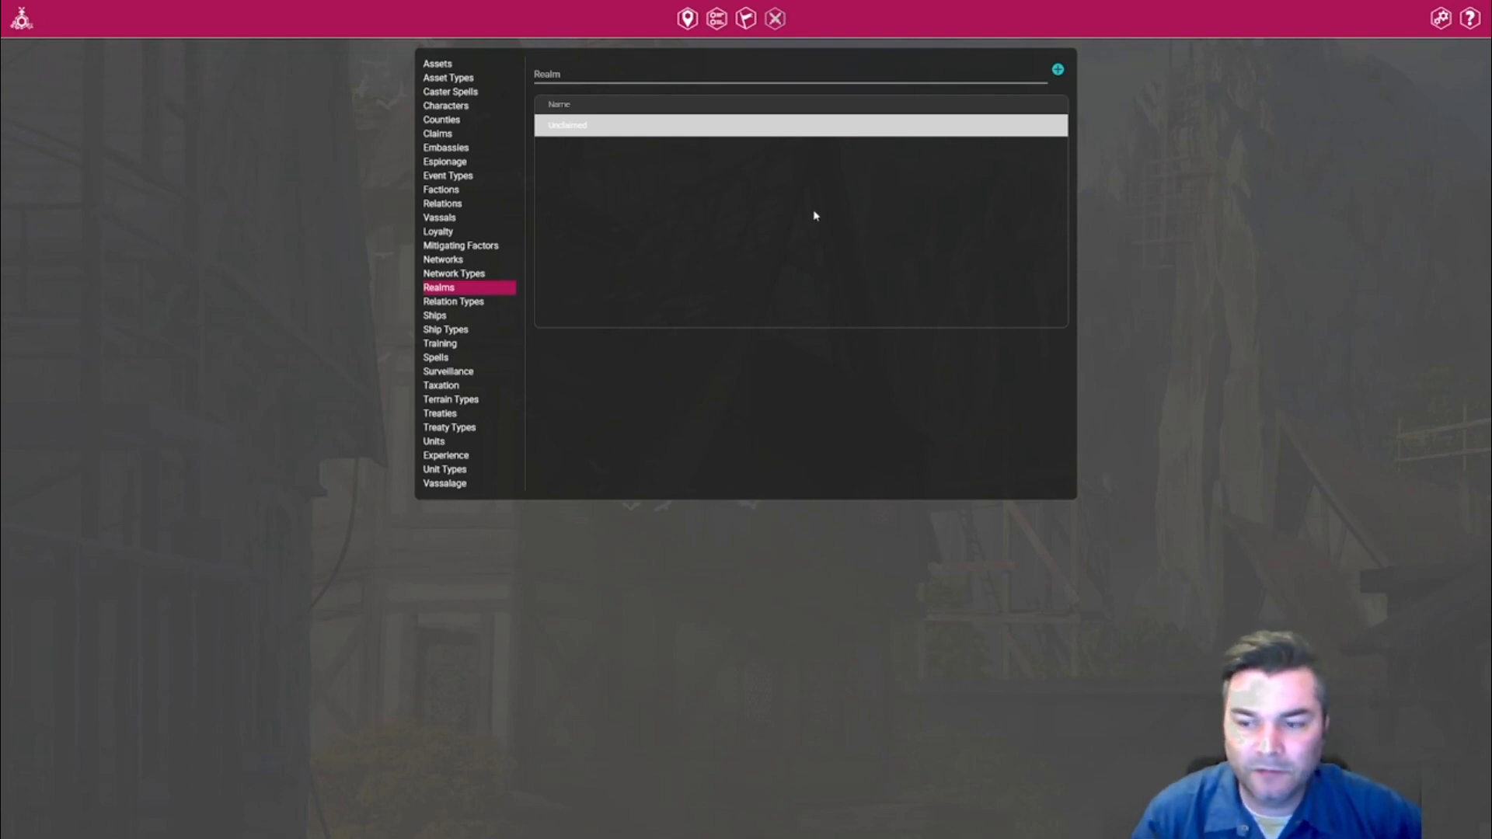
Add a realm named Kiogarath and save it.
click(1058, 71)
click(819, 373)
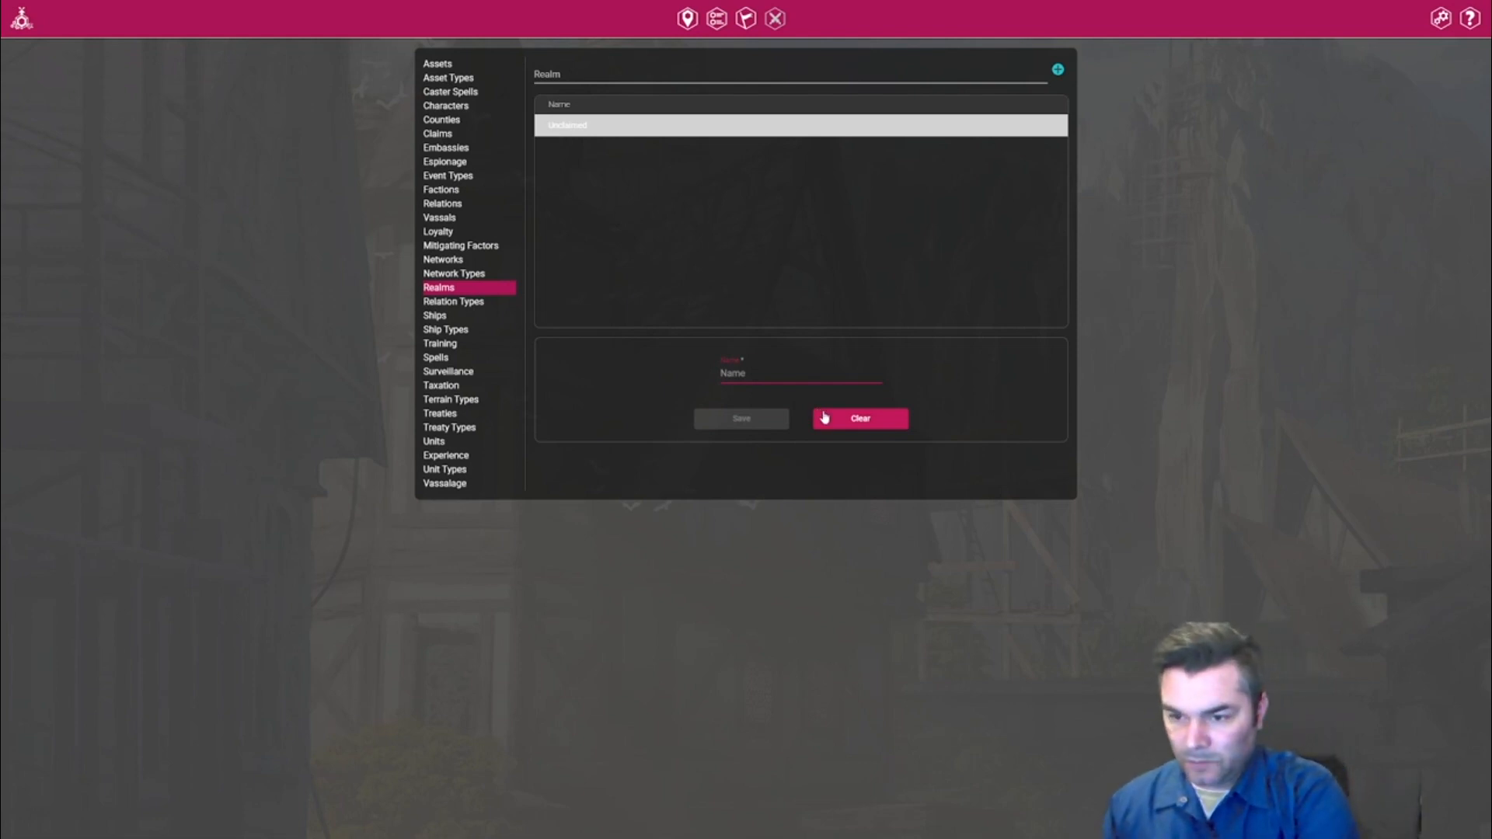
text(Kioga)
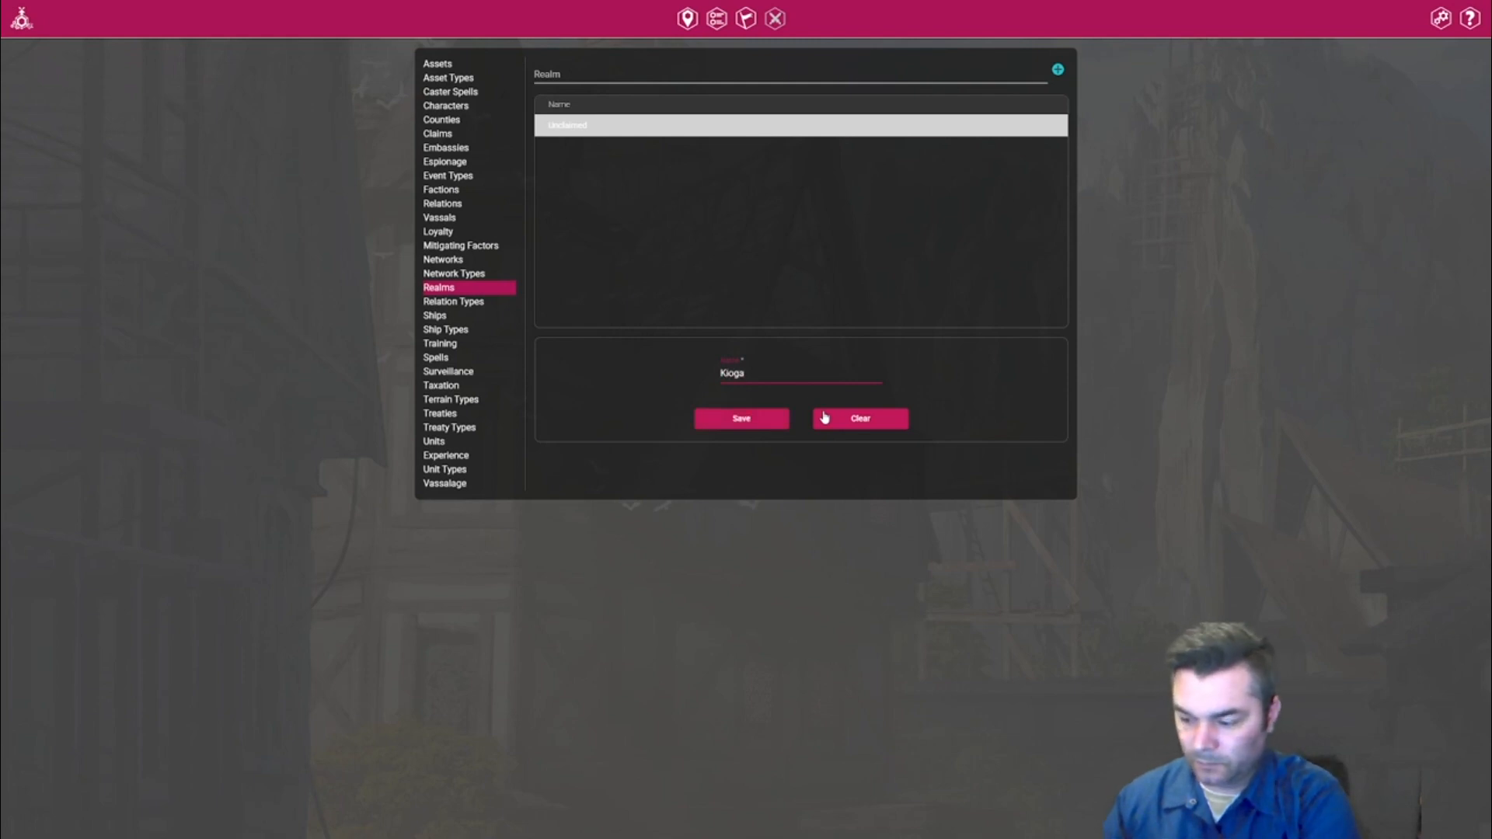
text(rath)
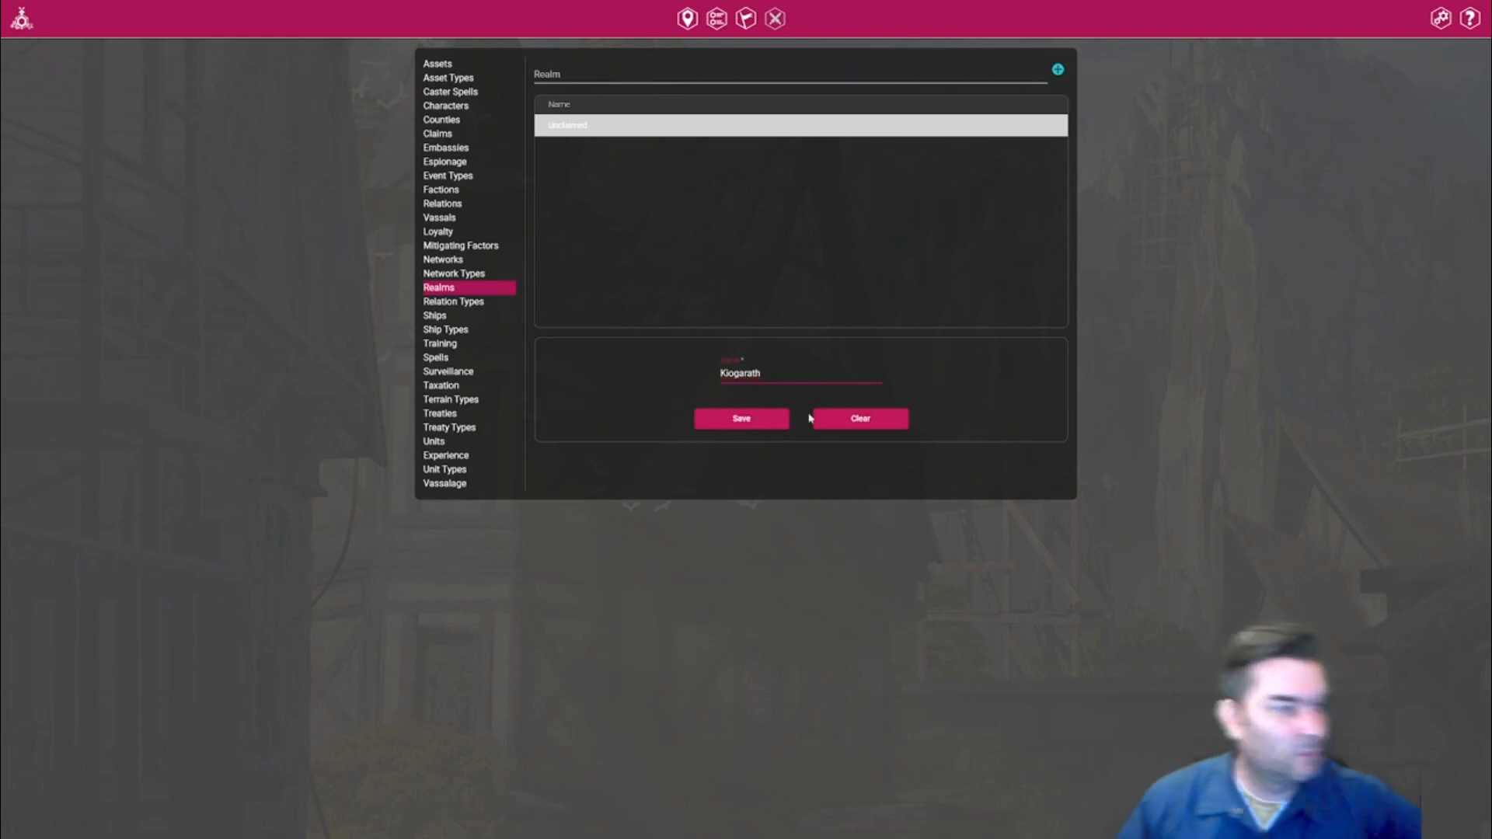
click(770, 426)
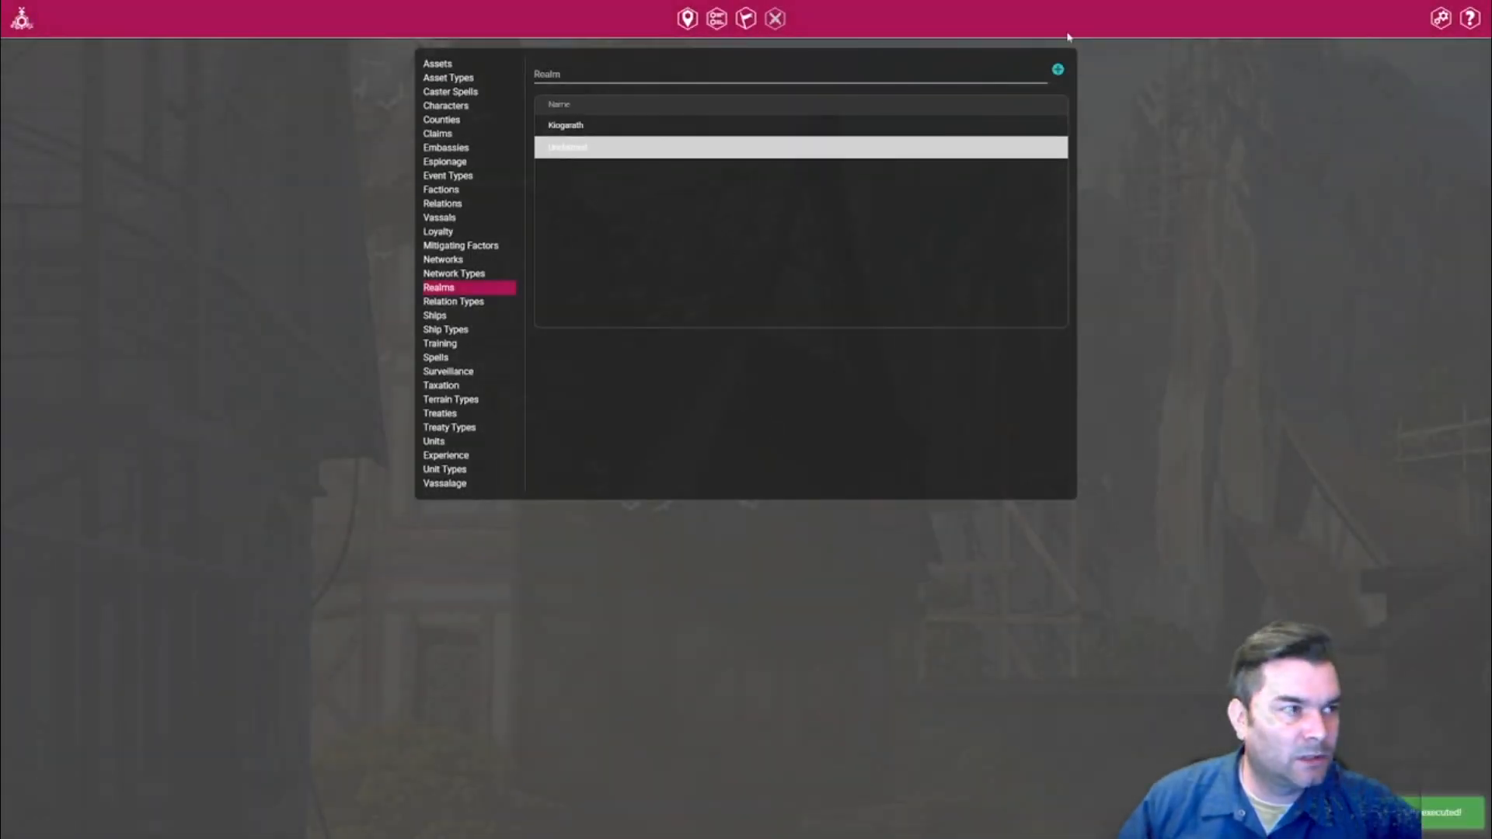
Create a second realm called The Feral Vales.
click(1055, 76)
click(778, 360)
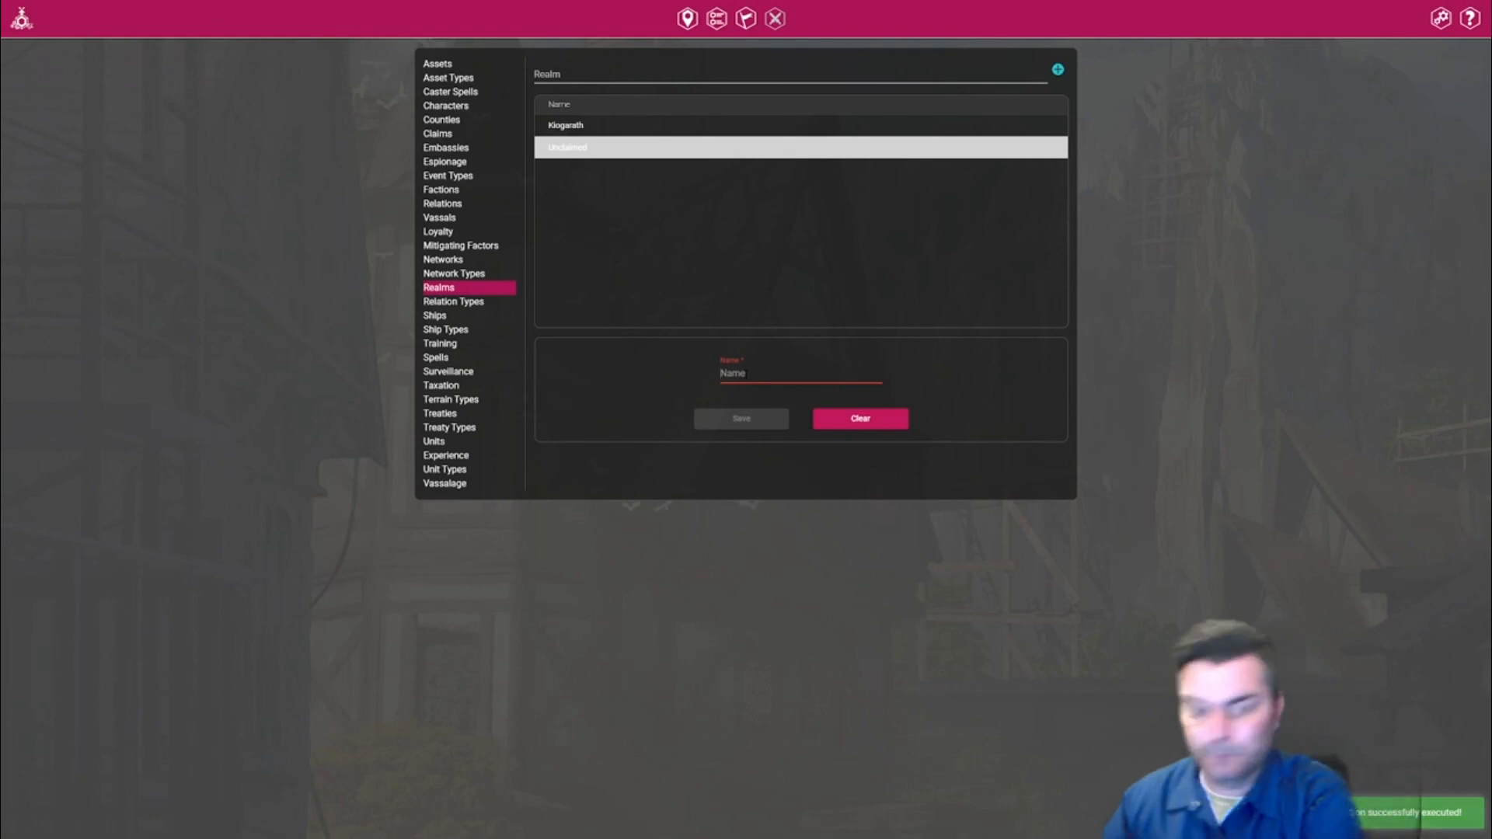
text(The Feral Va)
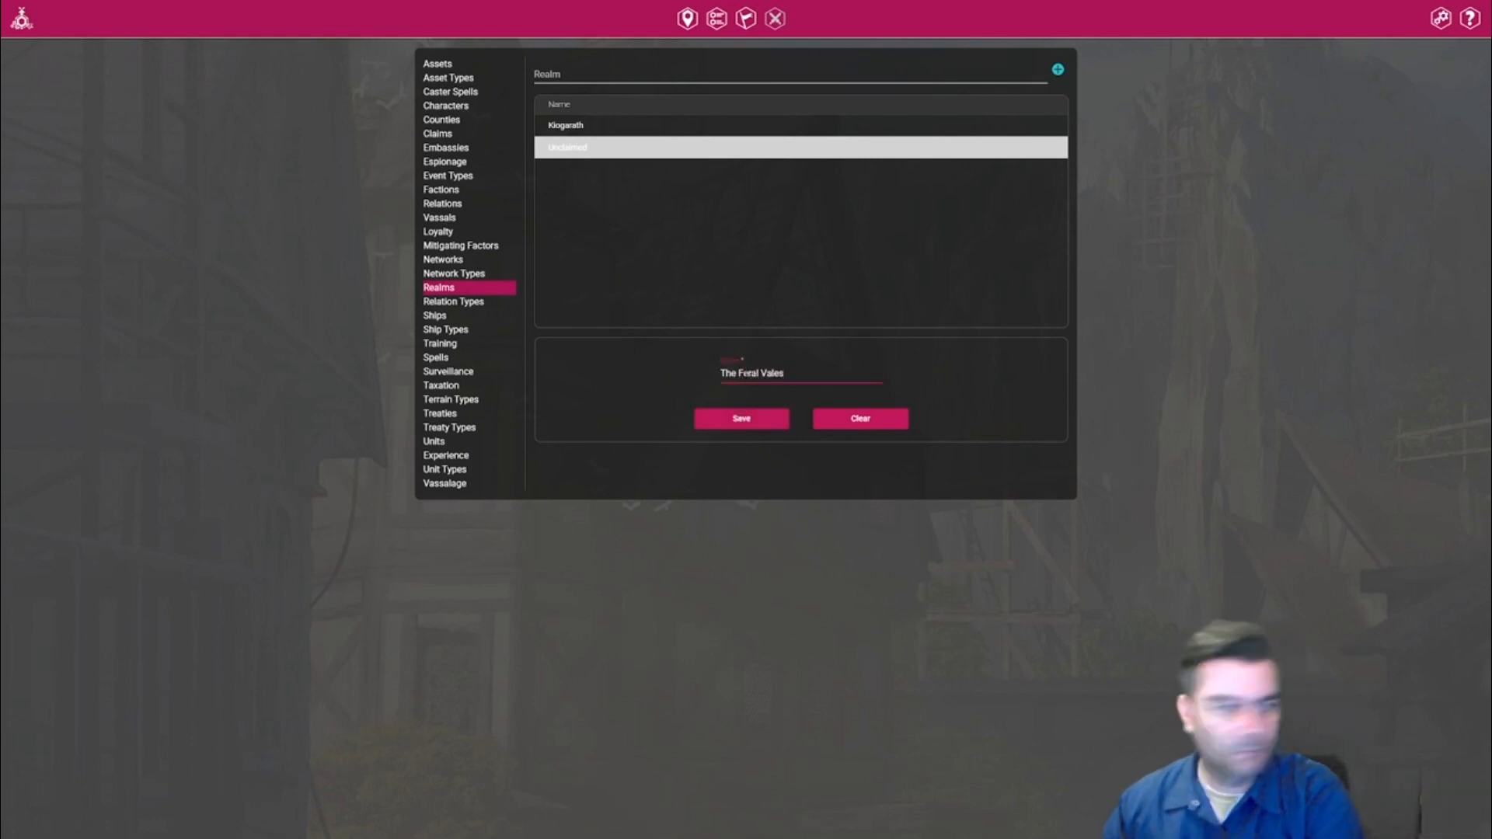
text(les)
click(740, 420)
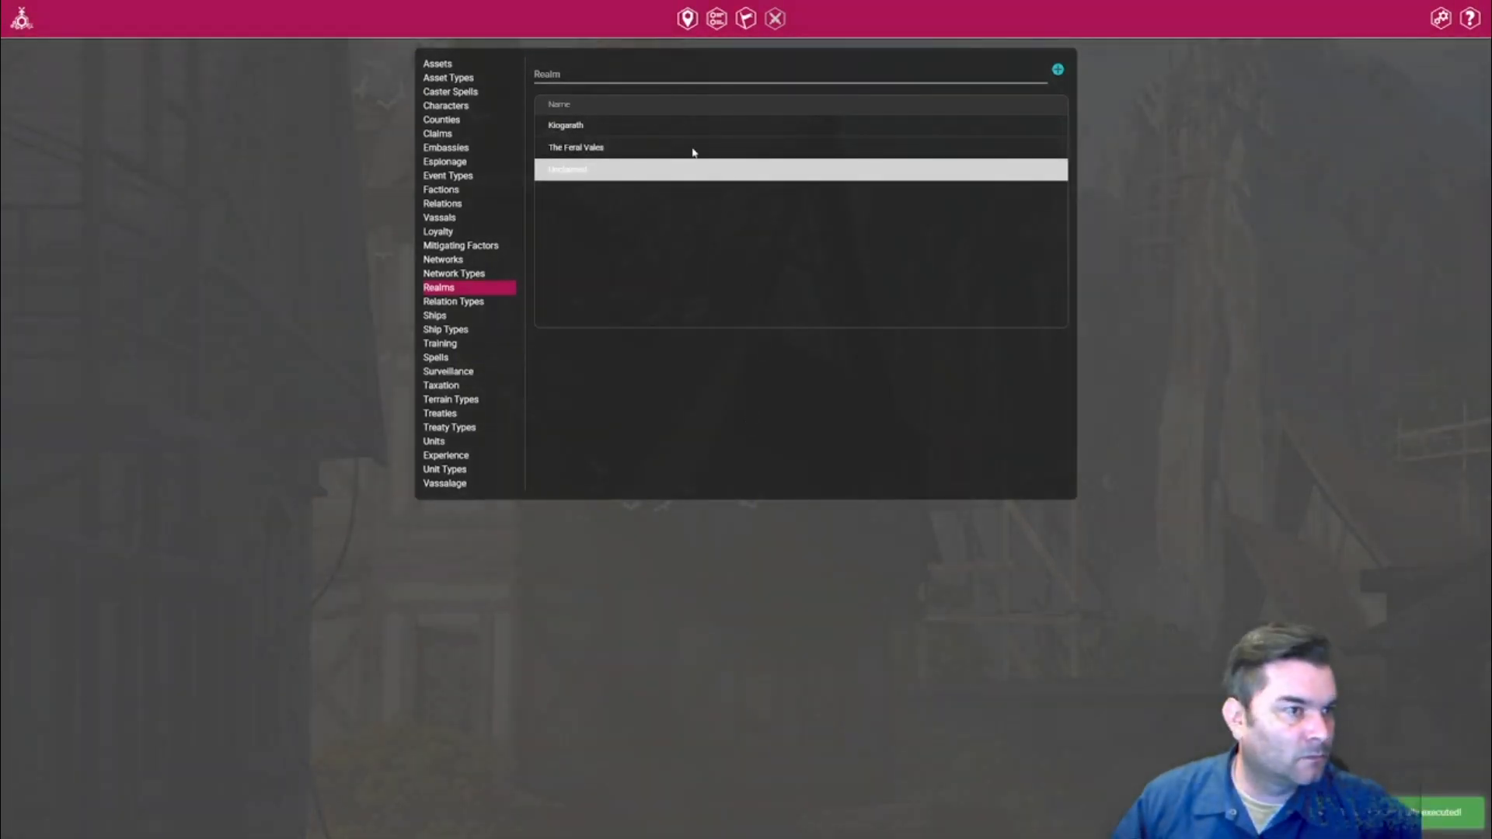
Create a third realm called Aebeotha.
click(1058, 70)
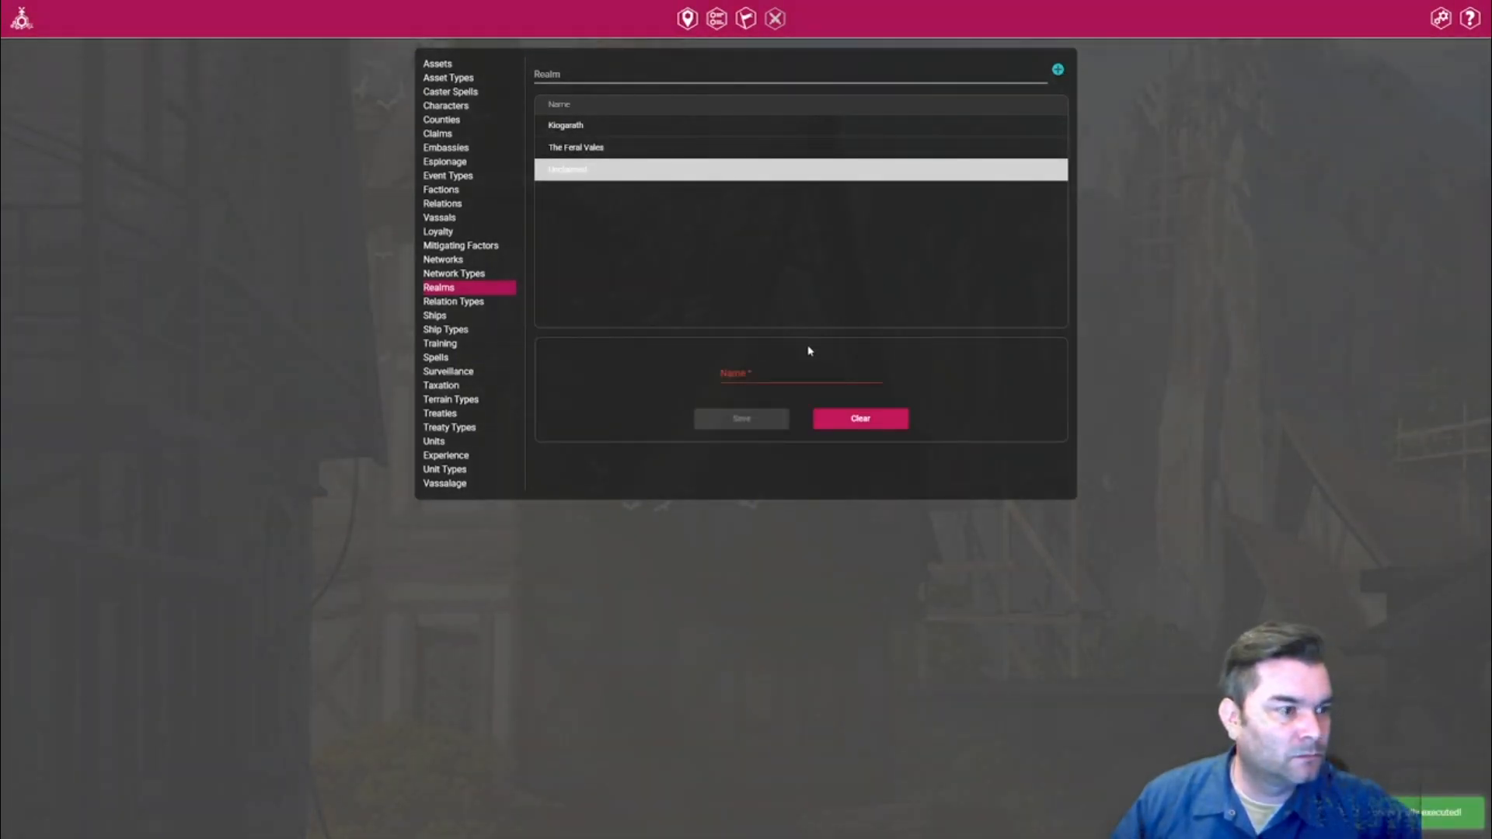
click(778, 383)
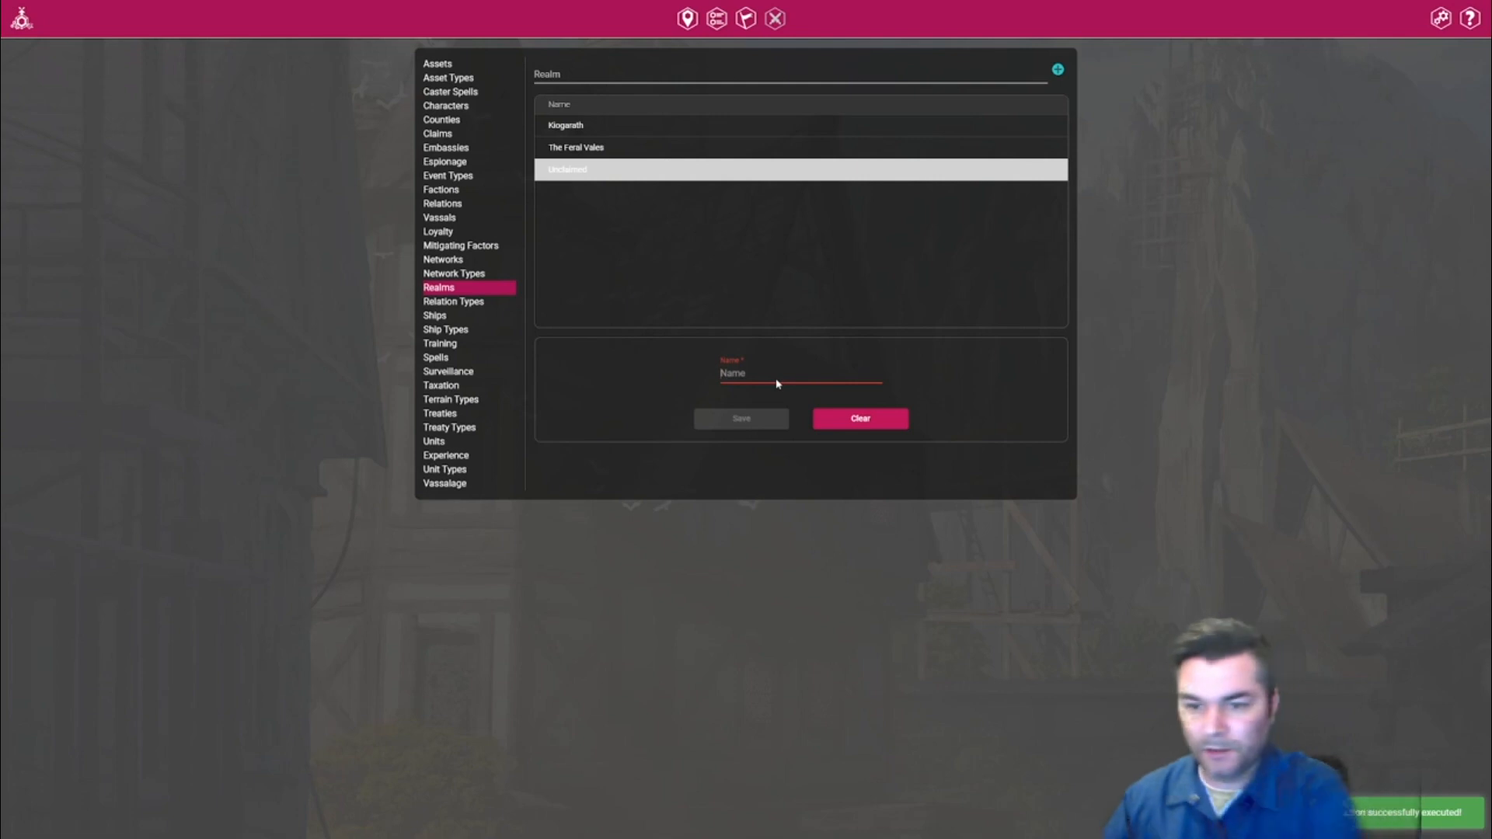
text(Aebeotha)
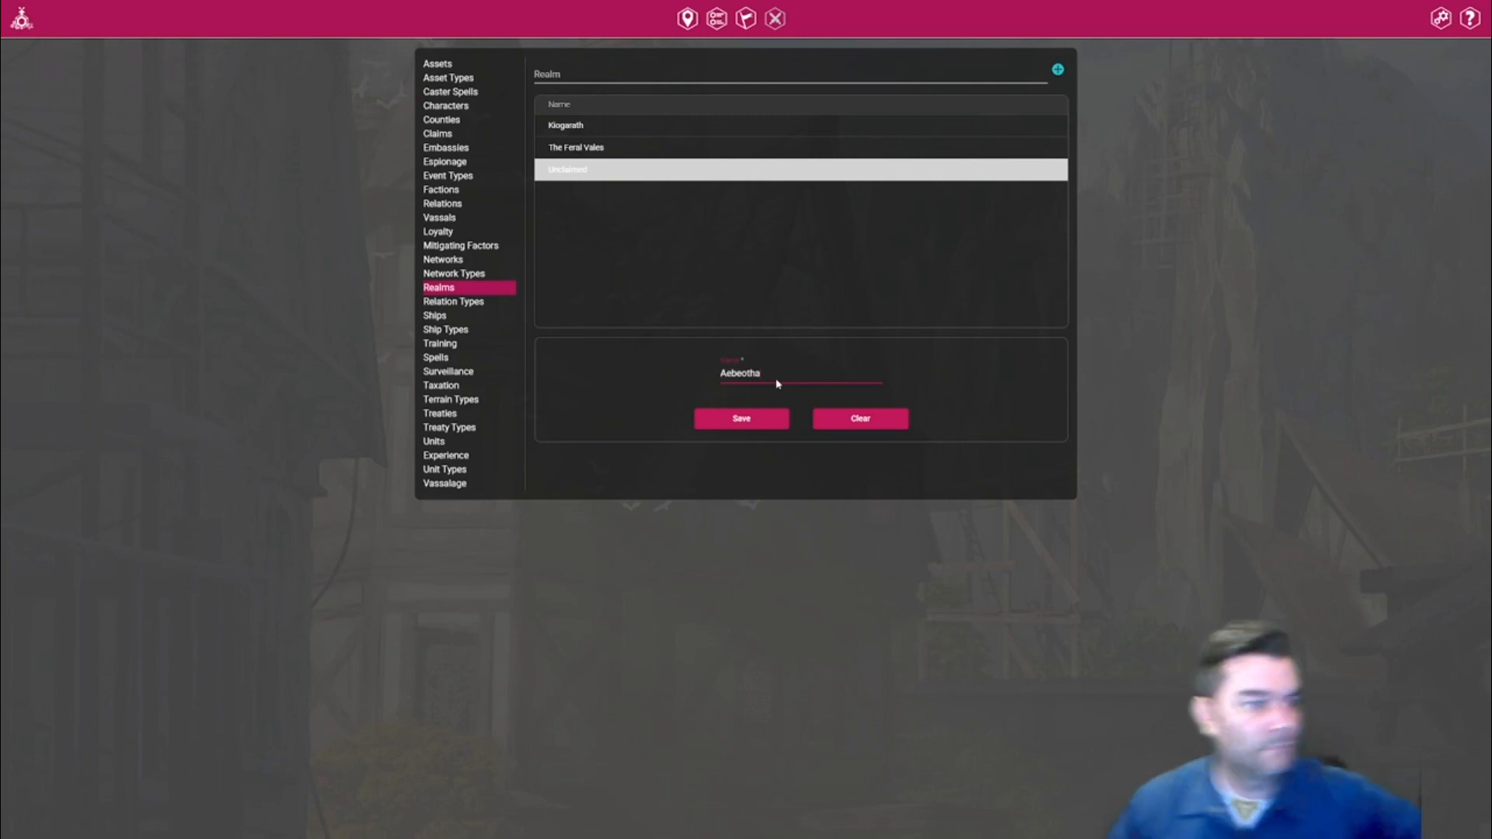
click(776, 423)
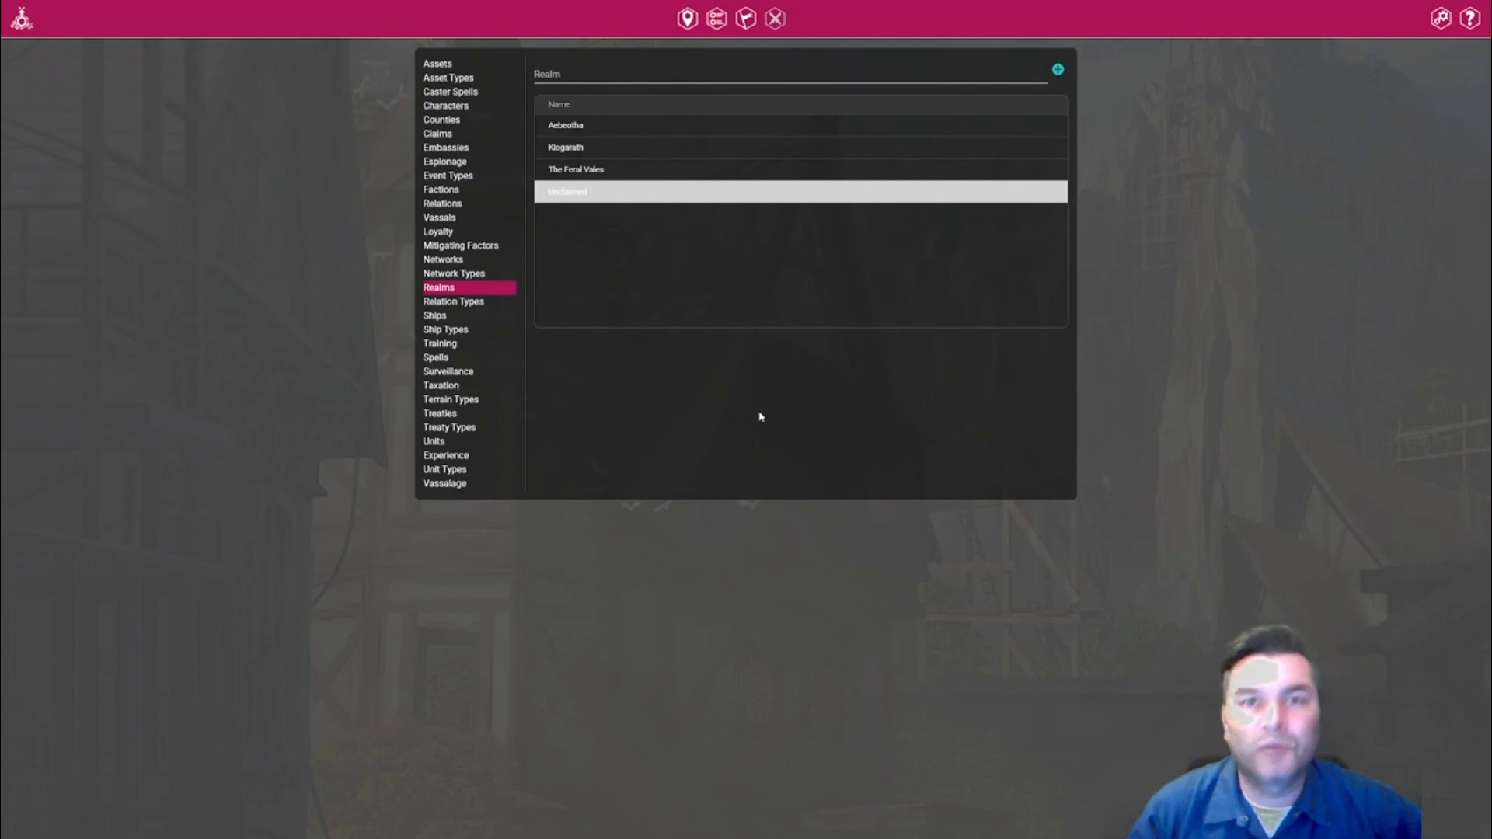
Start a new county on the campaign map, named Maskua and assigned to the Aebeotha realm.
click(689, 24)
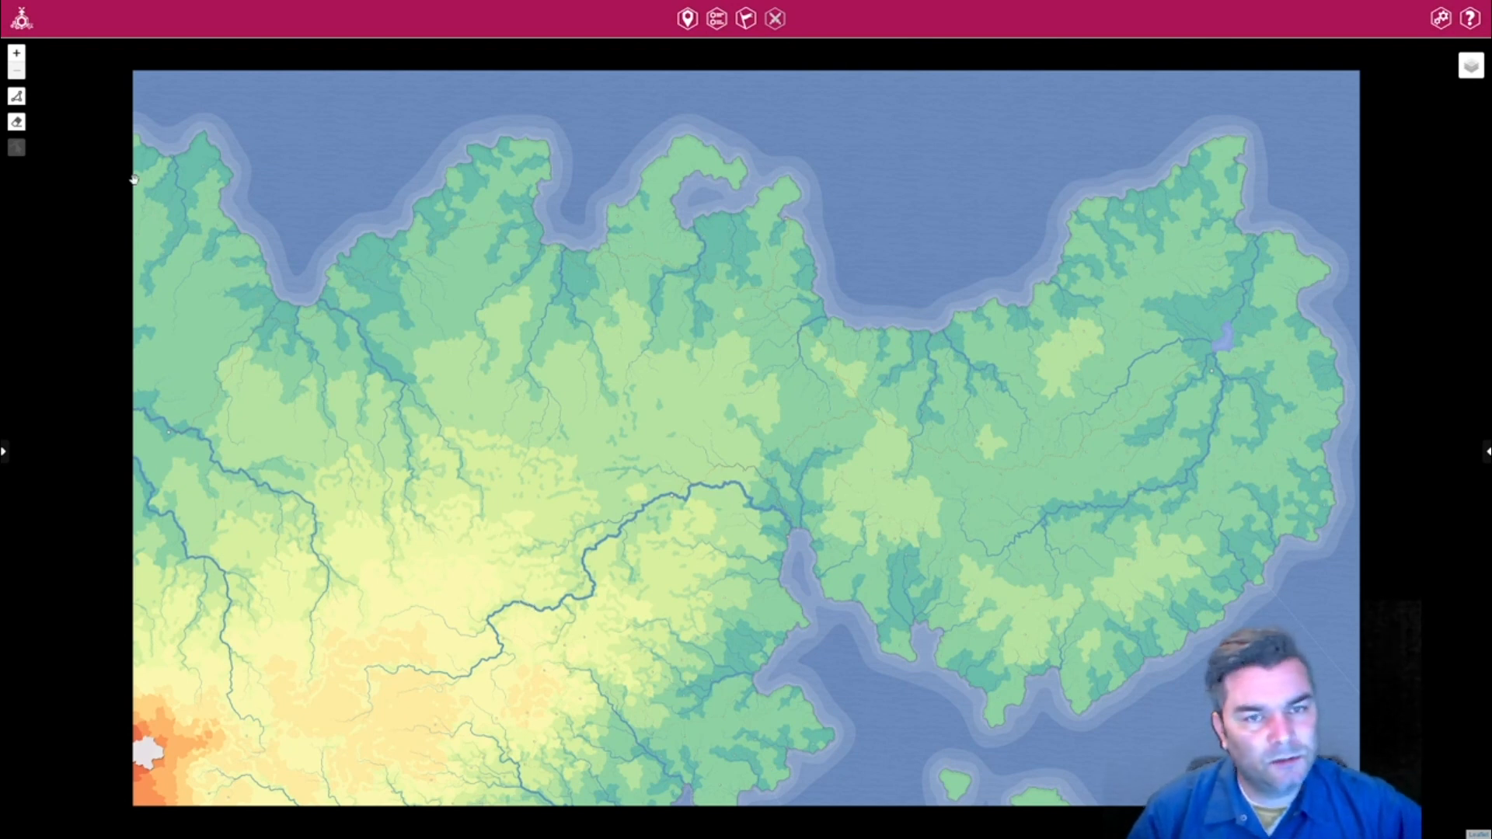
click(17, 99)
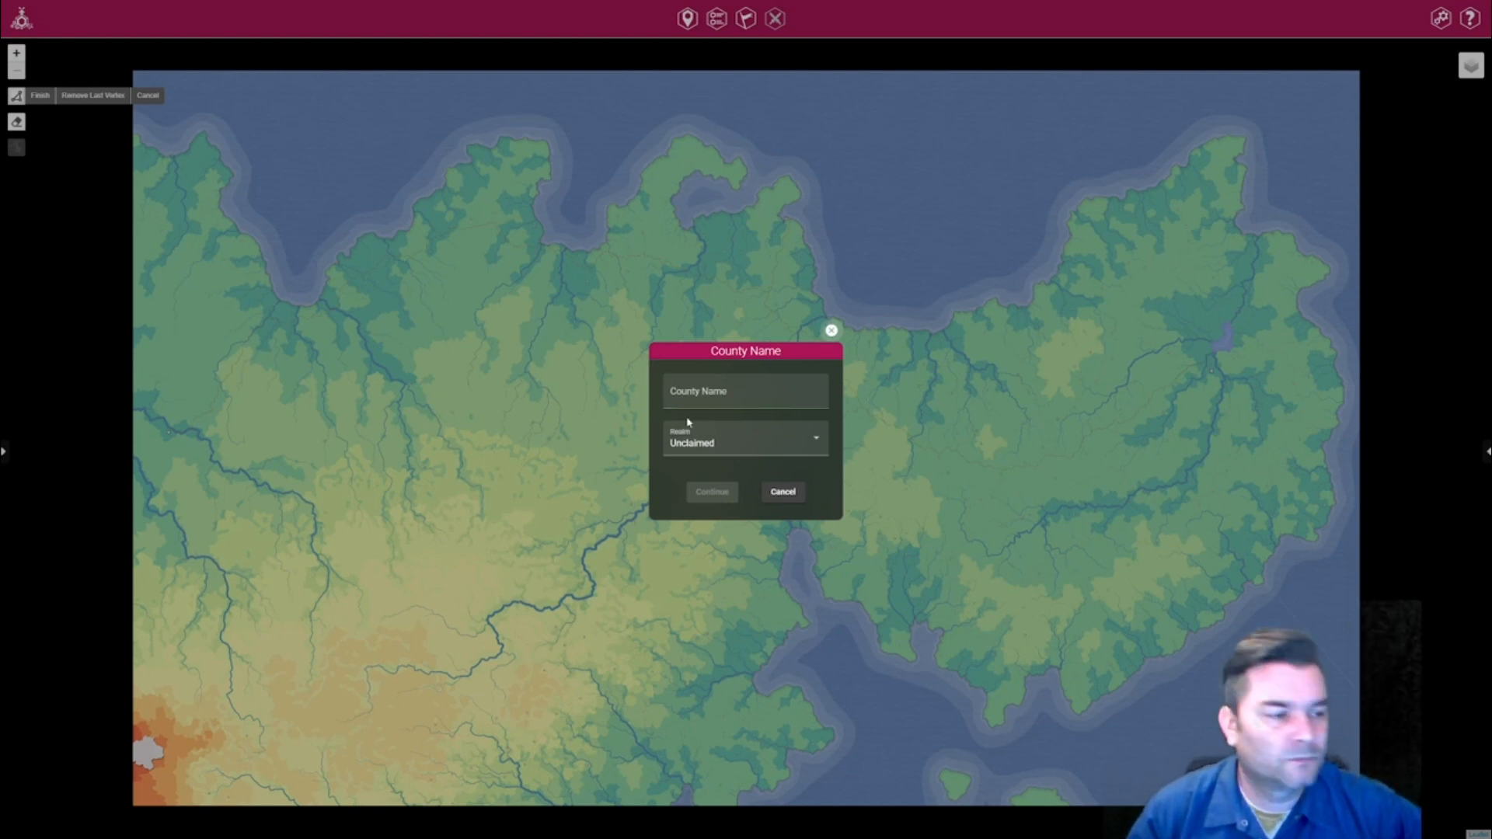
click(705, 398)
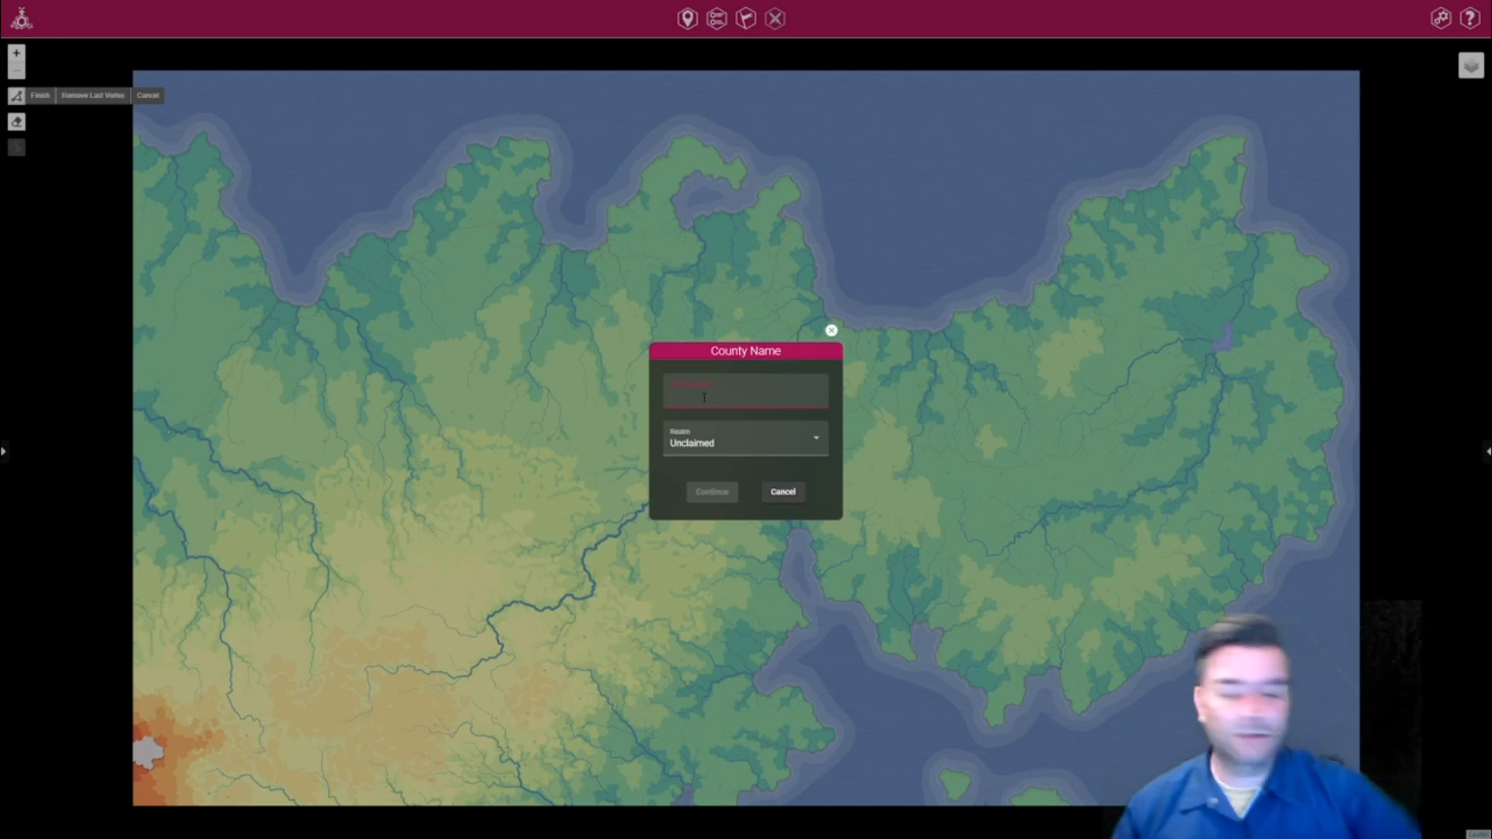
text(Ma)
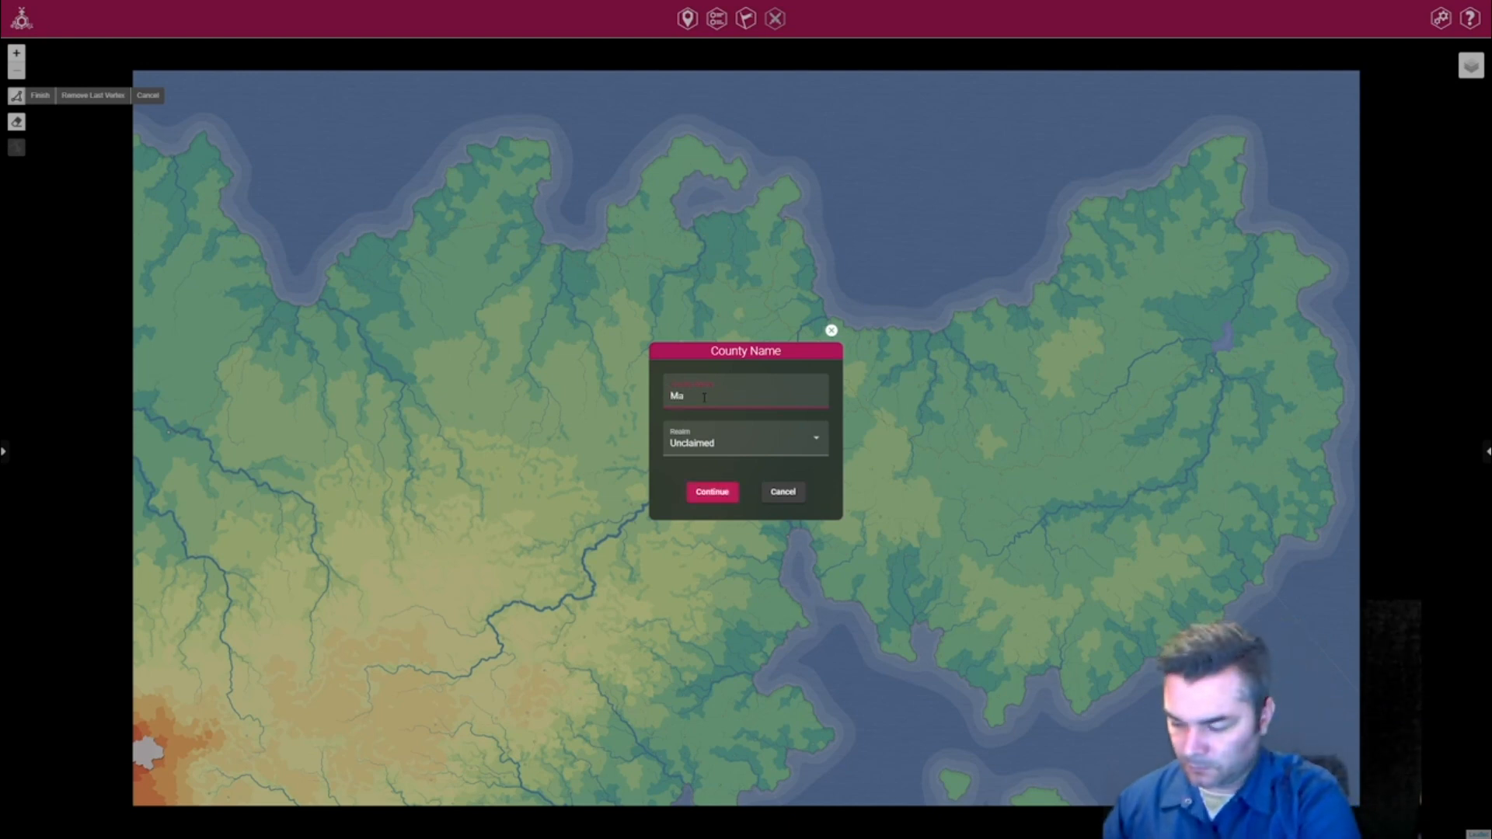
text(s)
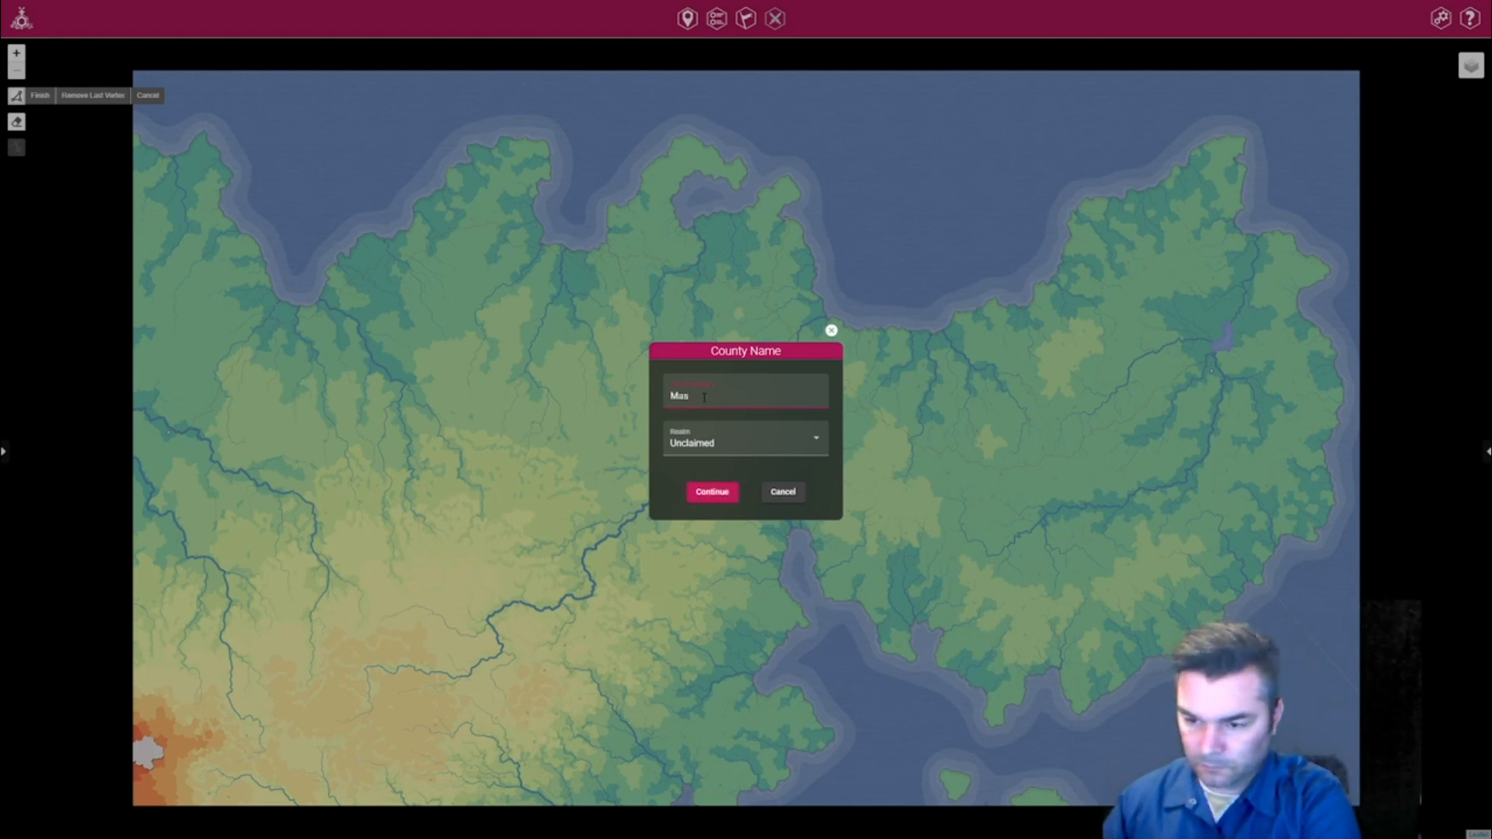
text(kua)
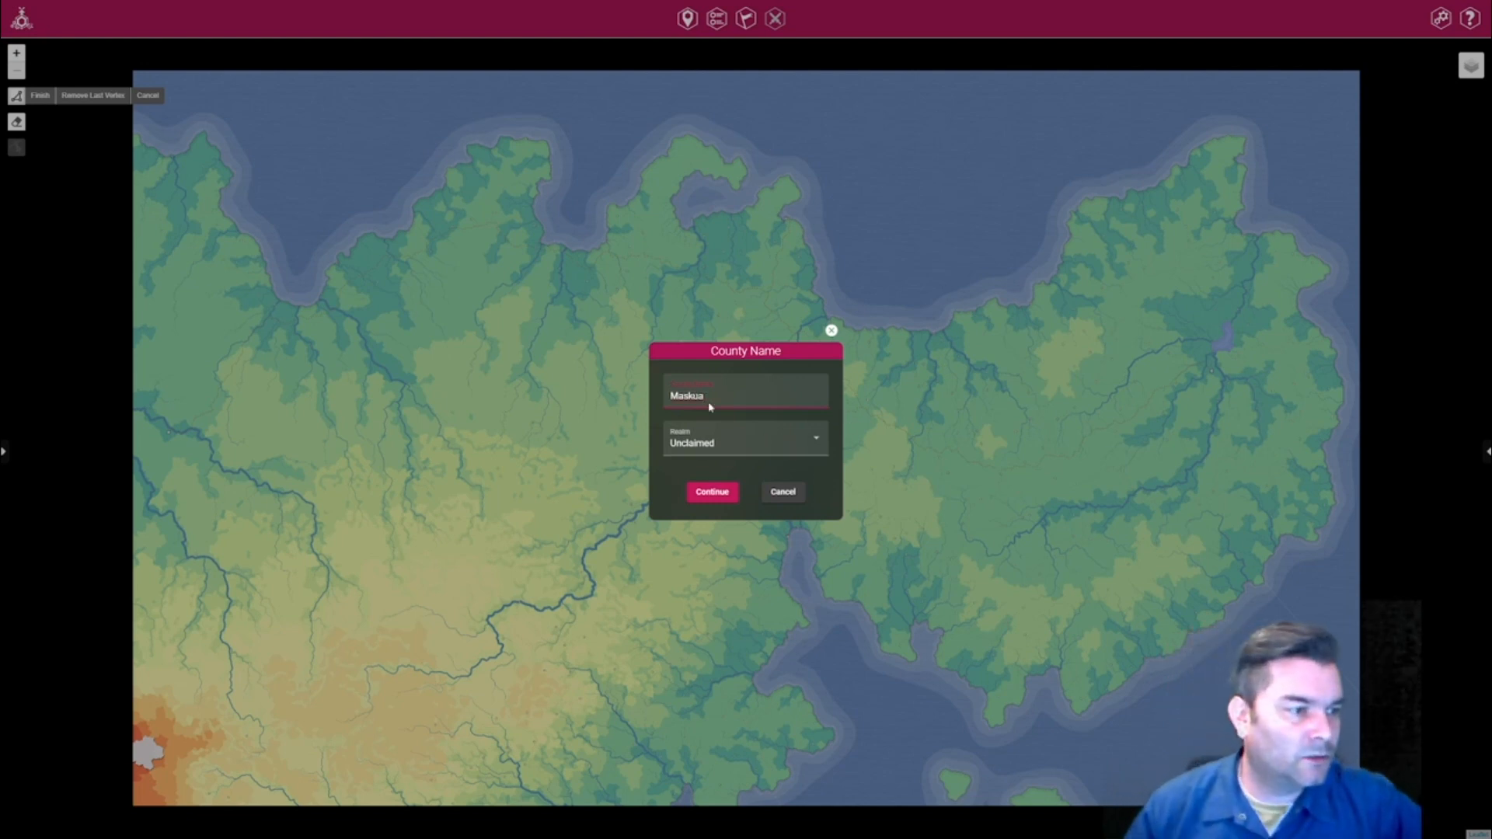
click(711, 446)
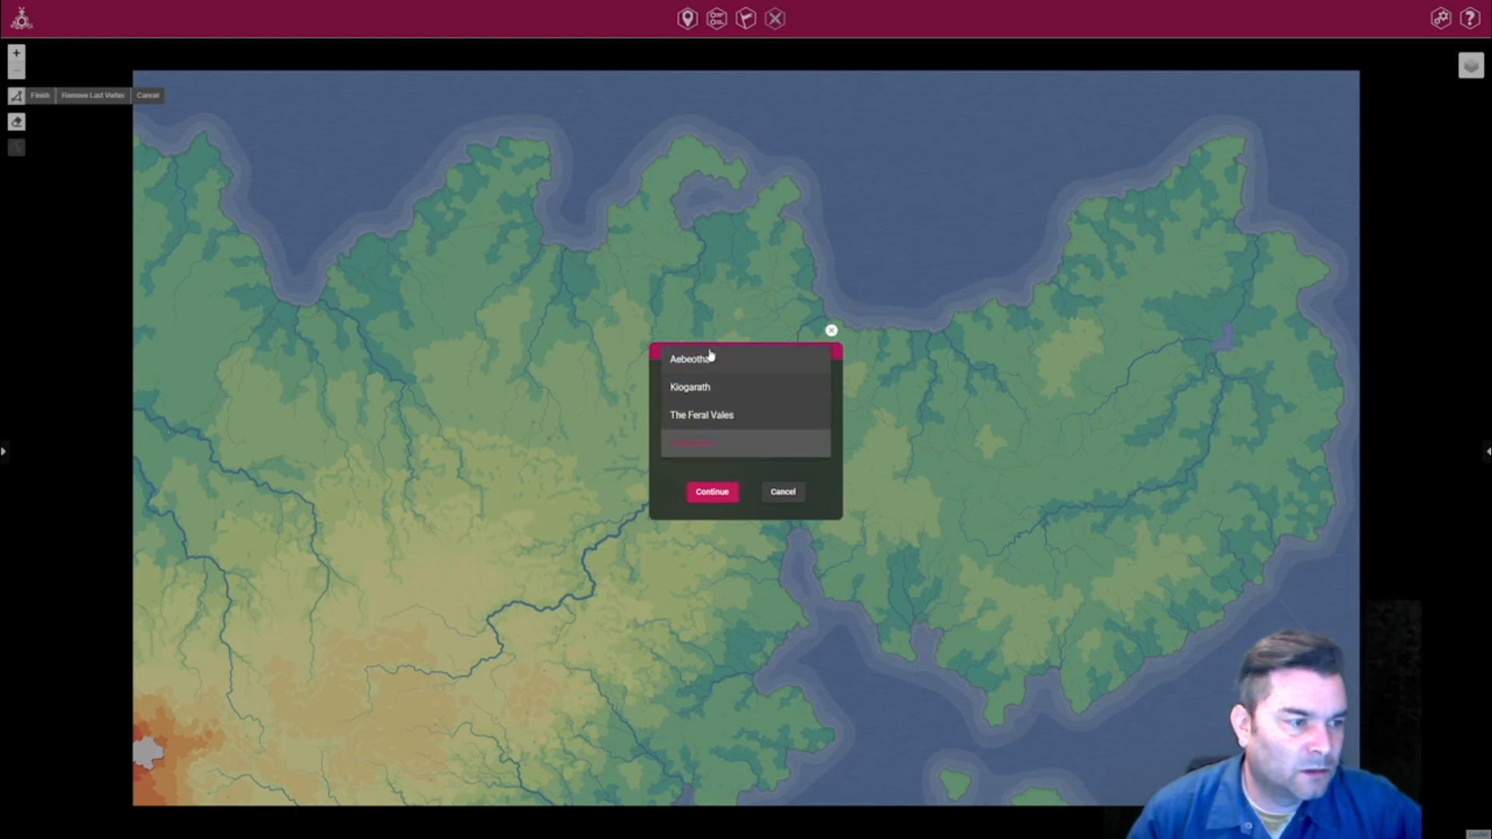
click(709, 363)
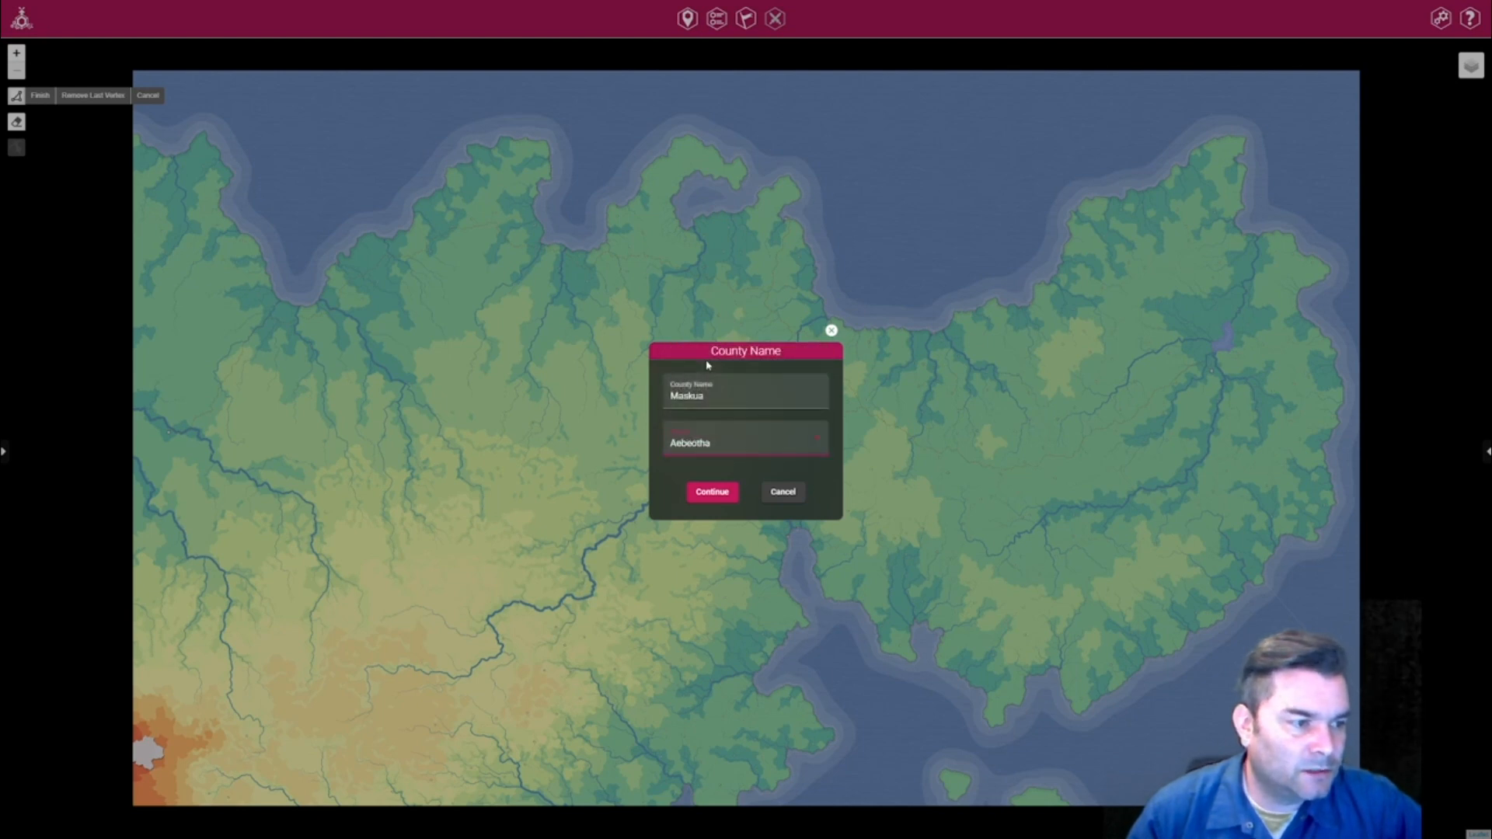
click(721, 496)
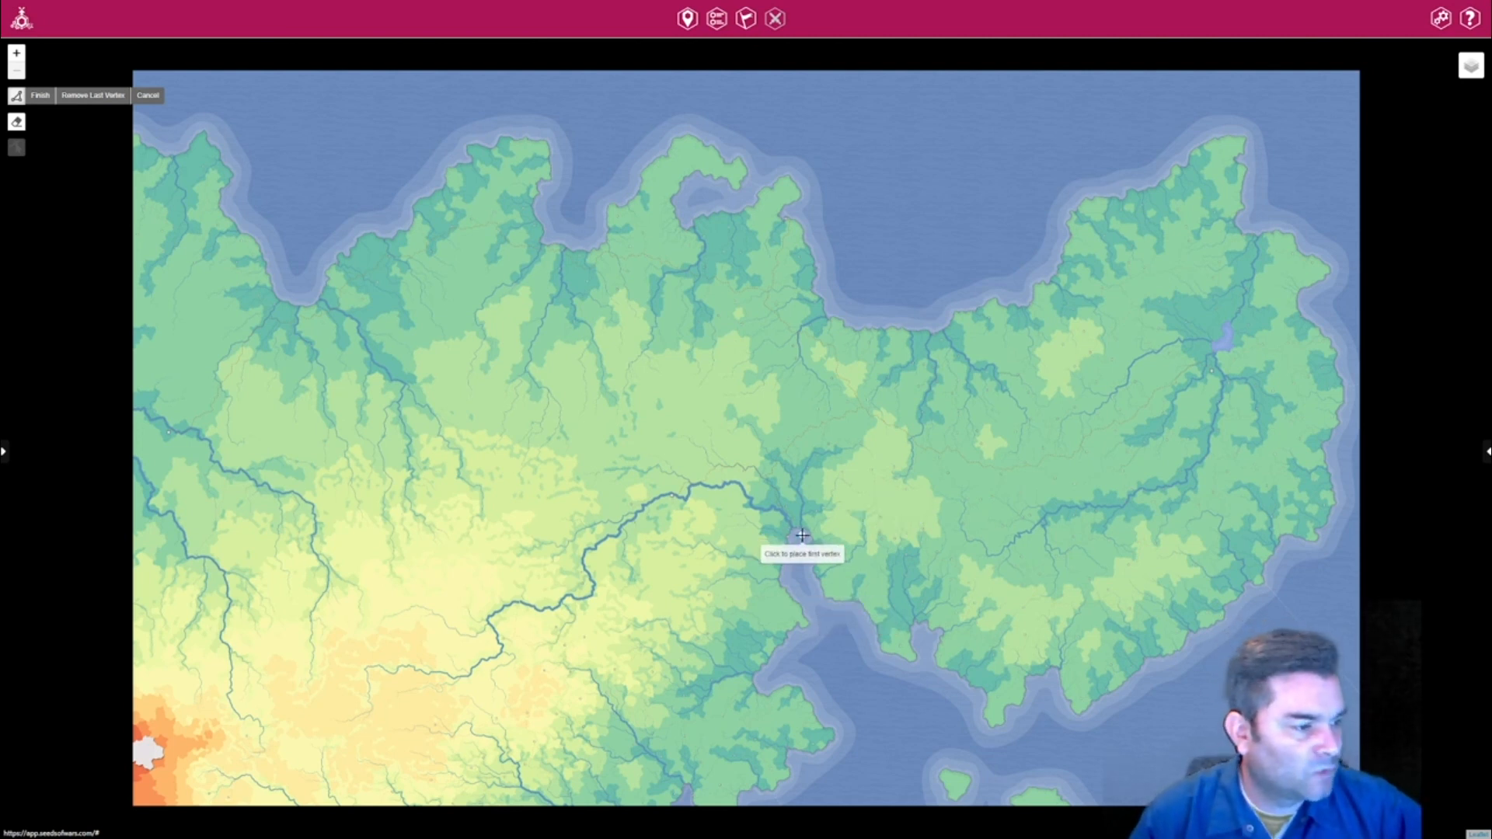
Trace Maskua's northern border from the head of the central inlet upstream along the thick river to its bend northwest of the inlet.
scroll(800, 533, up, 2)
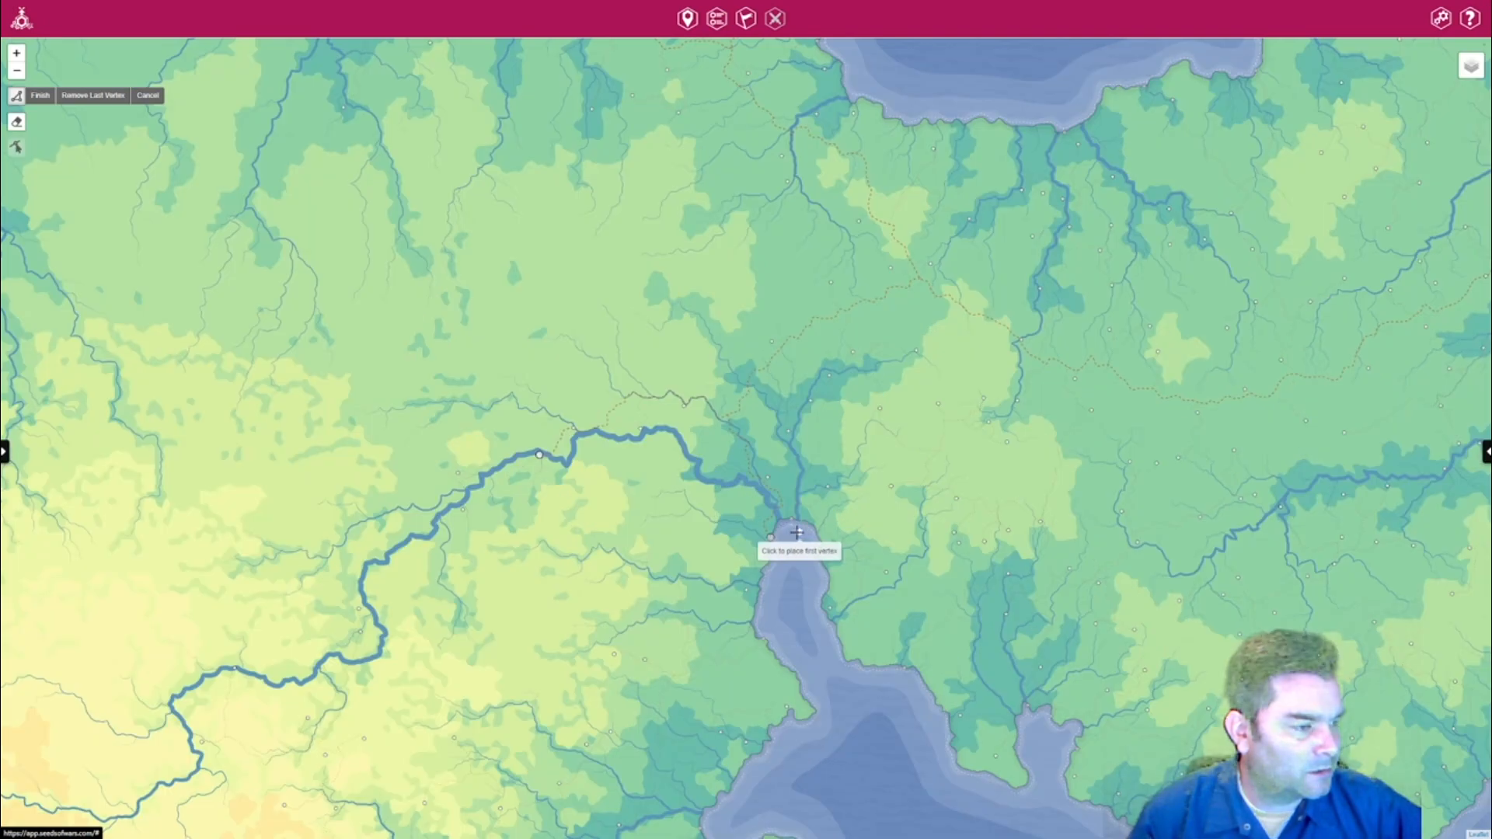
scroll(775, 510, up, 1)
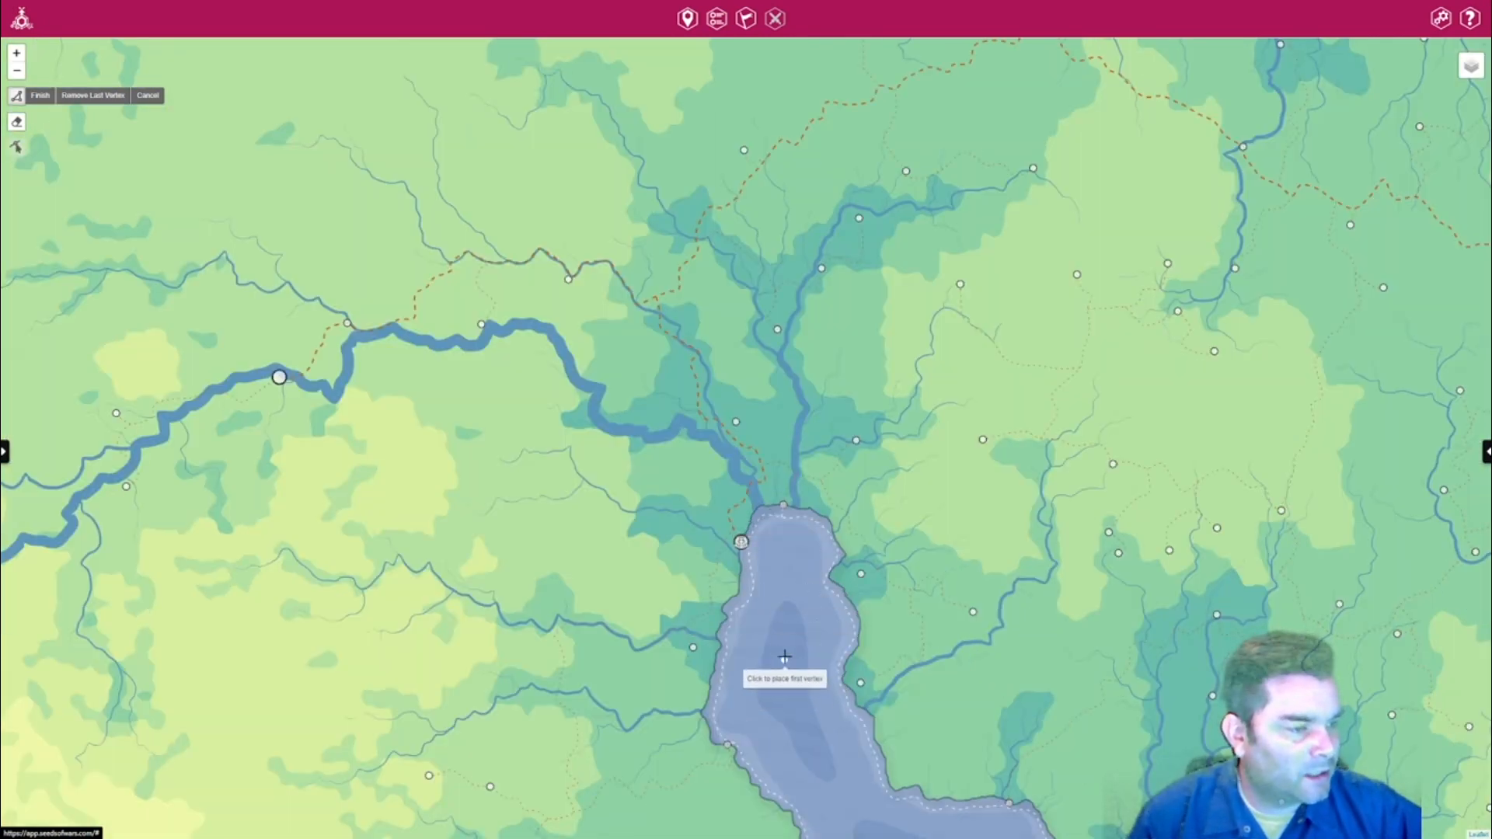
click(758, 504)
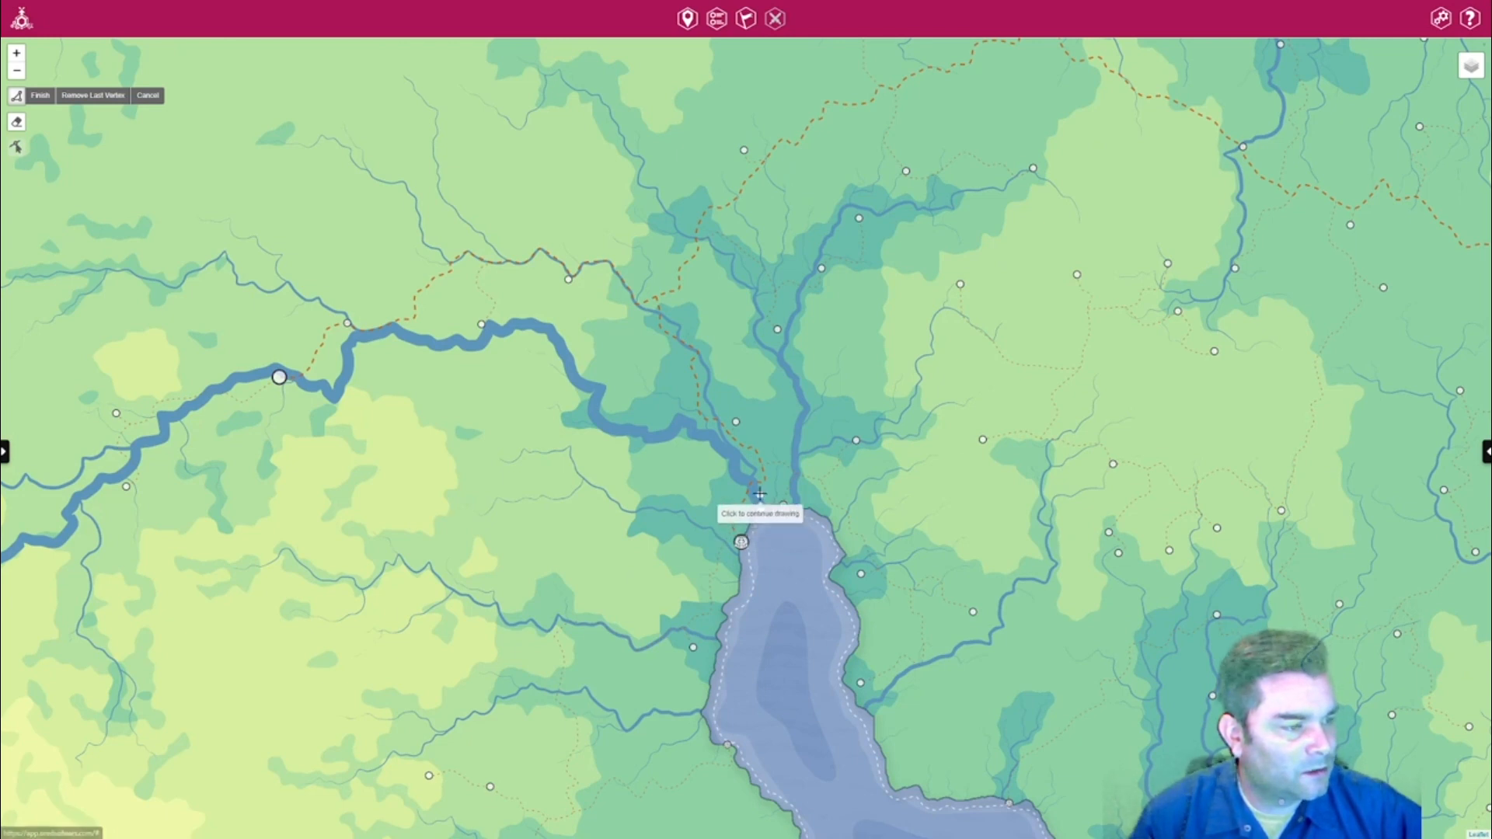
click(755, 492)
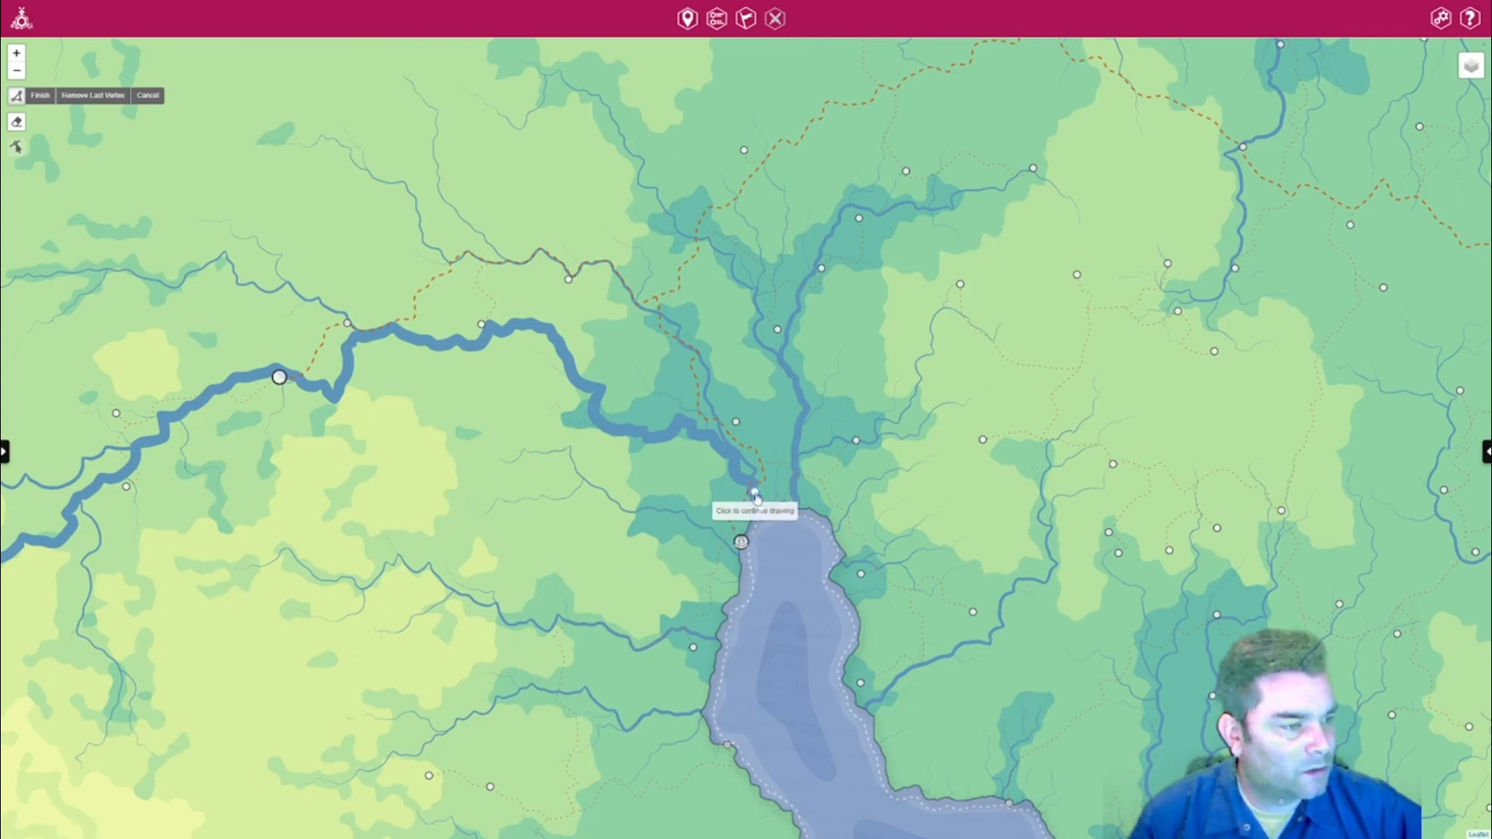
click(734, 458)
click(712, 442)
click(698, 432)
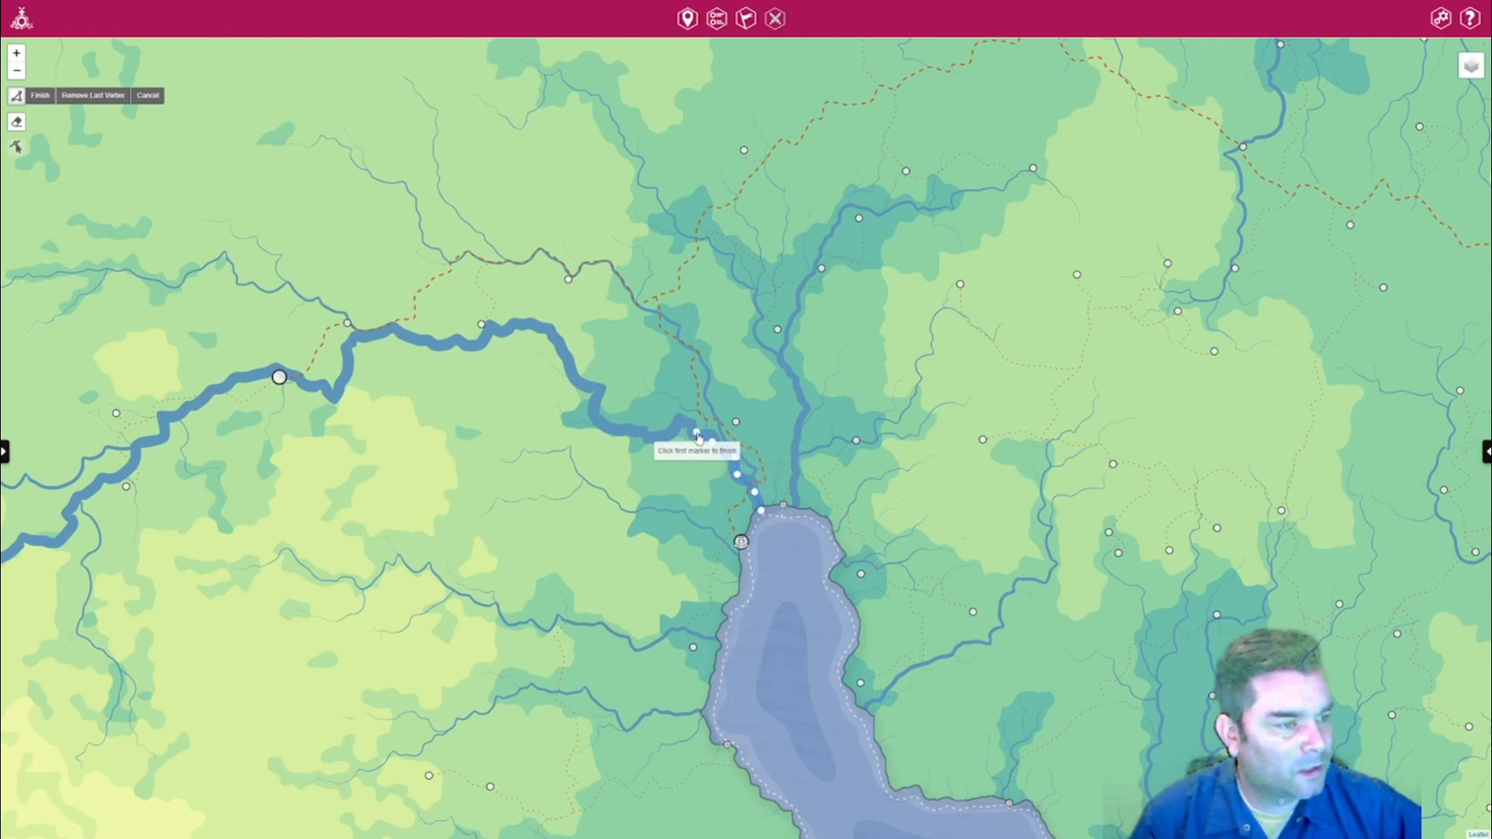
click(681, 421)
click(668, 433)
click(642, 439)
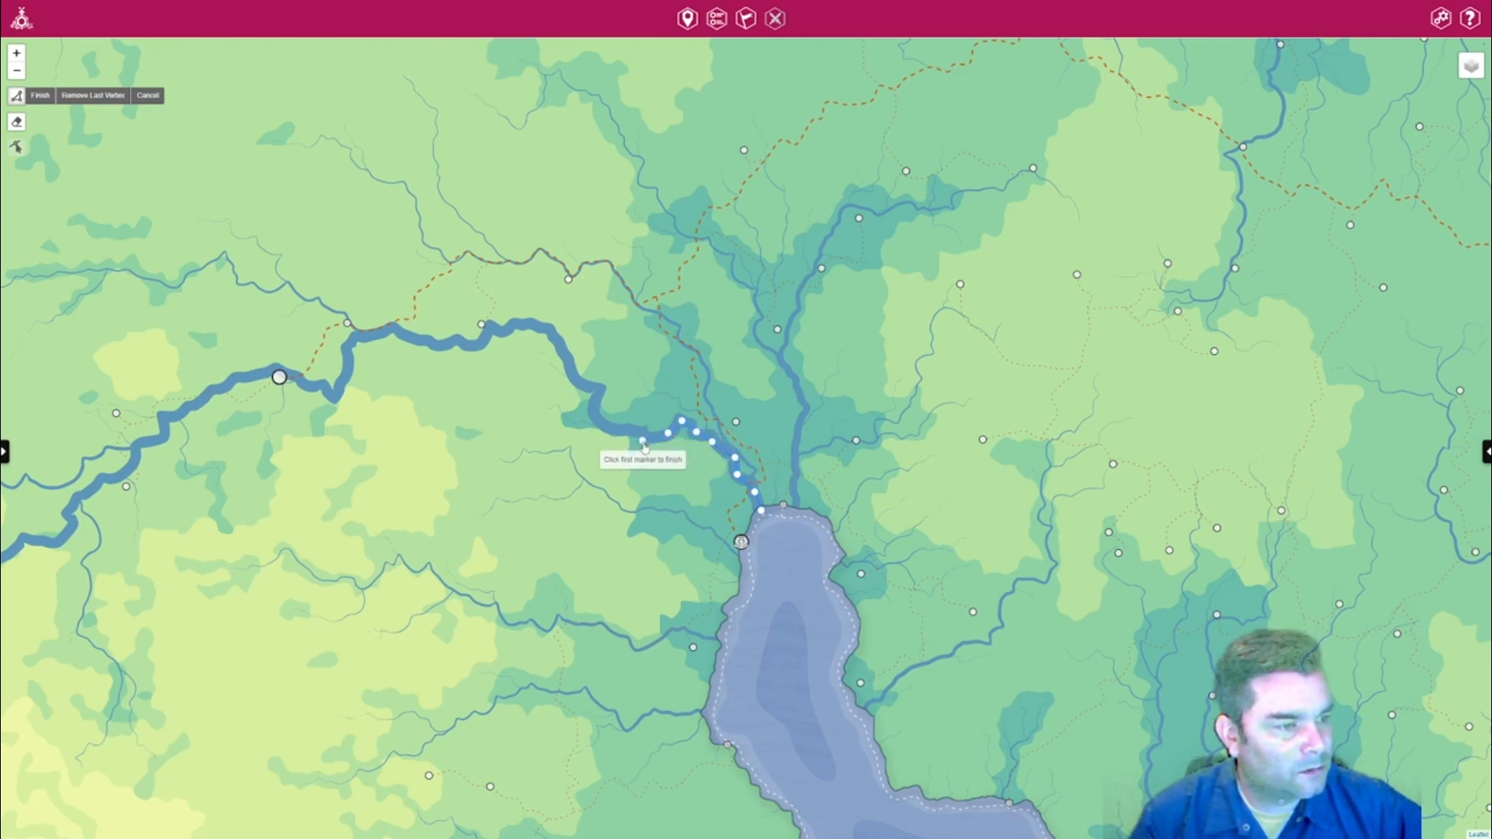
click(612, 430)
click(593, 414)
click(598, 389)
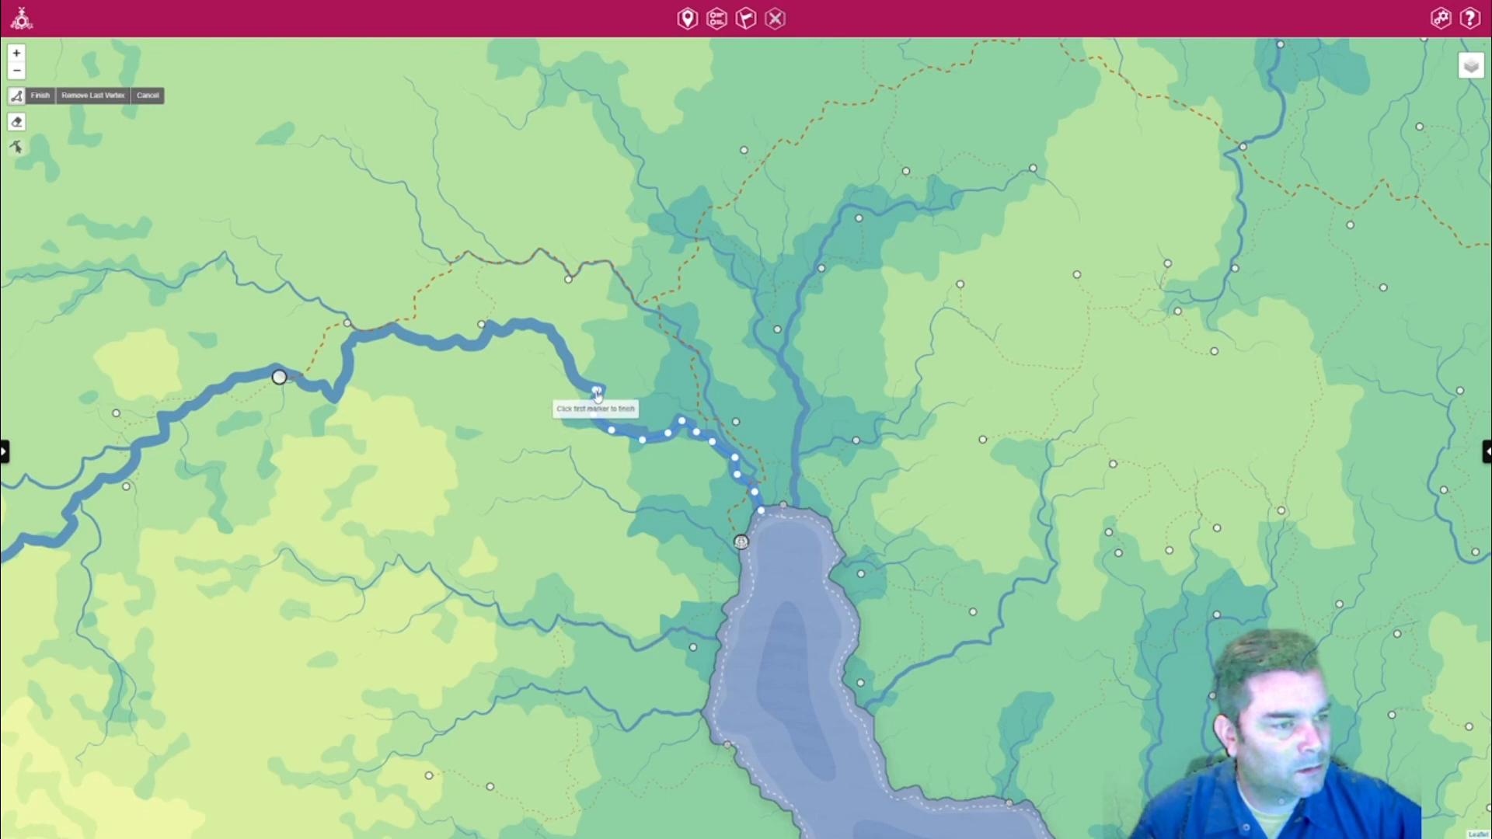
click(574, 383)
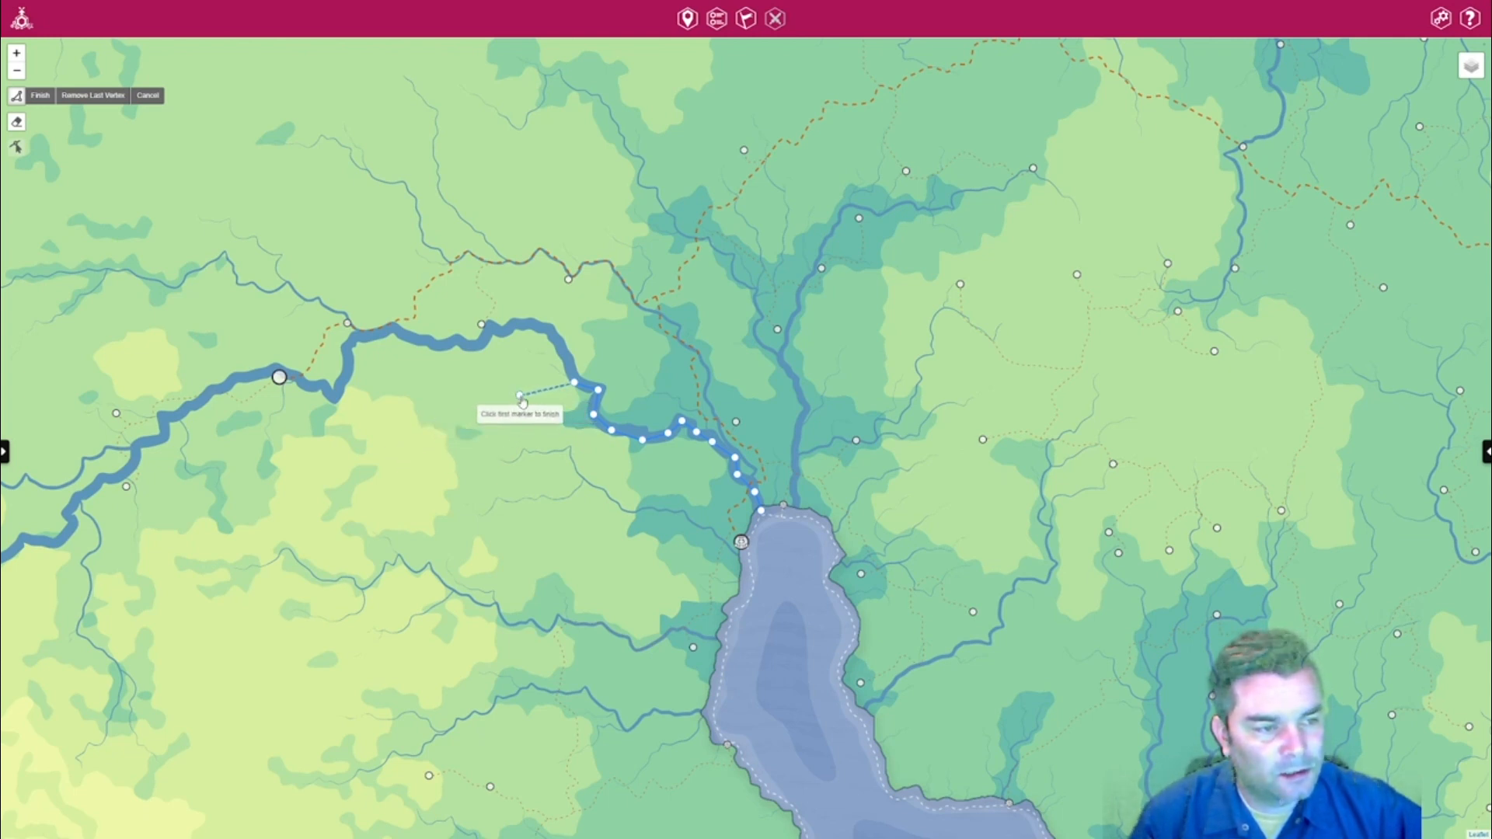
Trace Maskua's western border from the thick river's bend west-southwest to the pale-yellow highland's eastern edge, curving south below the small stream.
click(548, 386)
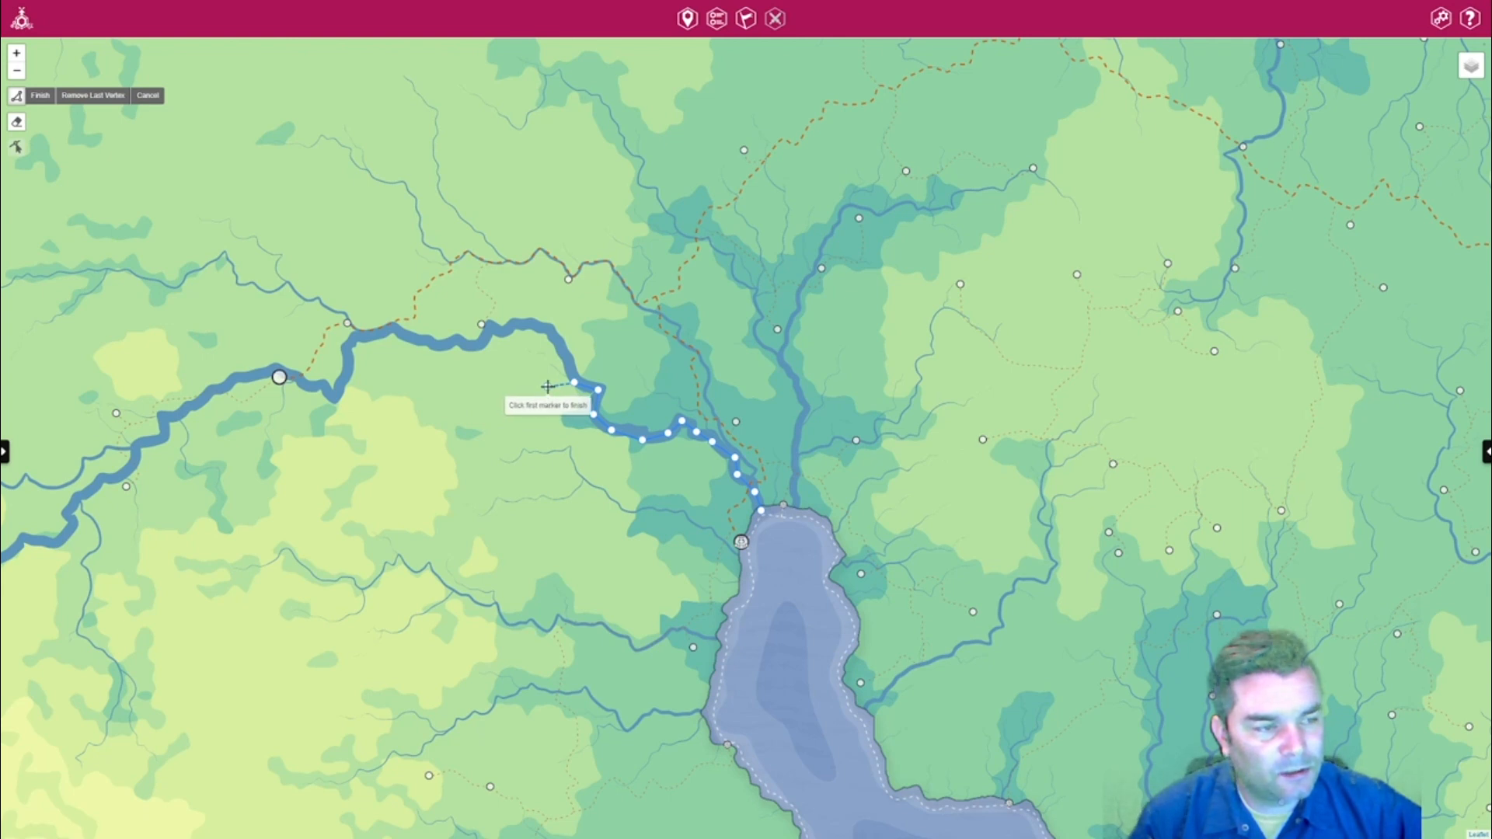
click(520, 395)
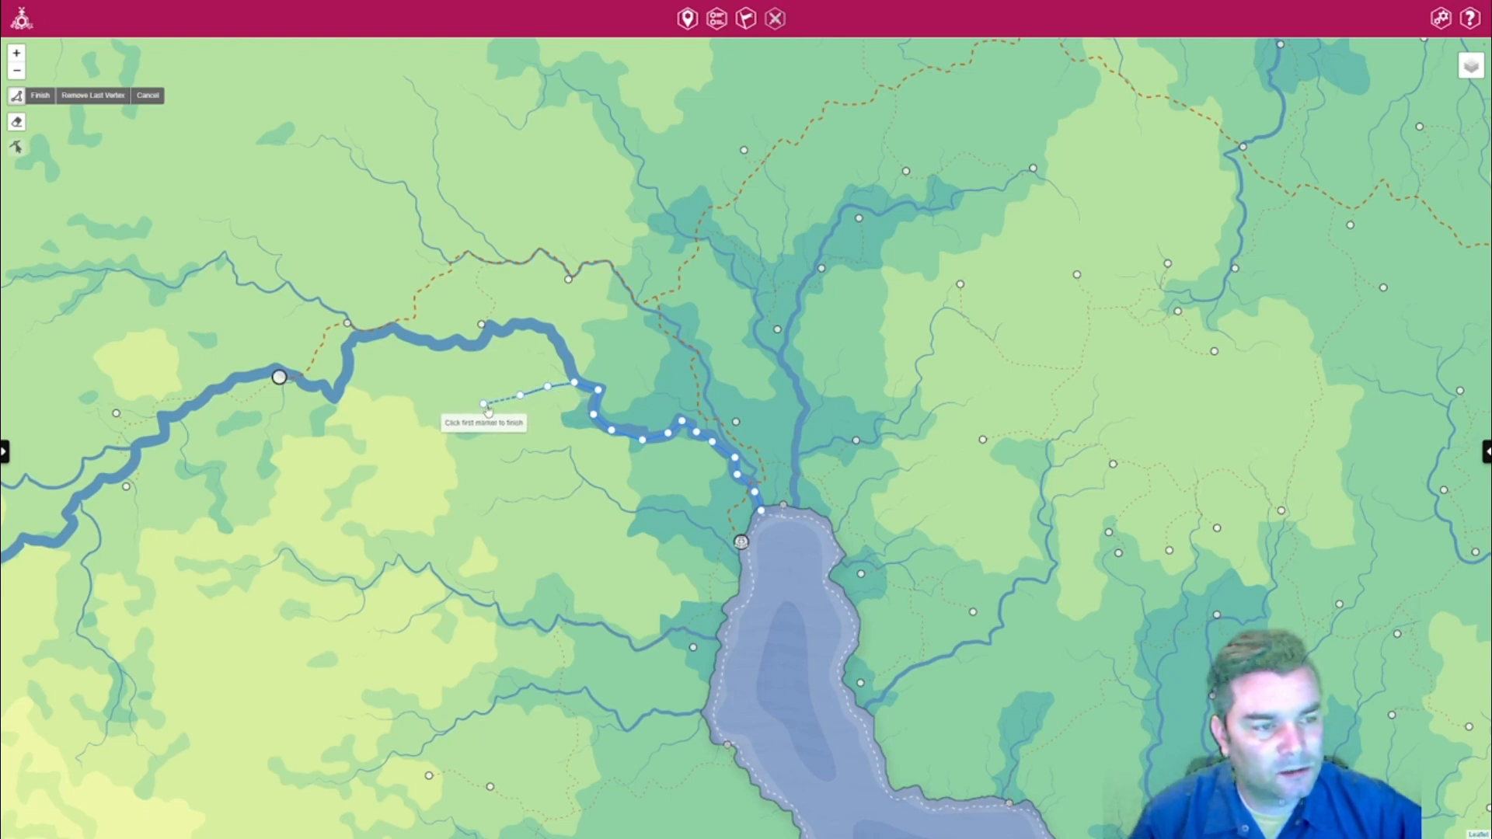
click(492, 404)
click(462, 411)
click(442, 432)
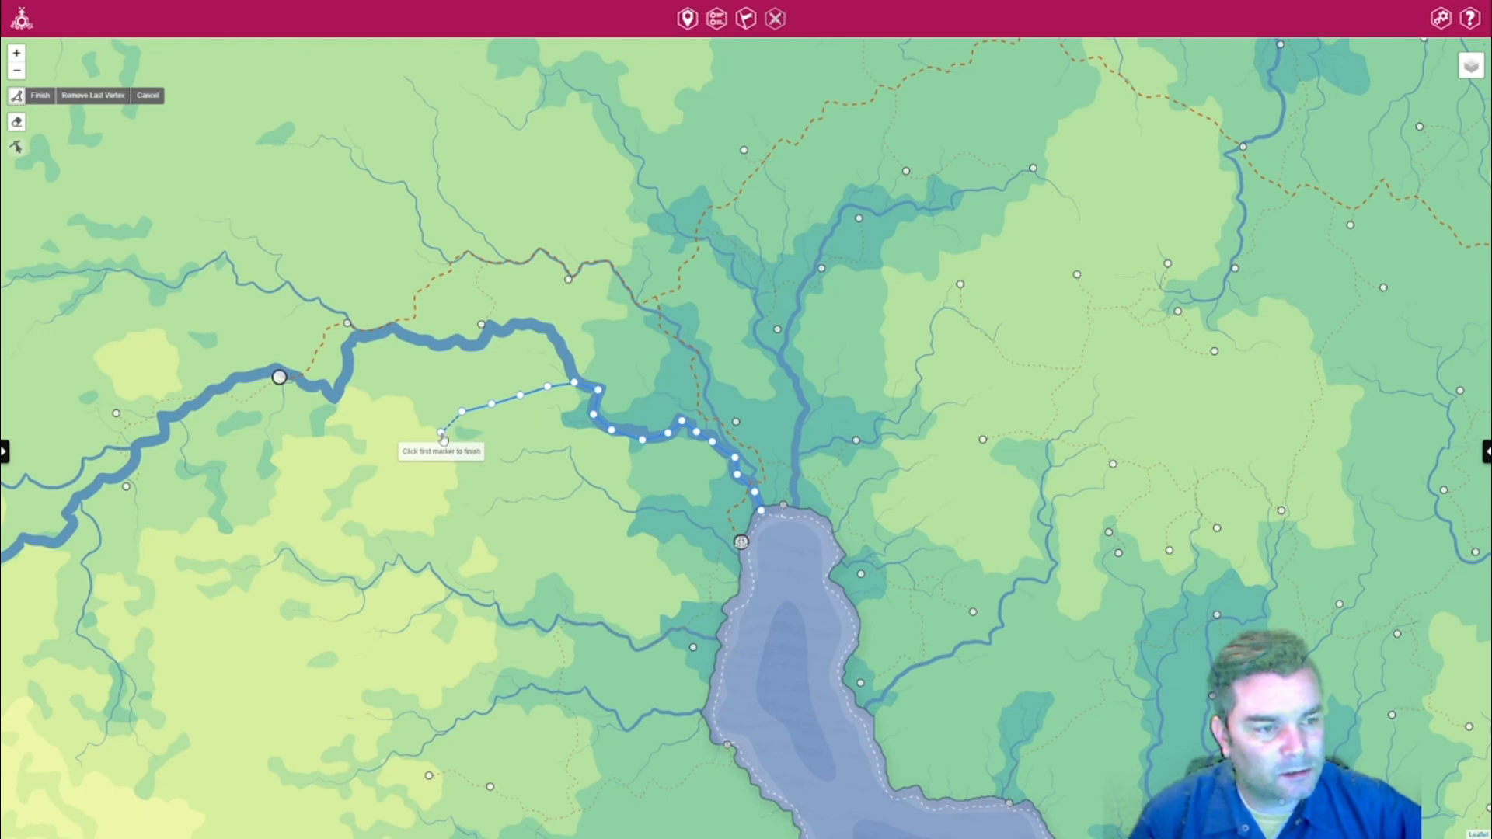
click(453, 466)
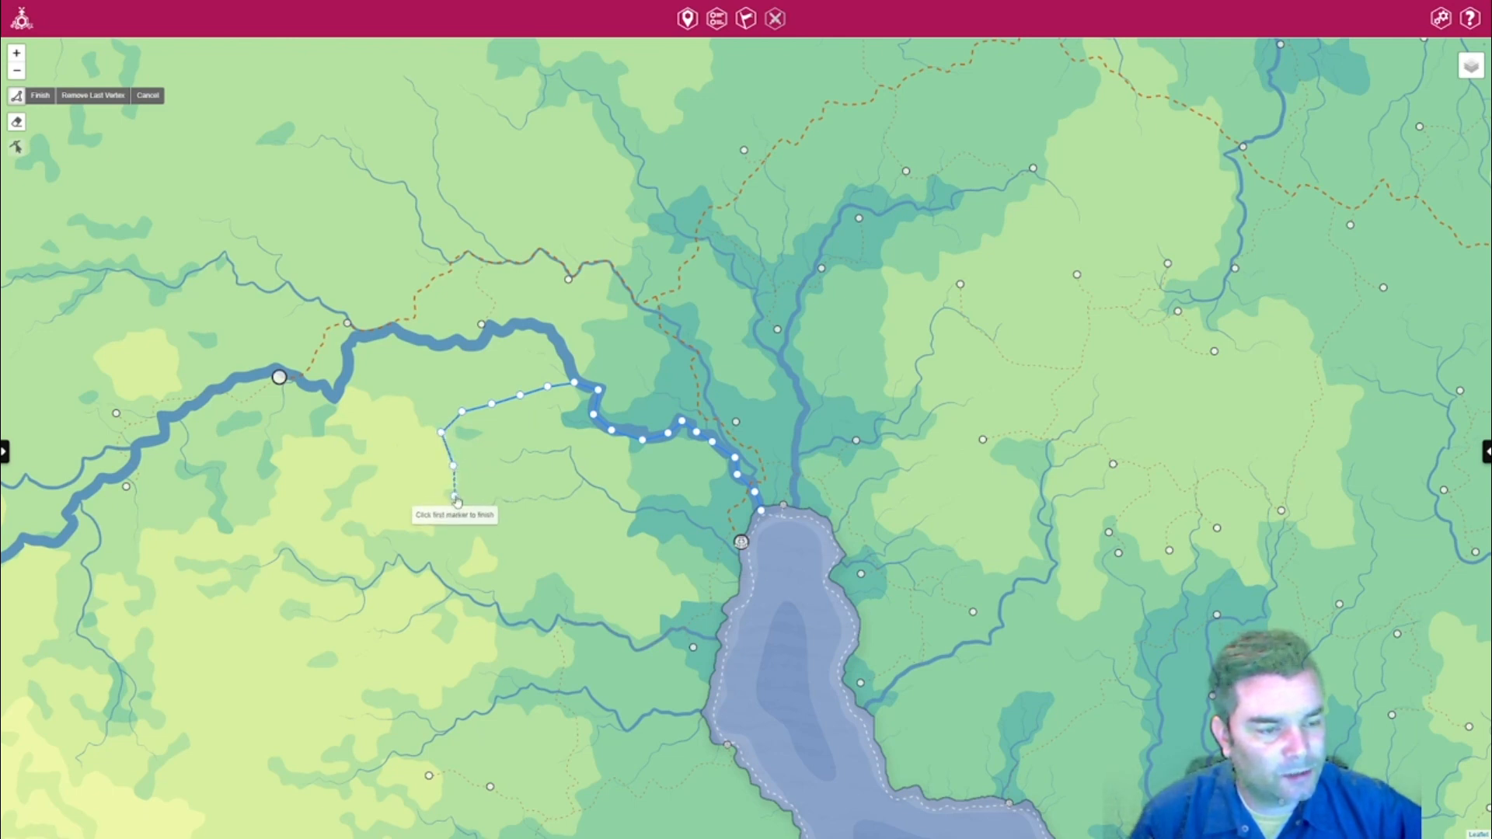
click(457, 491)
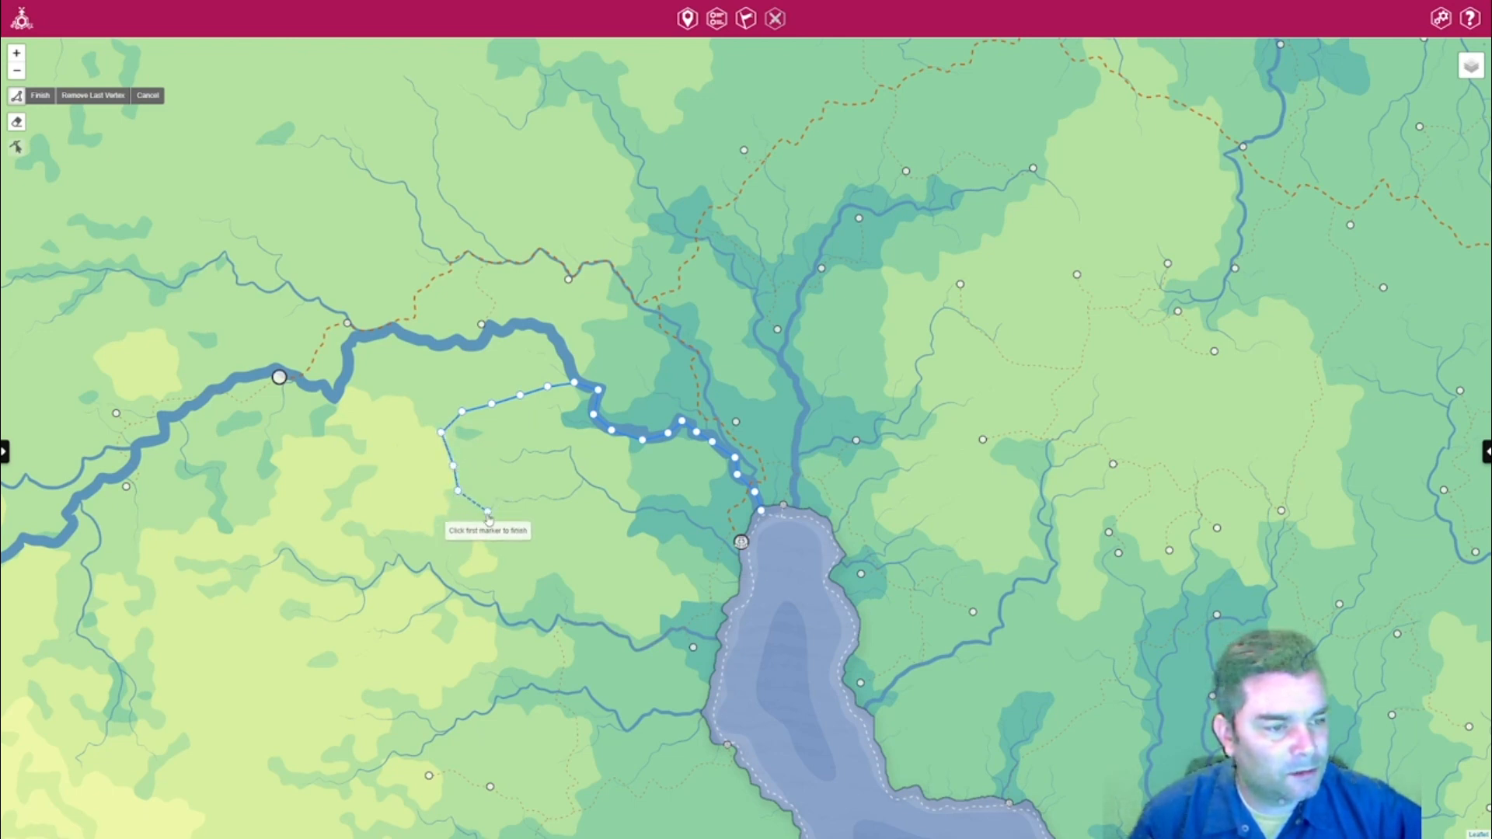
click(482, 515)
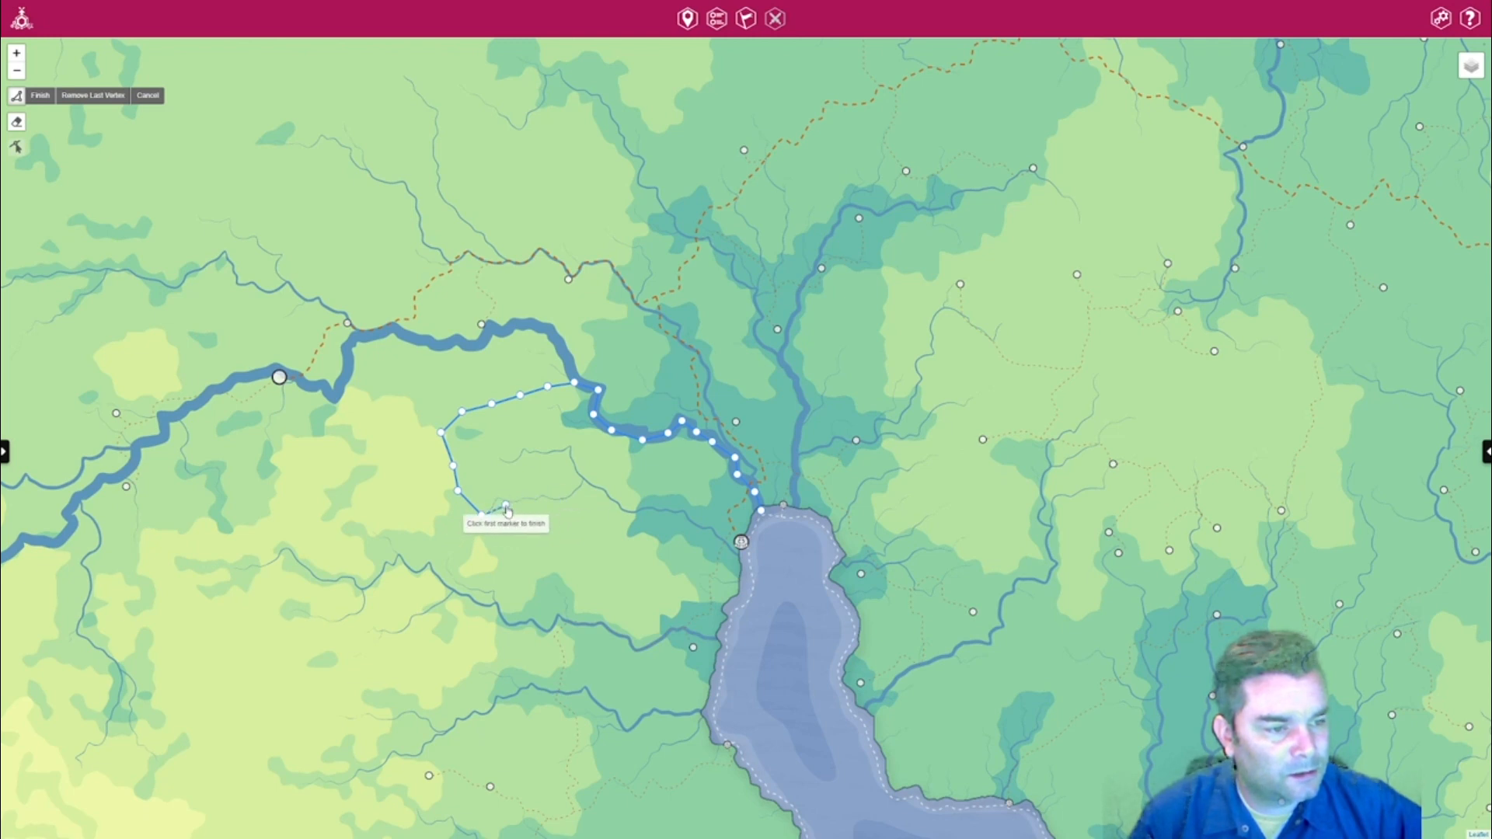
Trace the western part of Maskua's southern border eastward beside the small stream to the edge of the teal lowland.
click(512, 504)
click(538, 501)
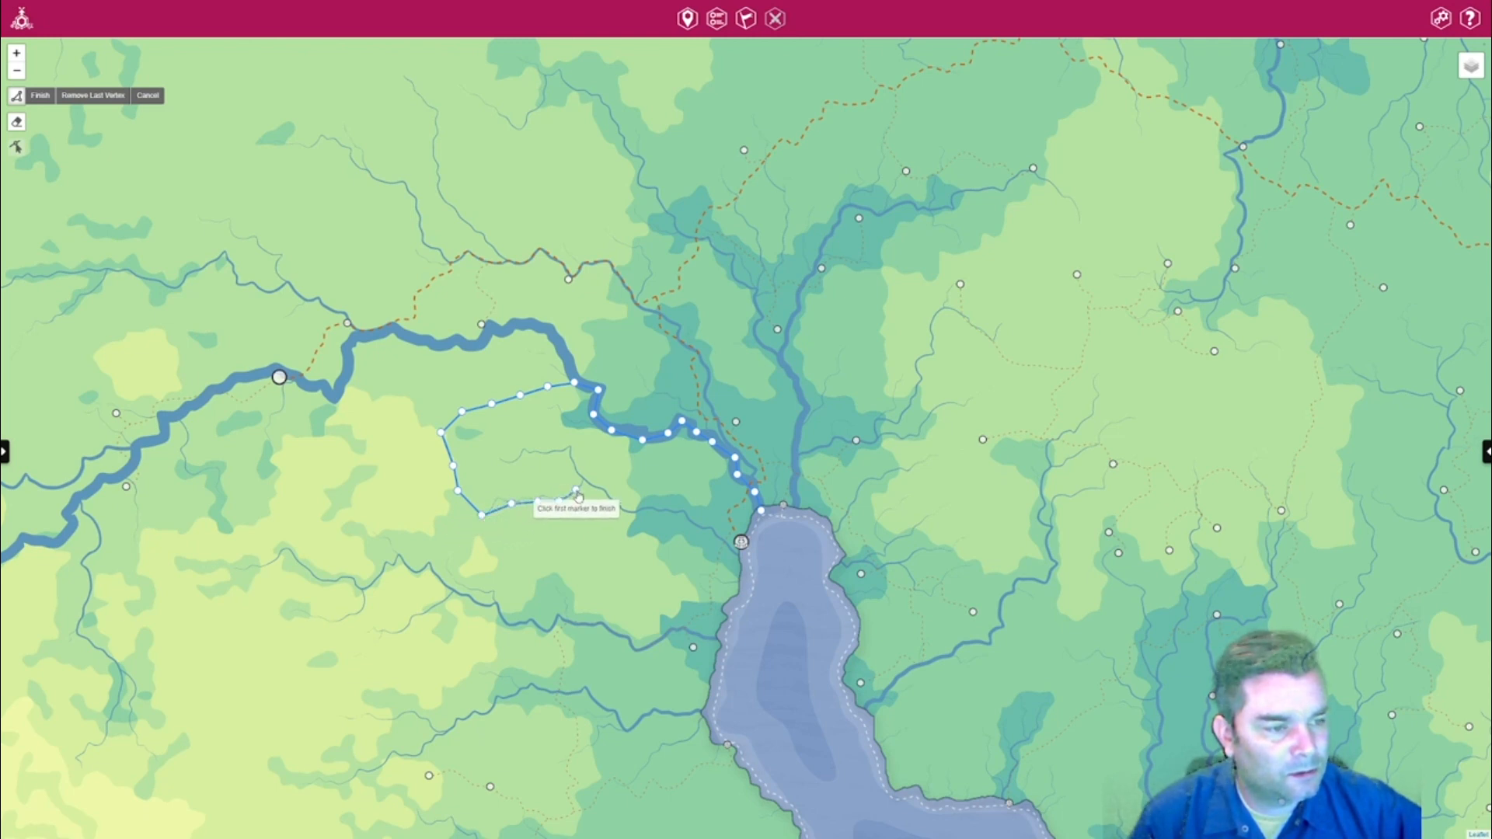
click(580, 484)
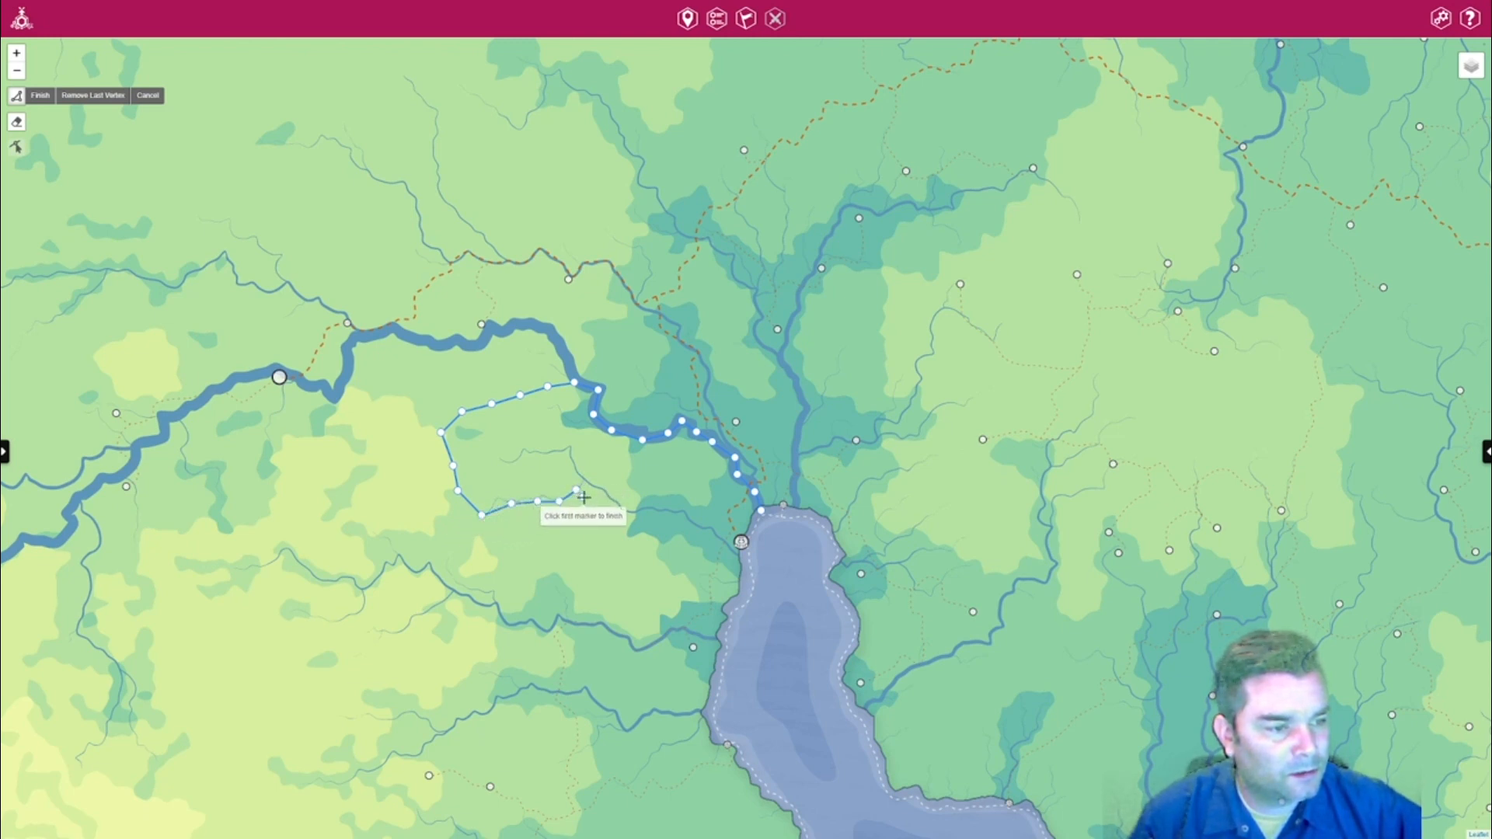
click(598, 490)
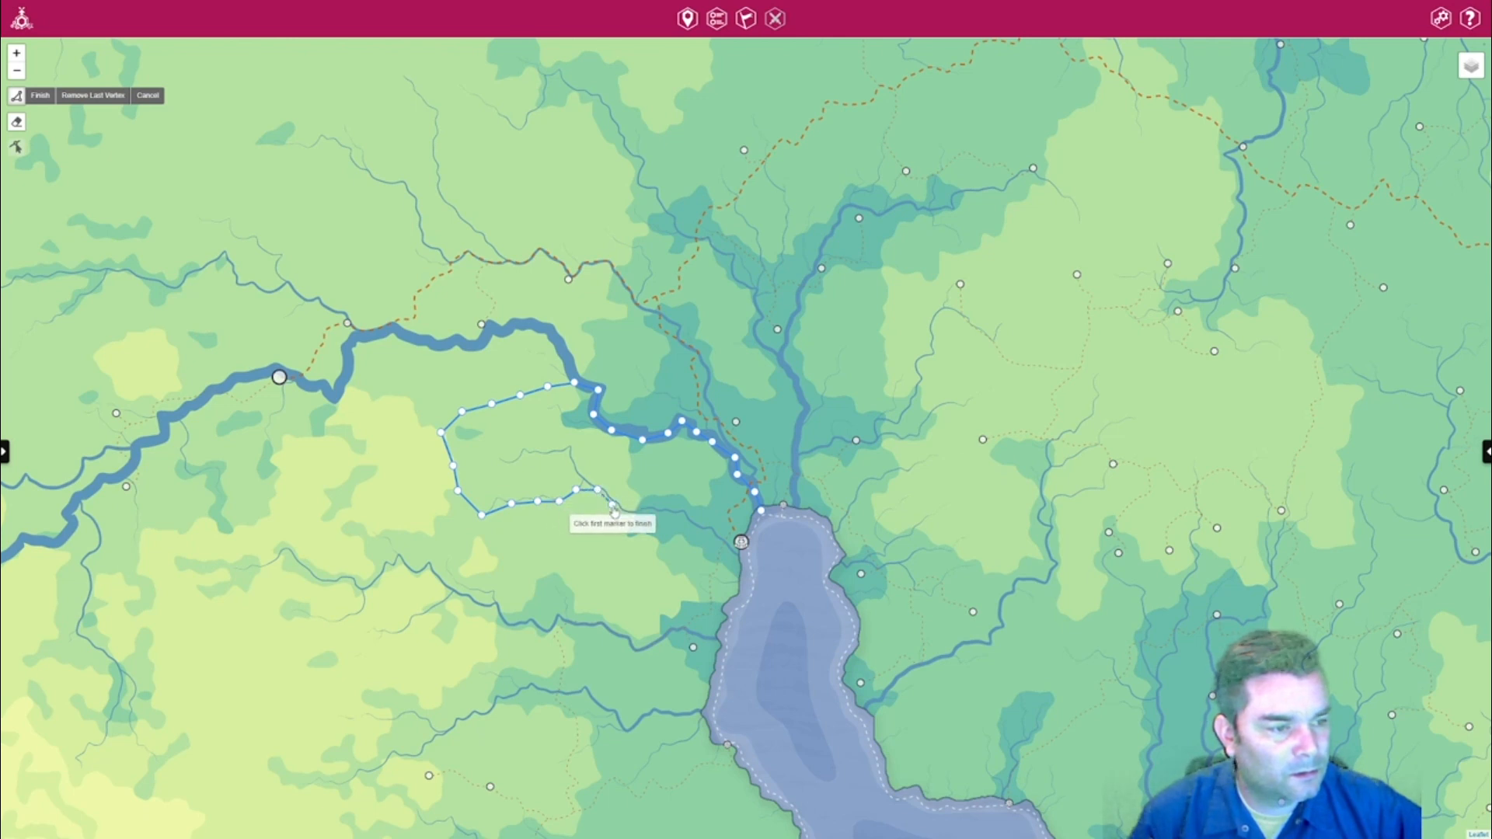
click(616, 503)
click(634, 519)
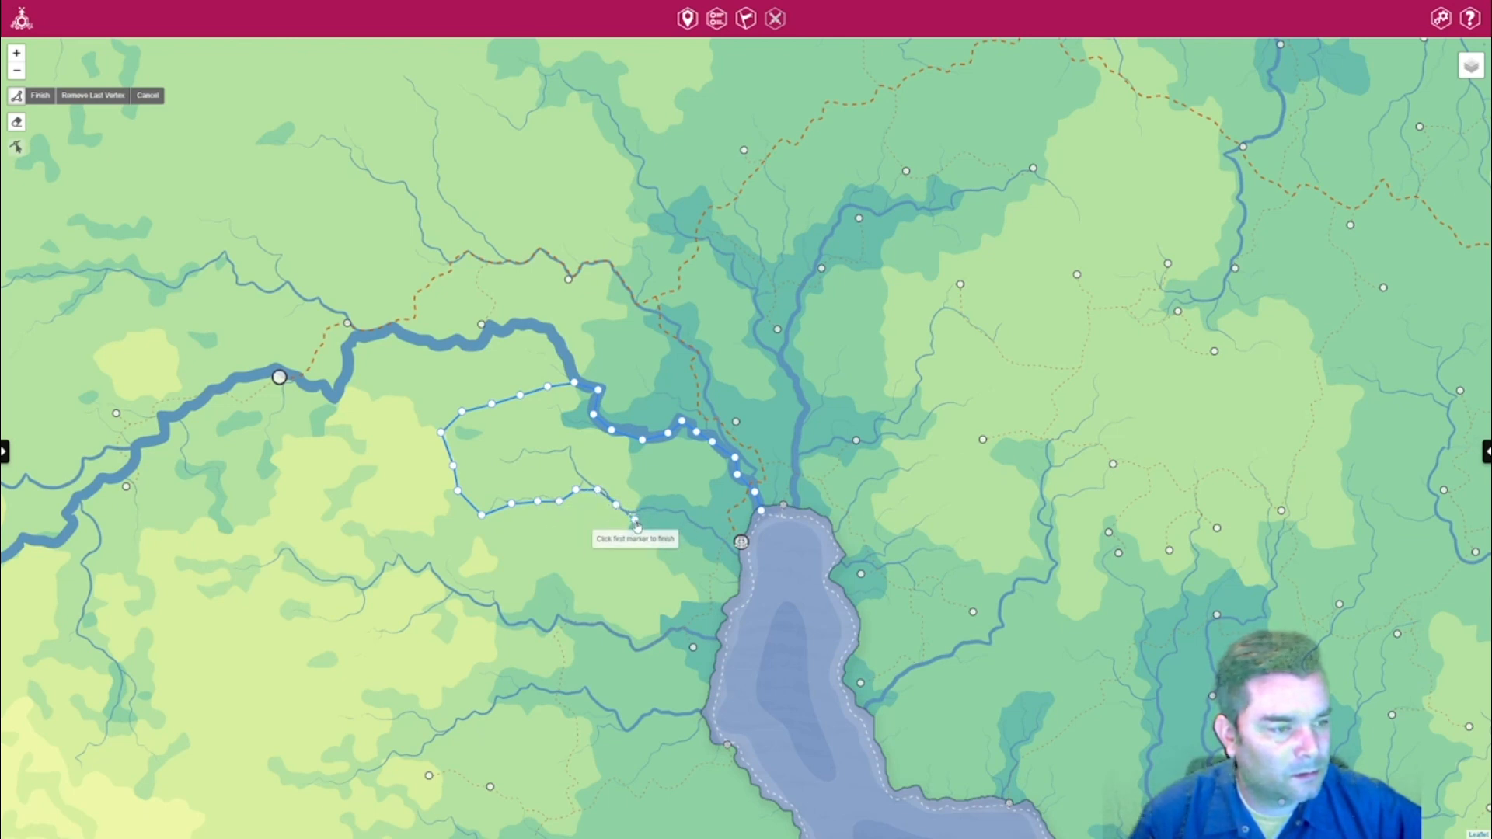
Continue Maskua's southern border southeast across the lowland to the inlet's western shore, just south of the anchor-marked port.
click(625, 536)
click(642, 543)
click(669, 542)
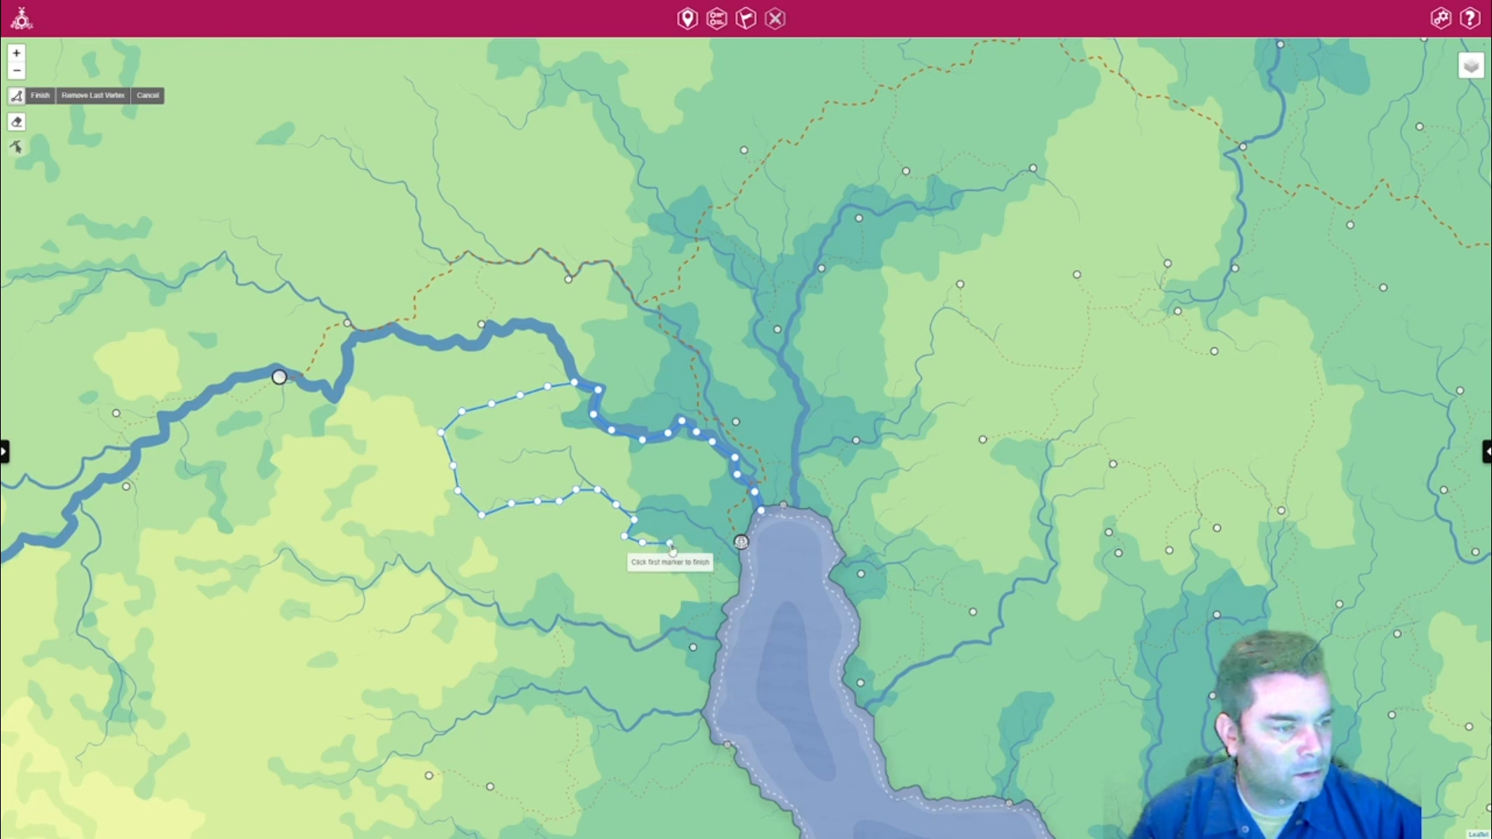
click(688, 542)
click(703, 566)
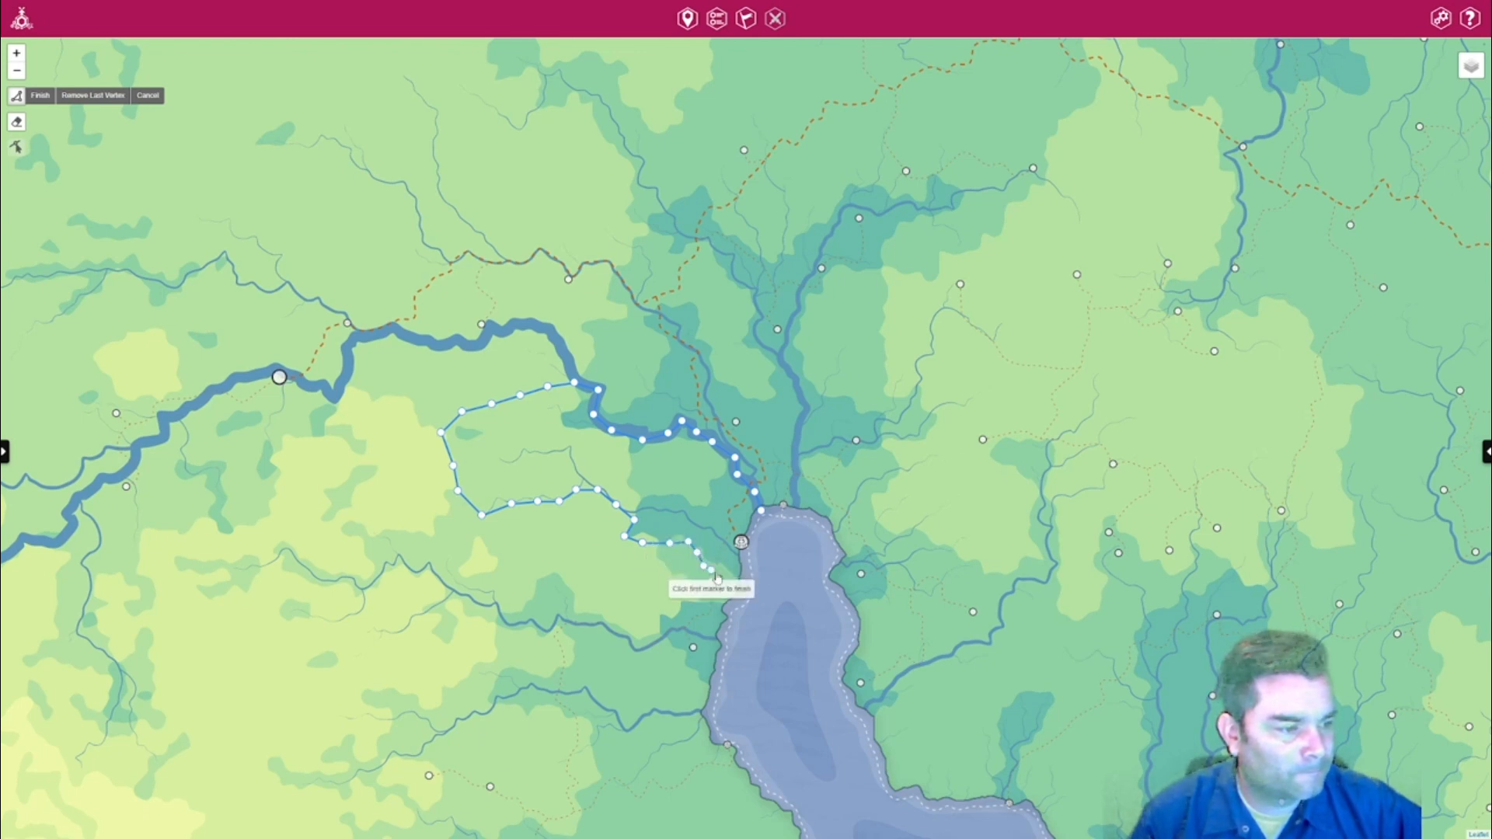
click(719, 573)
click(726, 581)
click(738, 589)
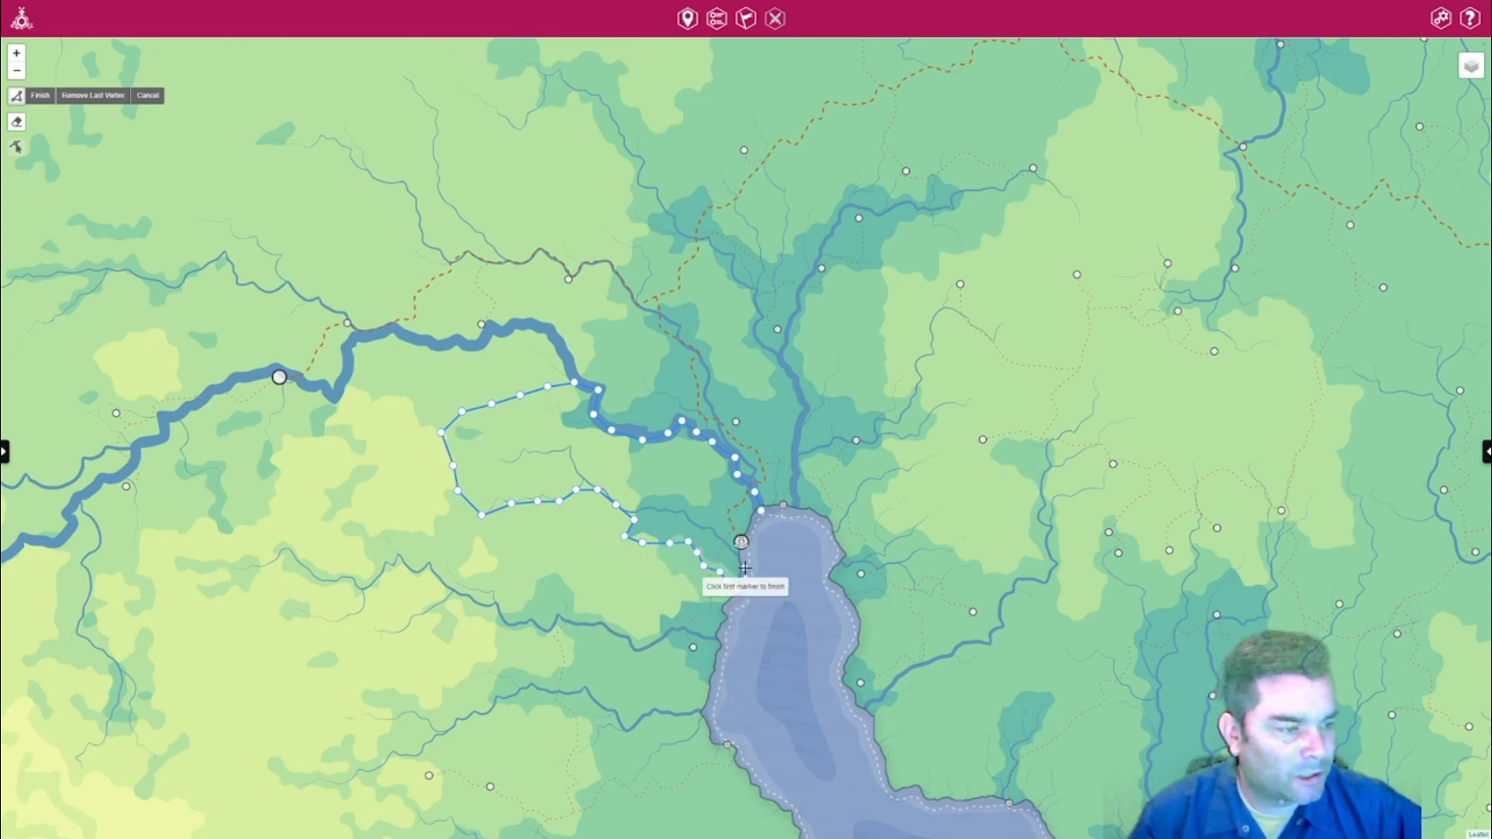
Trace Maskua's eastern border north along the inlet's western shore and close the county outline at its starting point.
click(744, 567)
click(757, 533)
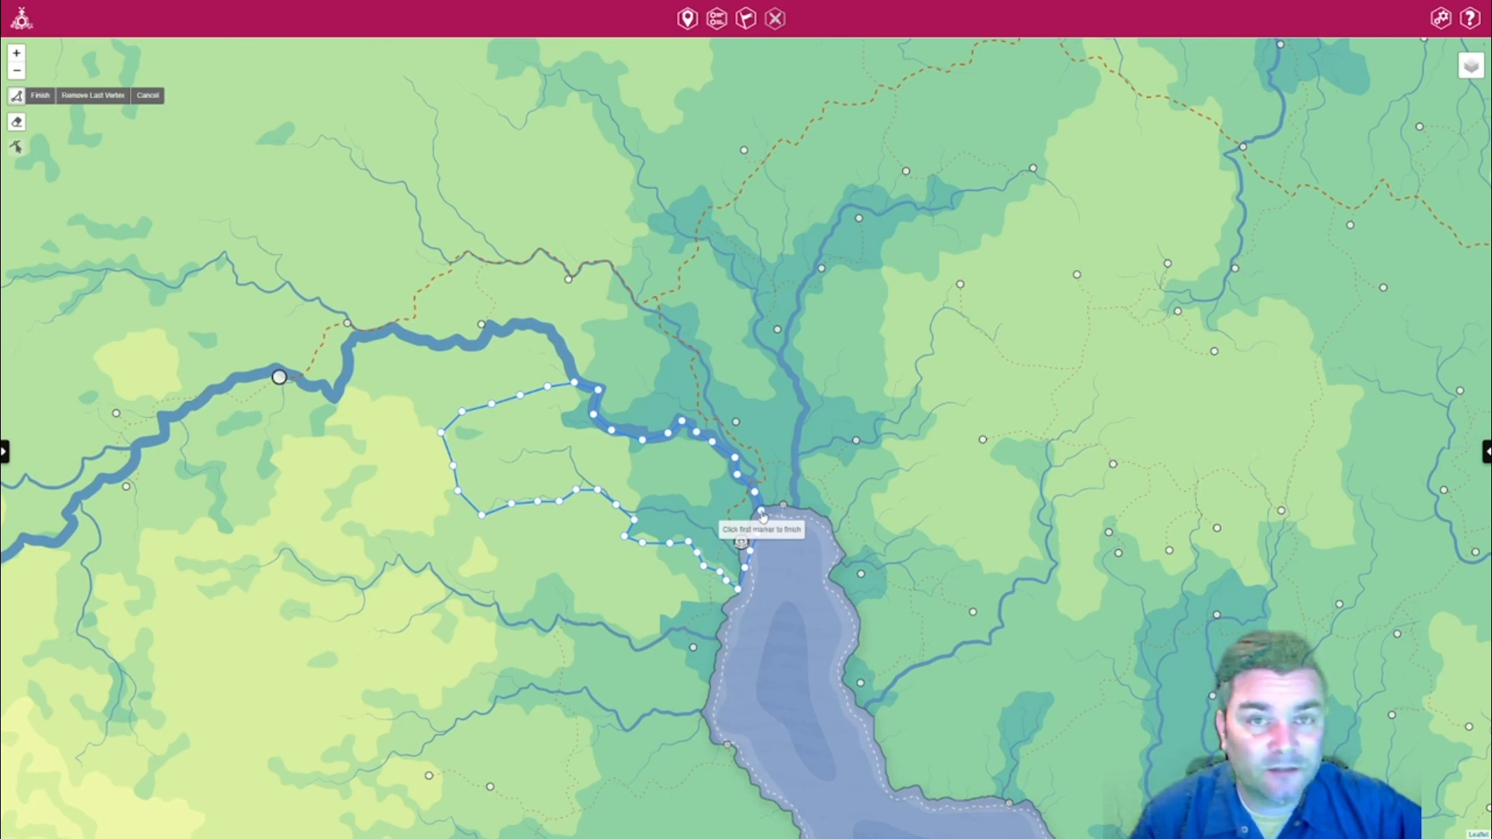
click(763, 516)
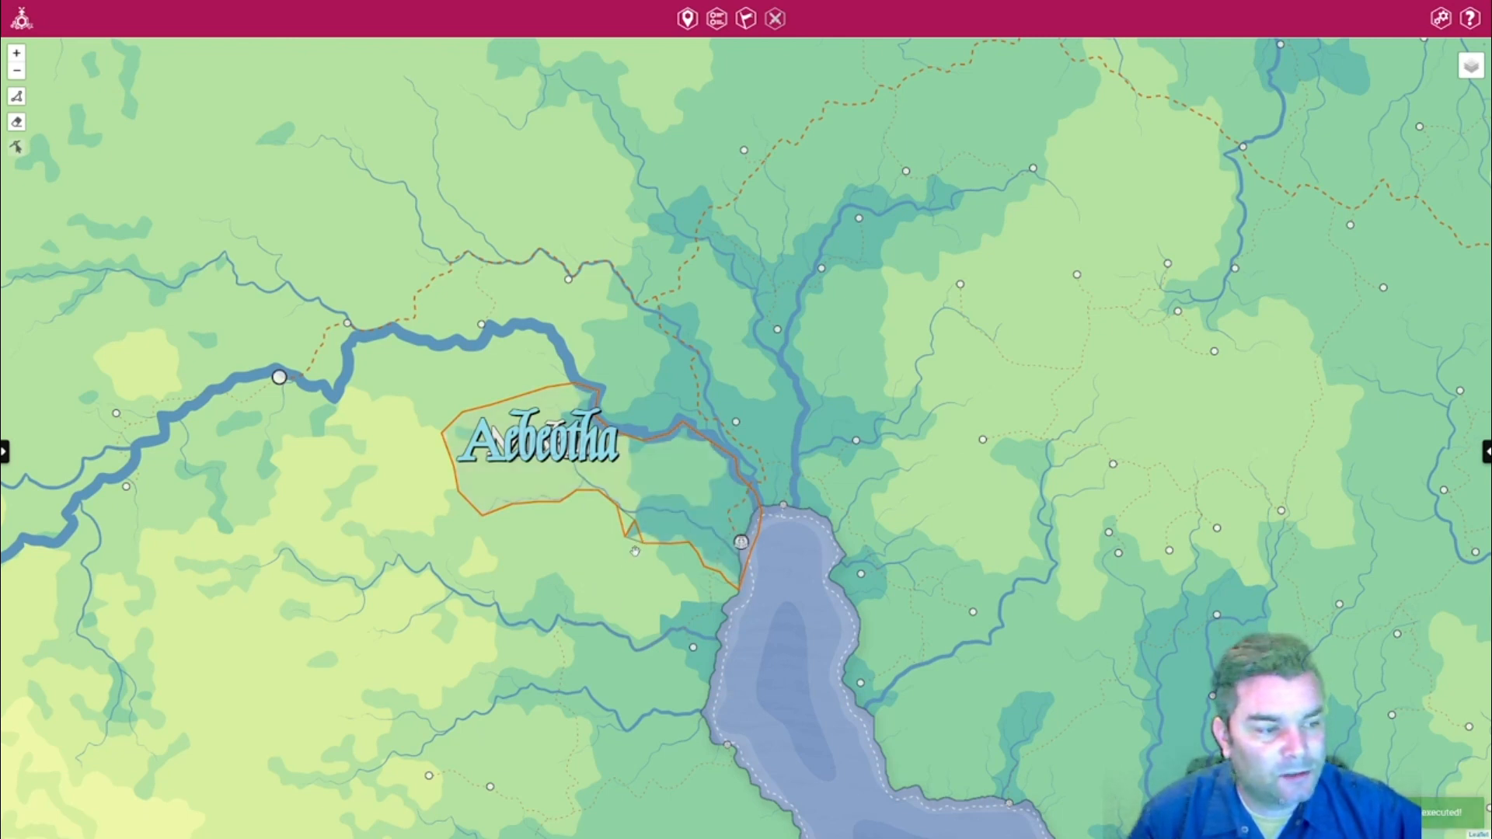
scroll(635, 542, up, 3)
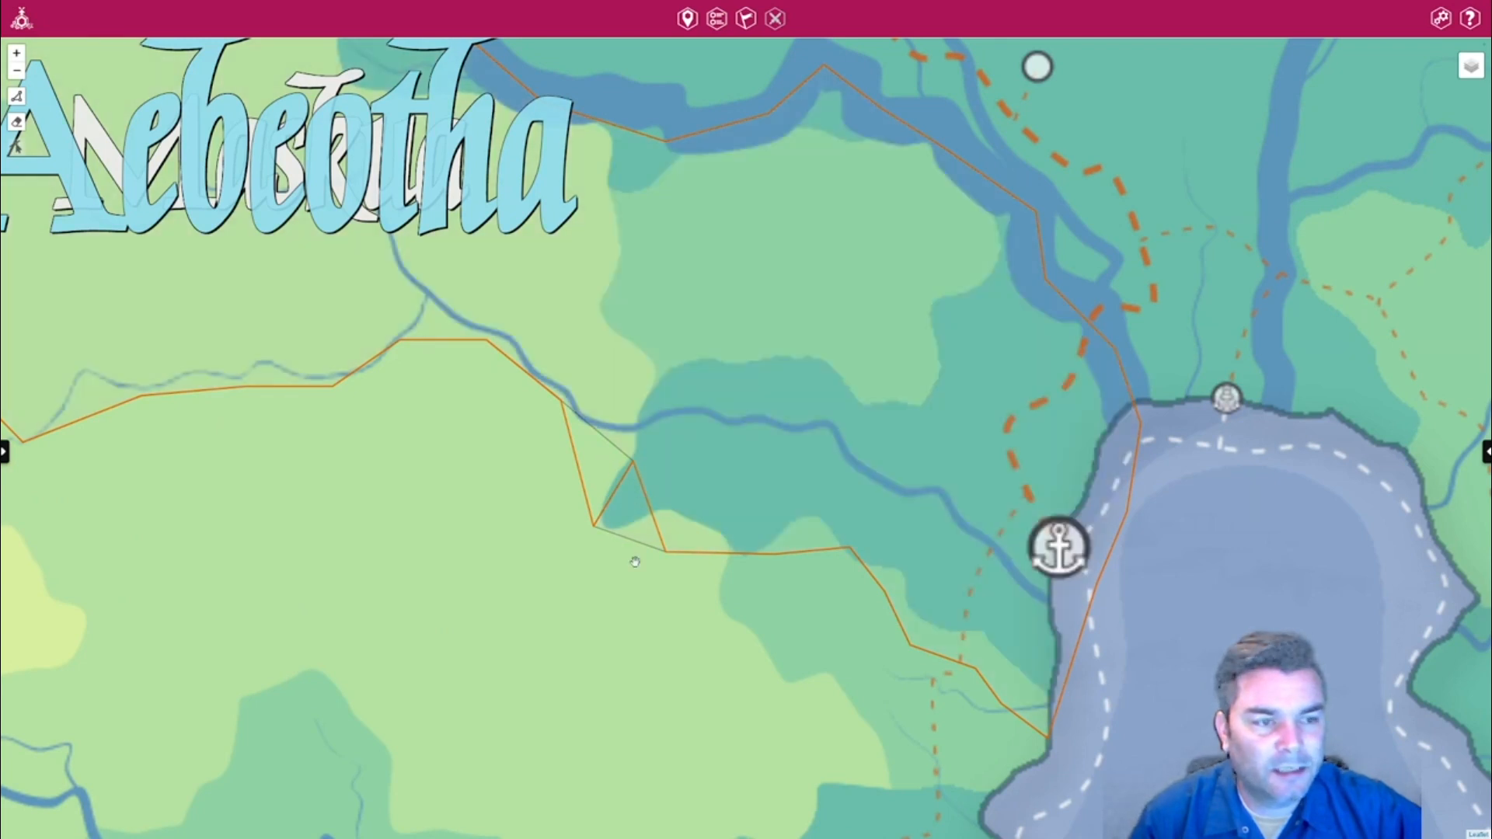
scroll(635, 561, down, 3)
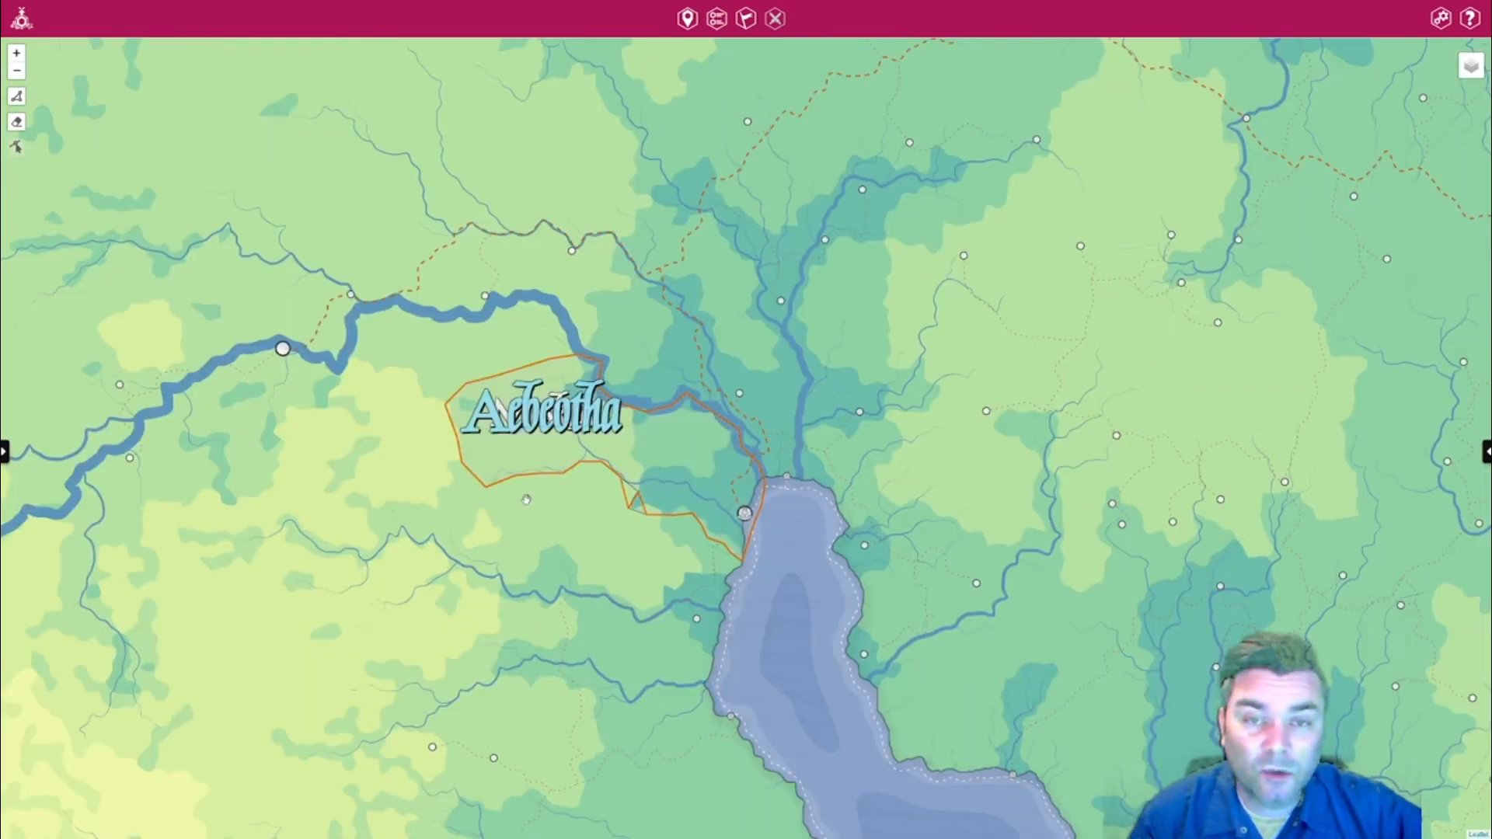
Start a new county on the campaign map, named Veglenia and assigned to the Aebeotha realm.
click(17, 97)
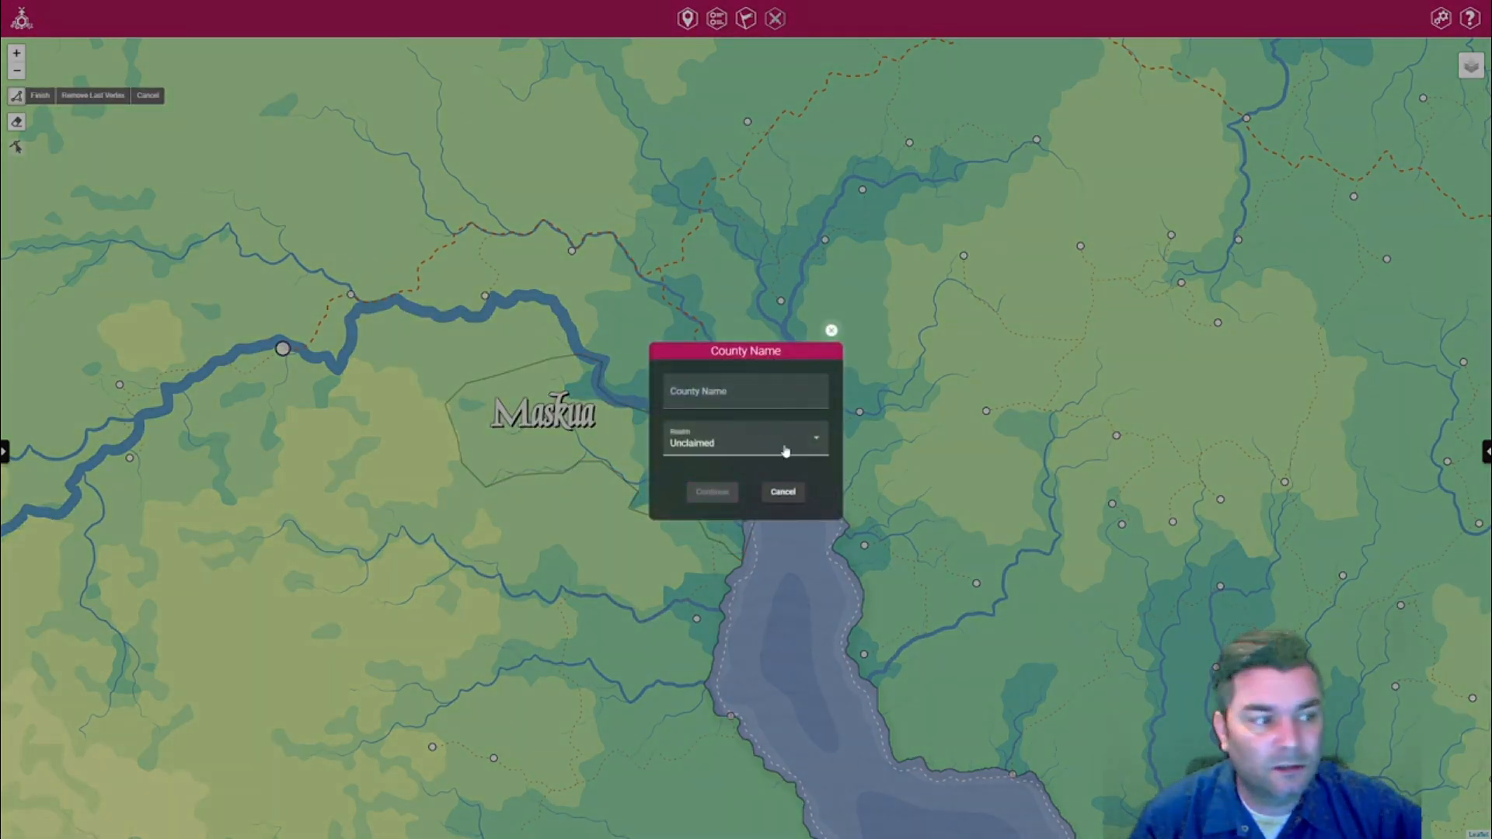
click(740, 396)
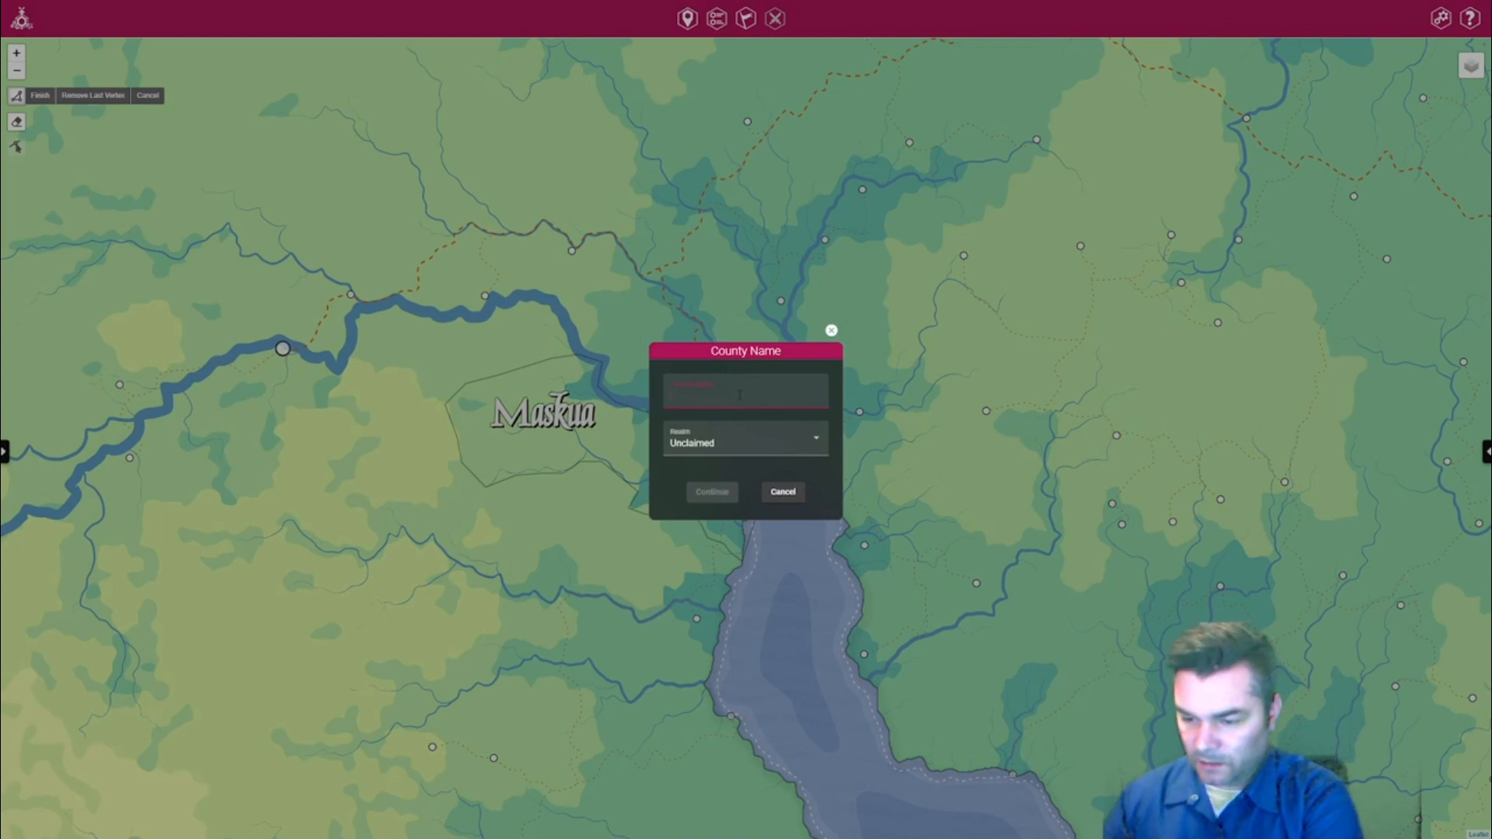
text(Veglenia)
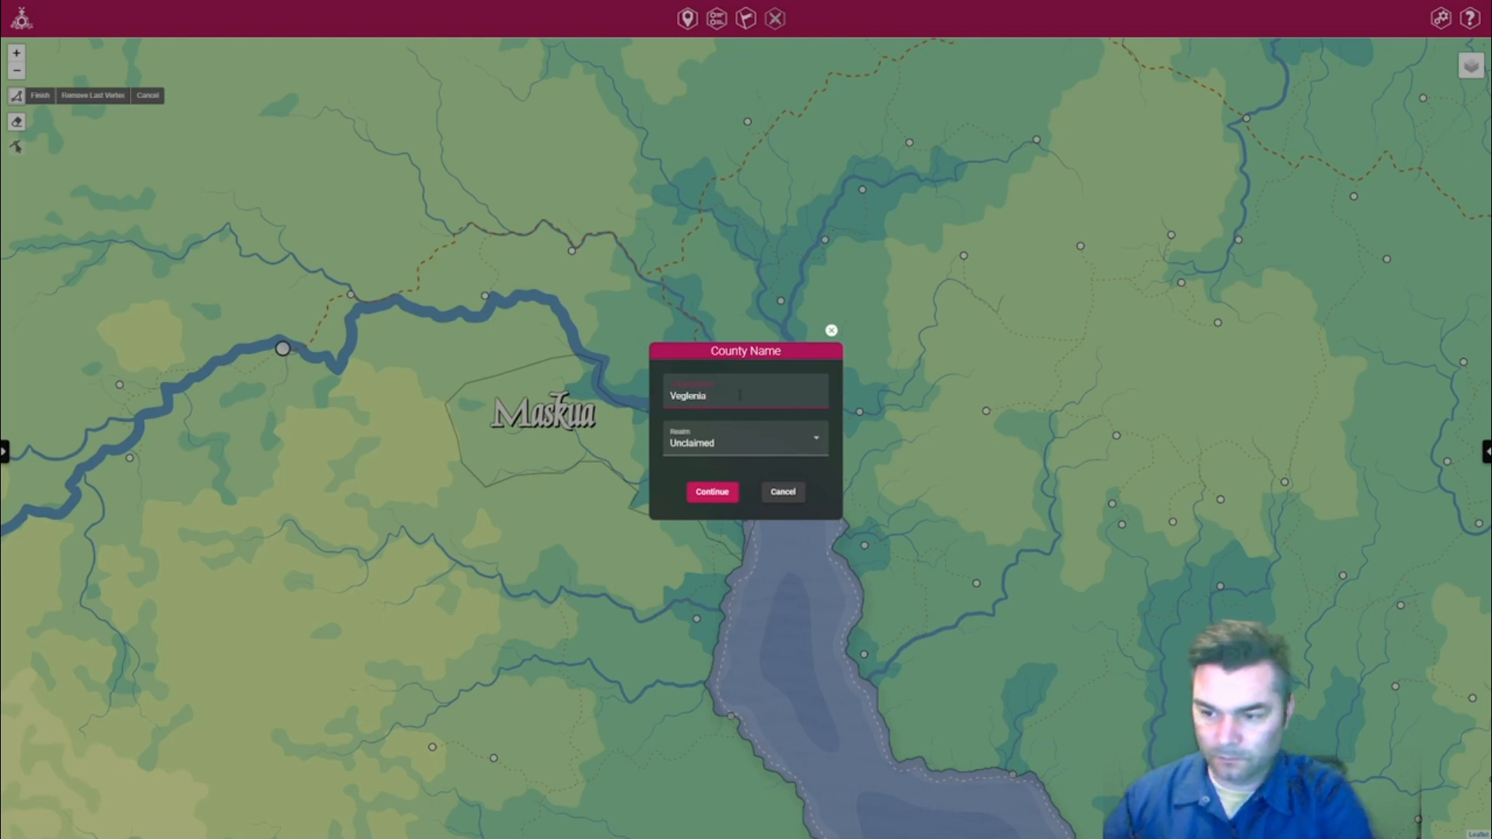
click(737, 445)
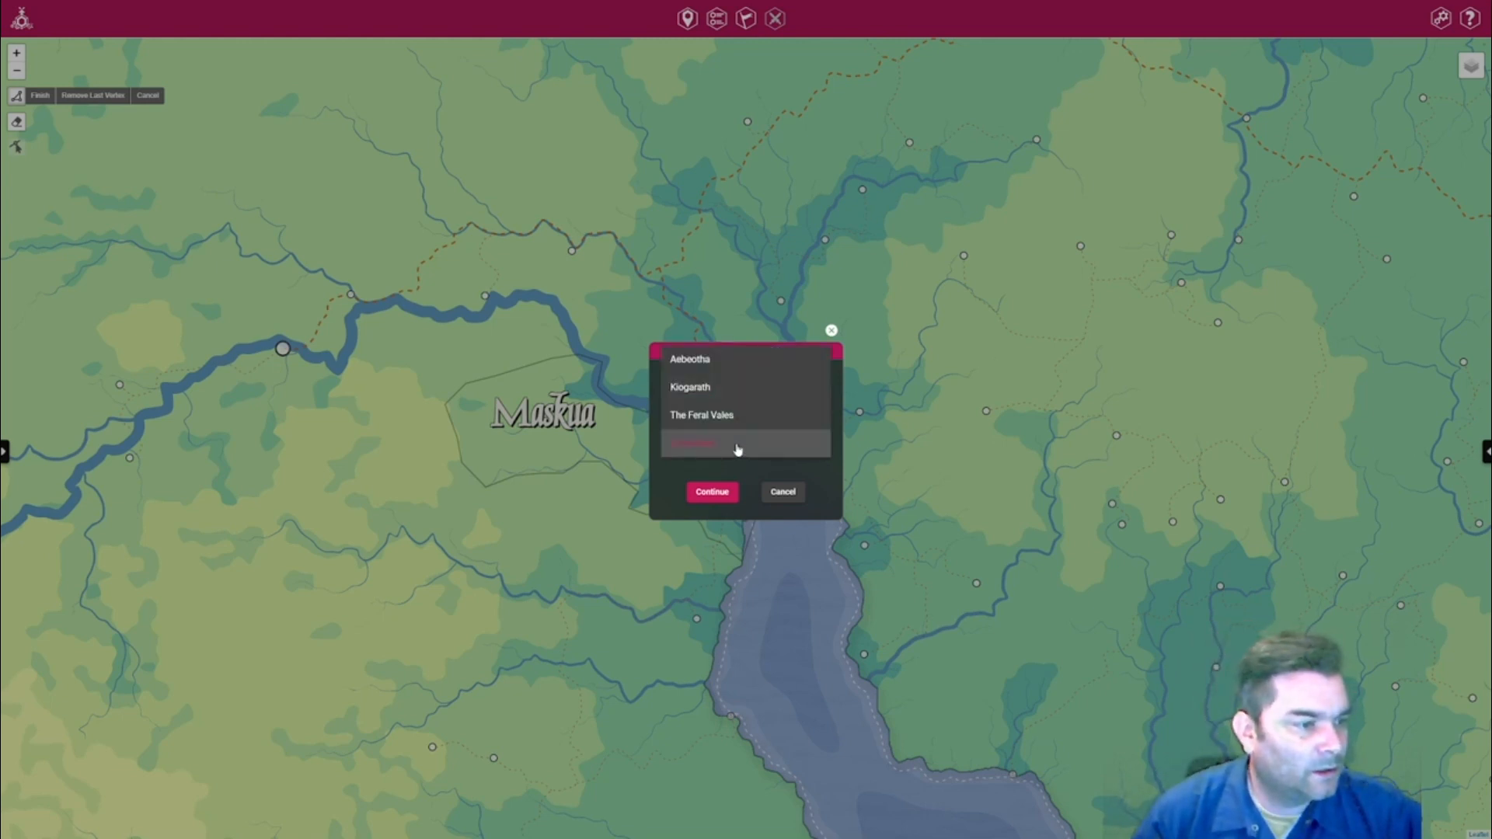
click(710, 364)
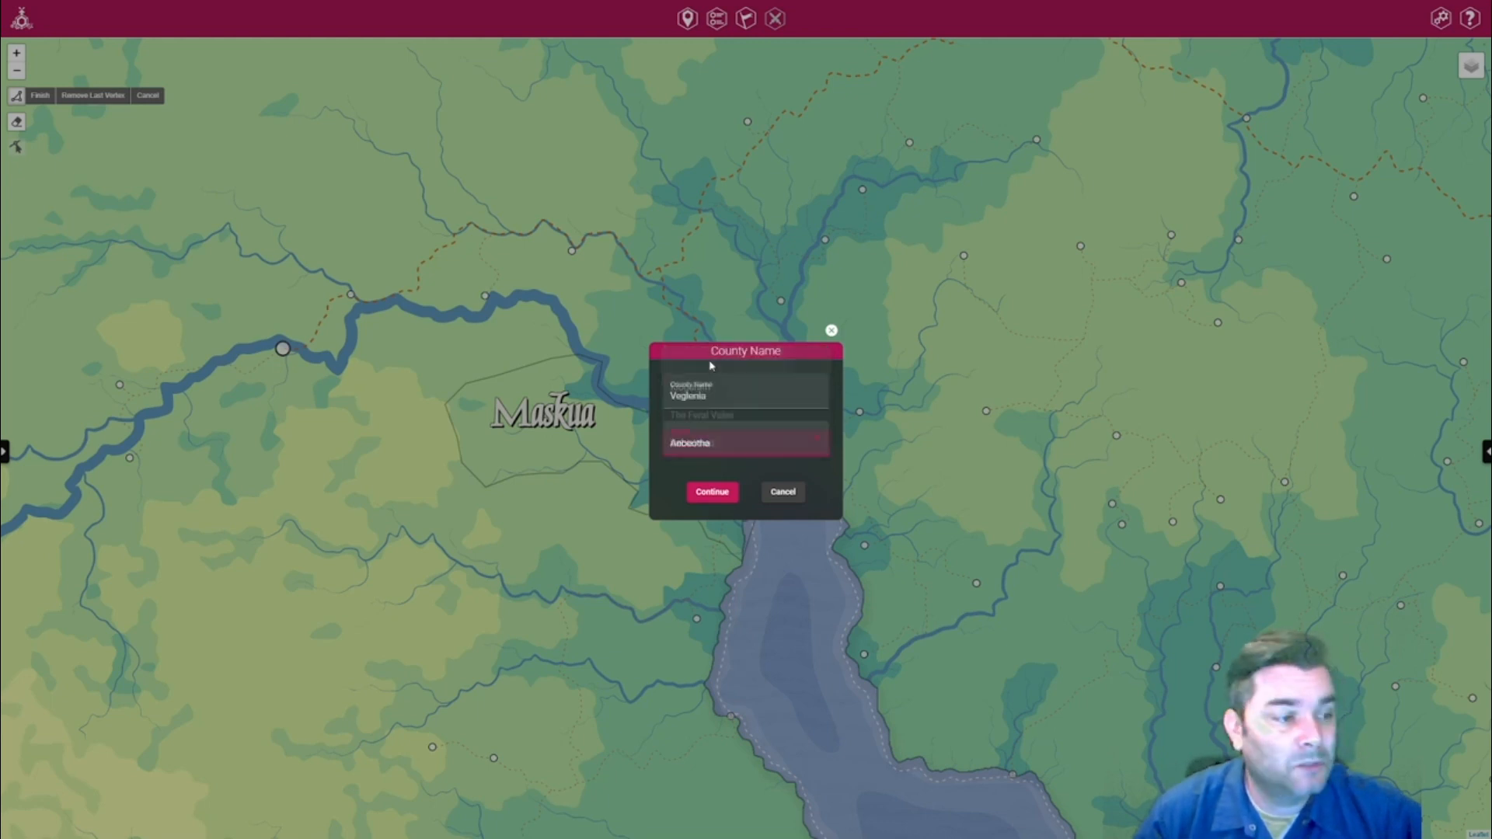
click(712, 493)
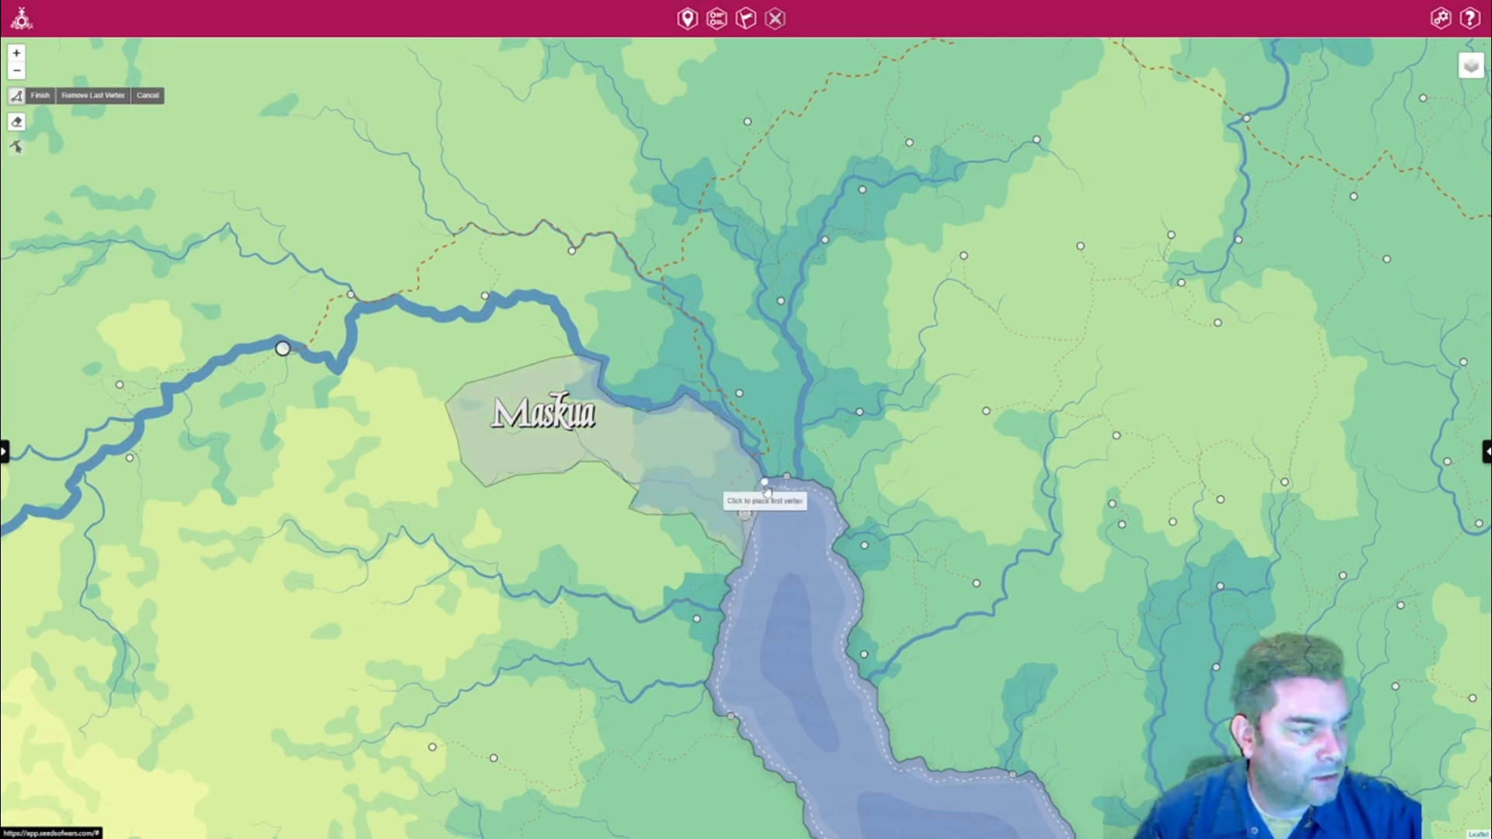
Trace Veglenia's eastern border from Maskua's corner across the head of the inlet and up the northern river to its fork.
click(765, 483)
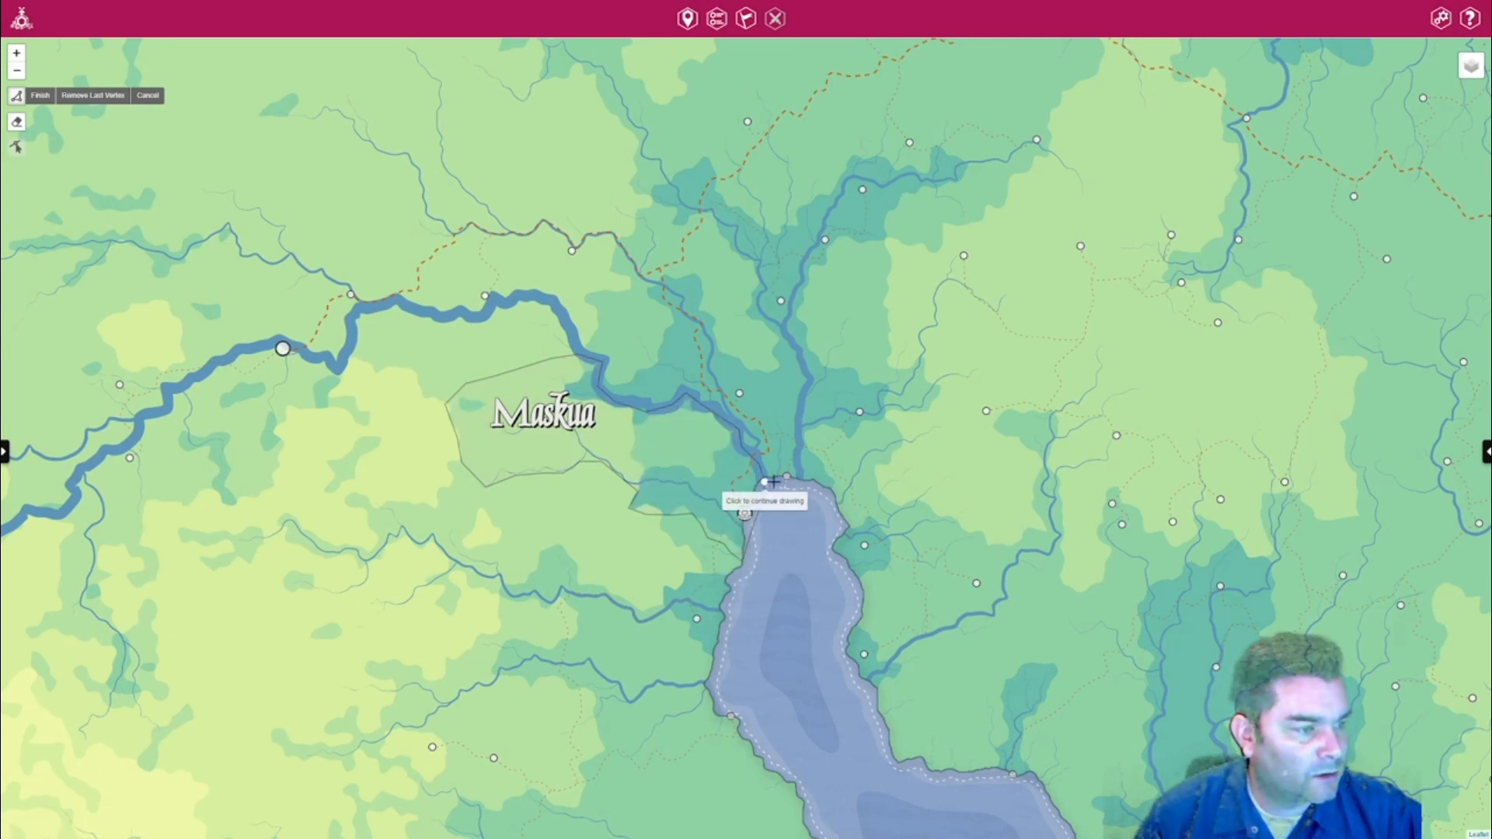
click(780, 482)
click(793, 480)
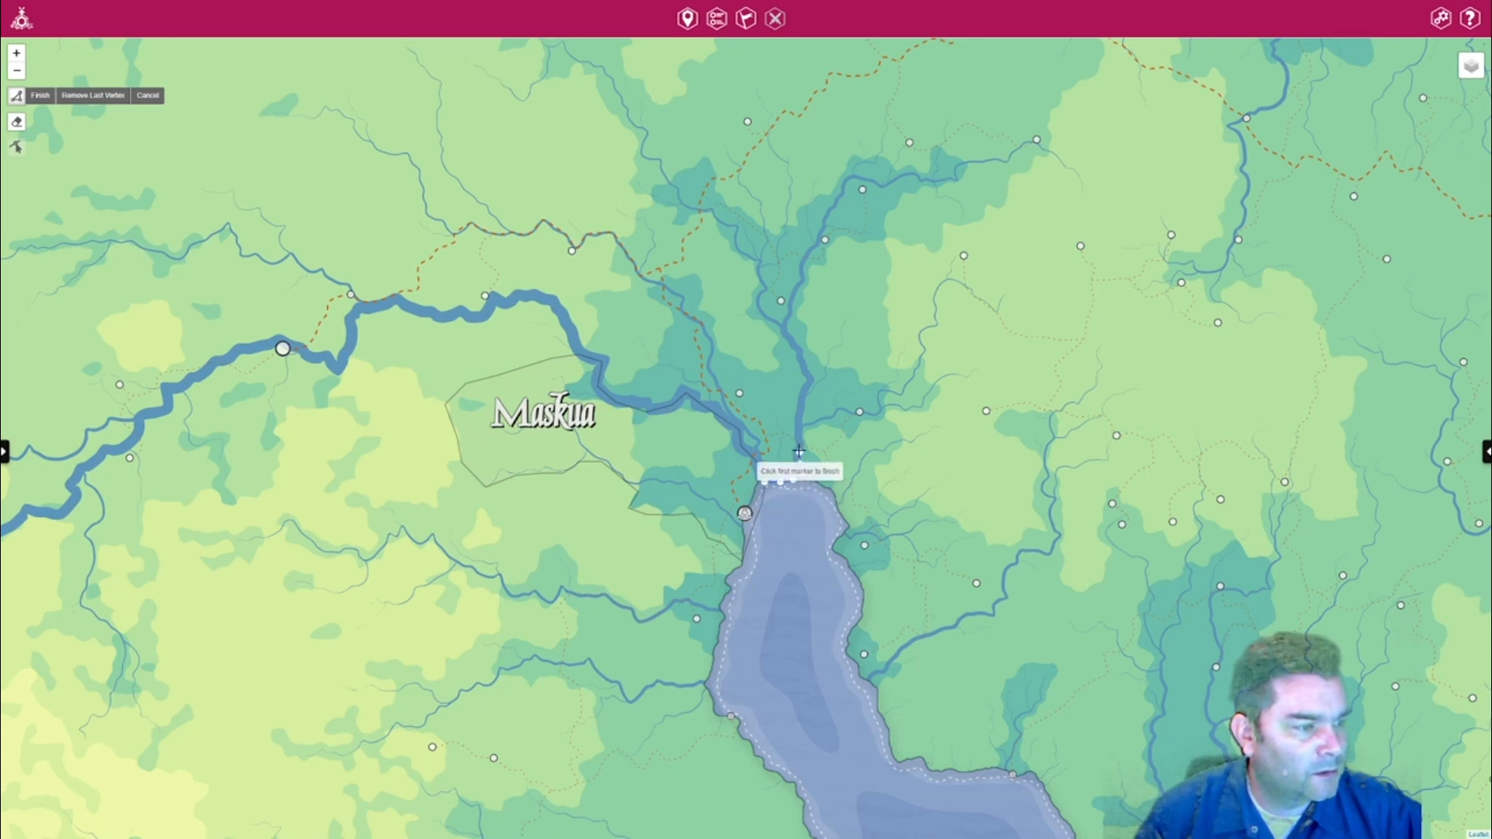
click(802, 474)
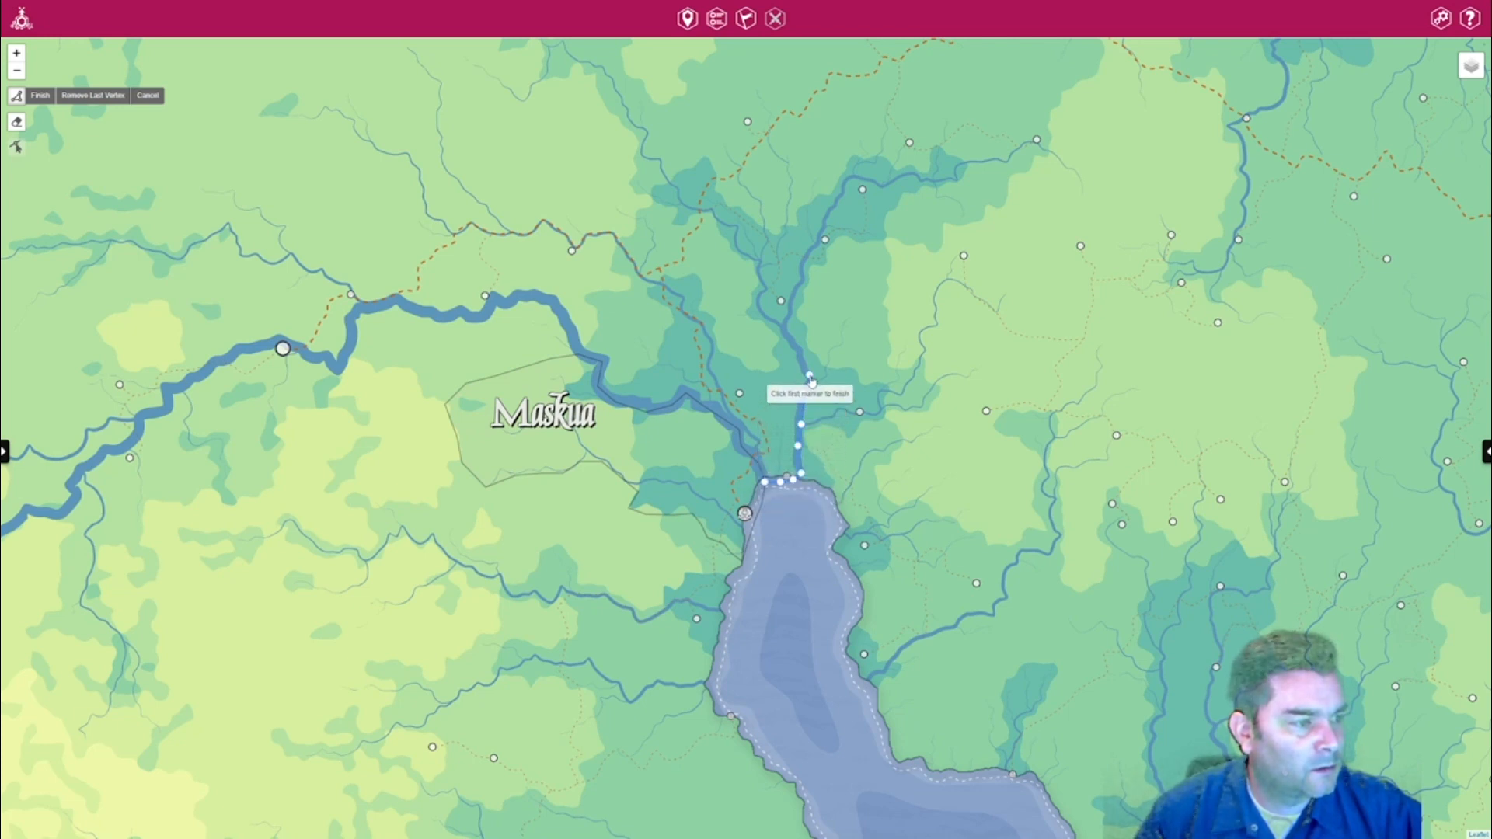
click(809, 374)
click(783, 325)
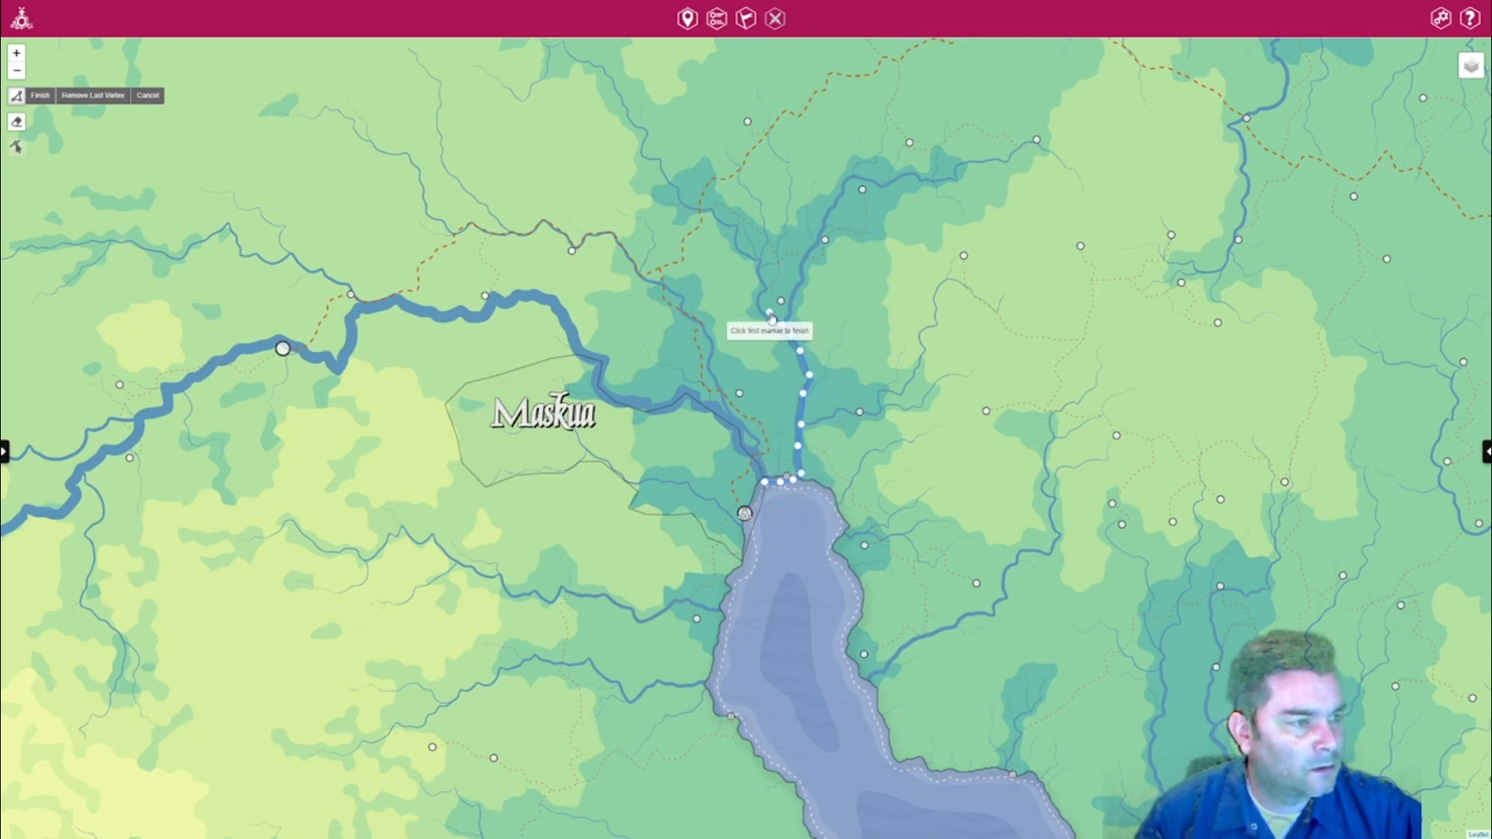
Continue Veglenia's eastern border up the river's western branch to the county's northern tip near the dashed road.
click(767, 314)
click(760, 301)
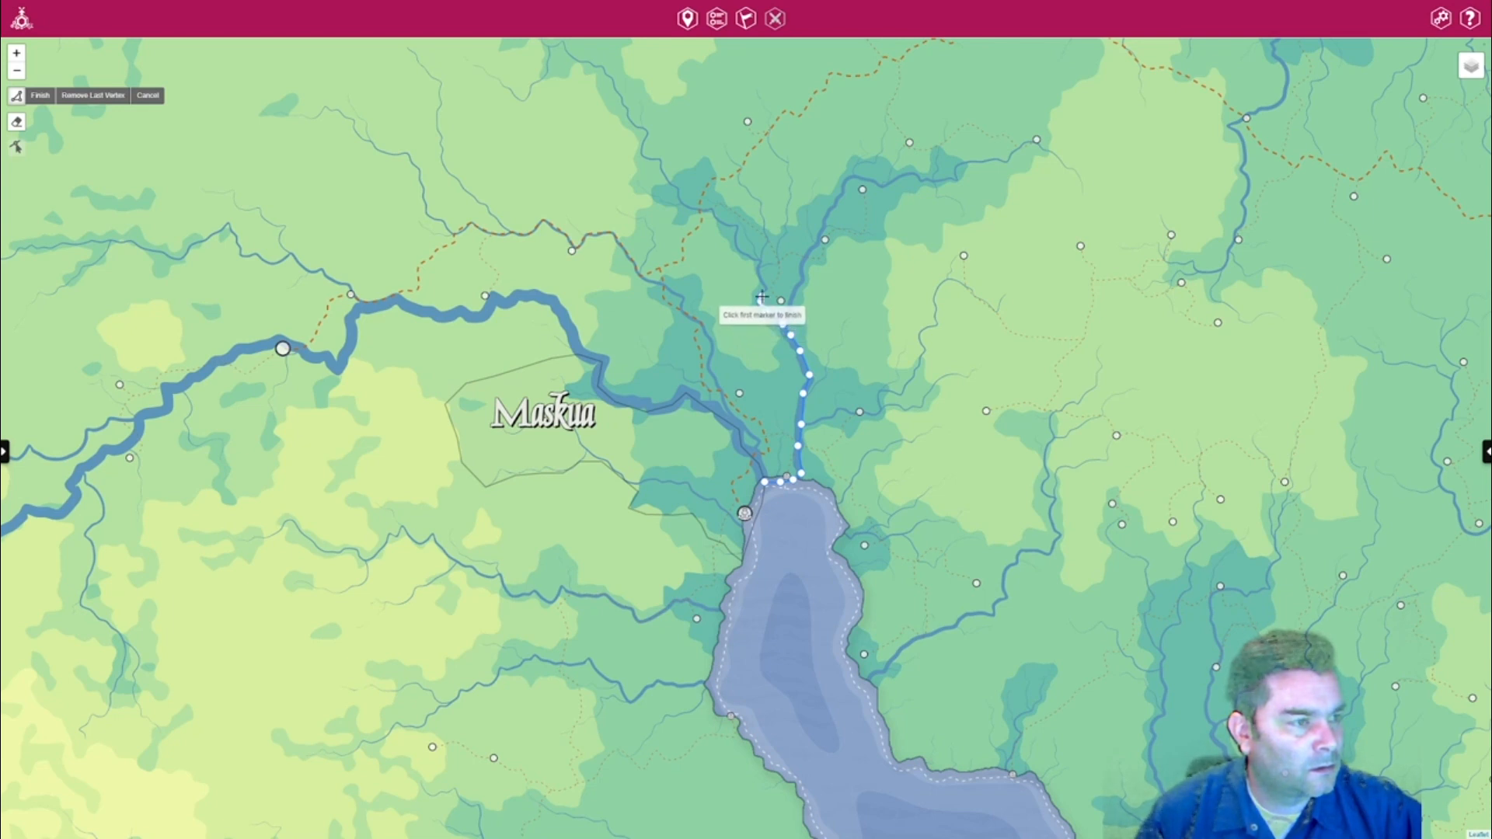
click(758, 274)
click(740, 266)
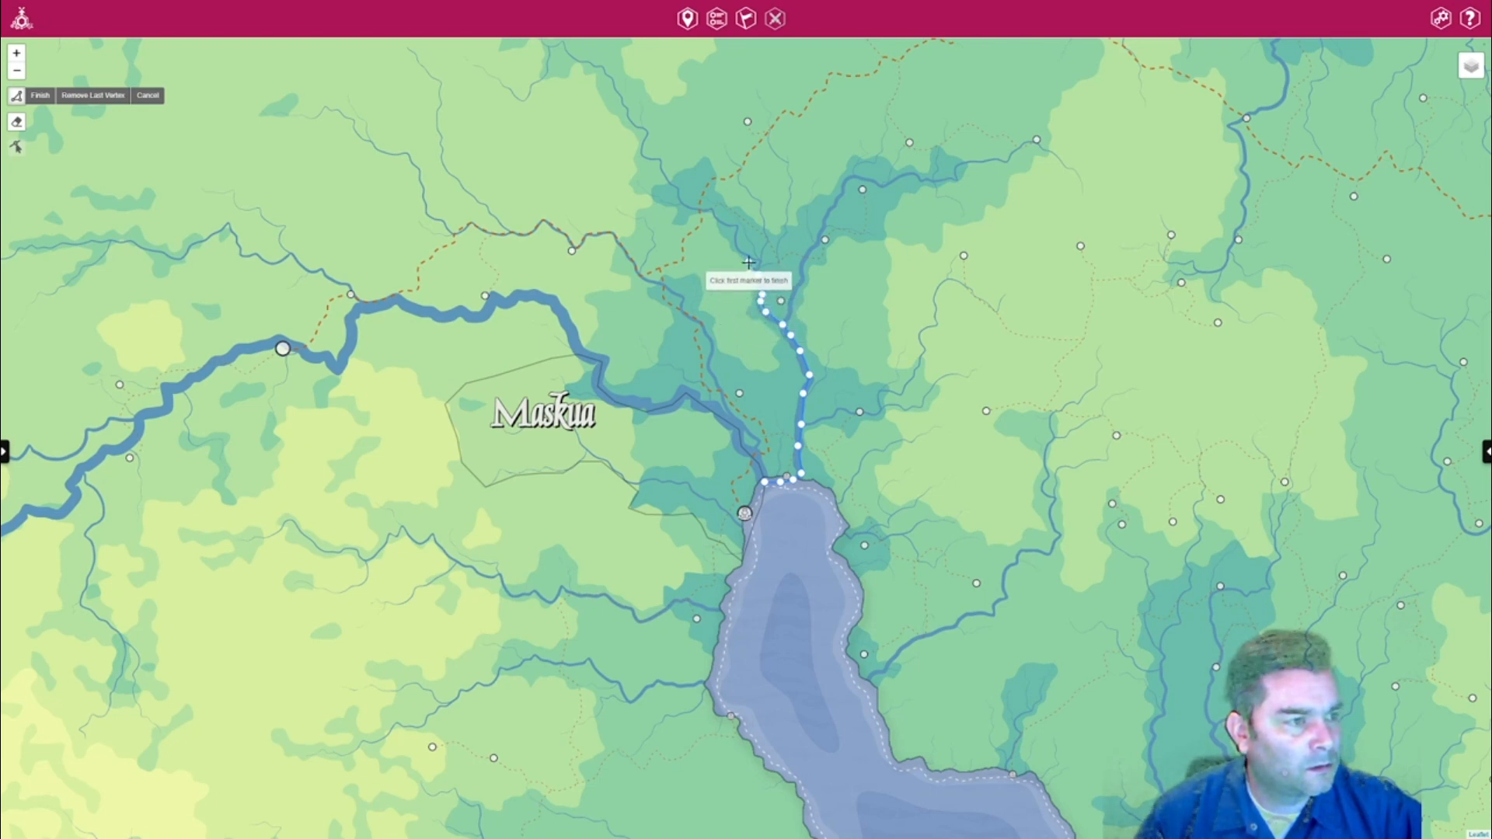
click(738, 247)
click(727, 250)
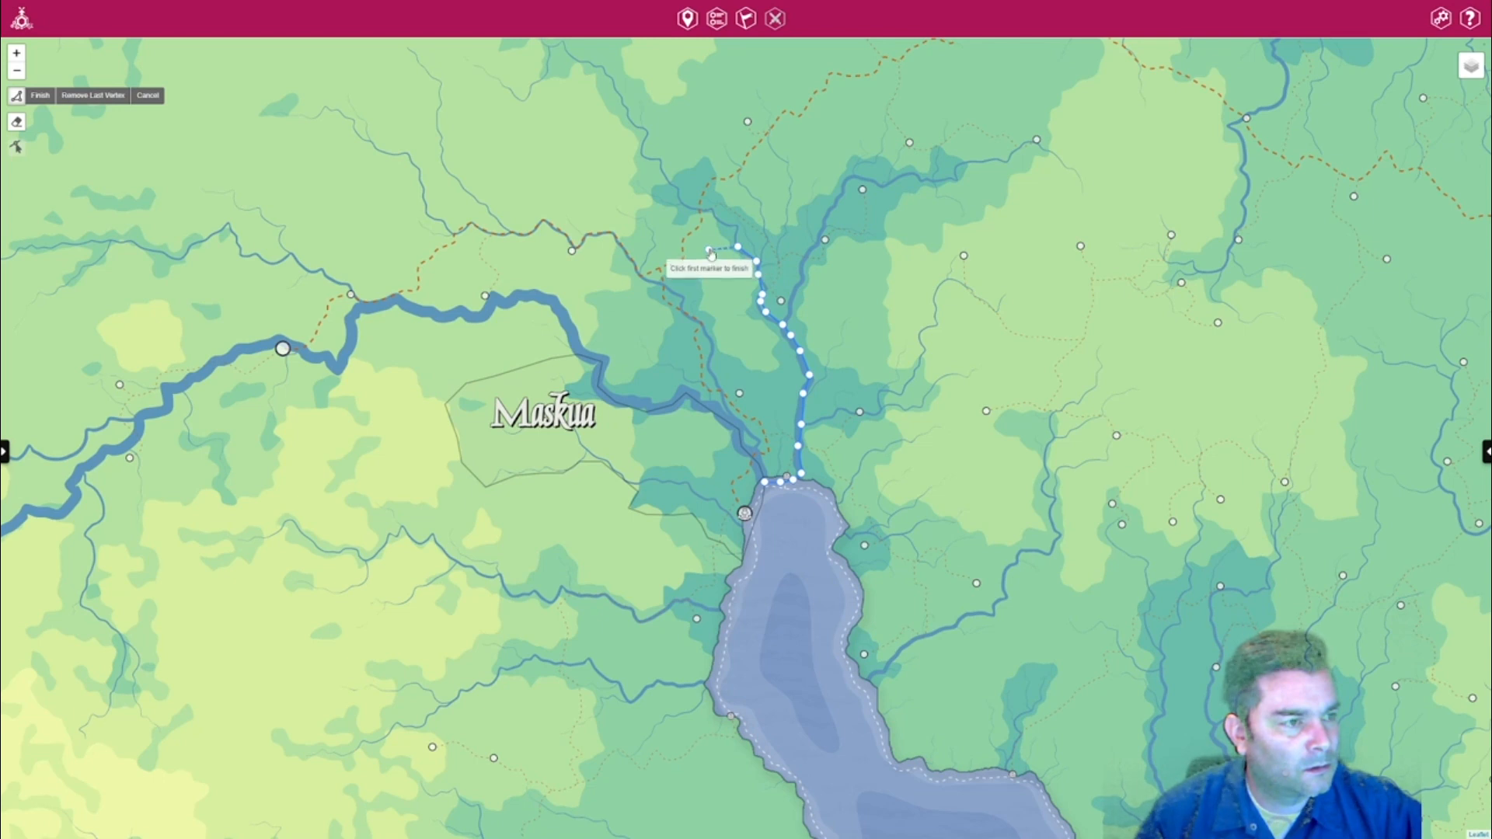
click(737, 228)
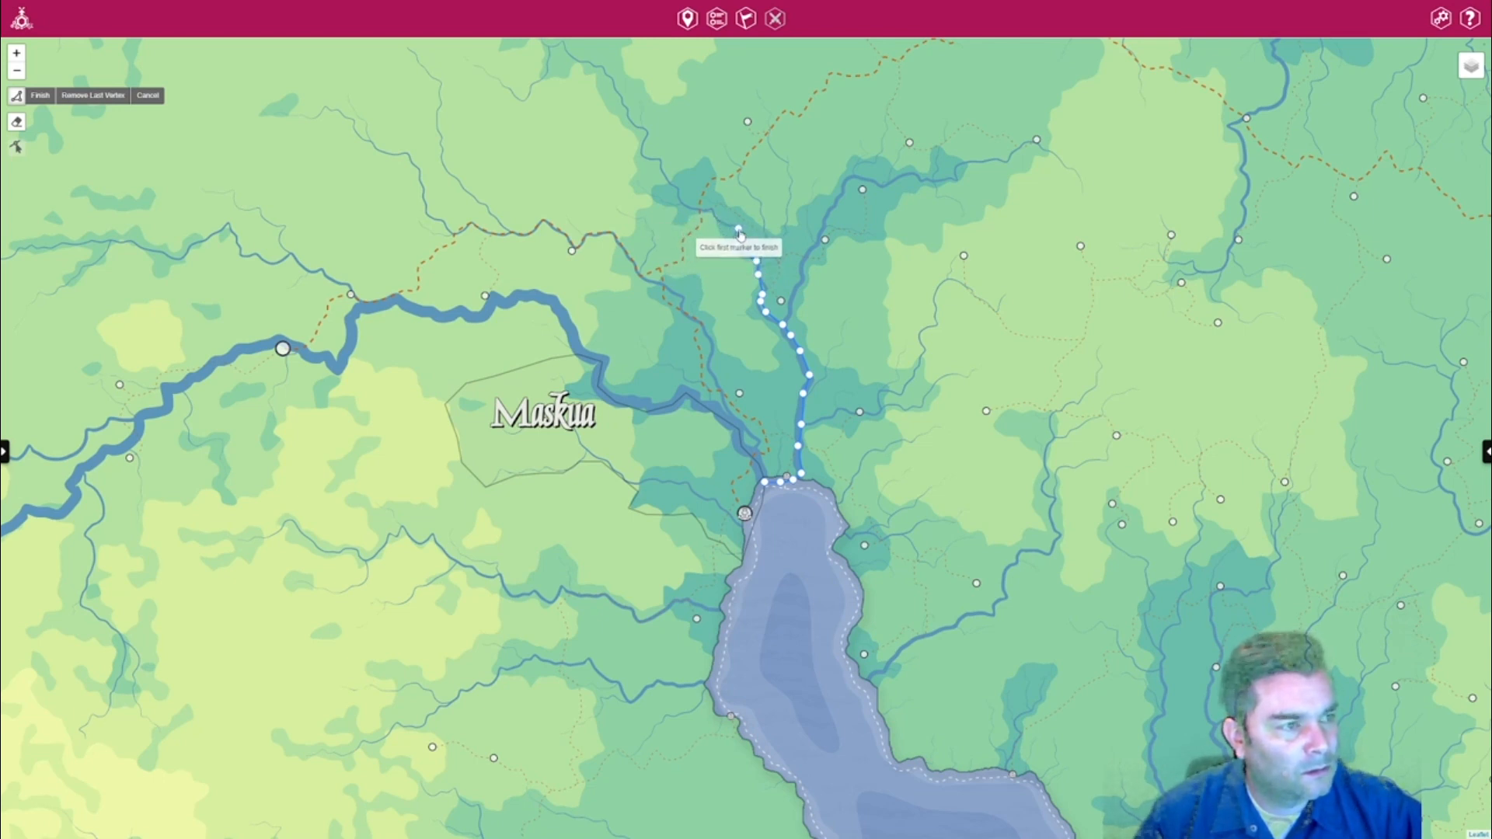
click(719, 217)
click(707, 206)
Trace Veglenia's northwestern border from its northern tip southwest to the narrow river beside the dashed road.
click(701, 212)
click(692, 235)
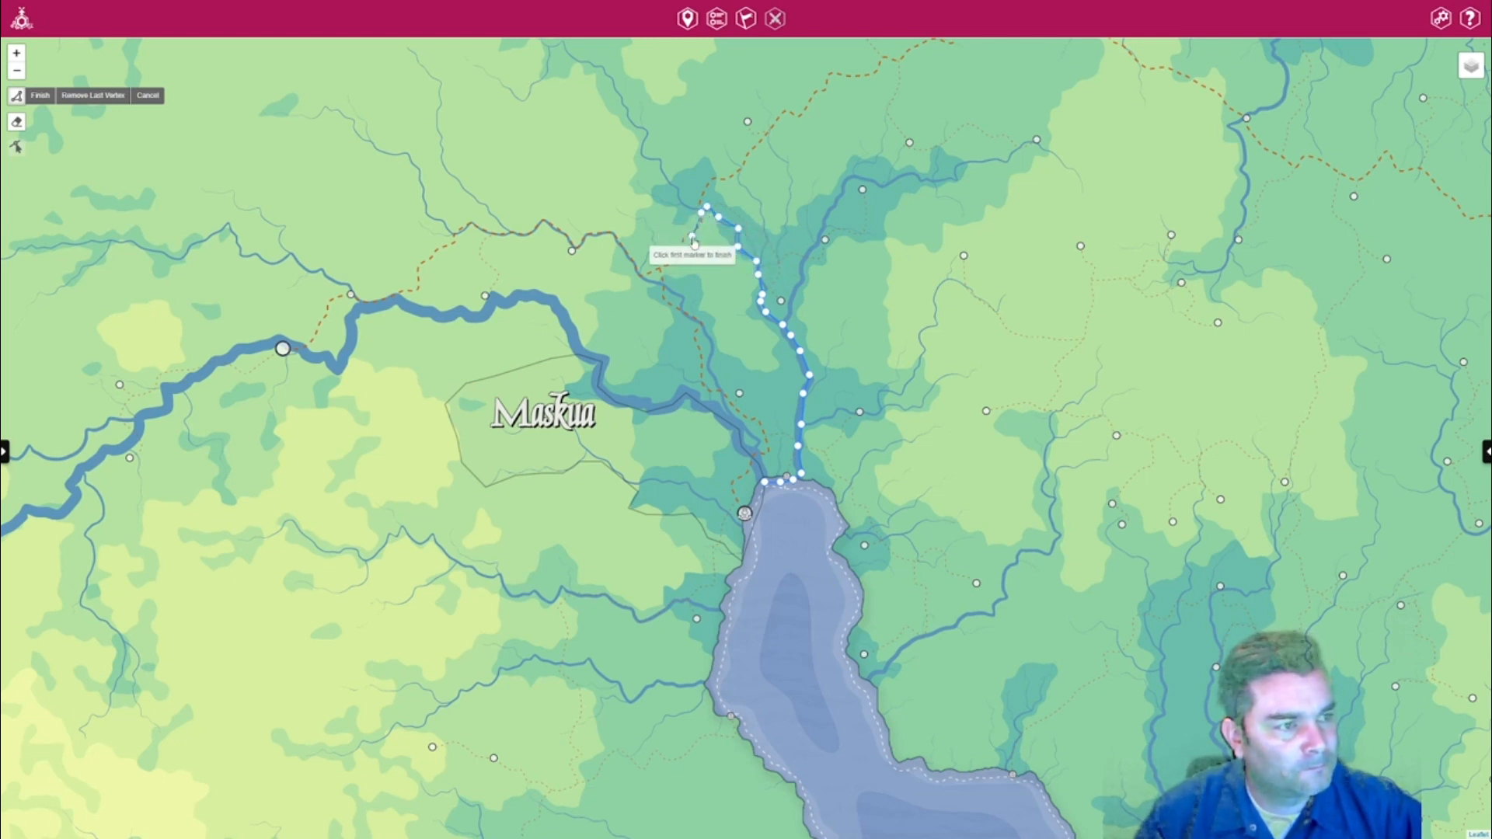
click(678, 248)
click(675, 257)
click(658, 267)
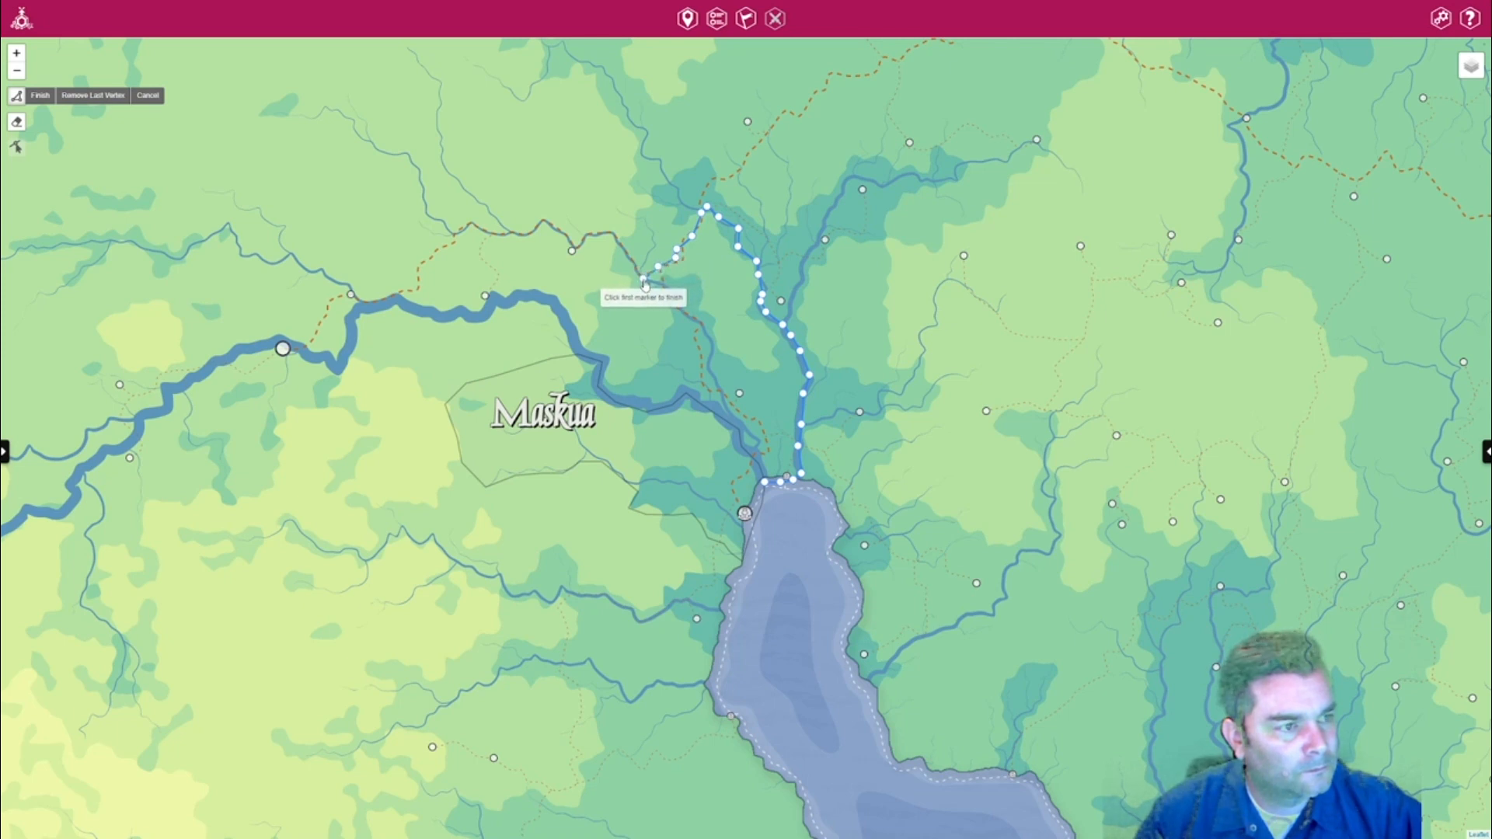
click(643, 278)
Trace Veglenia's western border southwest to the wide river at Maskua's northeastern corner and around the river bend.
click(611, 319)
click(599, 335)
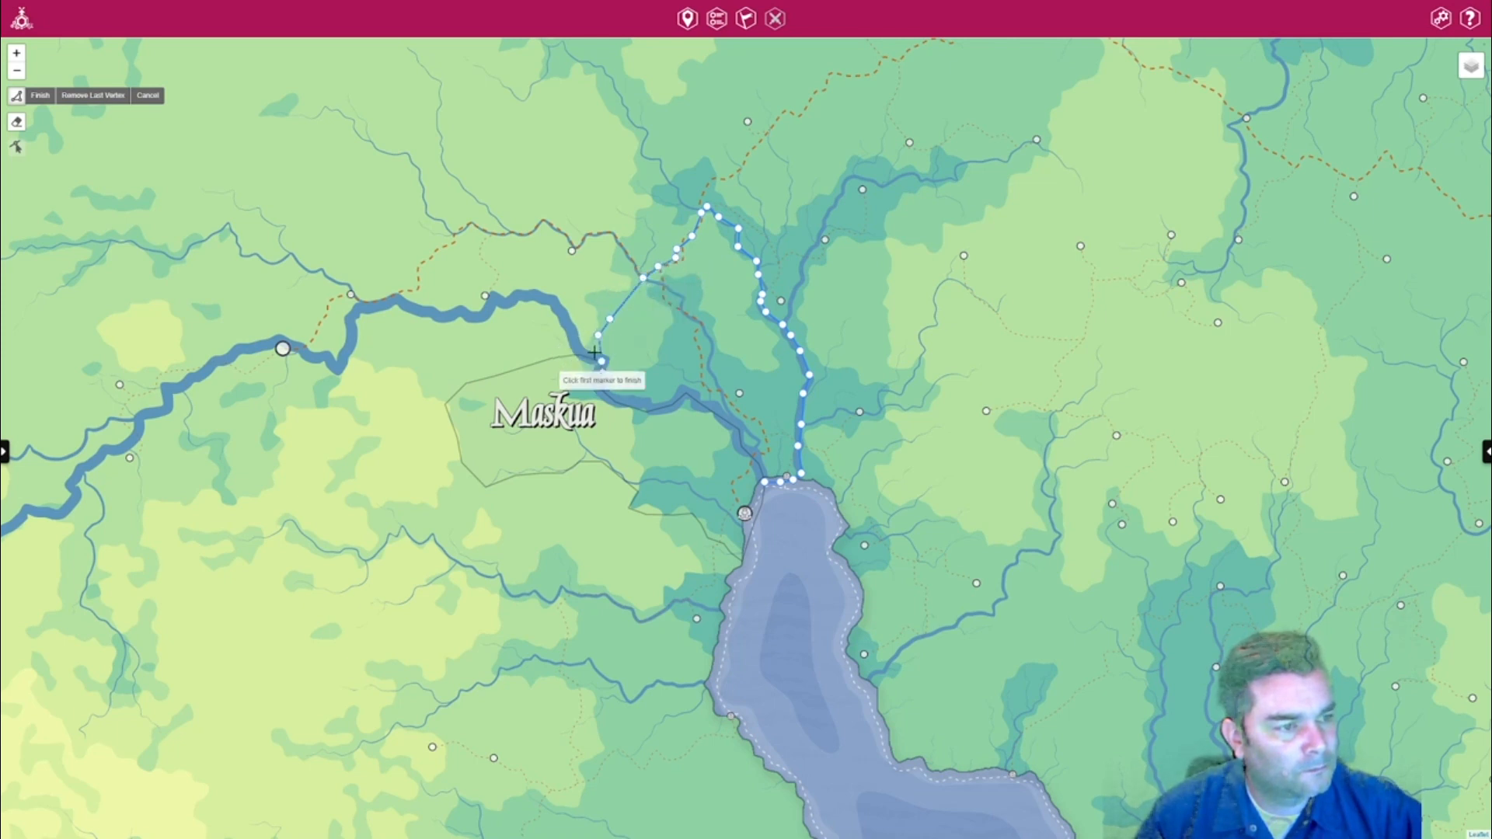
click(602, 362)
click(616, 401)
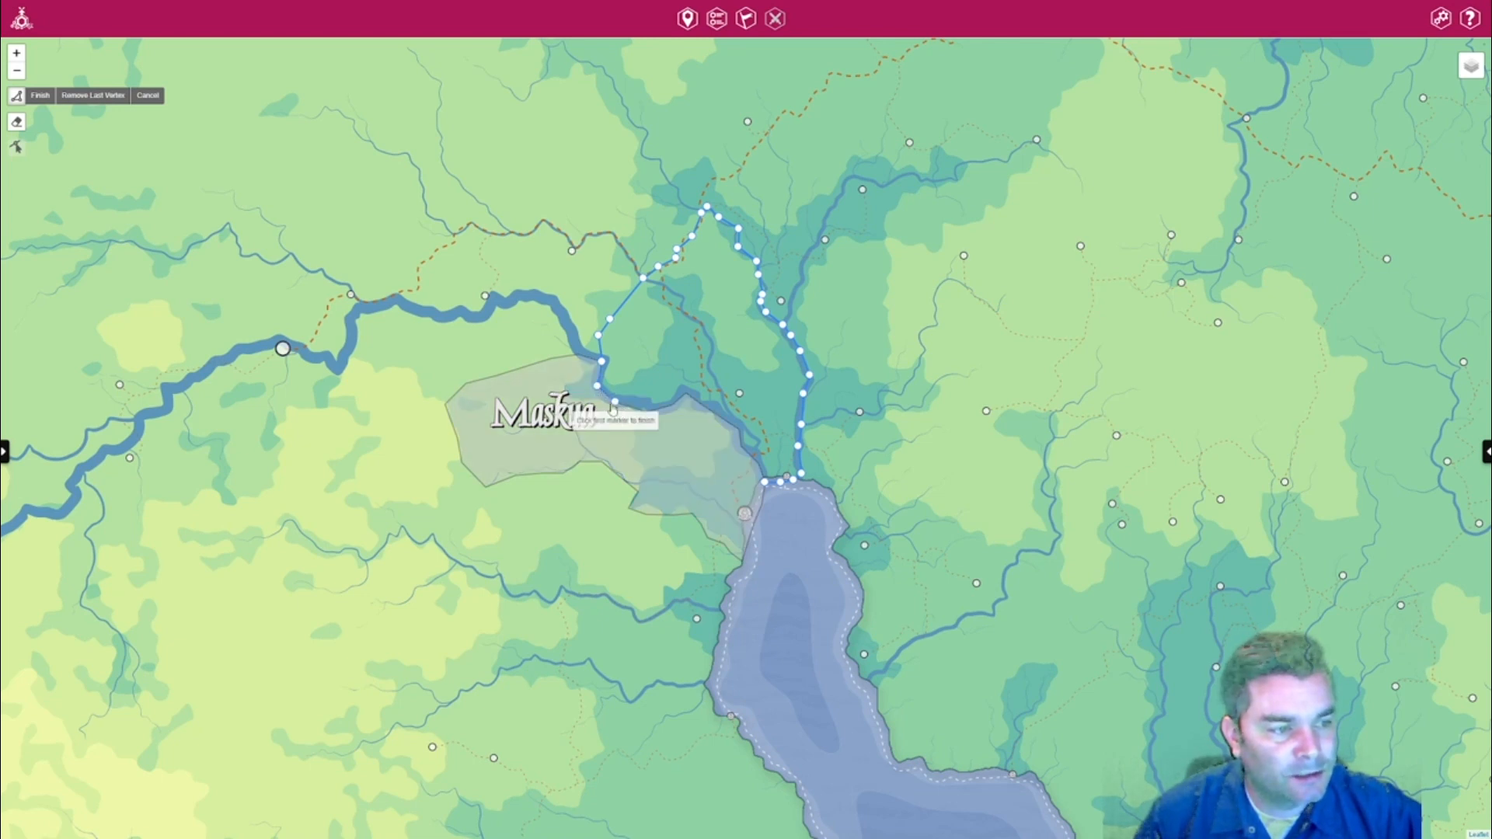
Follow the wide river along Maskua's border southeast to the starting point at the inlet and close Veglenia's outline.
click(645, 410)
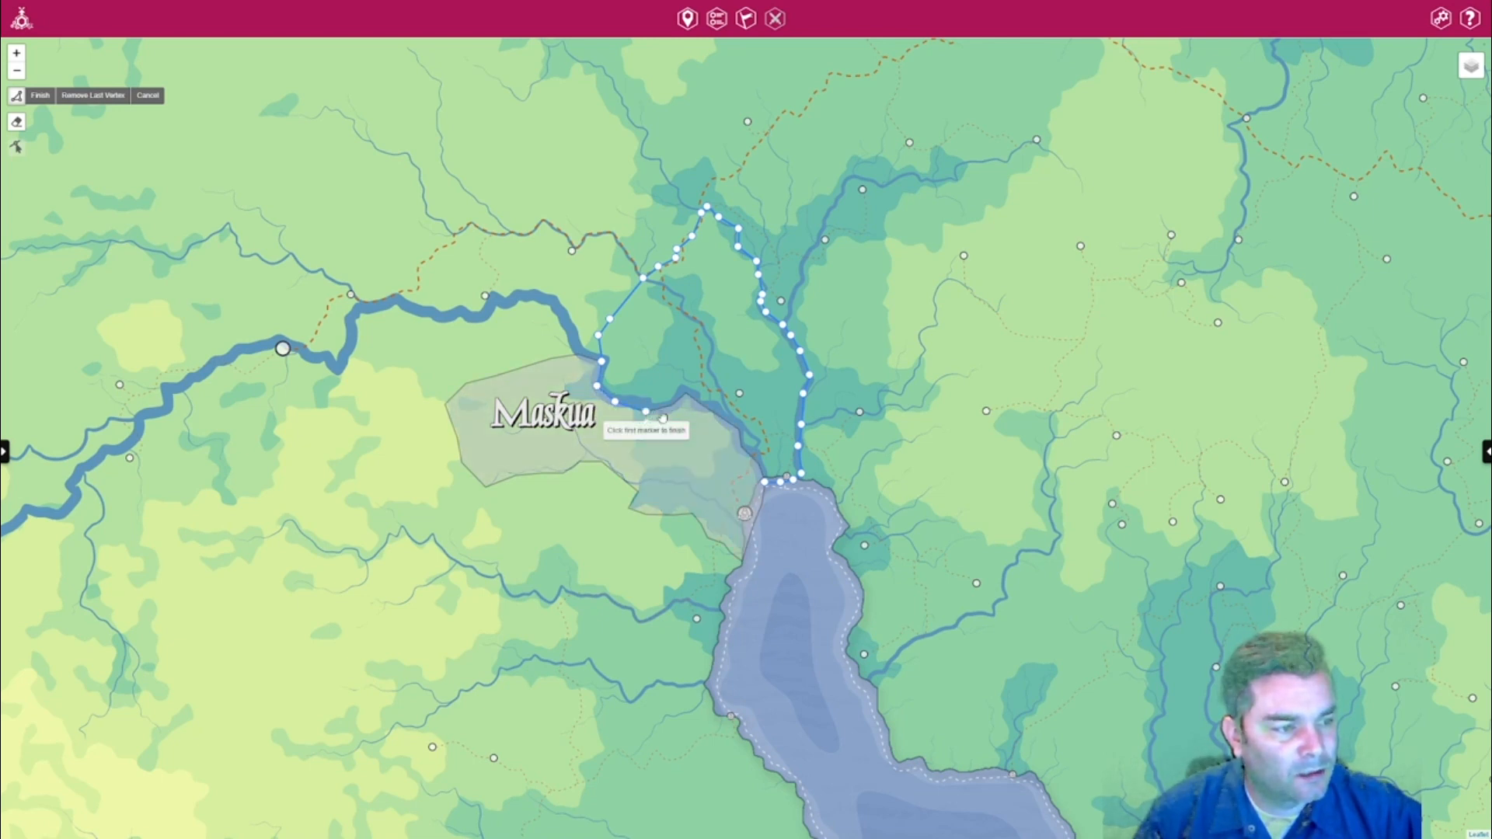
click(671, 404)
click(685, 394)
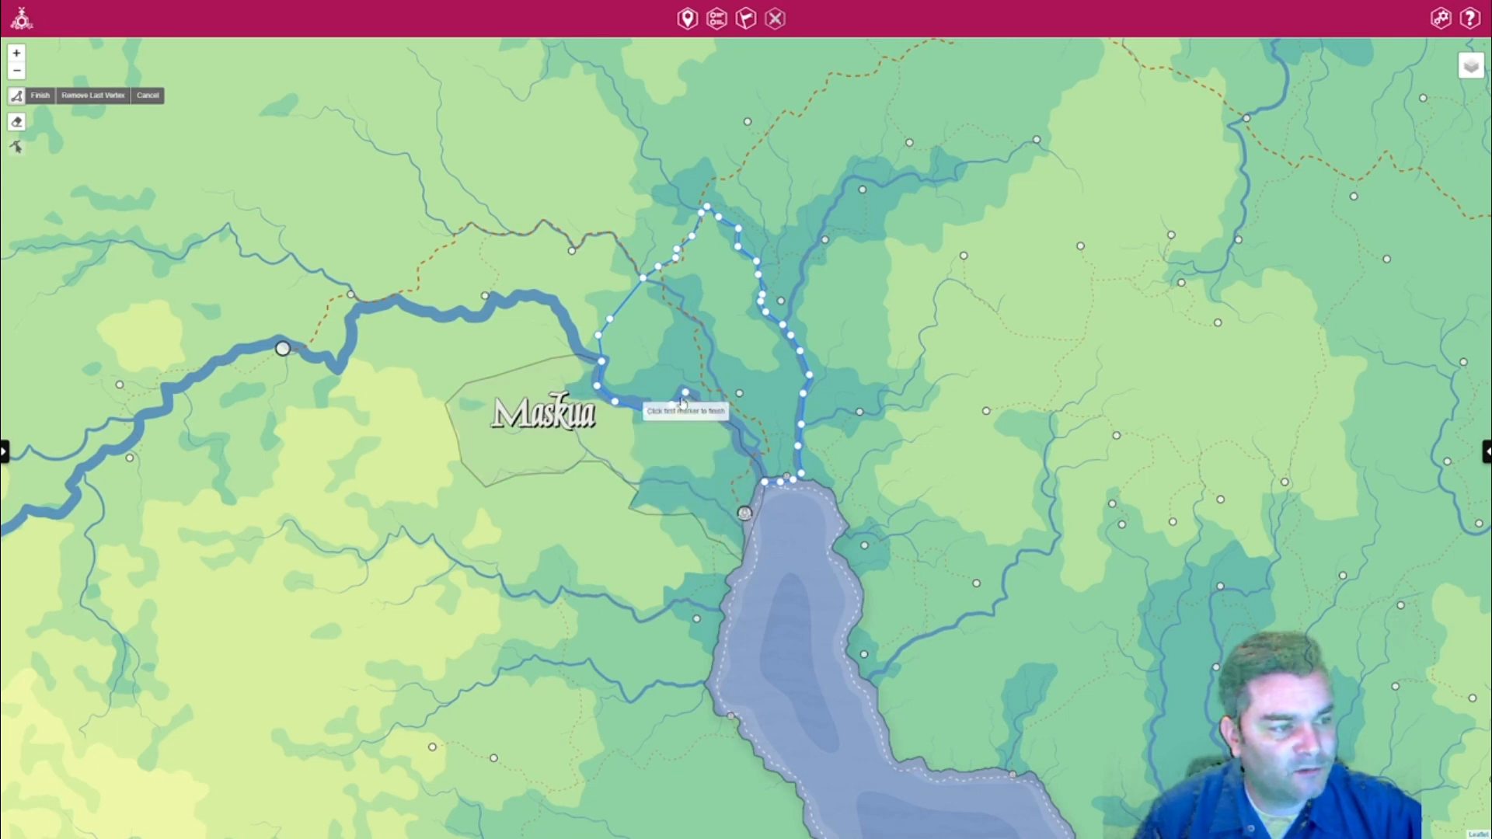
click(700, 404)
click(715, 415)
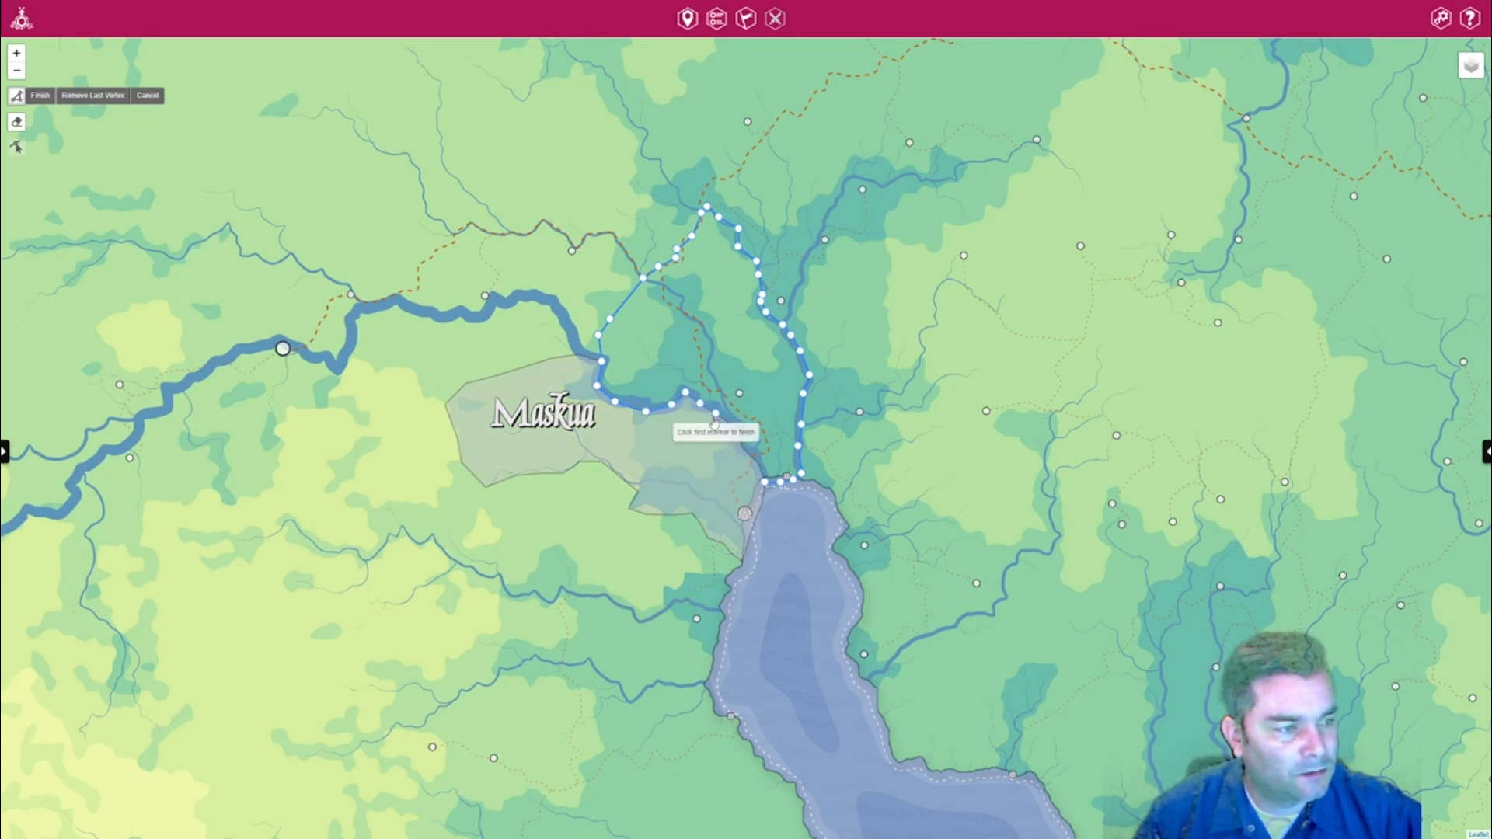
click(737, 429)
click(741, 445)
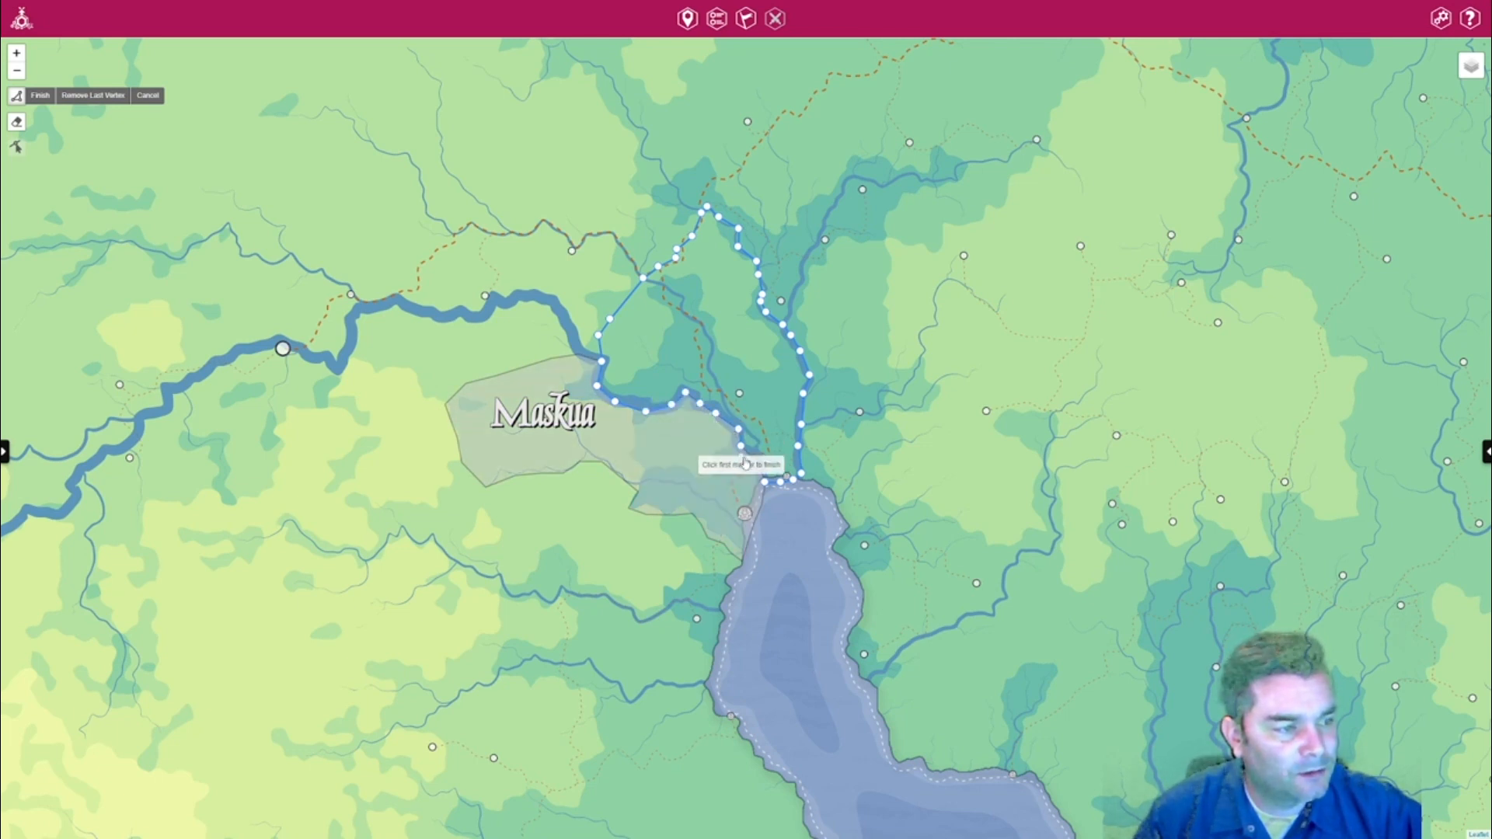
click(758, 464)
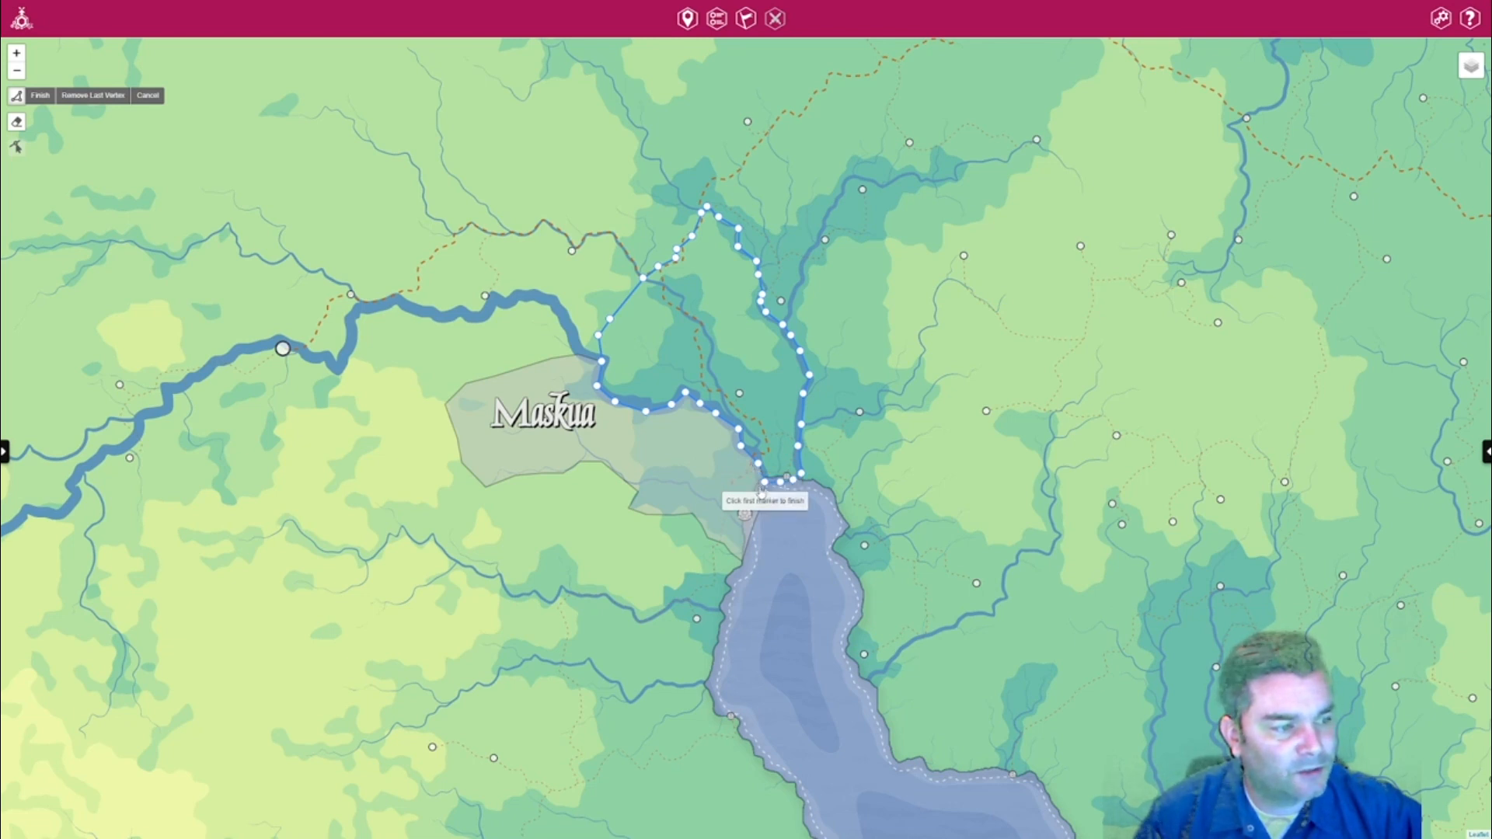
click(764, 484)
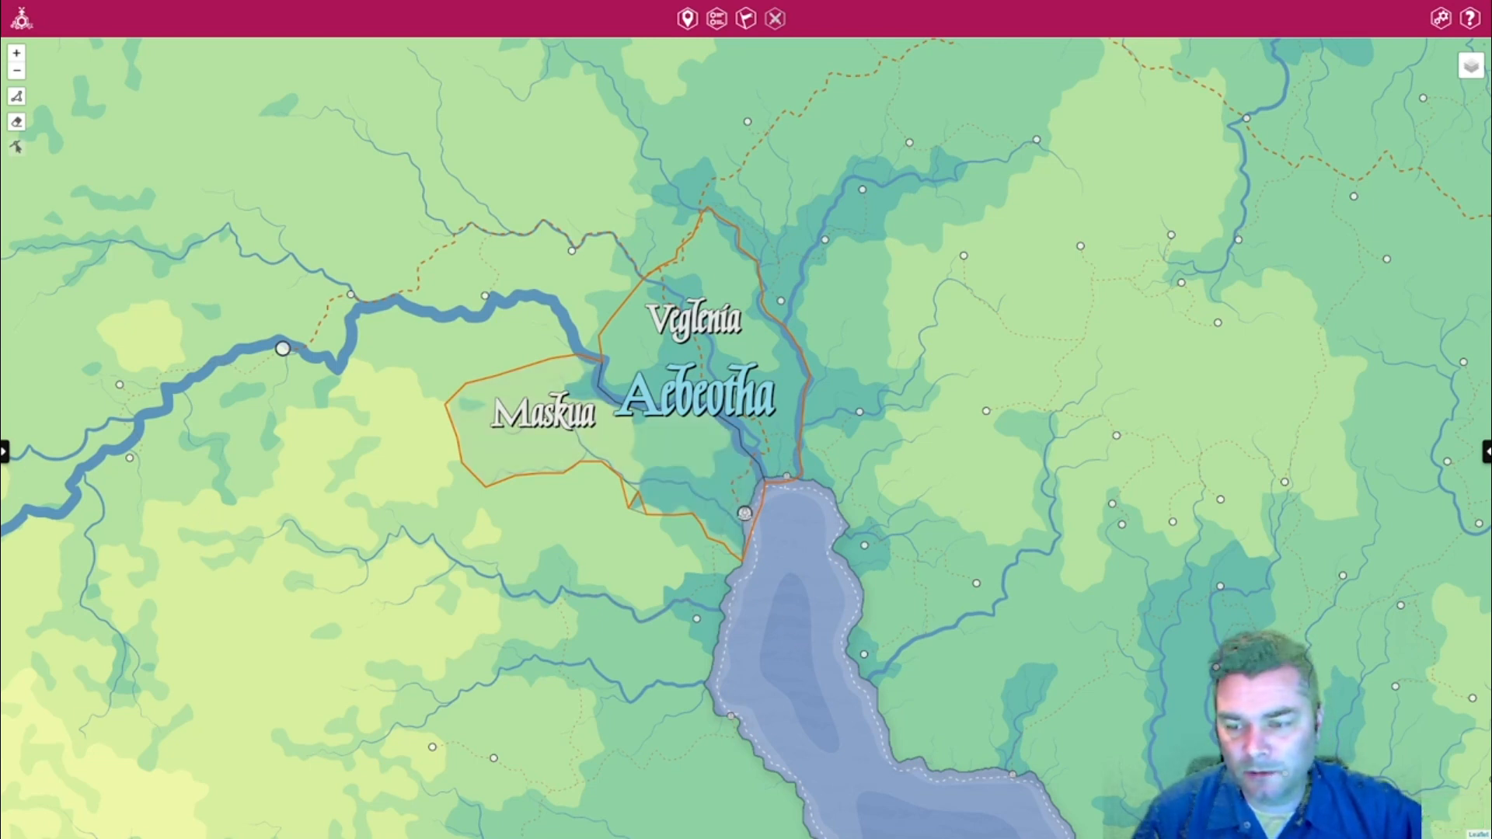
Start a new county named Ratrea and assign it to the Kiogarath realm.
click(16, 96)
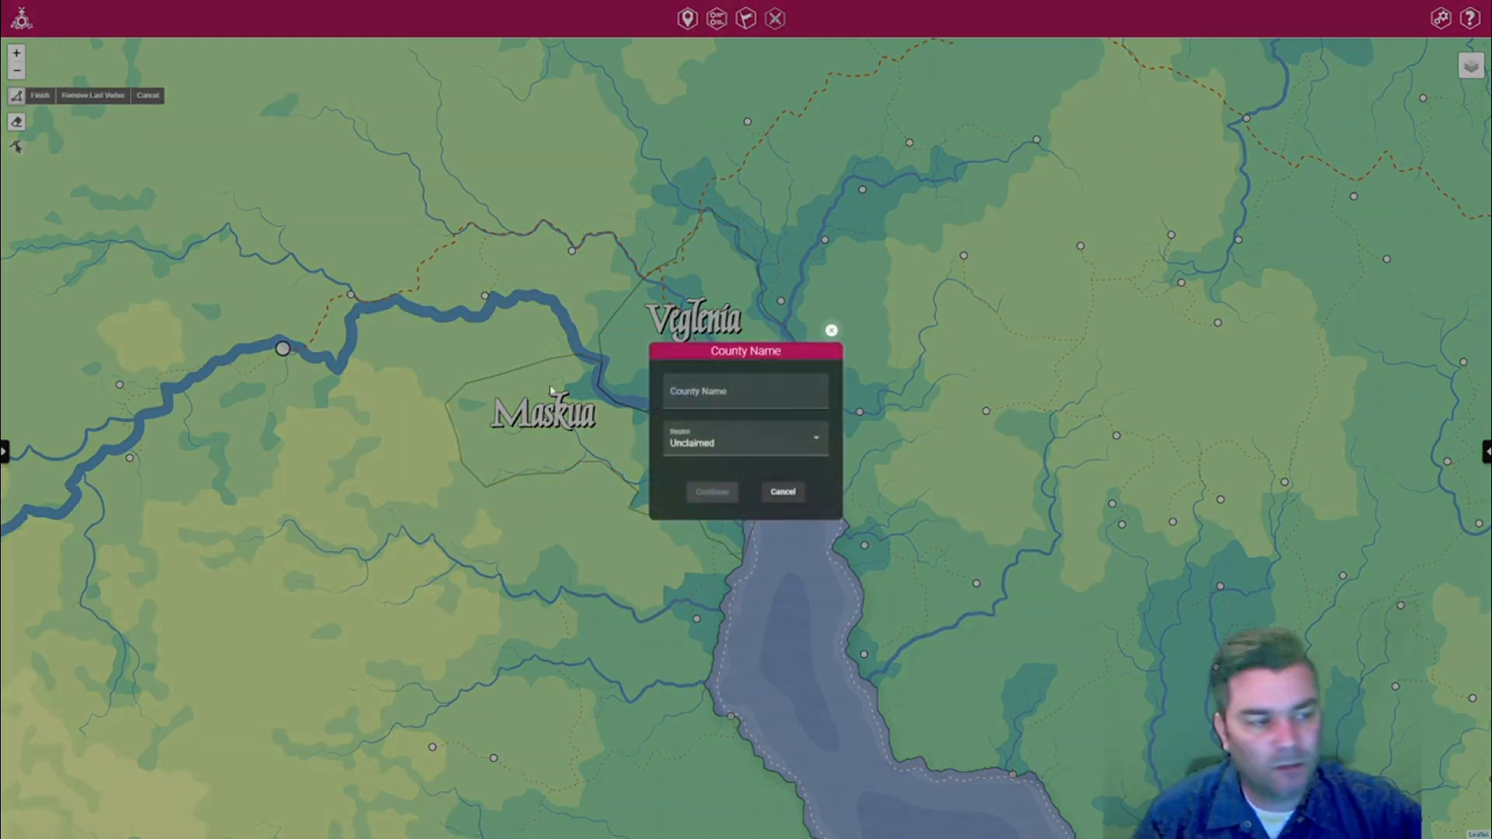
click(706, 391)
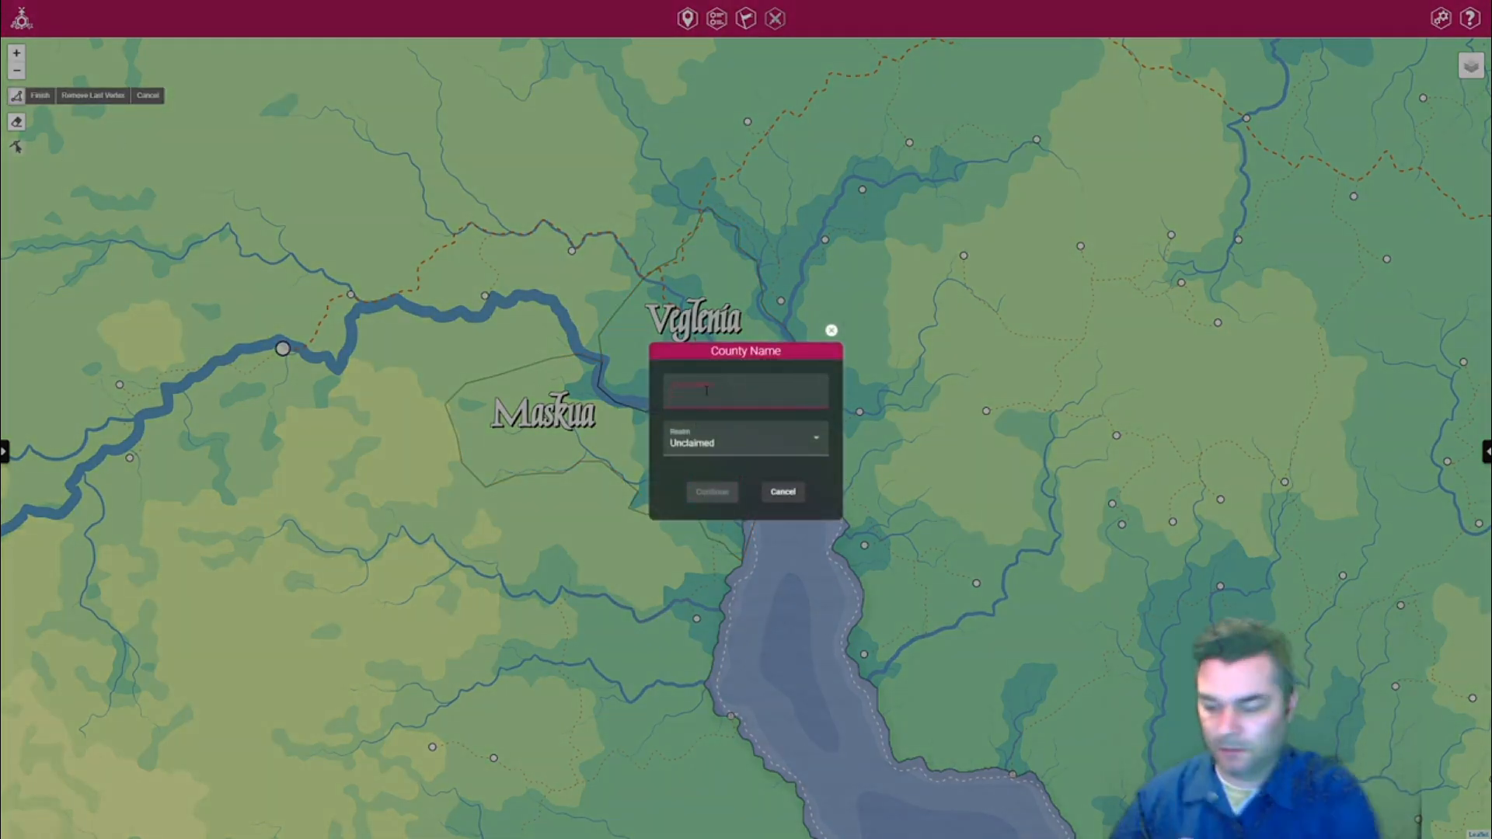
text(Ratrea)
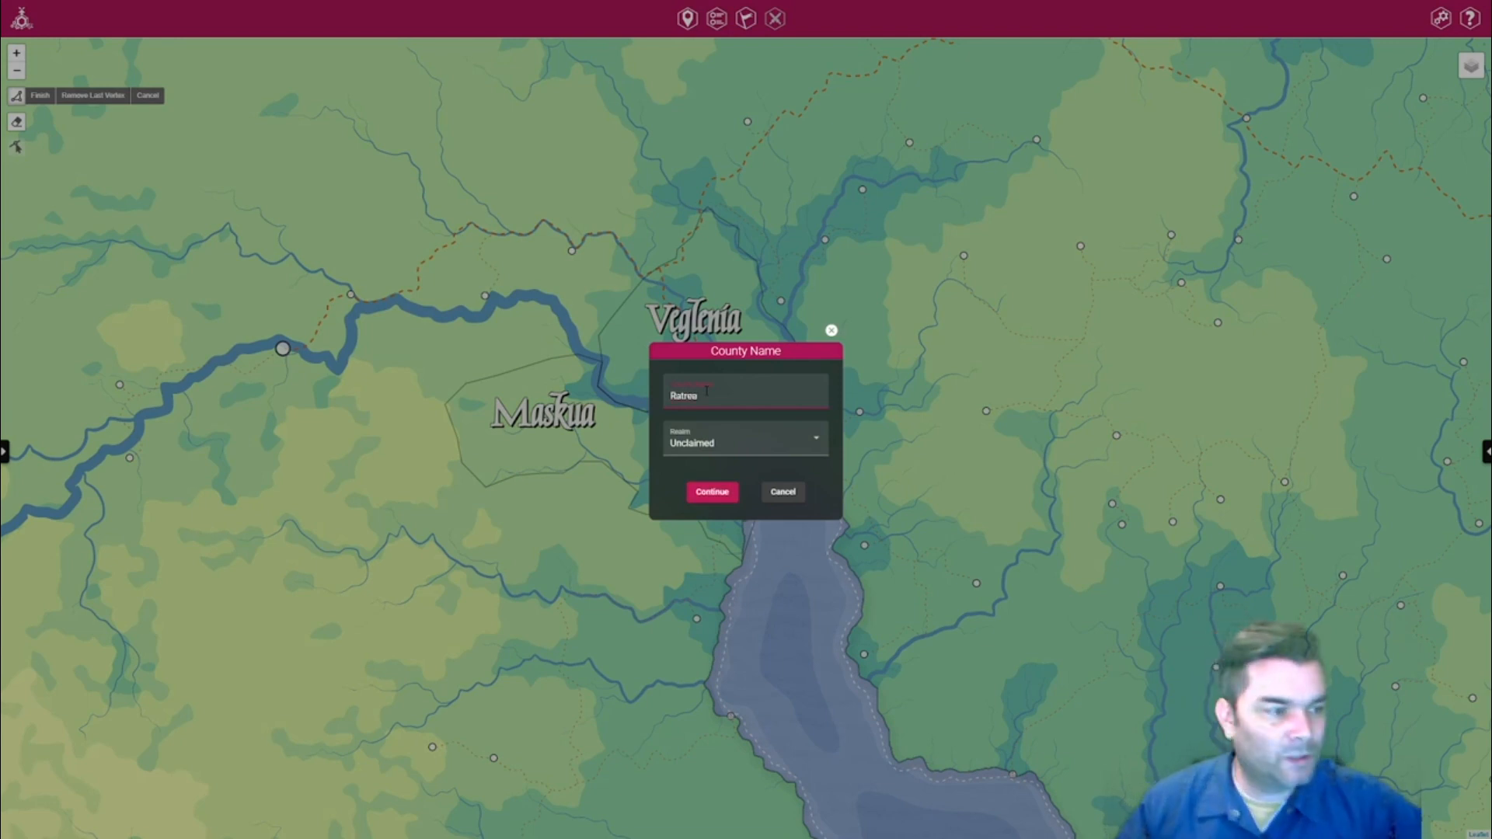
click(726, 443)
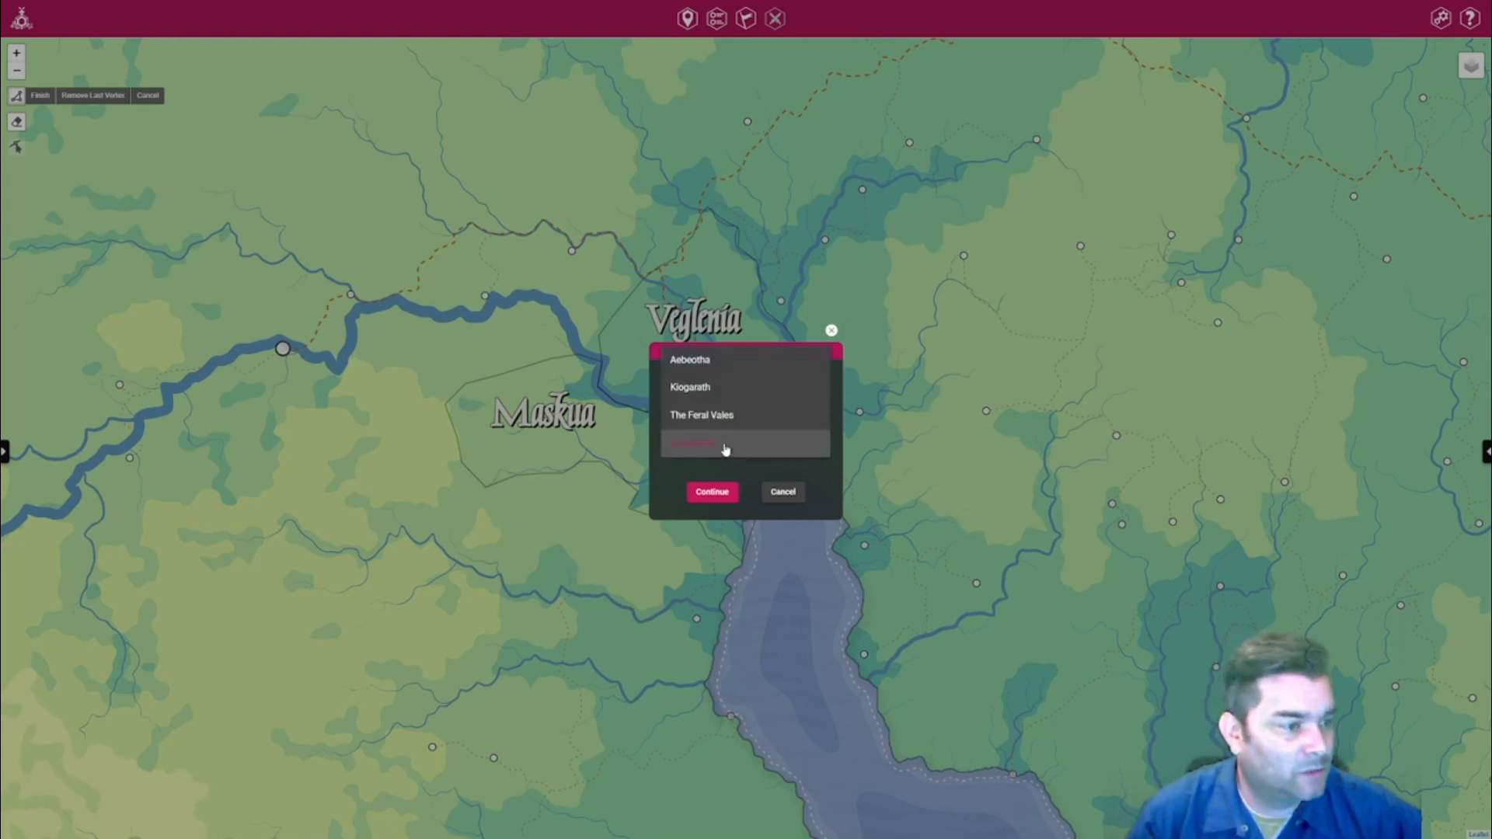
click(709, 389)
click(713, 492)
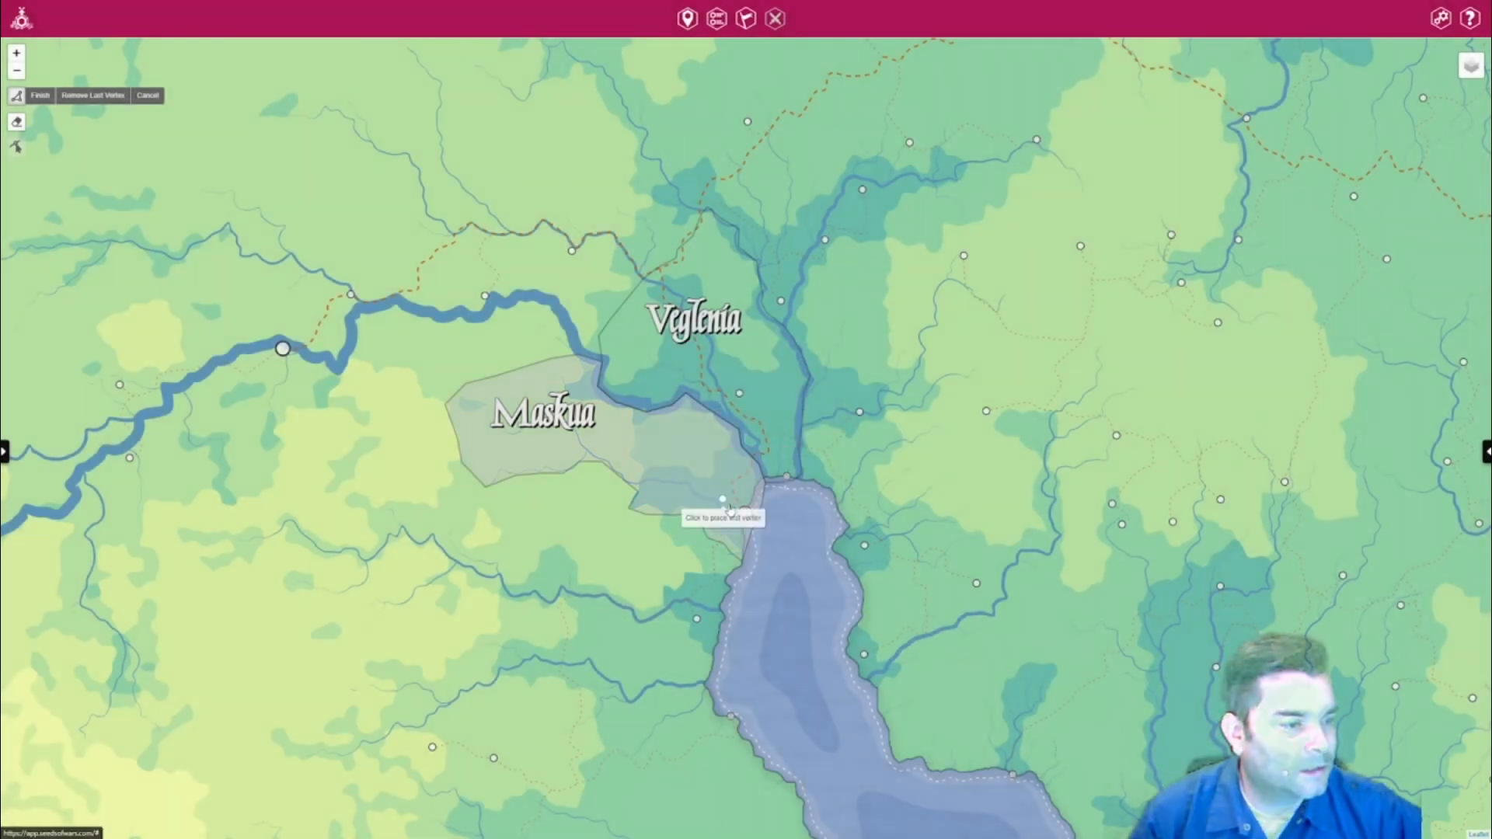
Trace Ratrea's northern border from Maskua's southern corner on the coast northwest along Maskua's edge to its notch.
click(731, 558)
click(732, 558)
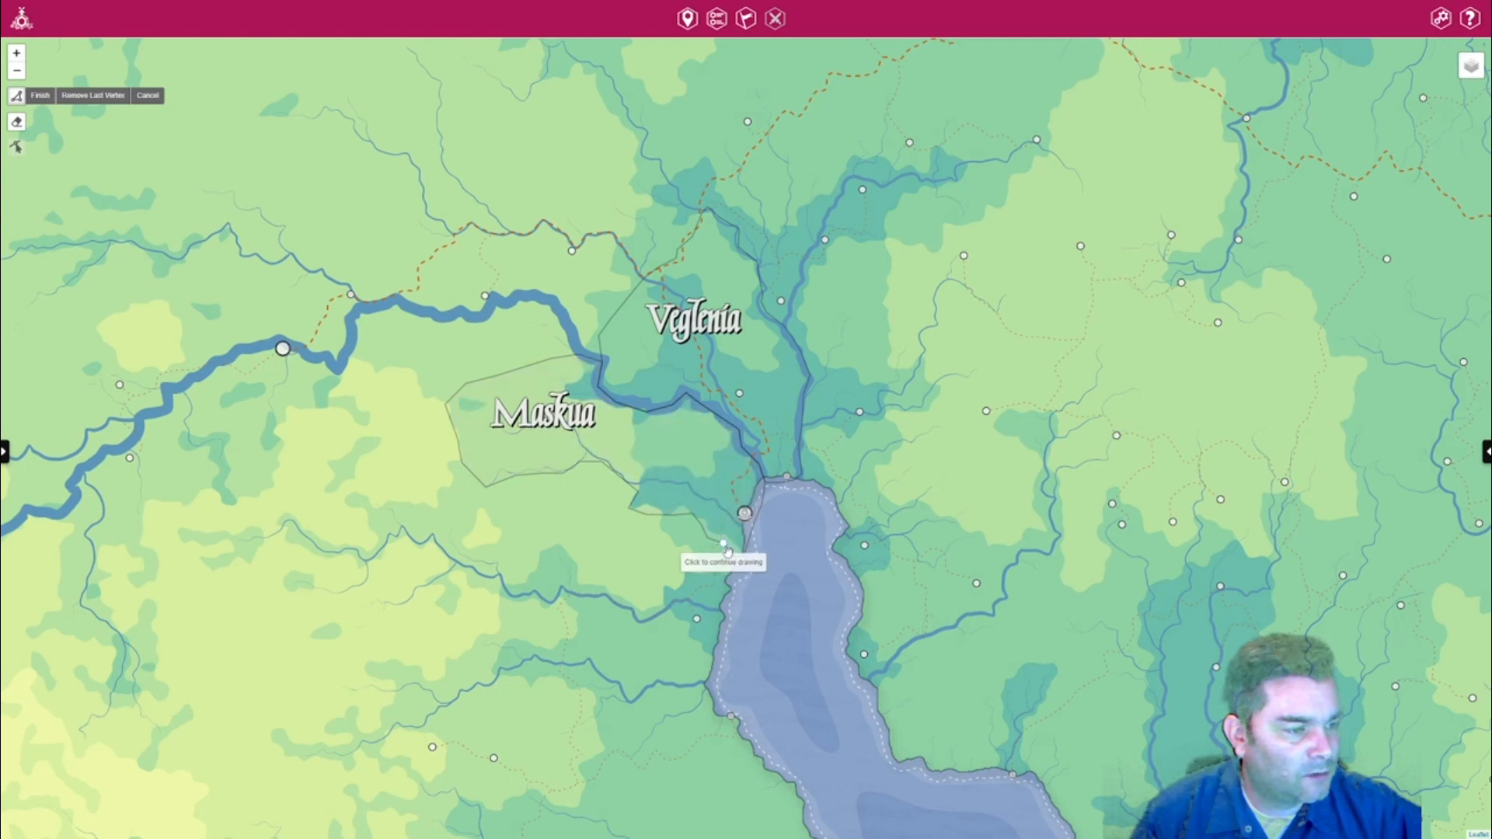
click(723, 545)
click(707, 540)
click(701, 524)
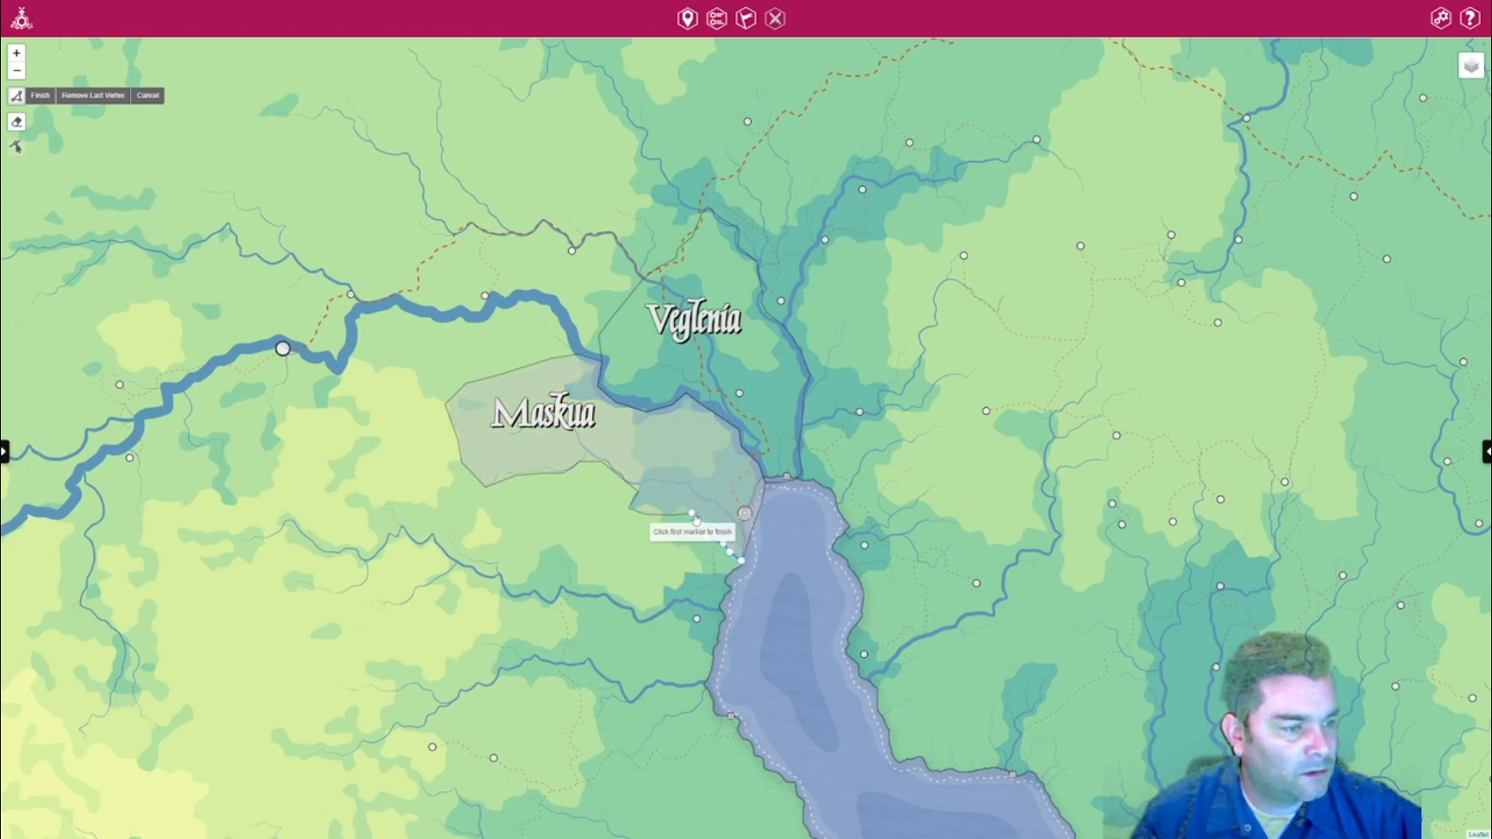
click(692, 514)
click(674, 515)
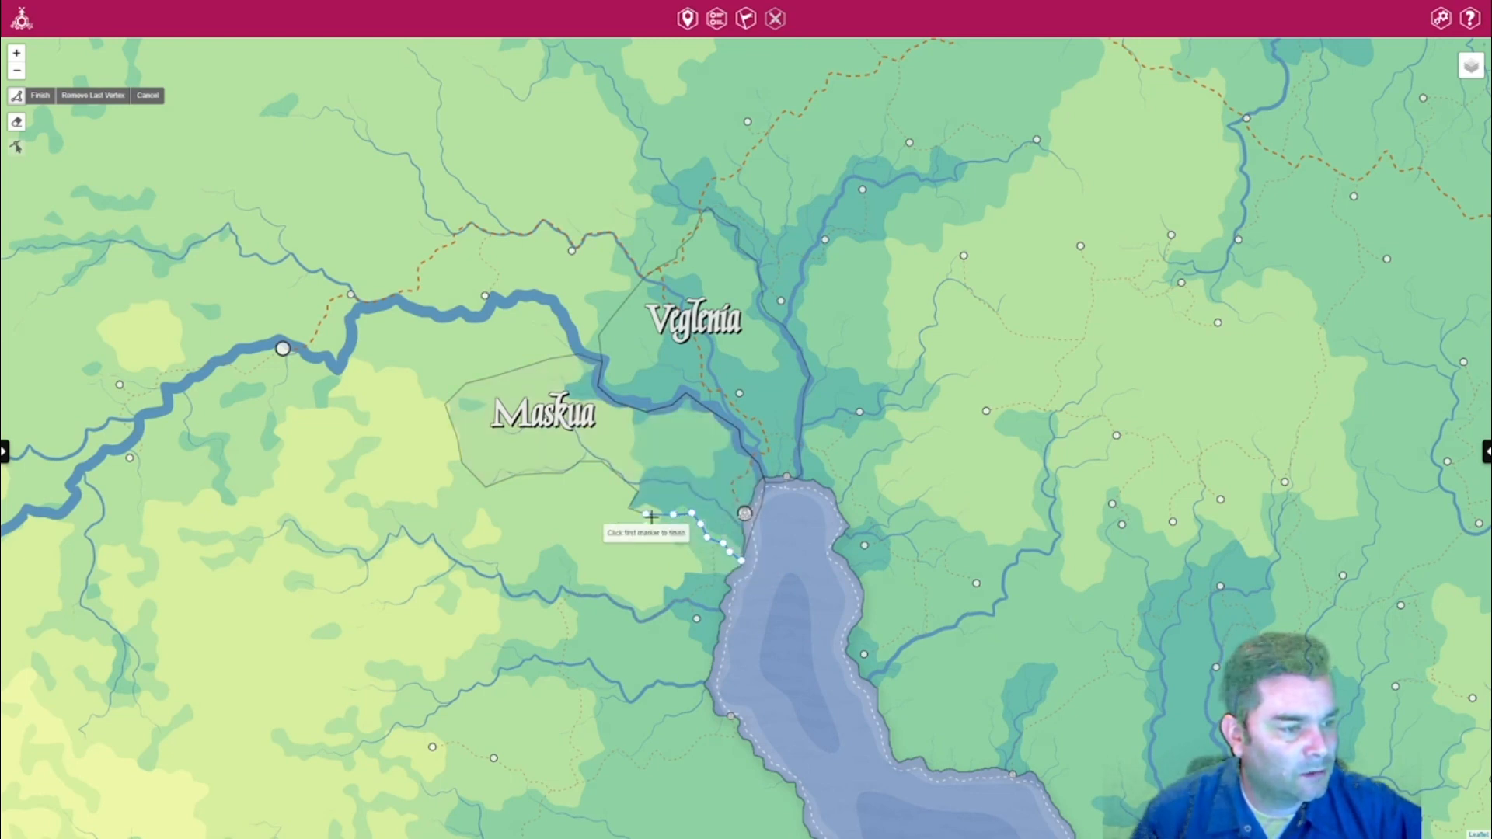
click(628, 509)
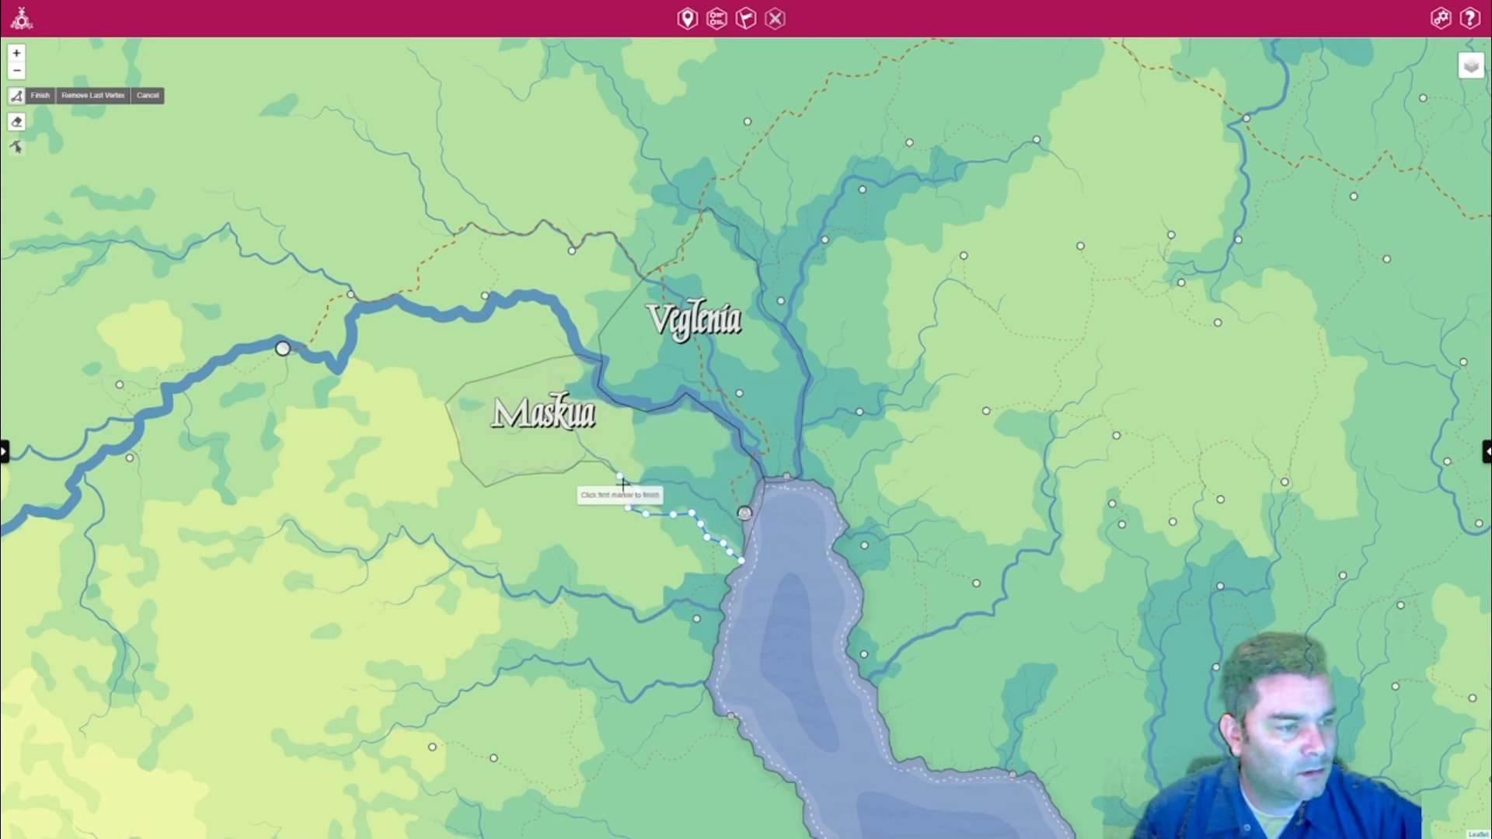
Continue Ratrea's northern border west along Maskua's southern edge and around Maskua's southwestern corner.
click(602, 467)
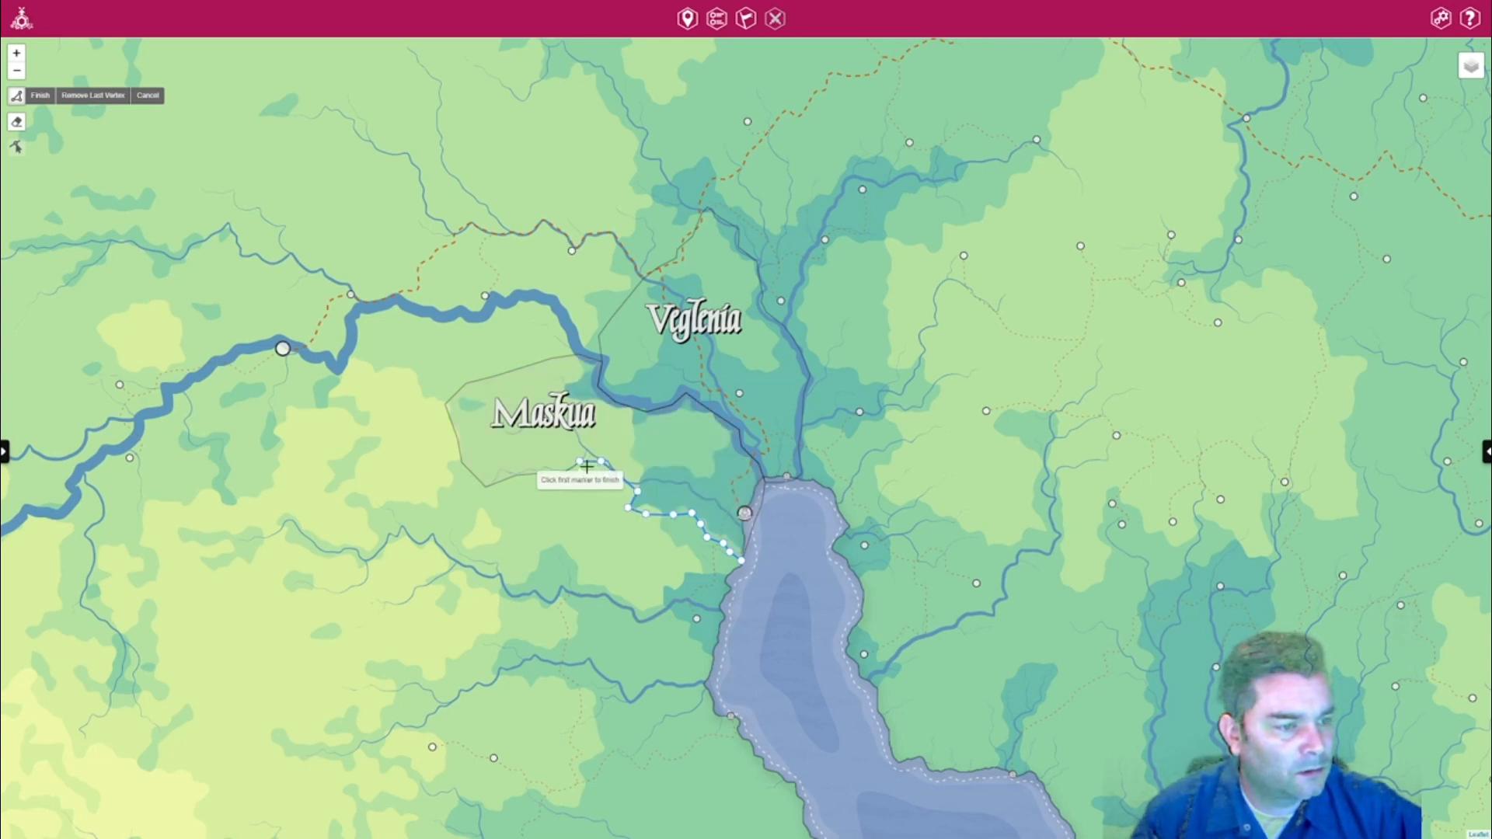
click(563, 472)
click(543, 474)
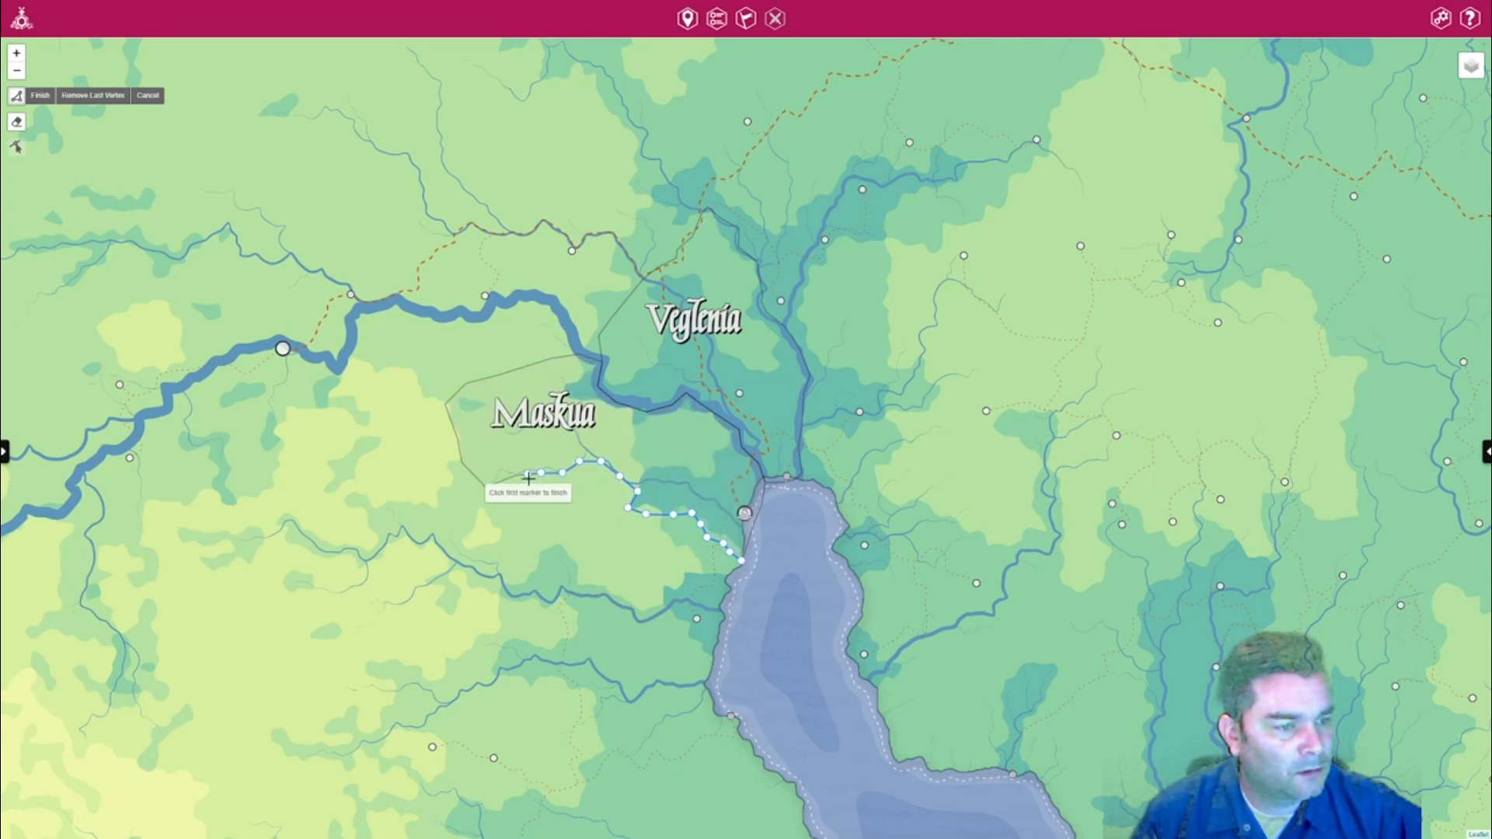
click(514, 475)
click(485, 486)
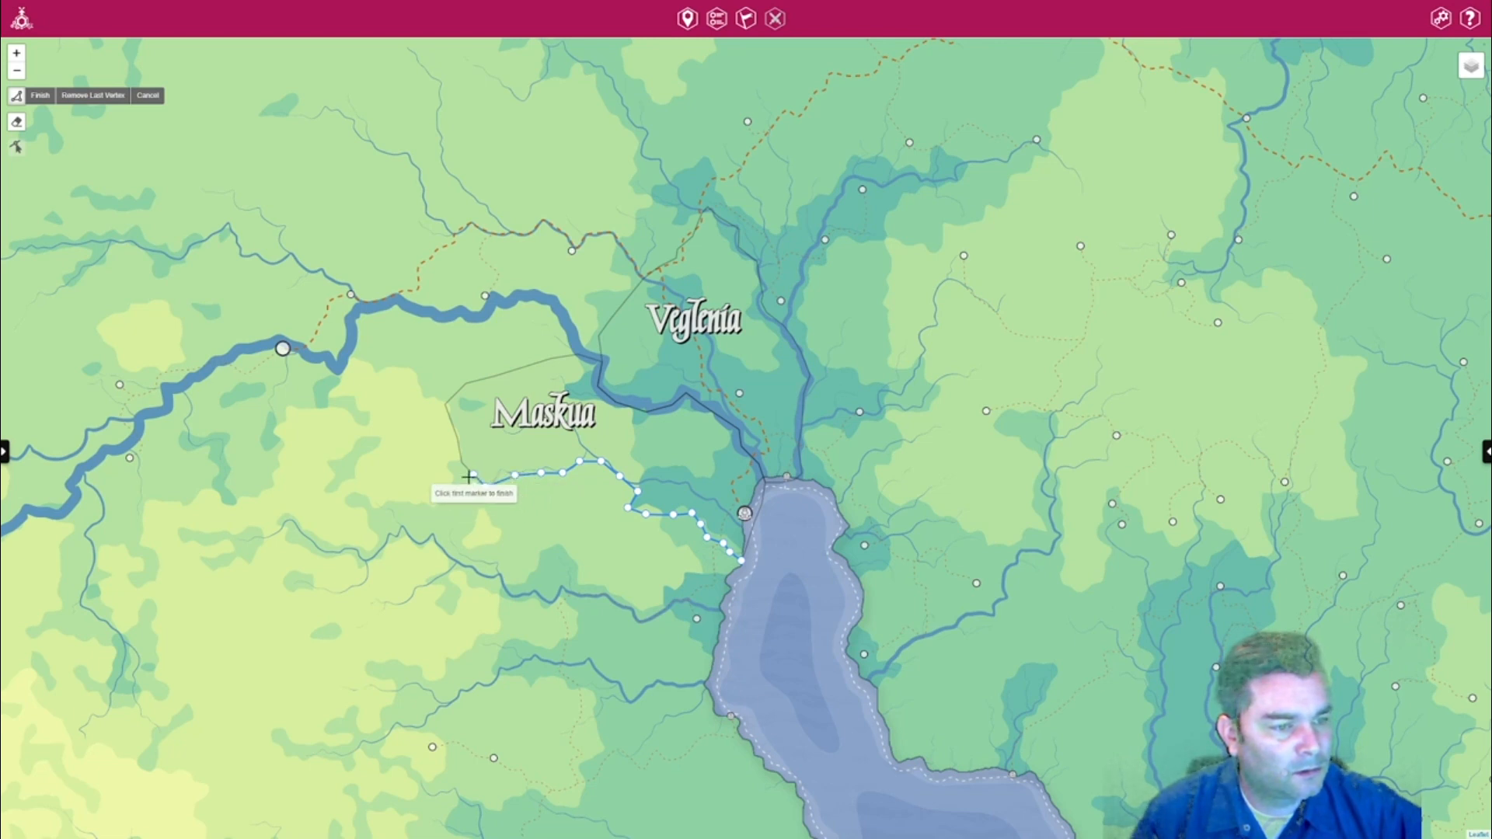
click(462, 464)
Extend Ratrea's northern border from Maskua's western edge across the pale highlands to the county's far western tip.
click(438, 482)
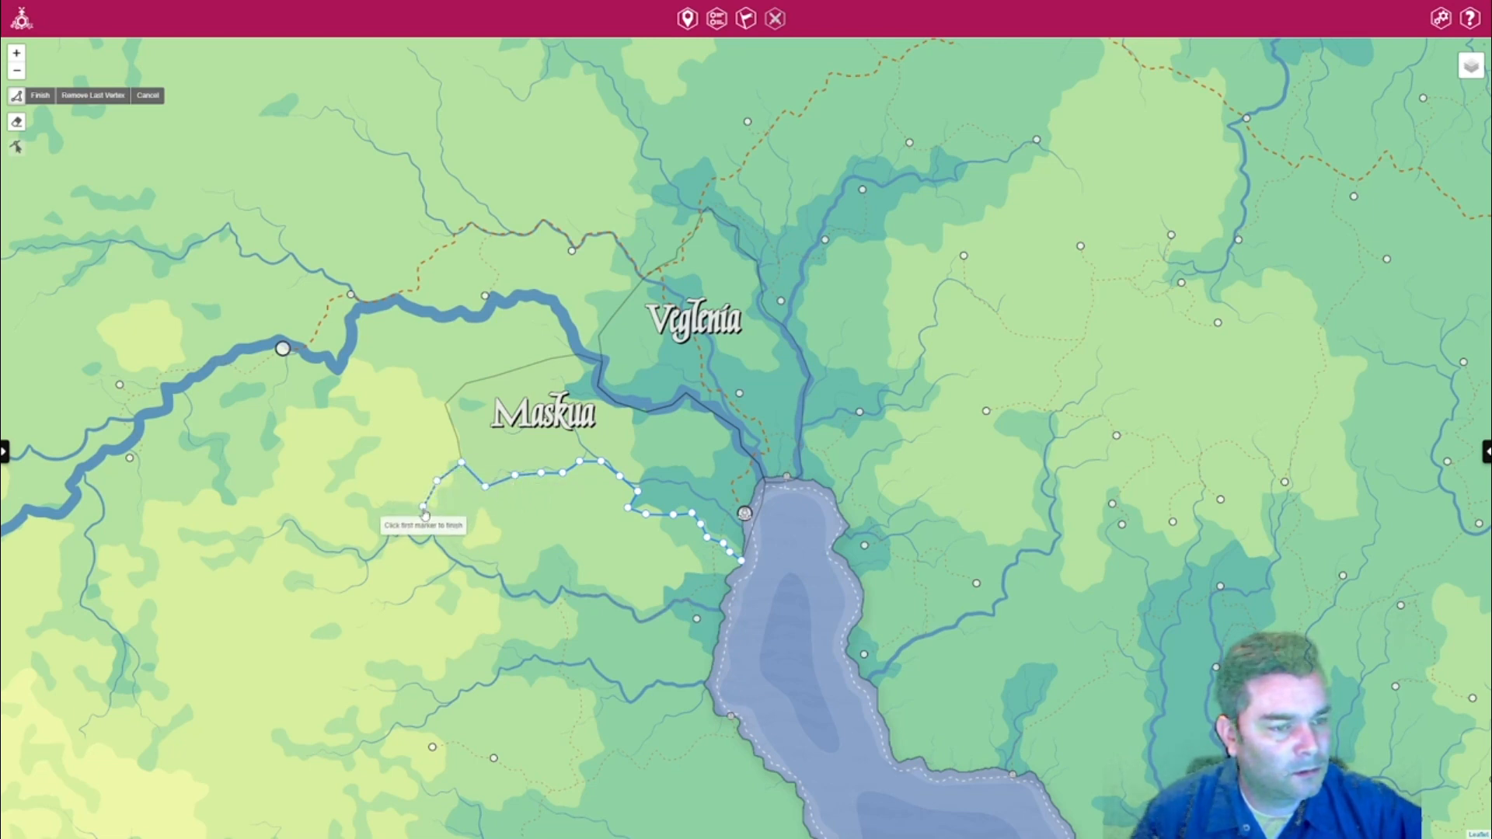
click(412, 502)
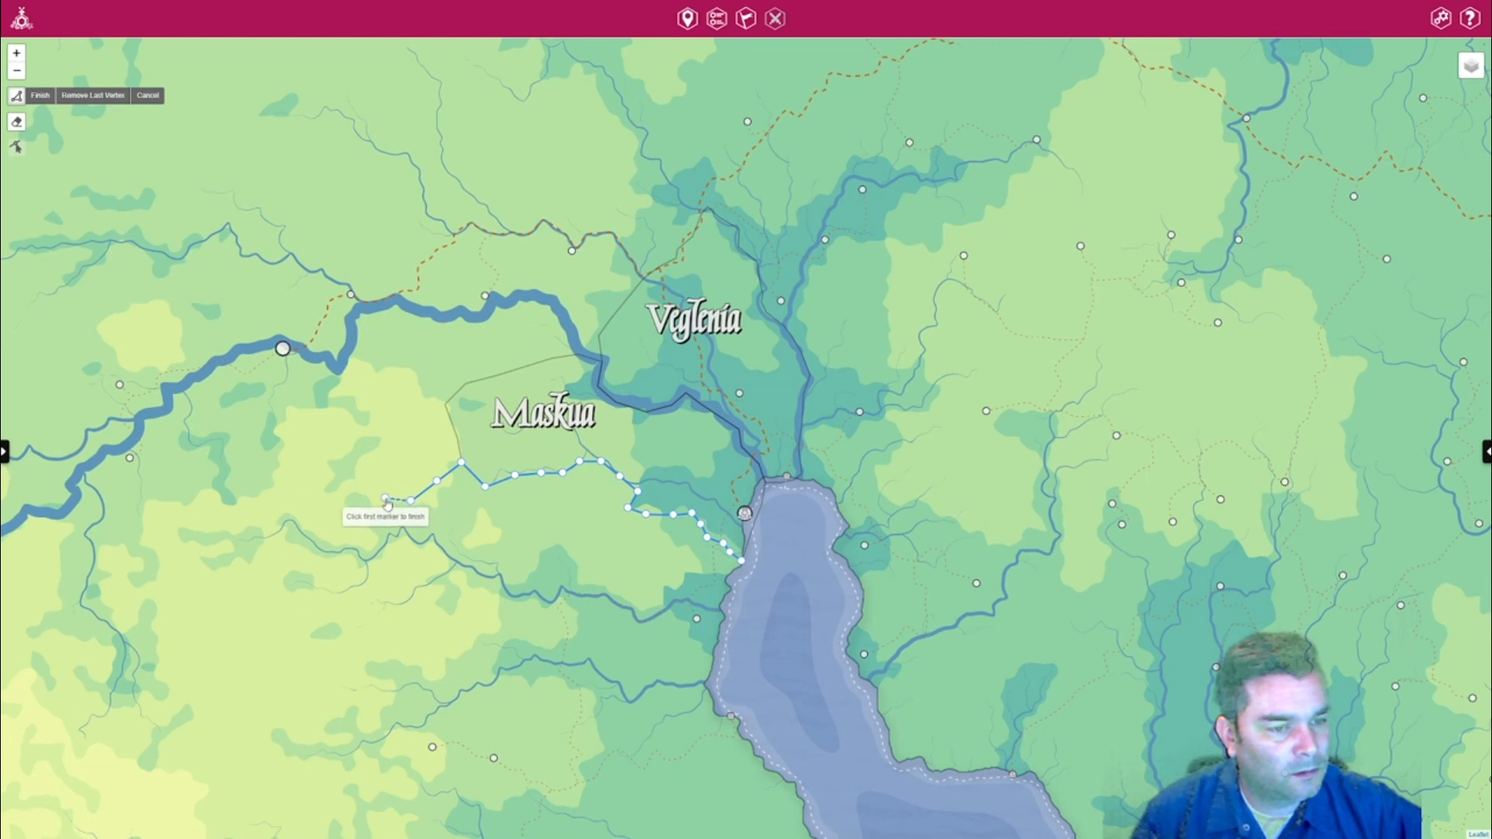
click(385, 498)
click(355, 488)
click(344, 496)
click(294, 506)
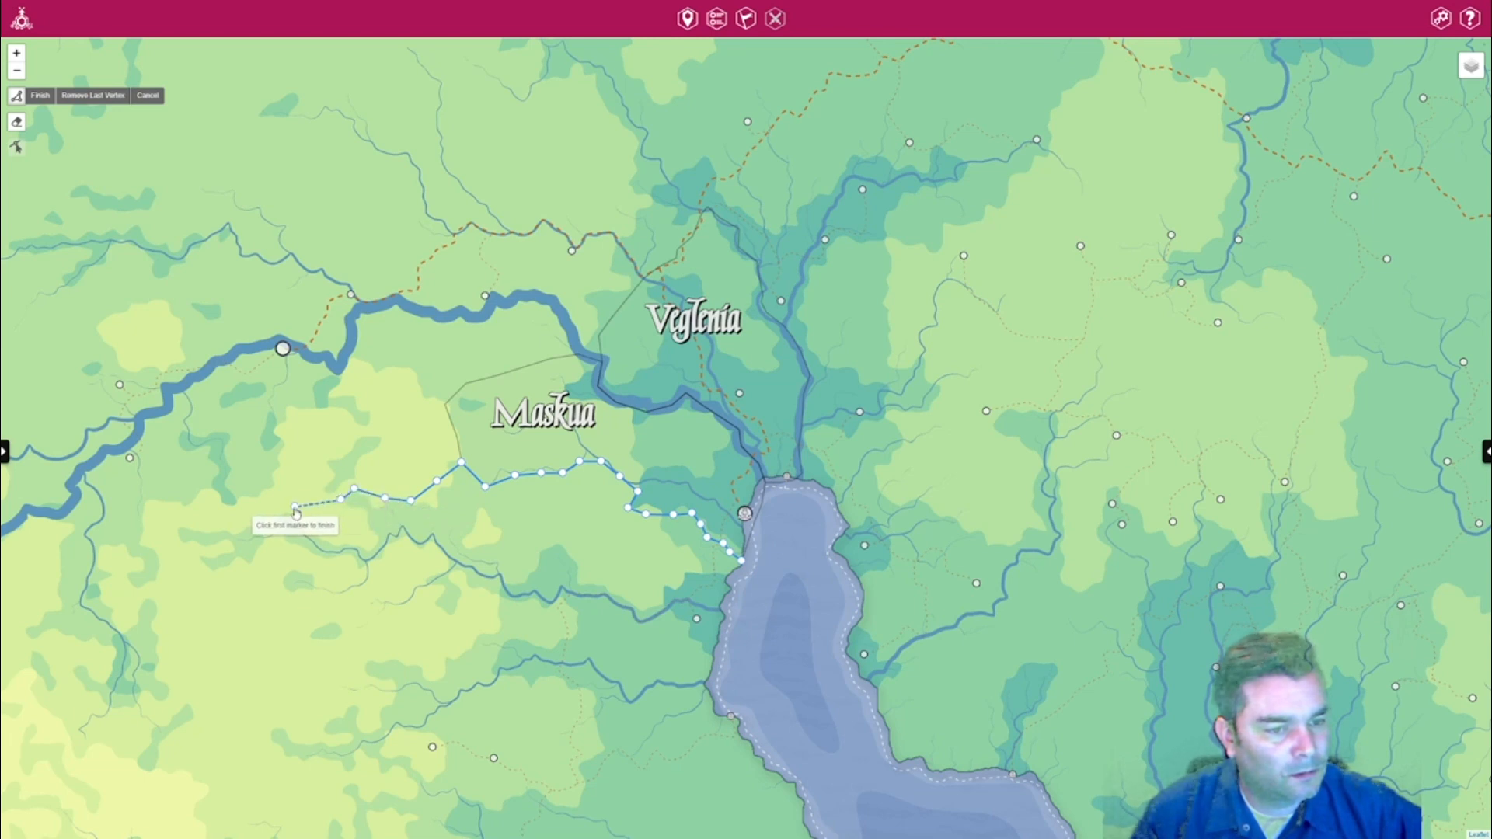
click(267, 510)
click(245, 521)
click(213, 534)
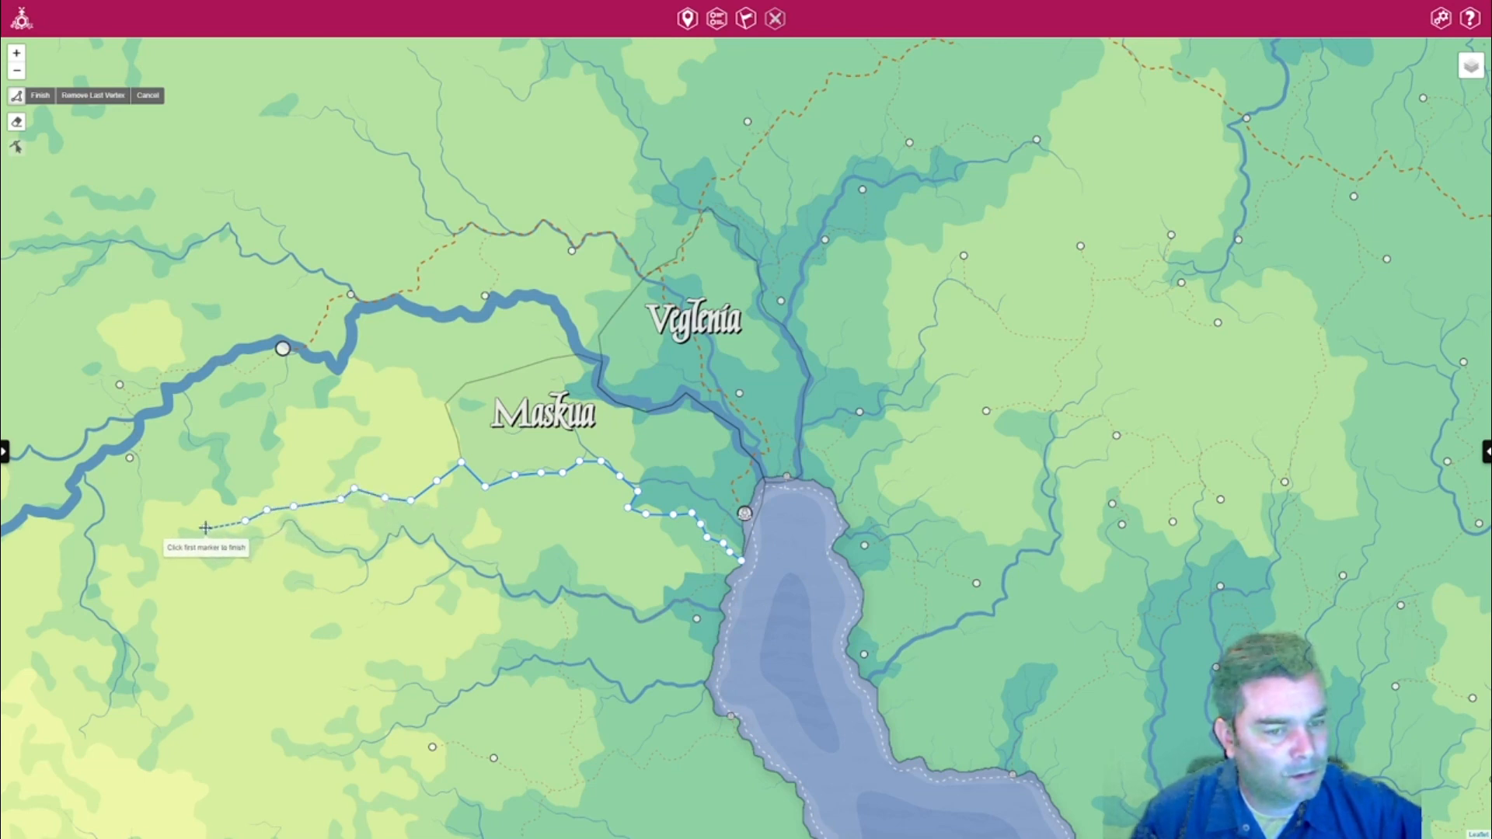
click(177, 542)
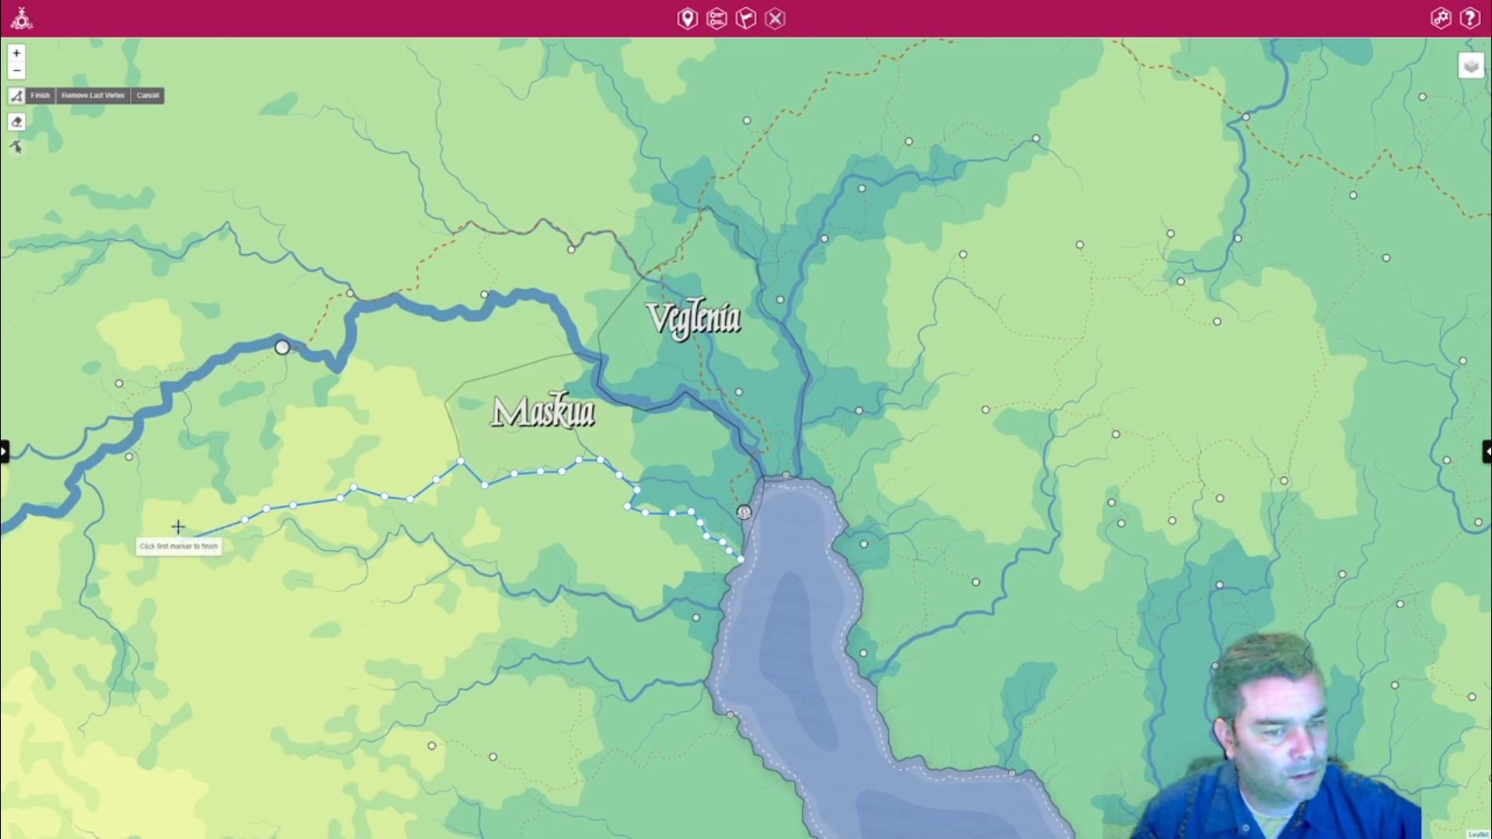
Trace Ratrea's border around its western tip and east across the pale highlands, south of the central river.
click(182, 563)
click(204, 582)
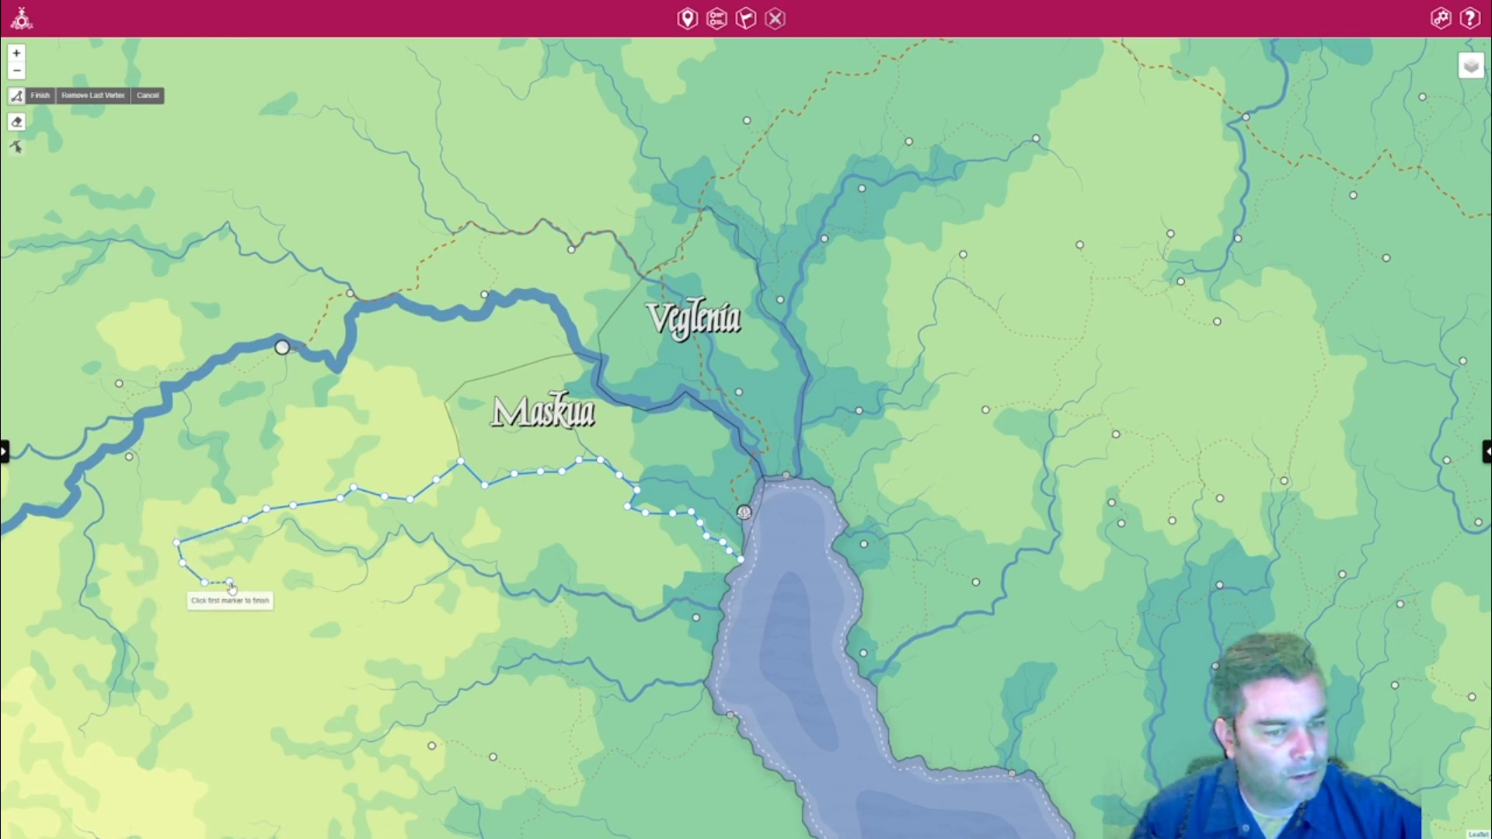
click(229, 582)
click(275, 571)
click(280, 596)
click(303, 598)
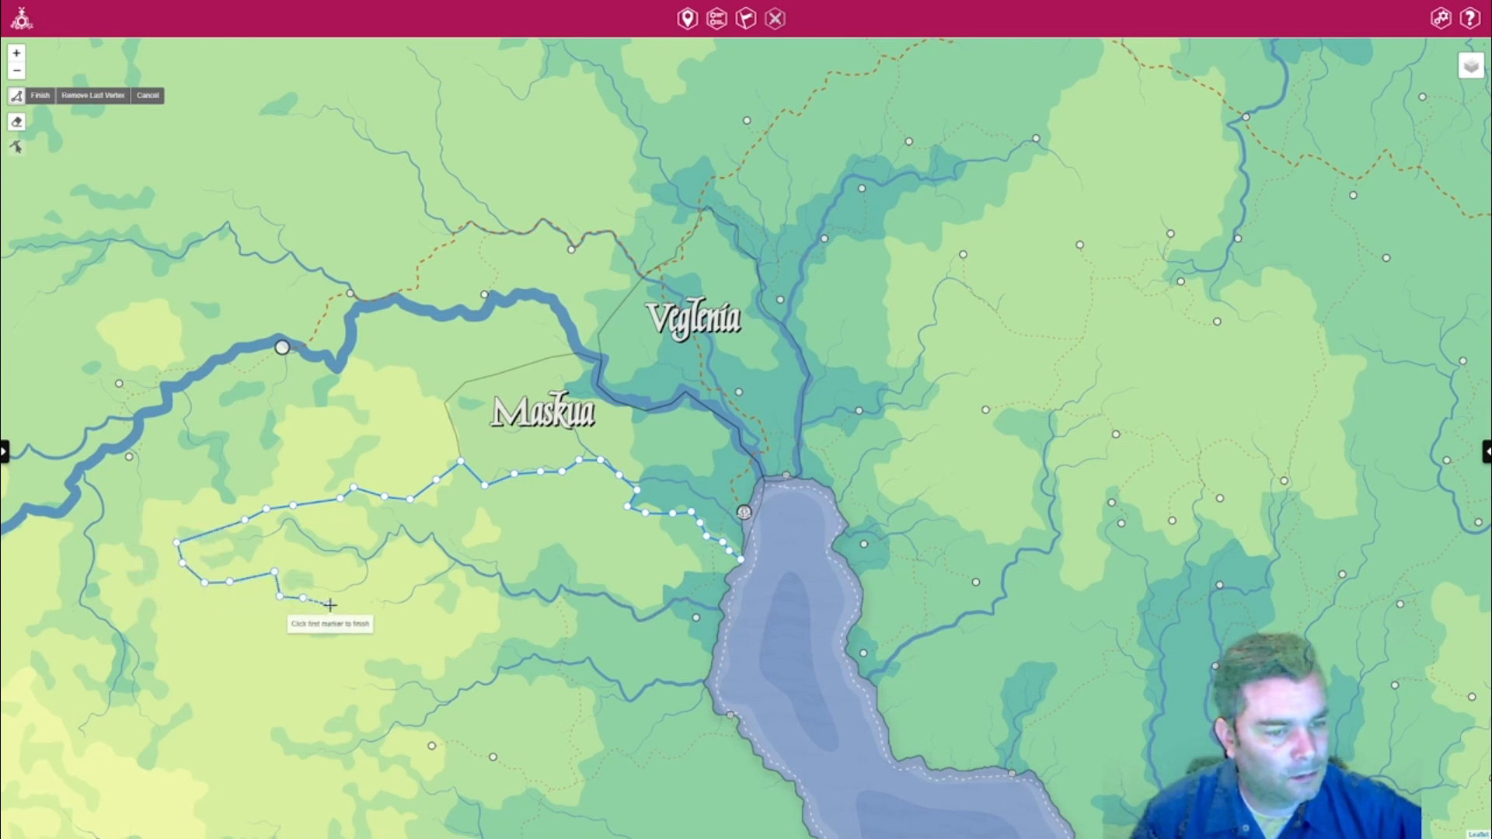
click(330, 604)
click(363, 610)
click(410, 627)
click(427, 620)
click(470, 617)
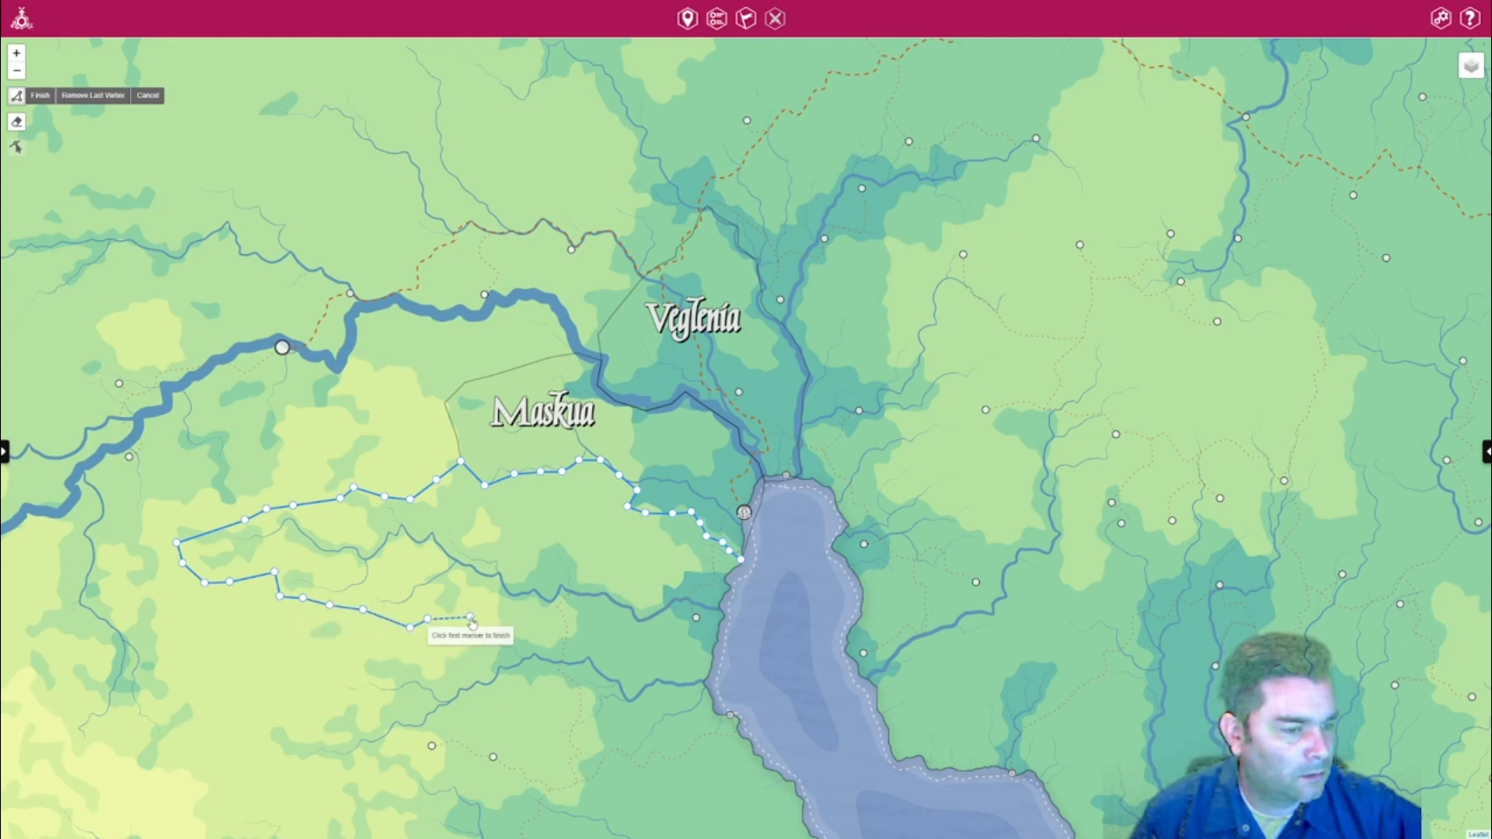
Continue Ratrea's southern border east between the two rivers to just short of the inlet's western shore.
click(488, 605)
click(511, 616)
click(540, 619)
click(597, 622)
click(609, 631)
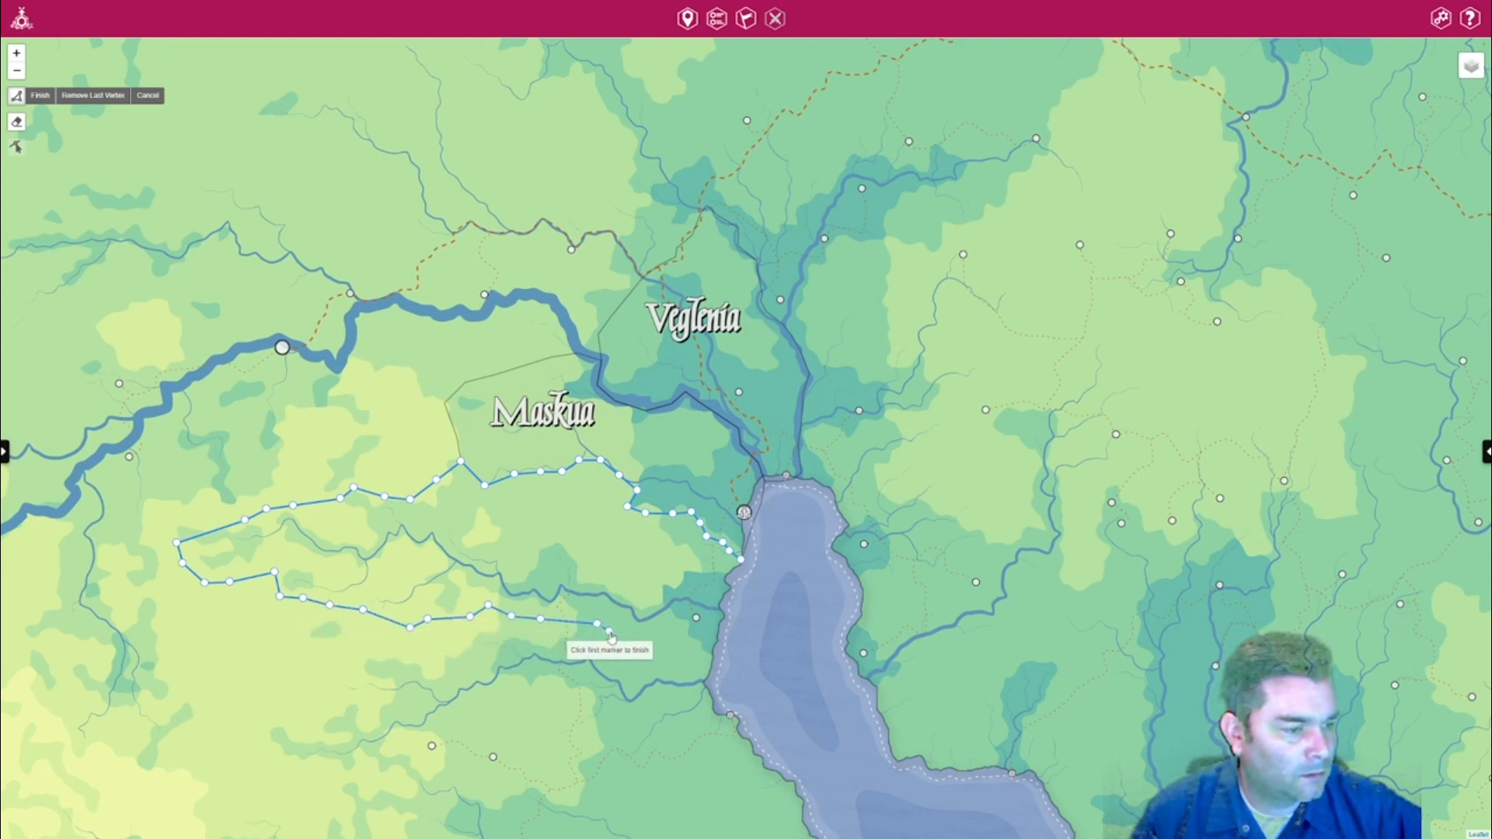
click(637, 637)
click(659, 639)
click(677, 641)
click(692, 643)
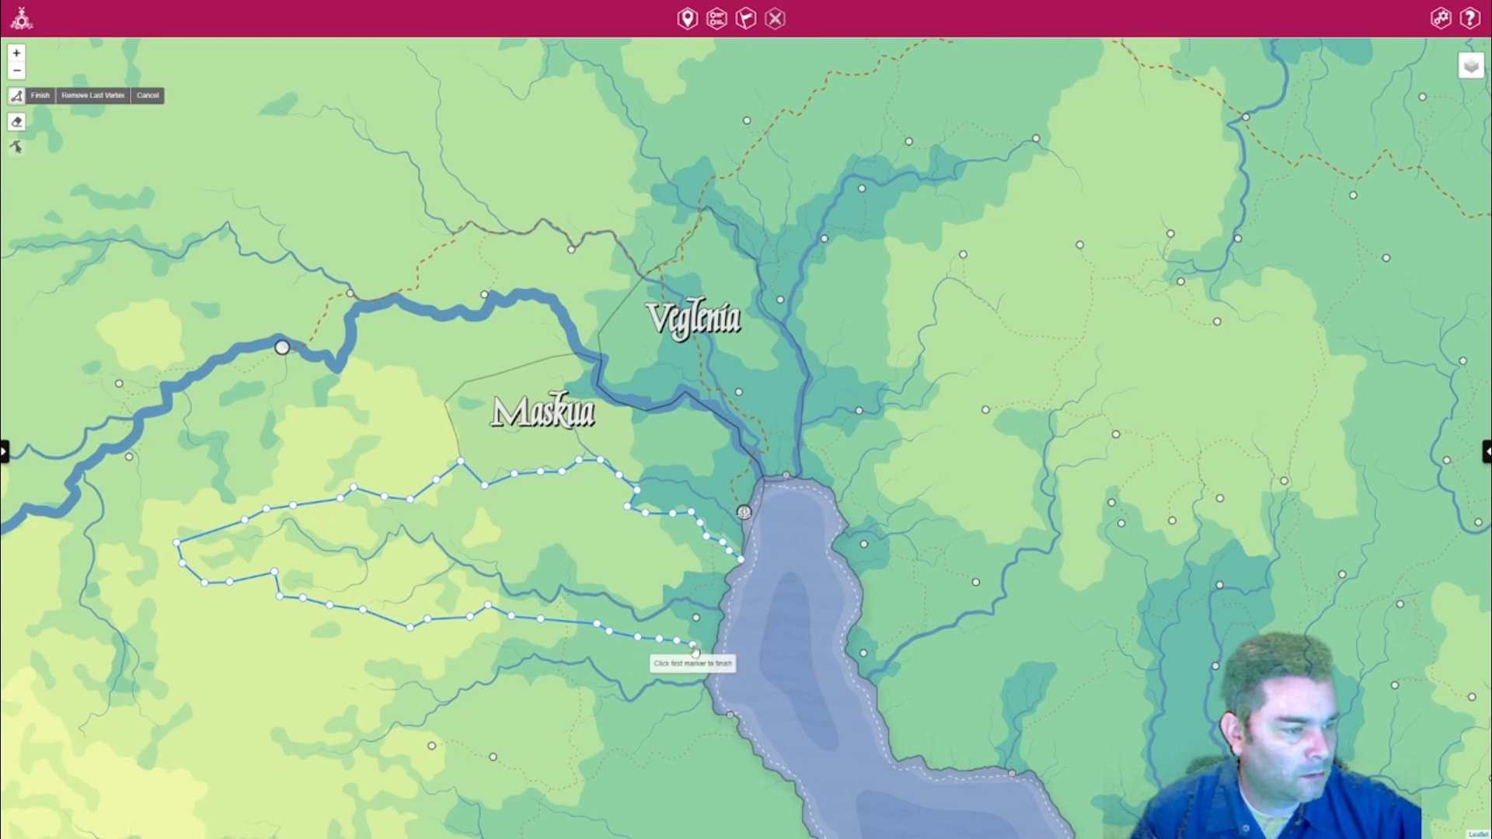
Run Ratrea's border to the inlet and north along its western shore to the starting point, closing the outline.
click(706, 642)
click(724, 637)
click(732, 621)
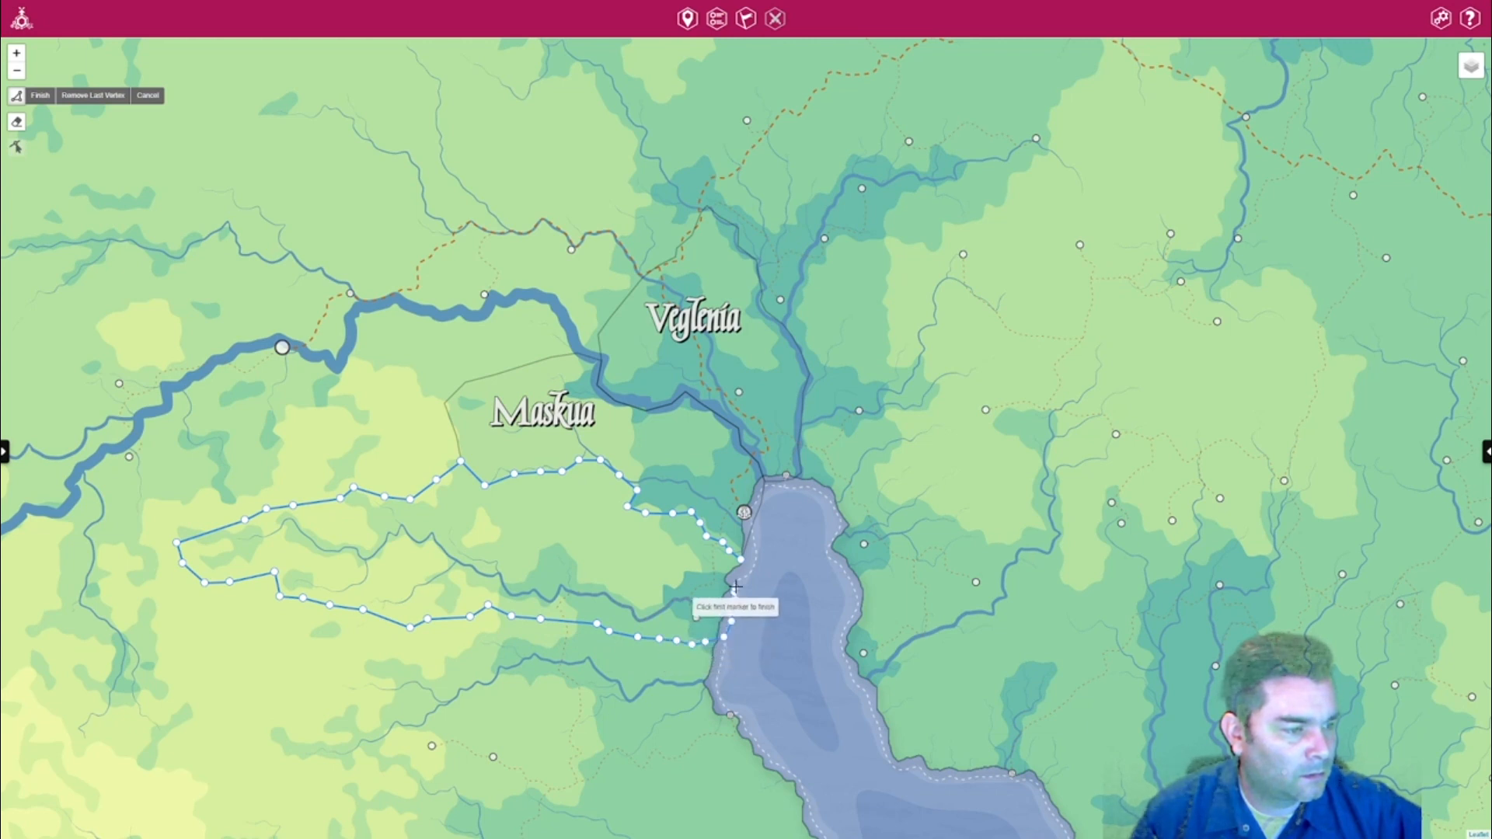
click(733, 592)
click(744, 570)
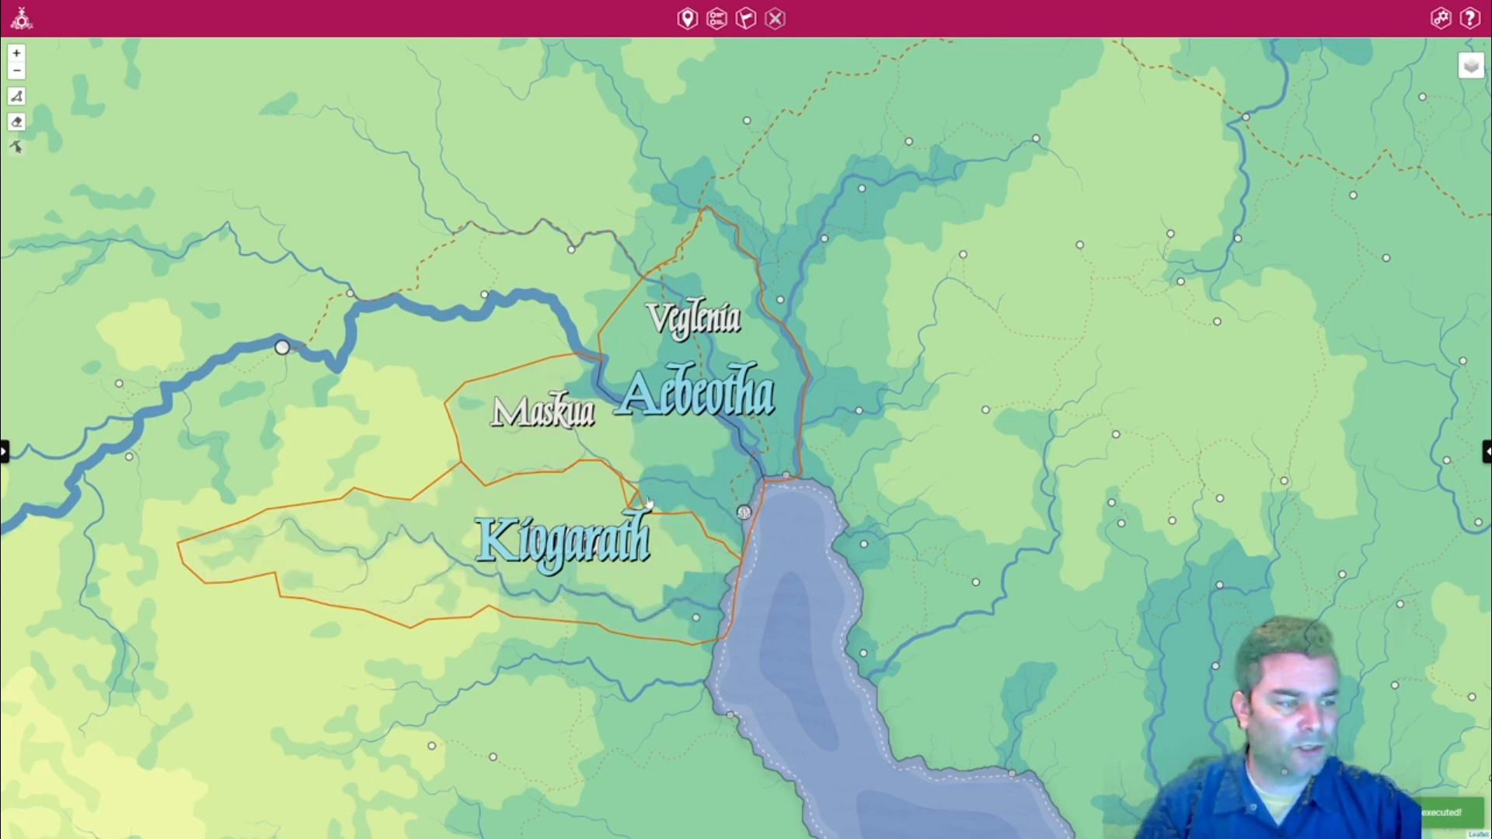
View the Maskua county up close with its details, then hide the side panel.
scroll(649, 504, up, 3)
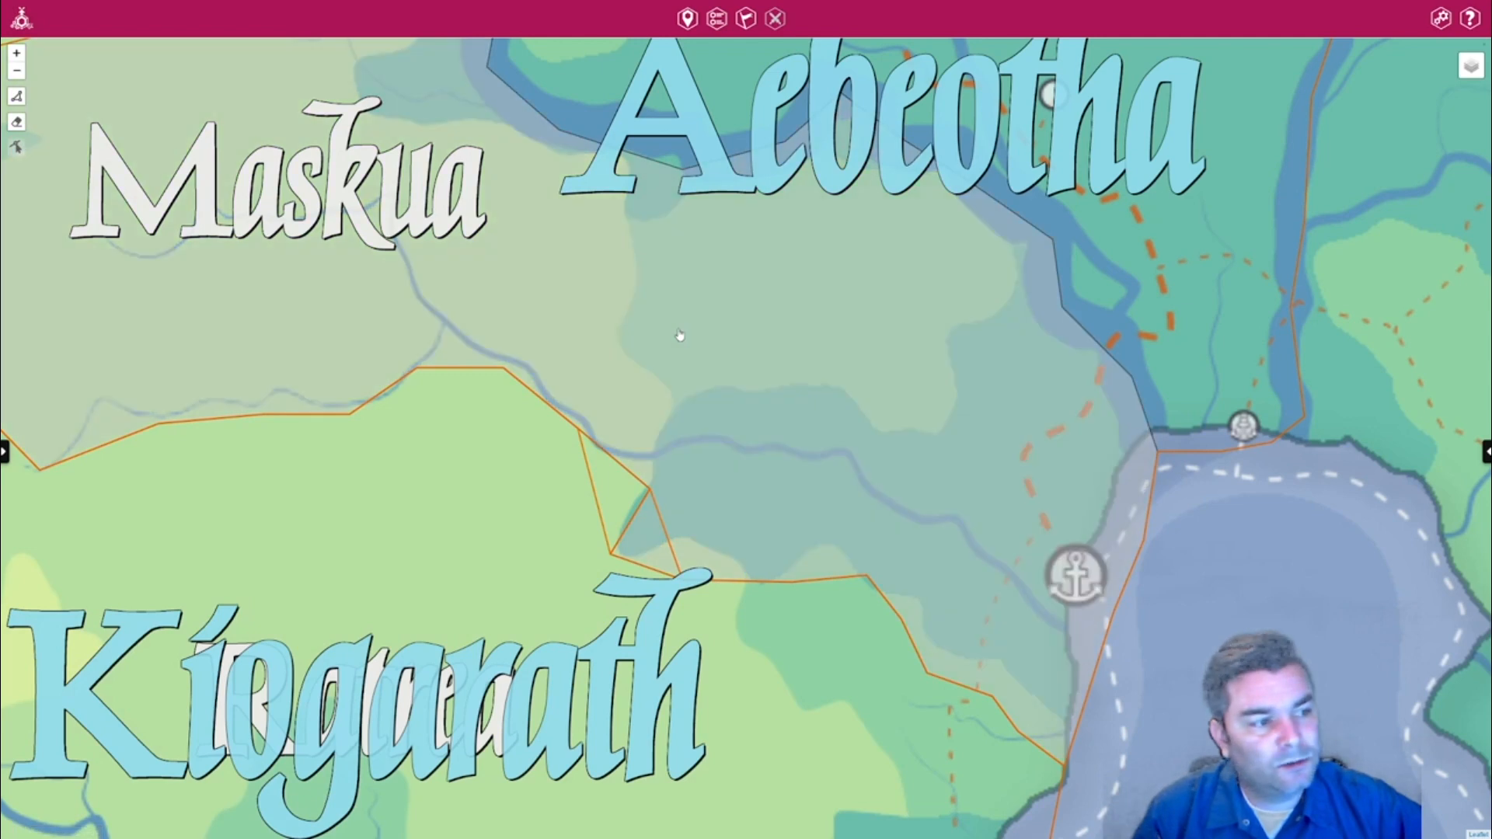
click(679, 335)
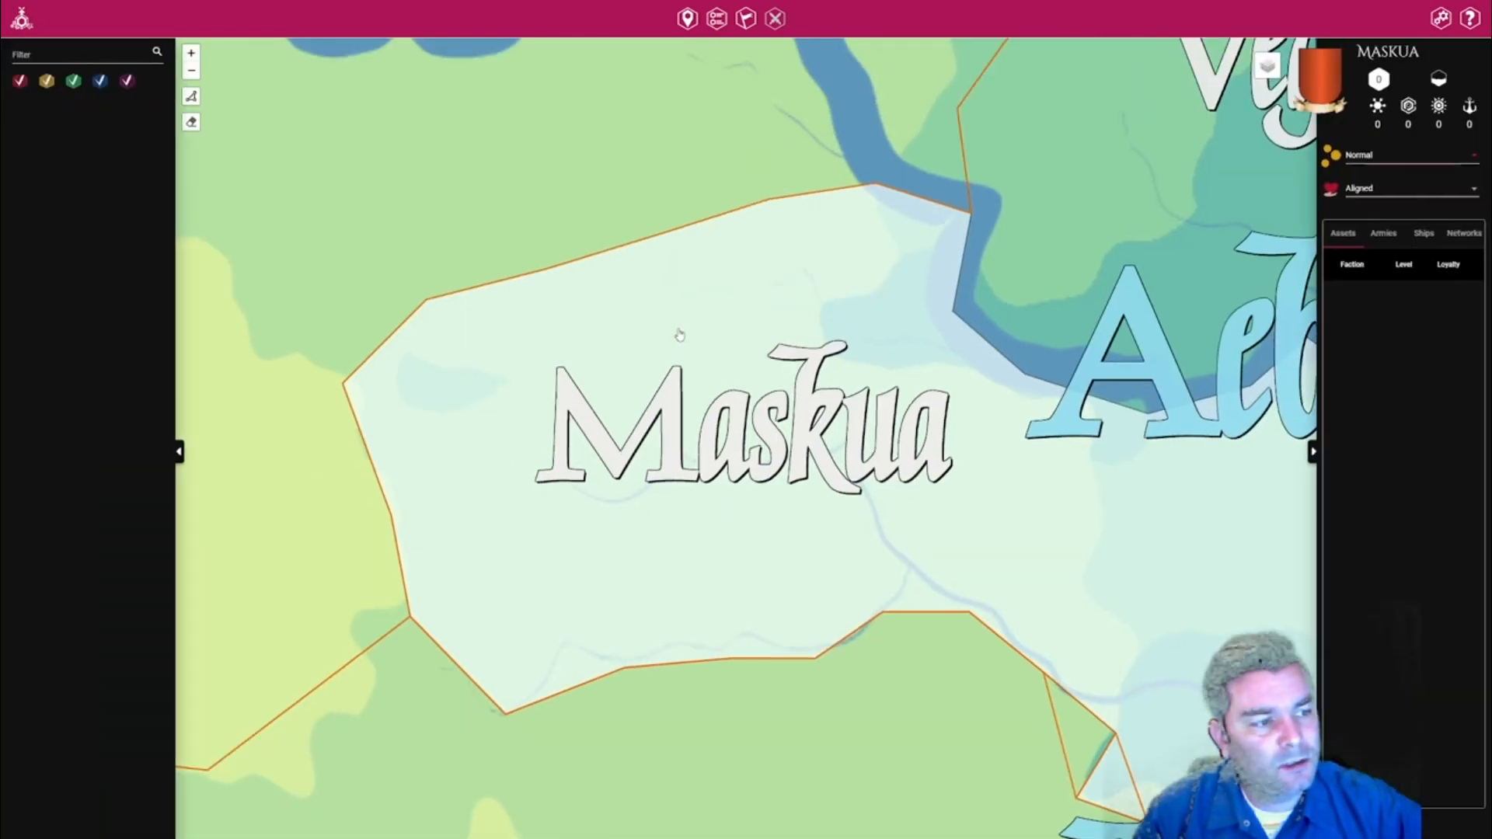
click(179, 452)
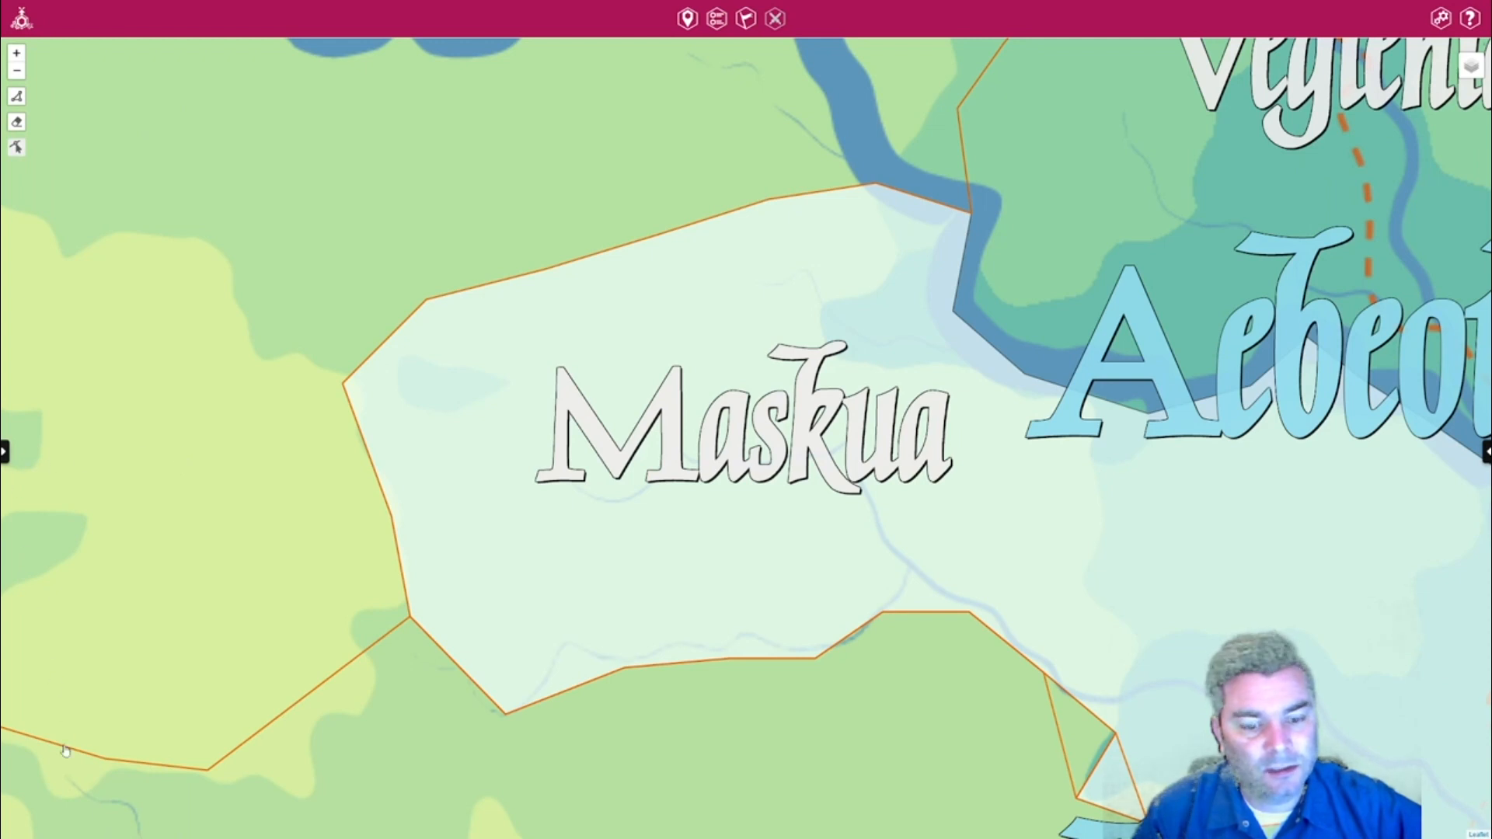
Reshape Ratrea's northern border so it follows Maskua's southern border, and save the boundary changes.
click(17, 150)
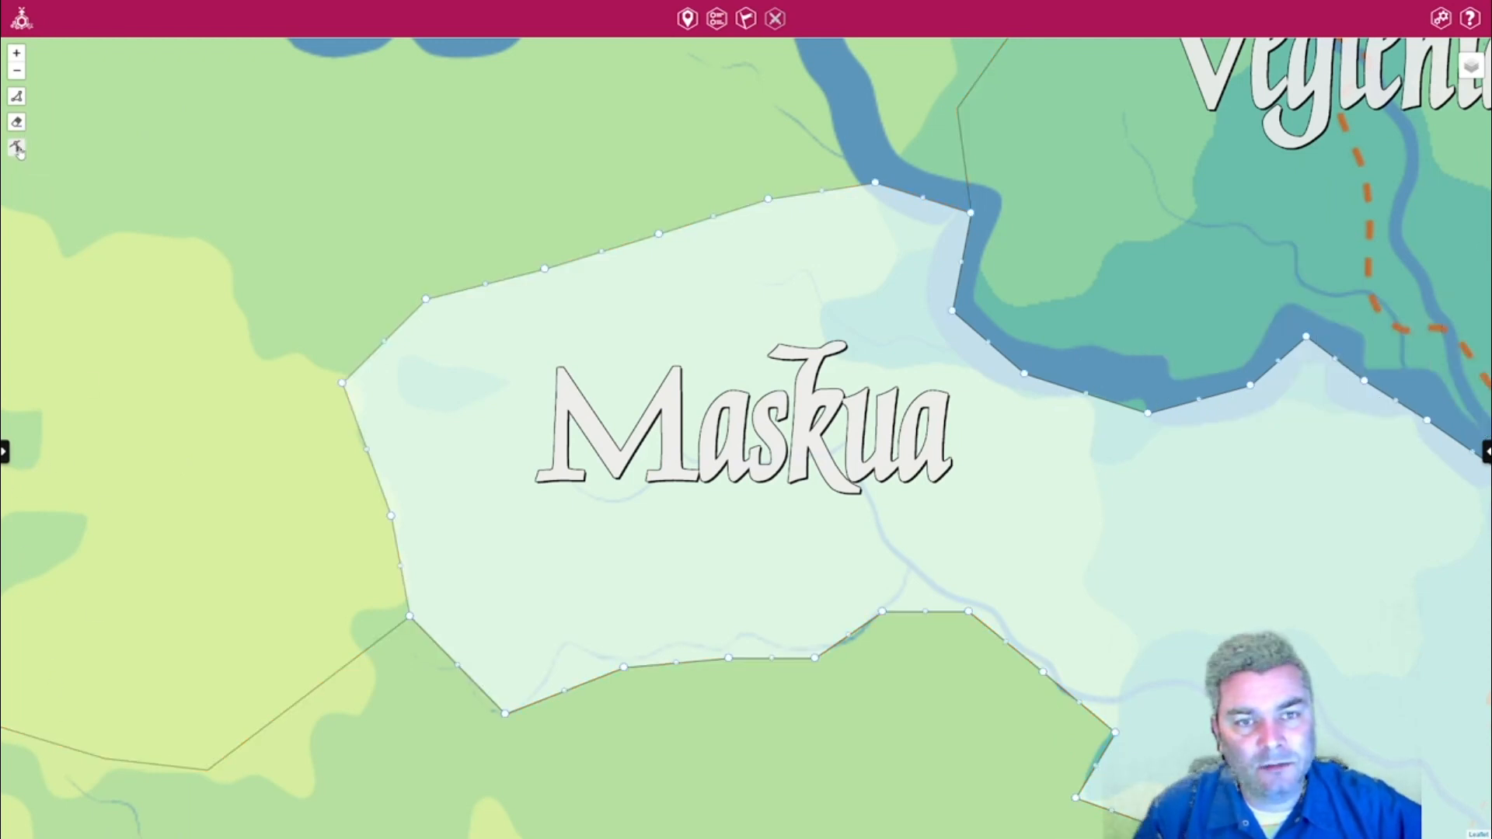
click(675, 521)
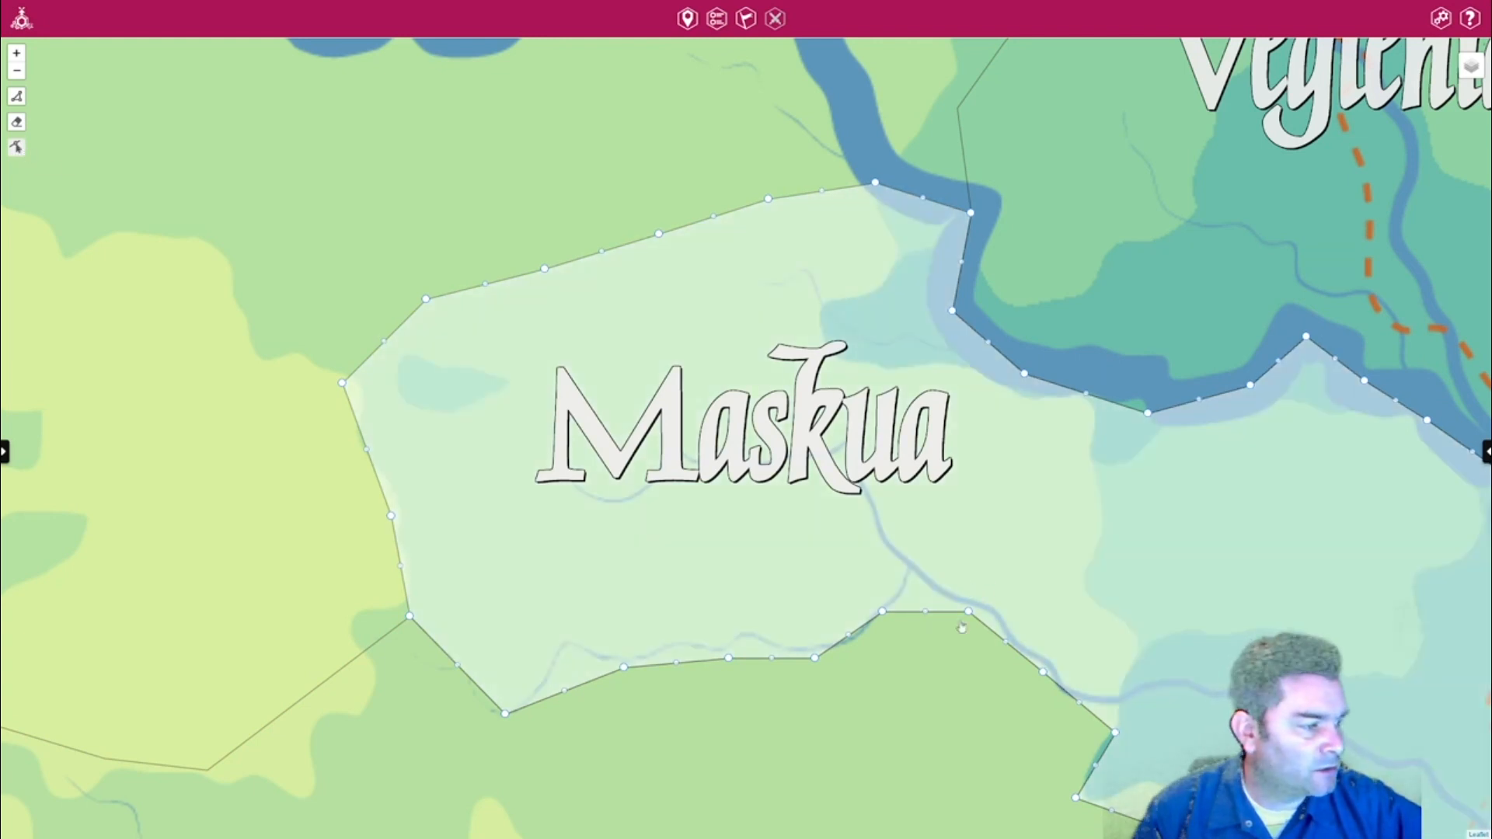
drag(955, 679, 572, 373)
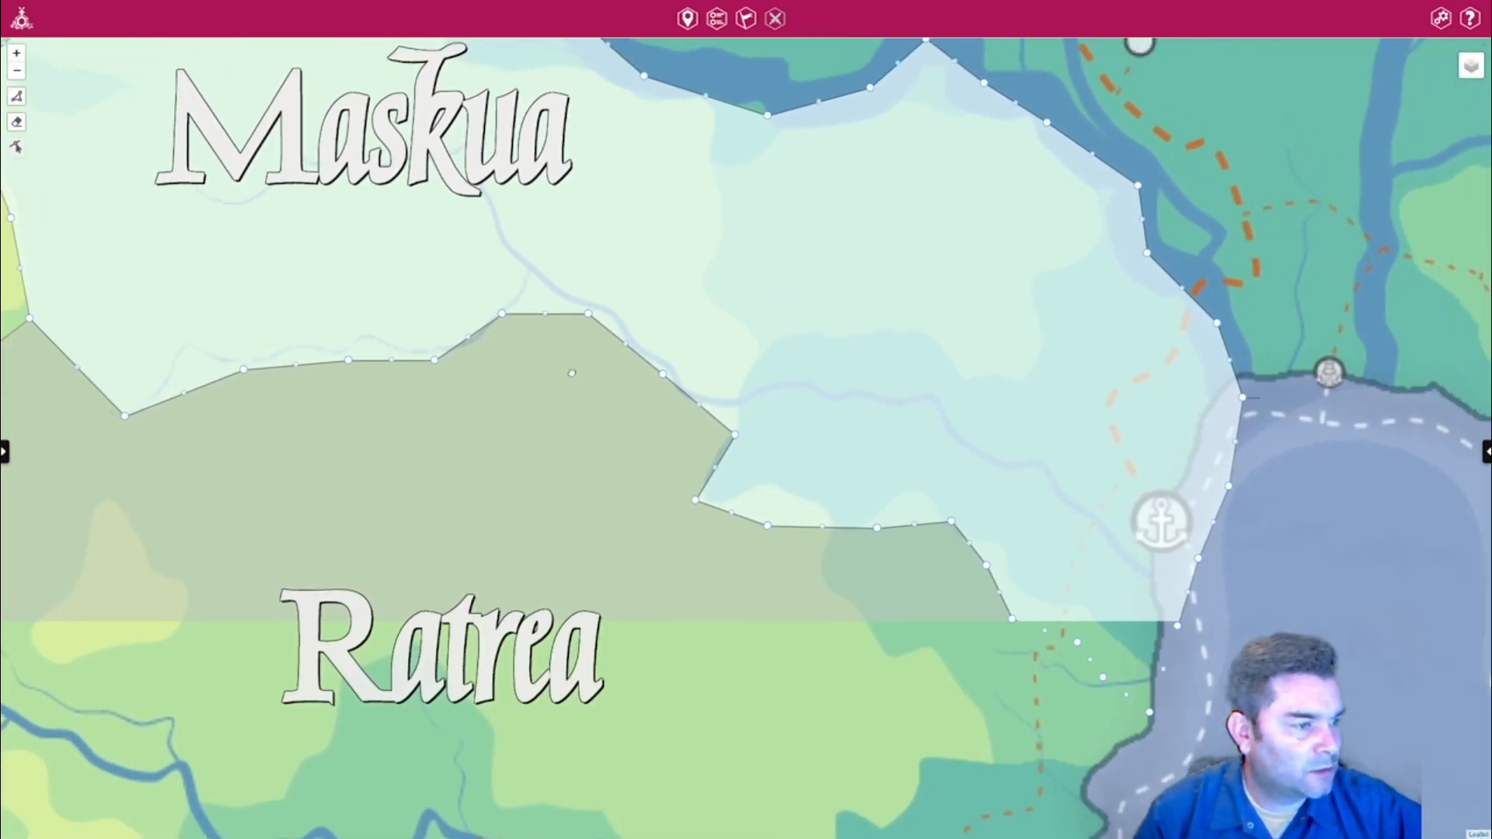
drag(737, 440, 699, 439)
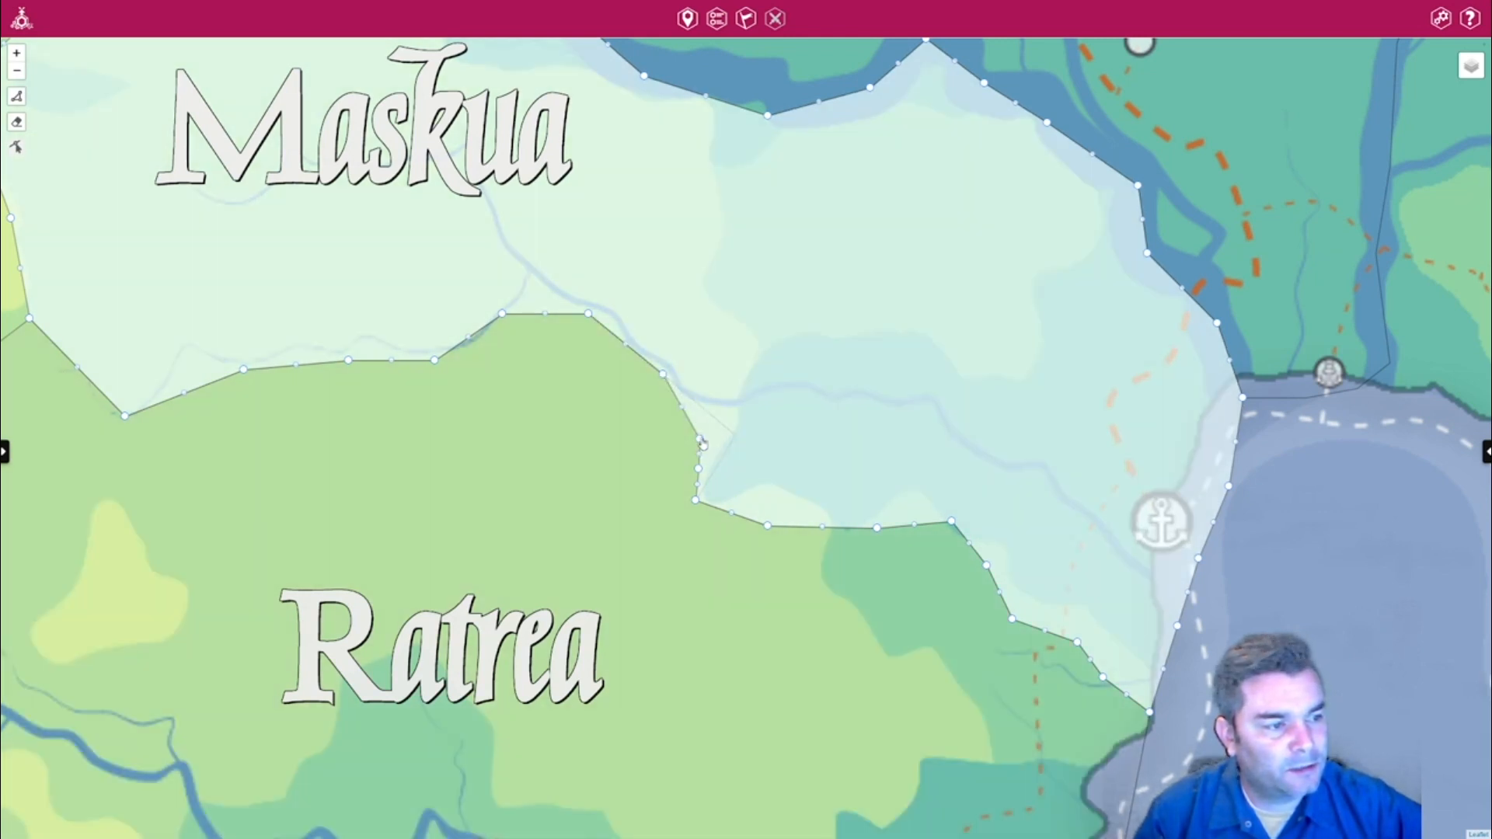
drag(699, 439, 715, 471)
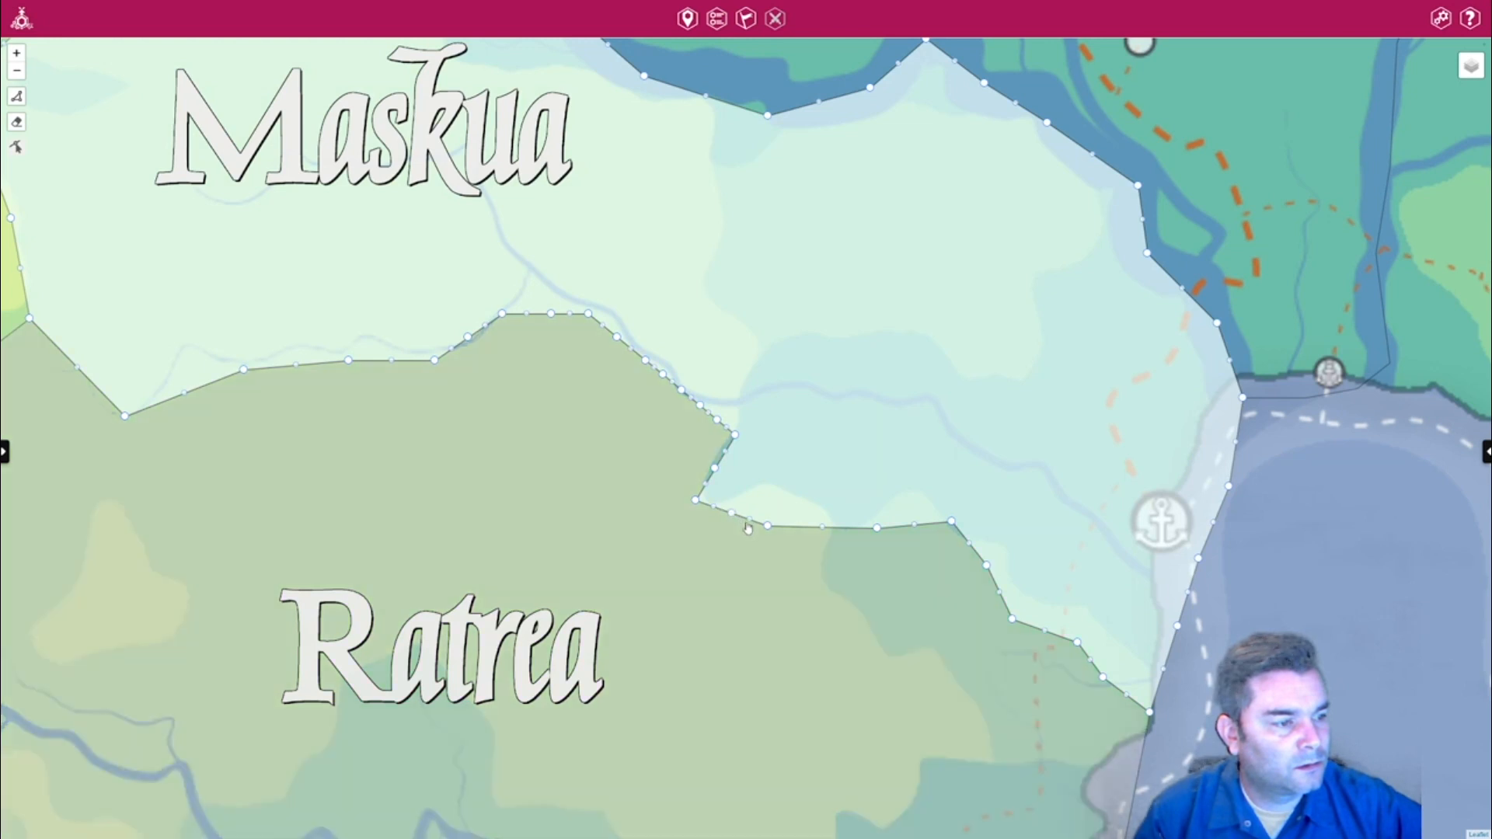
click(822, 529)
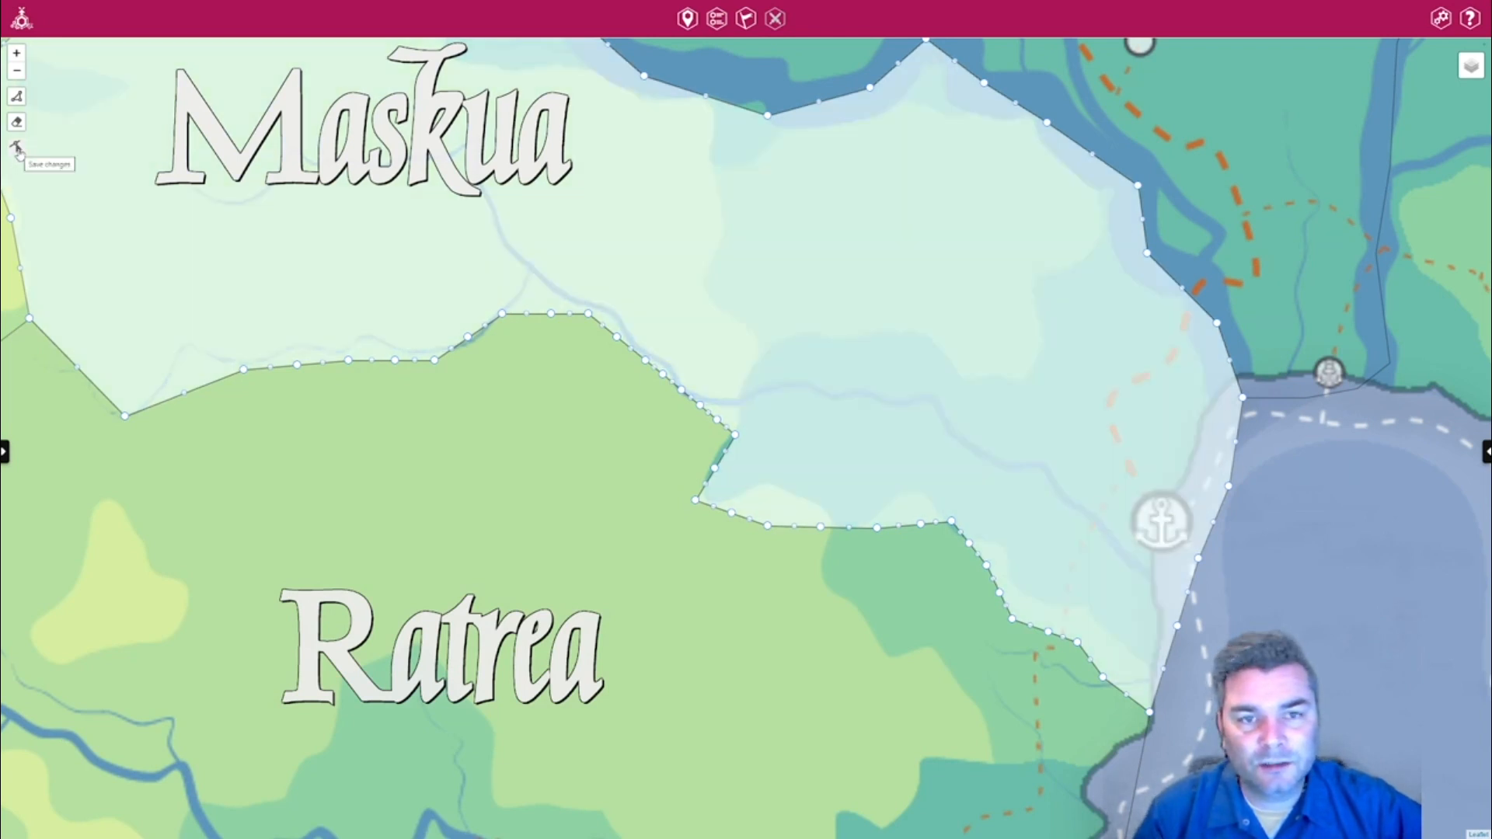
click(17, 149)
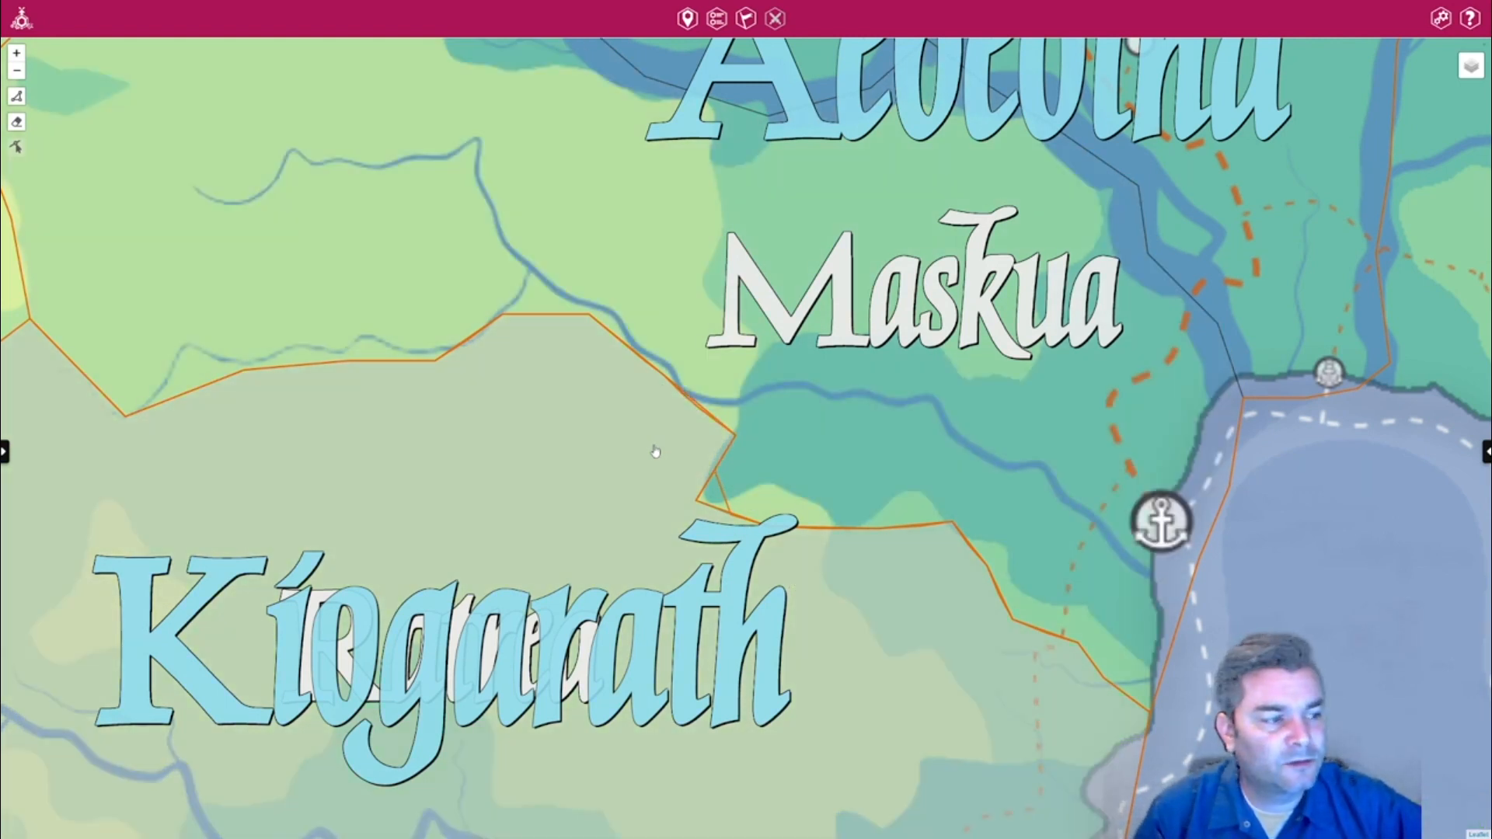
Review the county outlines on the map and Maskua's county record.
scroll(647, 485, down, 2)
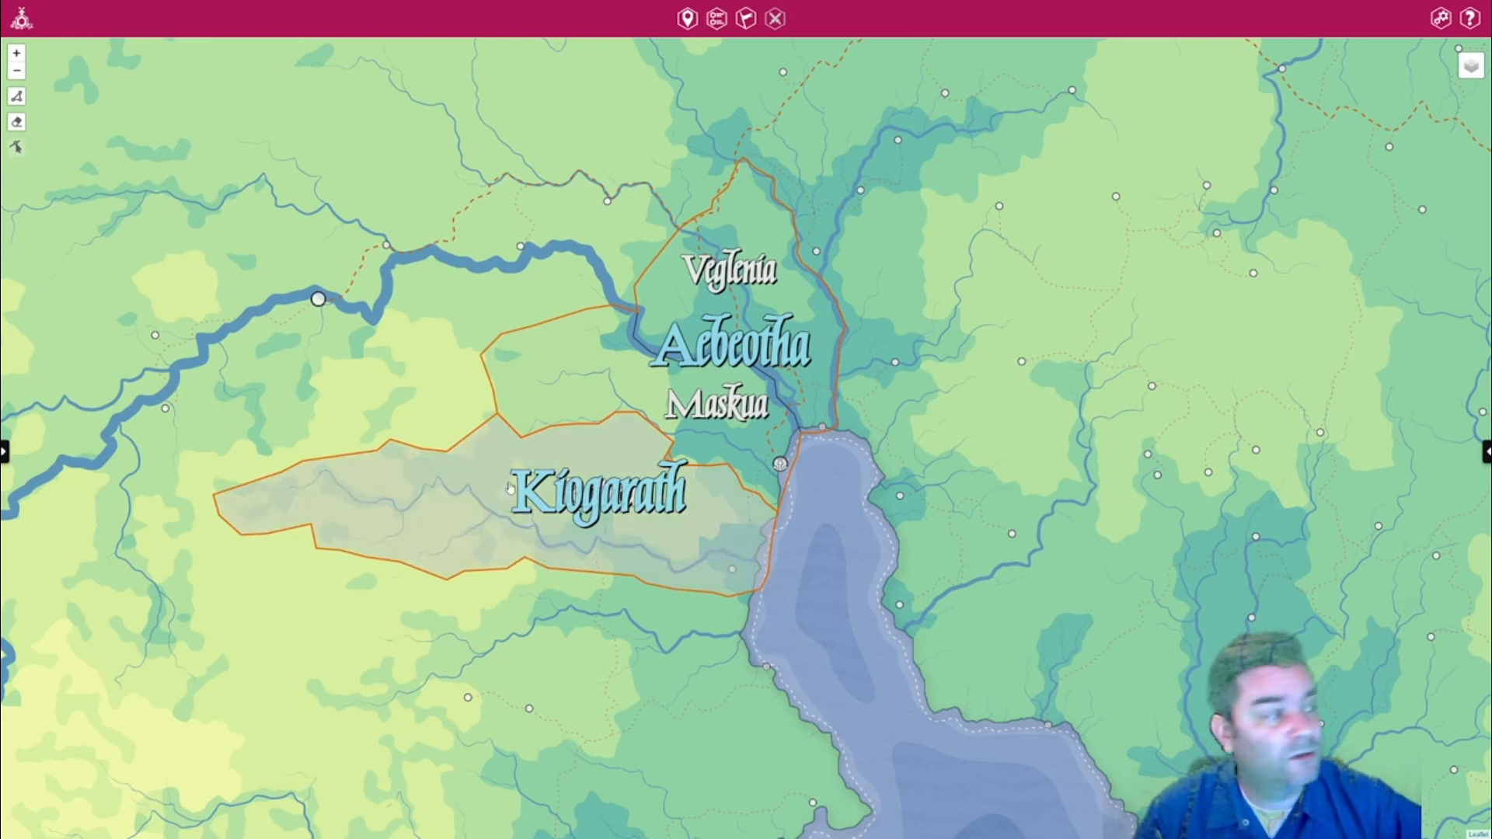
click(1443, 22)
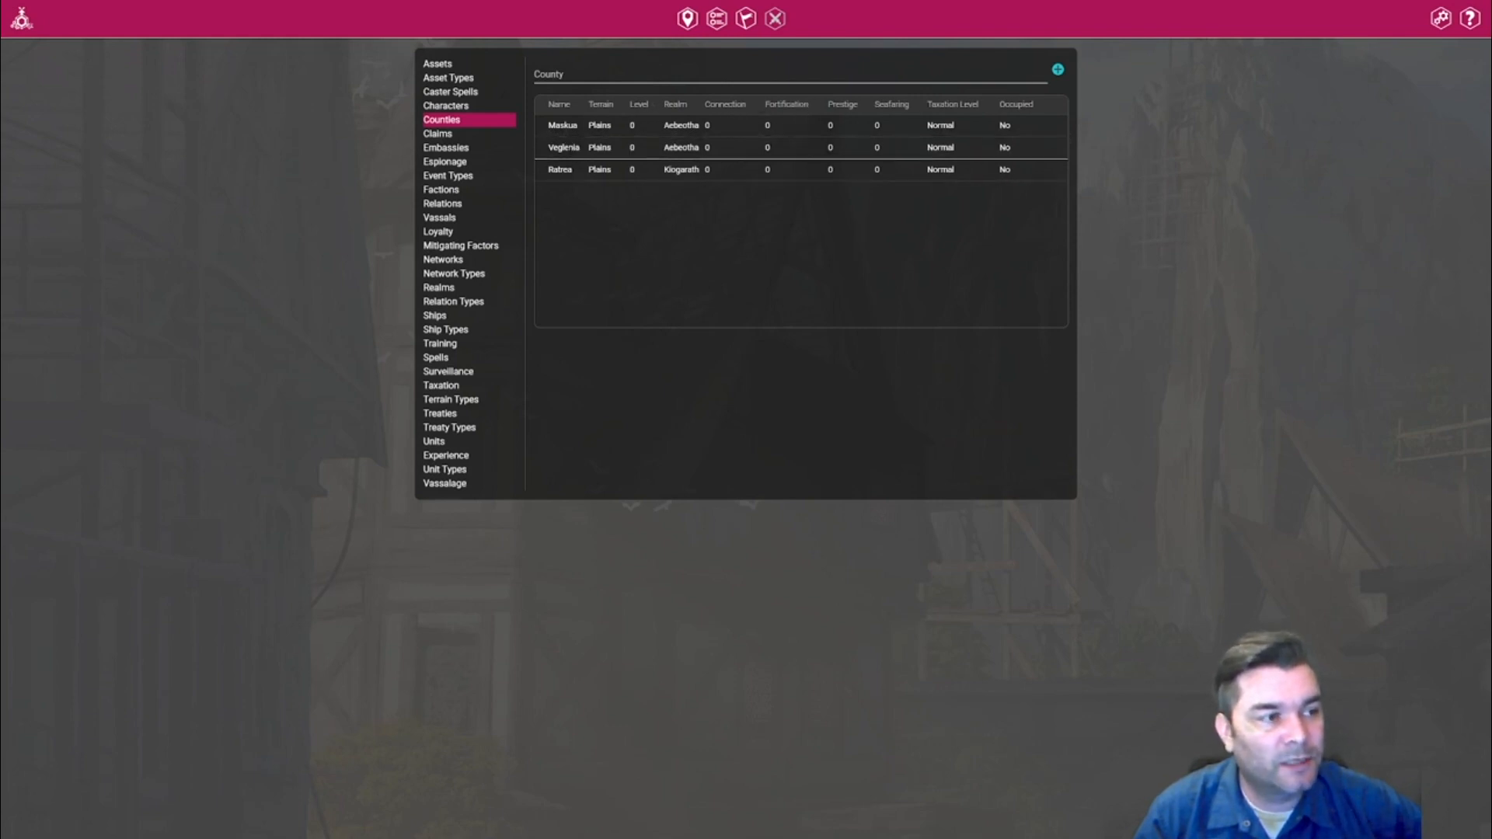
click(645, 126)
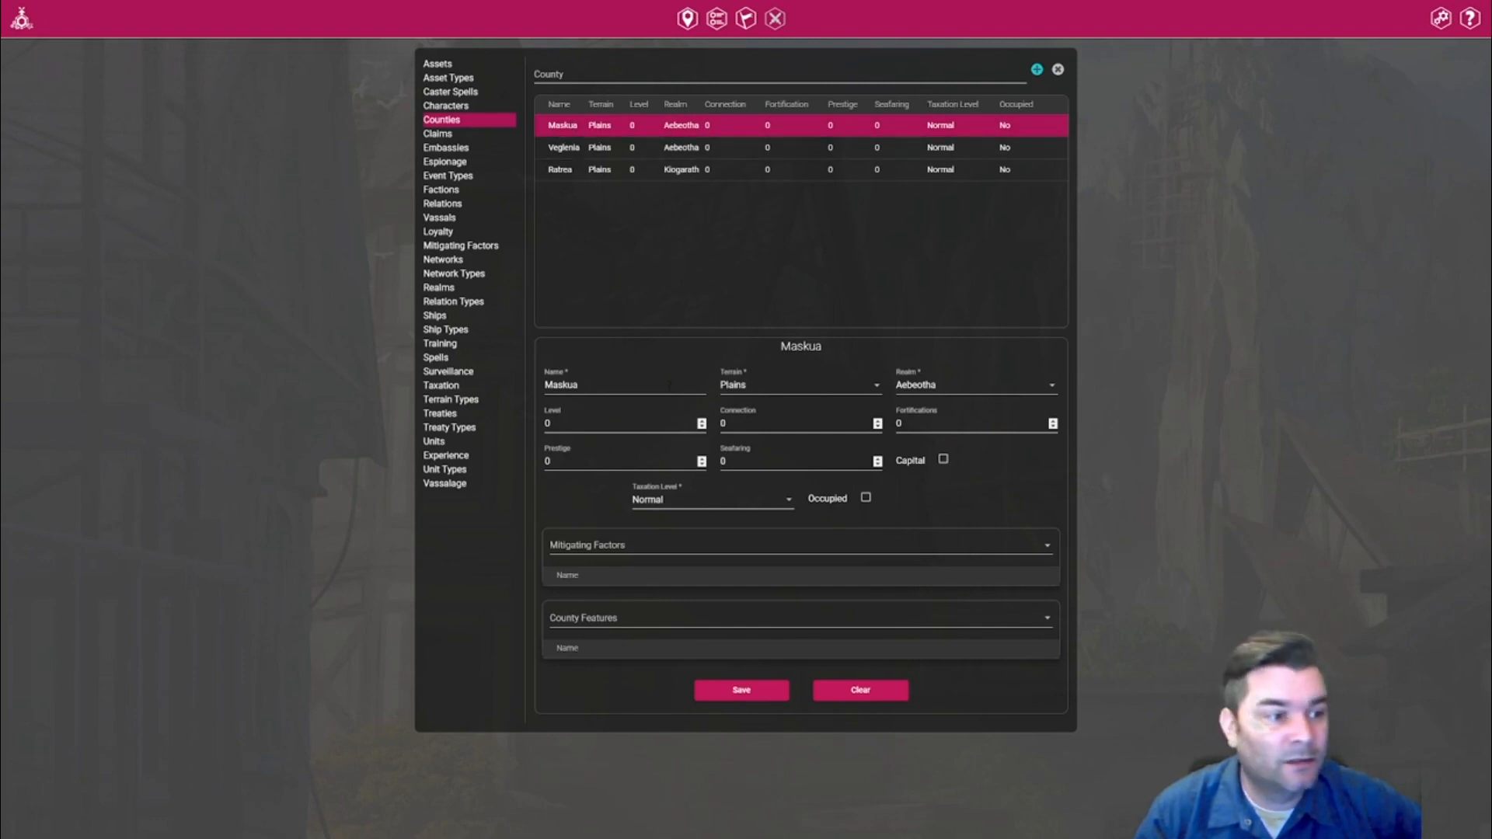
click(688, 19)
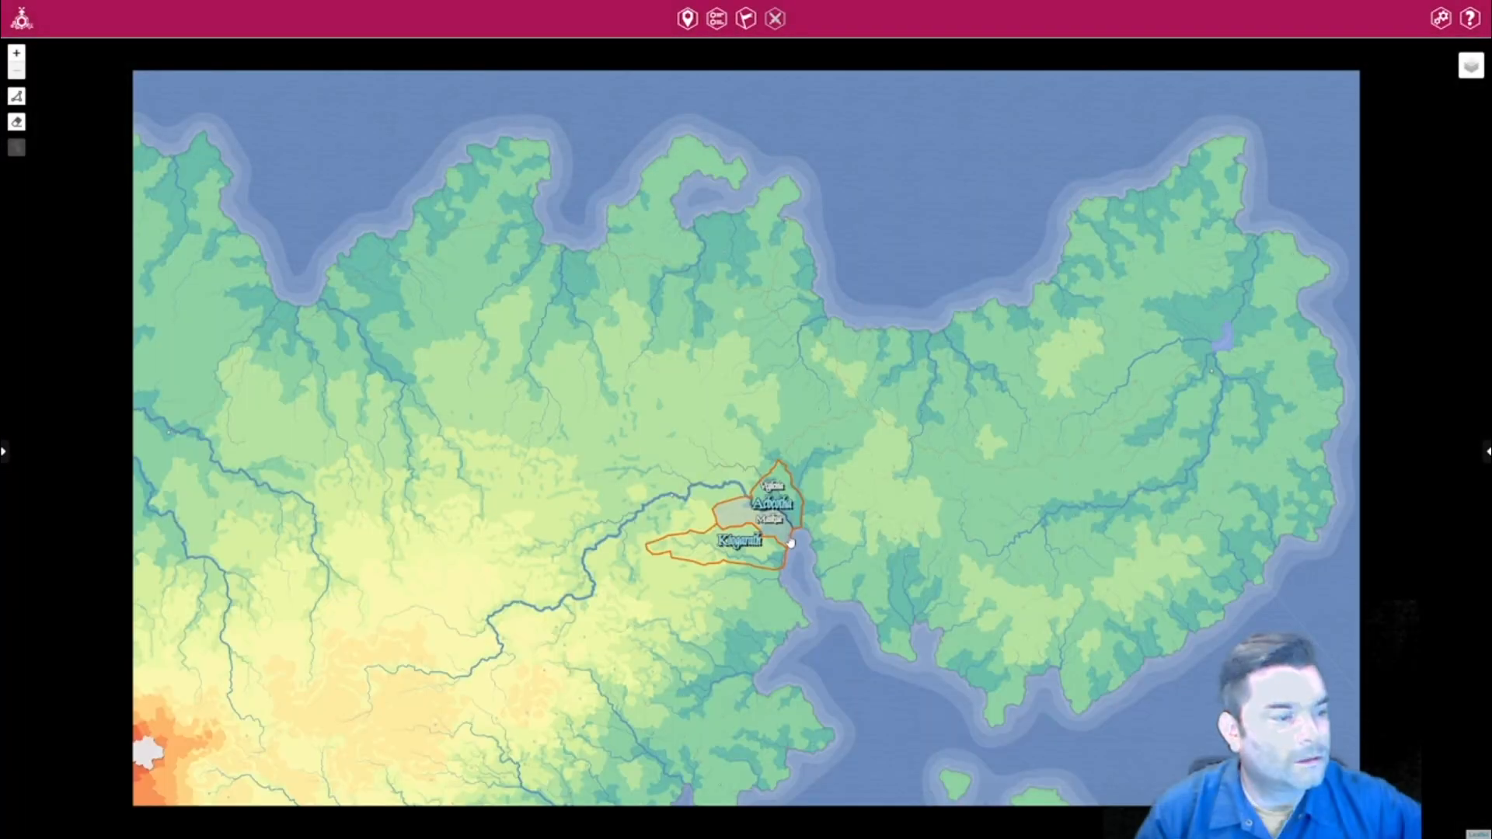
scroll(790, 541, up, 5)
scroll(790, 542, down, 3)
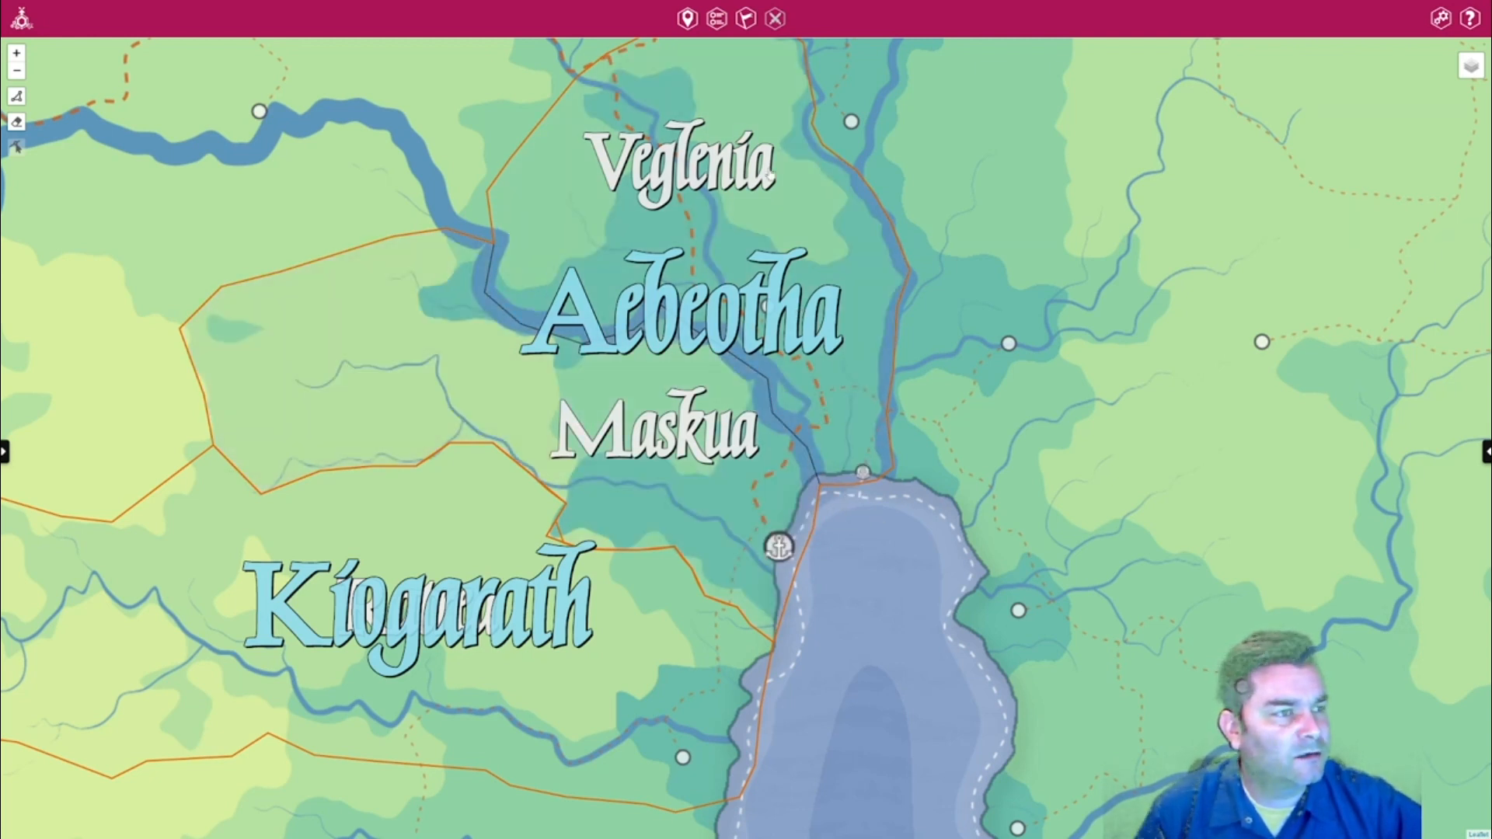
Set the Maskua county's terrain to Swamps in its county record.
click(1441, 18)
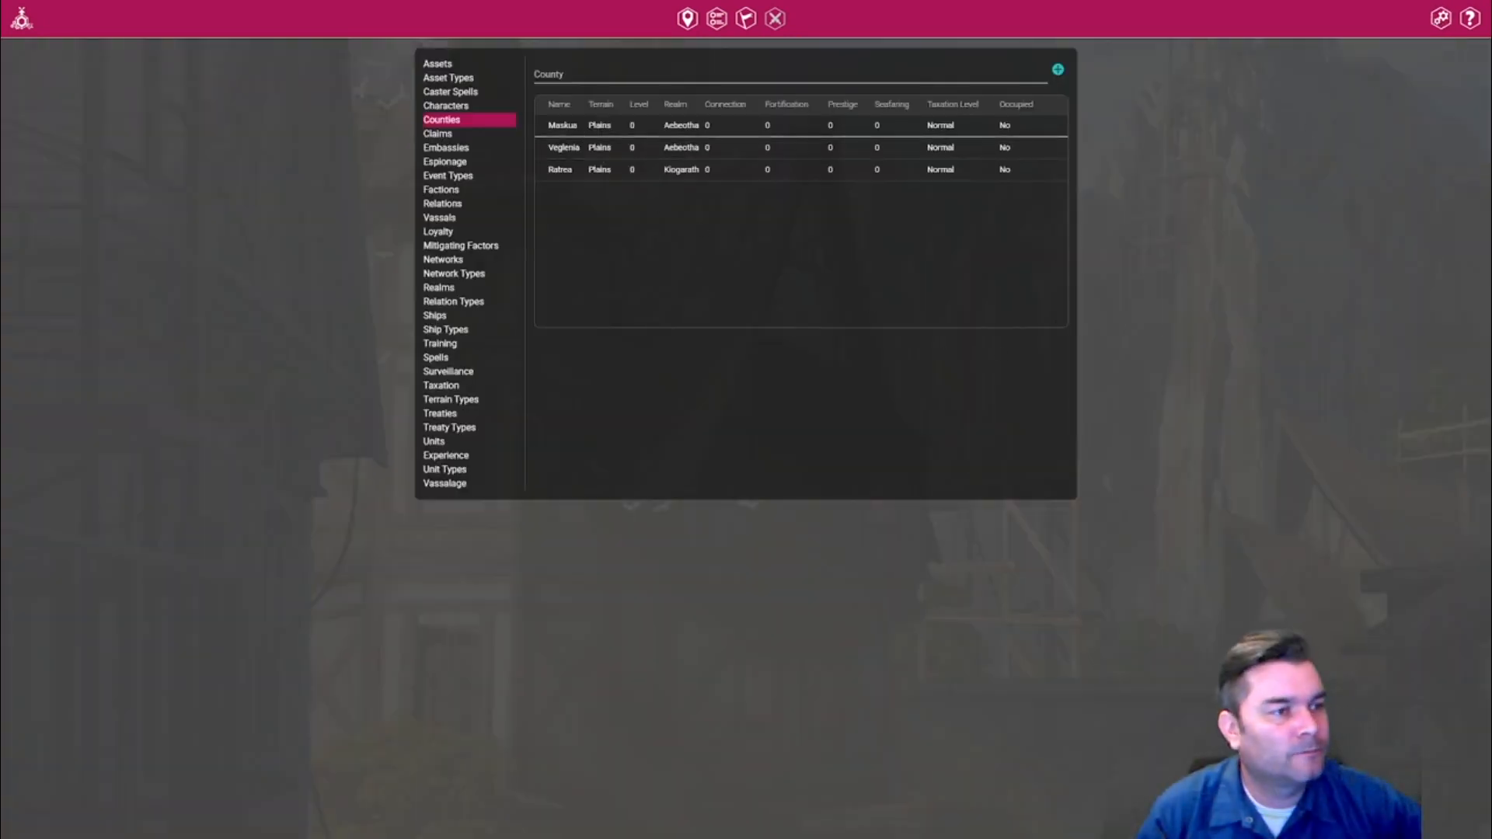
click(731, 127)
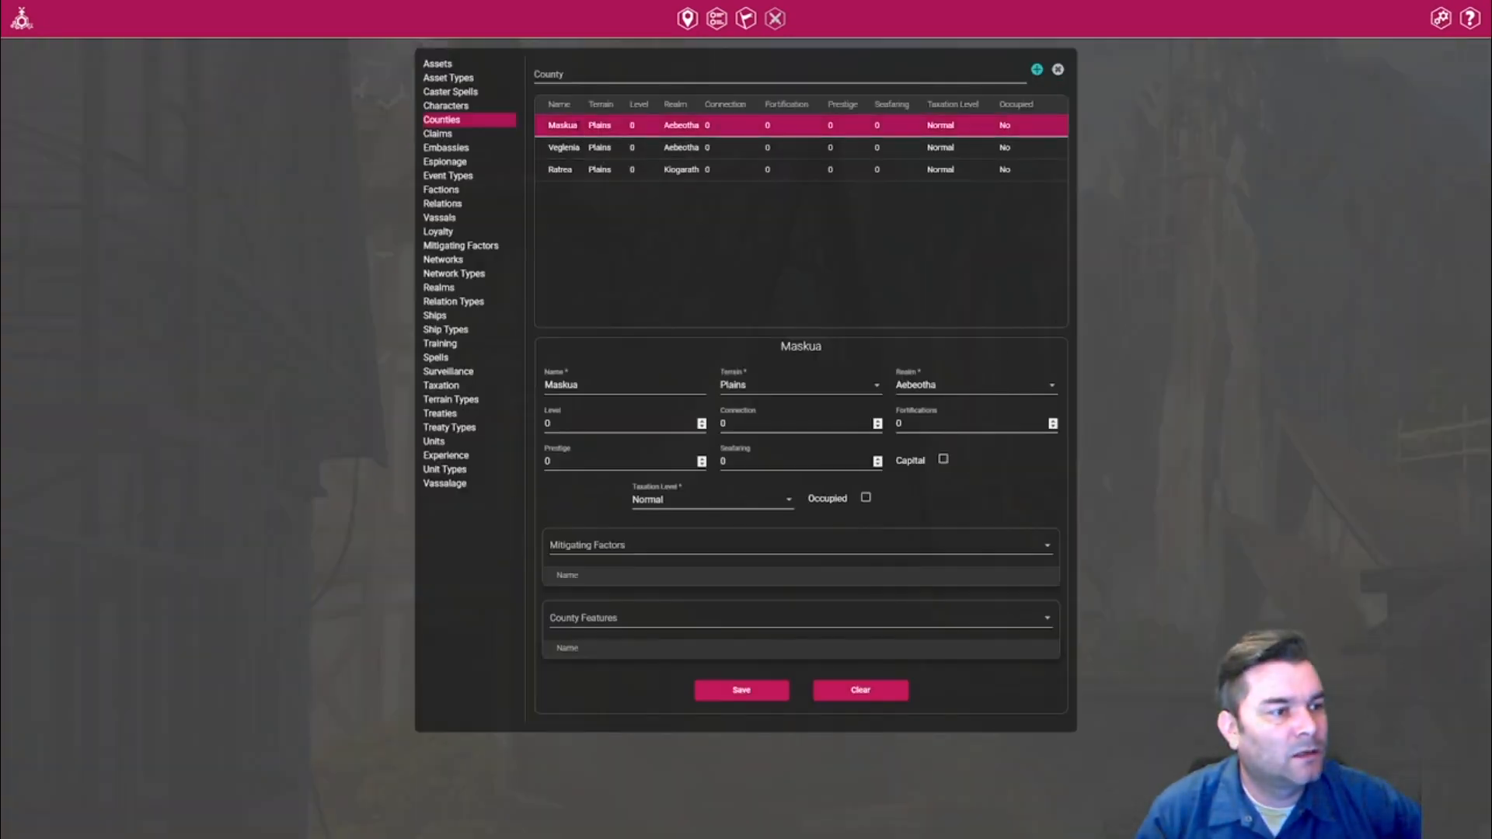
click(766, 392)
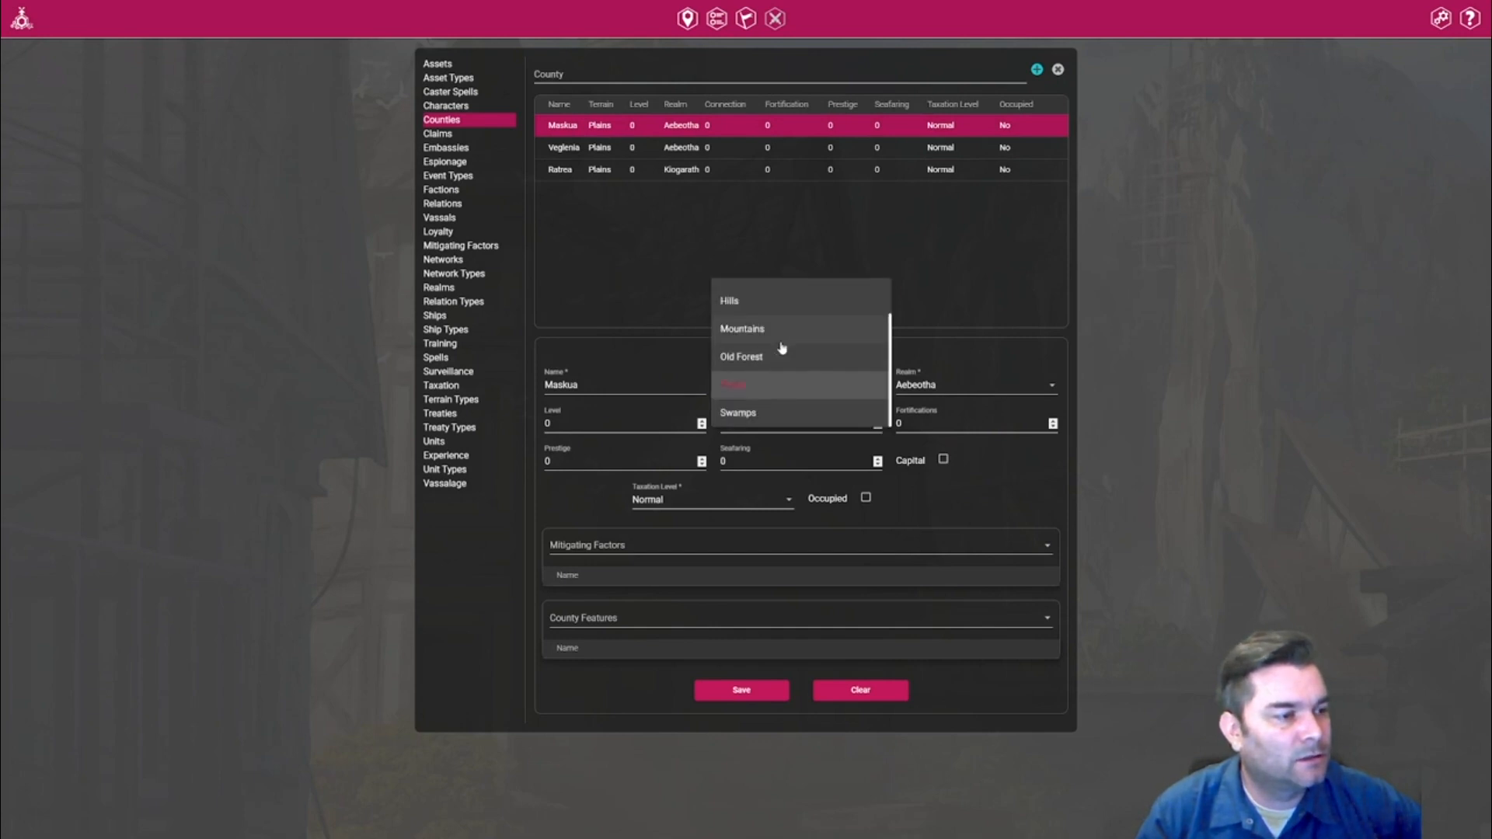
scroll(780, 350, up, 2)
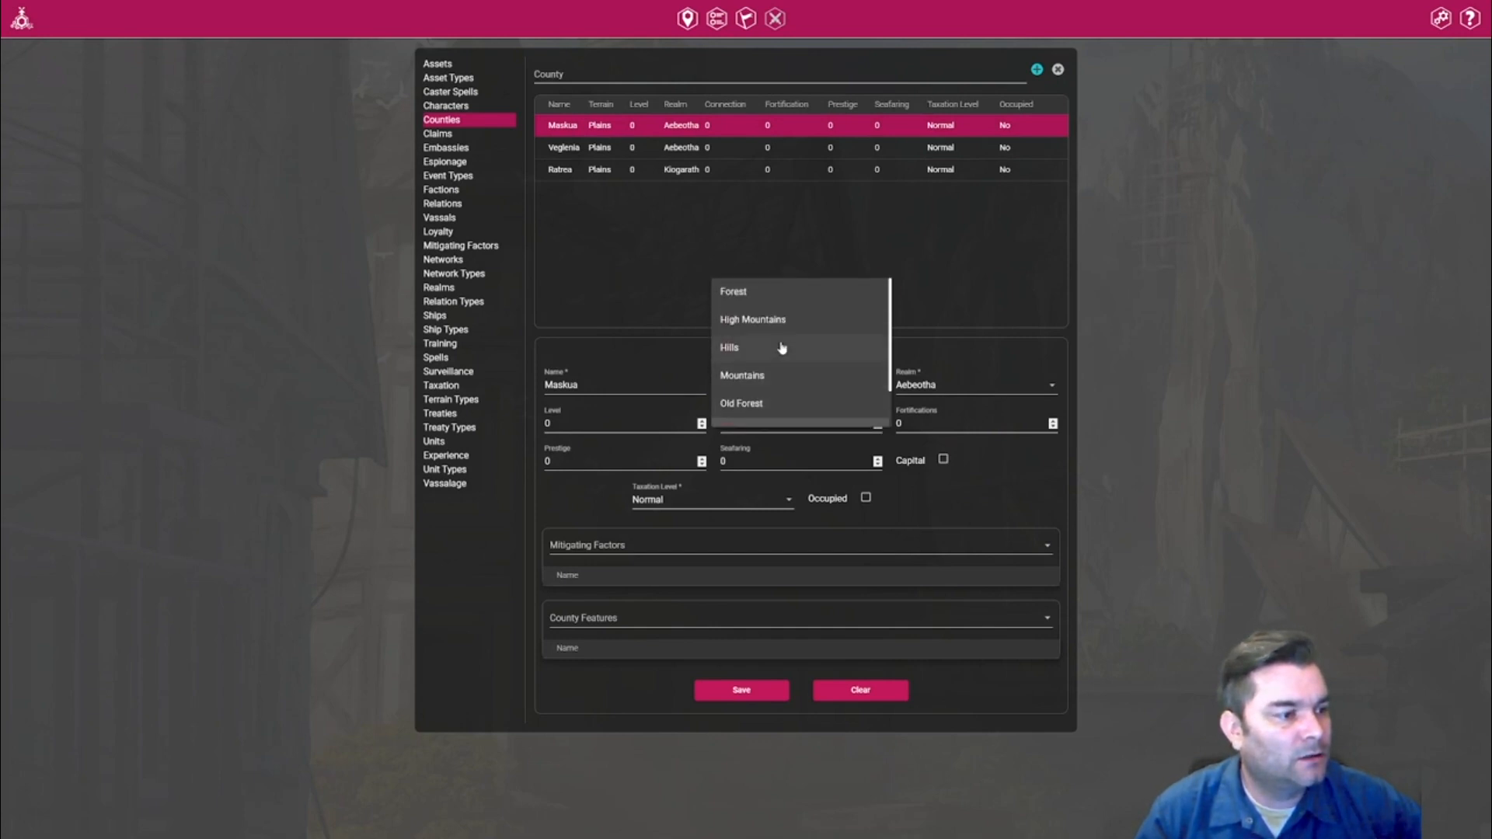
scroll(782, 348, down, 2)
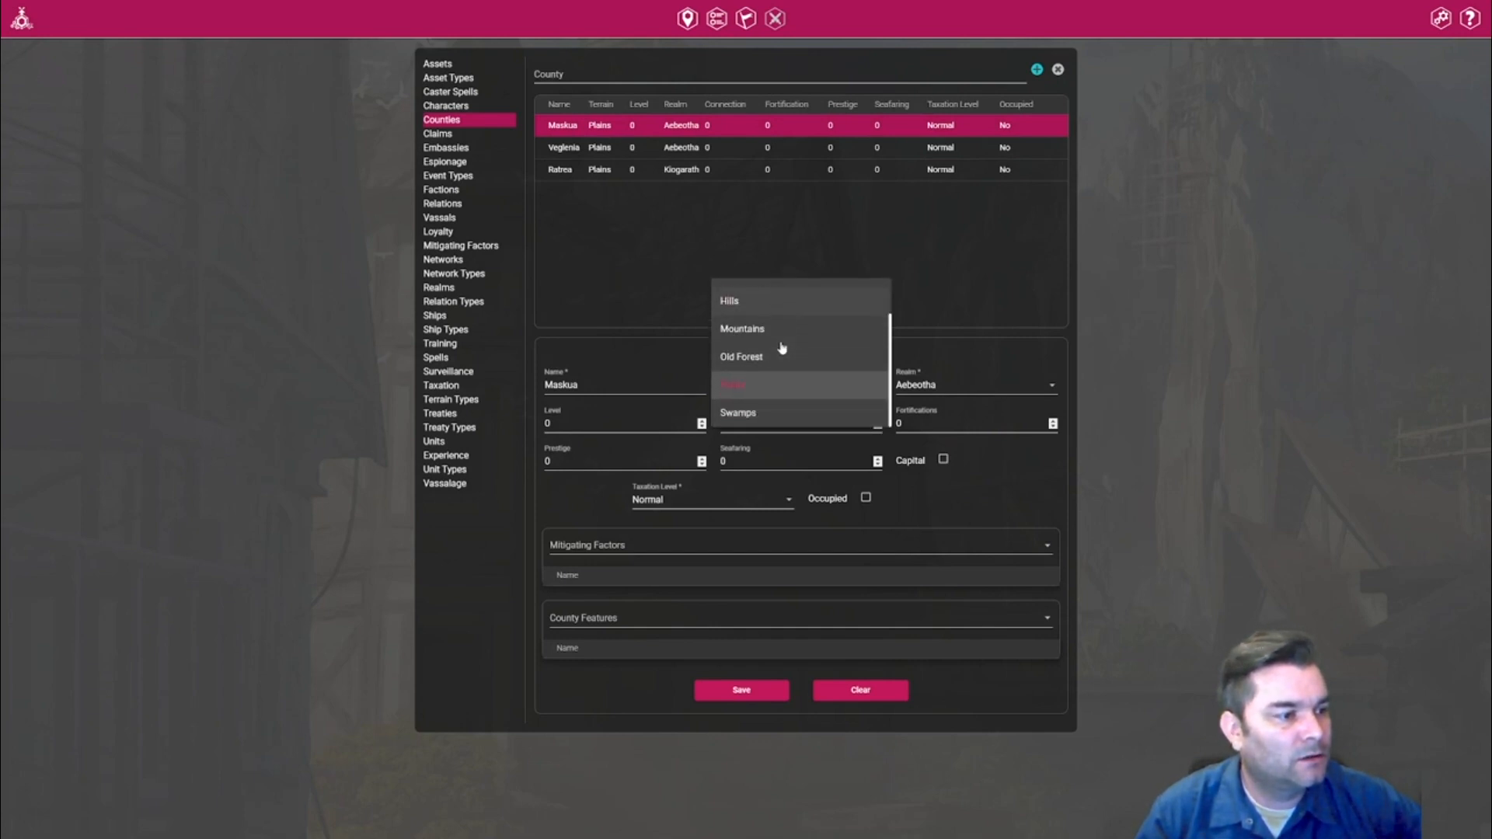
click(753, 416)
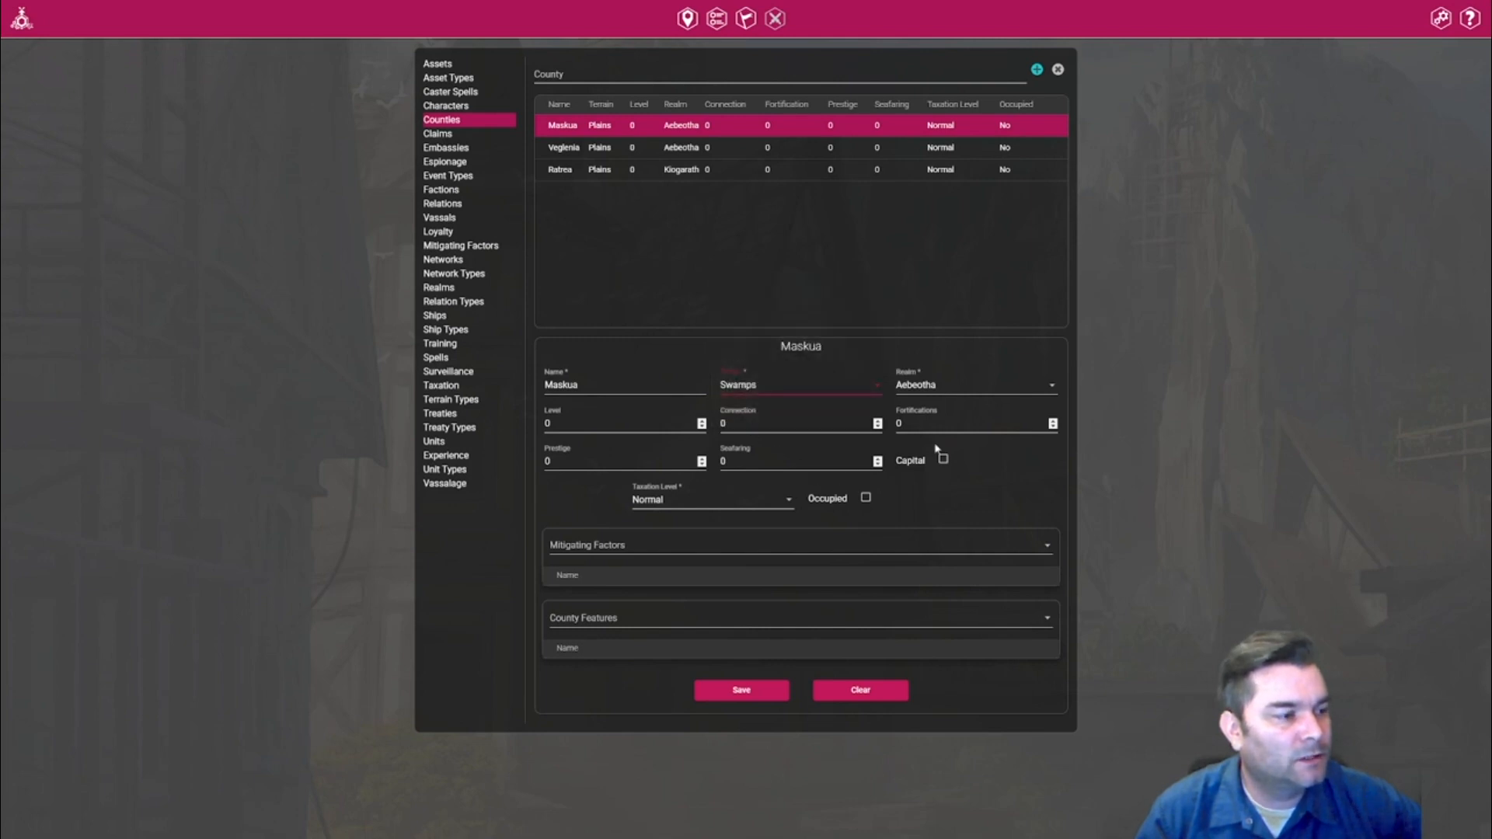
Set Maskua's level to 5, connection and fortifications to 1 and seafaring to 2, and mark it as the capital.
click(702, 420)
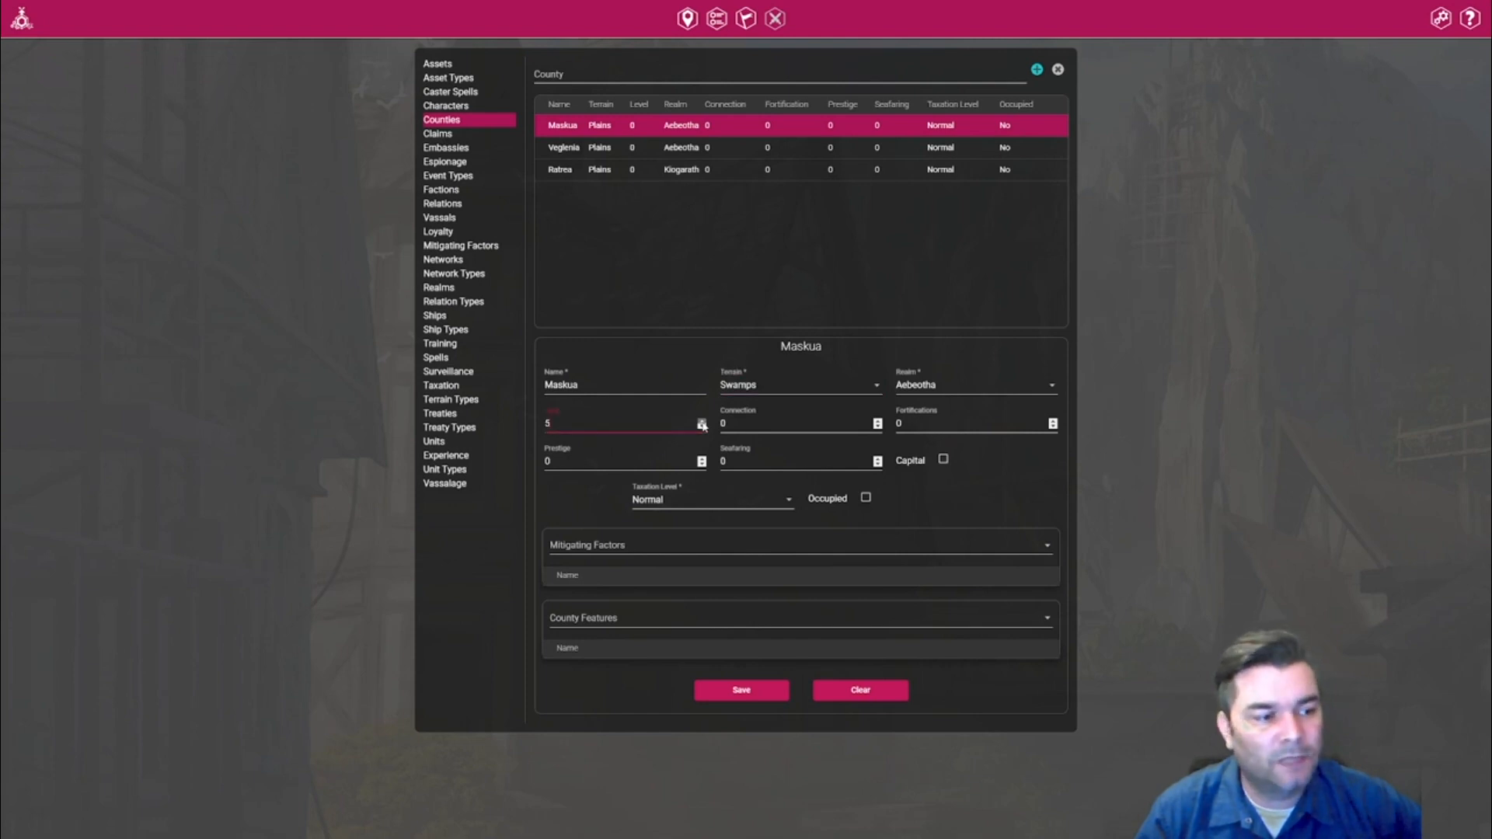
click(878, 421)
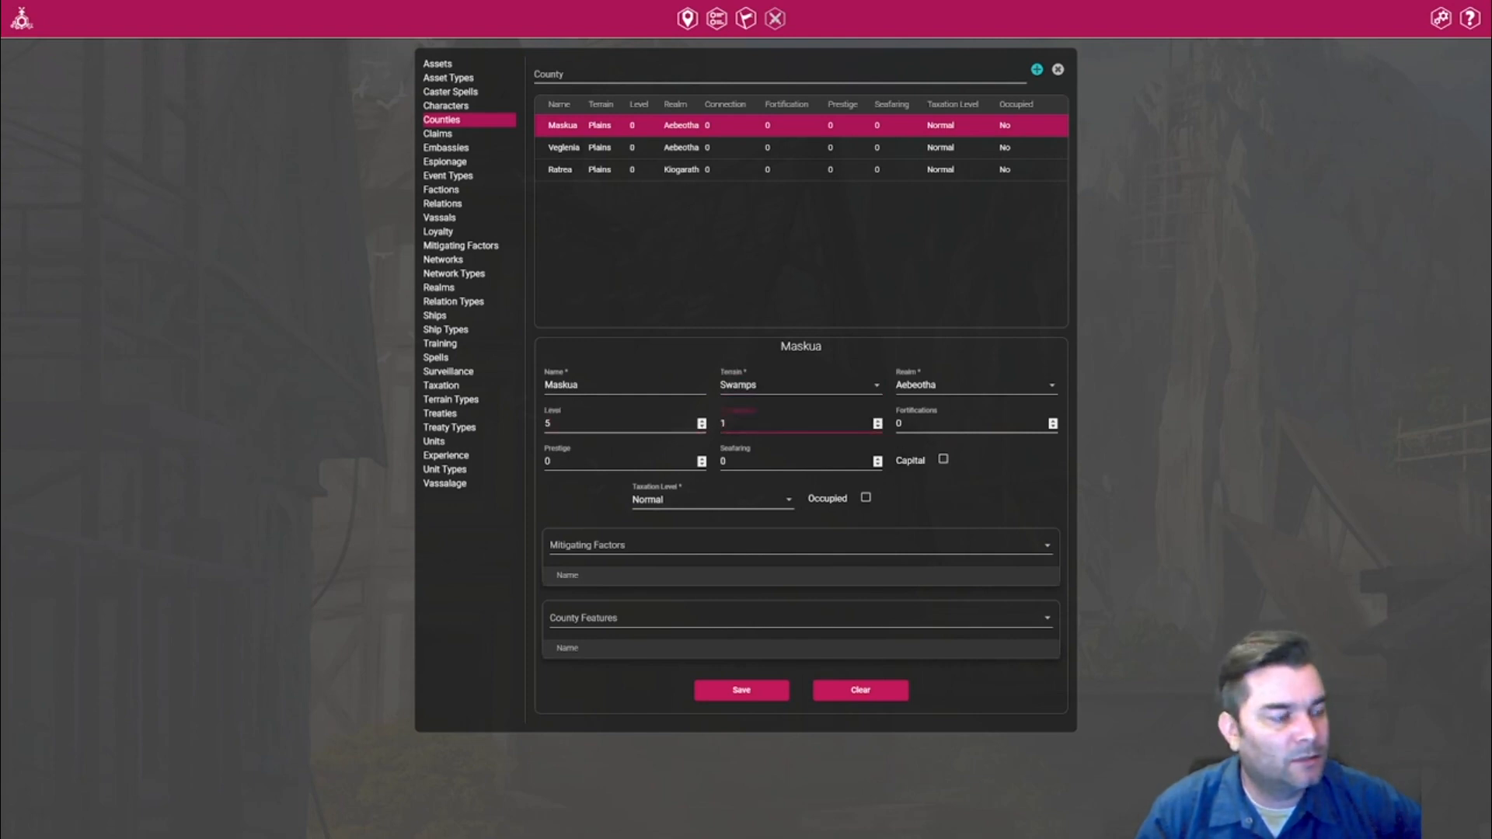
click(1053, 421)
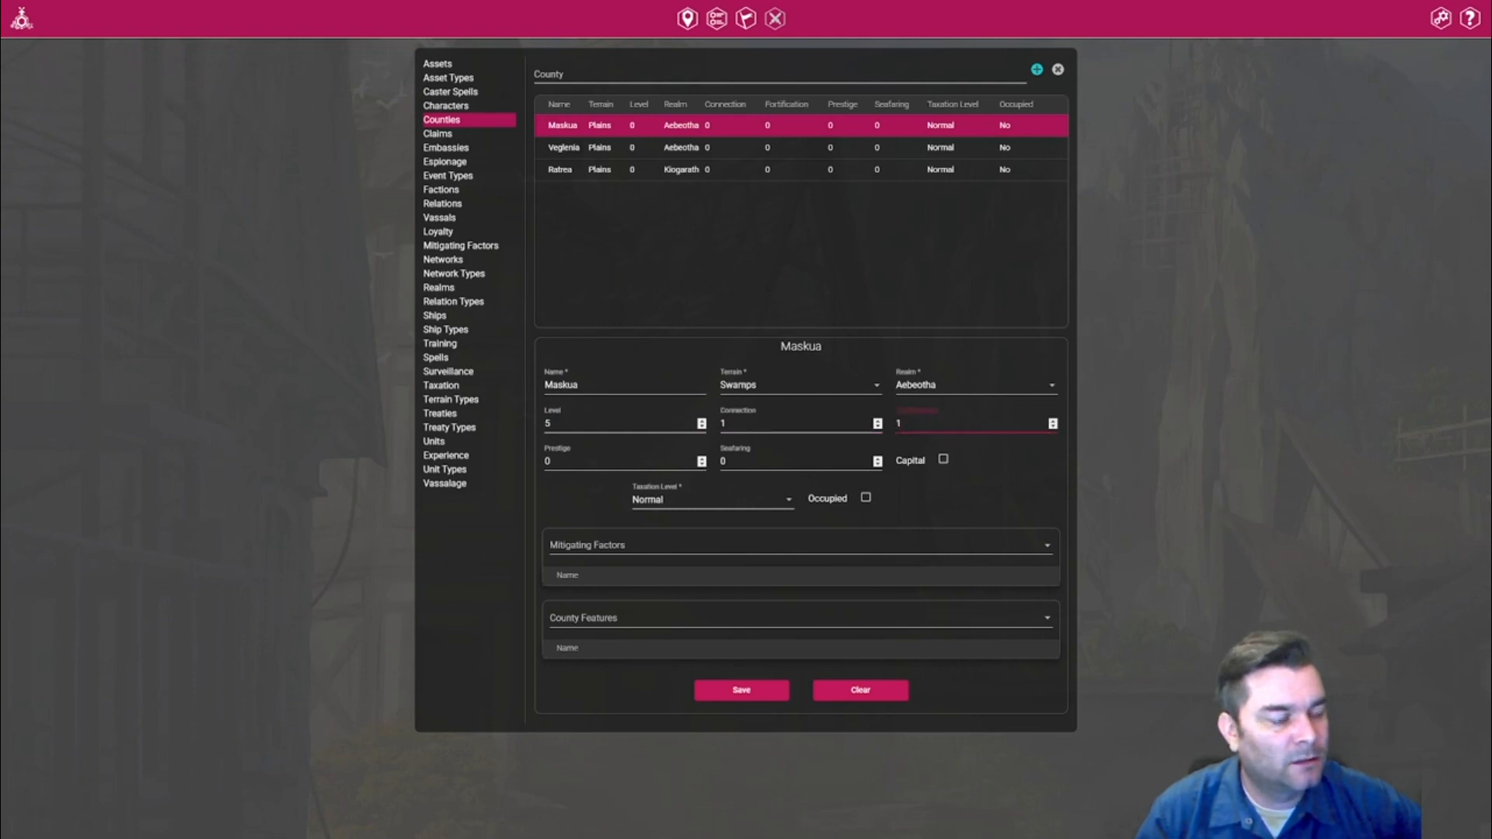
click(878, 459)
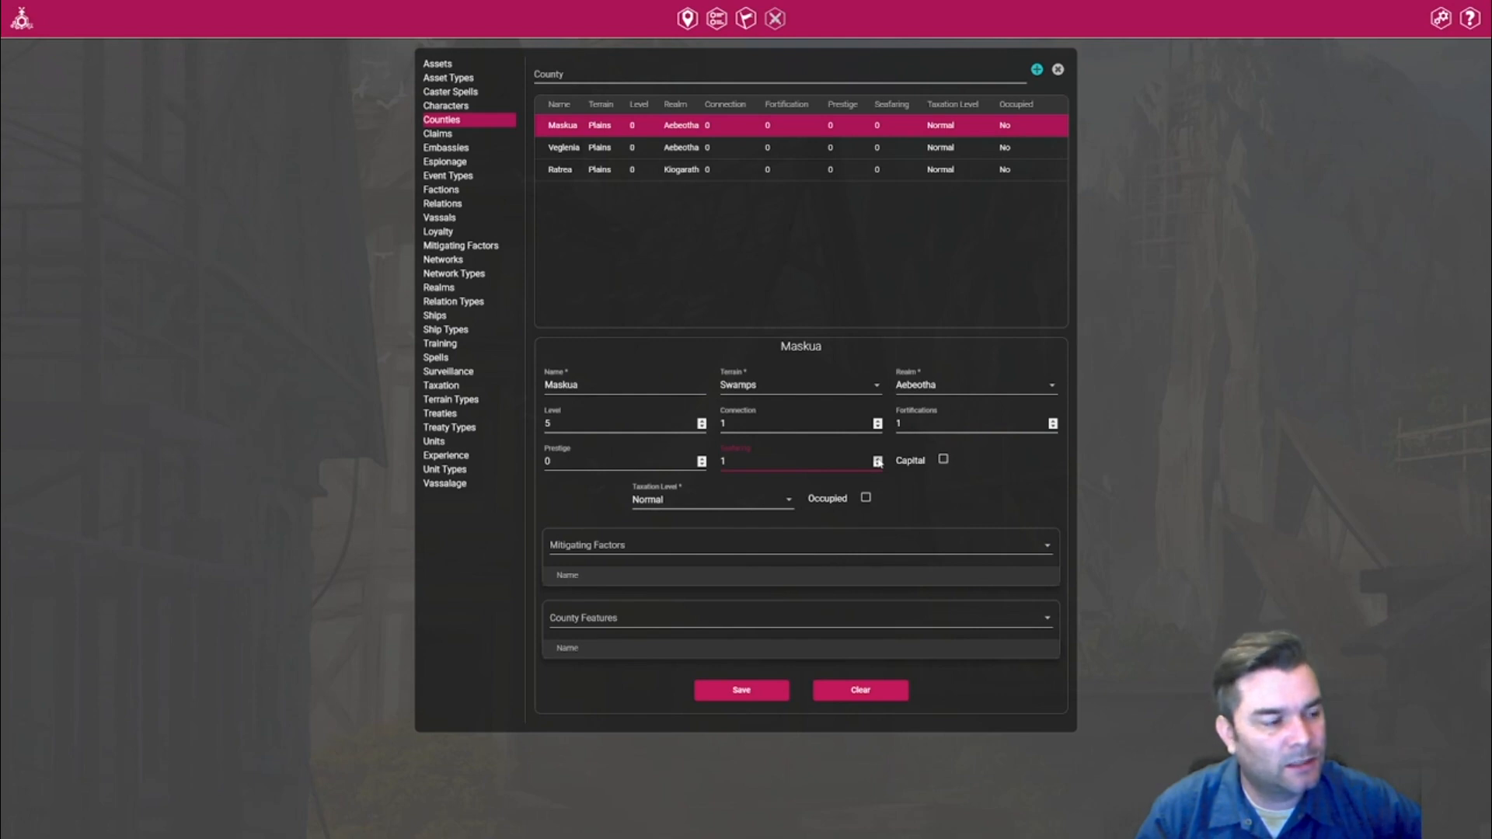
click(878, 459)
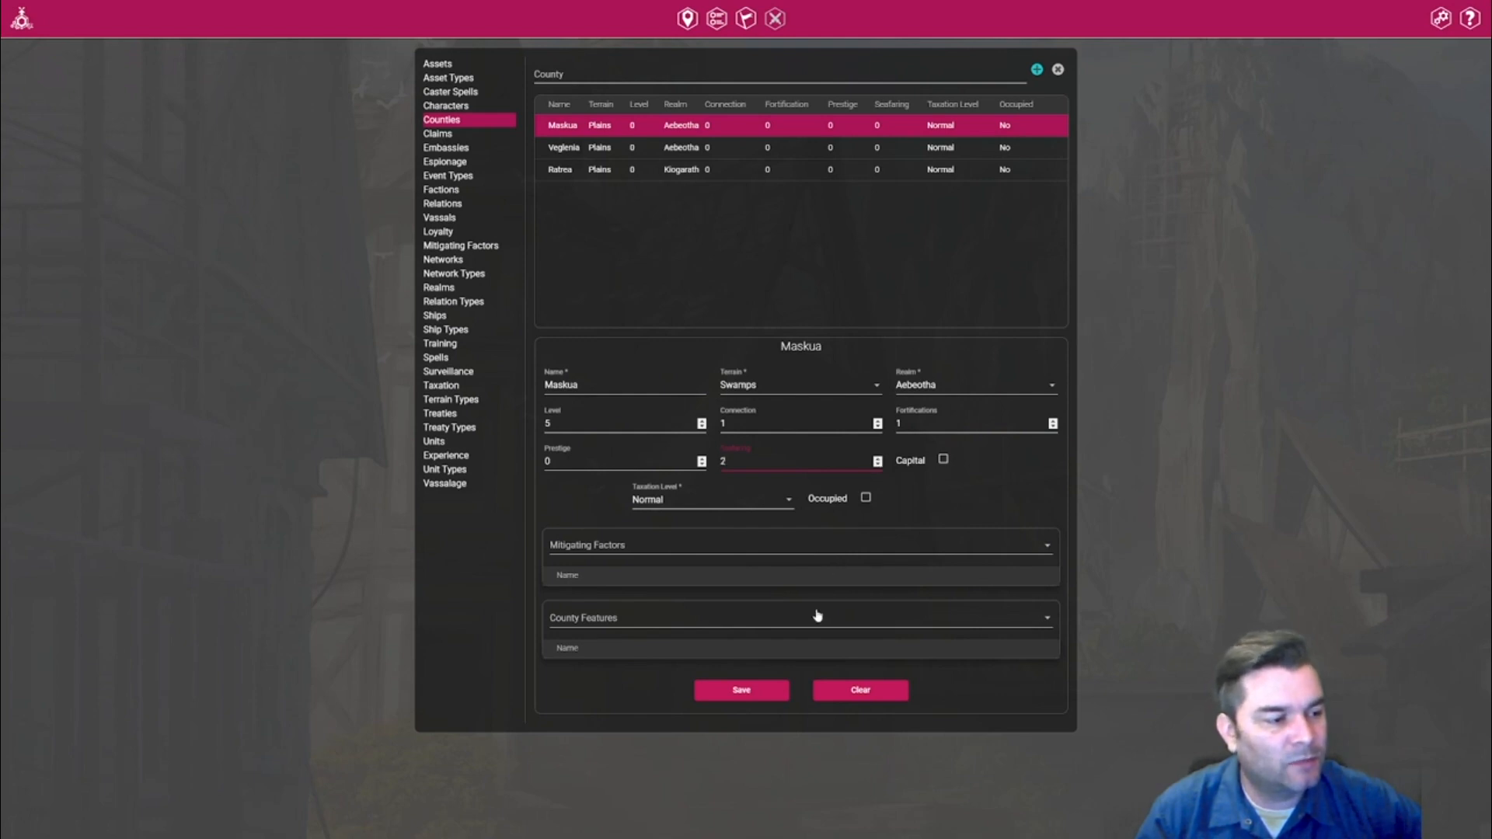
click(944, 461)
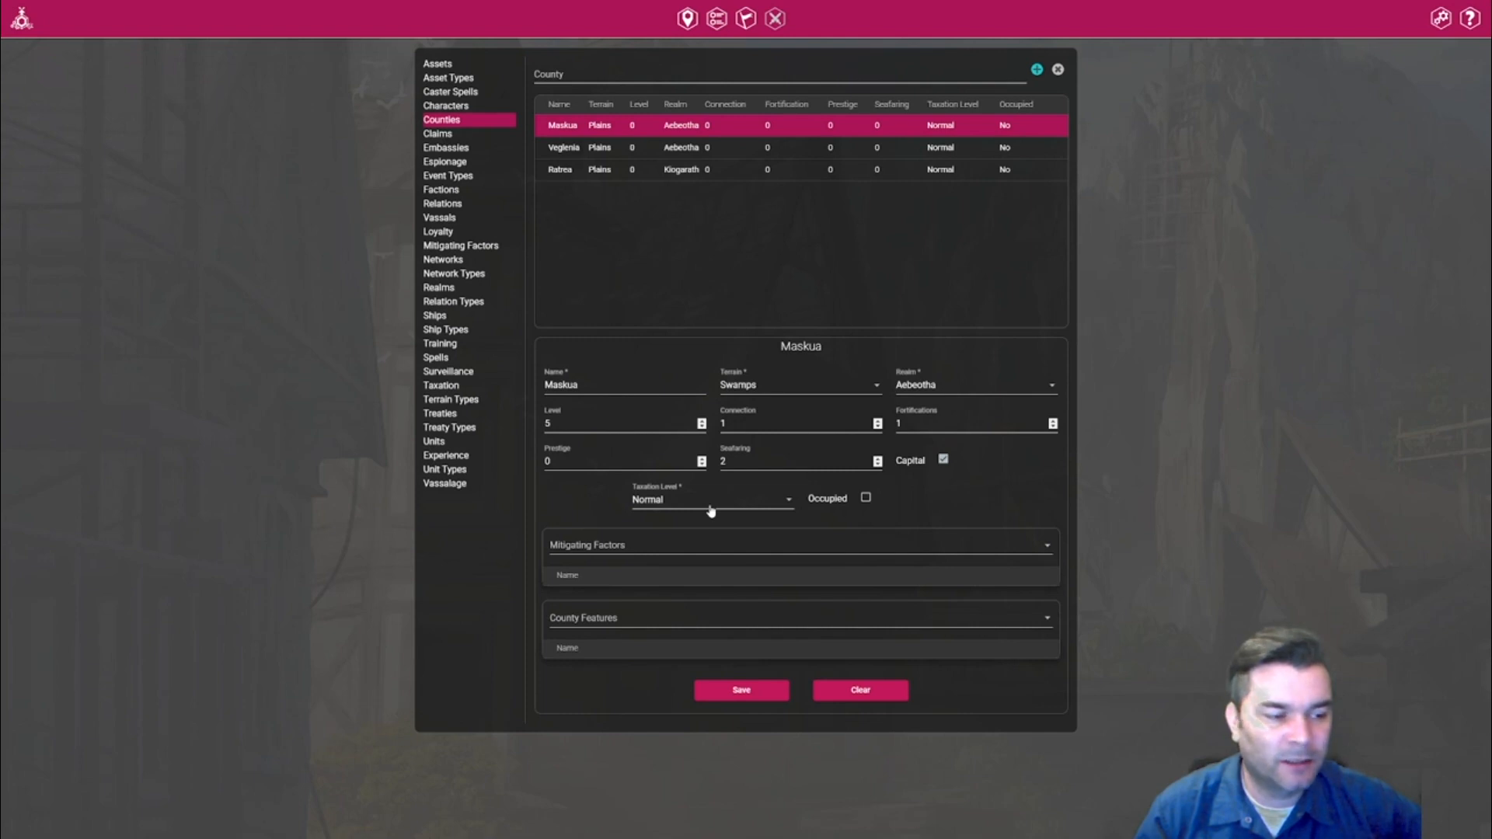
Add the mitigating factor "Presence of a major river" and the county feature Cove to Maskua, and save the county.
click(597, 549)
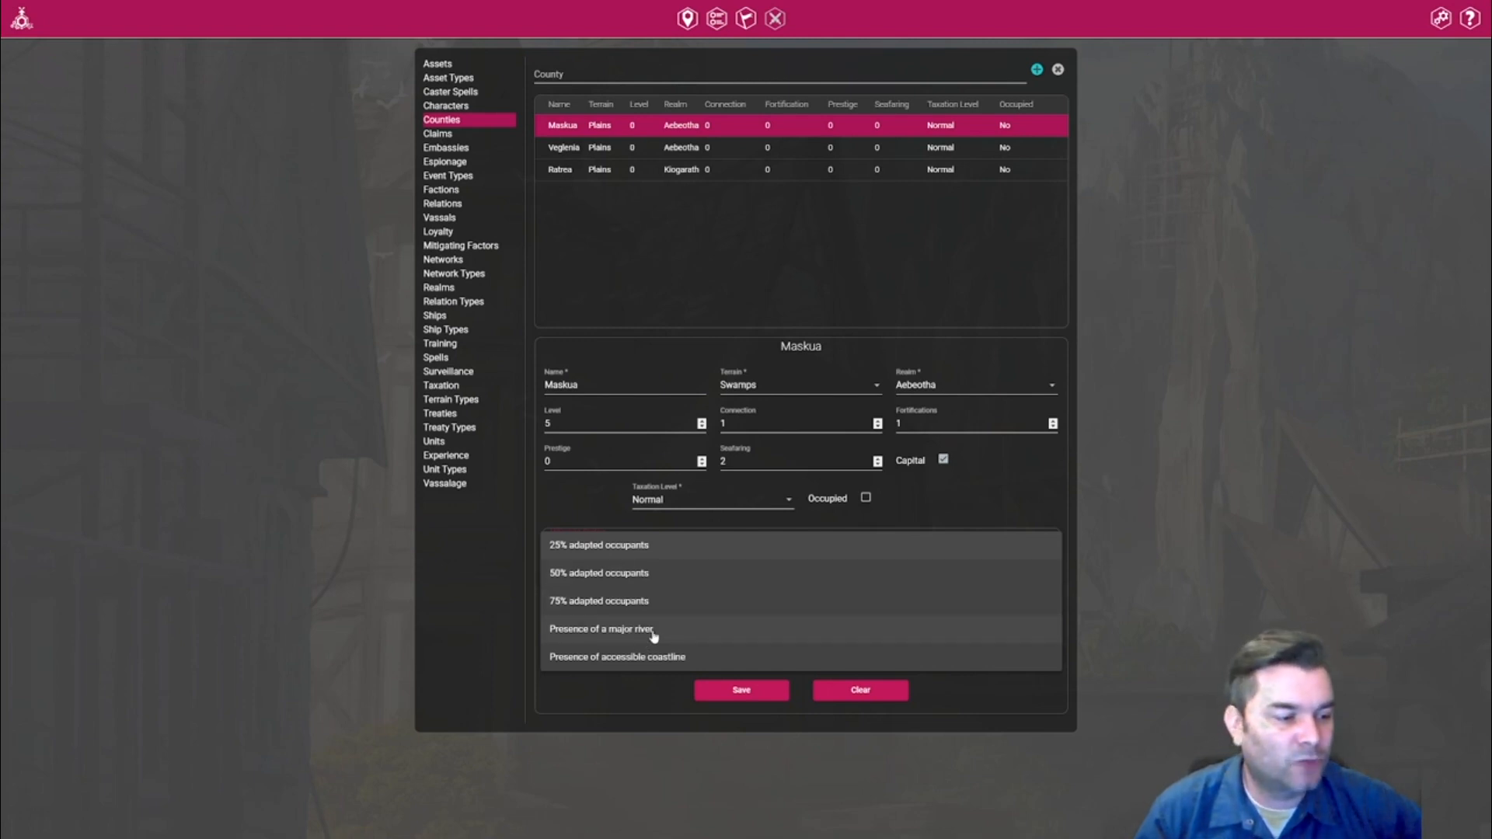
click(616, 630)
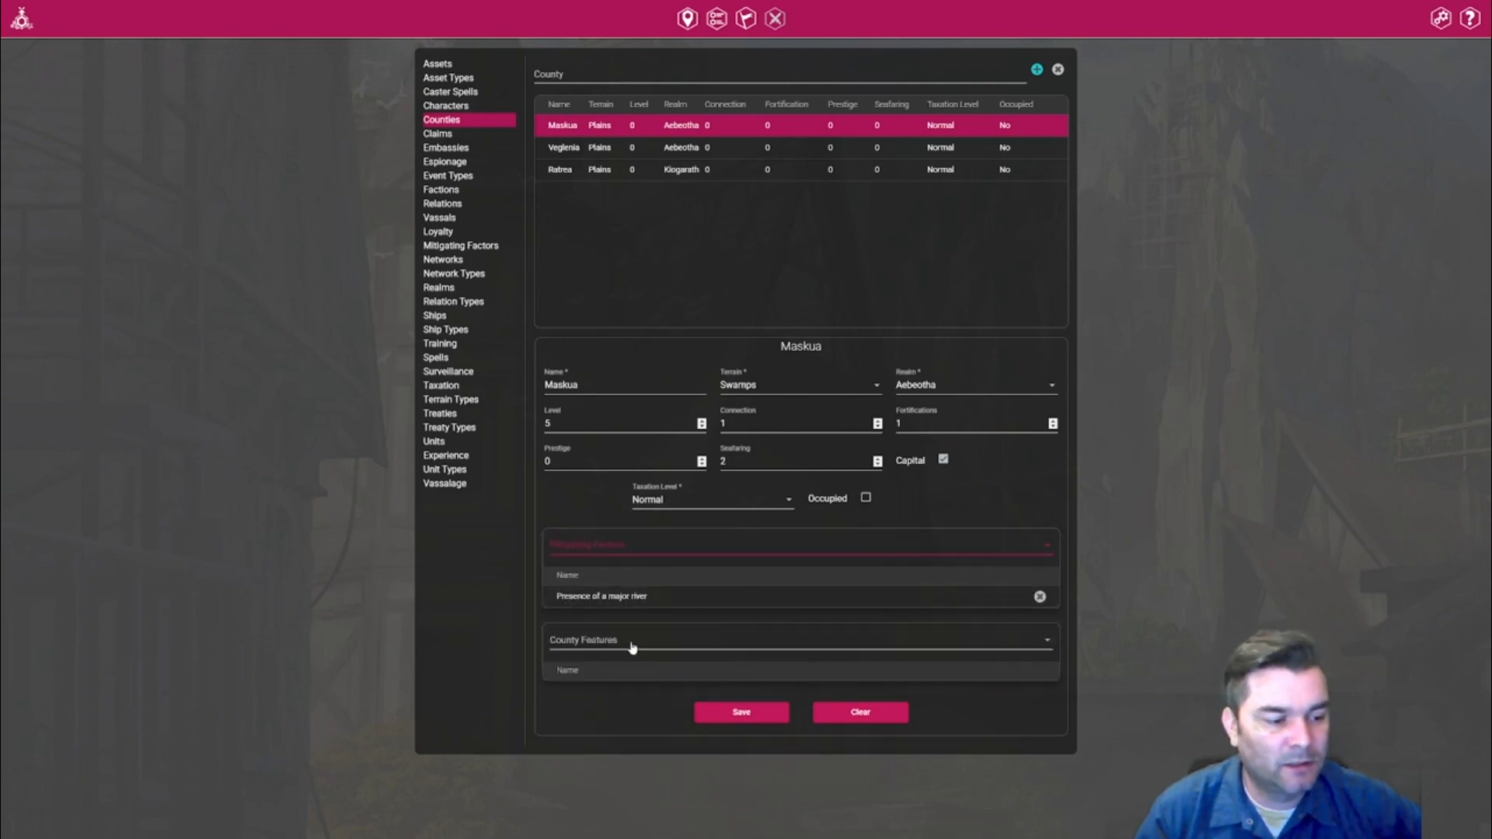
click(615, 649)
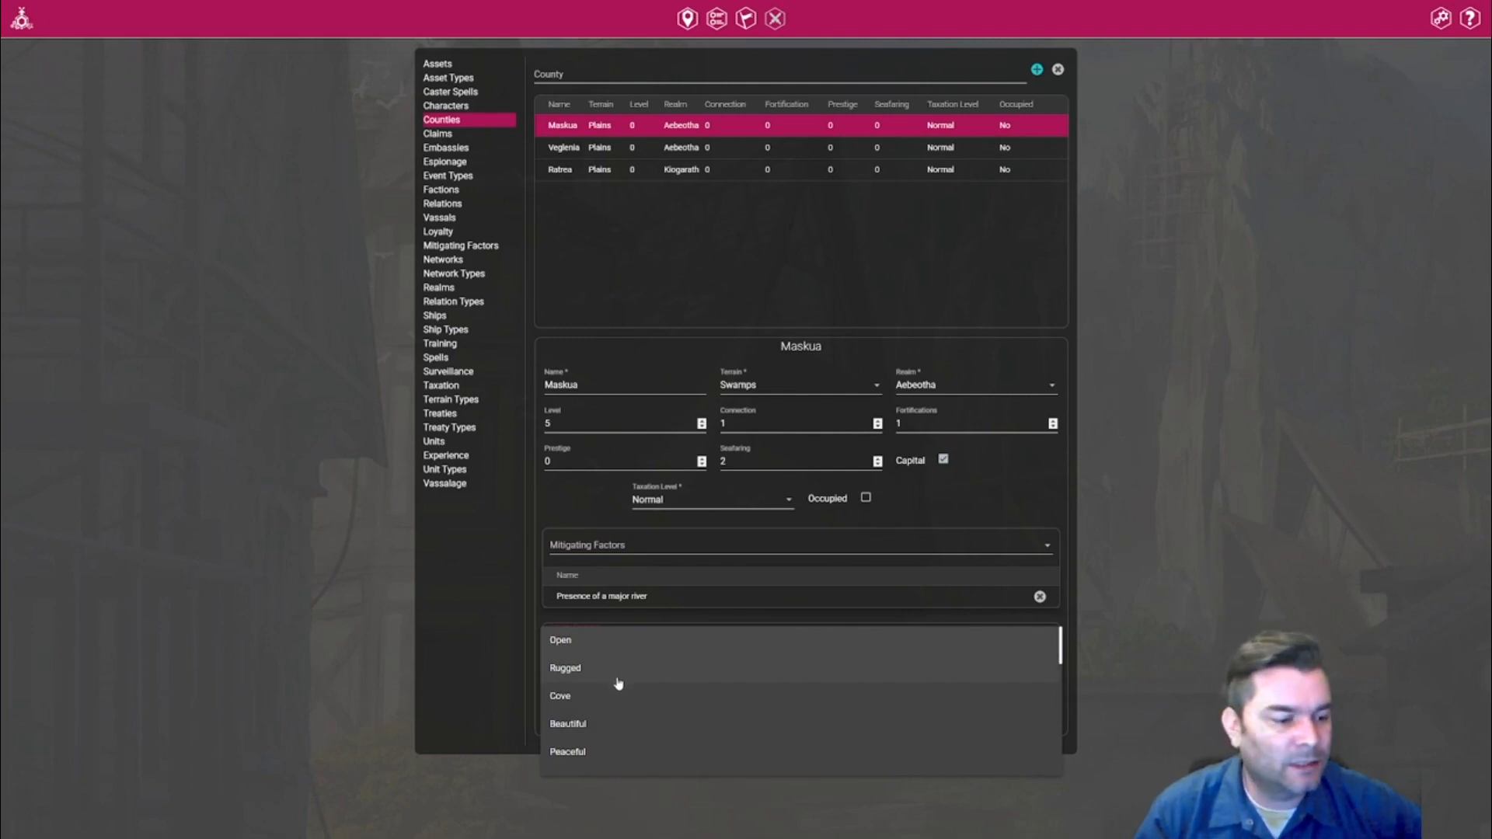
click(576, 703)
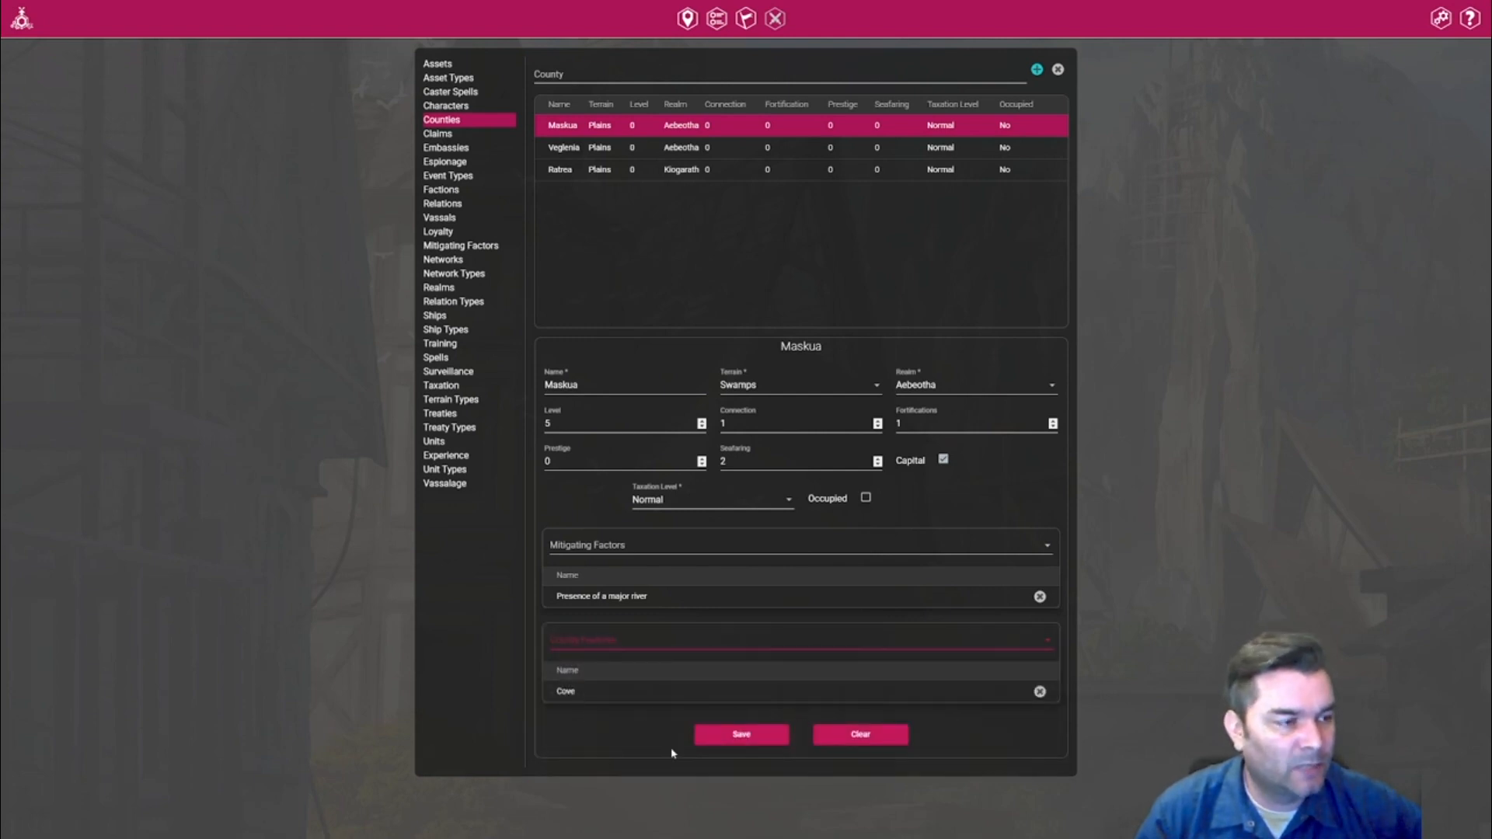
click(740, 734)
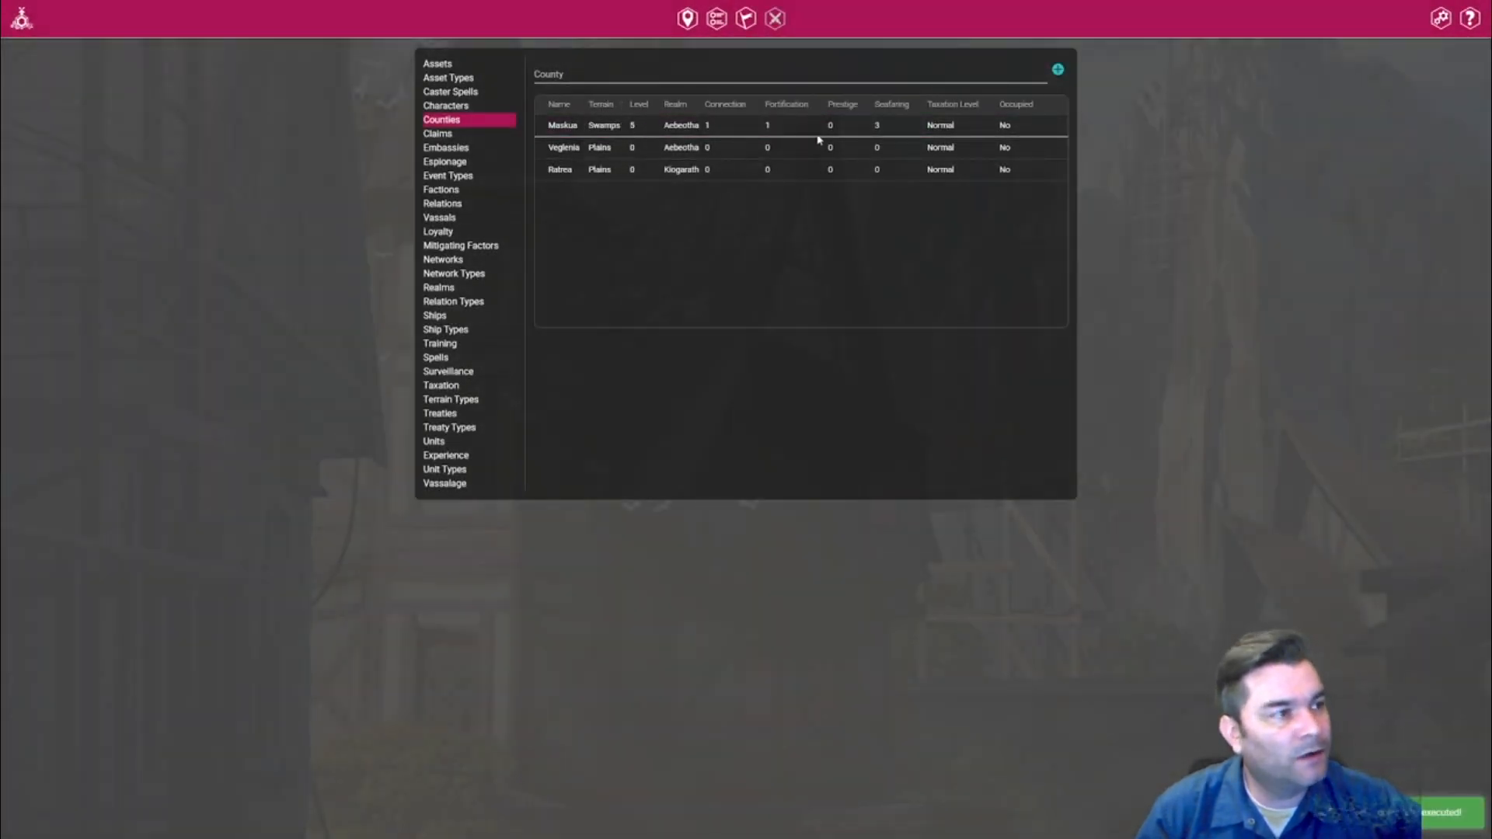
Set the Veglenia county's terrain to Old Forest and its level to 4.
click(625, 148)
click(754, 387)
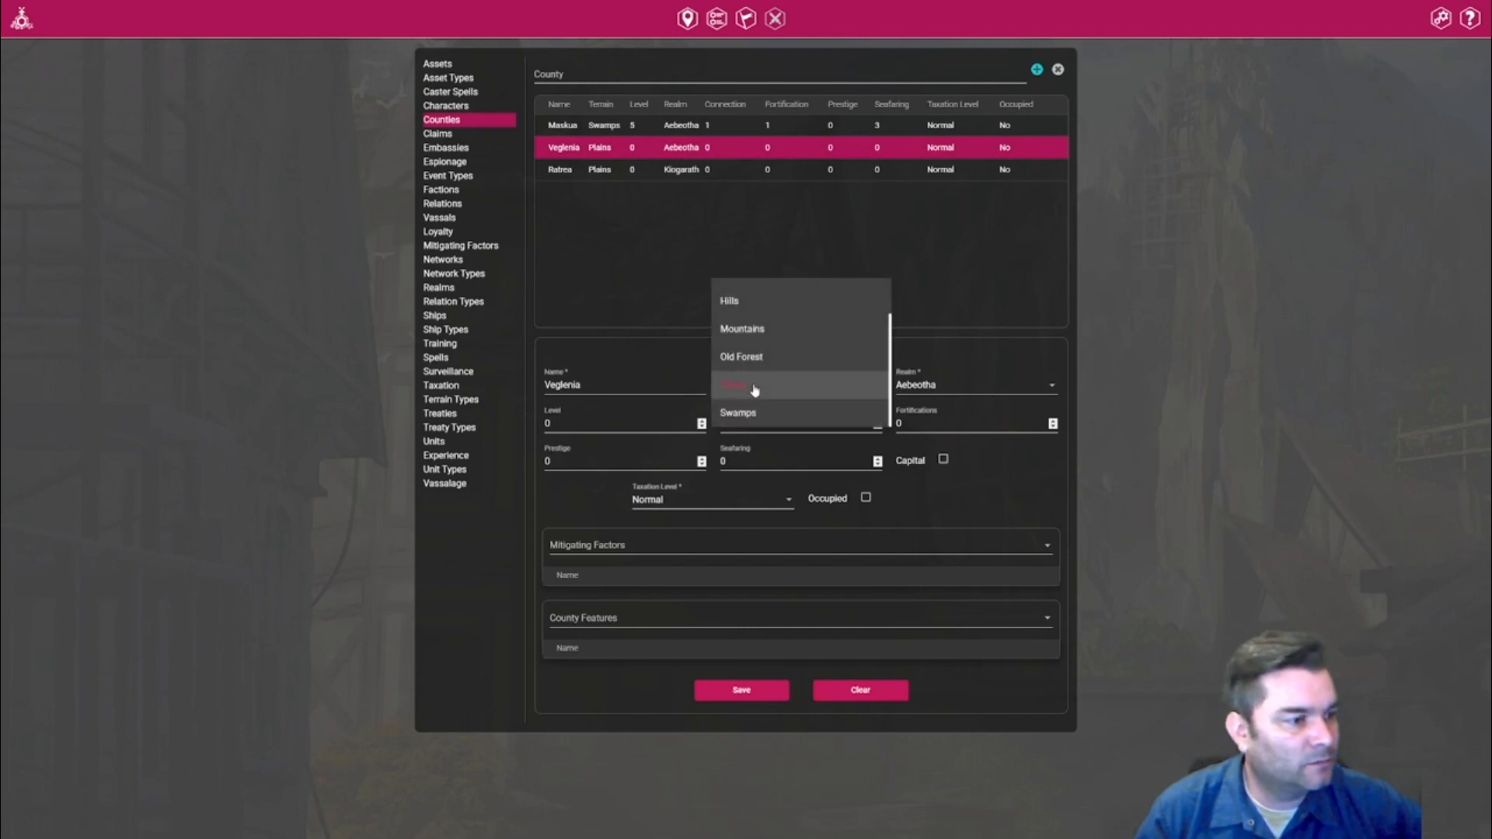
click(760, 359)
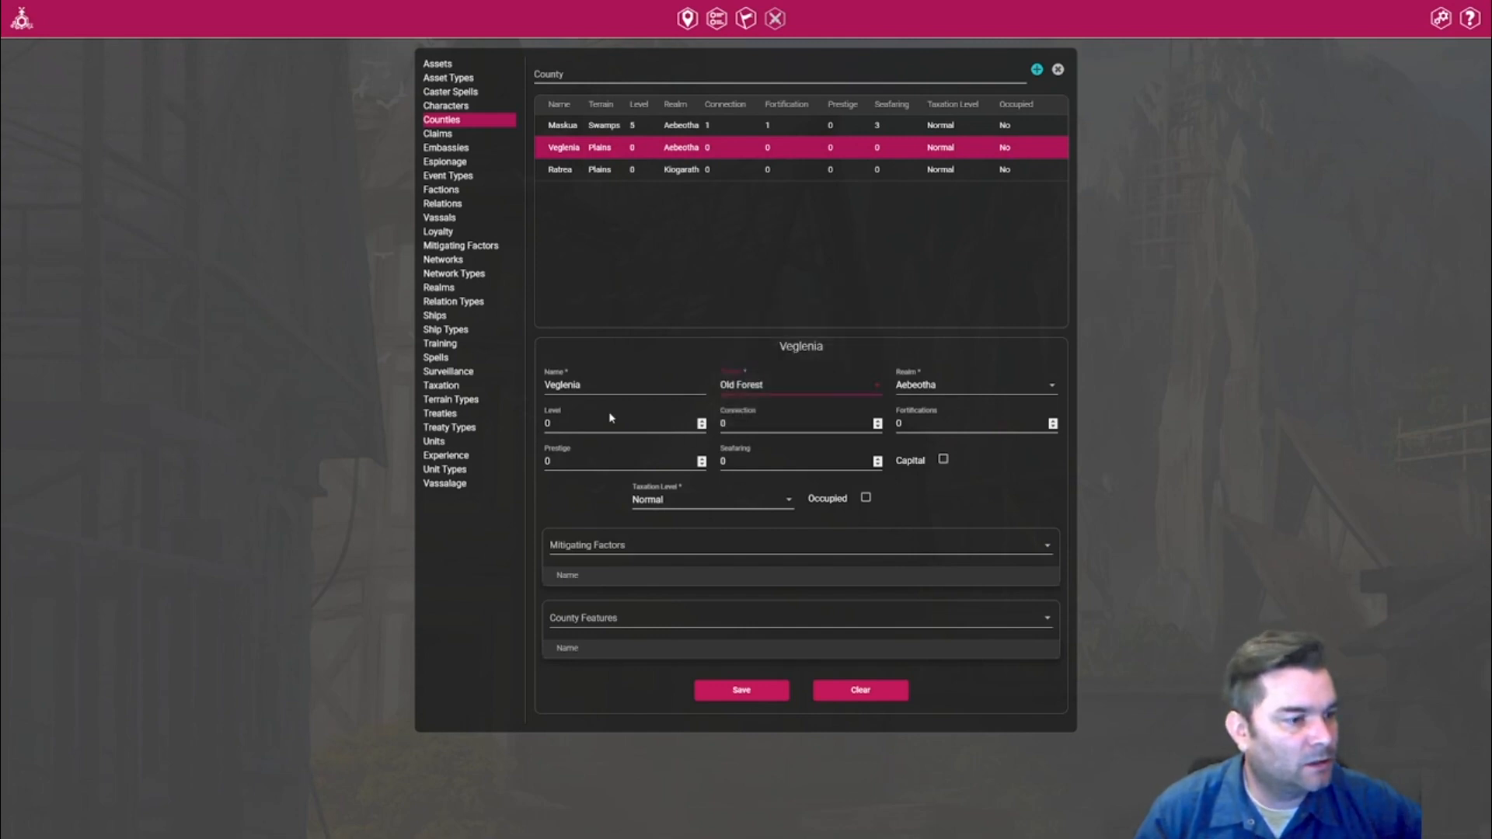
click(702, 422)
click(702, 422)
click(702, 422)
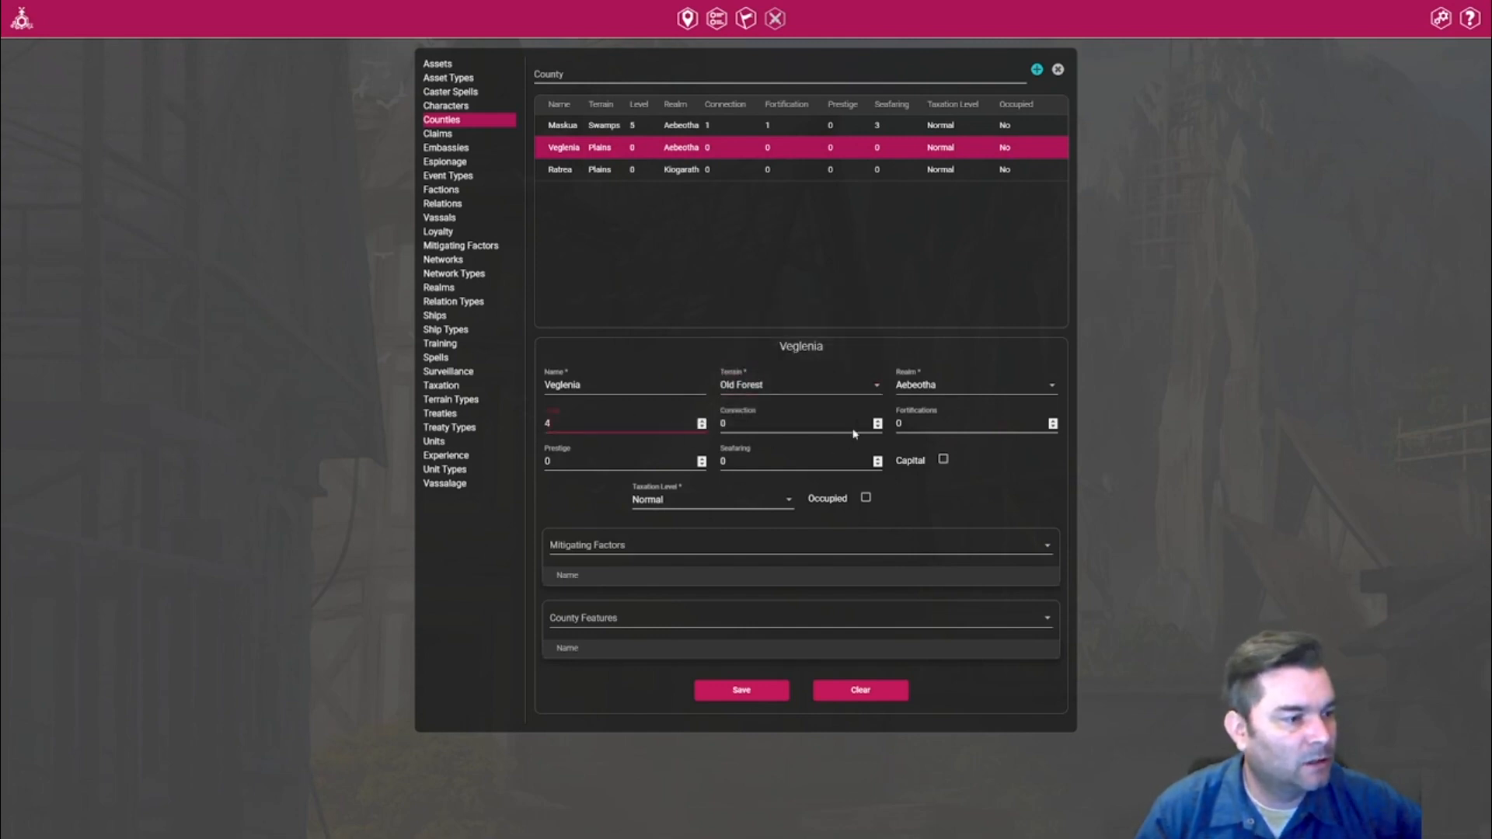
Set Veglenia's connection and seafaring to 2 each.
click(878, 422)
click(878, 422)
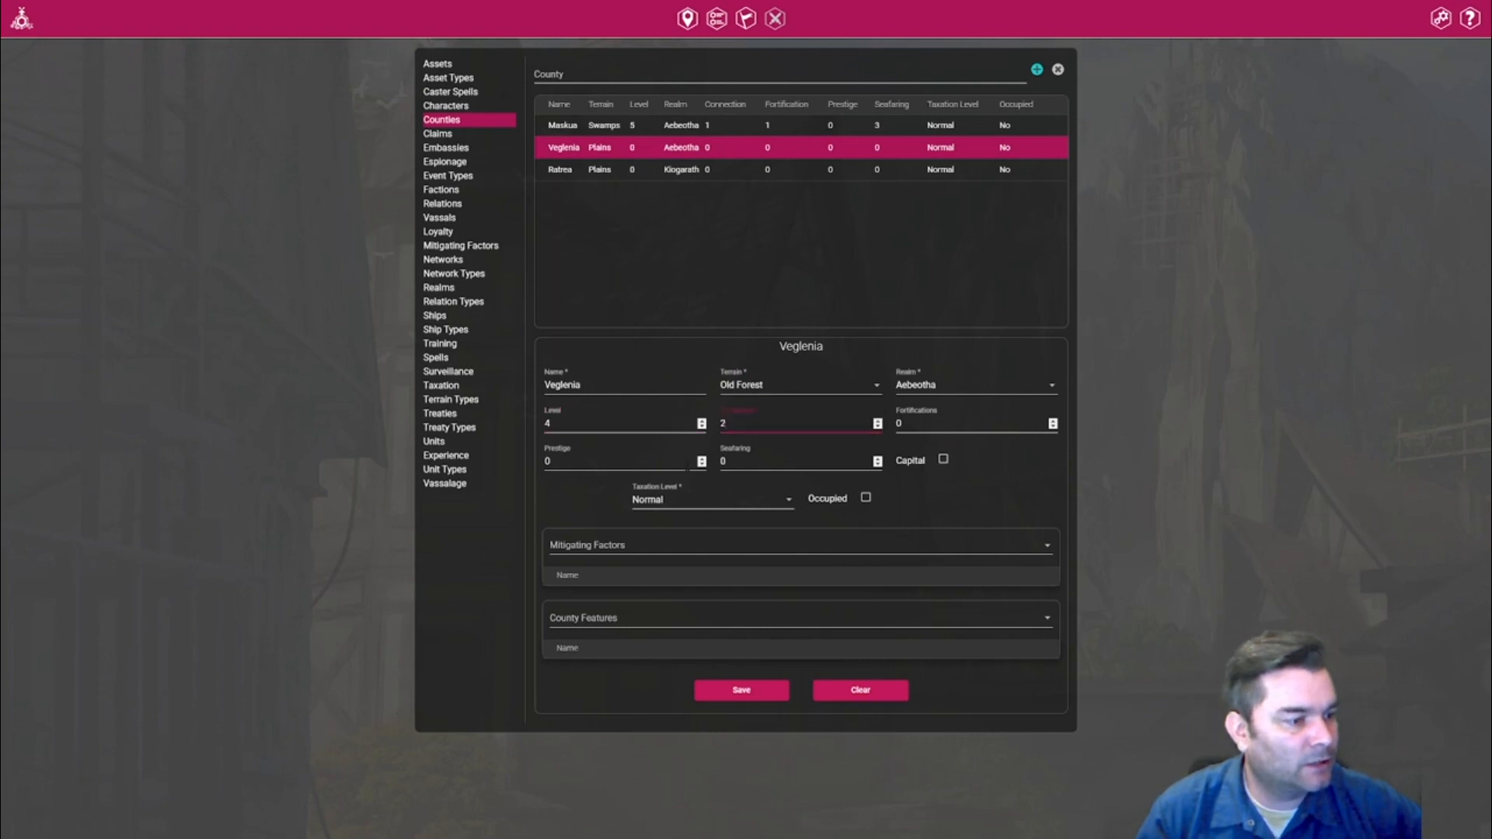
click(877, 459)
click(878, 459)
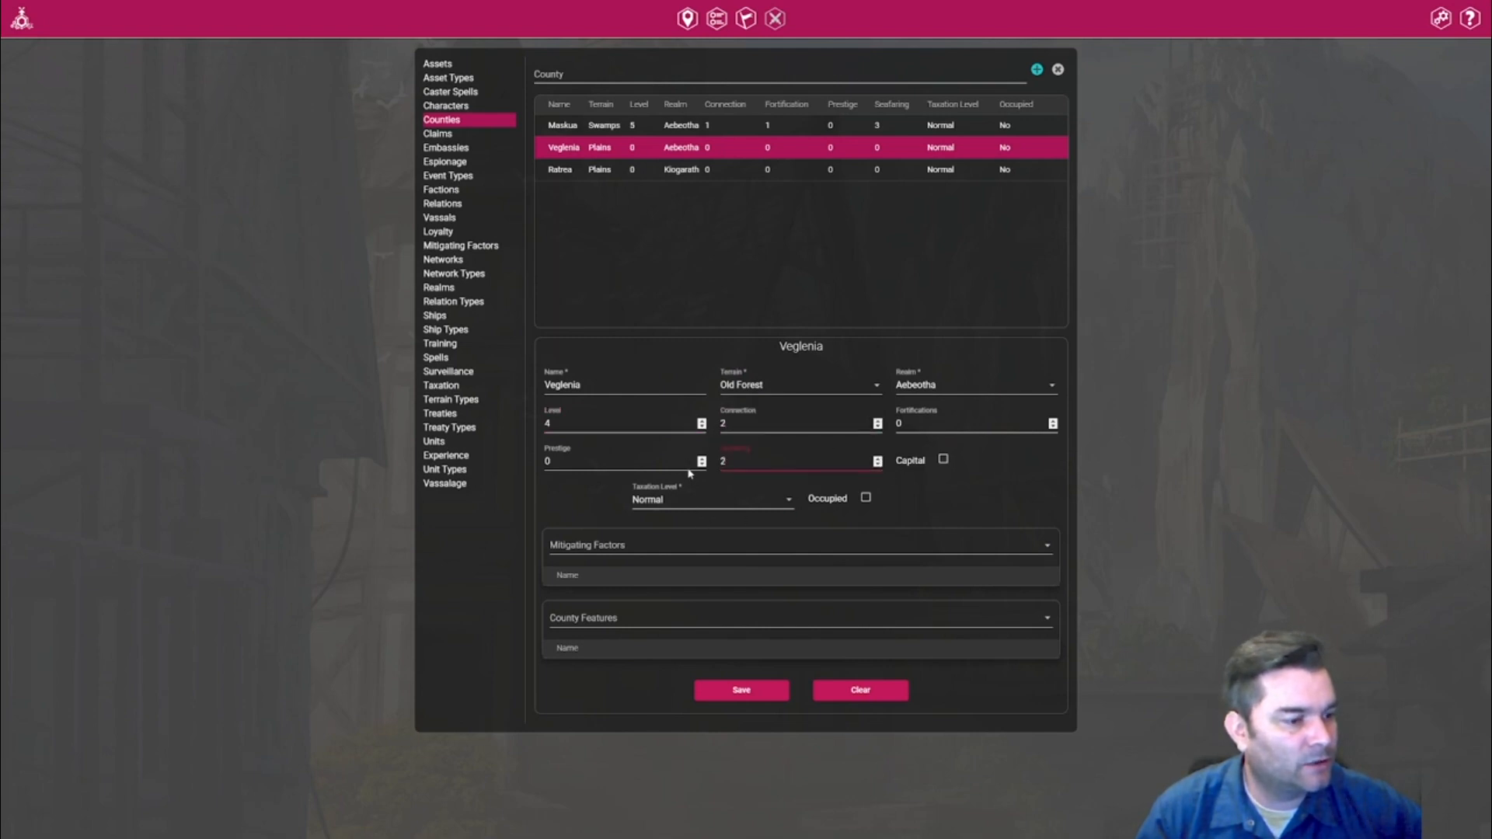
Add the mitigating factors "Presence of a major river" and "Presence of accessible coastline" and the county feature Peaceful to Veglenia, and save the county.
click(640, 545)
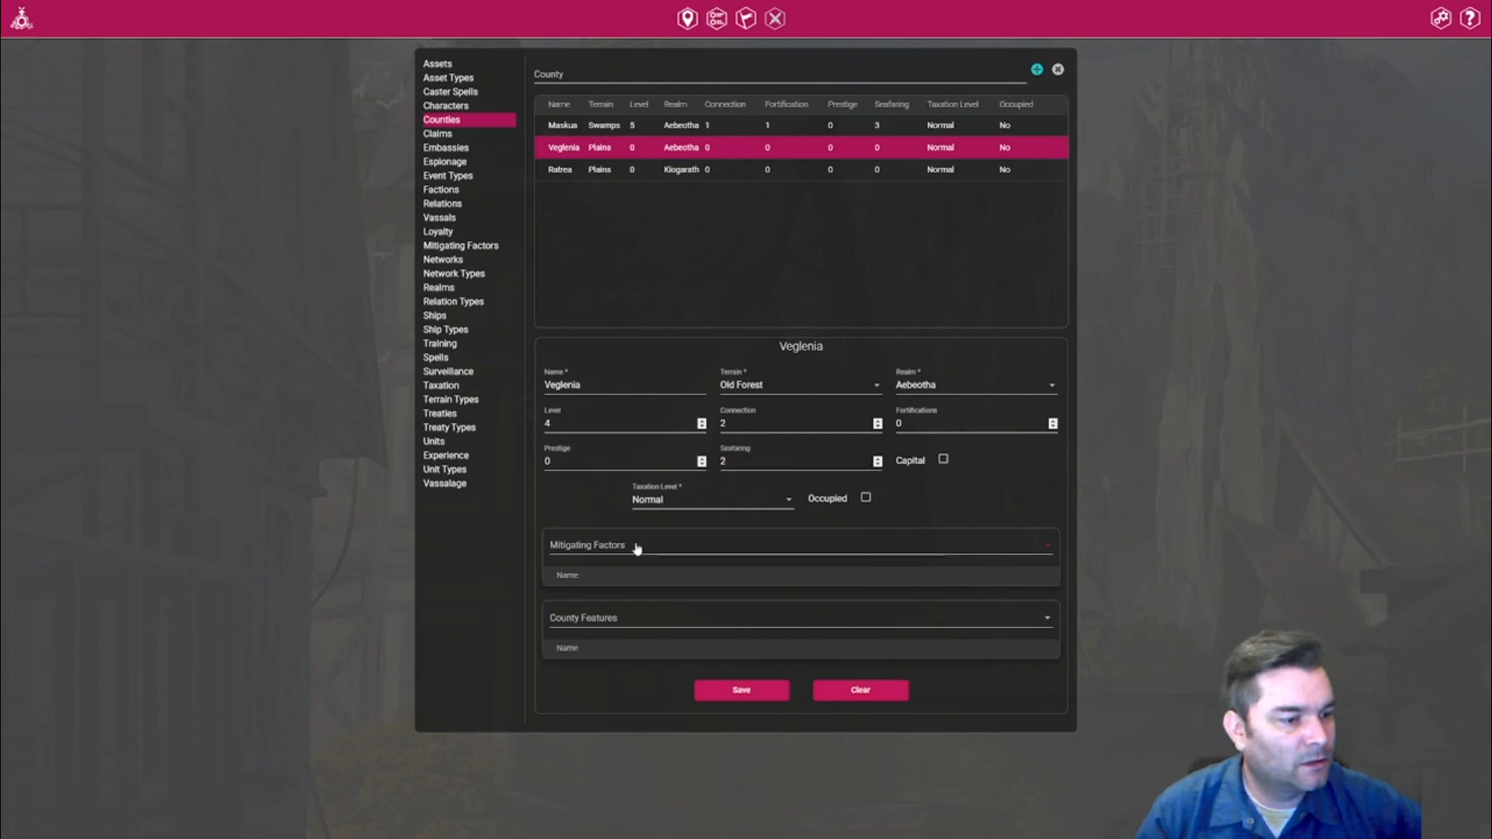
click(653, 633)
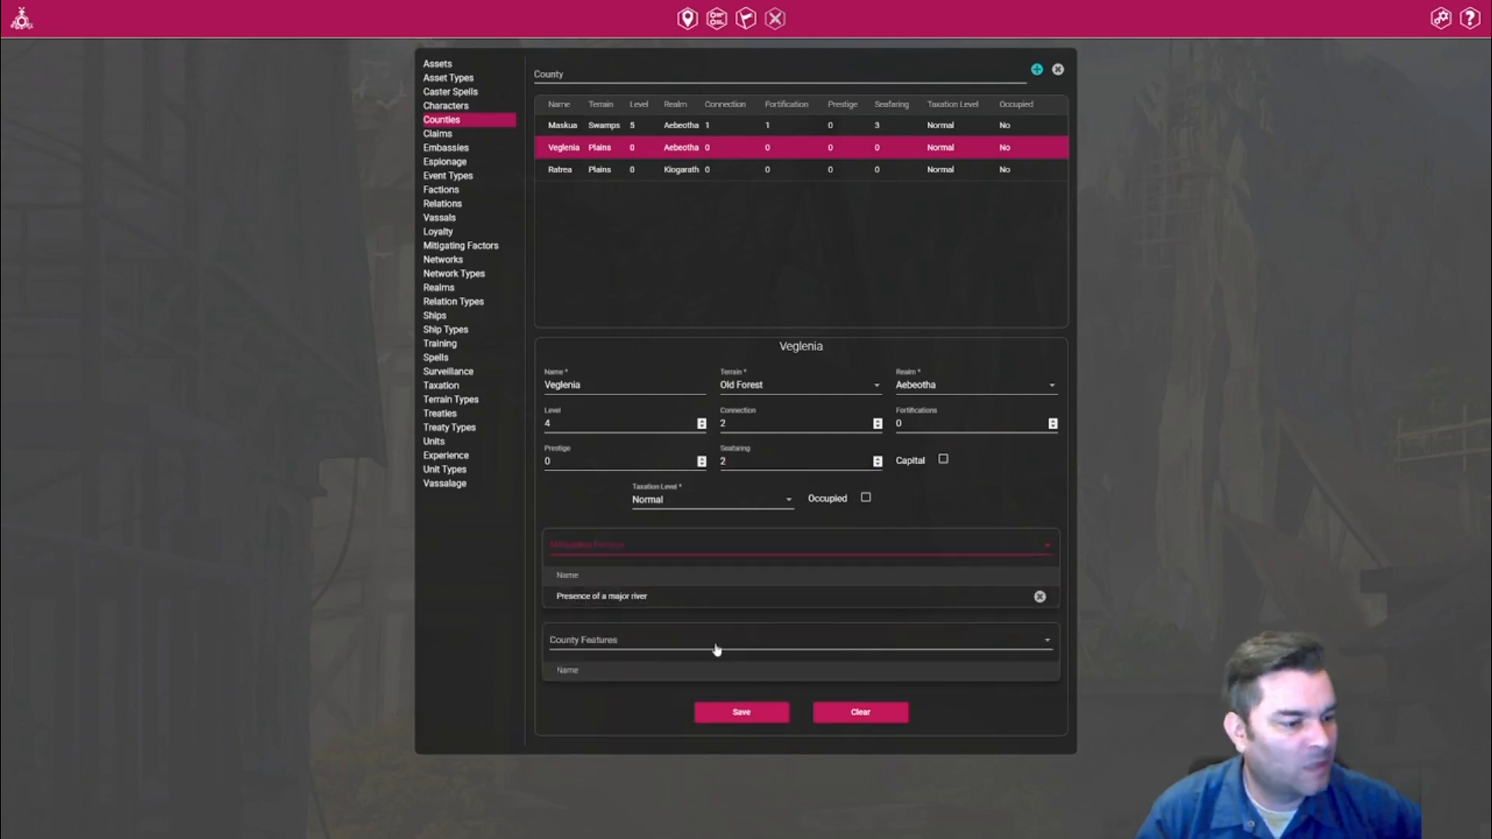
click(660, 546)
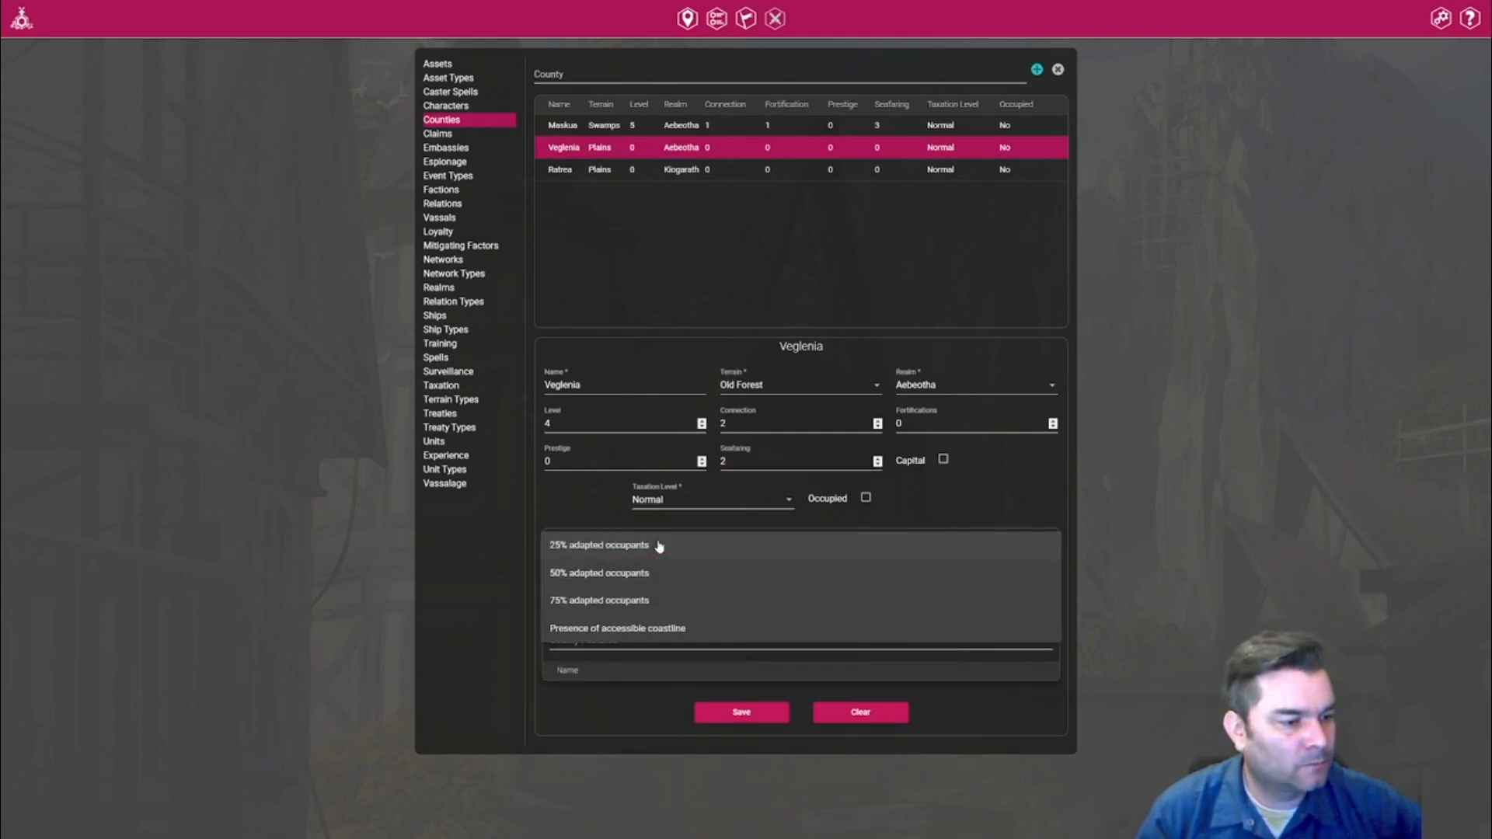
click(640, 631)
click(626, 667)
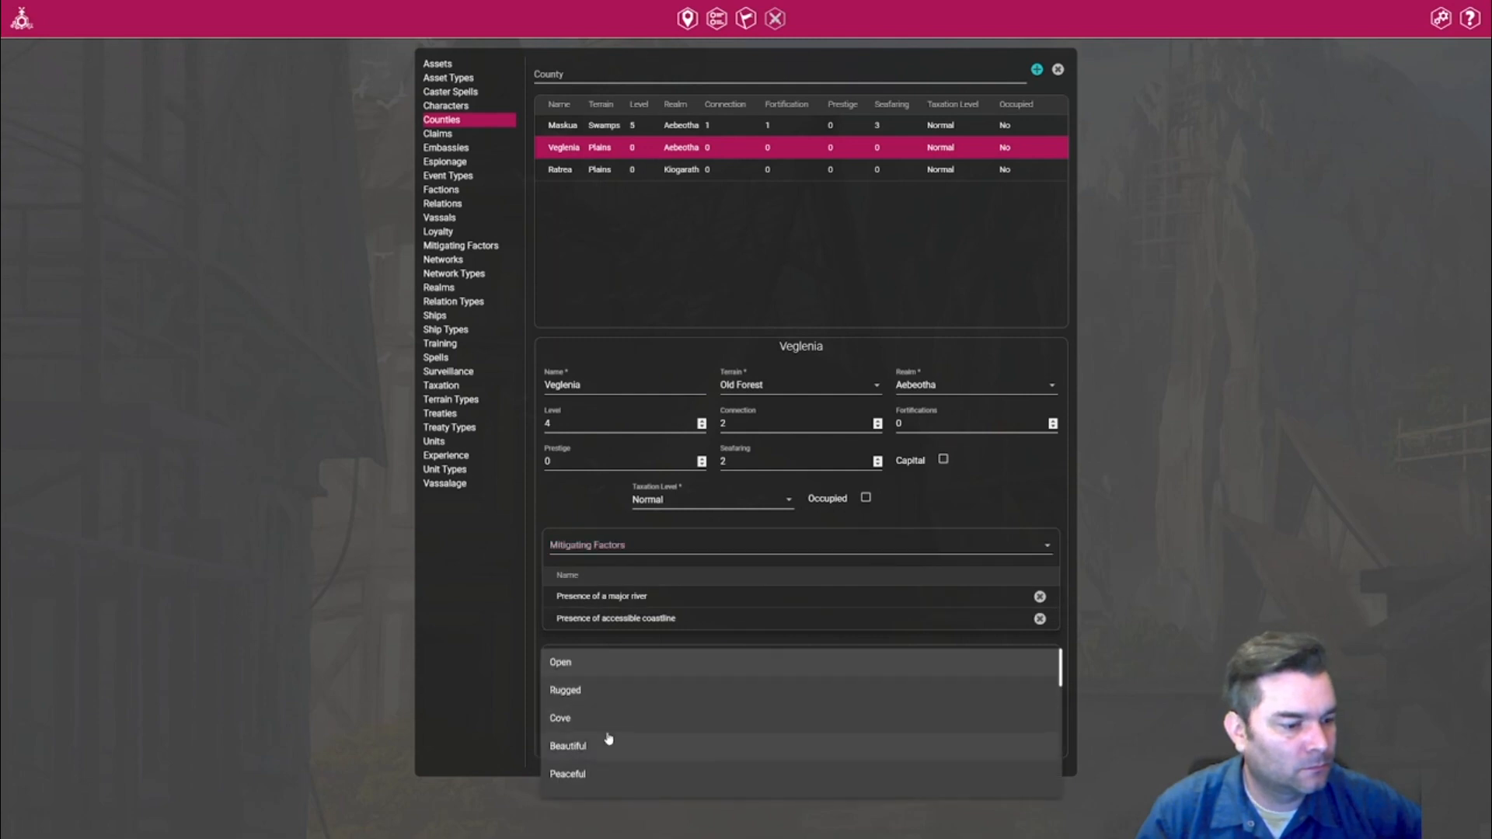
scroll(607, 731, down, 2)
click(585, 713)
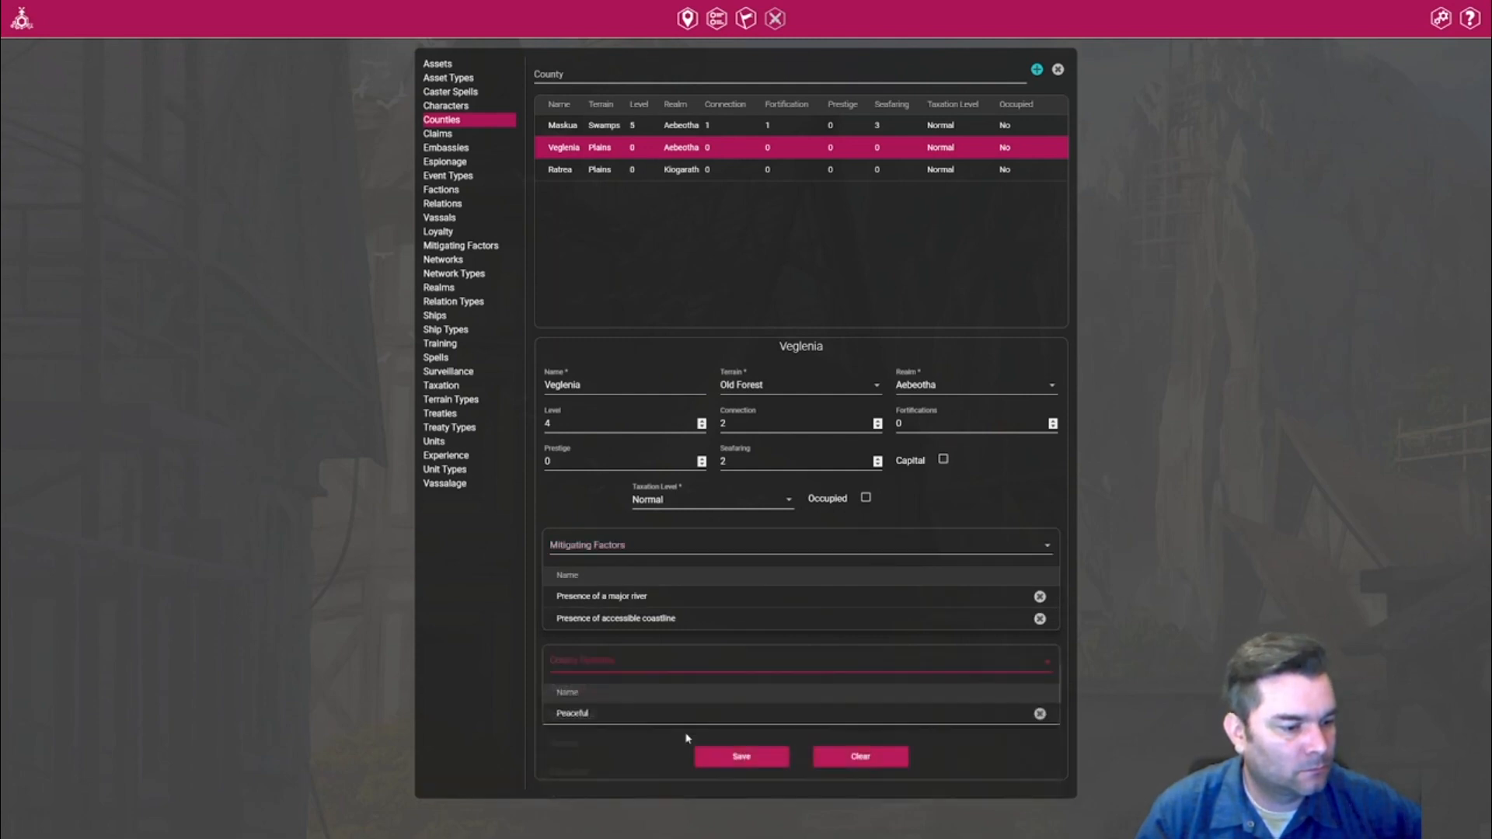
click(743, 760)
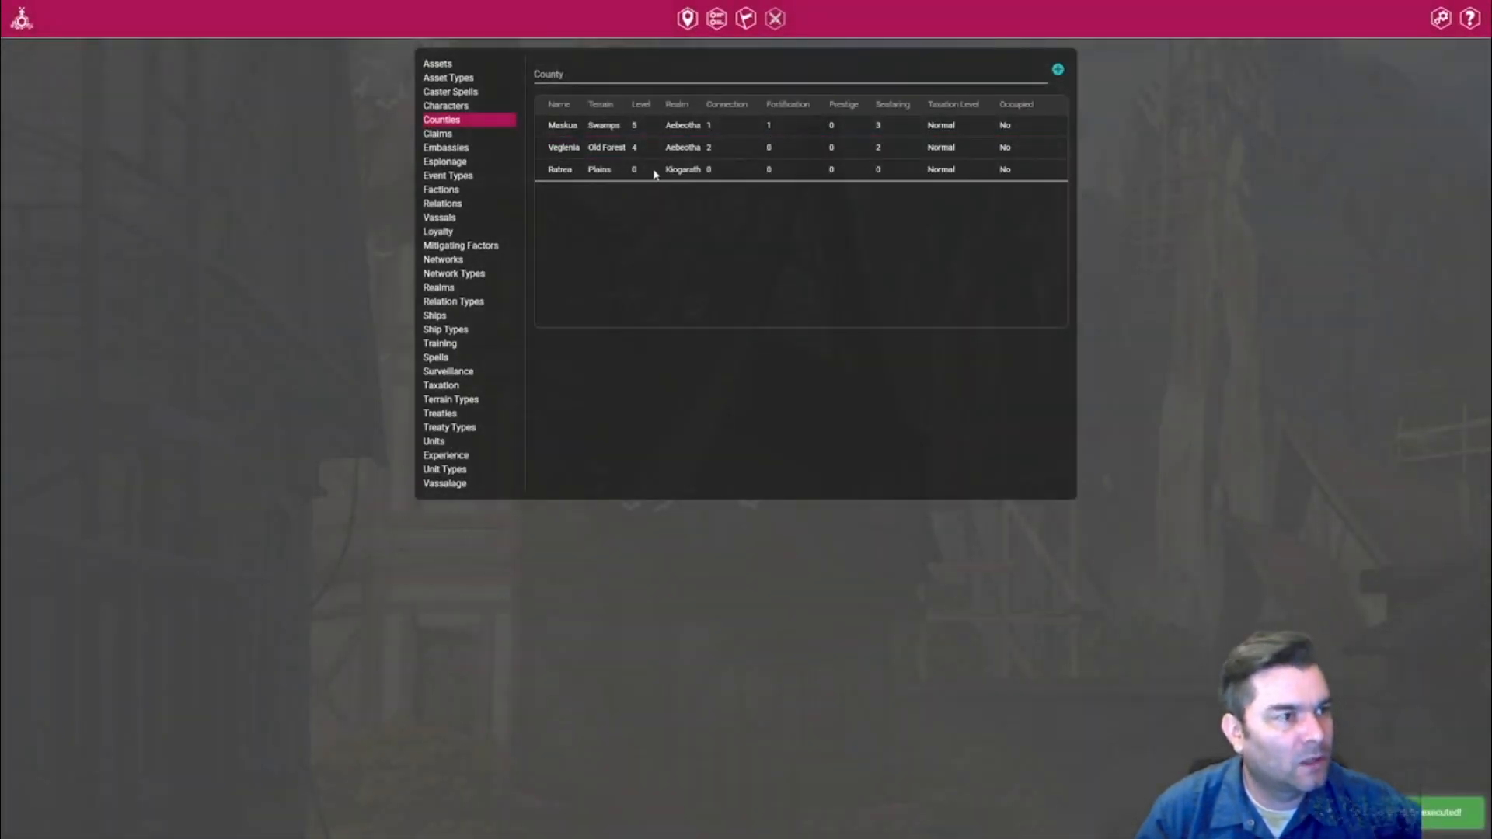
Set the Ratrea county's terrain to Mountains in its county record.
click(721, 170)
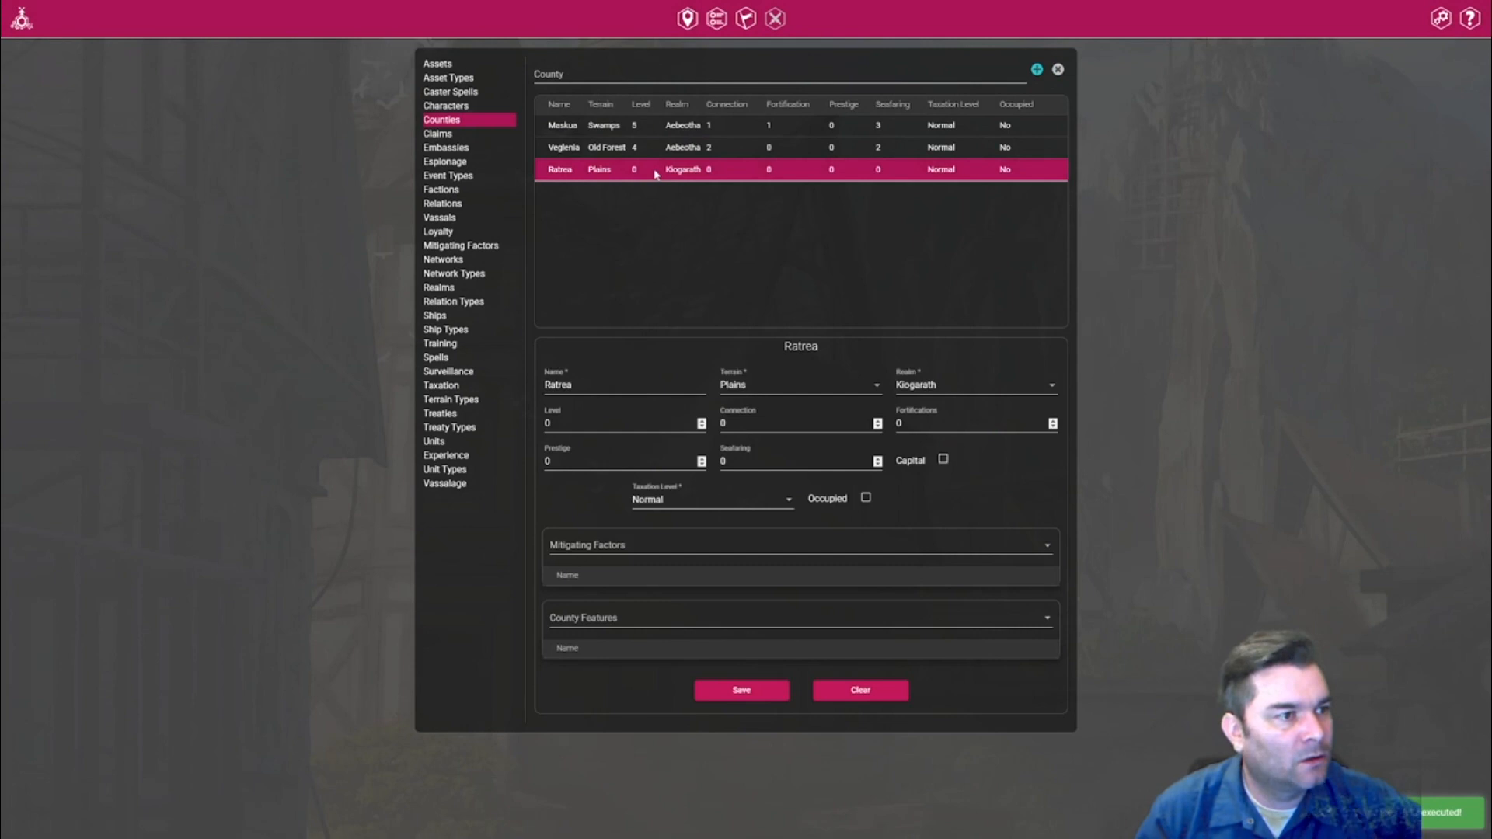
click(752, 387)
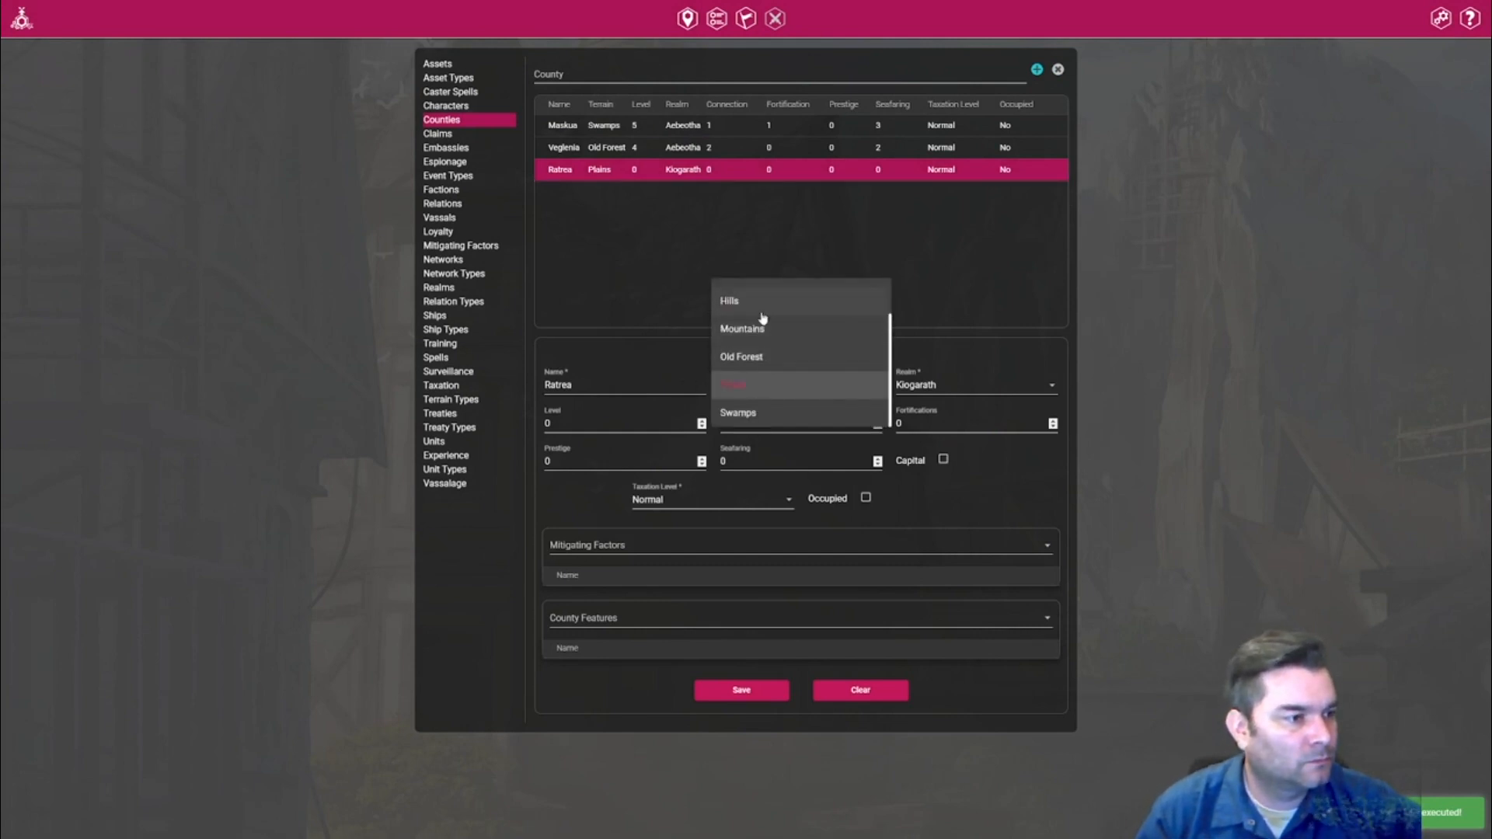
click(765, 303)
click(753, 386)
click(763, 414)
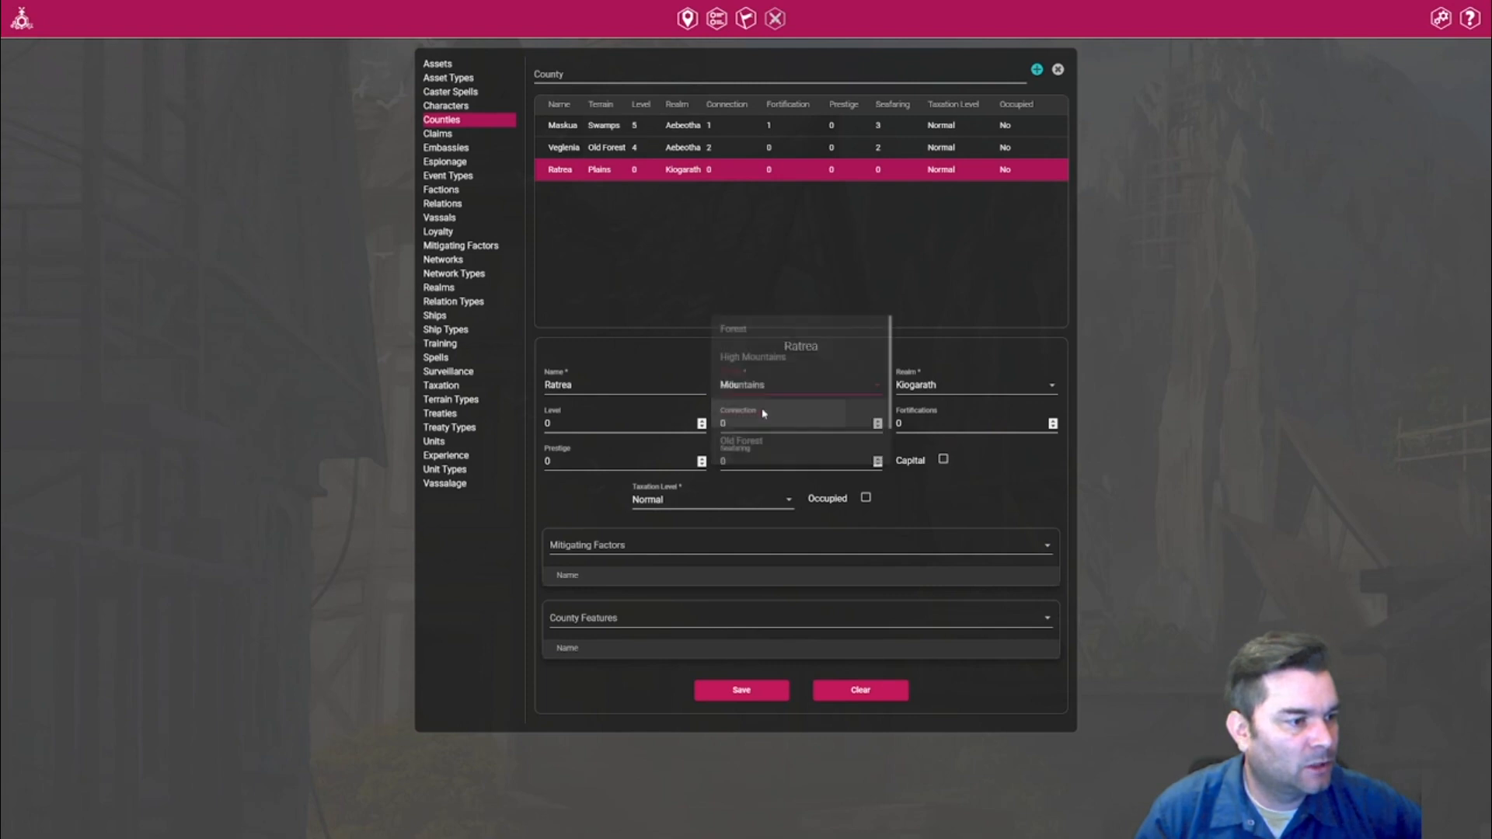
Set Ratrea's connection to 1, fortifications to 3 and level to 5.
click(878, 421)
click(1054, 426)
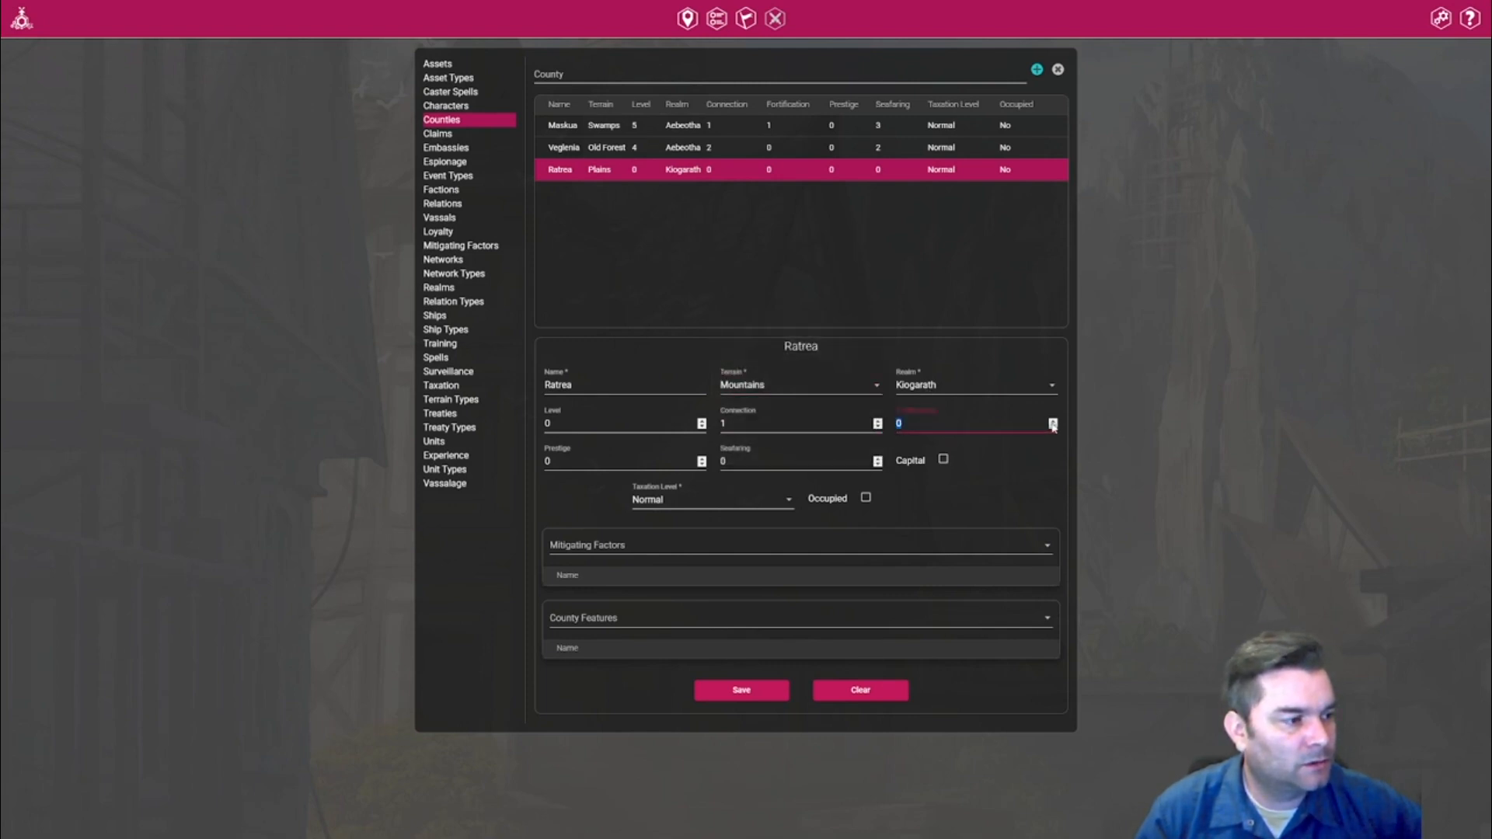
click(1054, 425)
triple_click(704, 421)
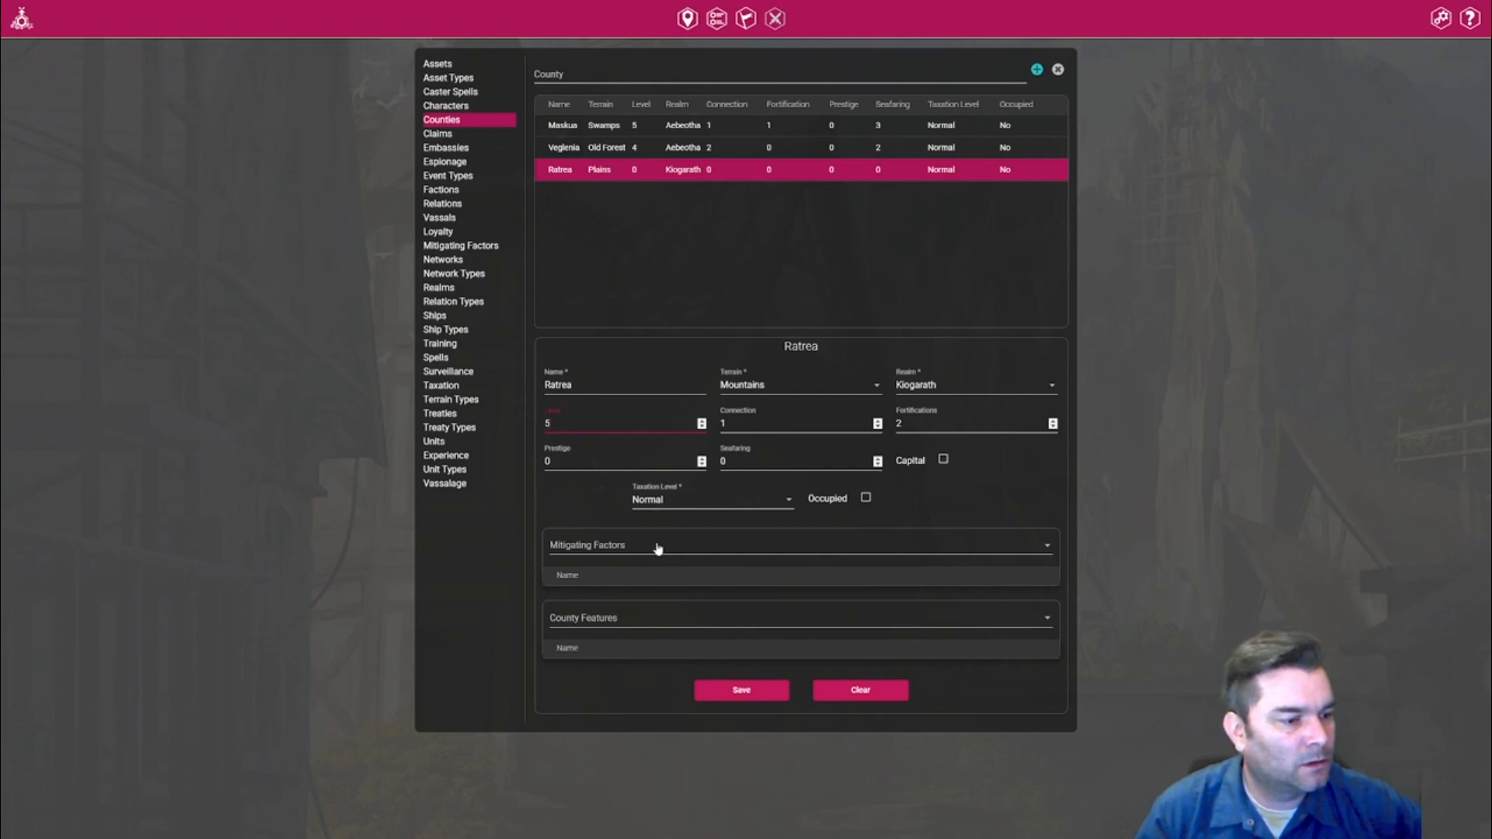
Add the county feature Rugged to Ratrea and save the county.
click(637, 620)
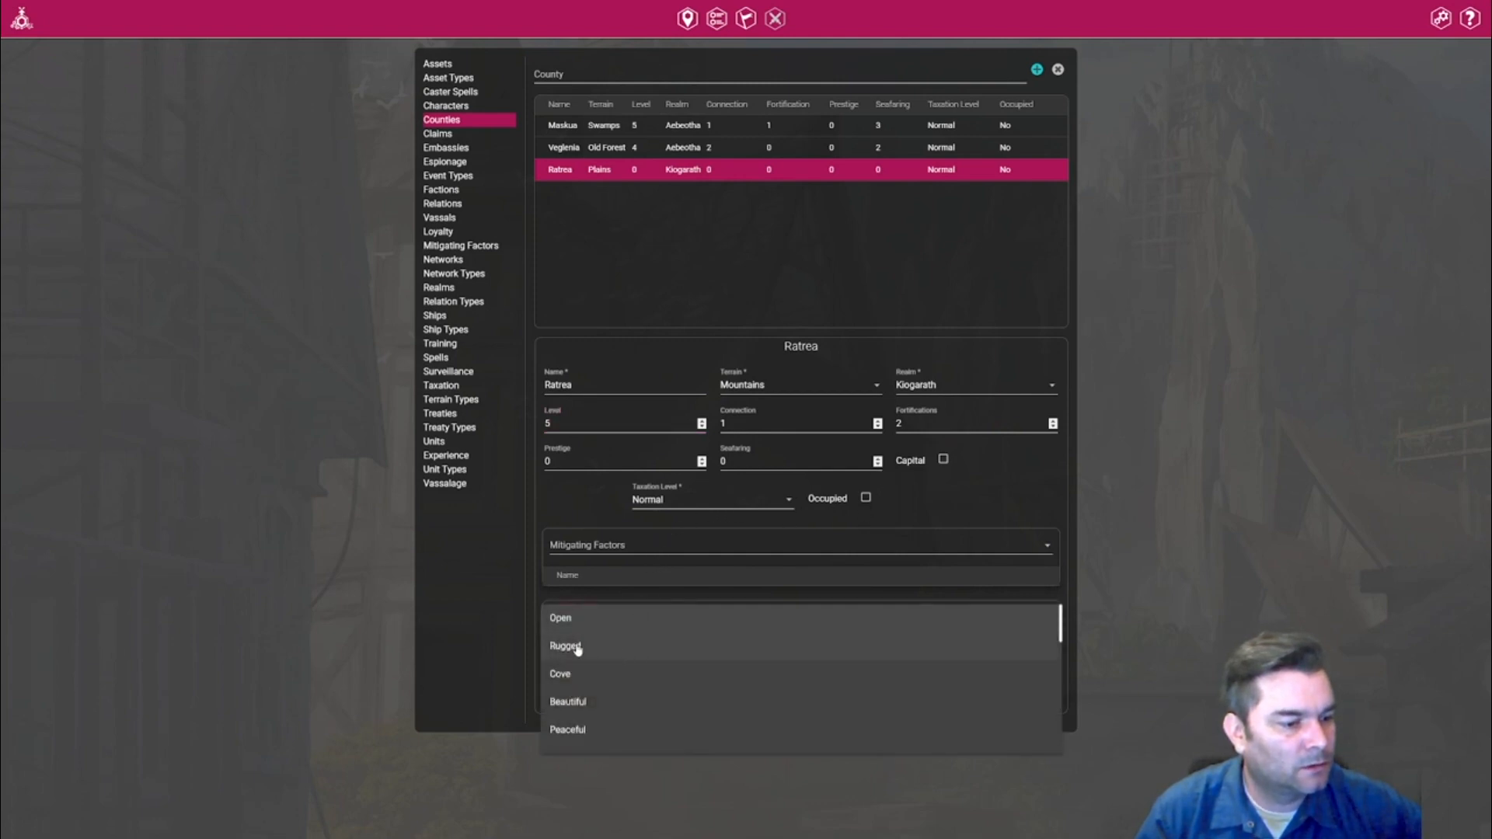
click(577, 649)
click(733, 717)
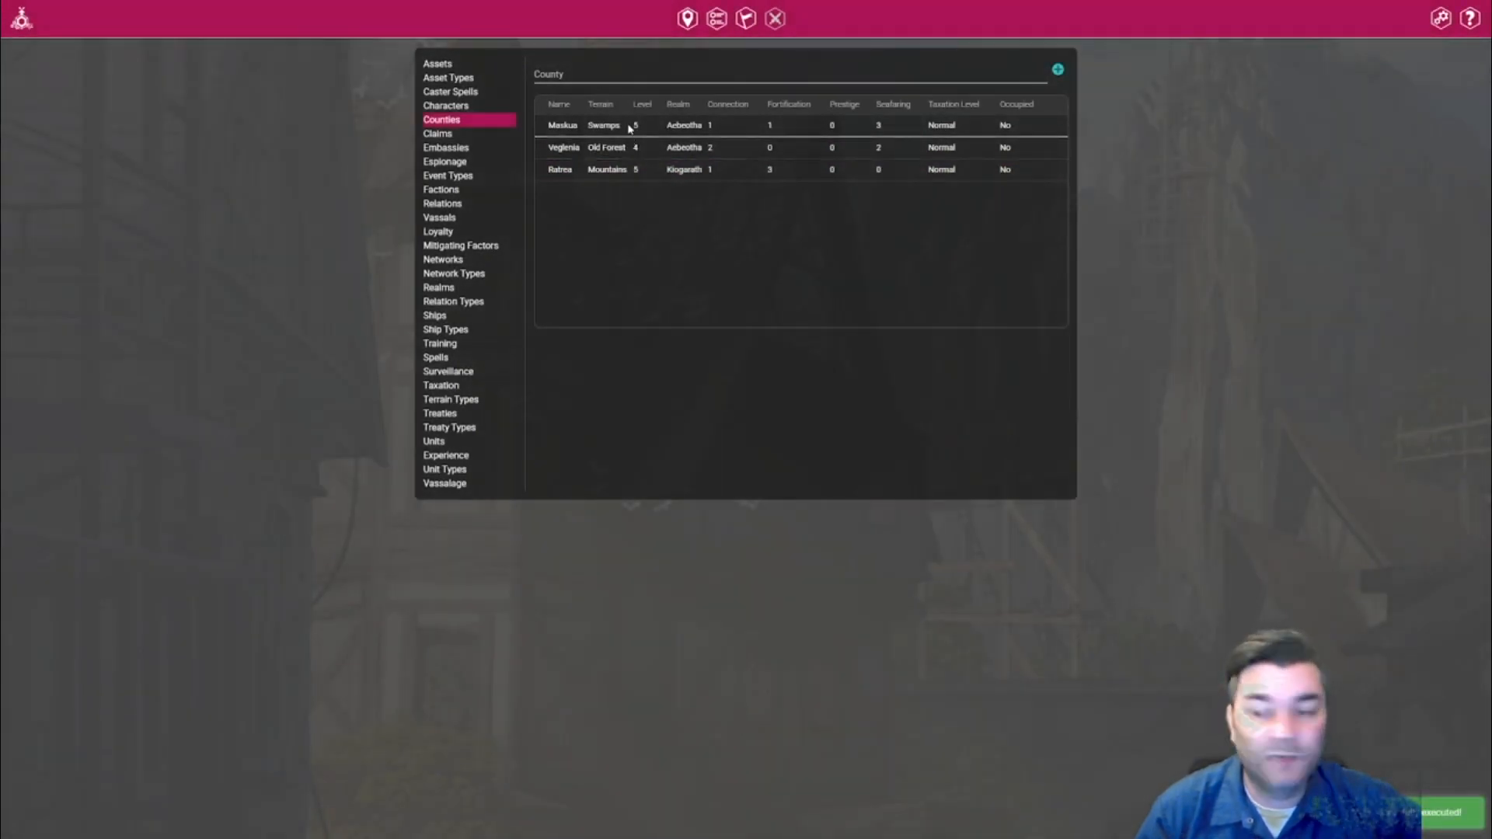
Return to the campaign map and examine the attribute summaries of the Maskua and Ratrea counties.
click(686, 20)
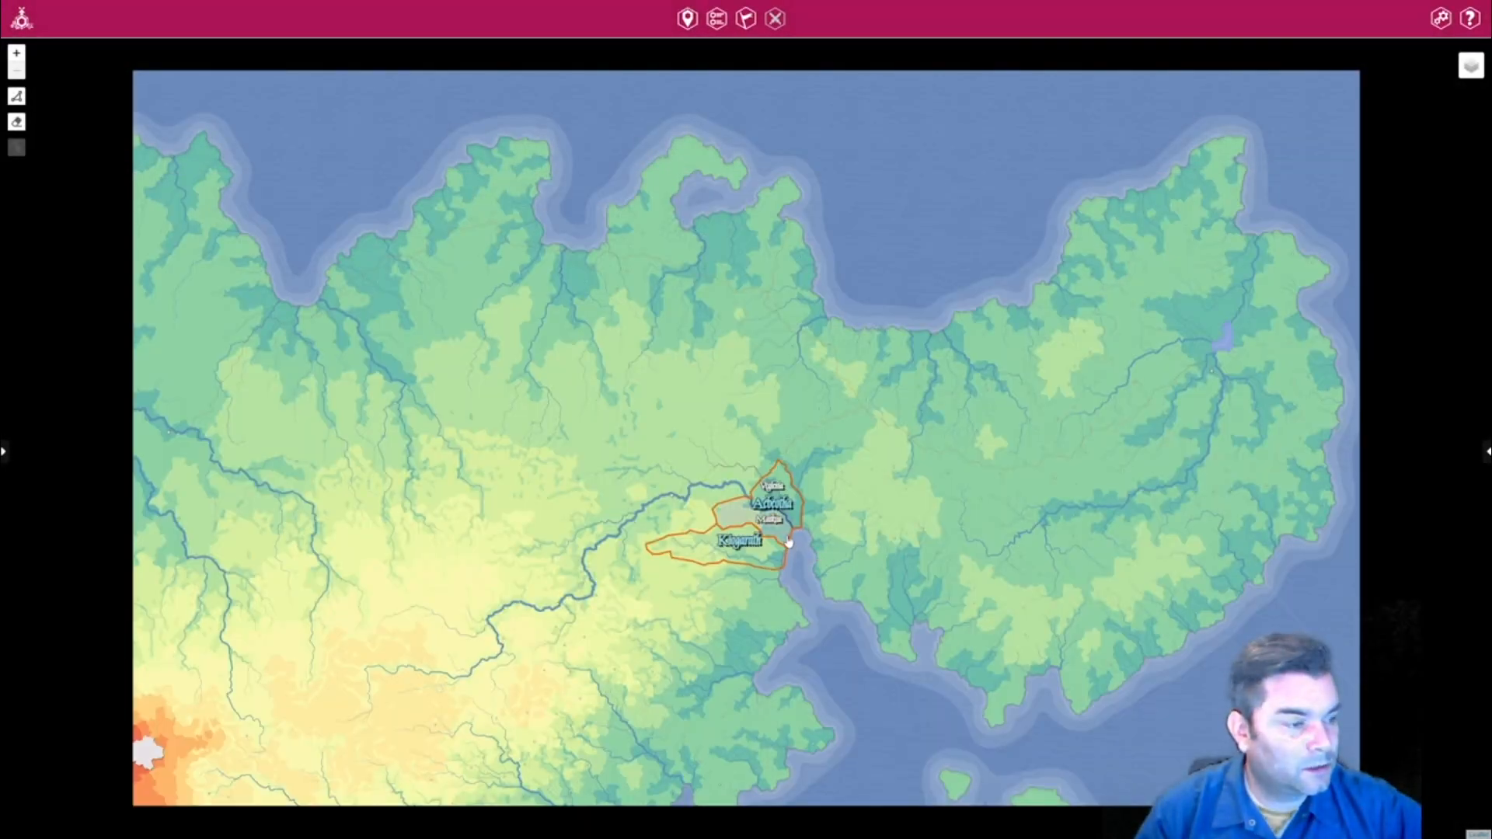
scroll(787, 538, up, 1)
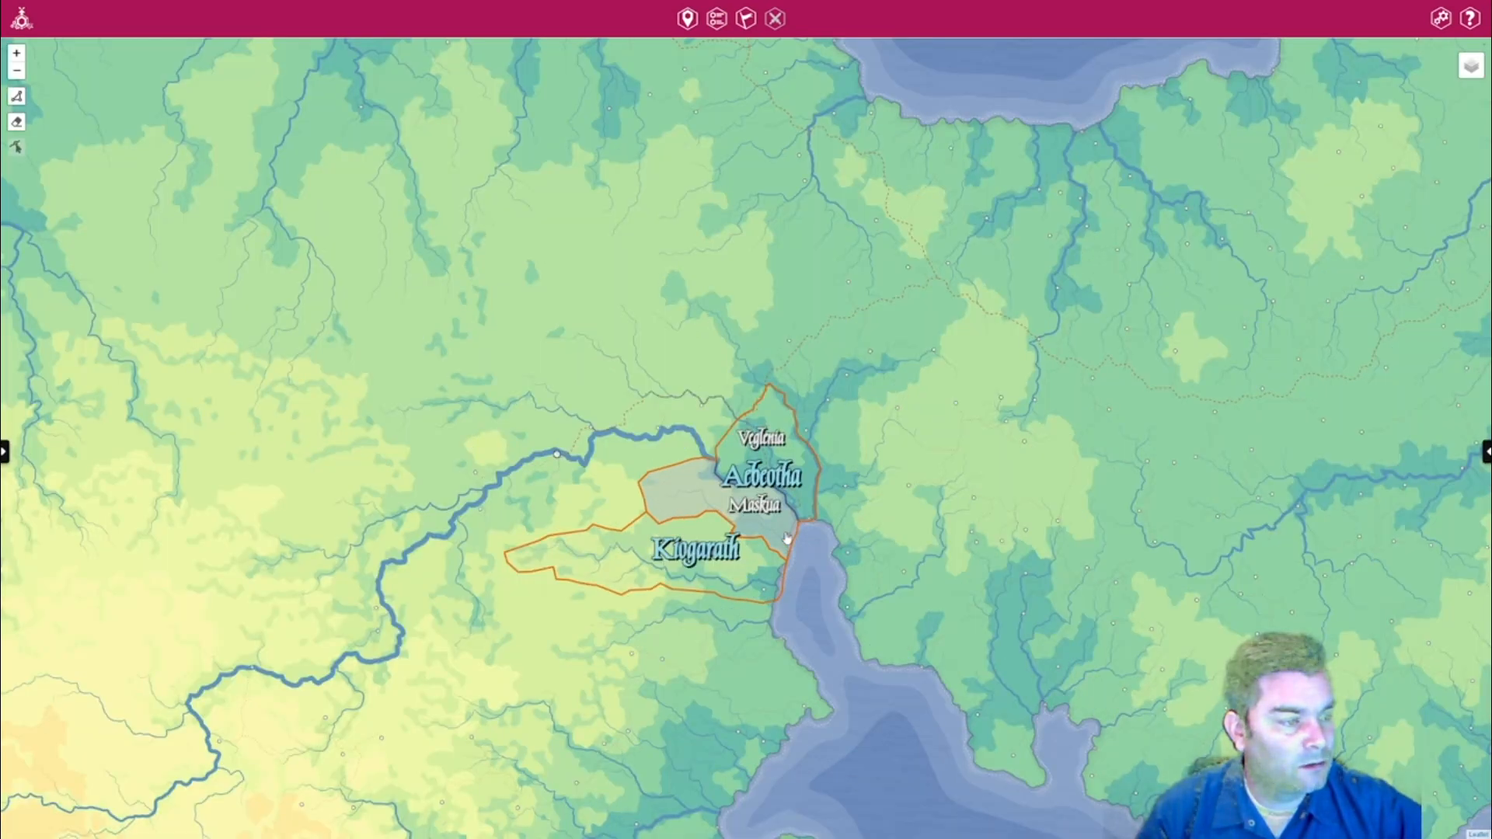
scroll(786, 536, up, 1)
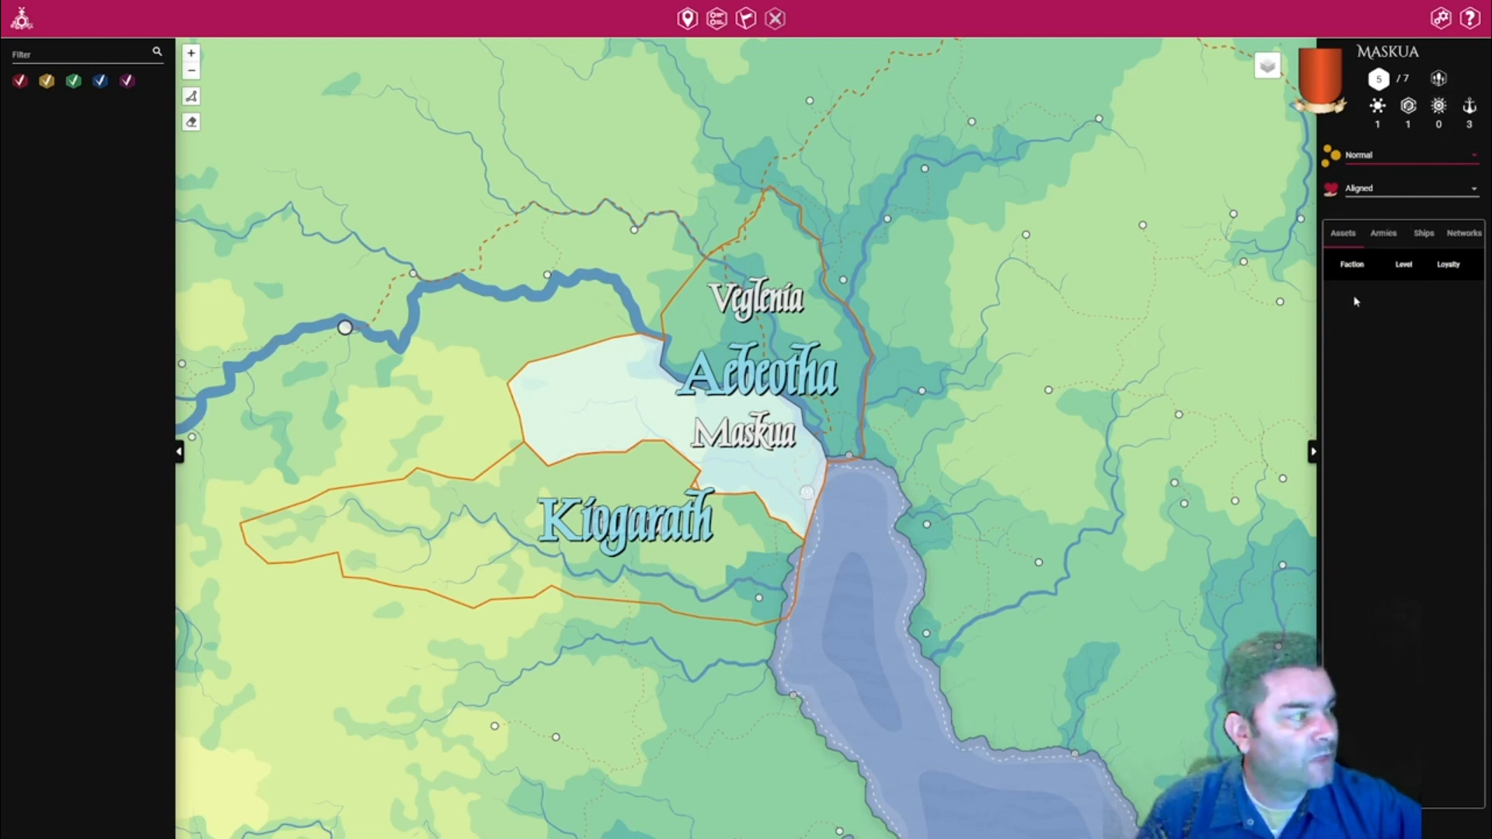
click(706, 600)
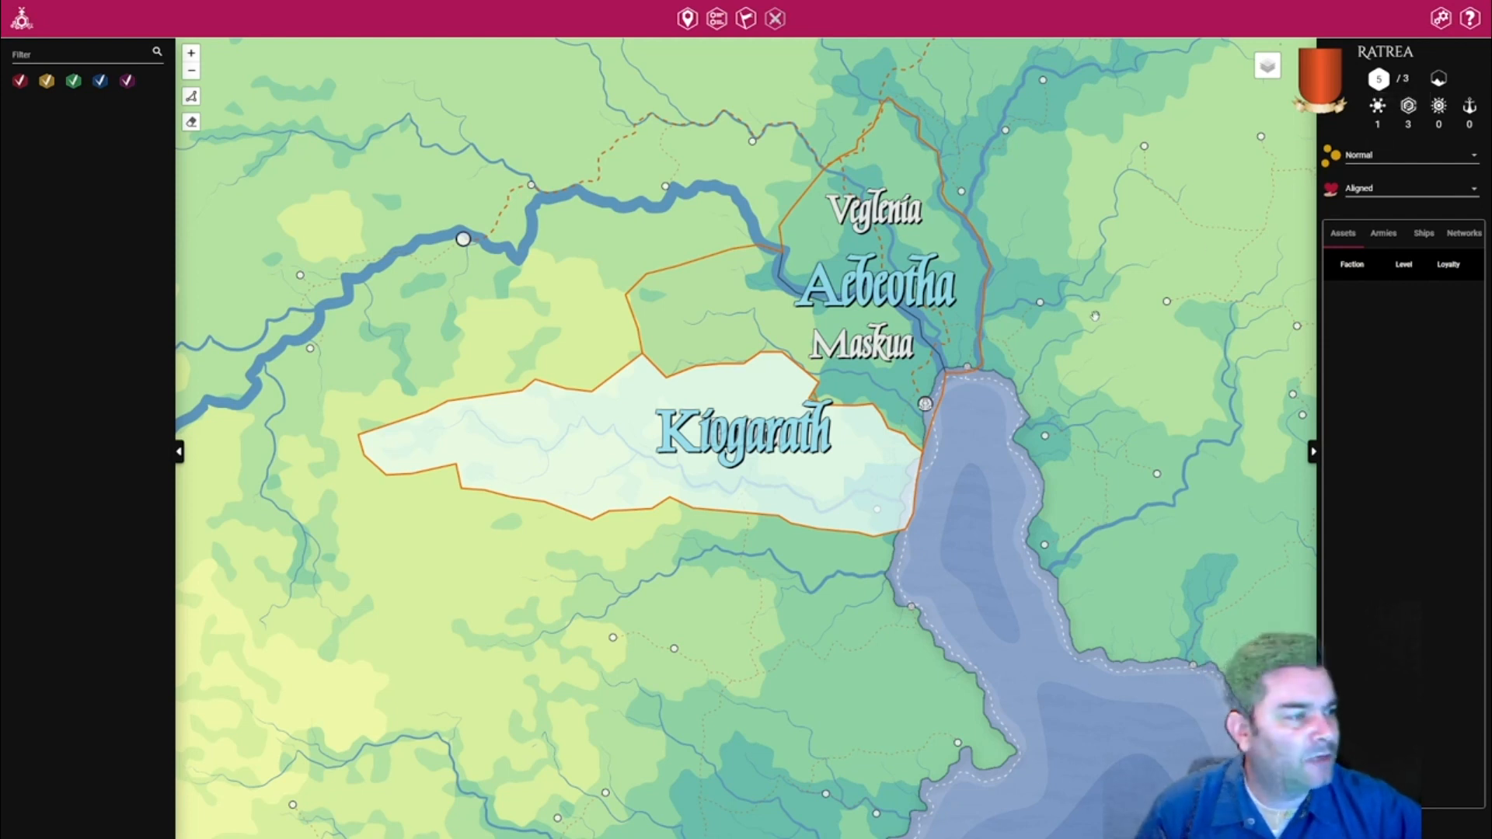
drag(1093, 317, 970, 338)
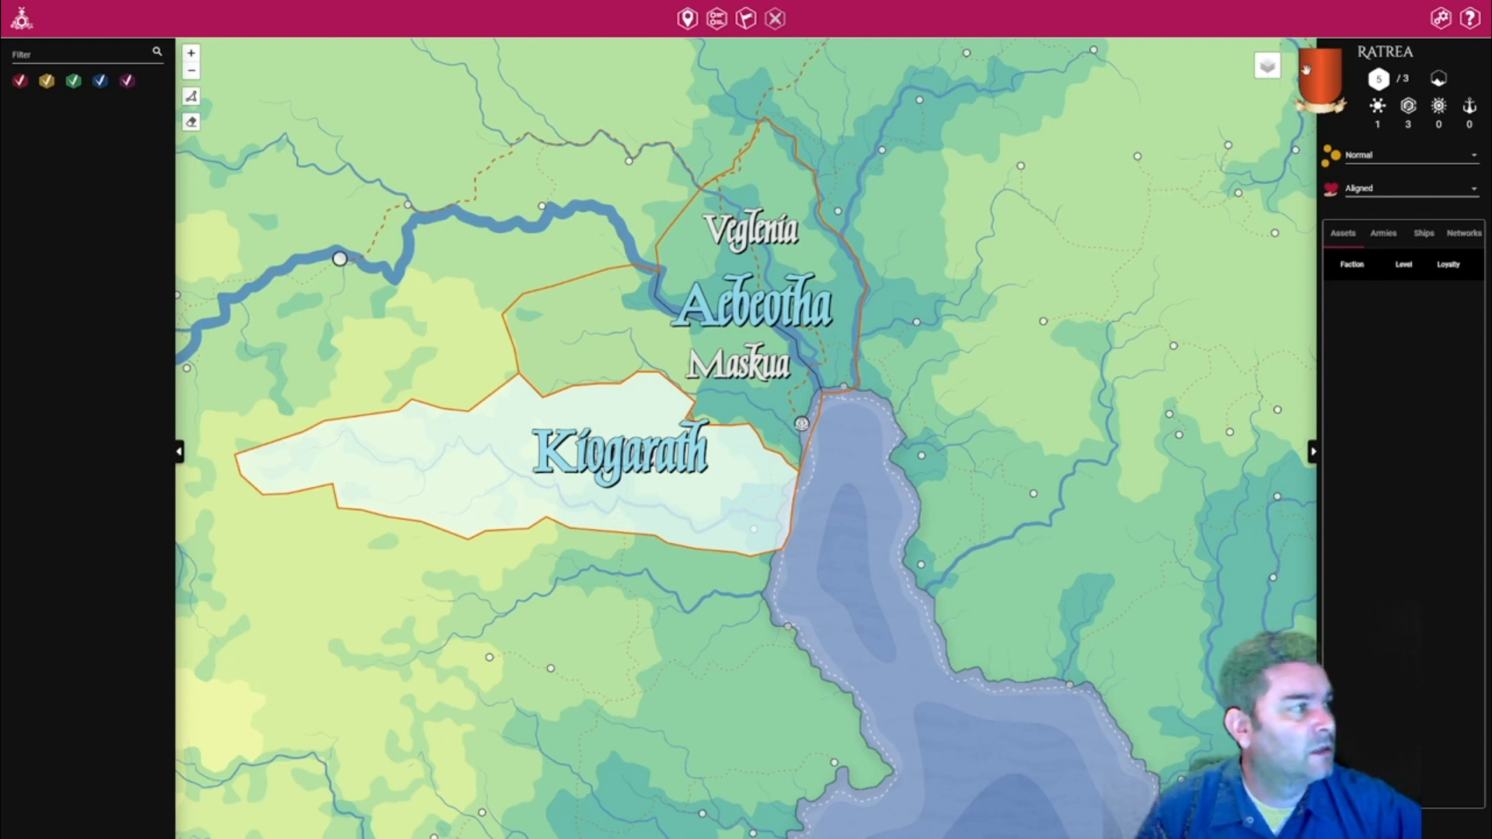
Start a new faction record named Trade Guild with main type Trade, leaving its realm blank.
click(1440, 20)
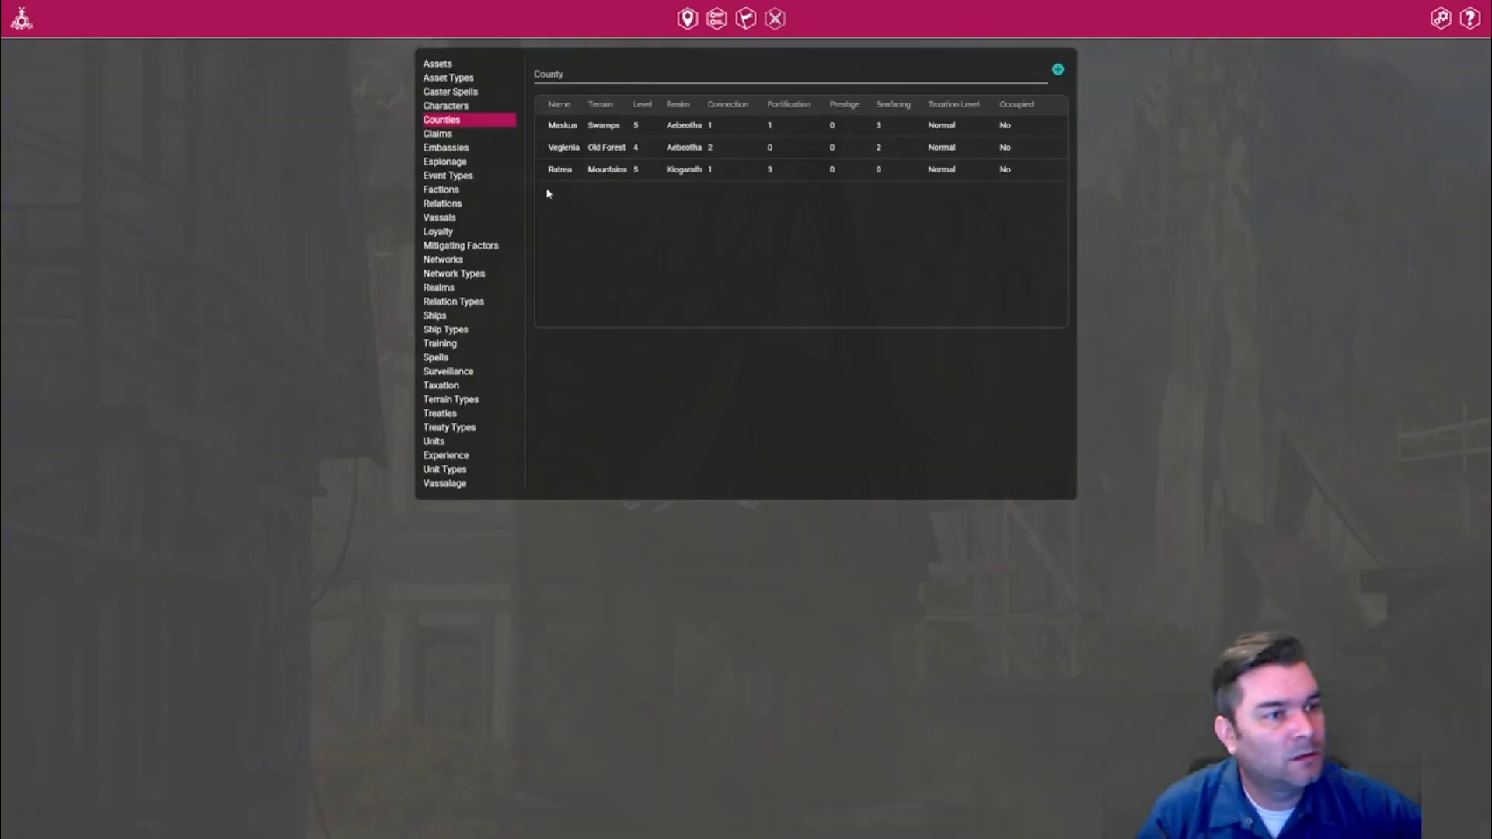
click(449, 195)
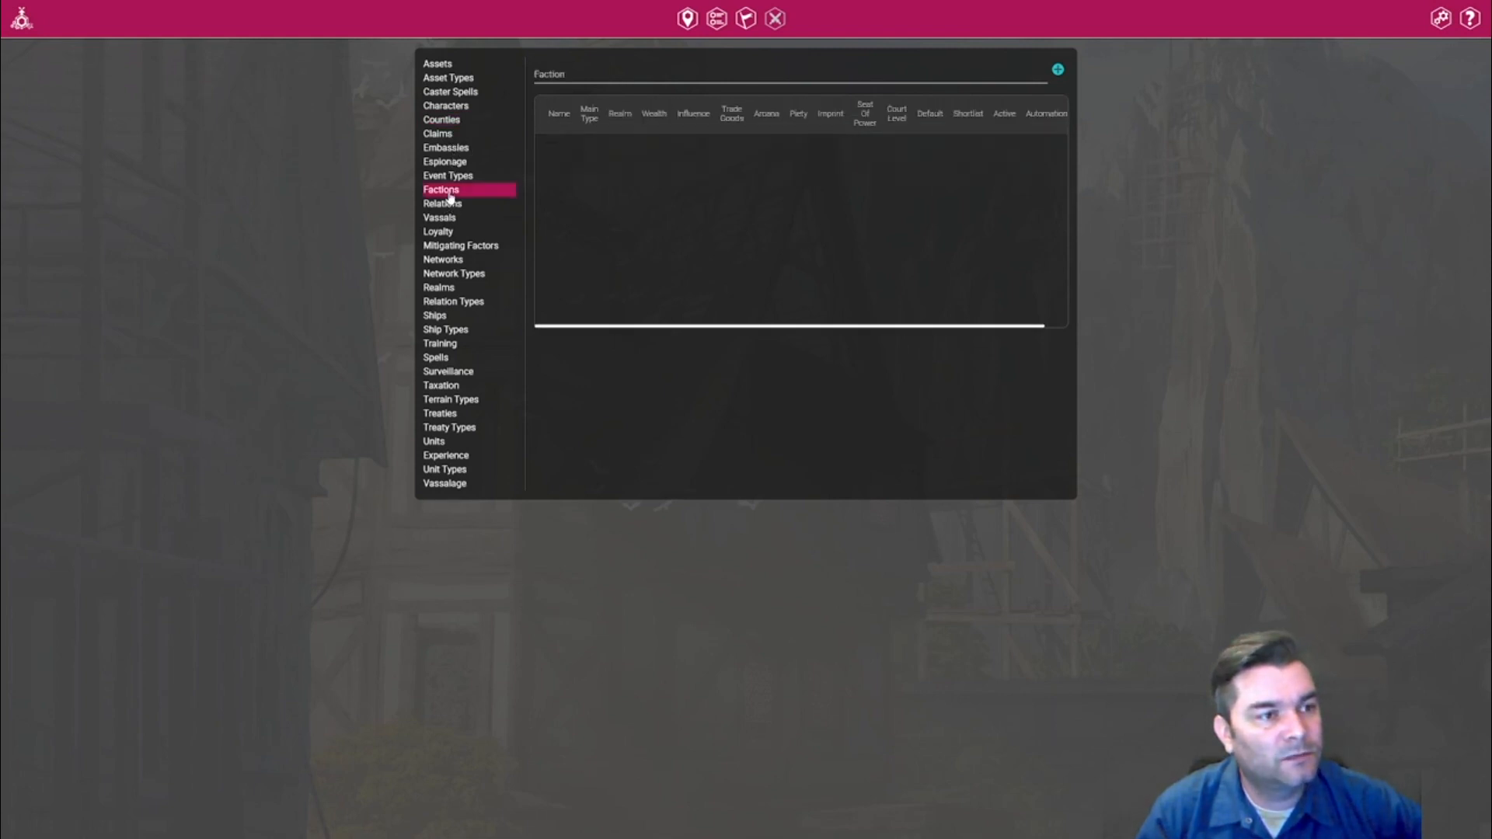
click(1059, 71)
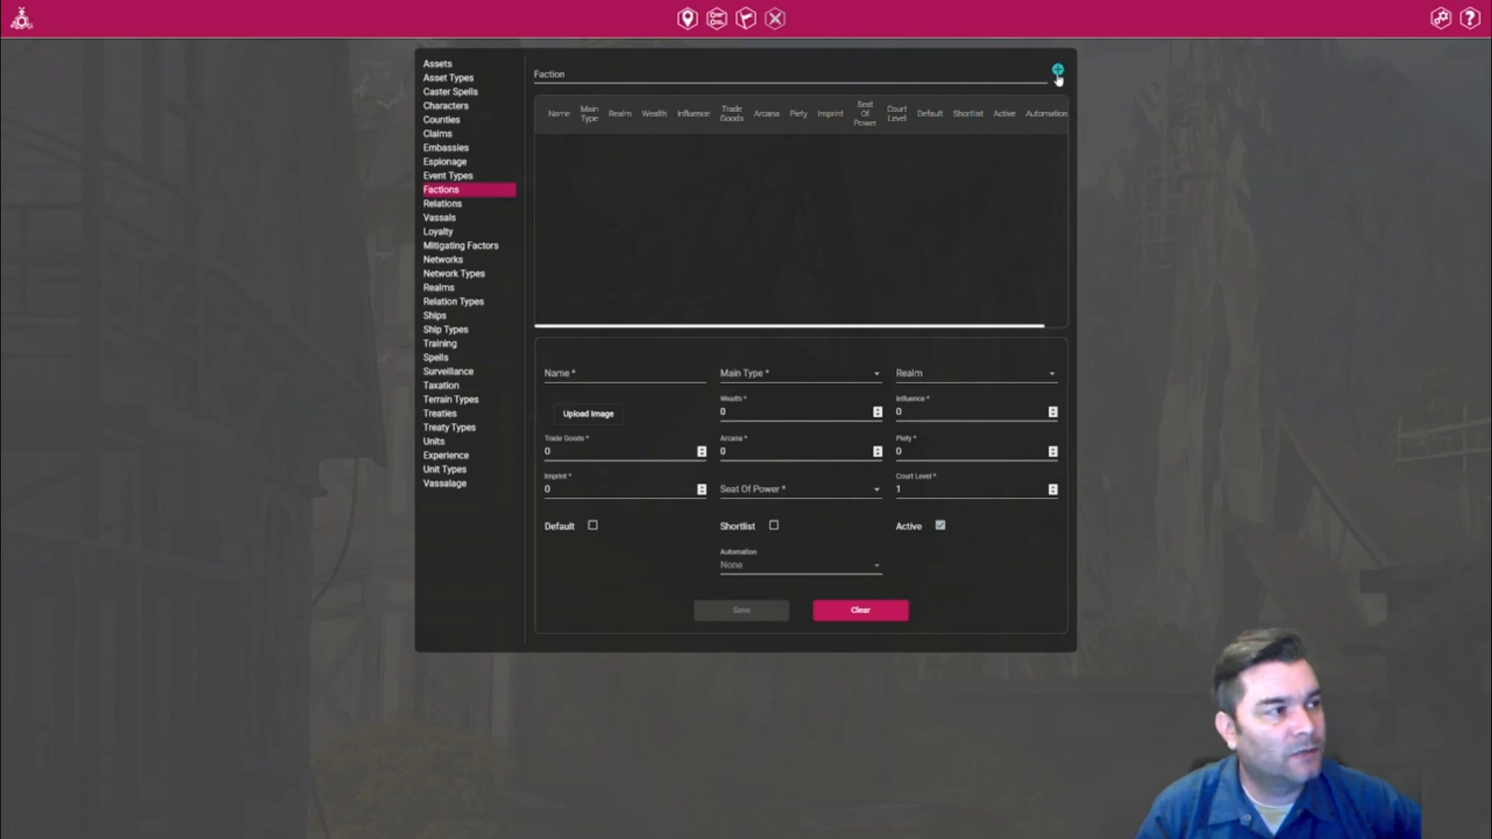
click(625, 374)
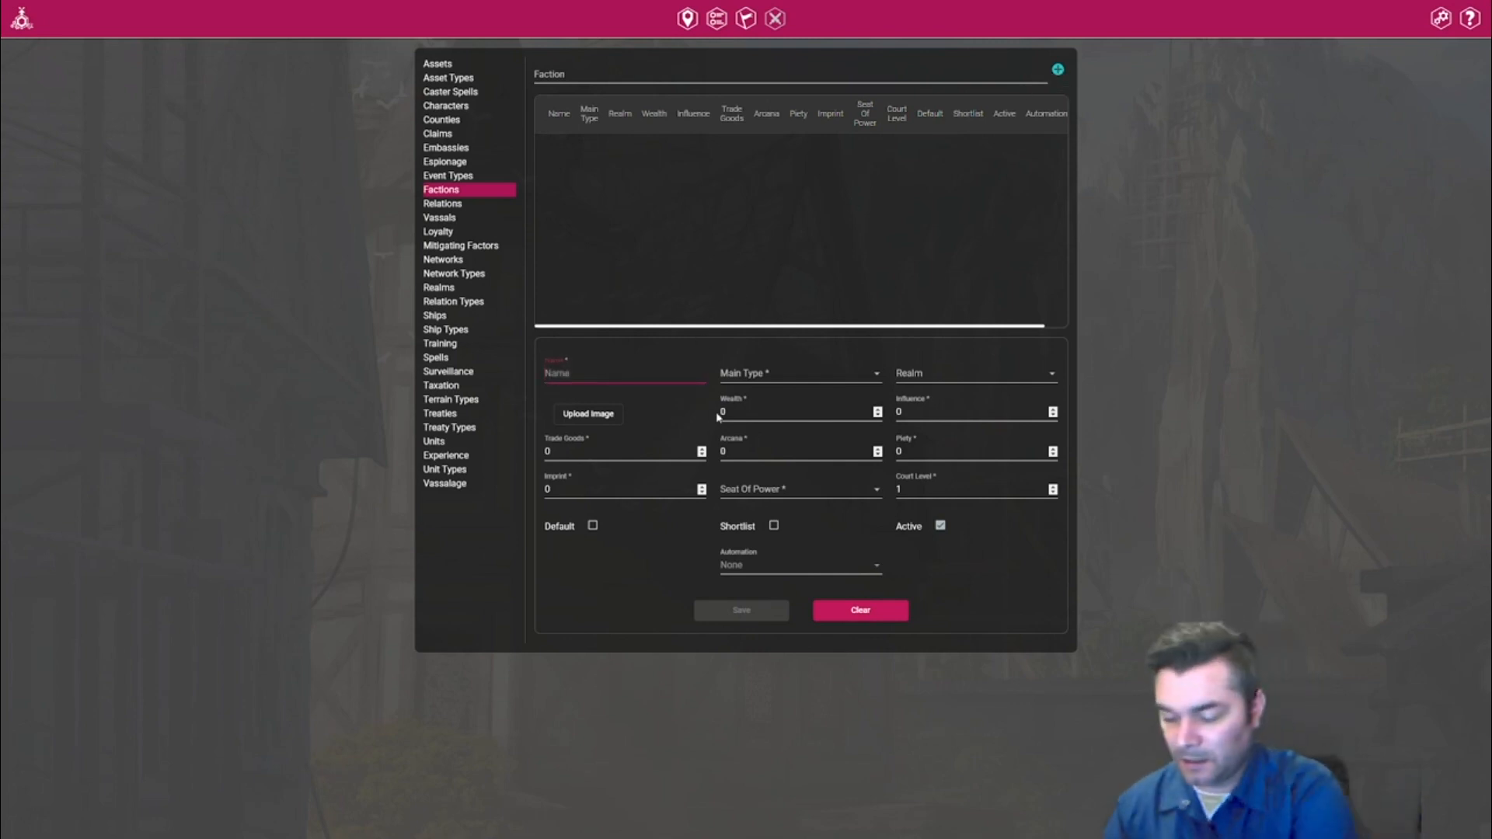
text(Tr)
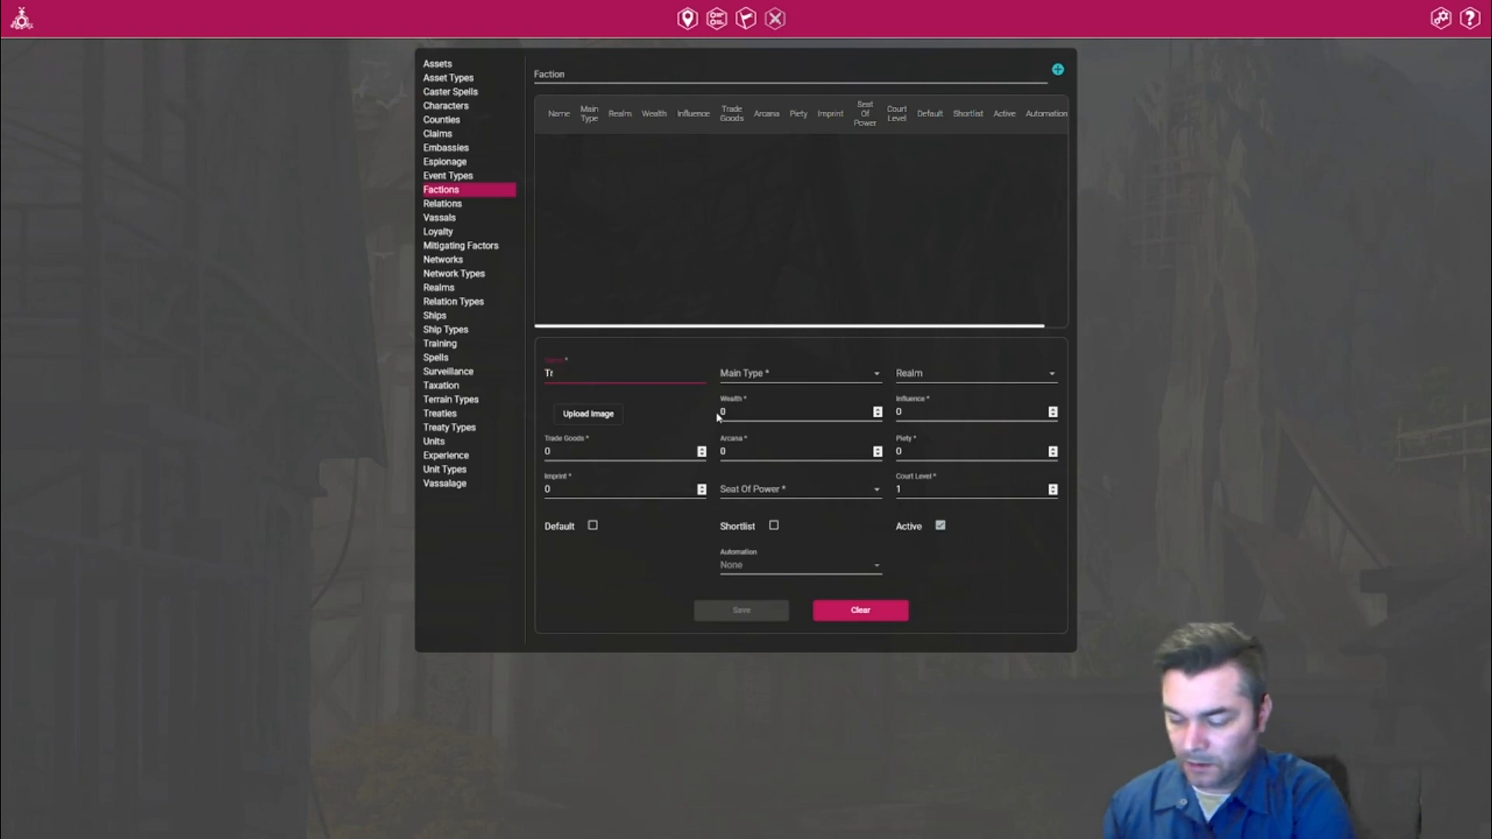
text(ade Guild)
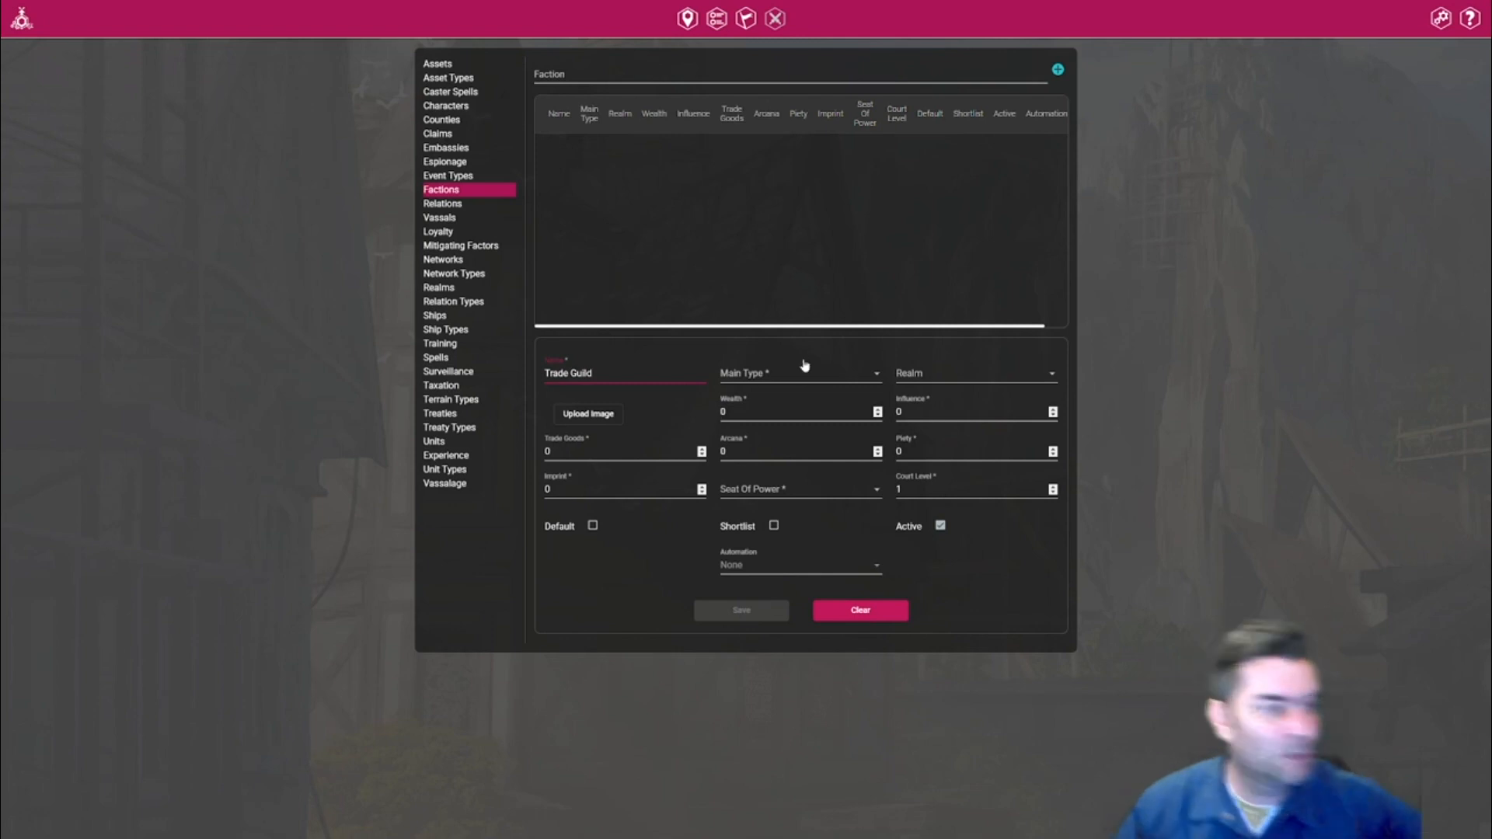
click(758, 381)
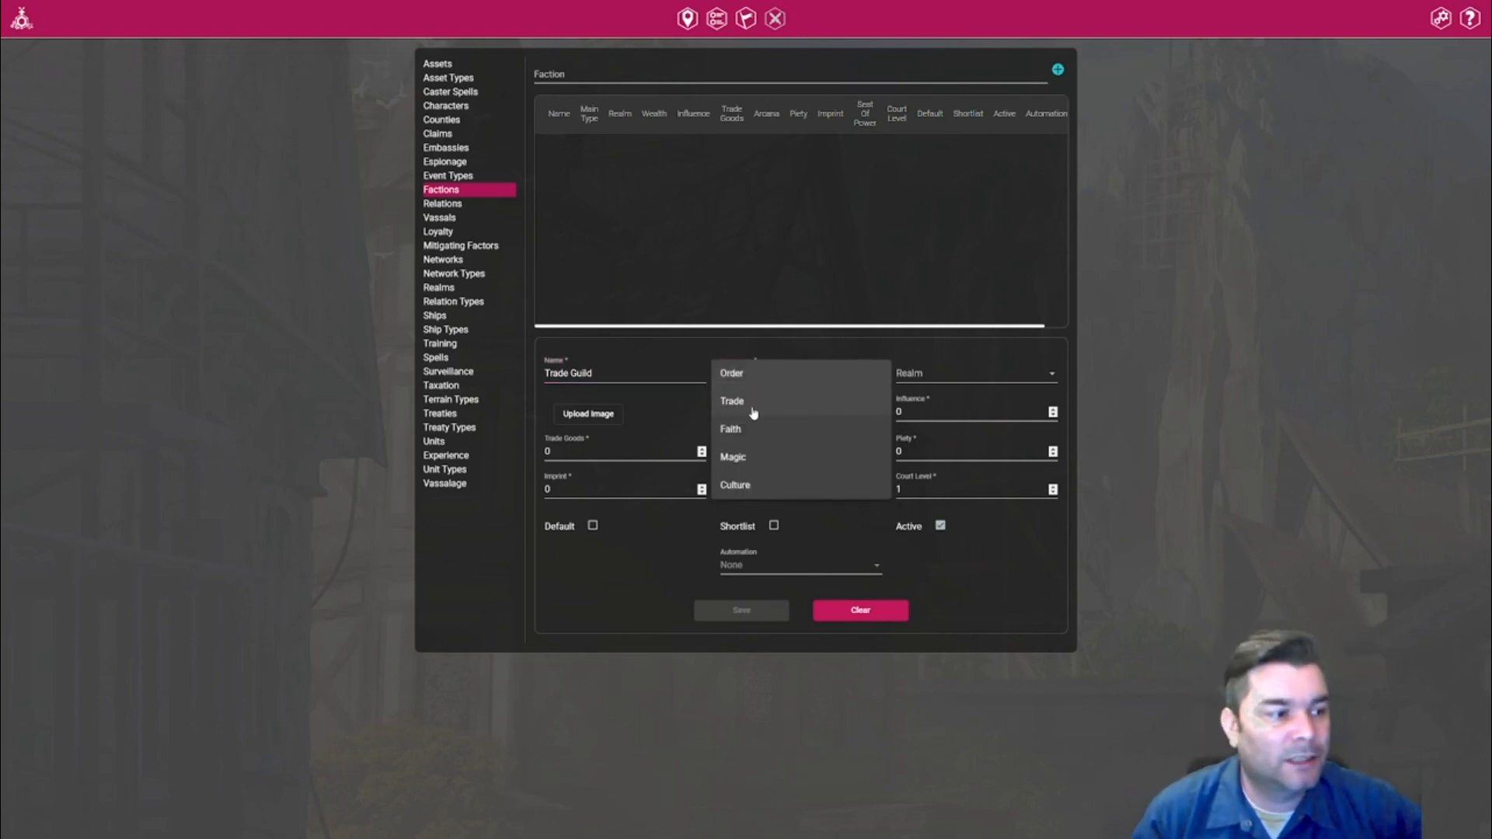
click(754, 405)
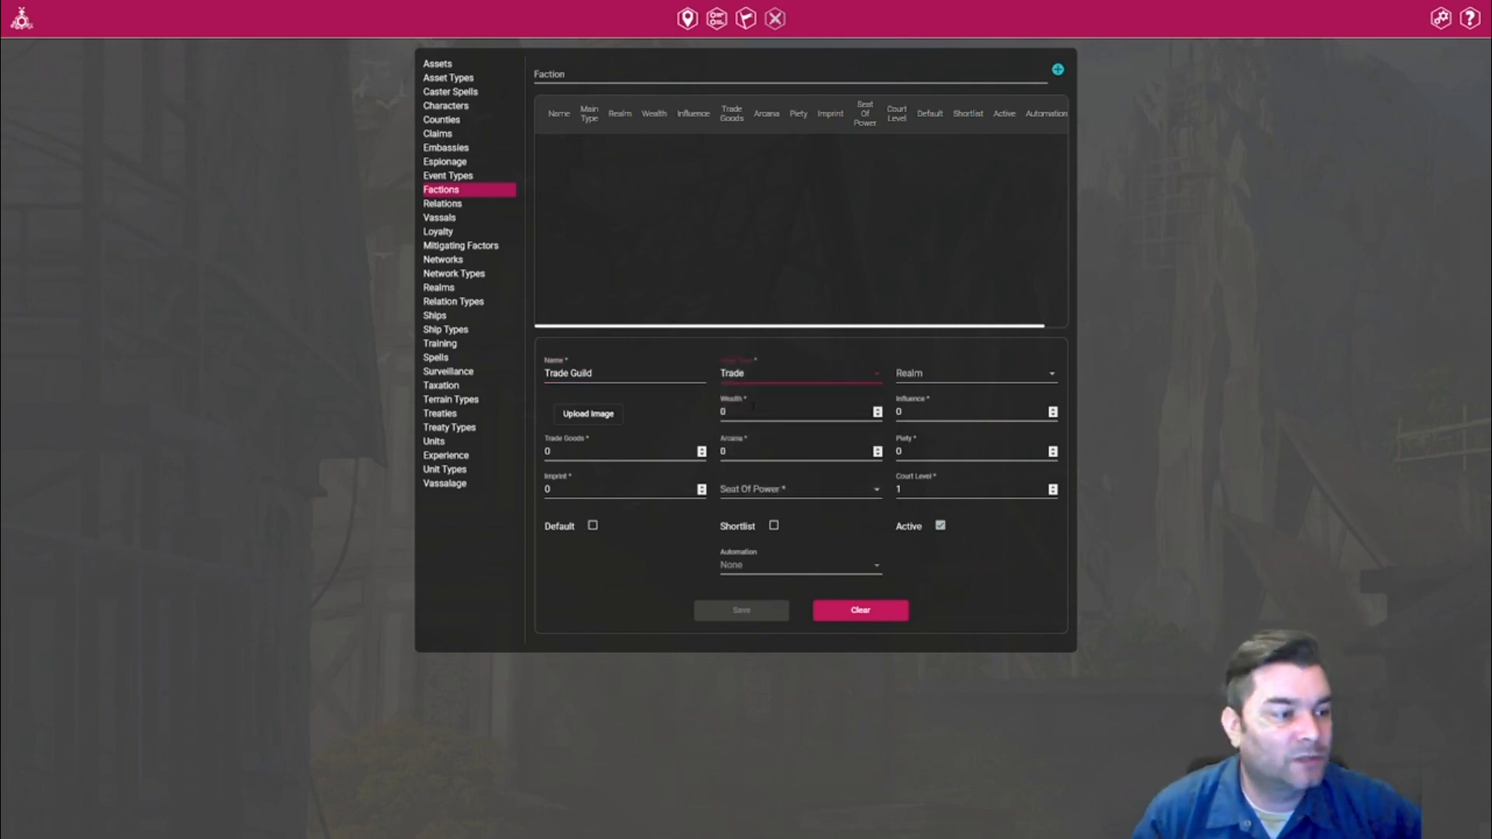
click(935, 380)
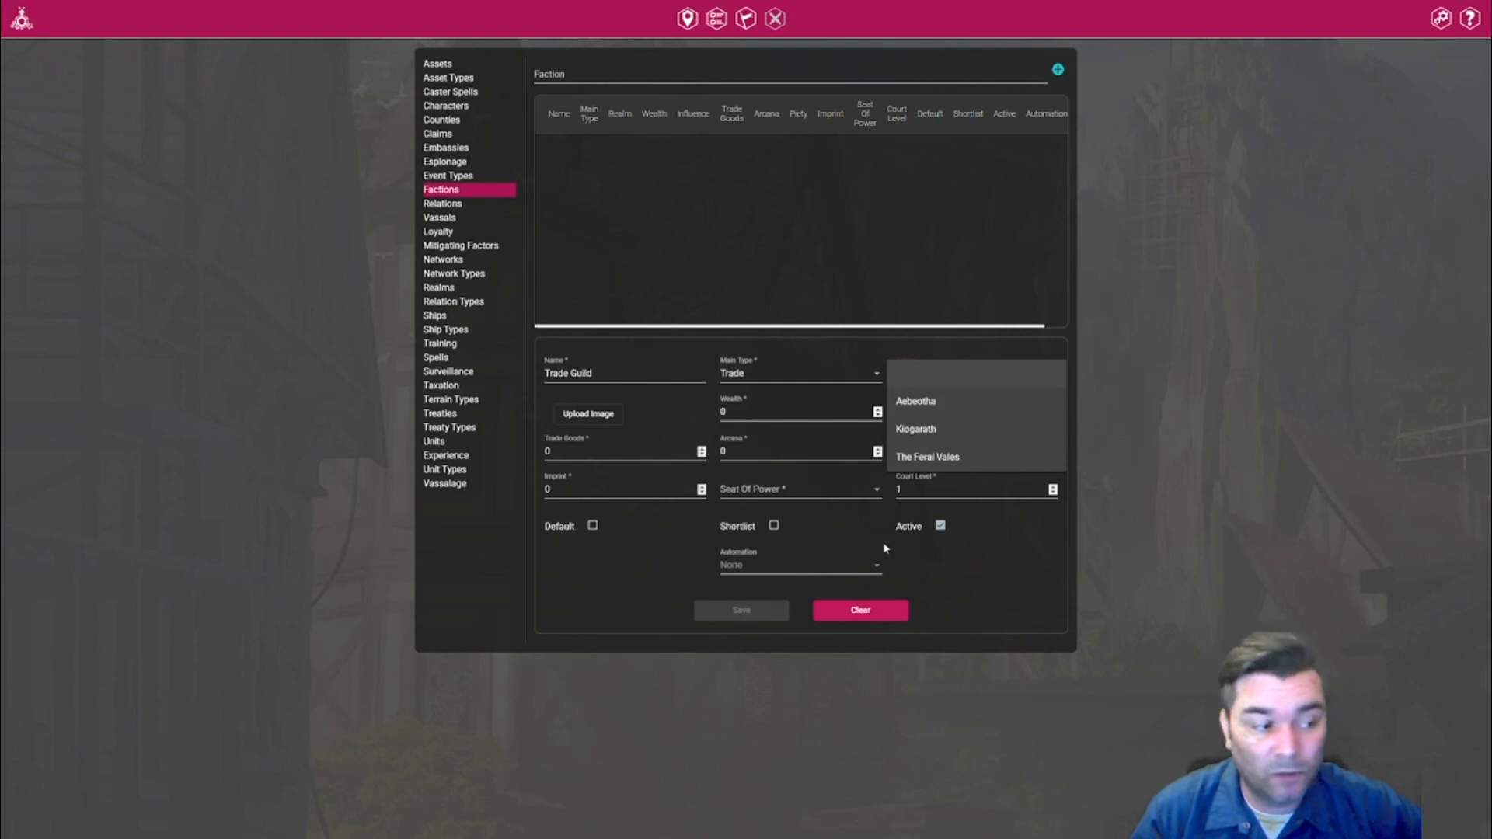
click(635, 546)
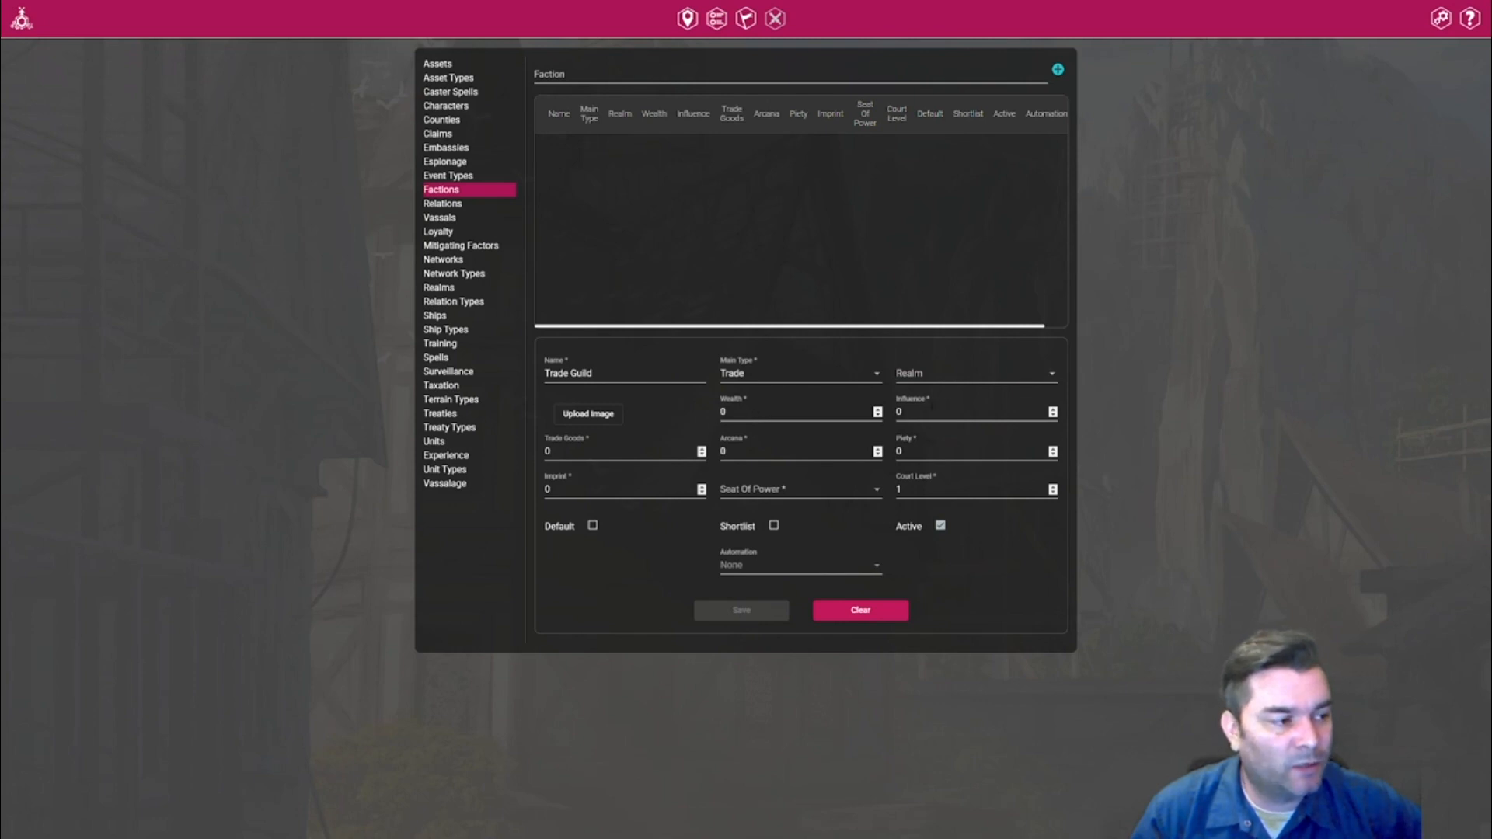
Set the Trade Guild's wealth to 21, arcana to 3 and seat of power to Aebeotha-Veglenia.
click(877, 409)
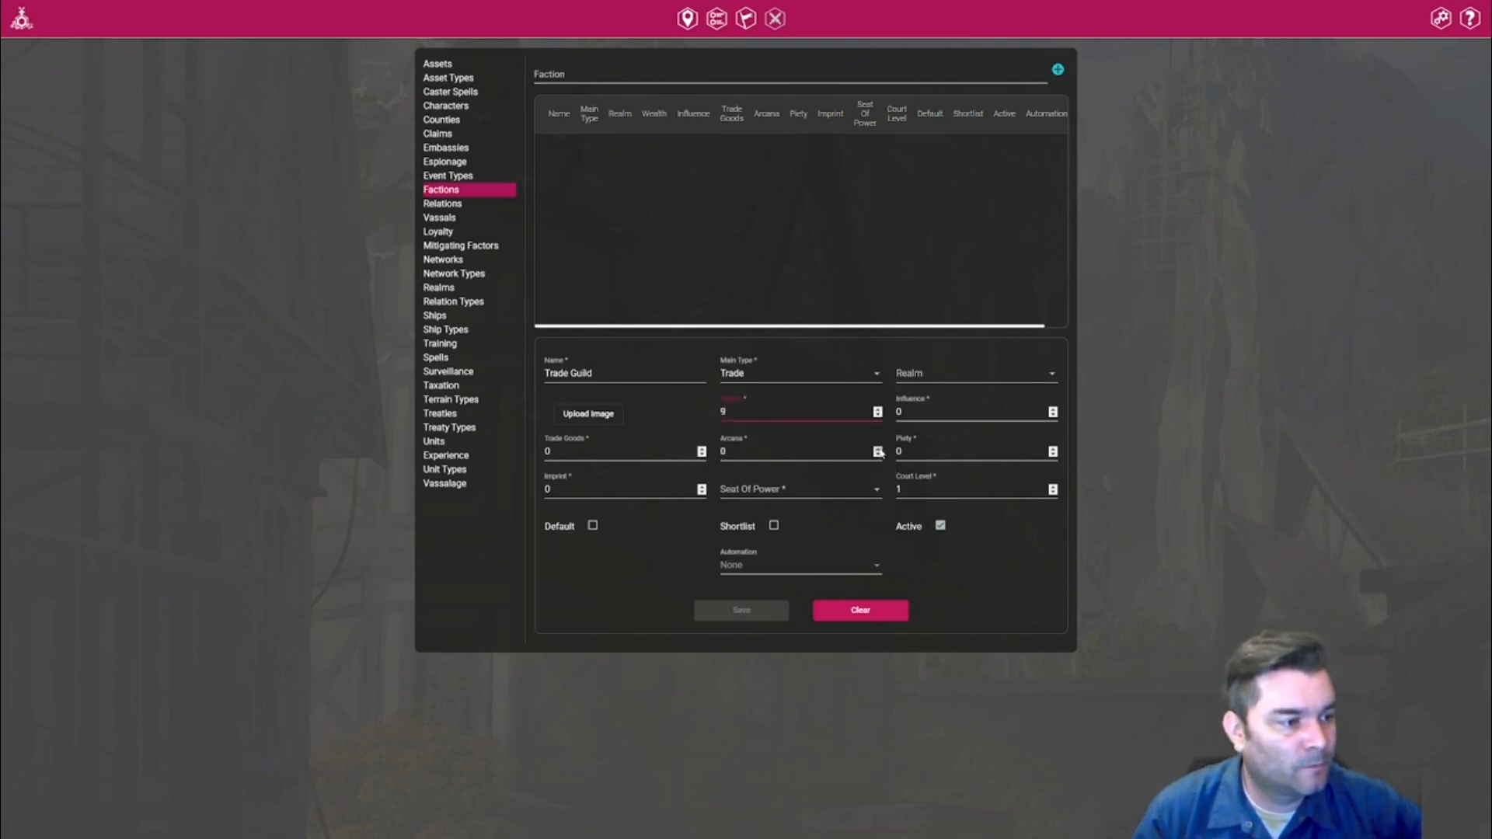
click(877, 449)
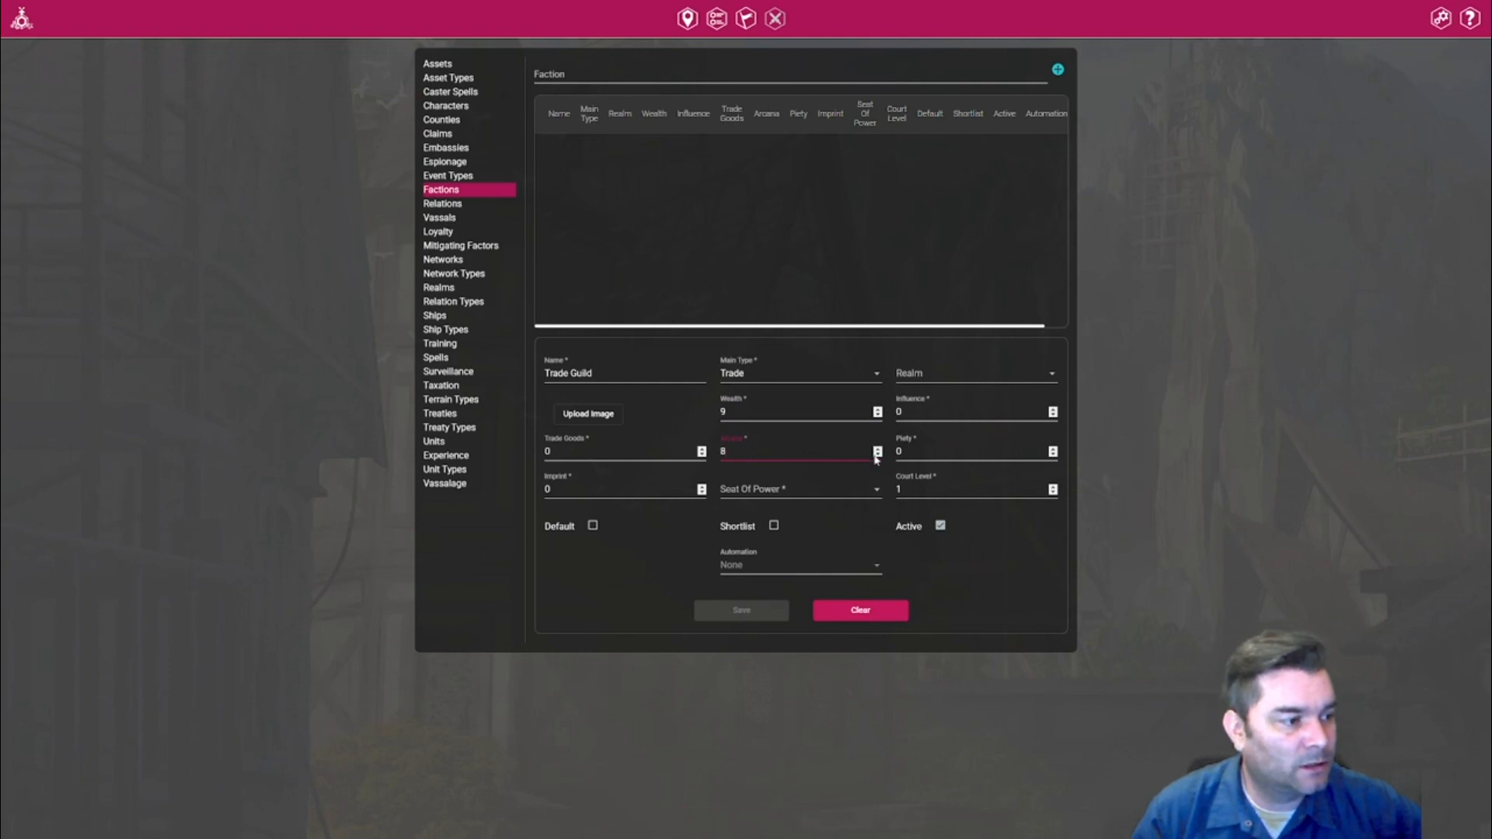
click(878, 455)
click(877, 410)
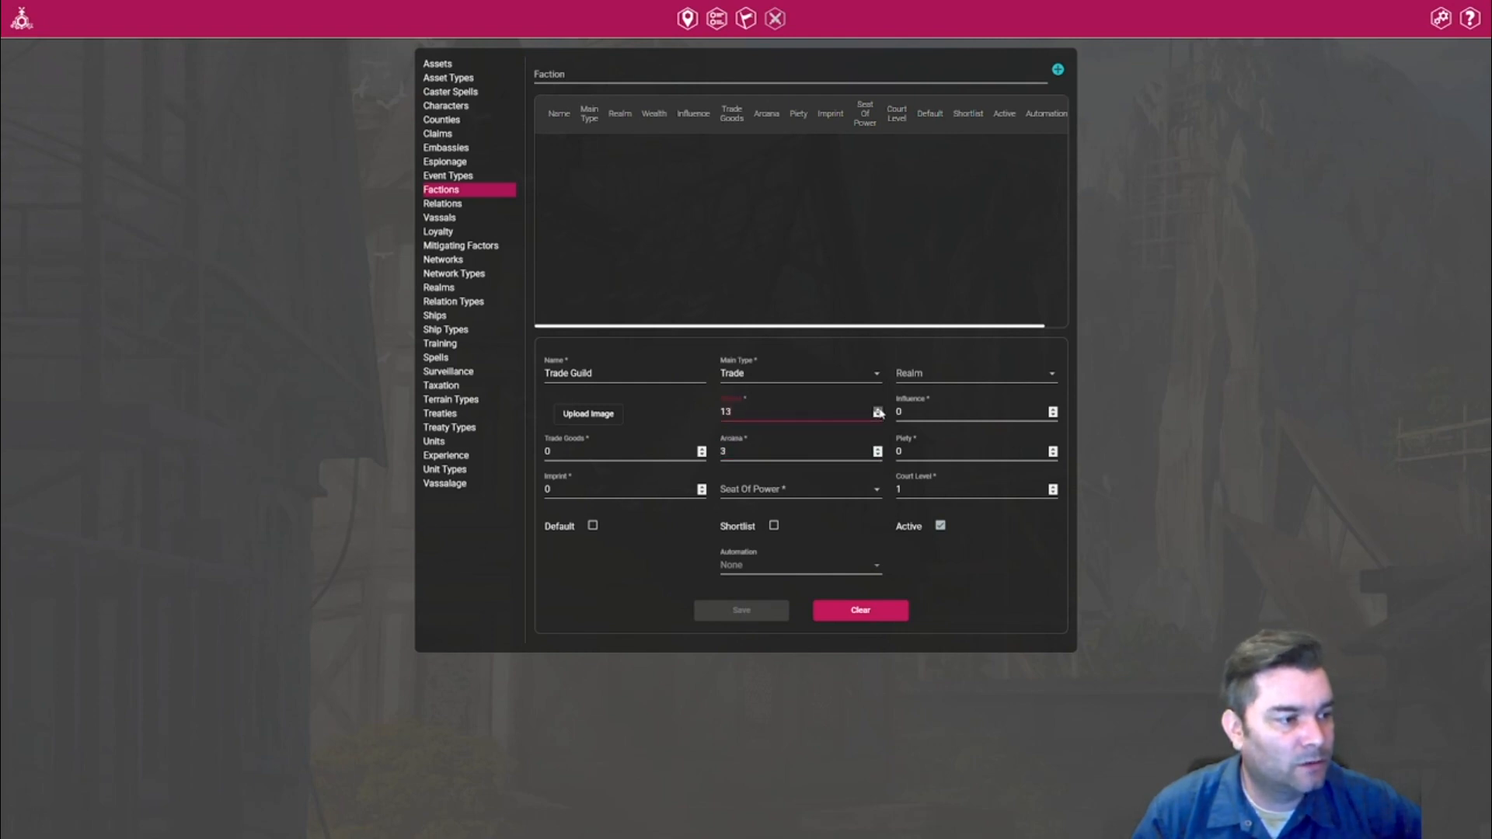
click(755, 493)
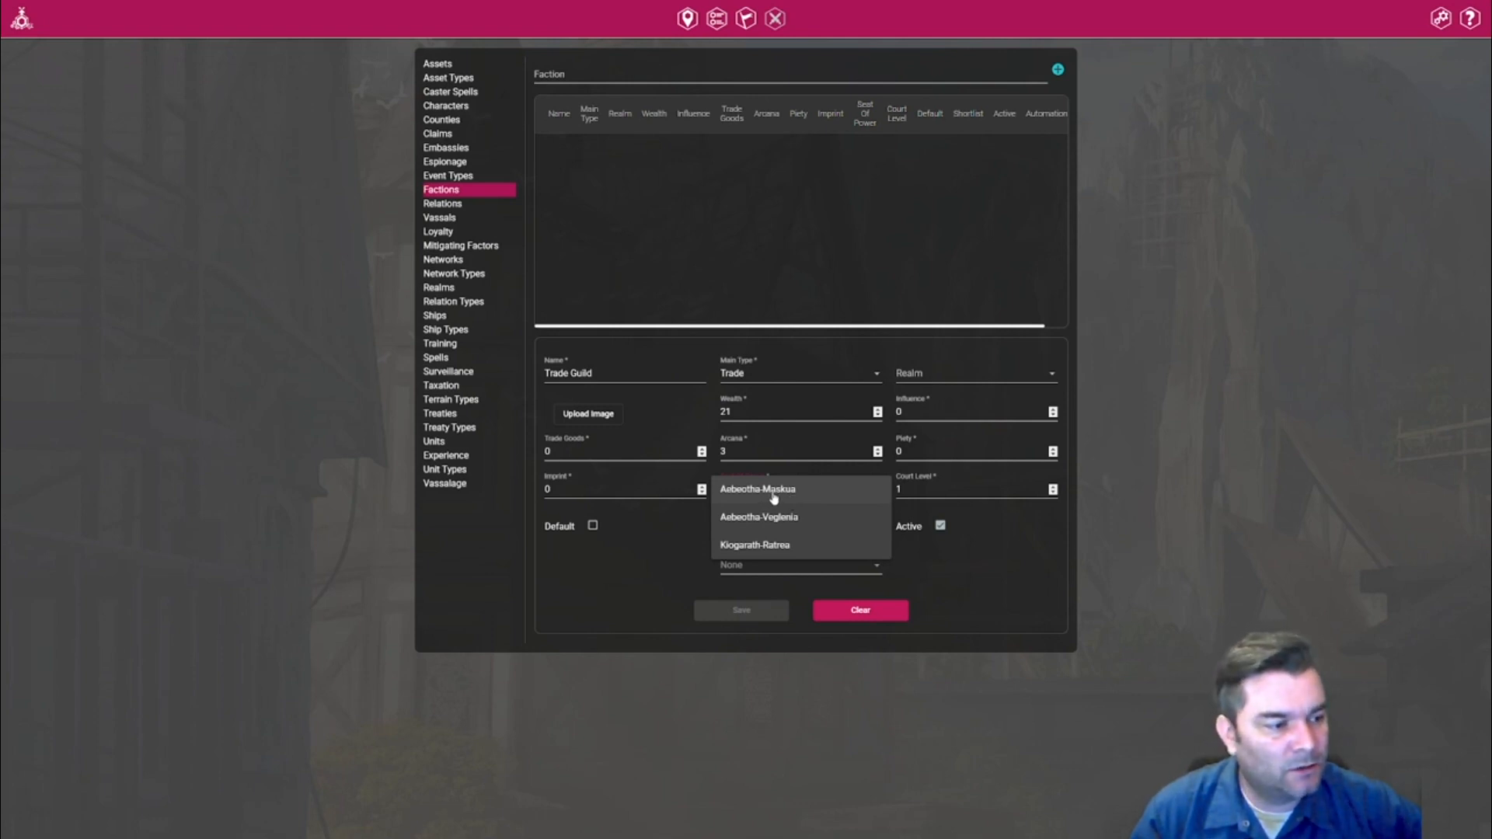
click(786, 525)
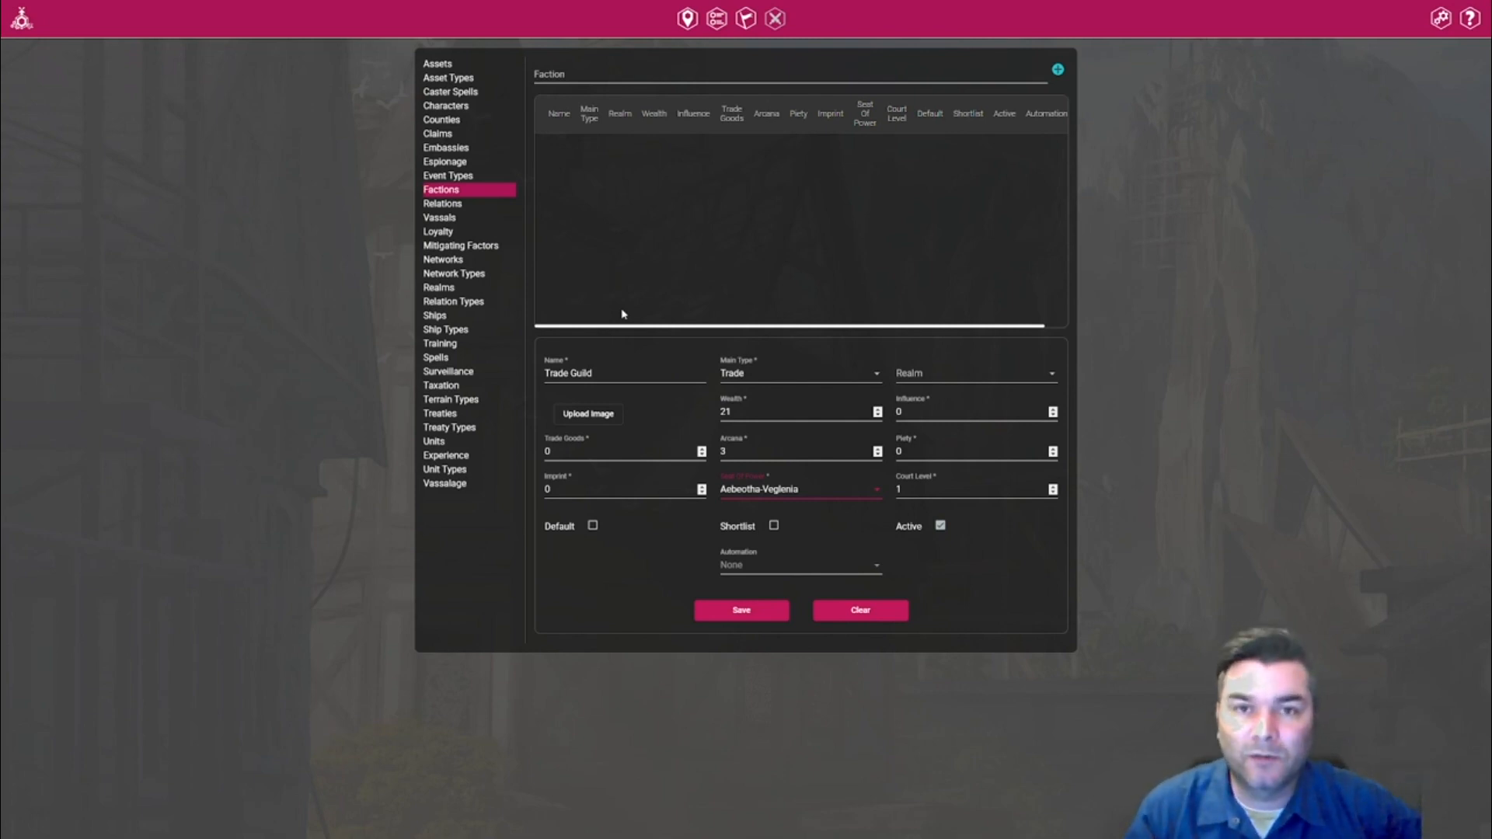
Add the Trade Guild to the shortlist and save the faction.
click(773, 527)
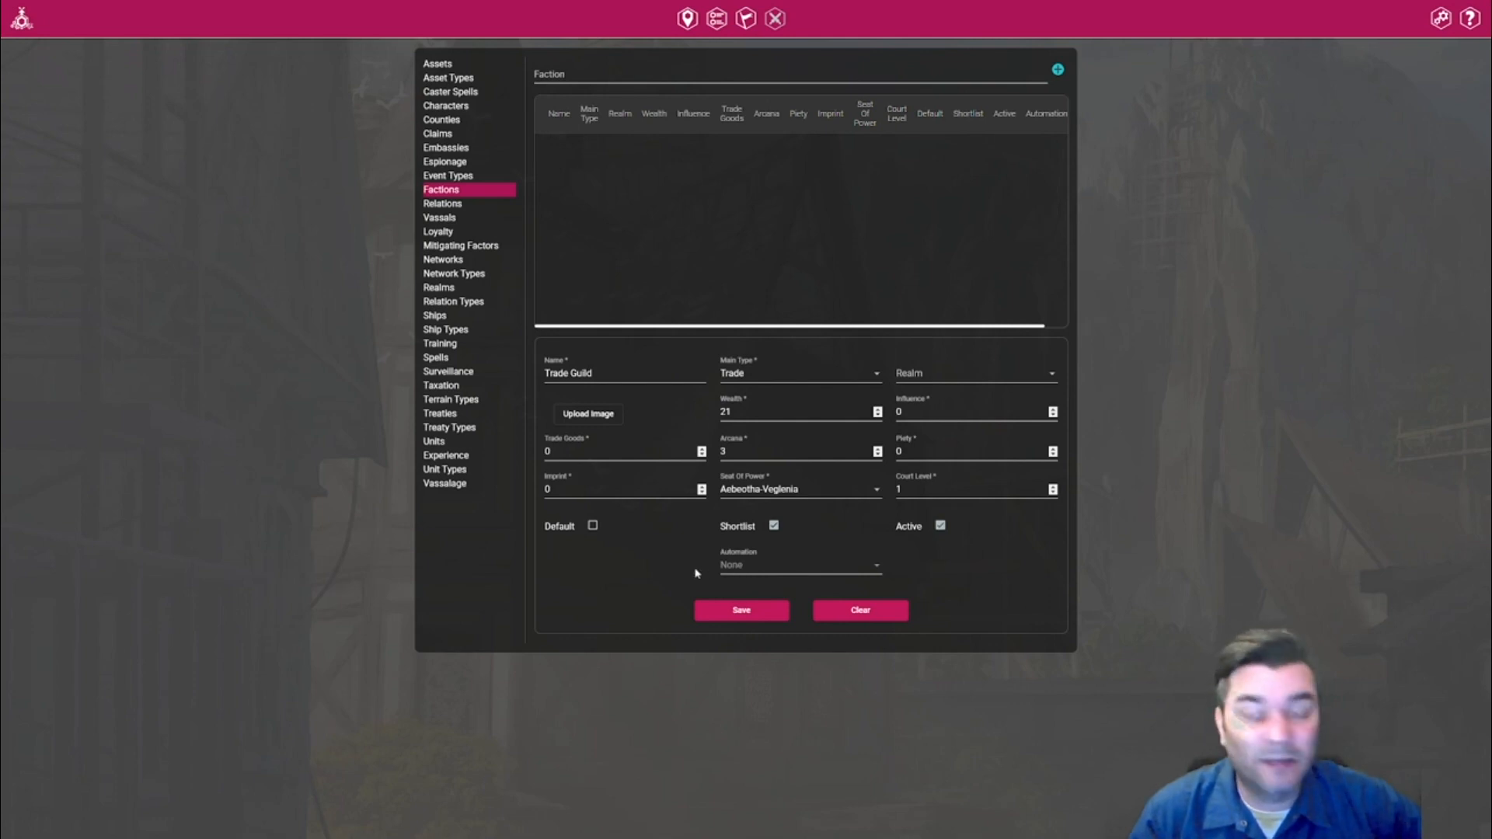
click(740, 613)
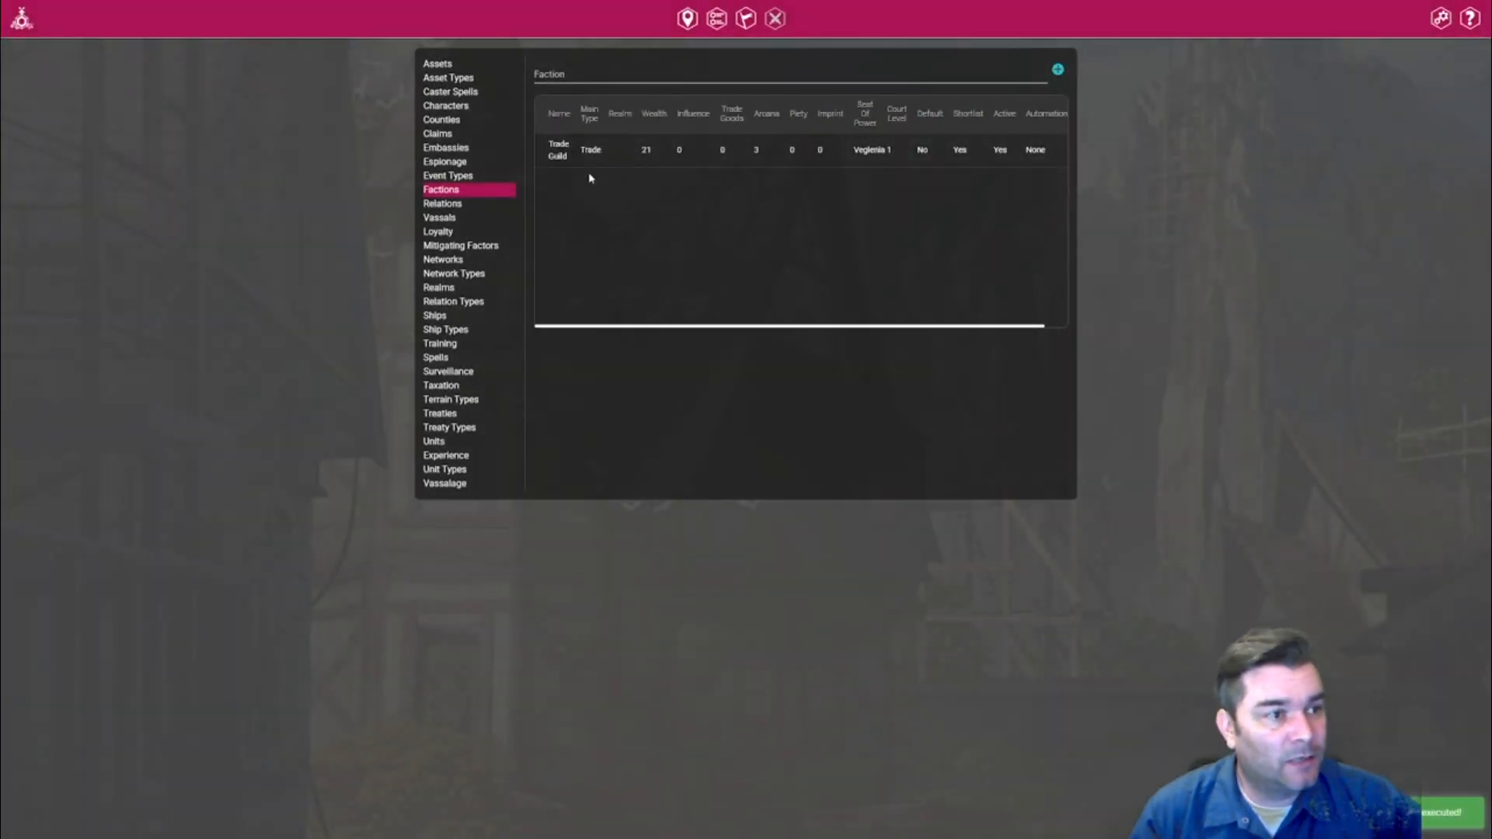
Start a new faction record named Kingdom of Denoblia with main type Order and realm Aebeotha.
click(1059, 70)
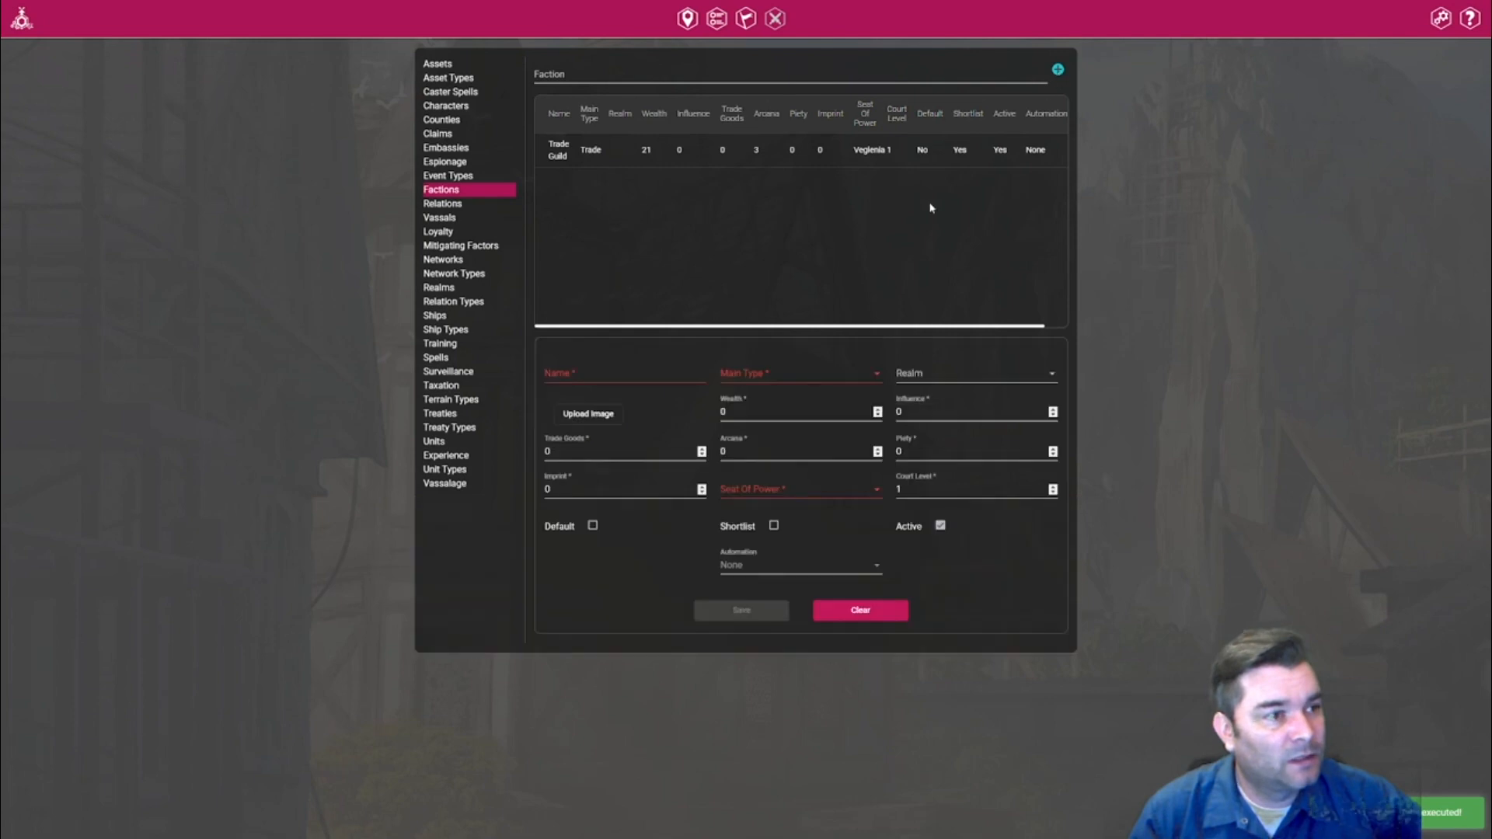
click(613, 374)
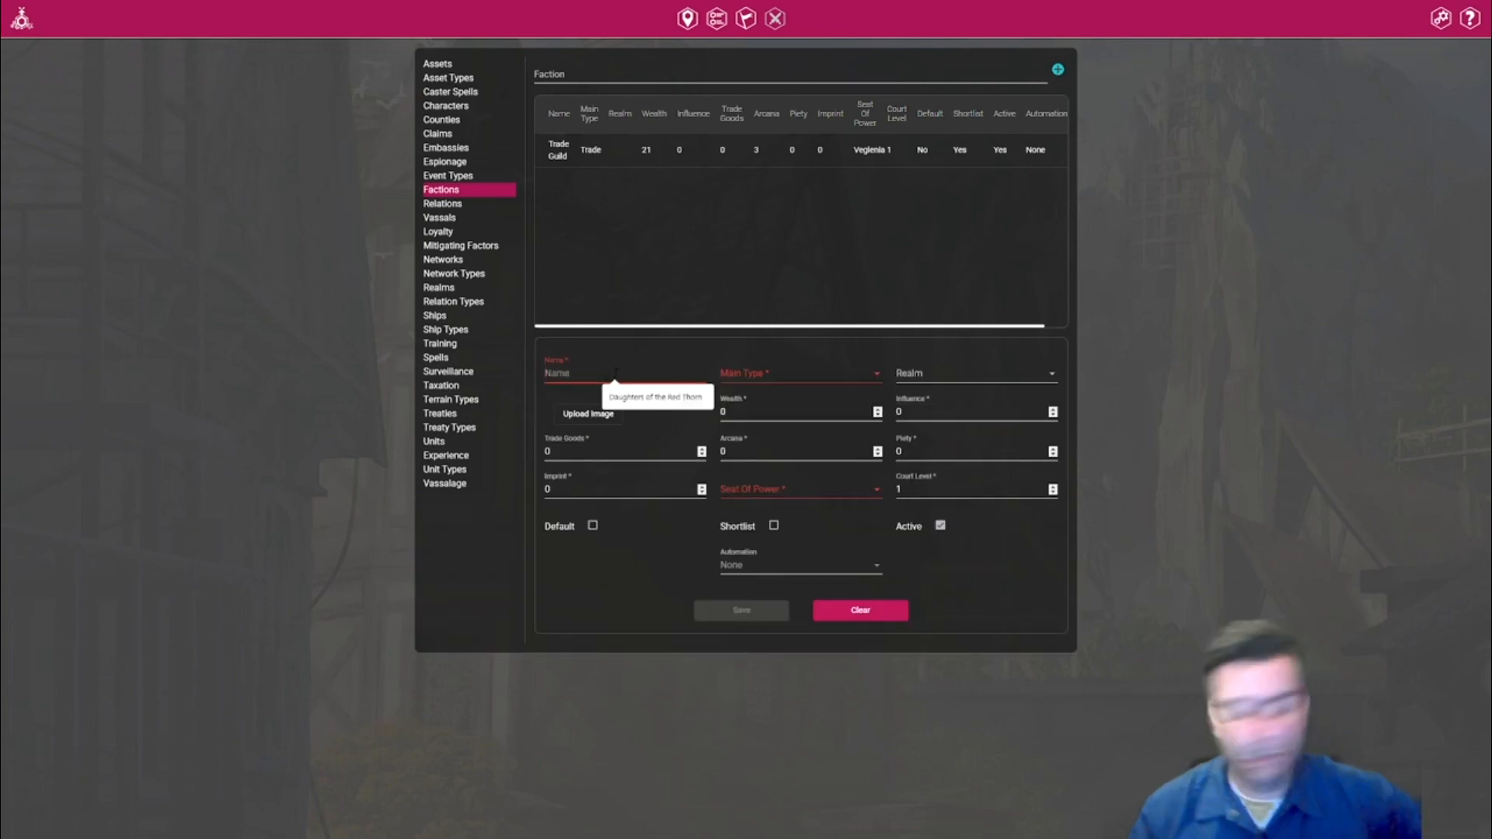
text(Kingdom of)
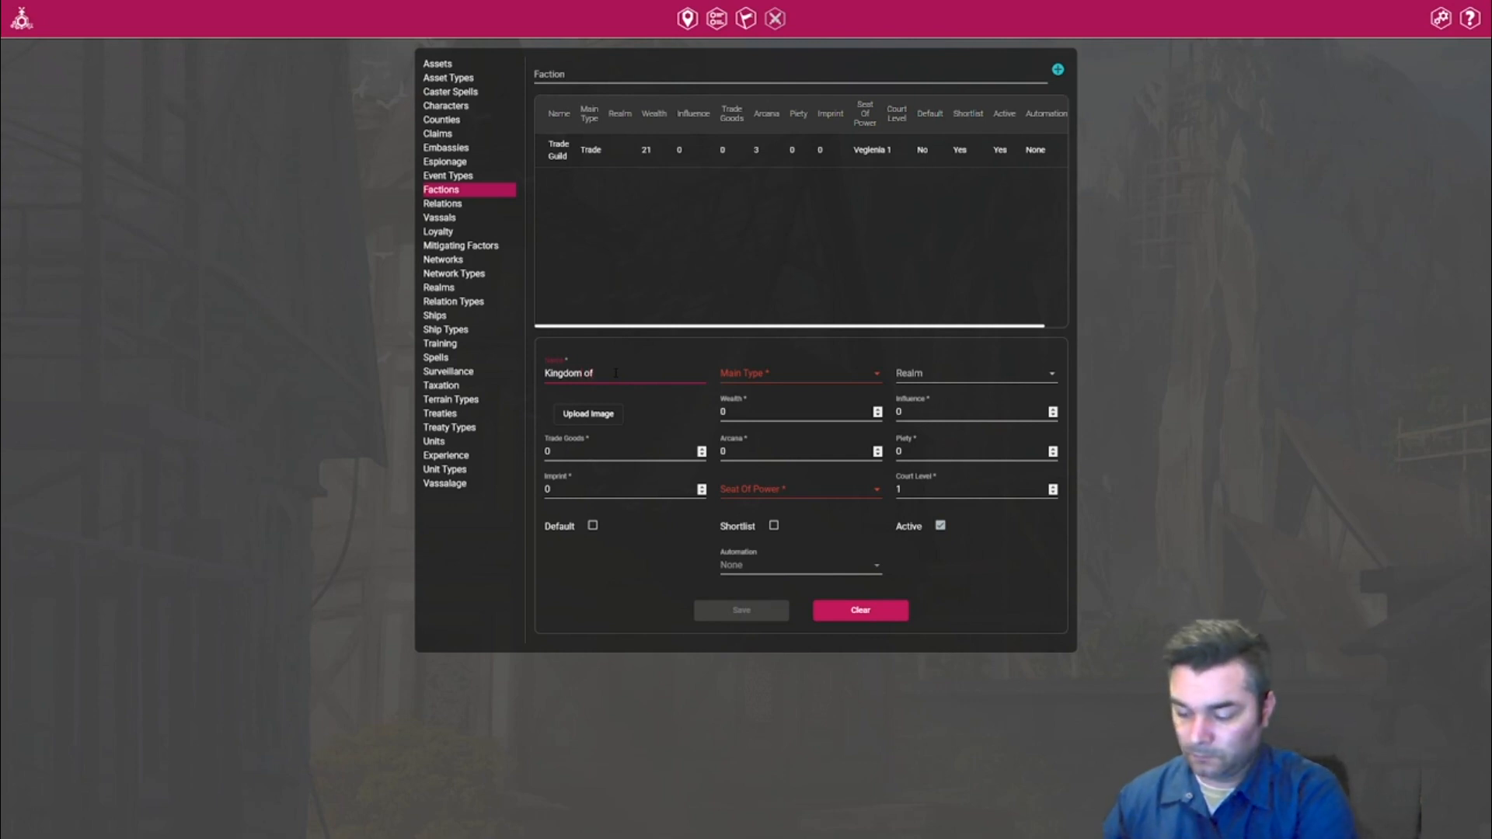
text( Denoblia)
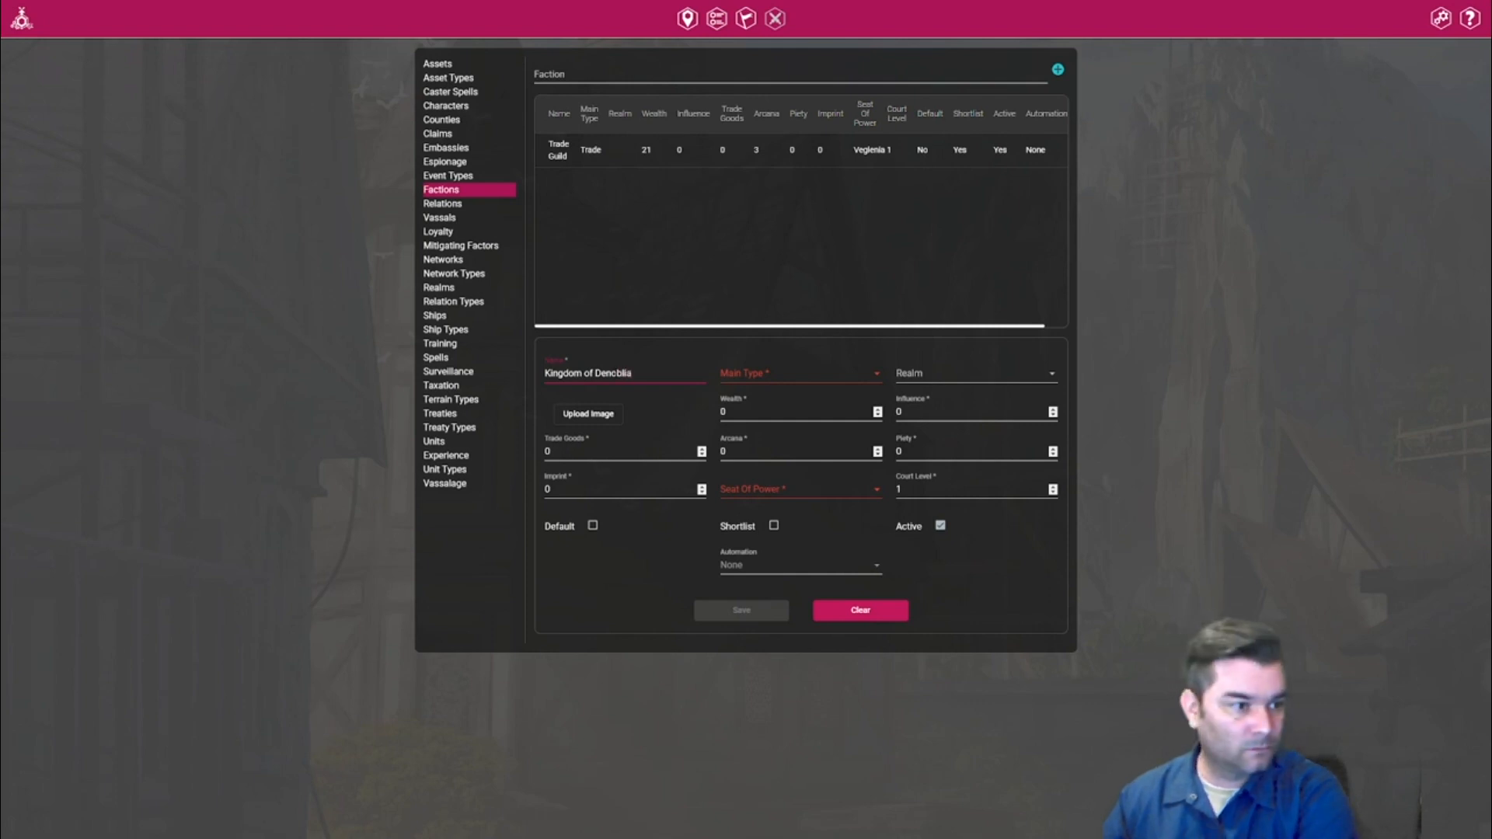
click(792, 377)
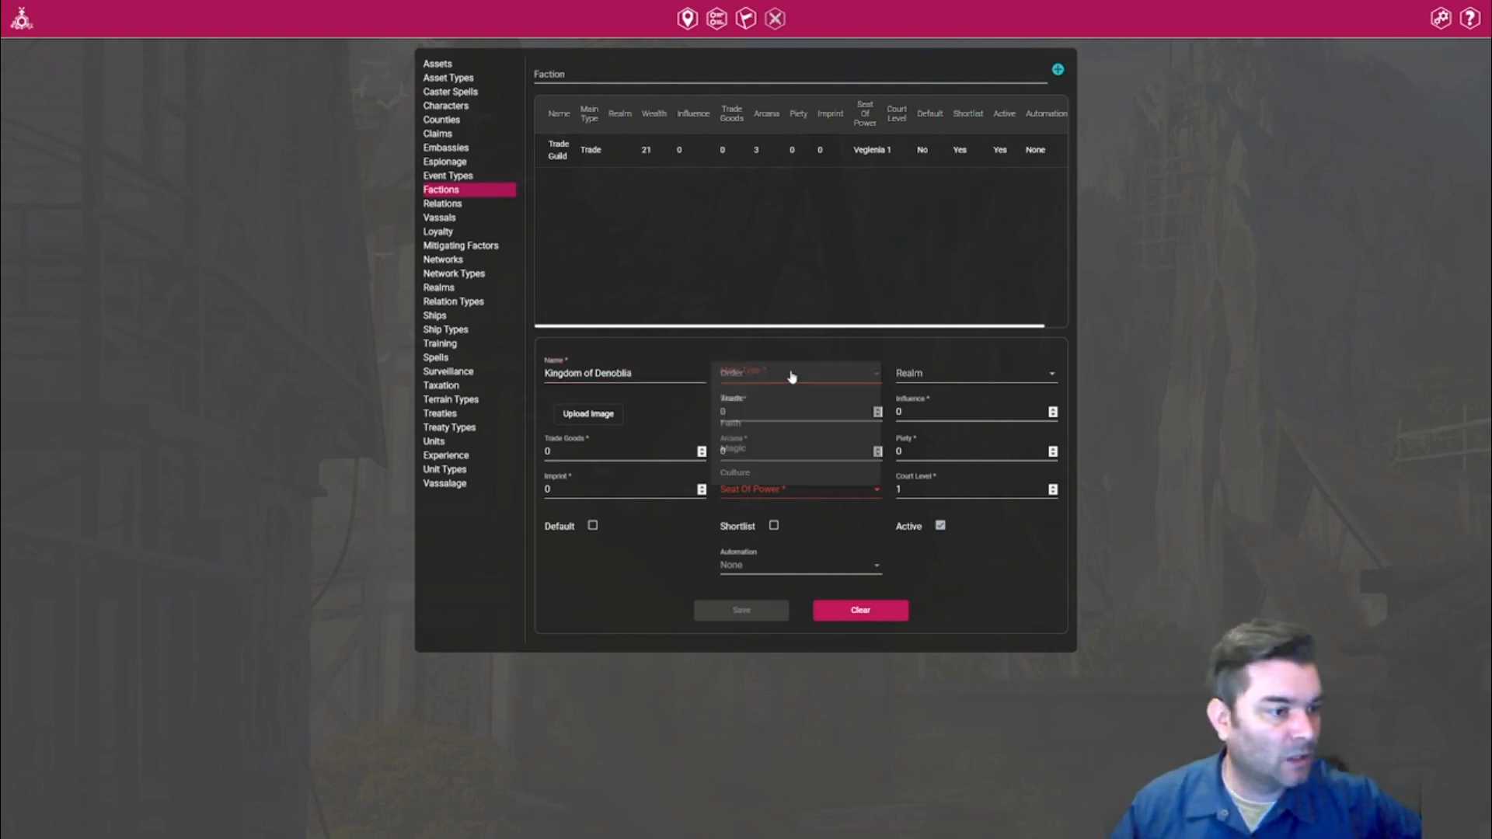
click(751, 376)
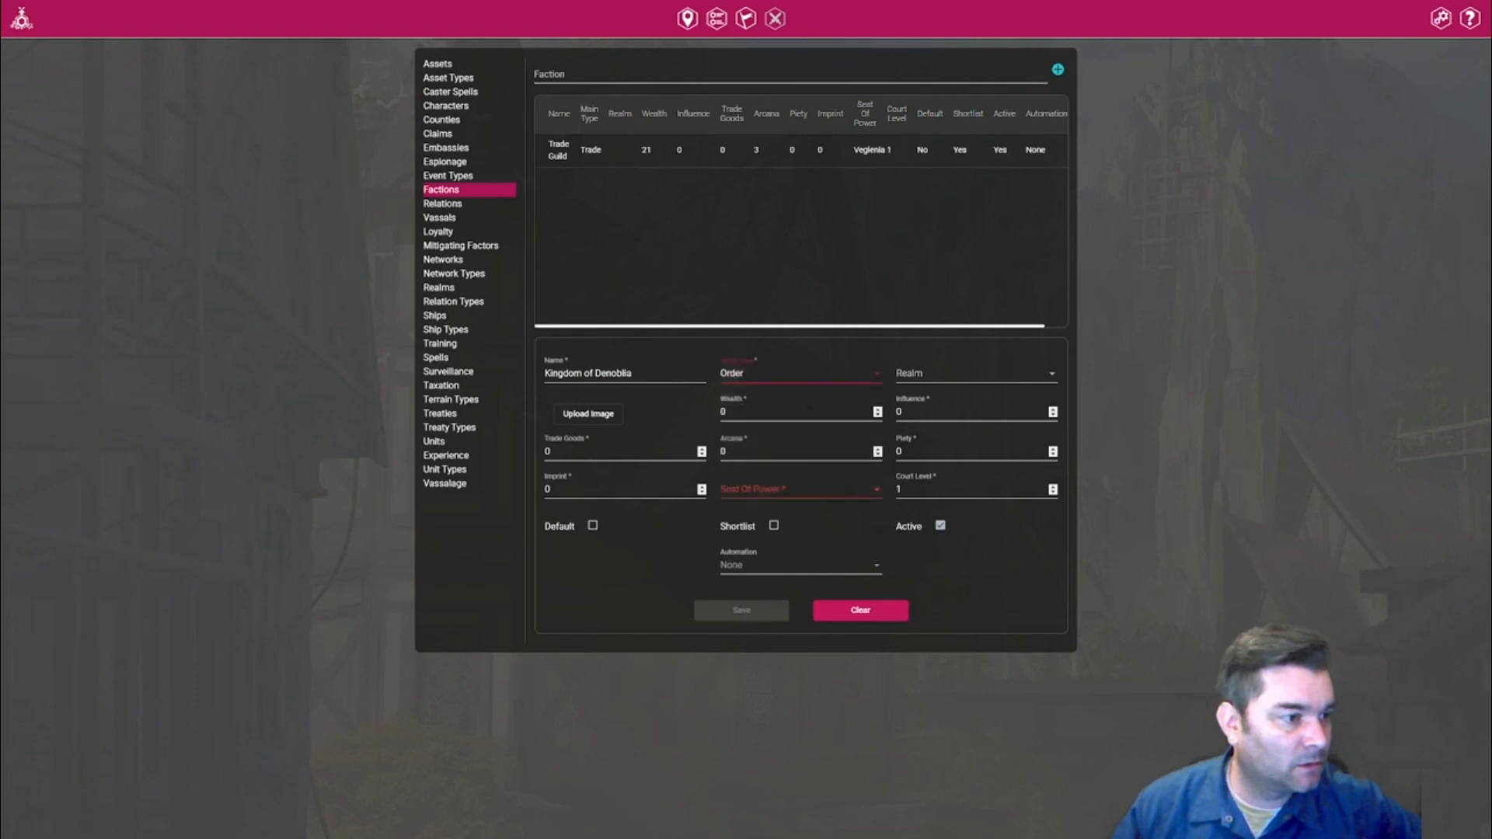
click(935, 385)
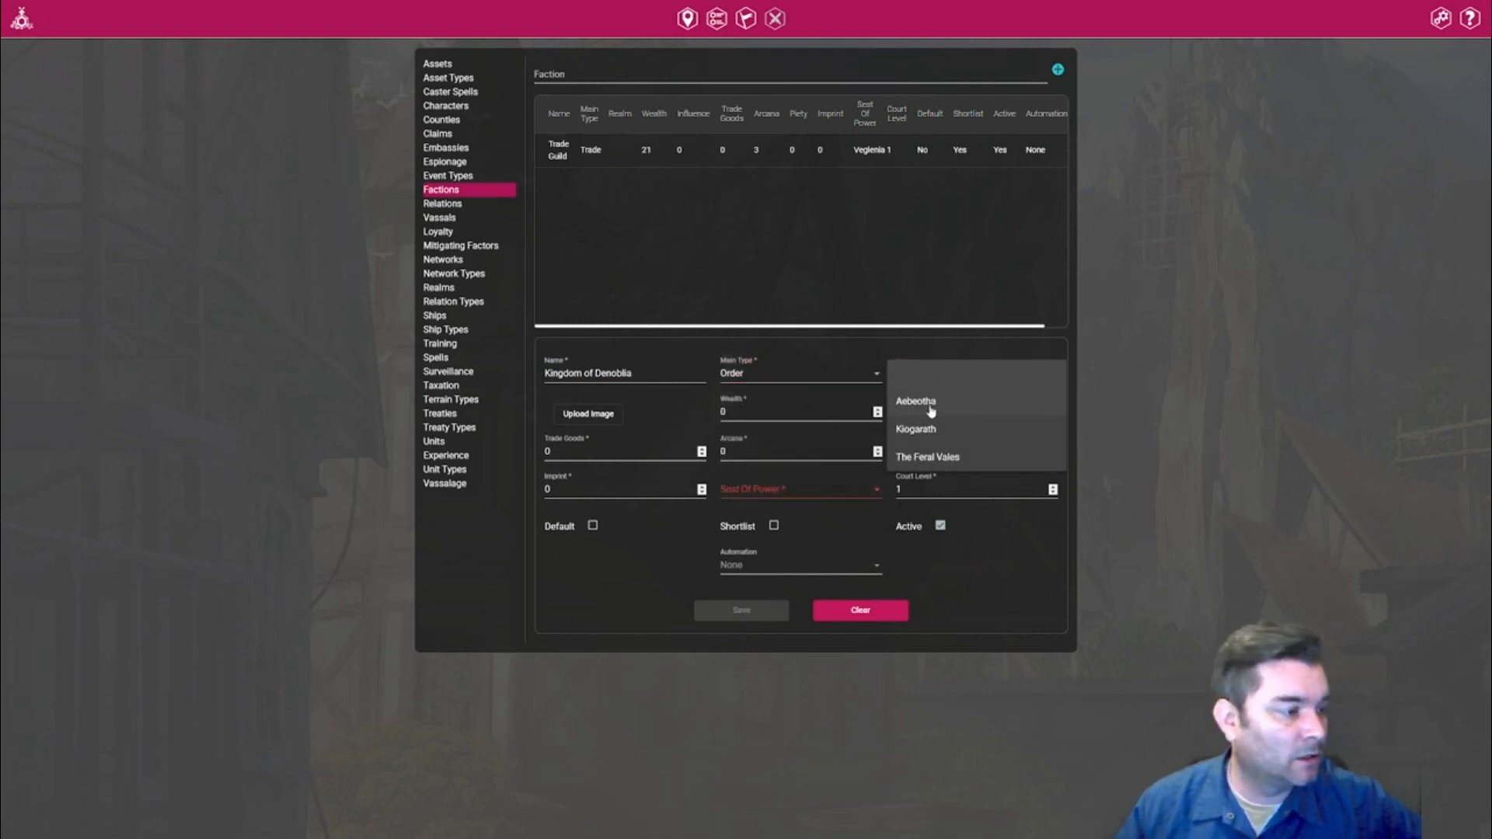
click(933, 408)
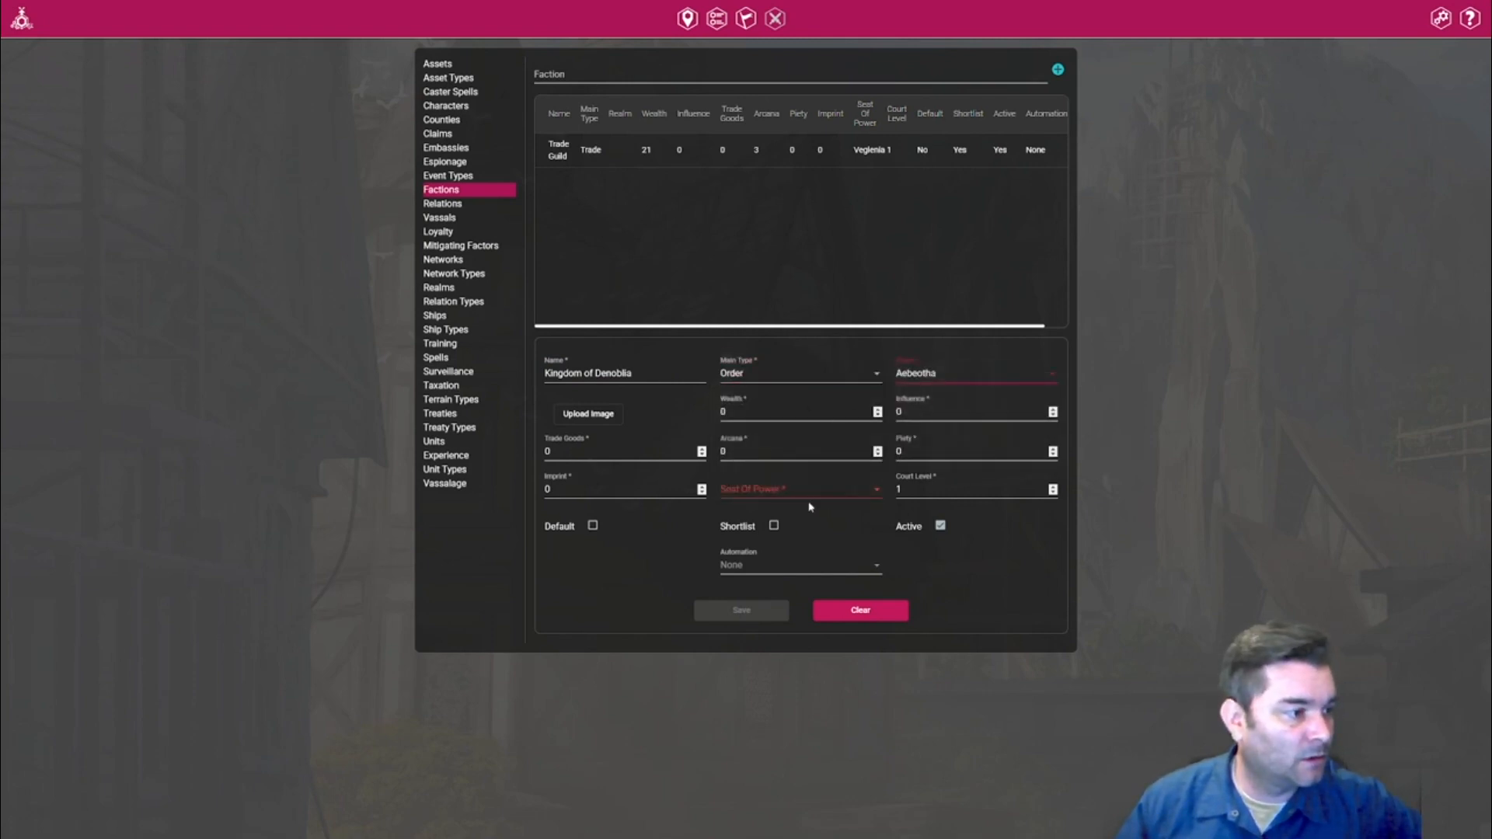
Set the Kingdom of Denoblia's wealth to 8 and seat of power to Aebeotha-Veglenia, and save the faction.
click(871, 414)
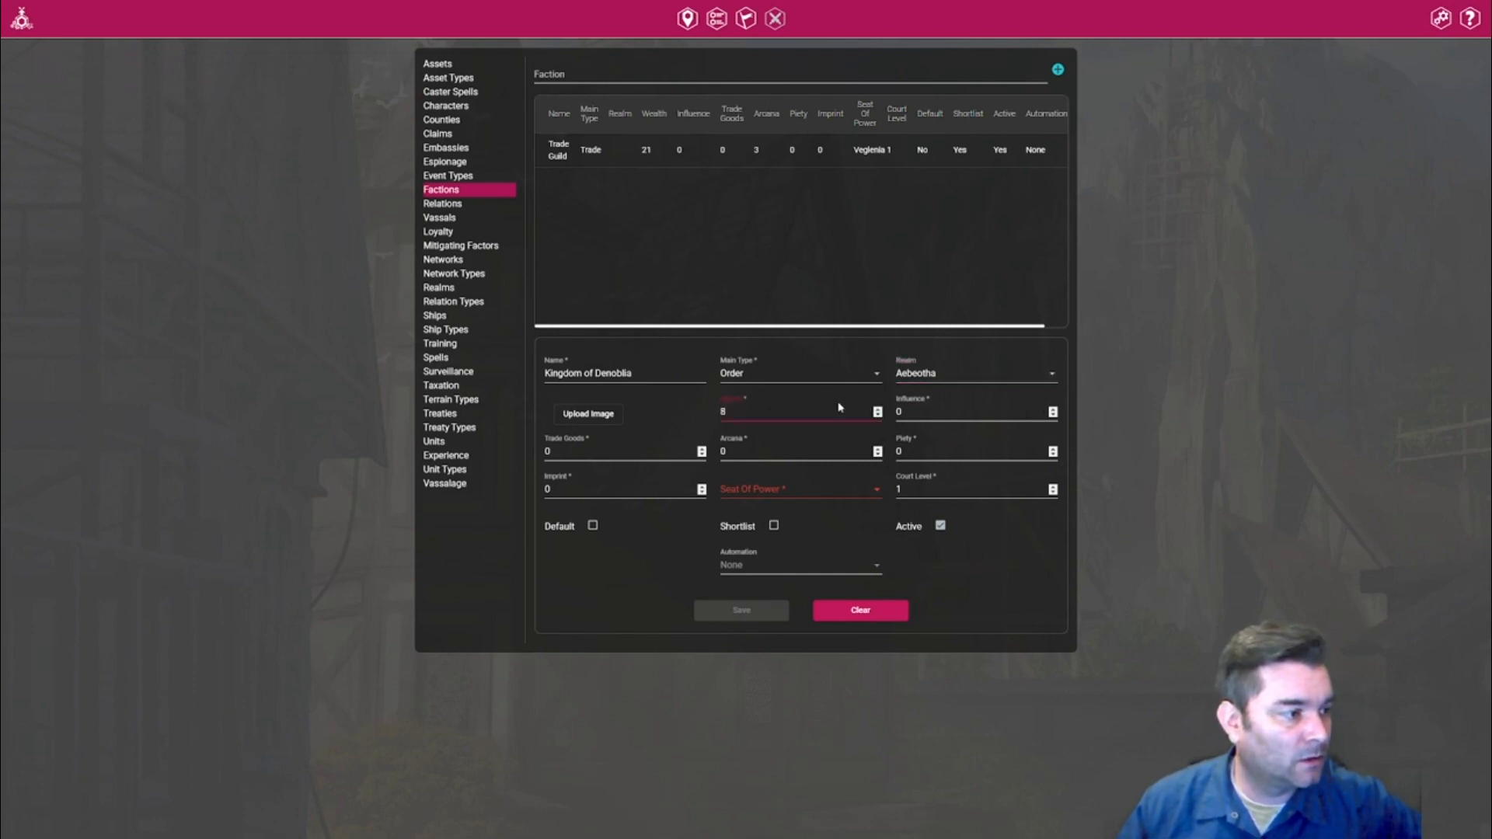
click(774, 492)
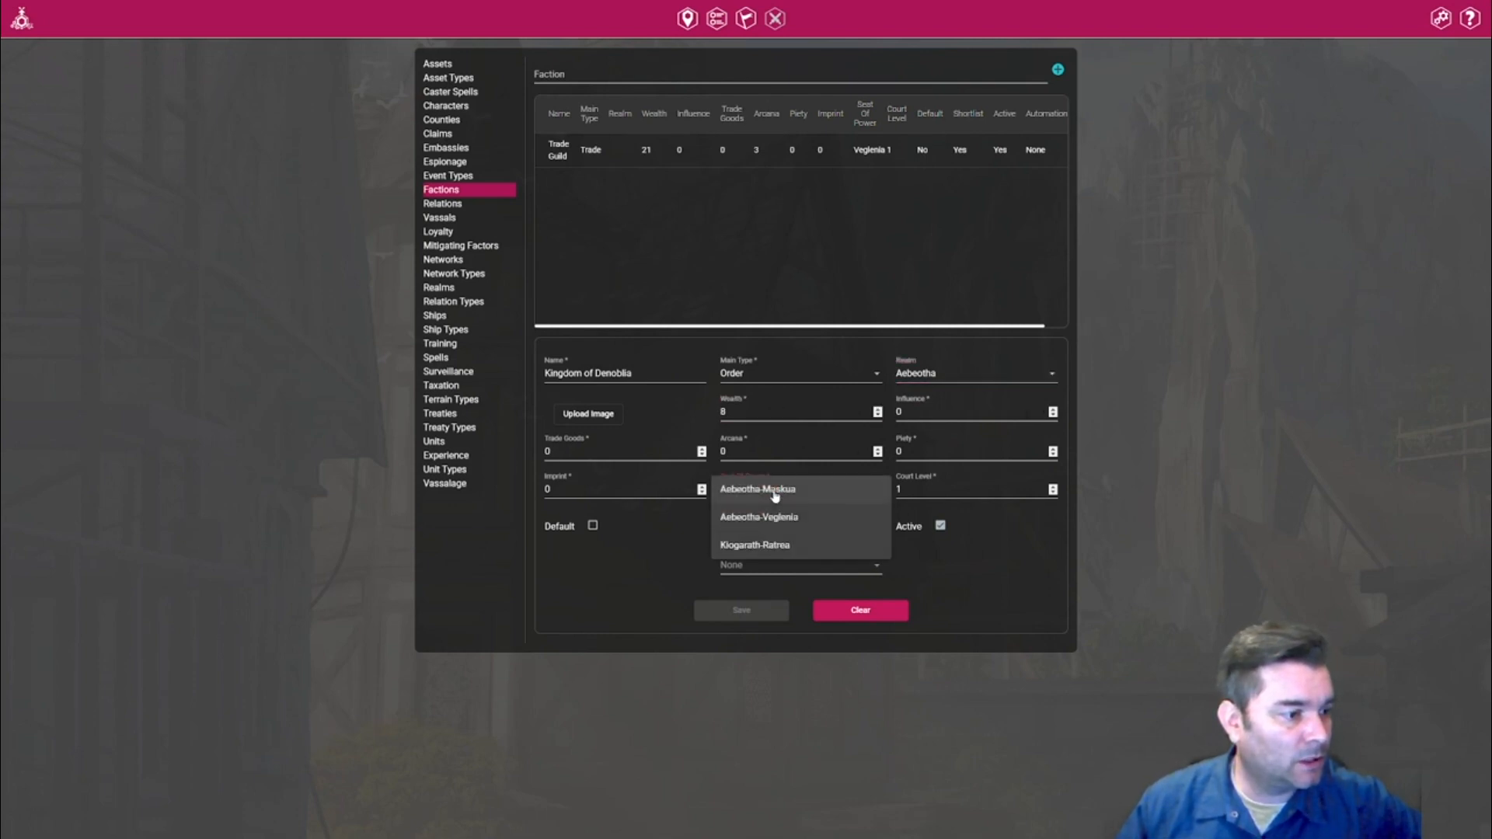
click(777, 529)
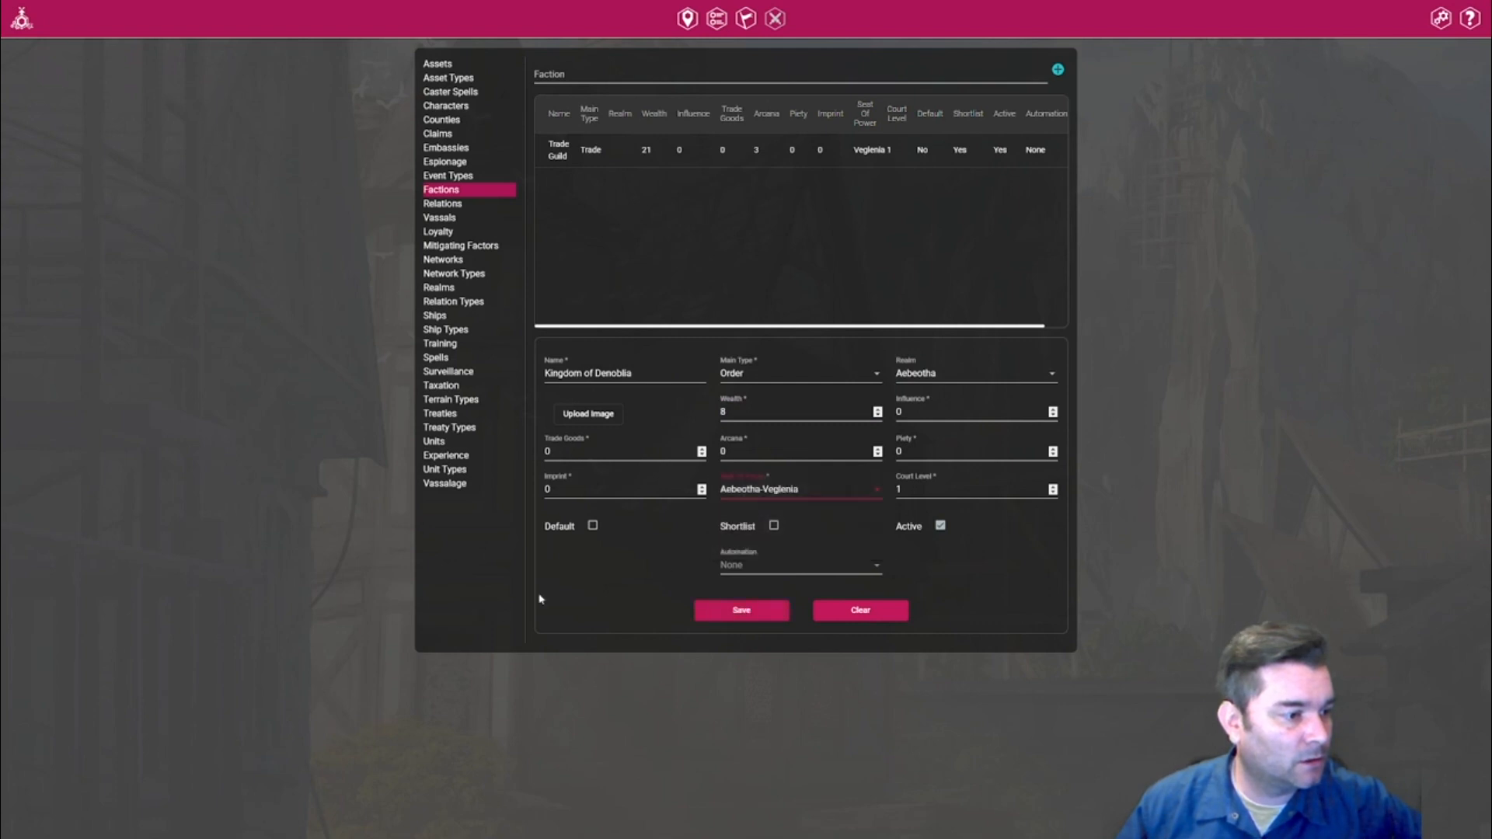
click(690, 550)
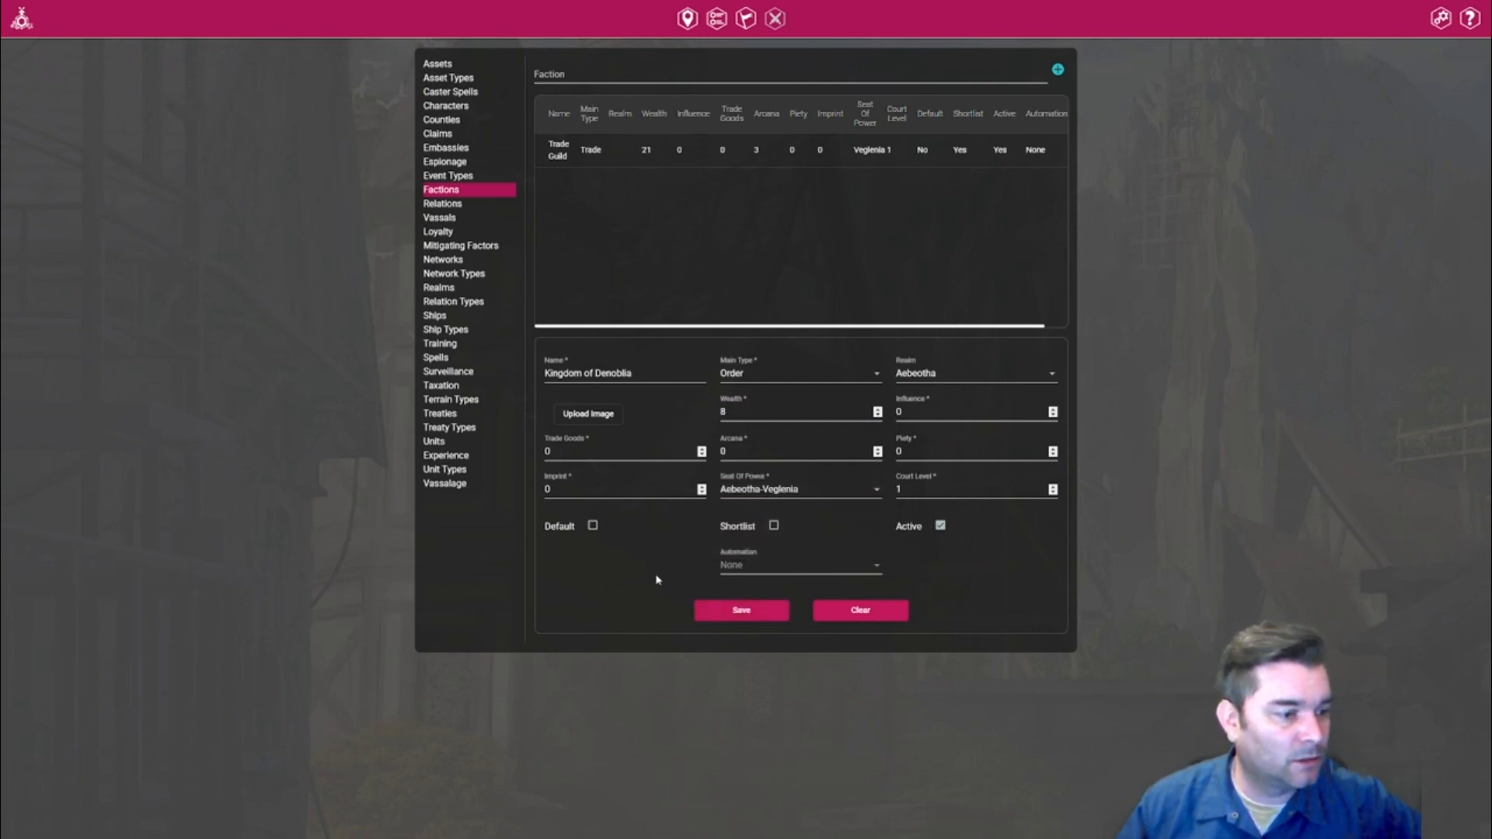
click(742, 611)
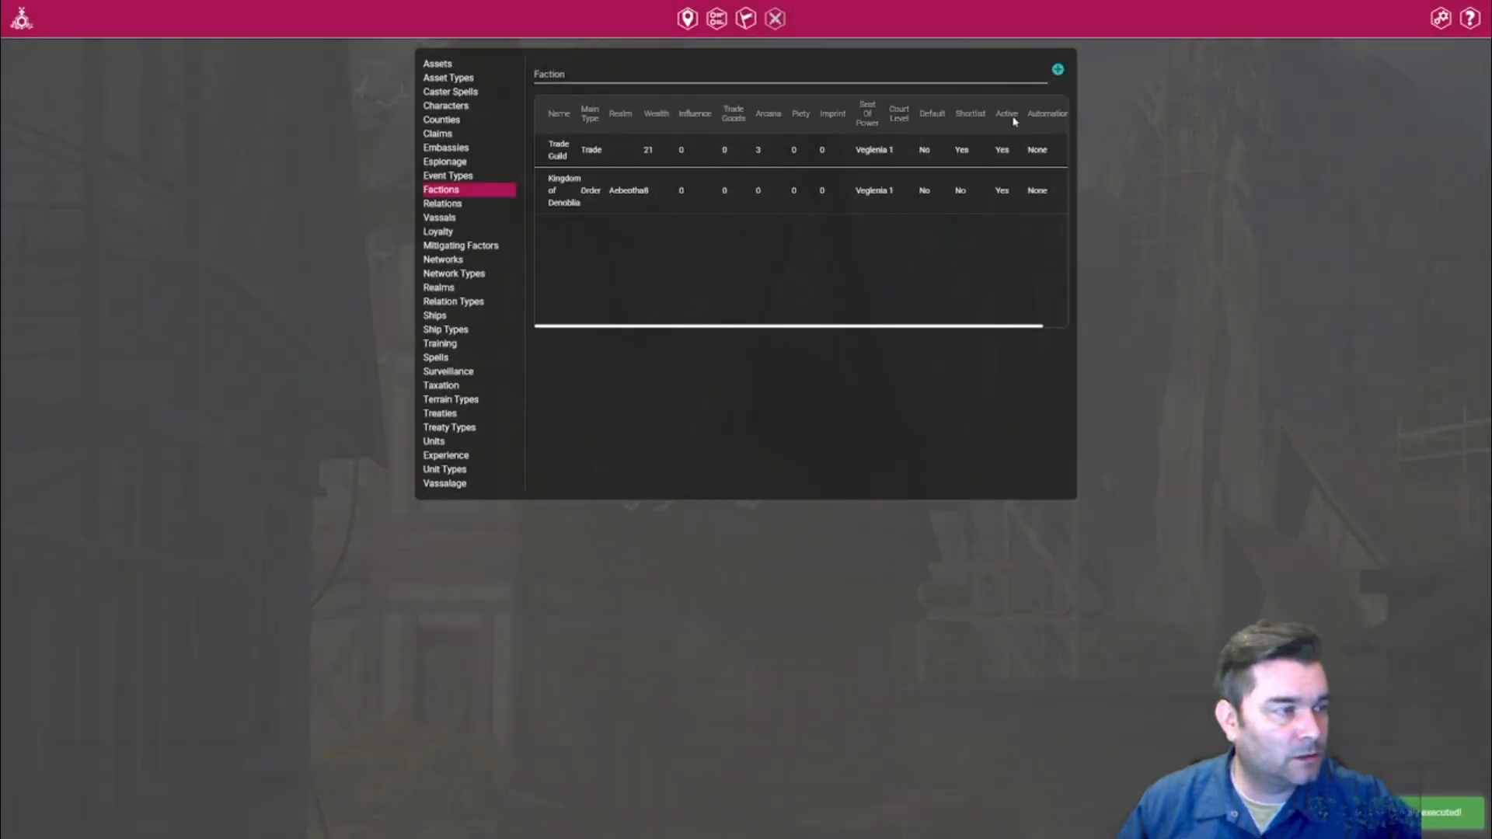
Start a new faction record named Church of Light with main type Faith, leaving its realm blank.
click(1058, 69)
click(635, 372)
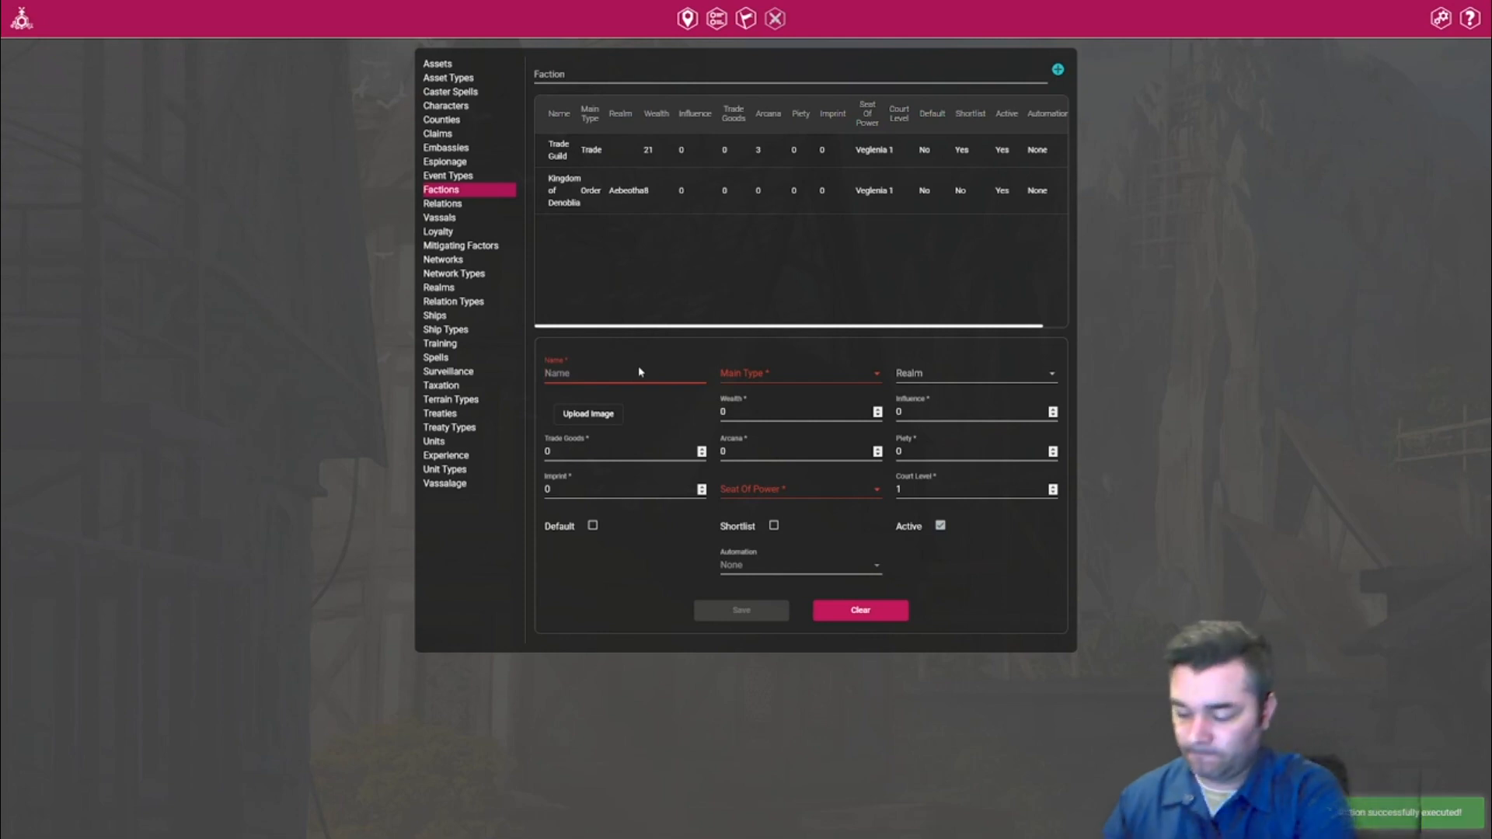
text(Church)
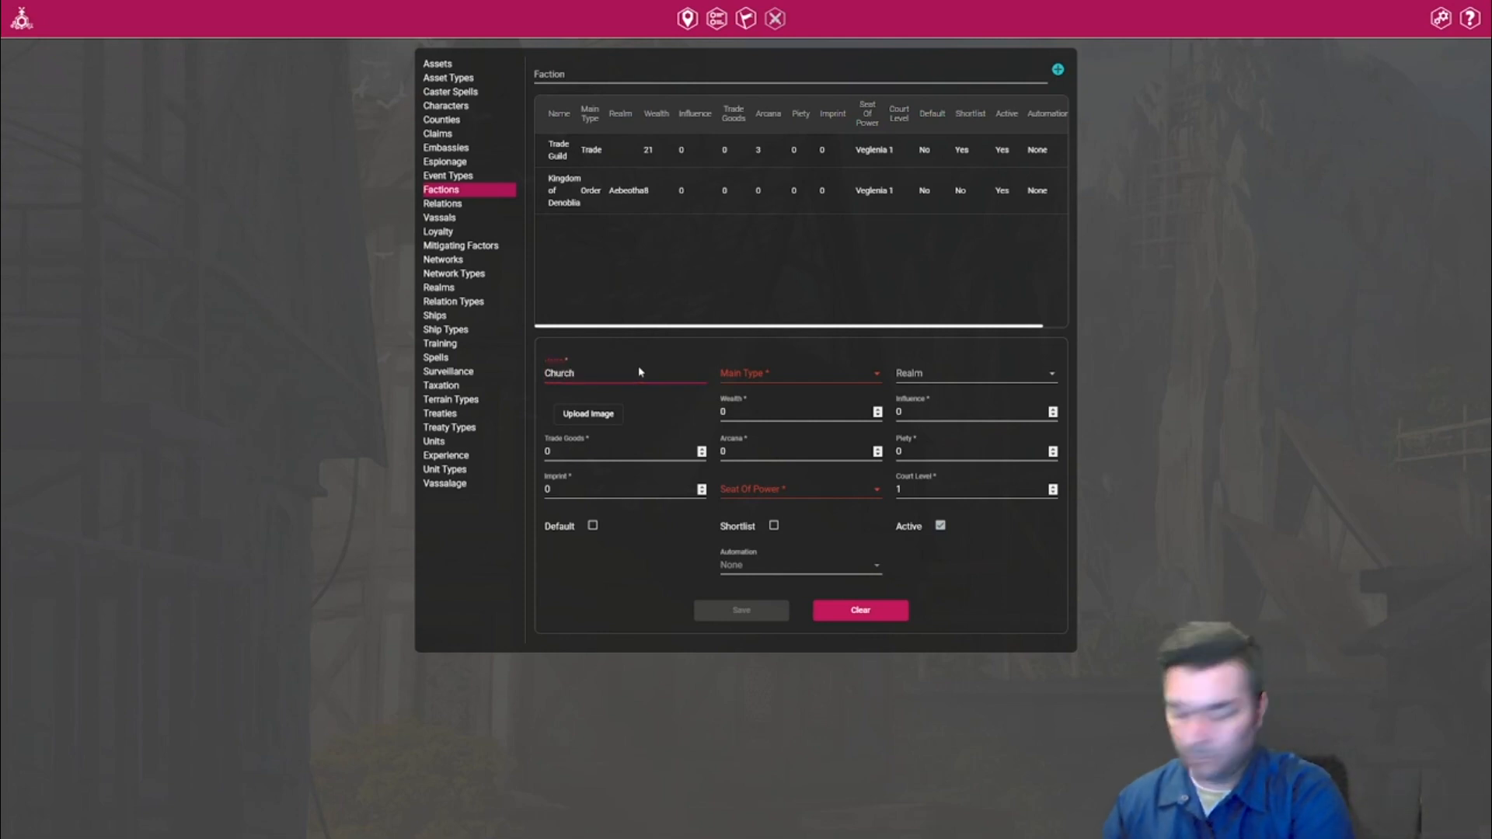
text( of Light)
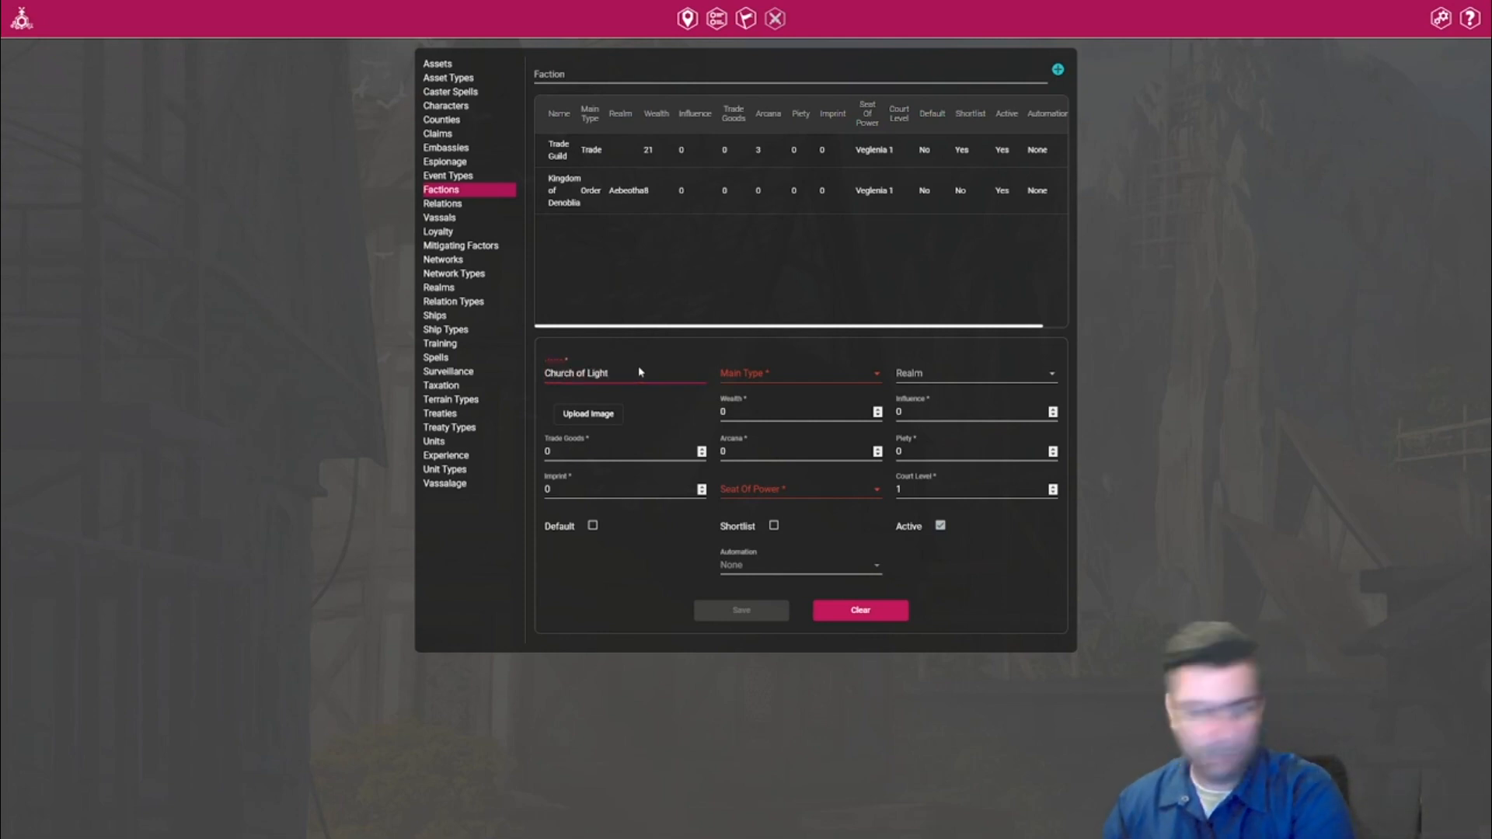
click(753, 375)
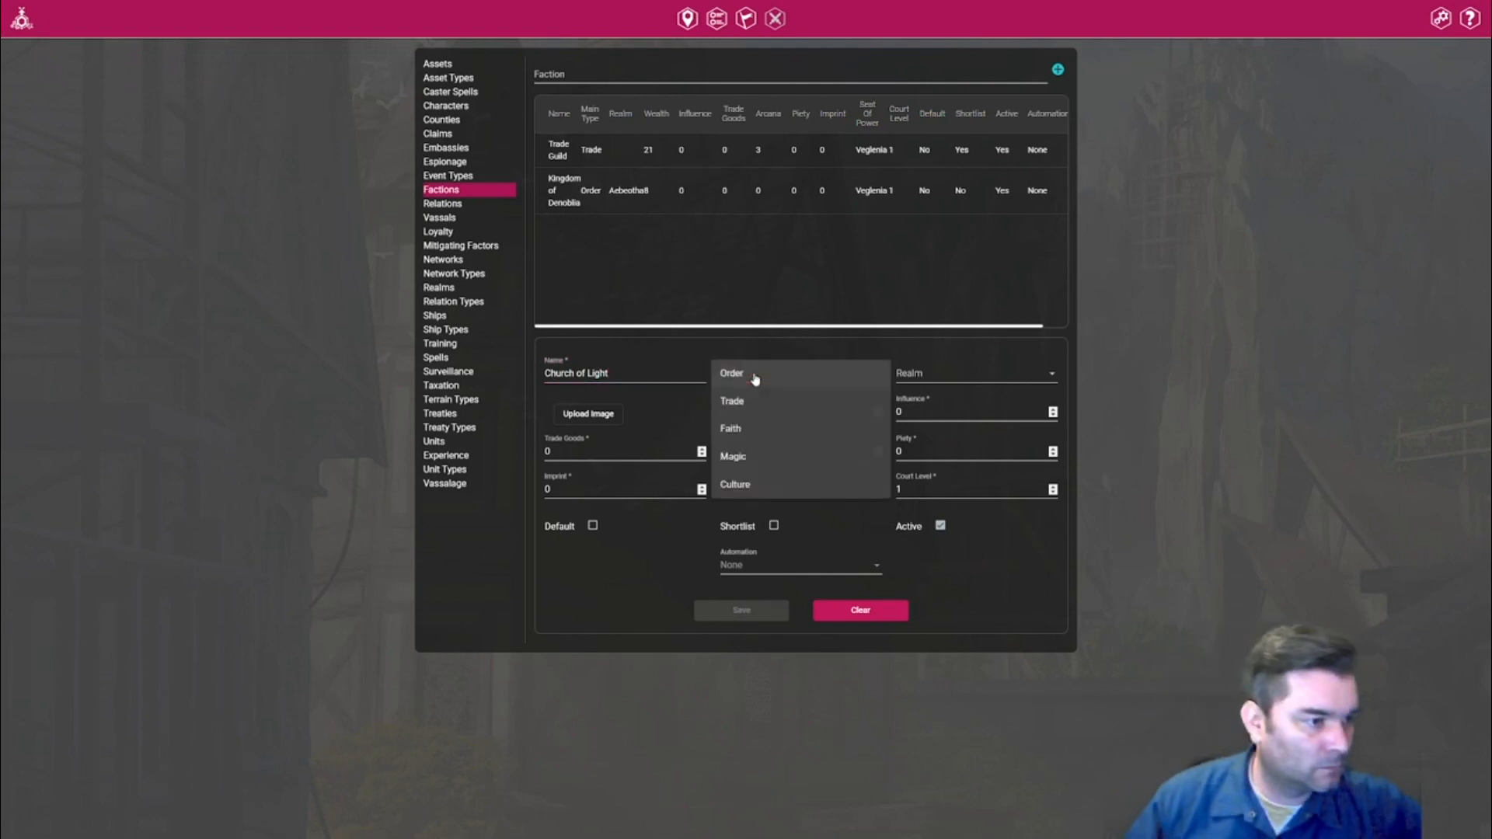
click(749, 428)
click(948, 378)
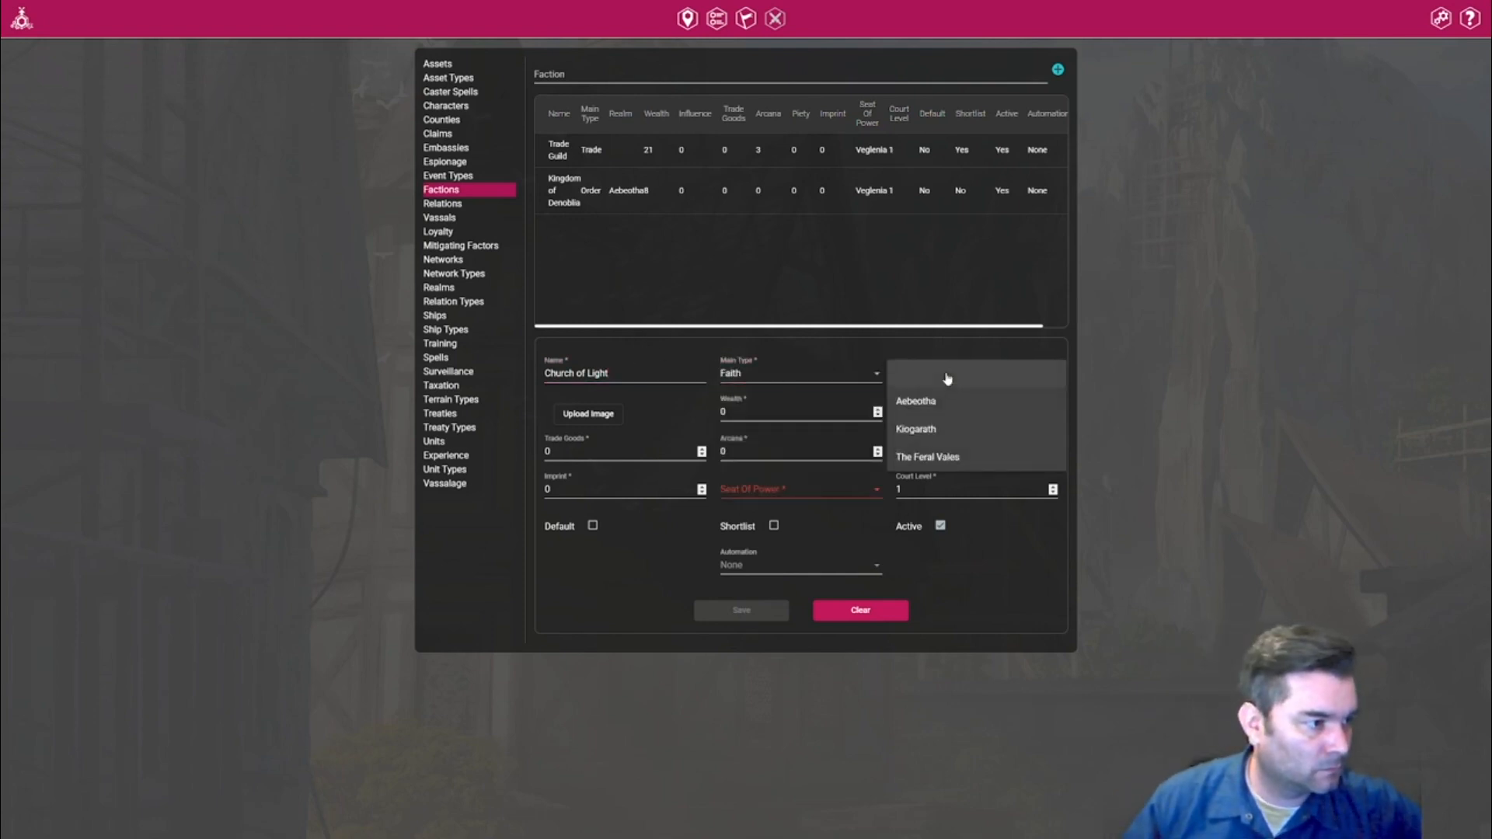
click(884, 355)
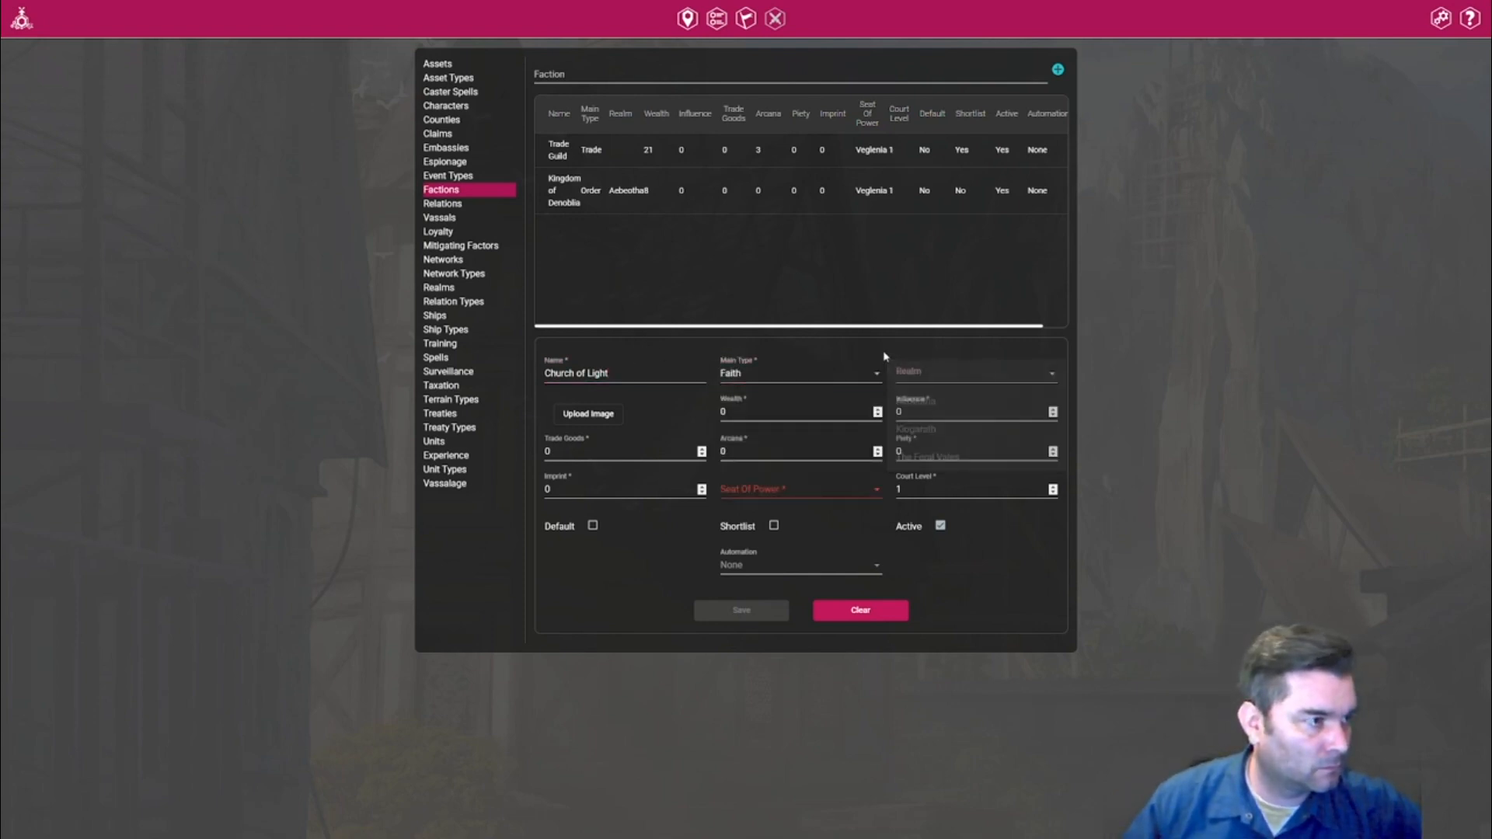
Set the Church of Light's seat of power to Aebeotha-Maskua and save the faction.
click(763, 498)
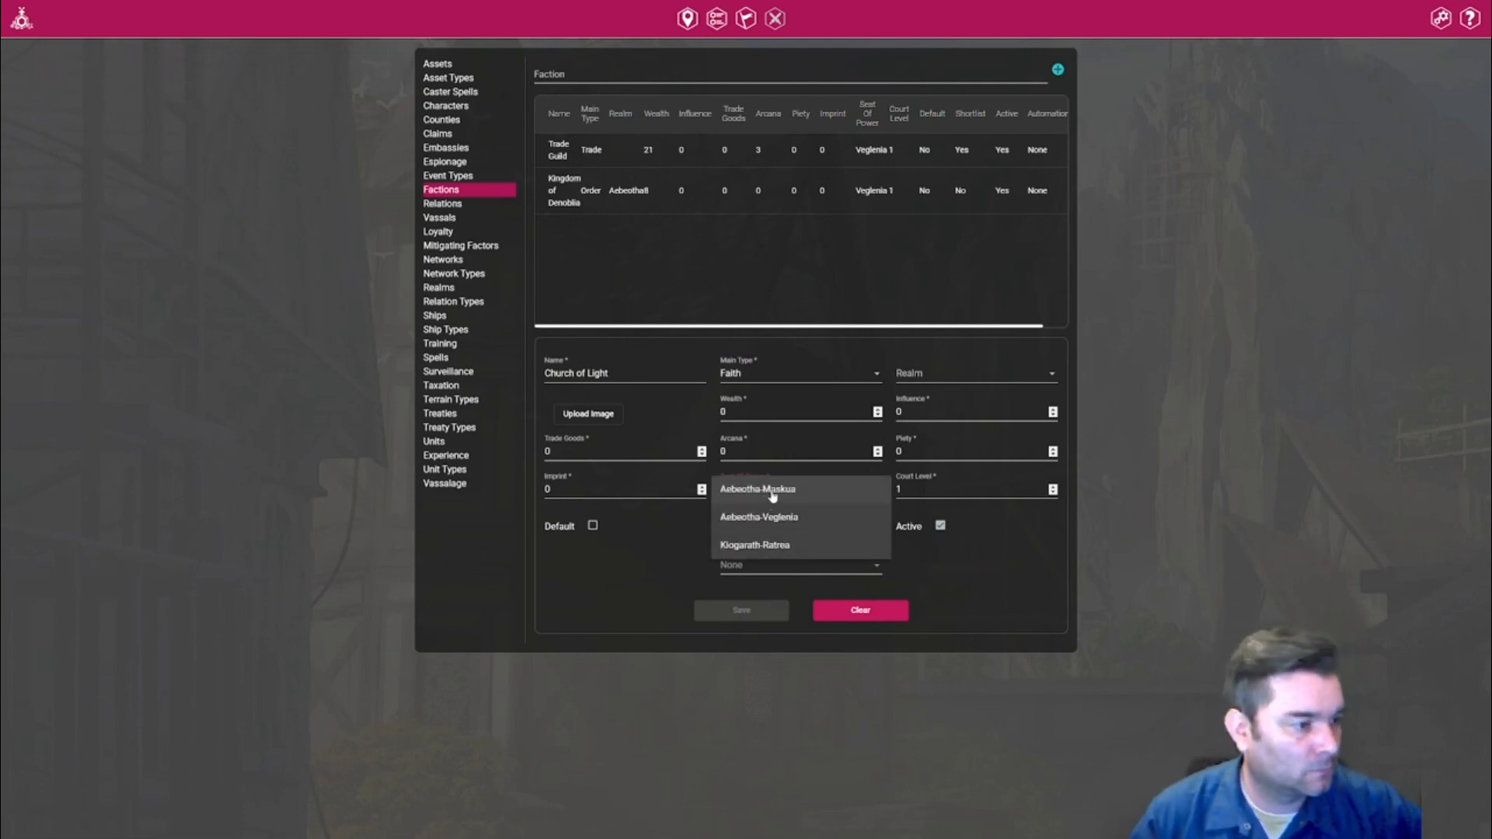
click(773, 491)
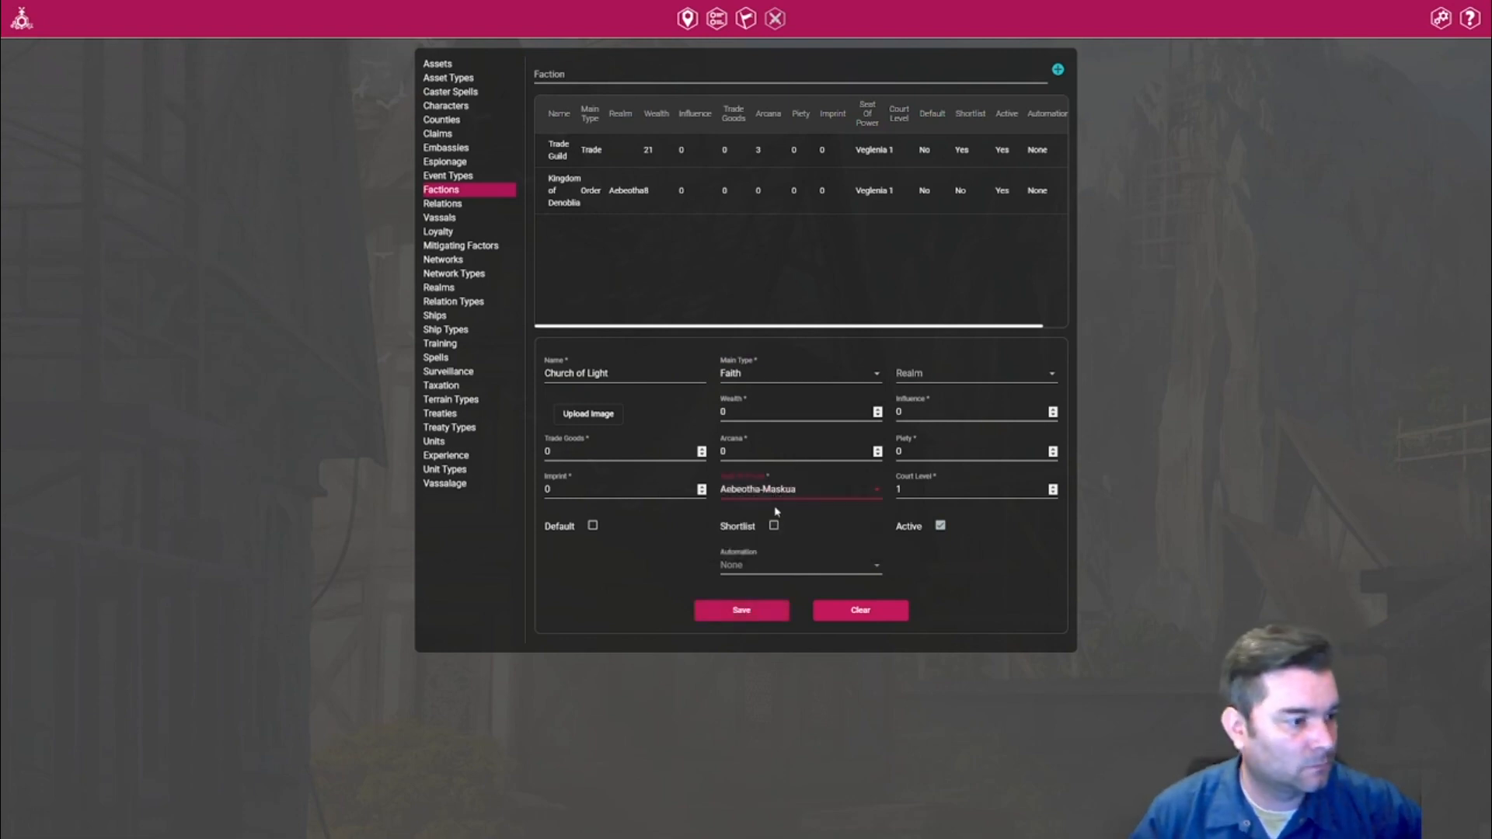
click(758, 614)
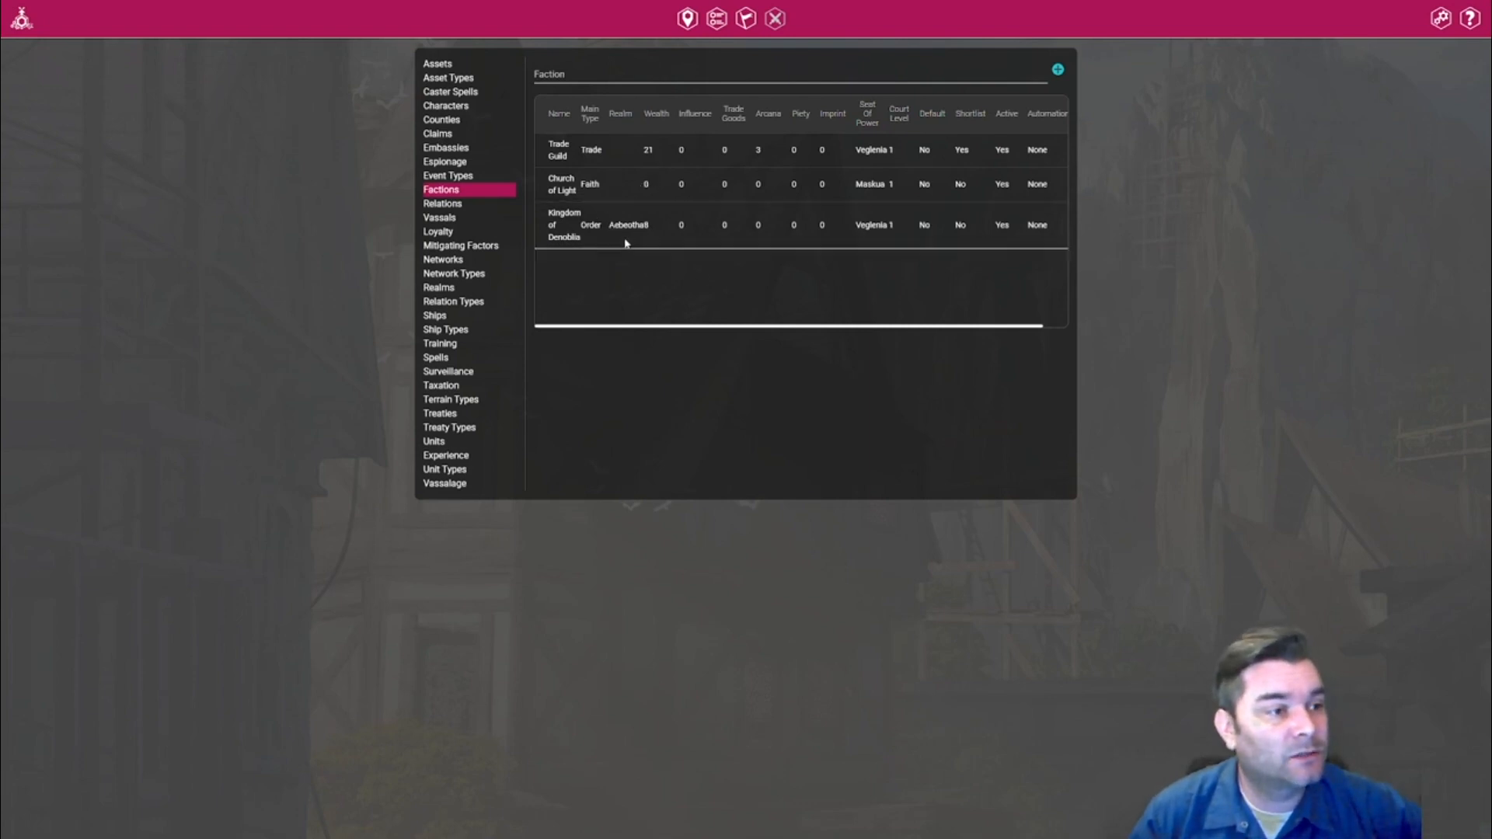
Edit the Kingdom of Denoblia faction, setting wealth to 63 and arcana to 11, and save it.
click(644, 240)
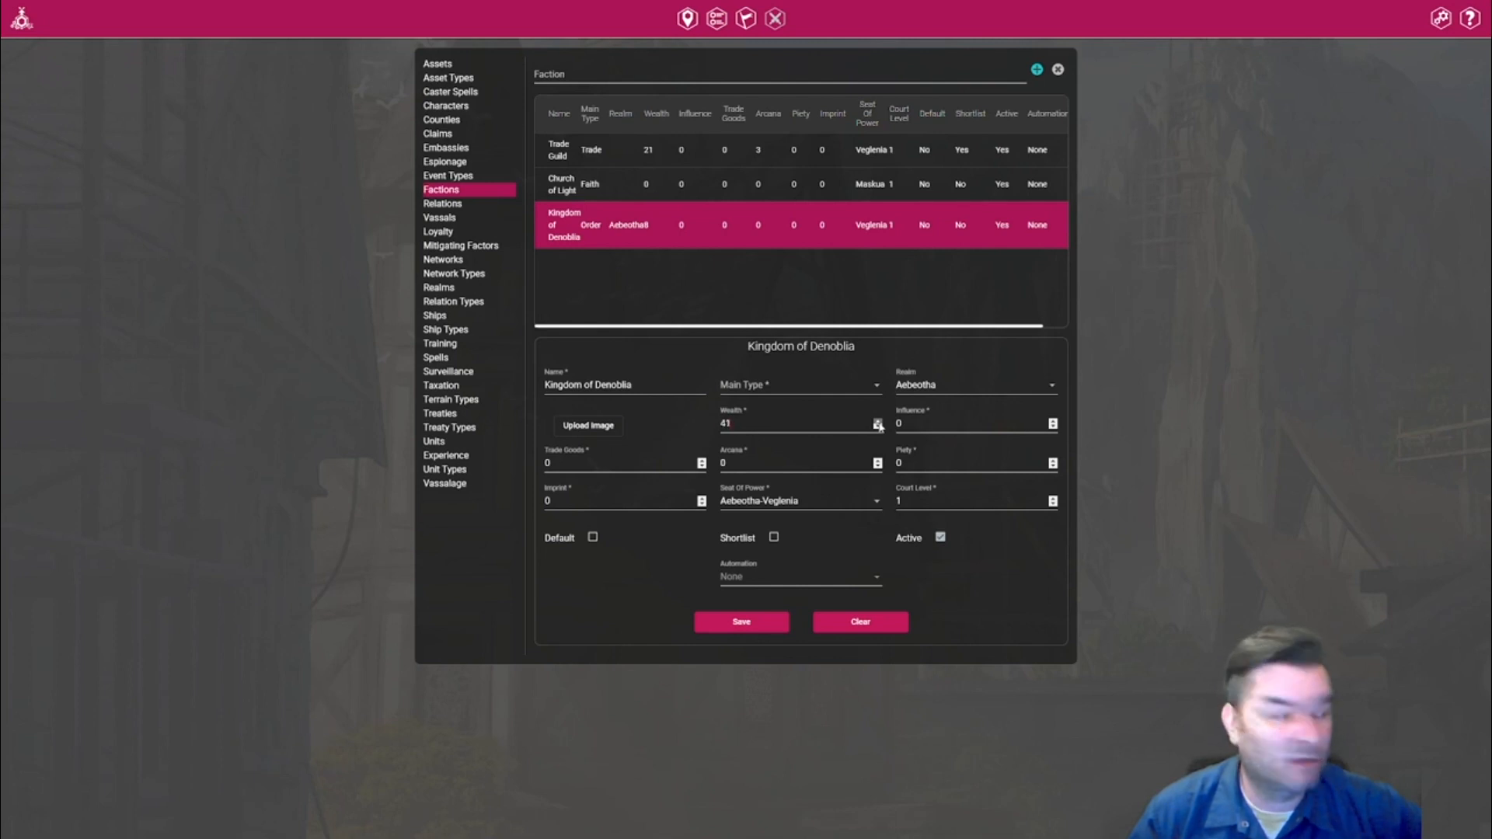
click(878, 422)
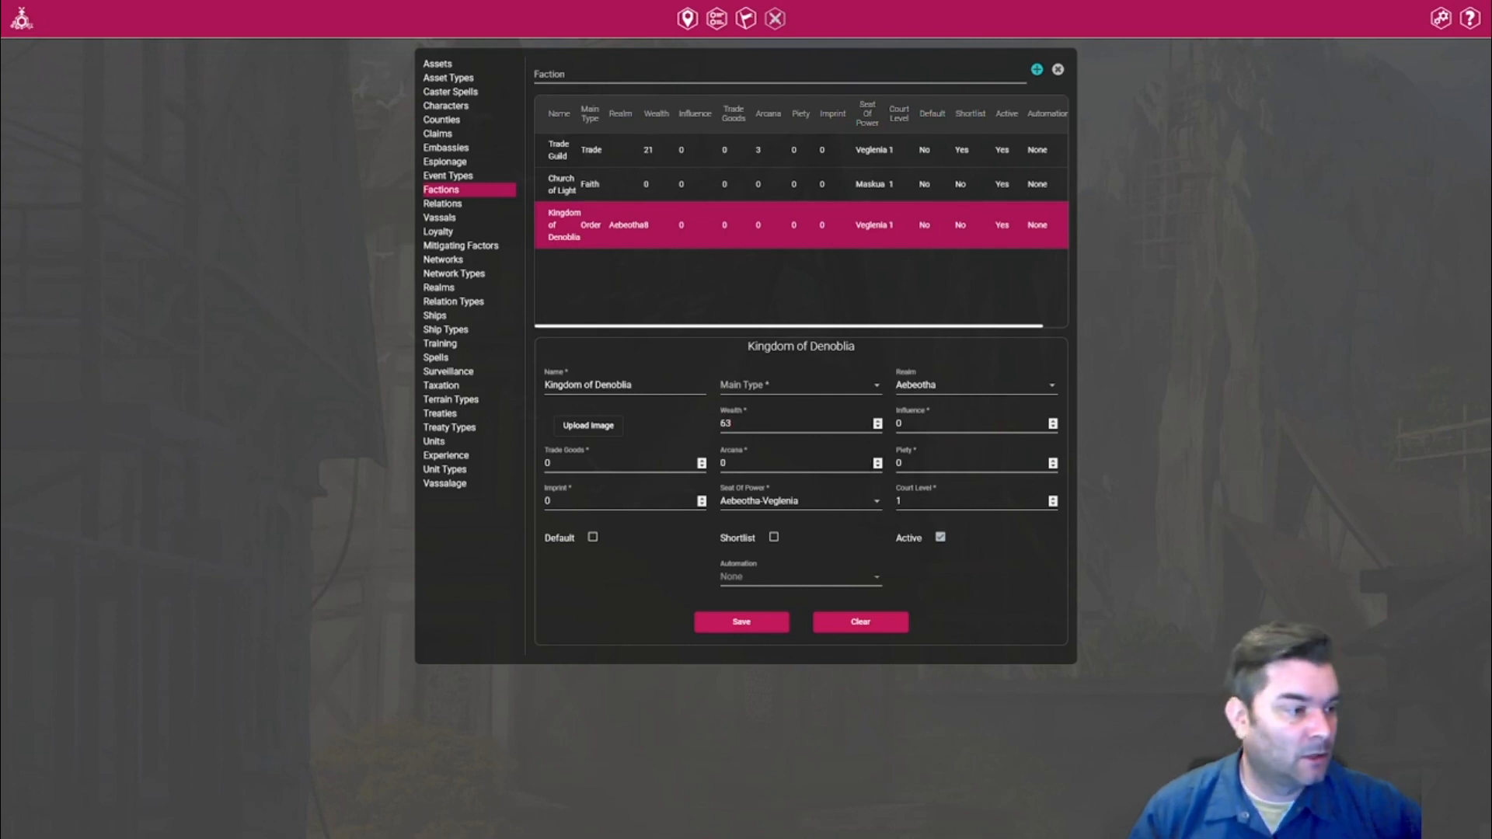
click(878, 464)
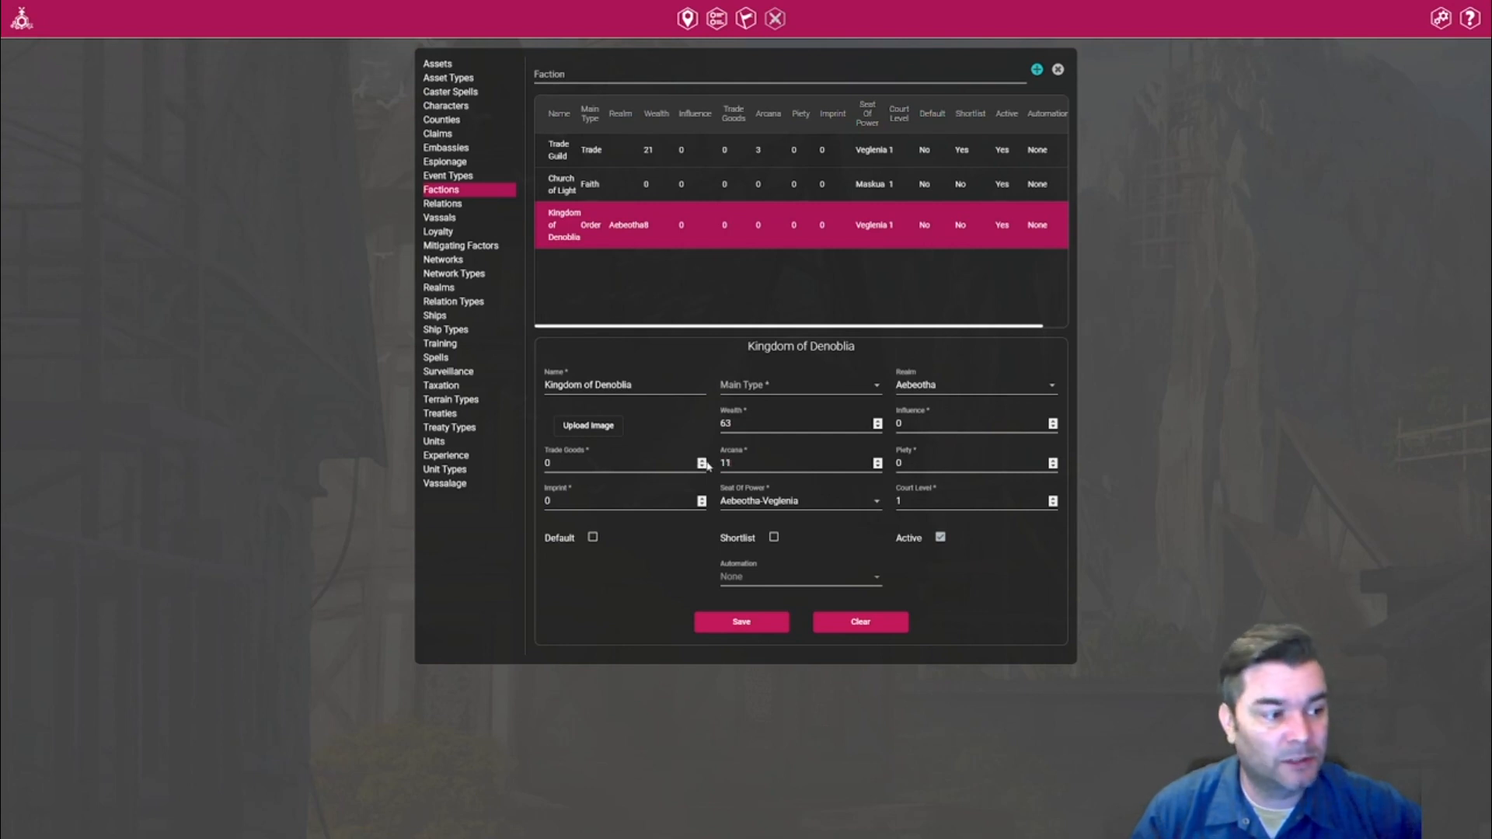
click(743, 624)
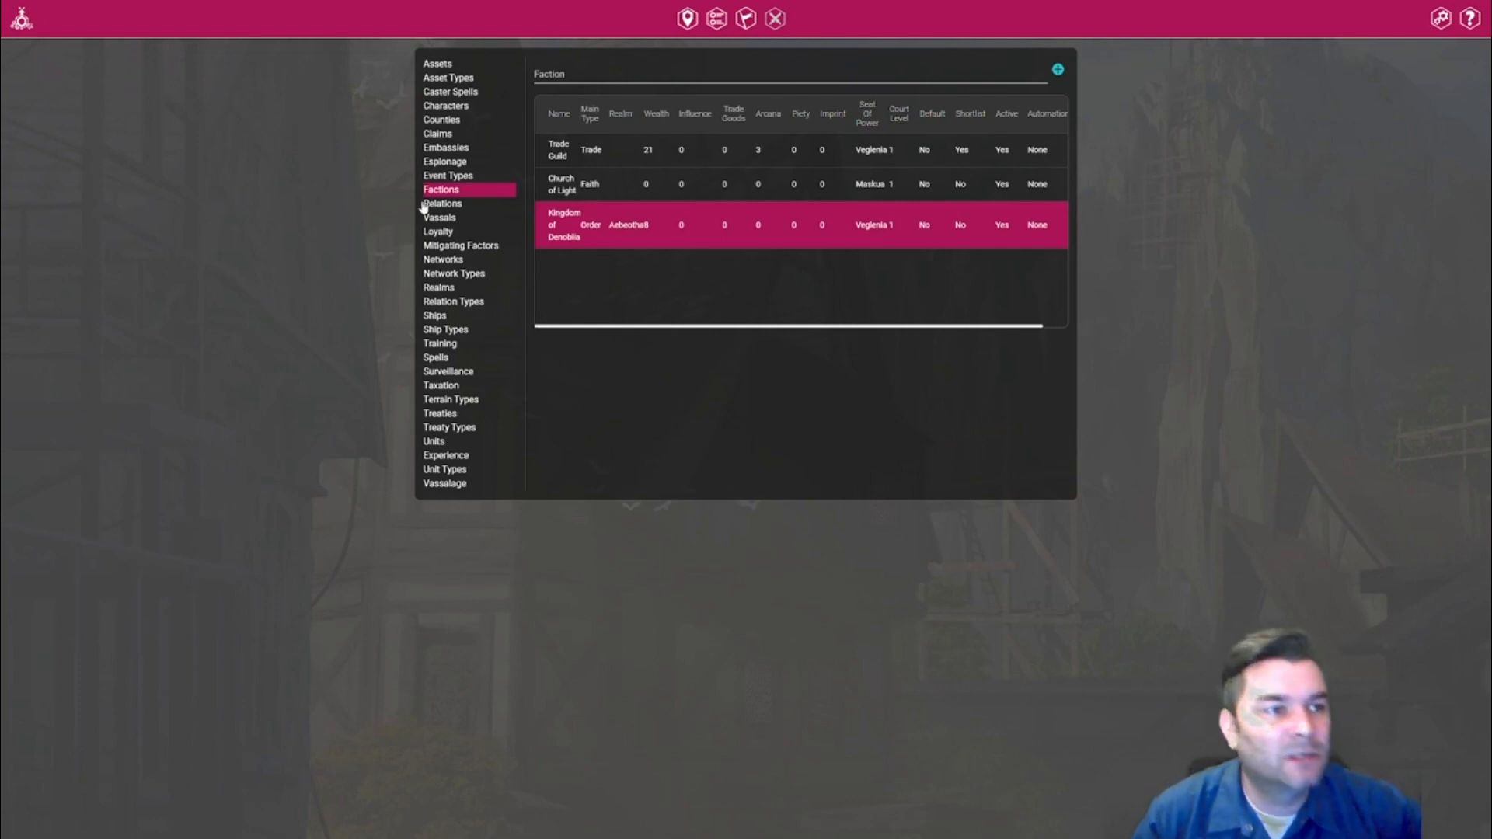
Start a new character record named Bob the Builder, leaving its player blank.
click(461, 108)
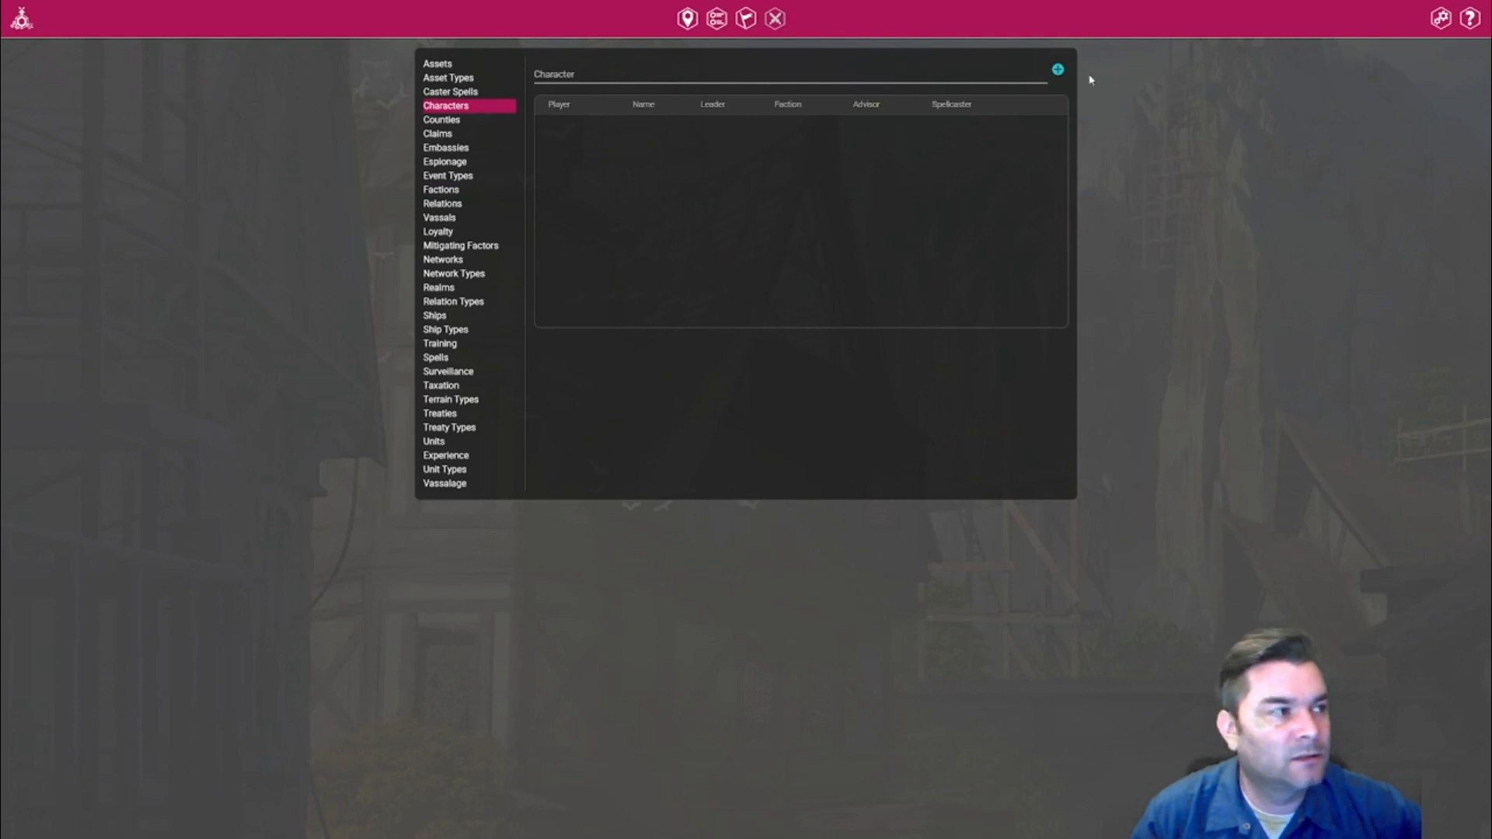
click(1059, 70)
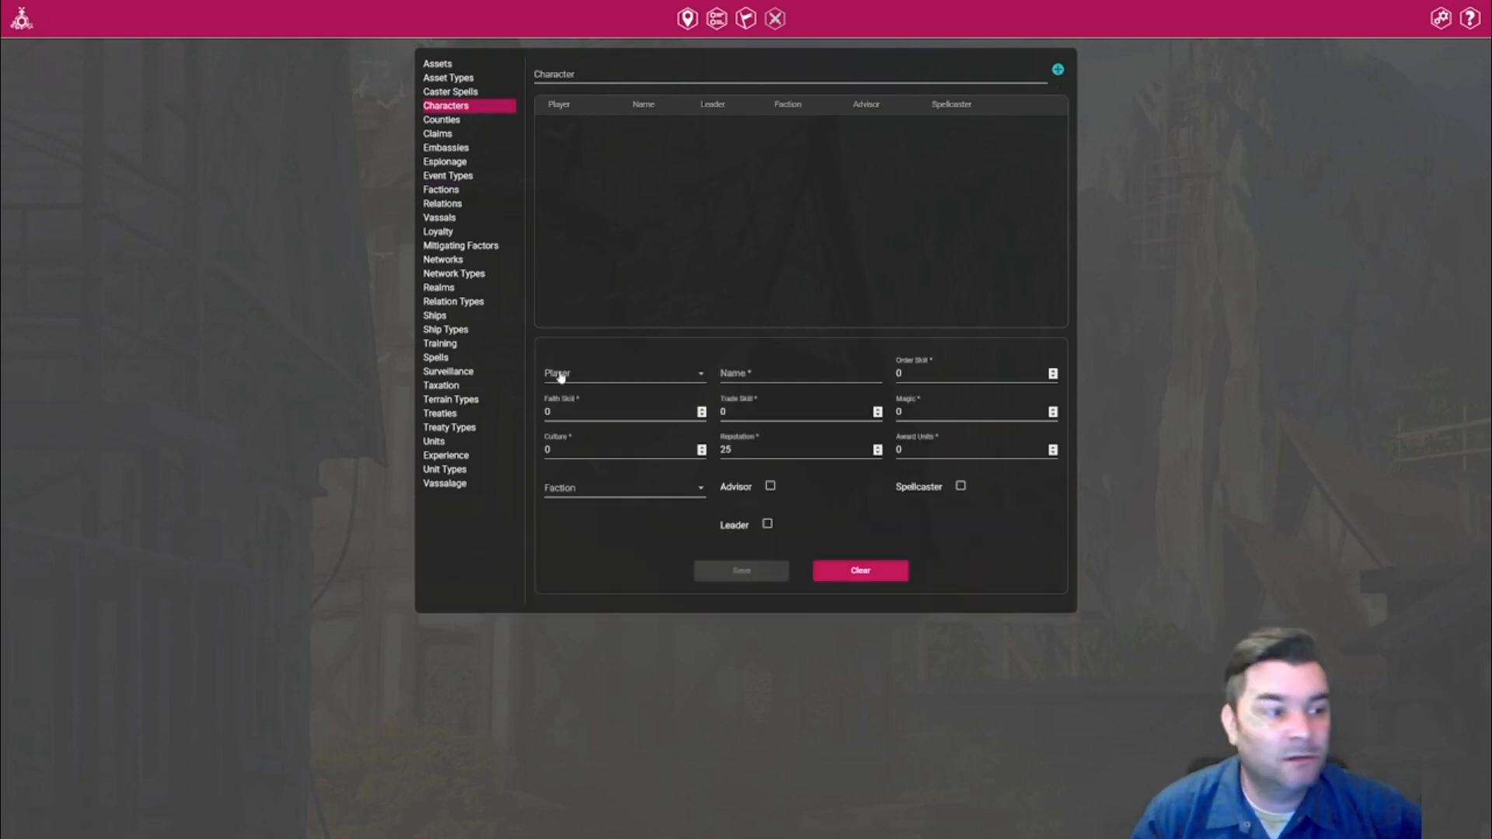
click(636, 381)
click(630, 404)
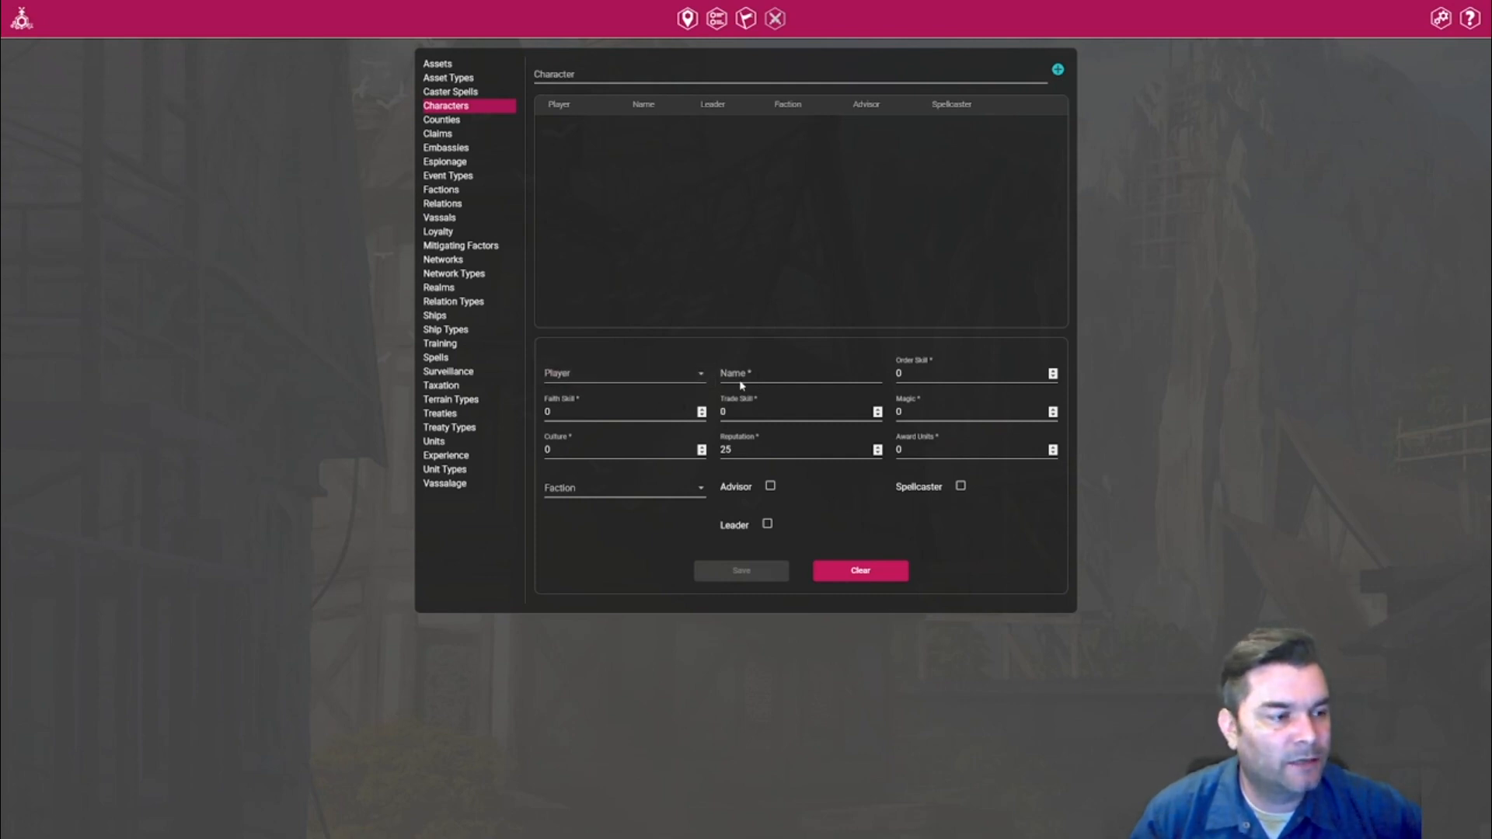
click(740, 379)
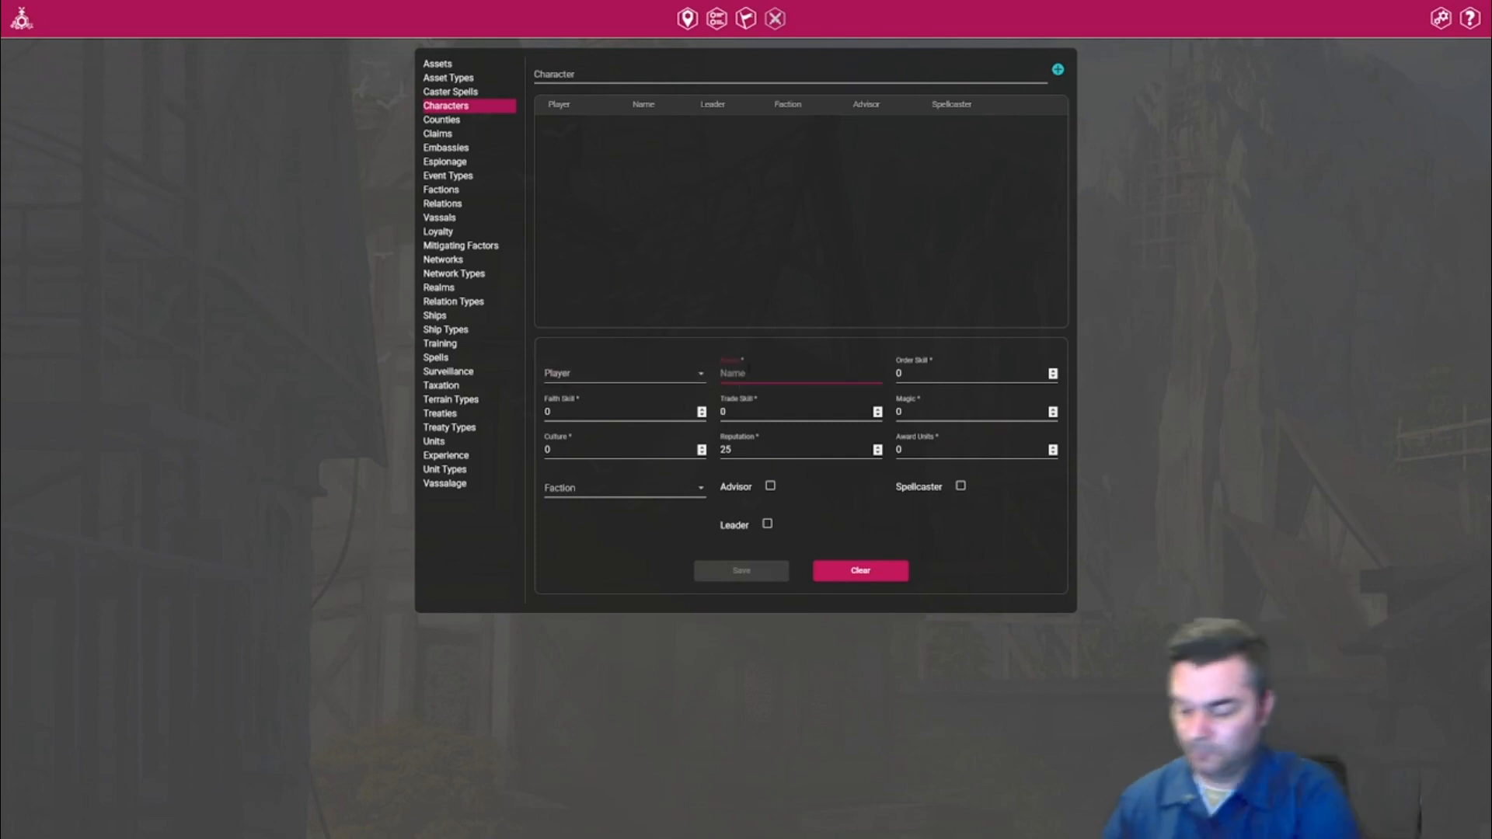
text(Bob the B)
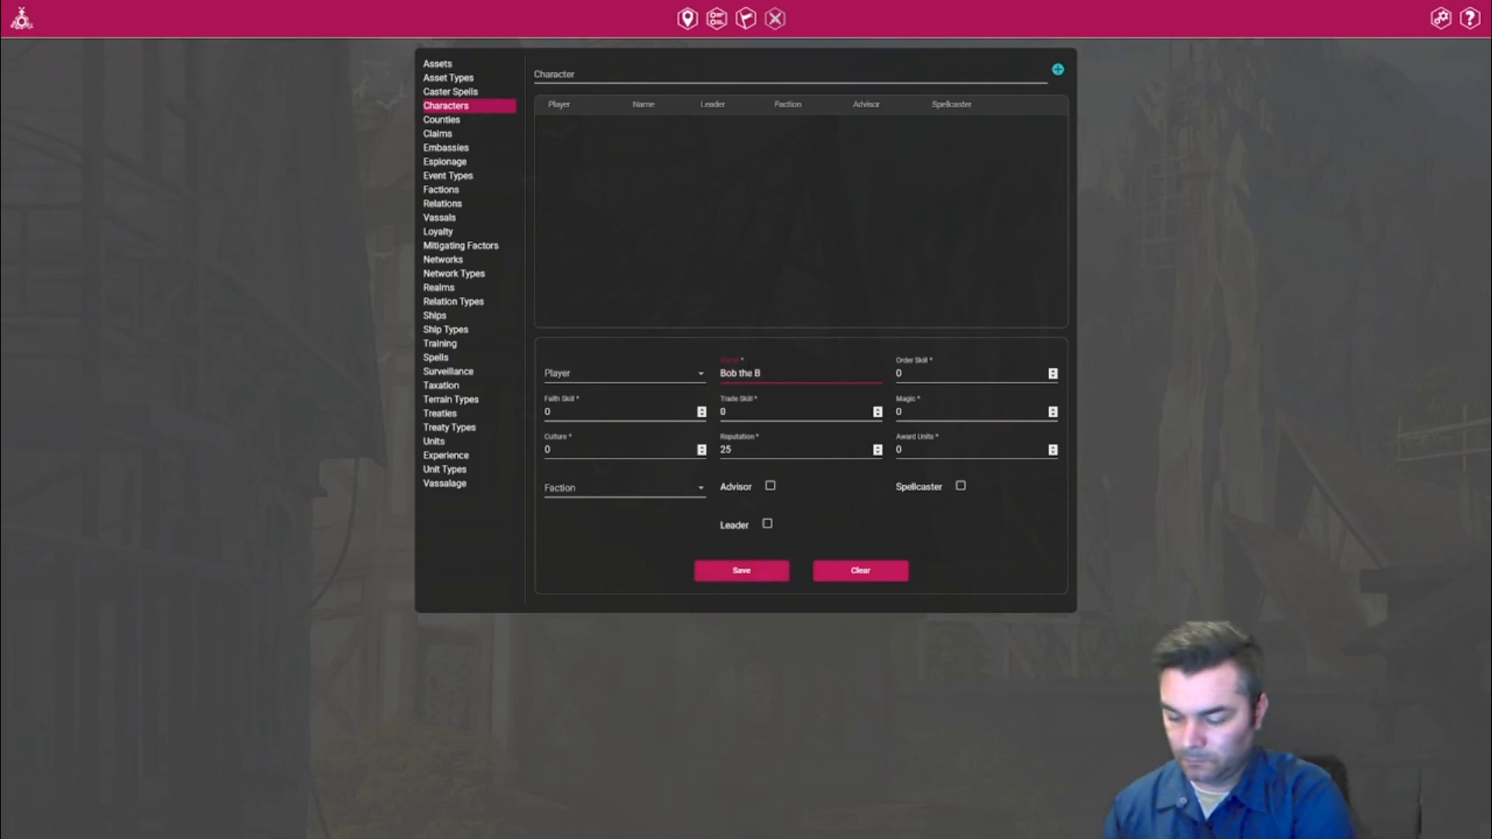
text(uilder)
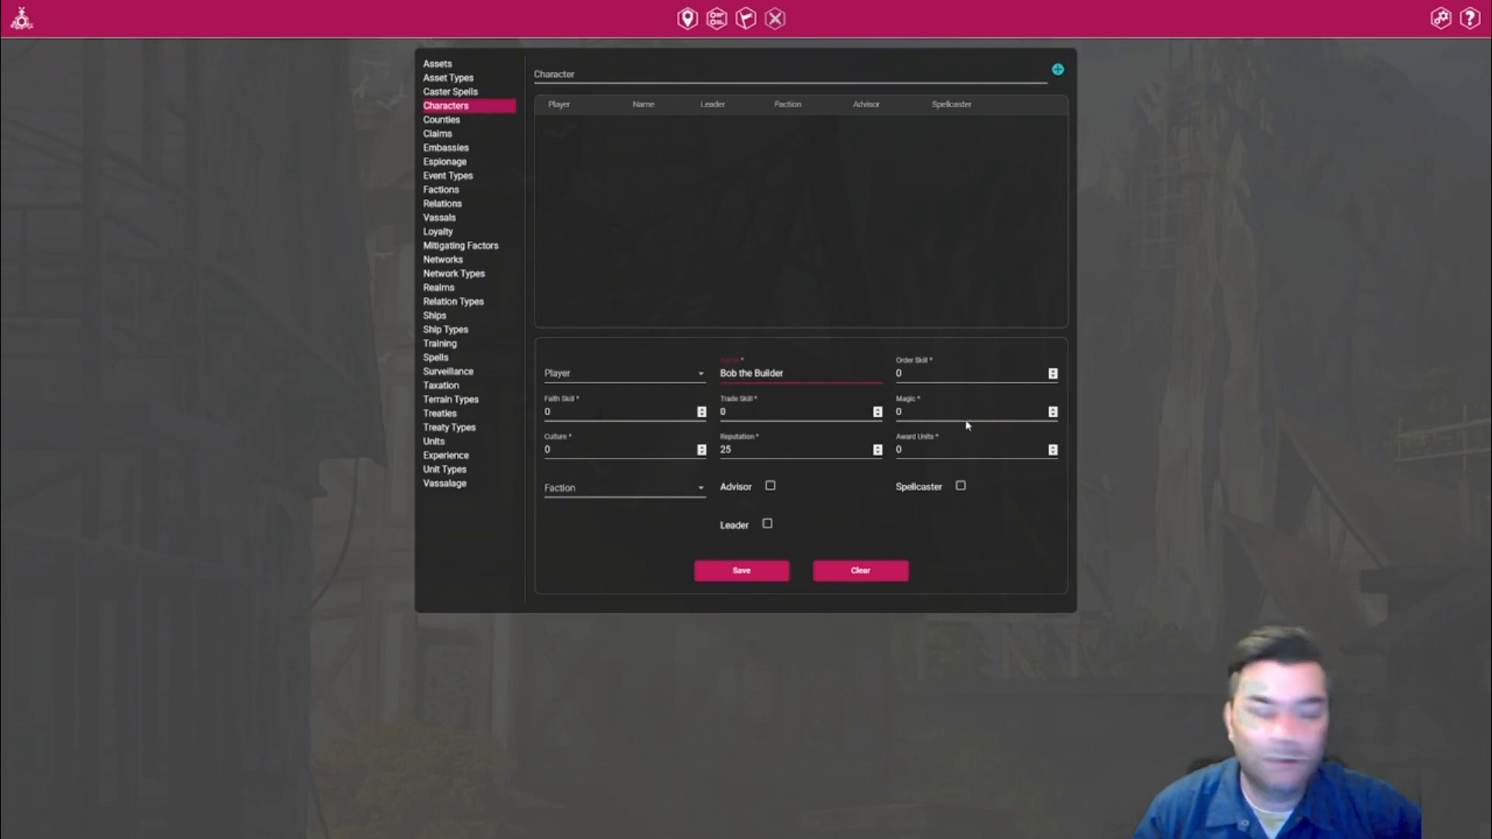
Assign Bob the Builder to the Trade Guild faction as its leader and save the character.
click(702, 499)
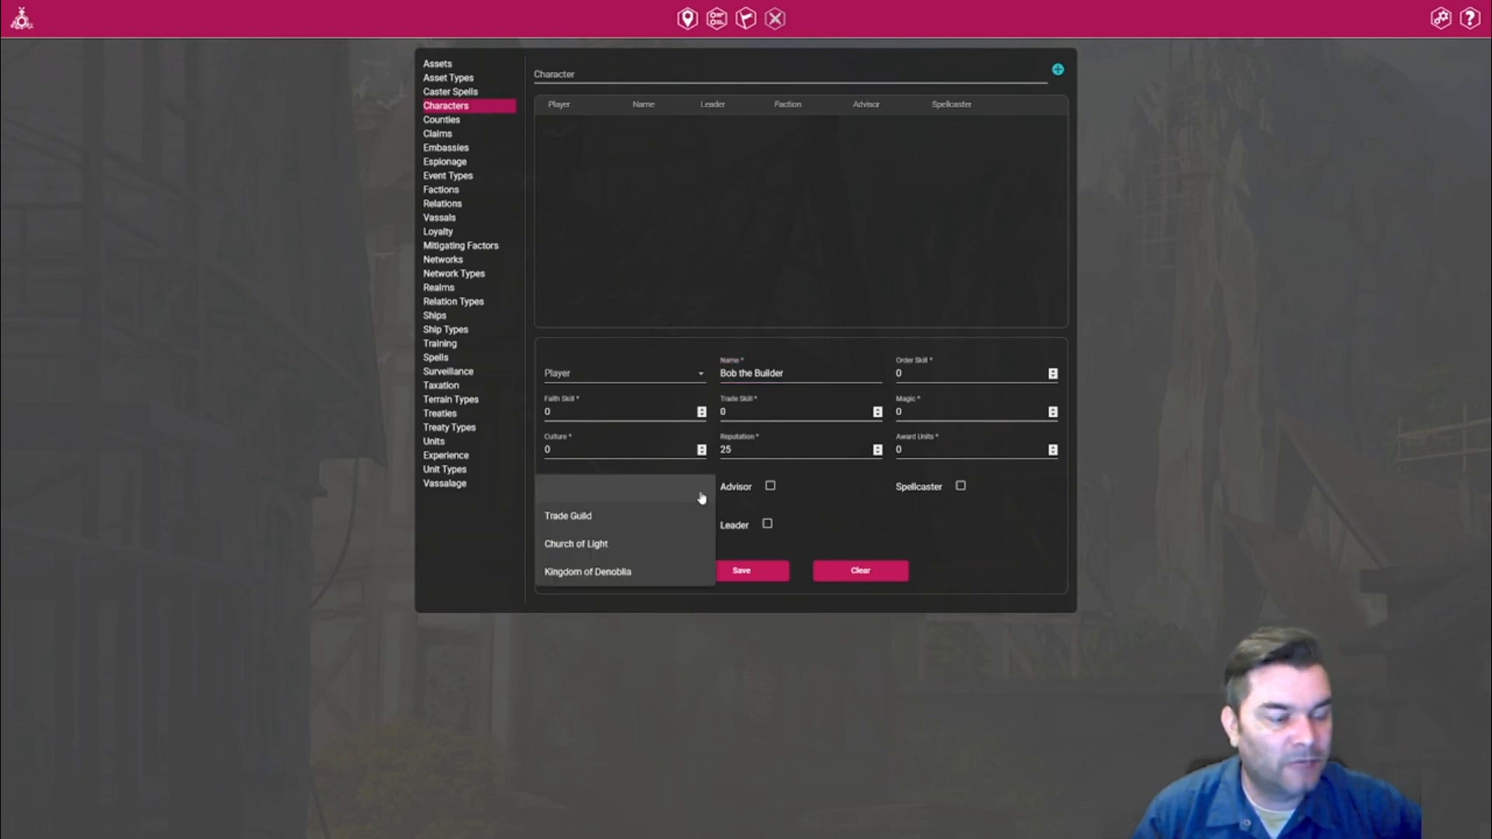
click(615, 518)
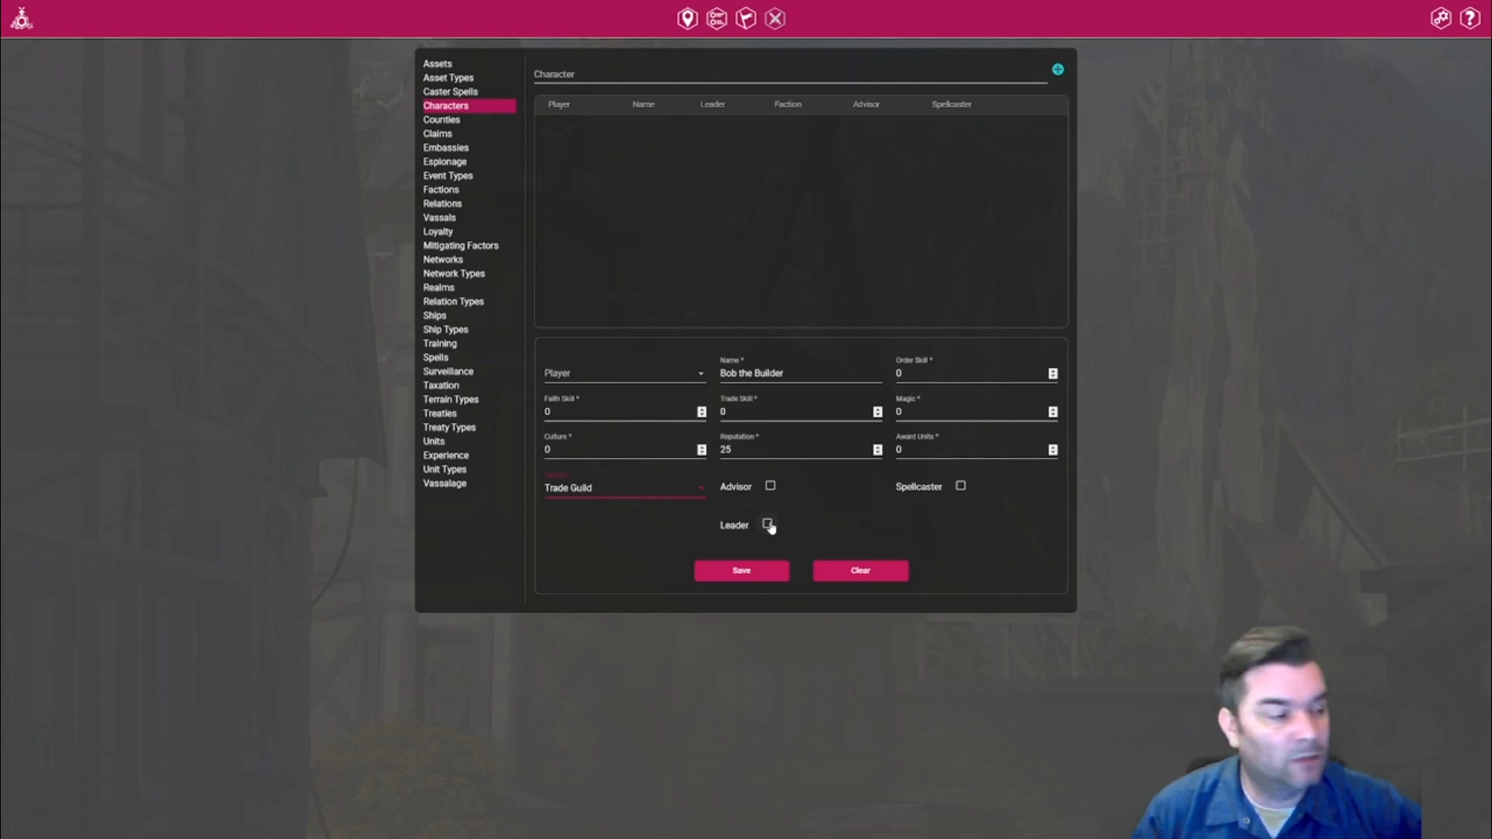
click(768, 525)
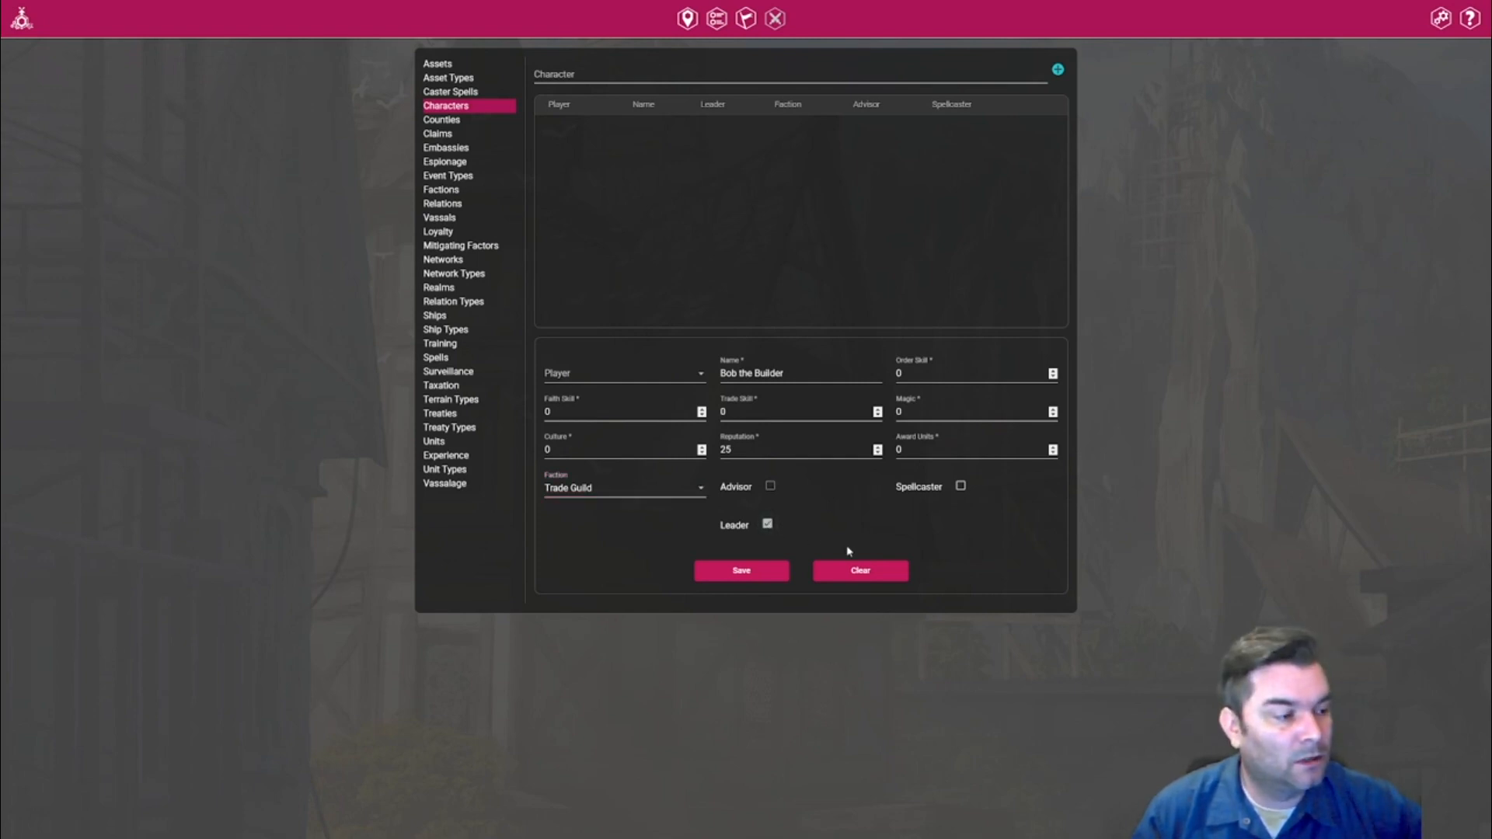
click(746, 576)
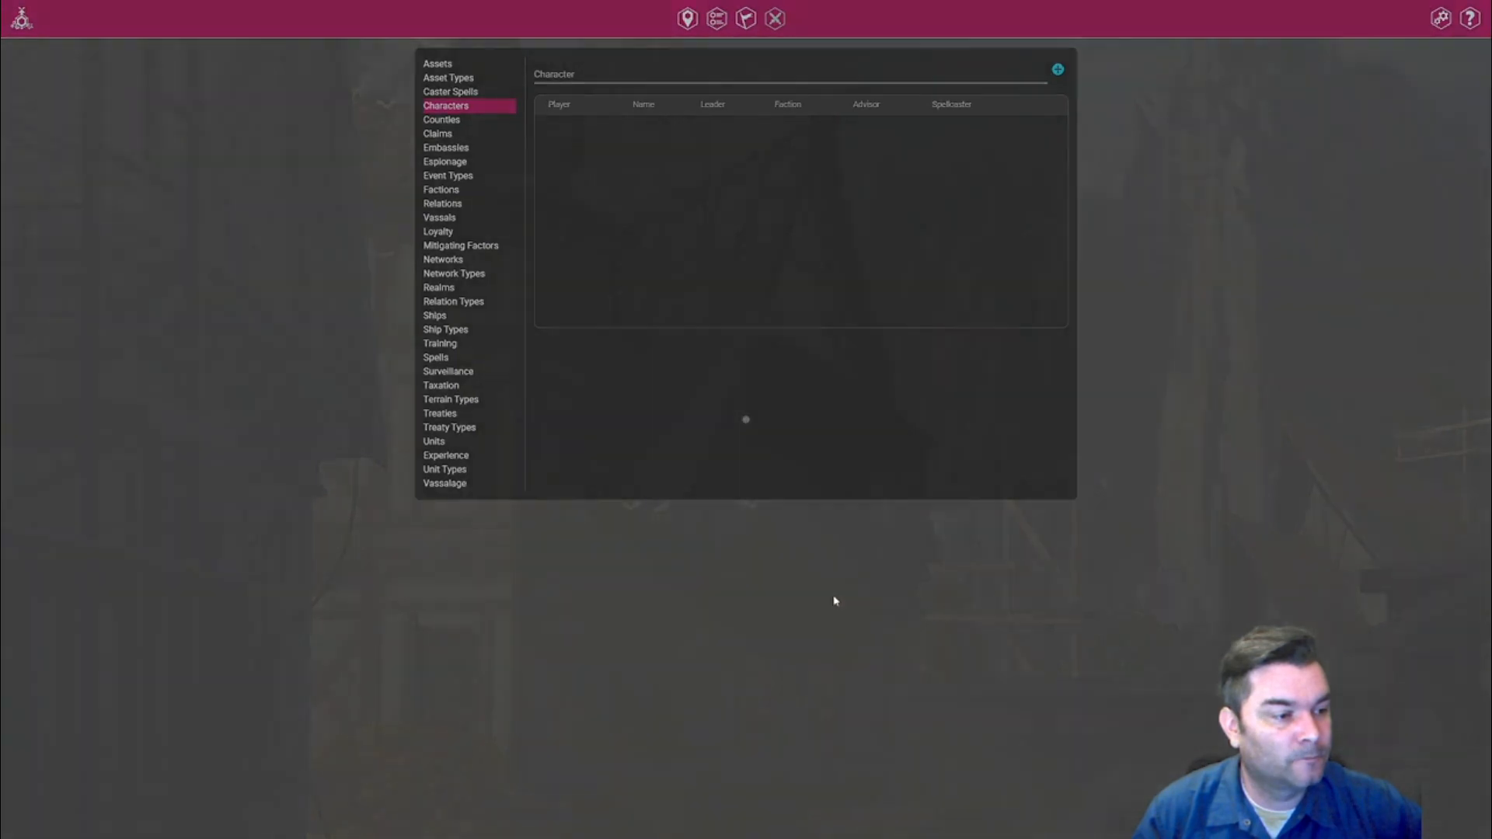
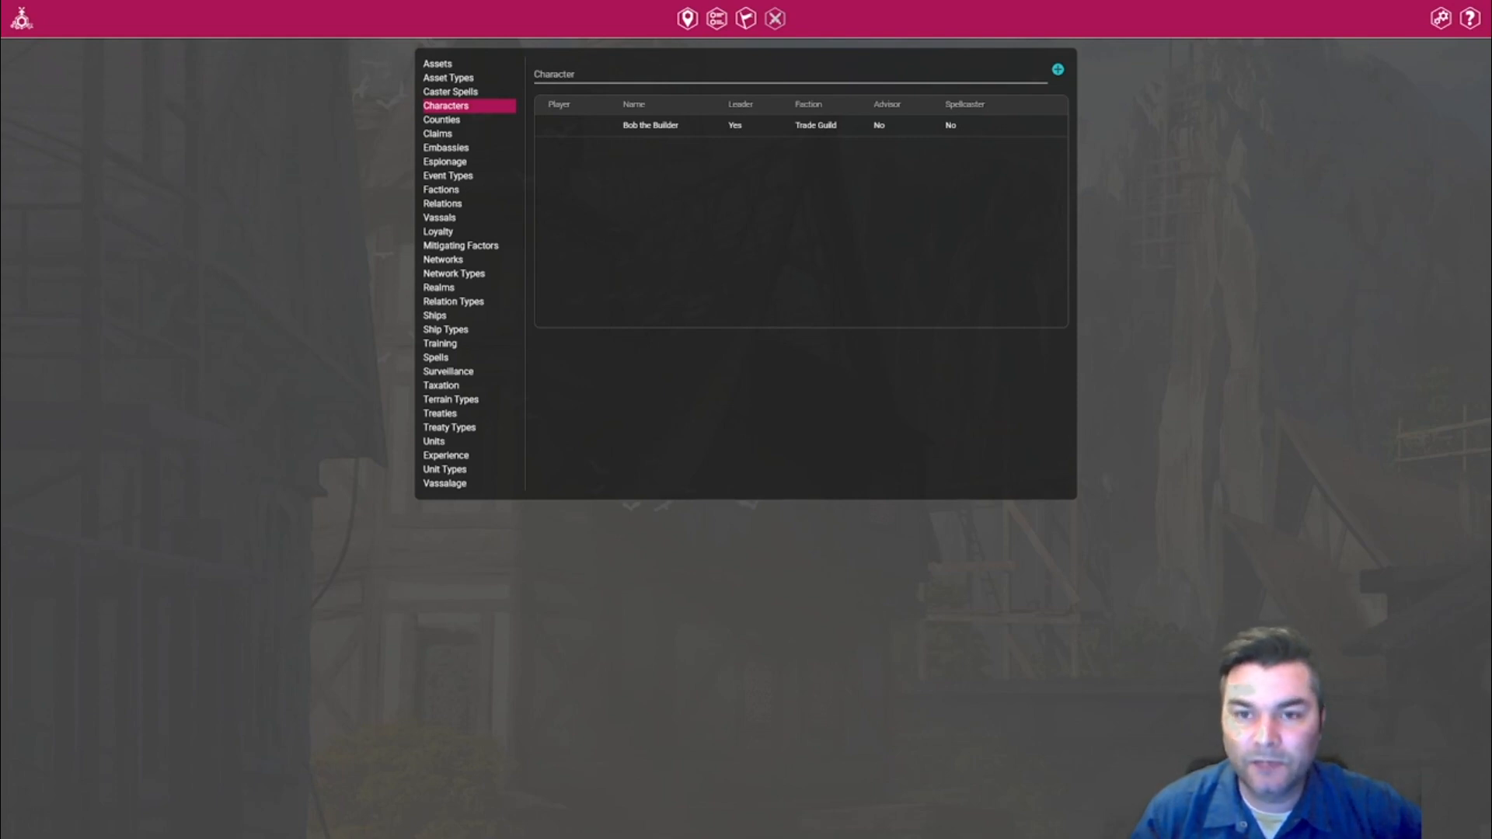
Examine the Aebeotha and Kiogarath counties on the campaign map, toggling the county borders and the assets layer.
click(688, 19)
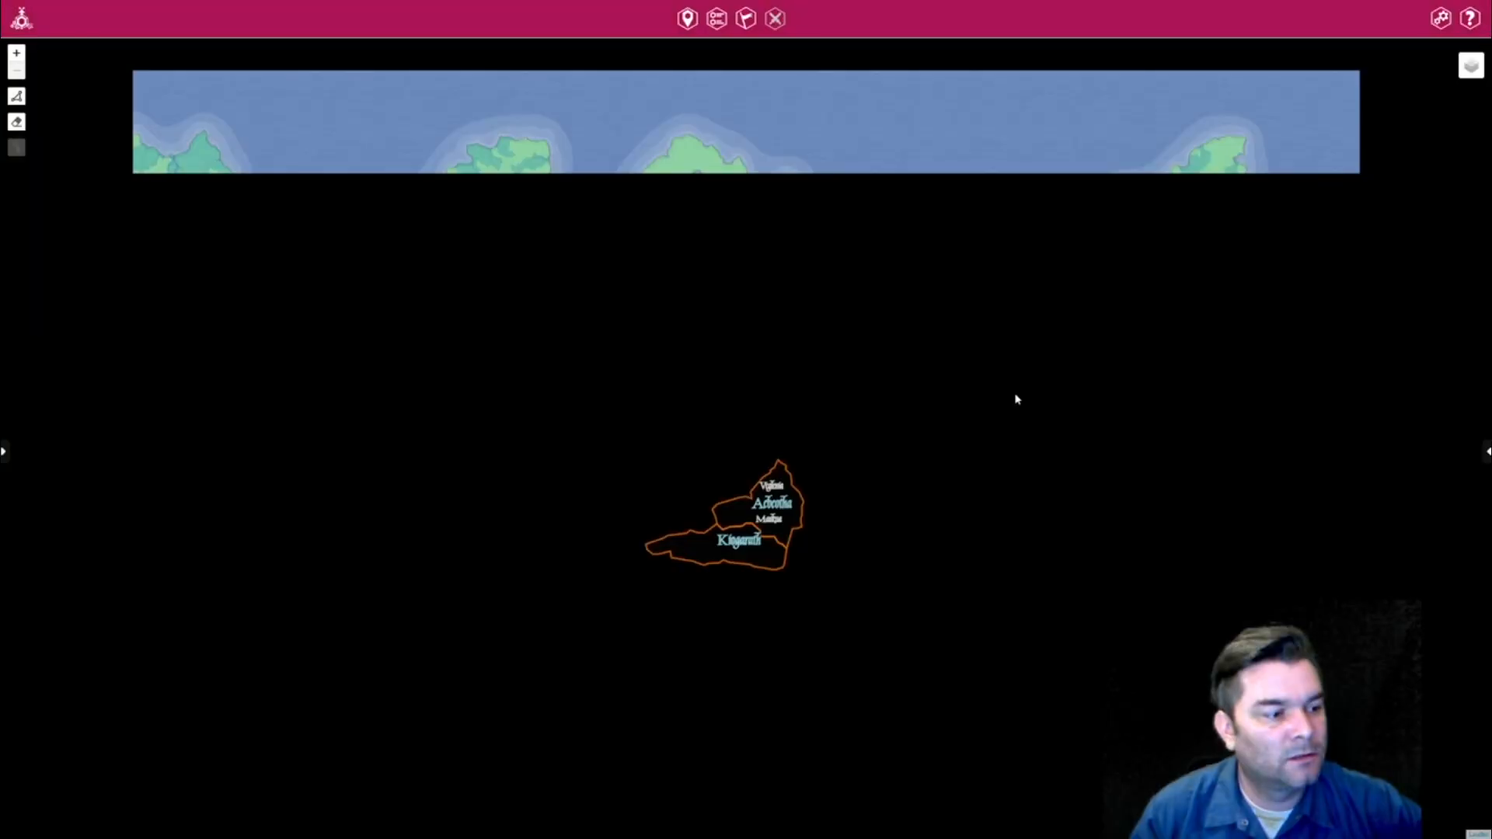
mouse_move(1470, 70)
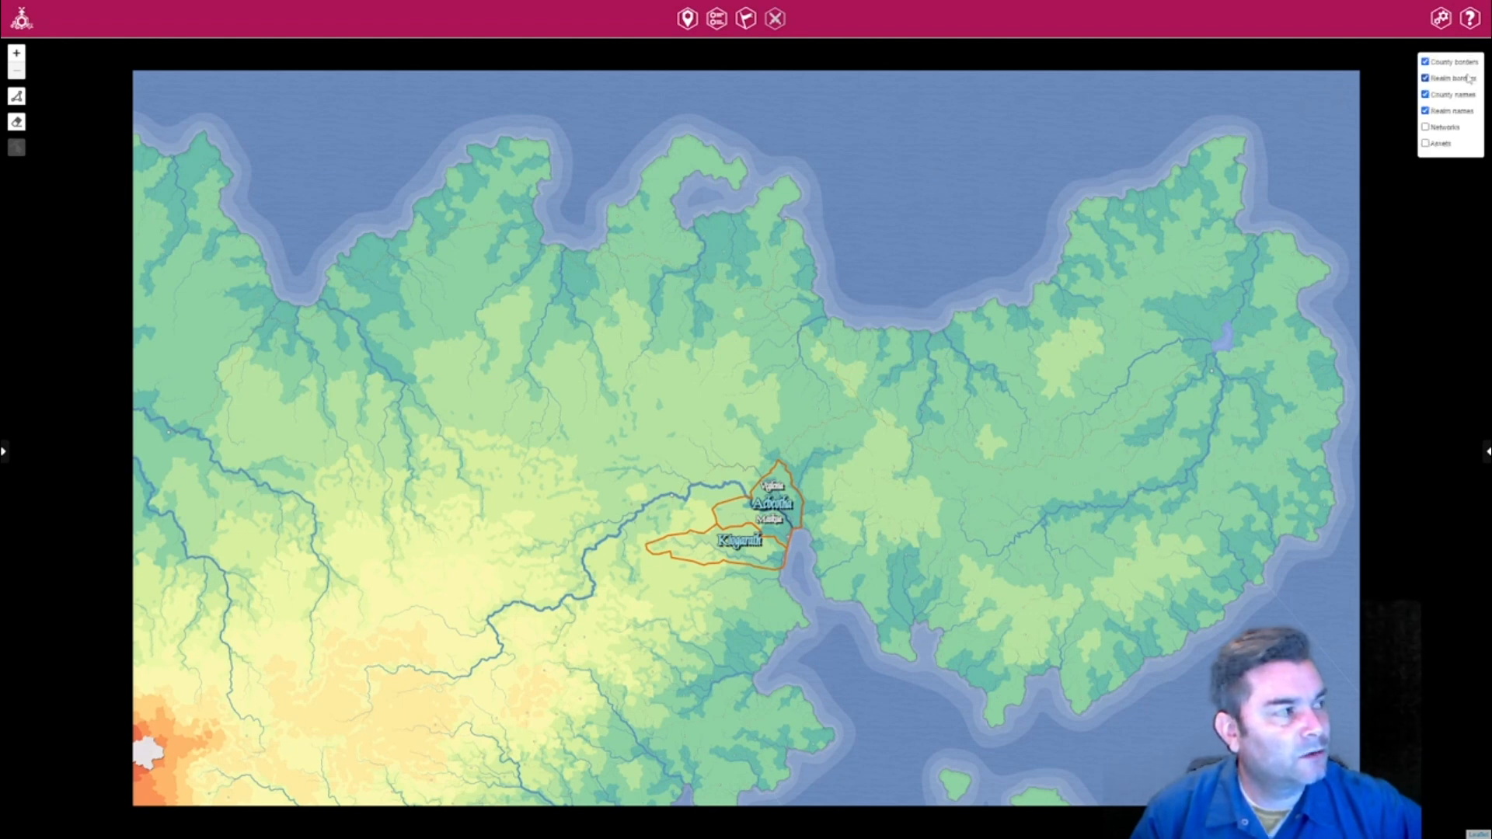
click(1426, 62)
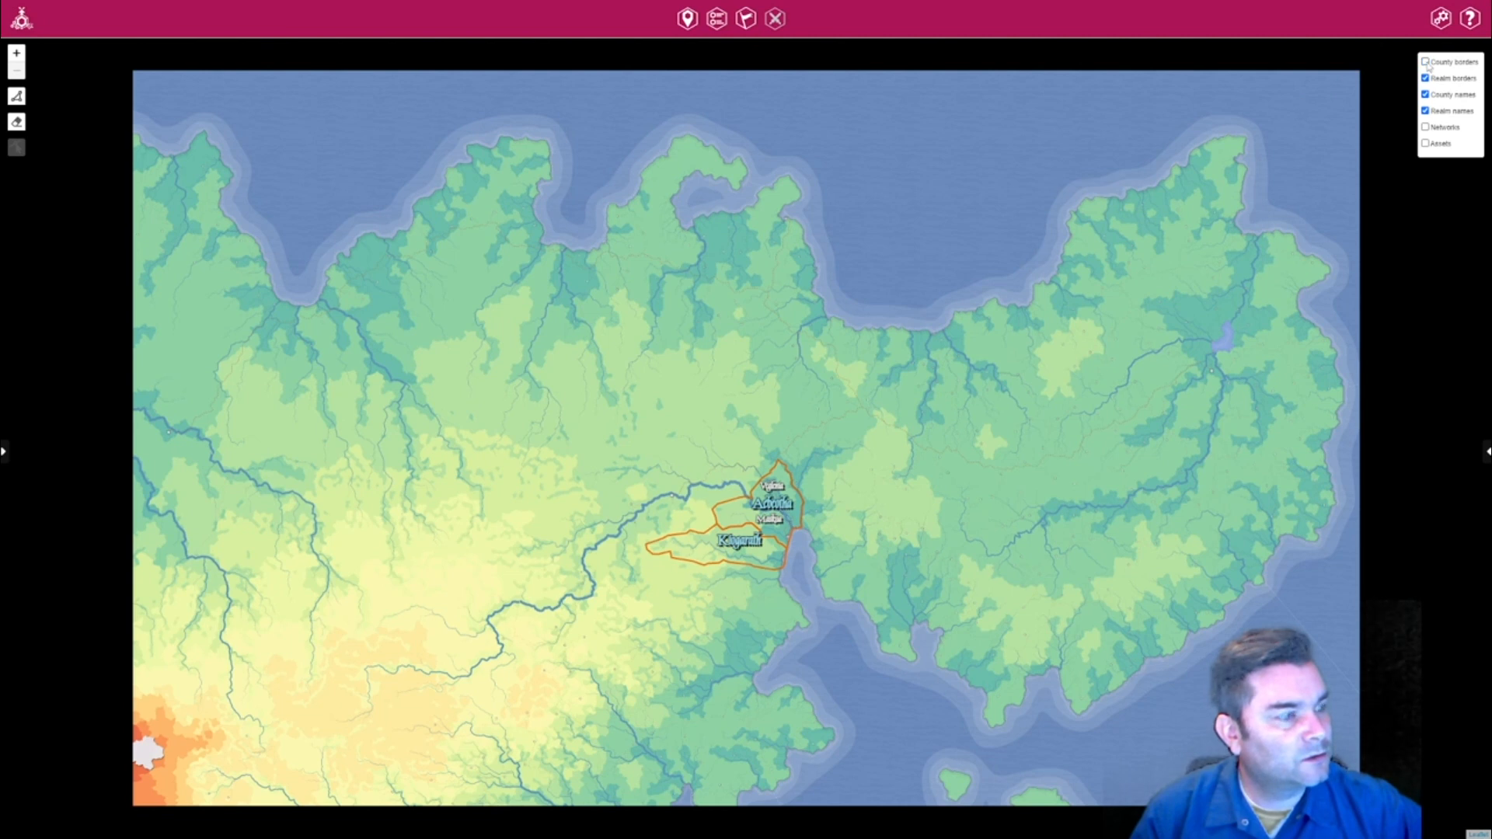
click(1426, 62)
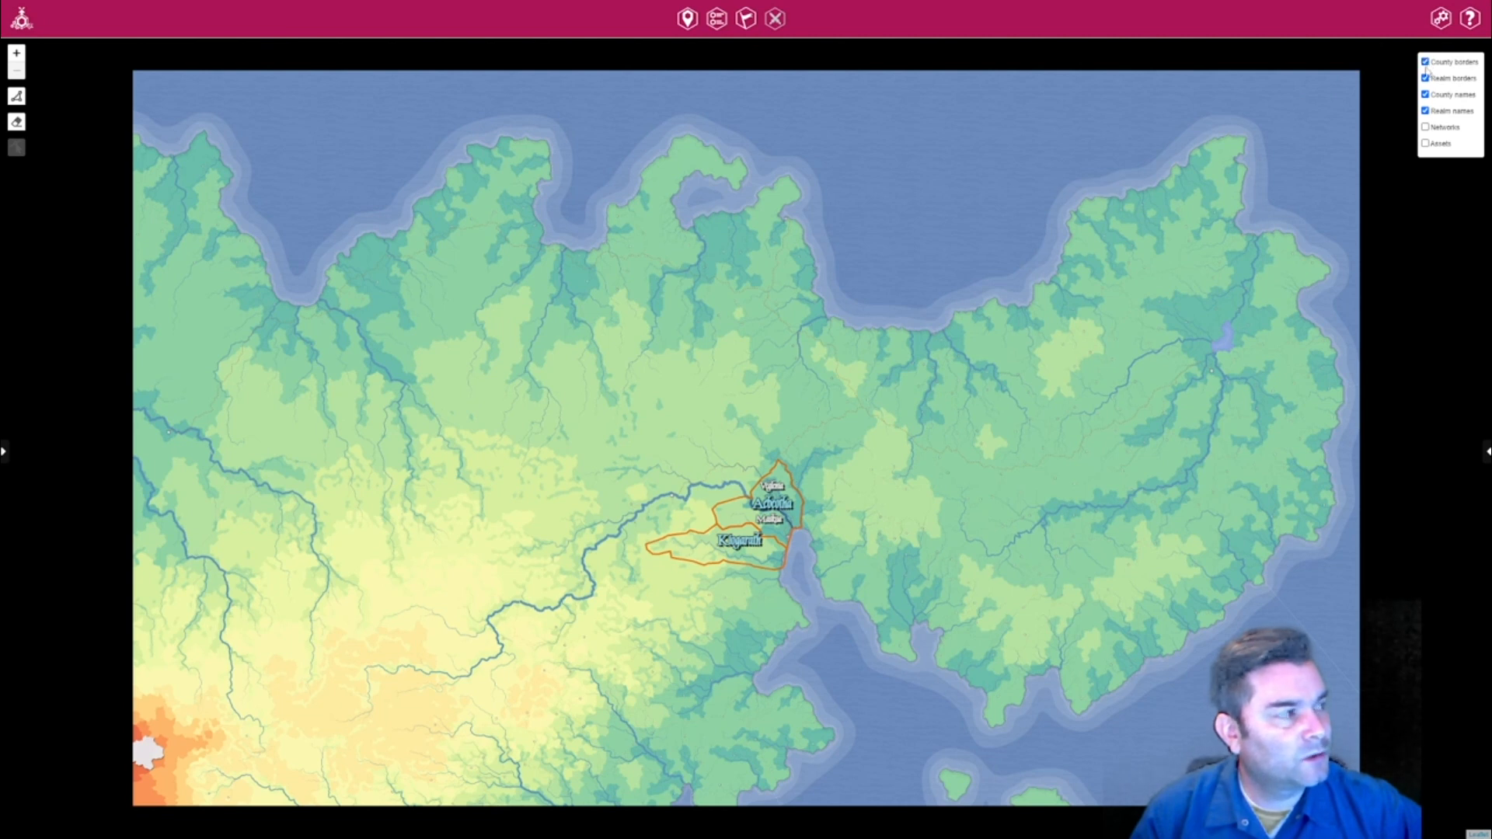
click(1427, 144)
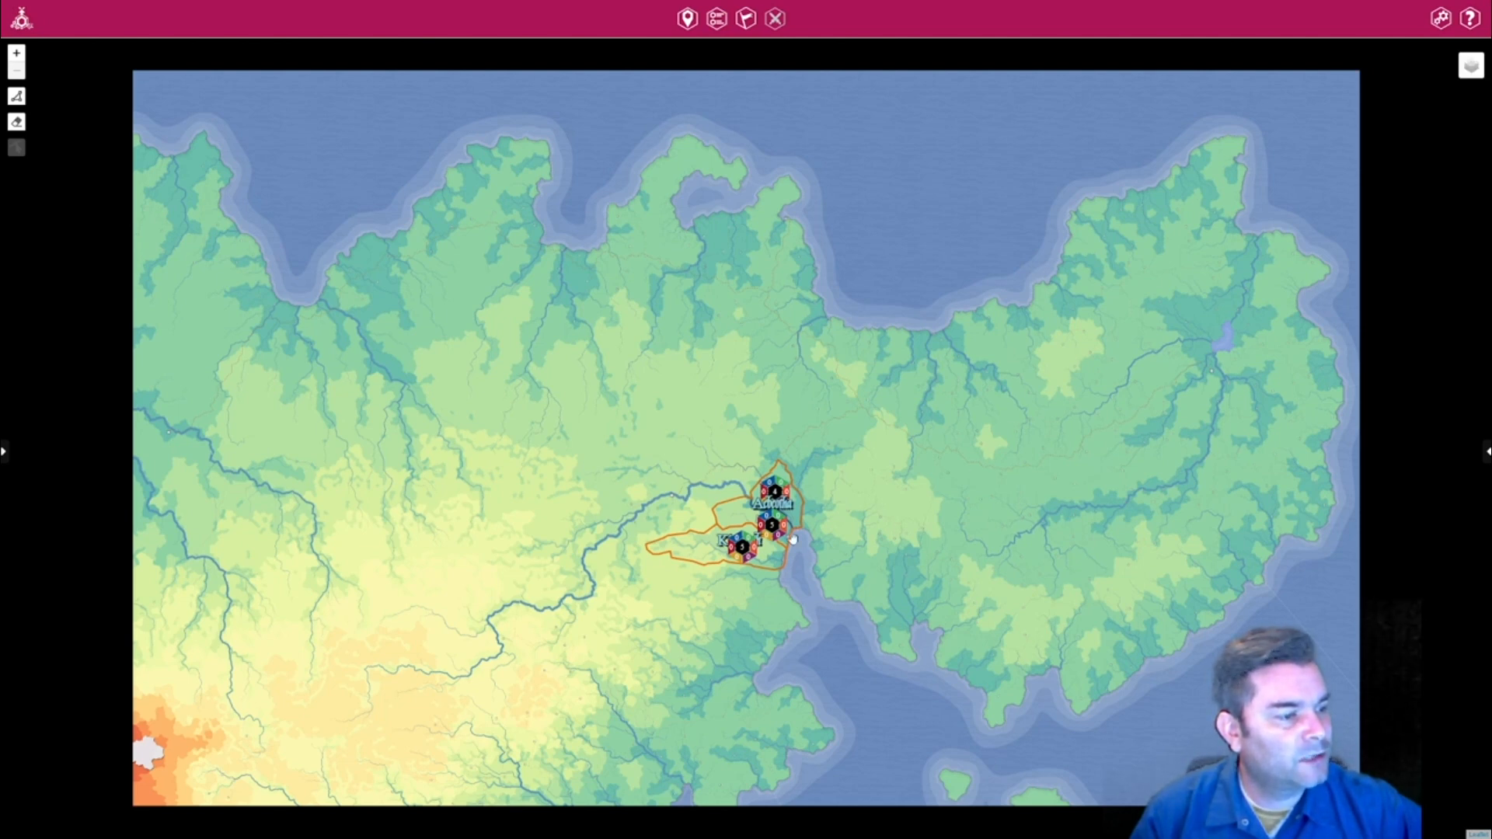
scroll(784, 532, up, 1)
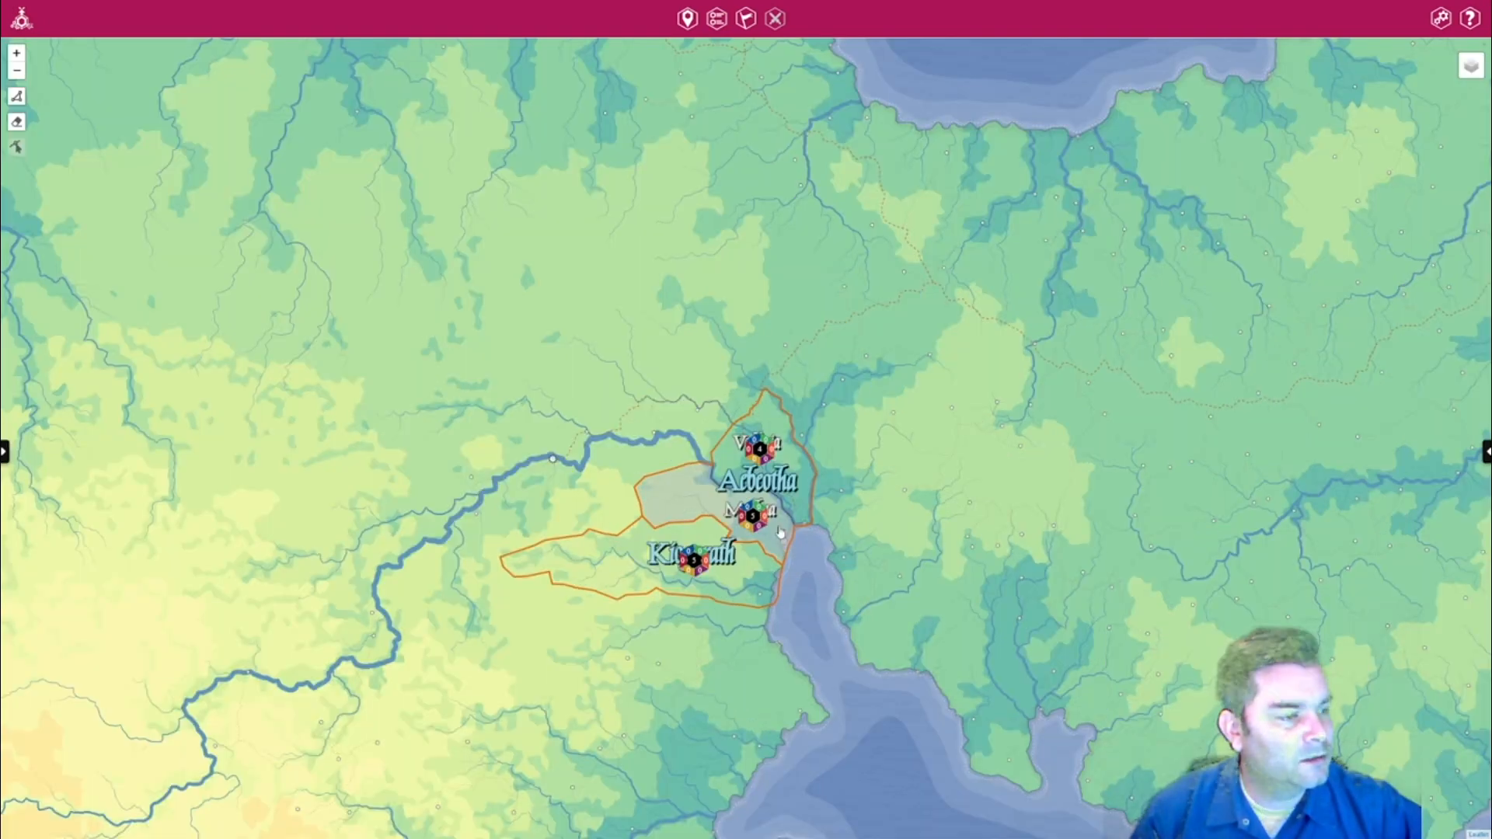
scroll(758, 457, up, 1)
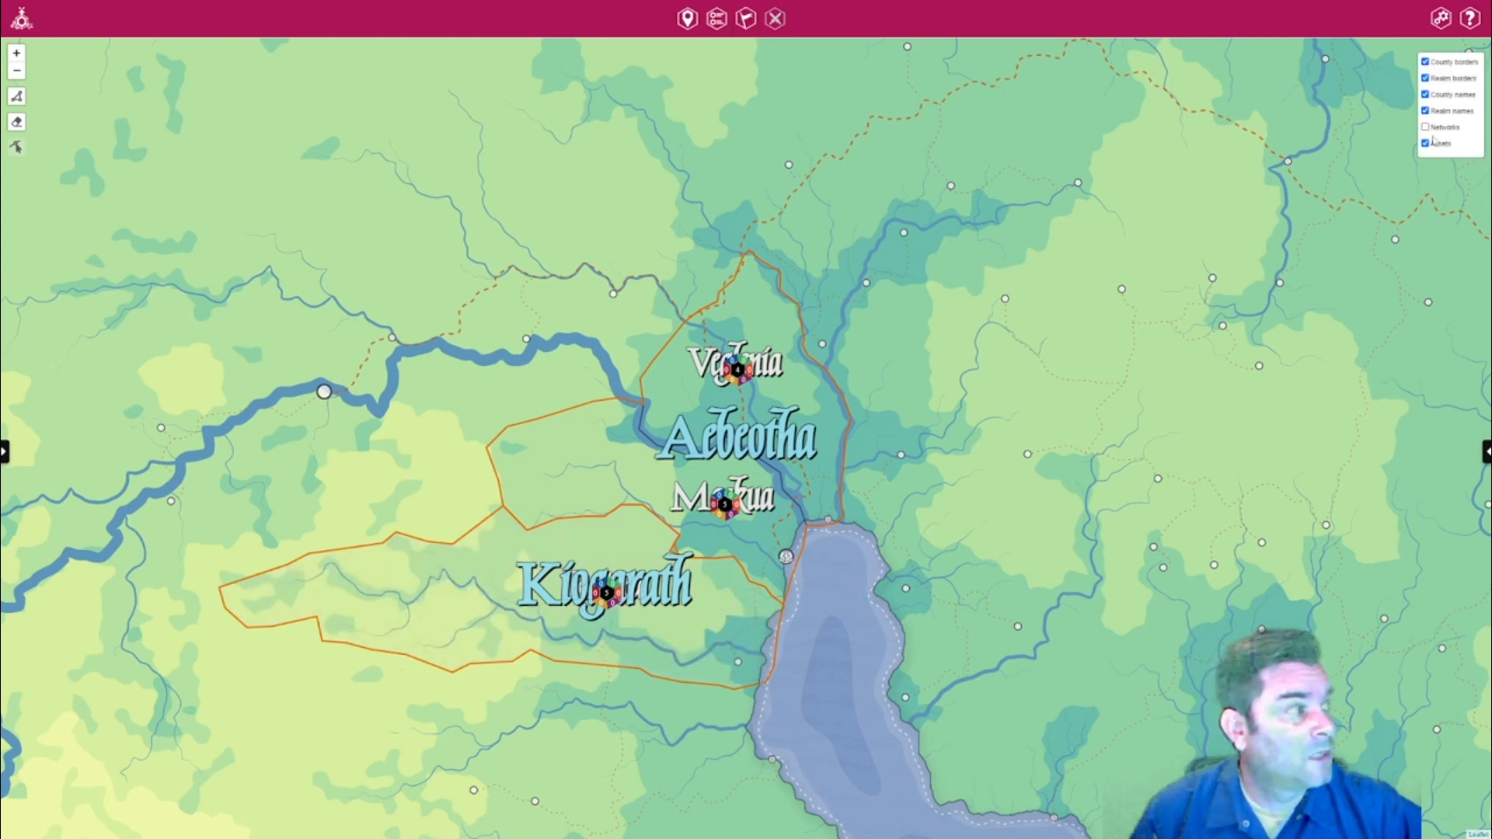
click(1427, 148)
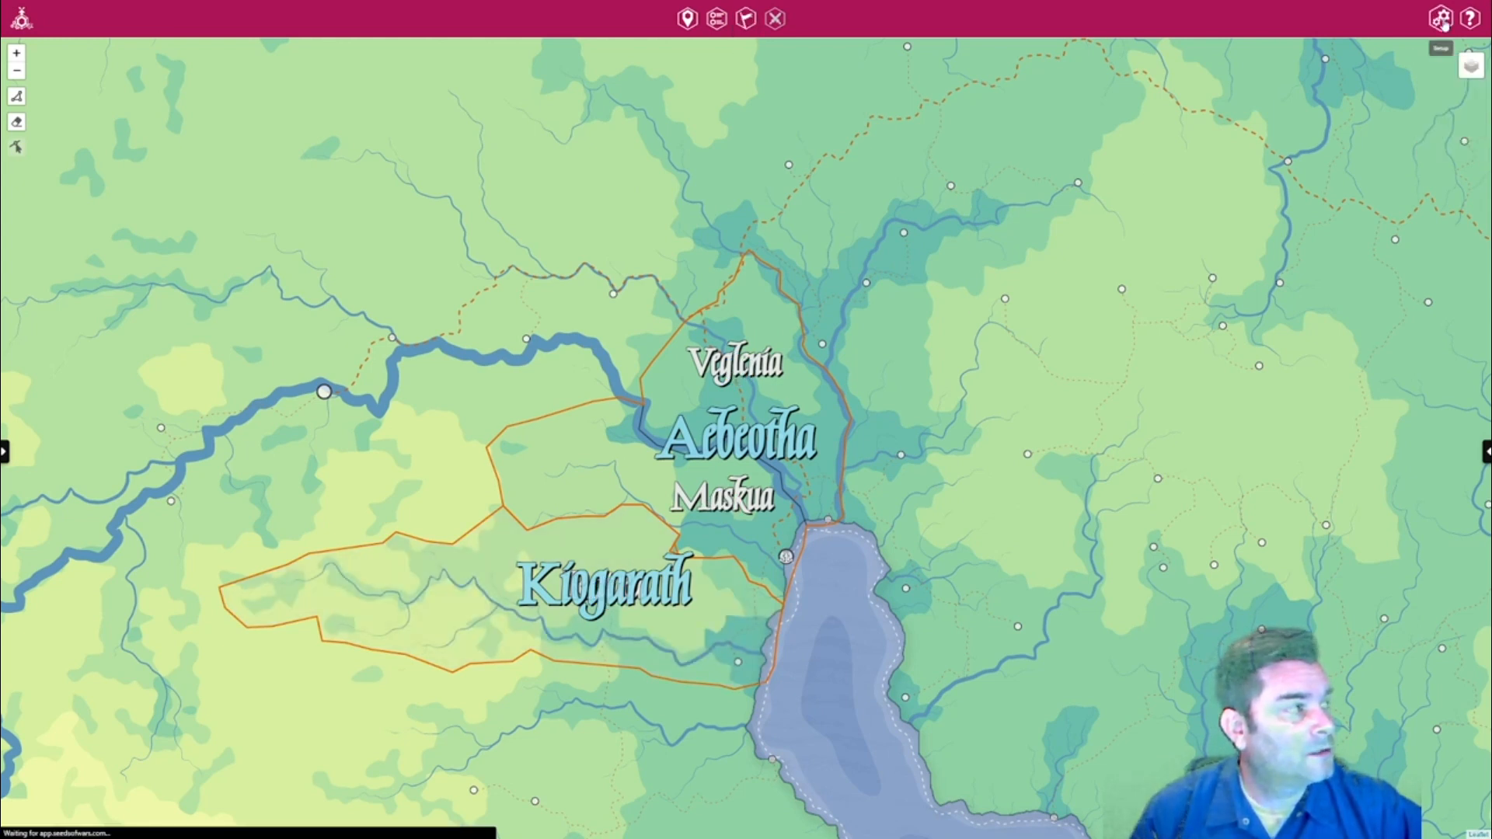
Start a new asset record in the campaign setup for the Trade Guild with type Trade.
click(1440, 18)
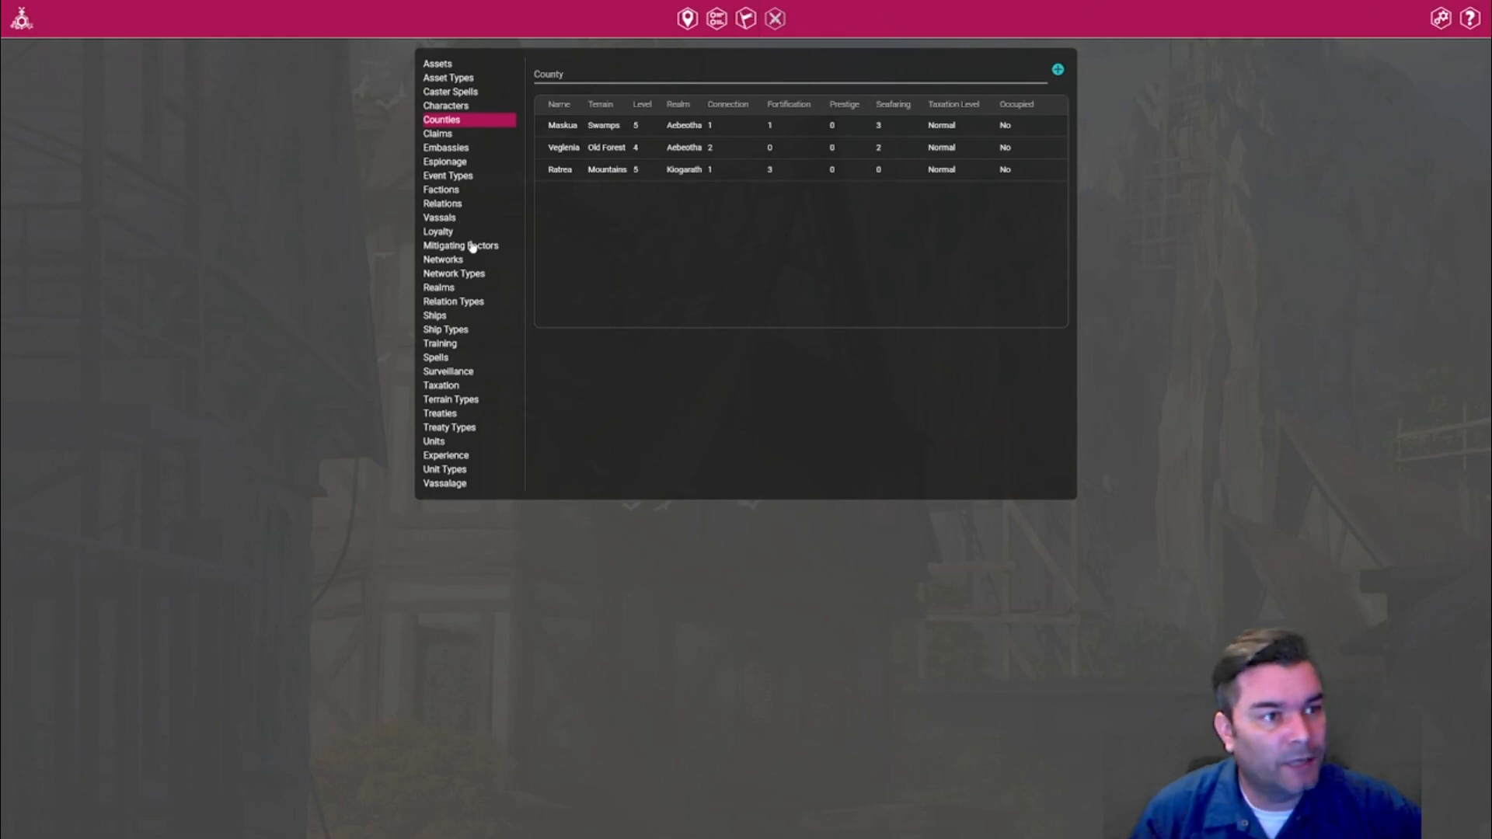
click(439, 66)
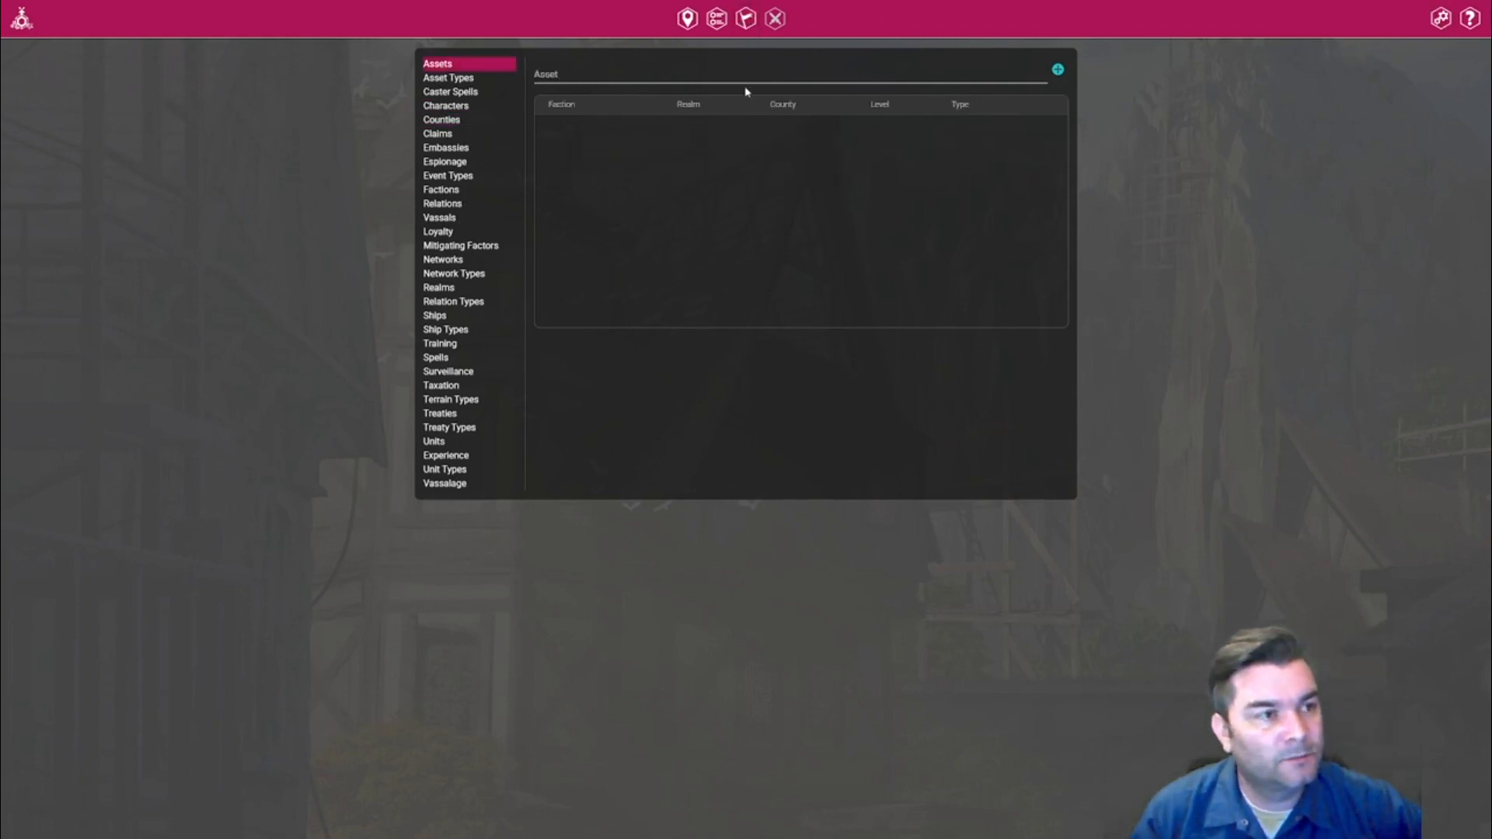
click(902, 75)
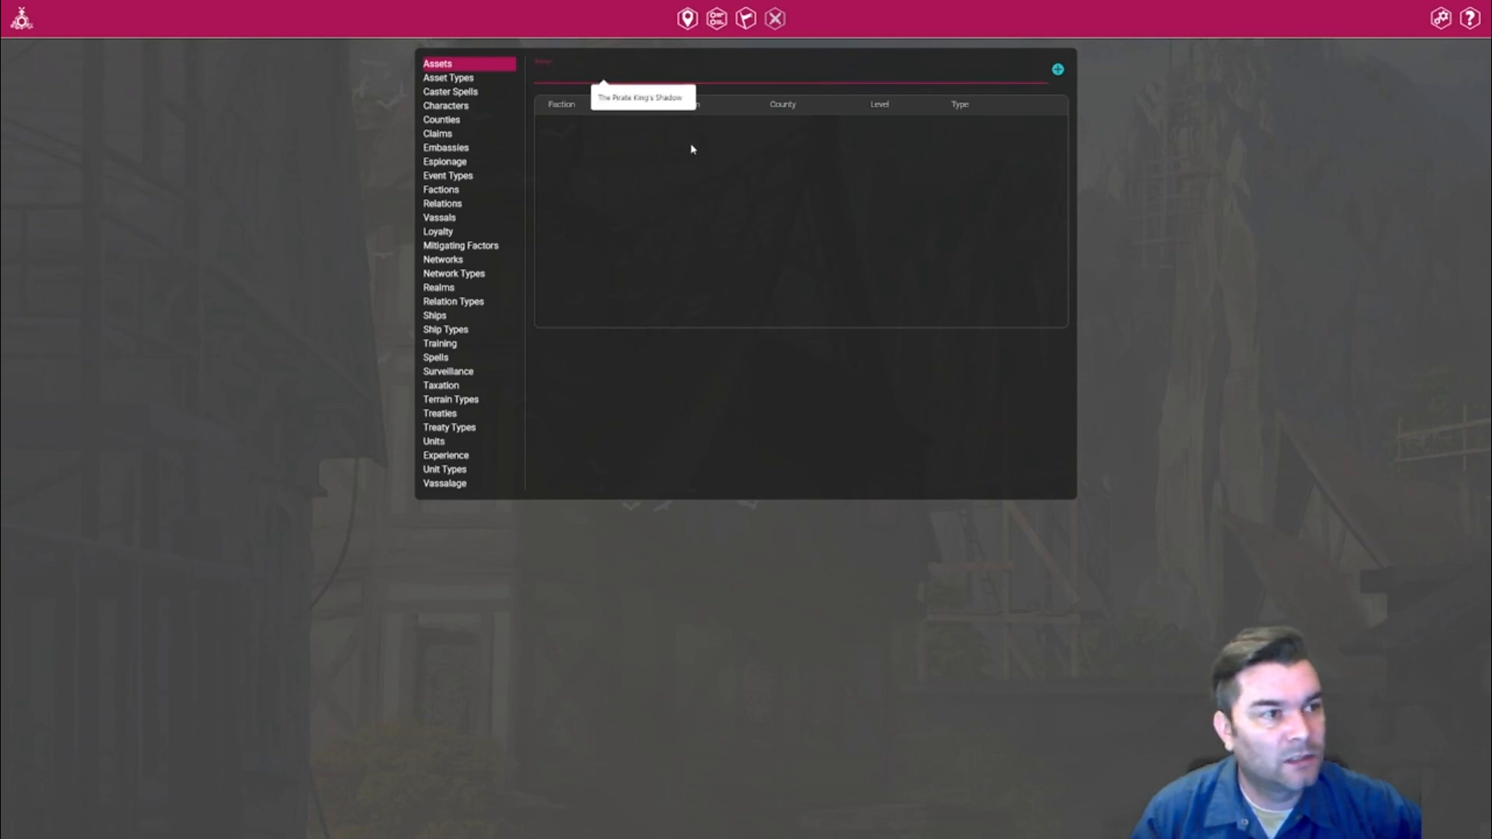
click(1058, 69)
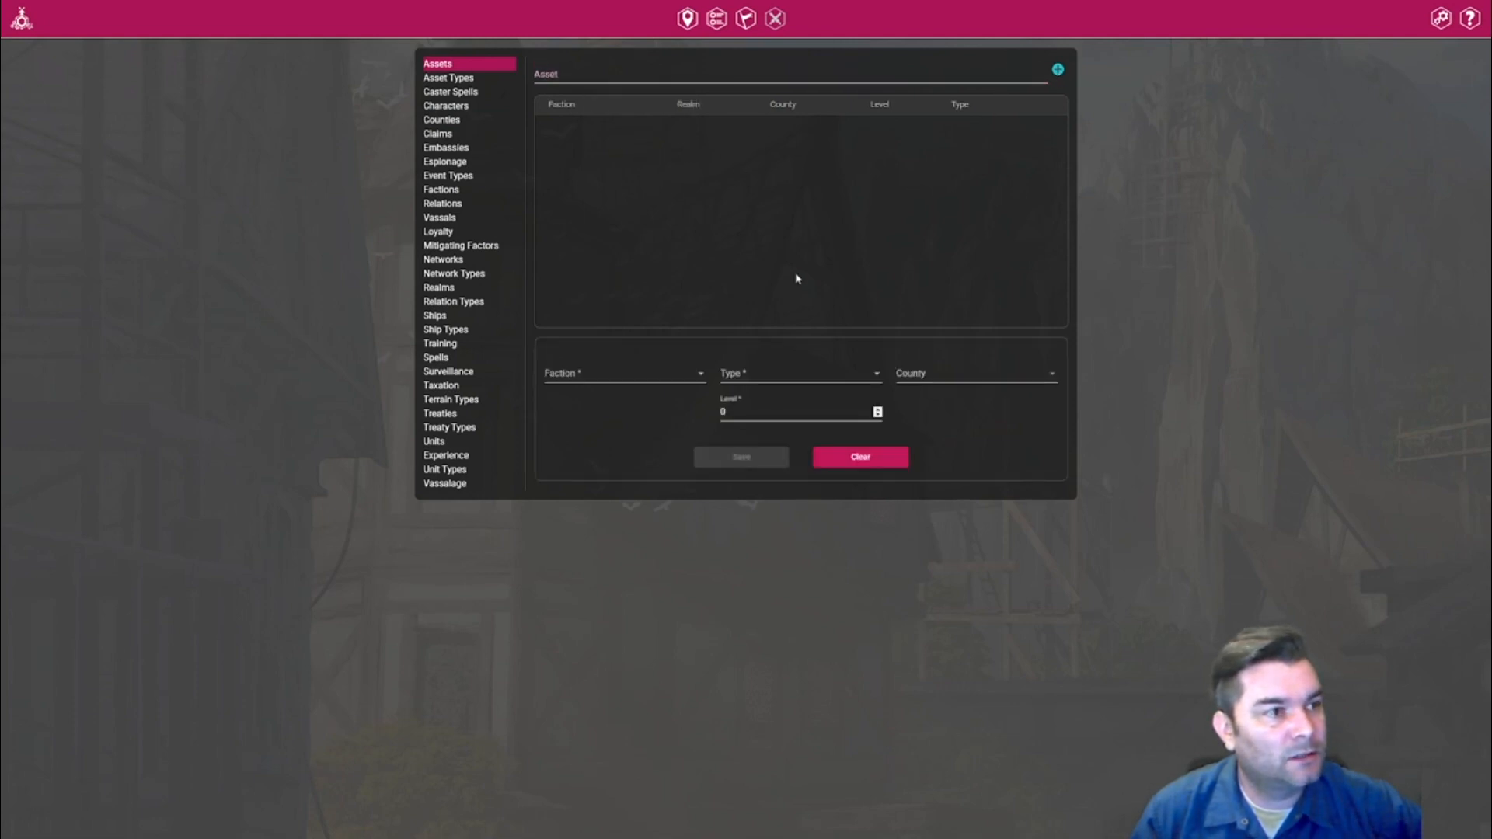
click(624, 383)
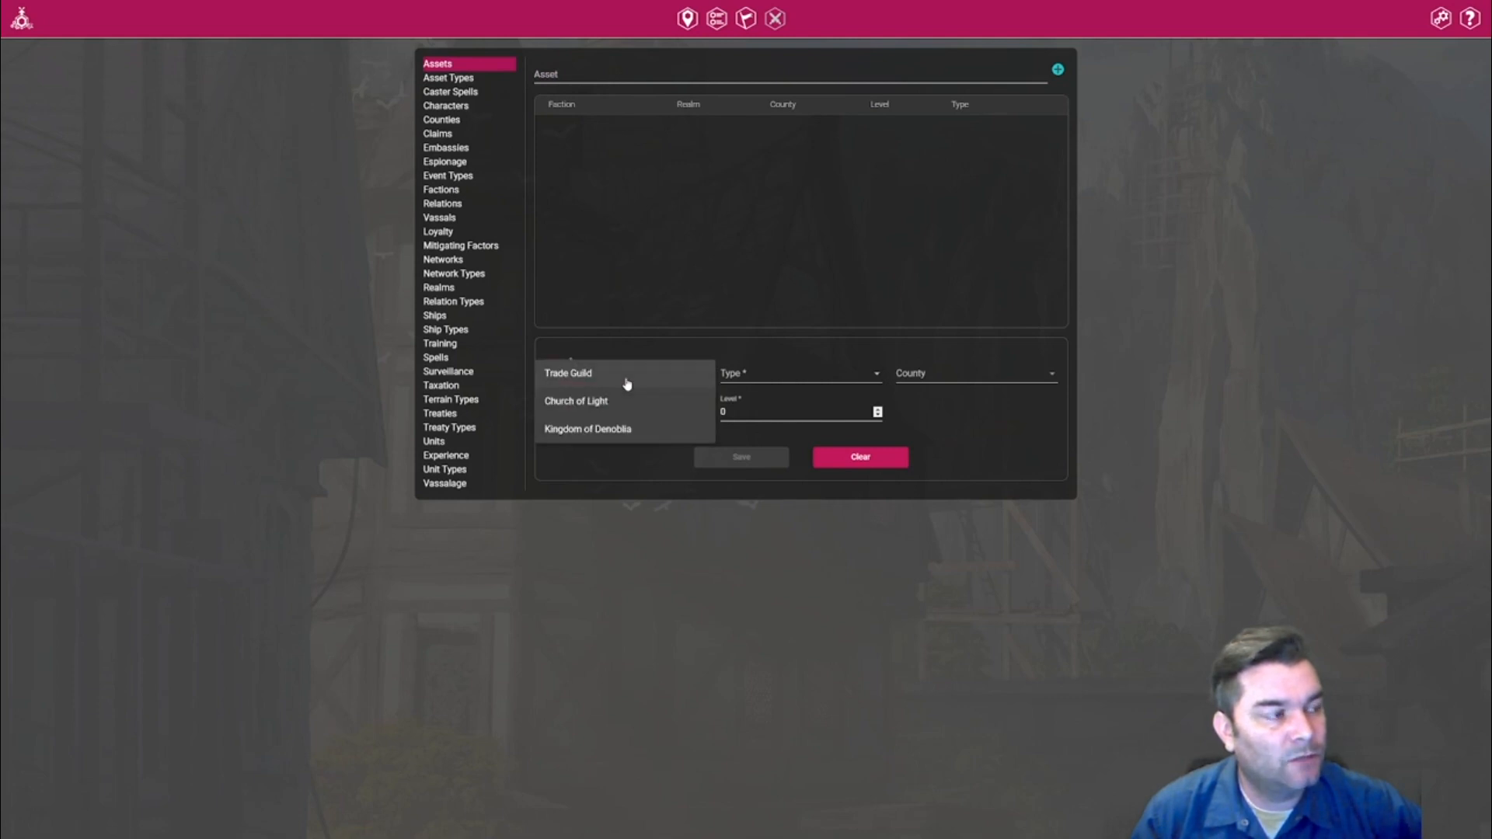
click(583, 381)
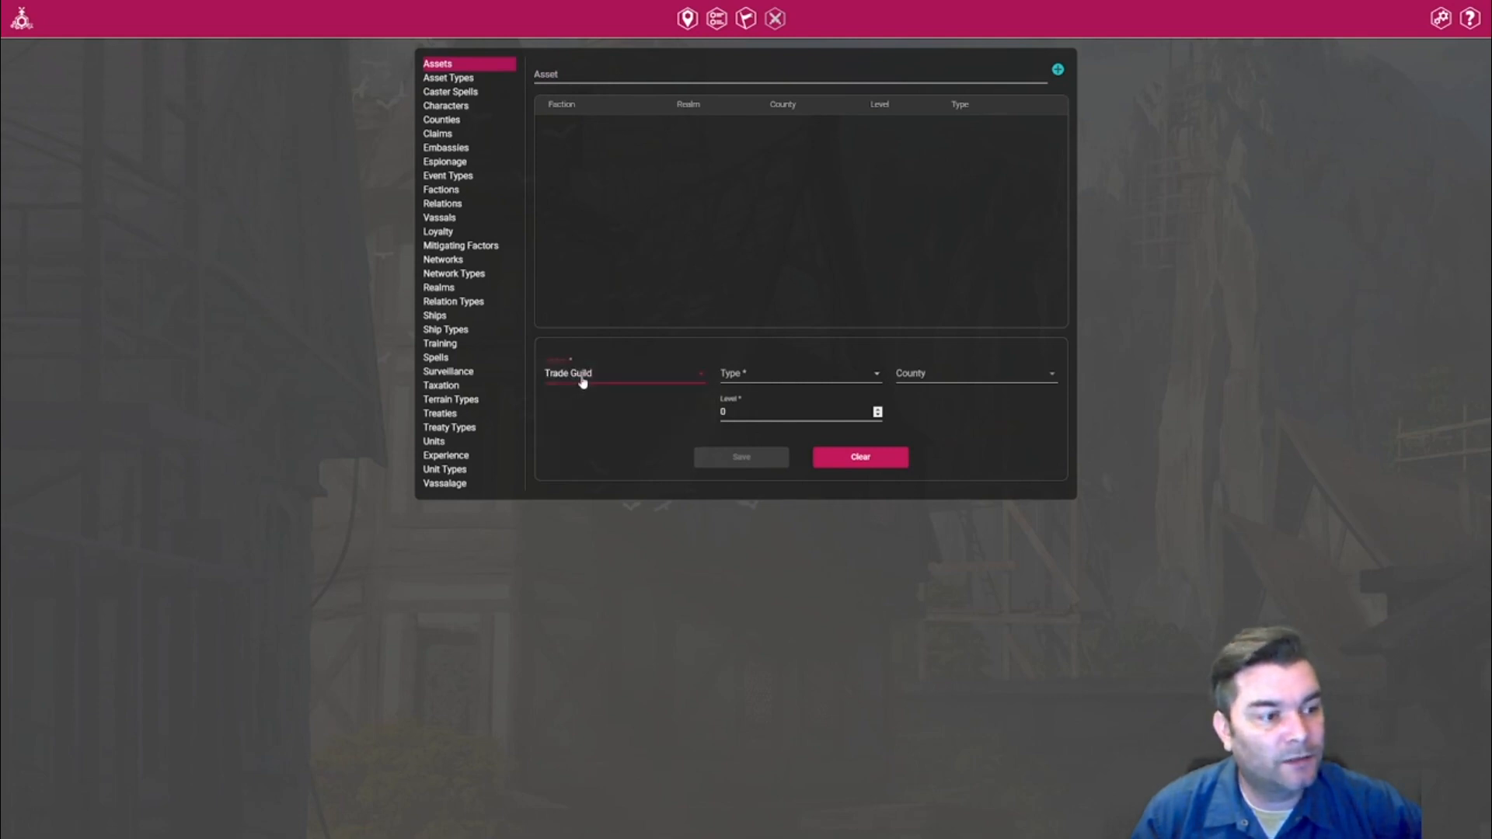
click(750, 381)
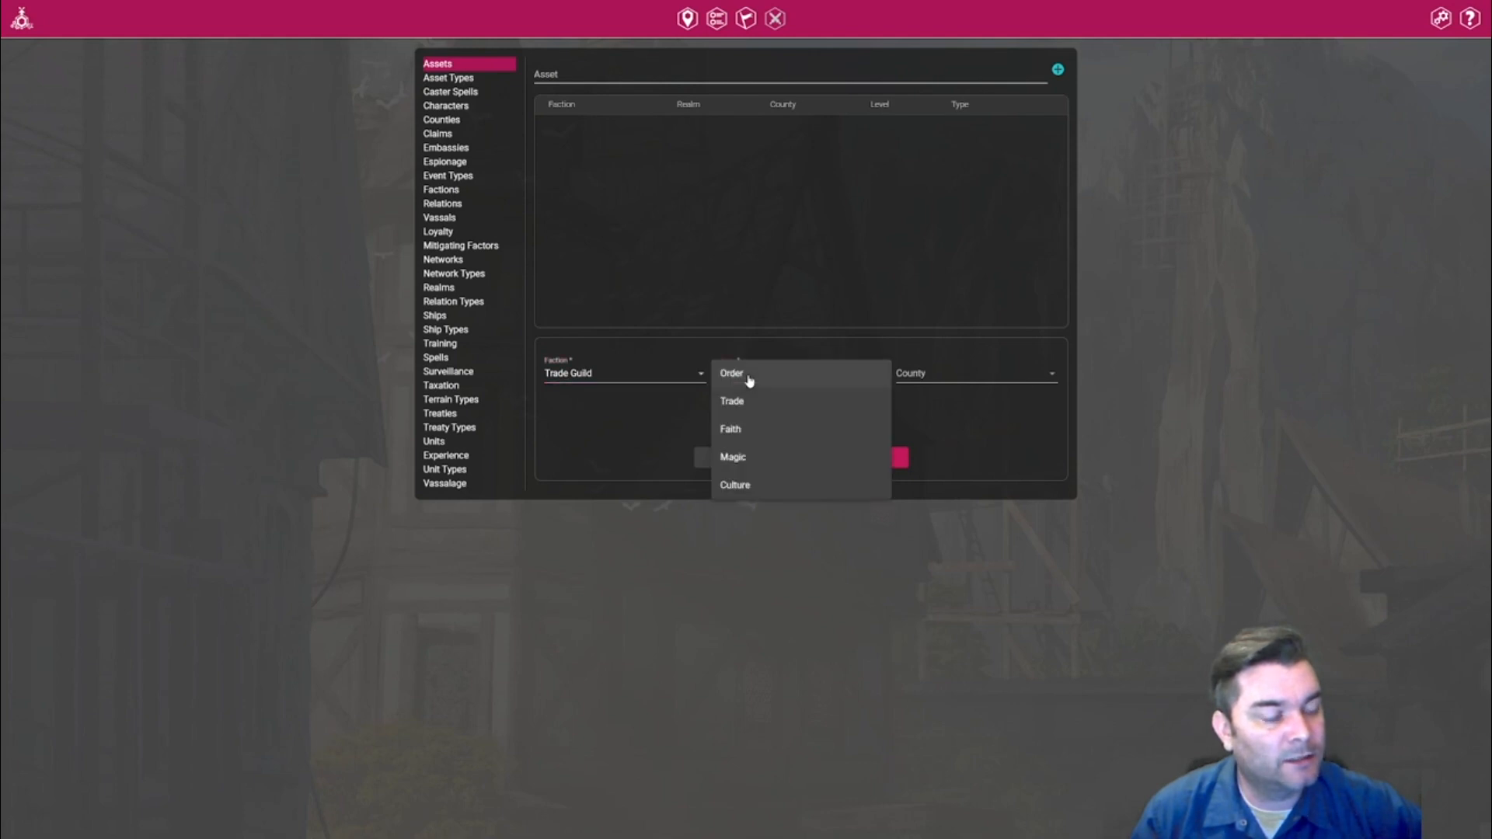
click(737, 402)
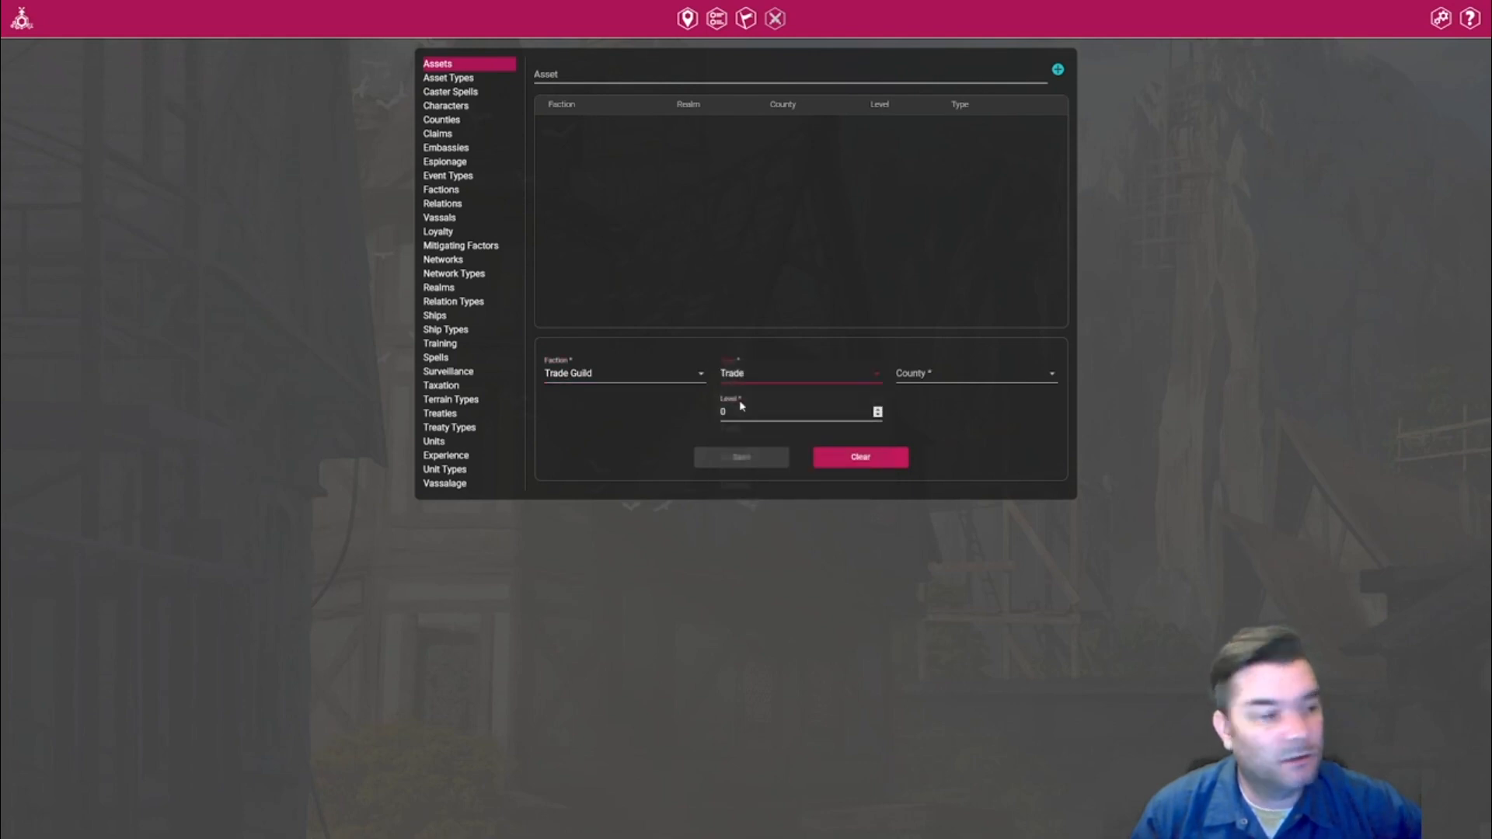
Set the Trade Guild asset's county to Aebeotha-Veglenia and its level to 4, and save it.
click(925, 377)
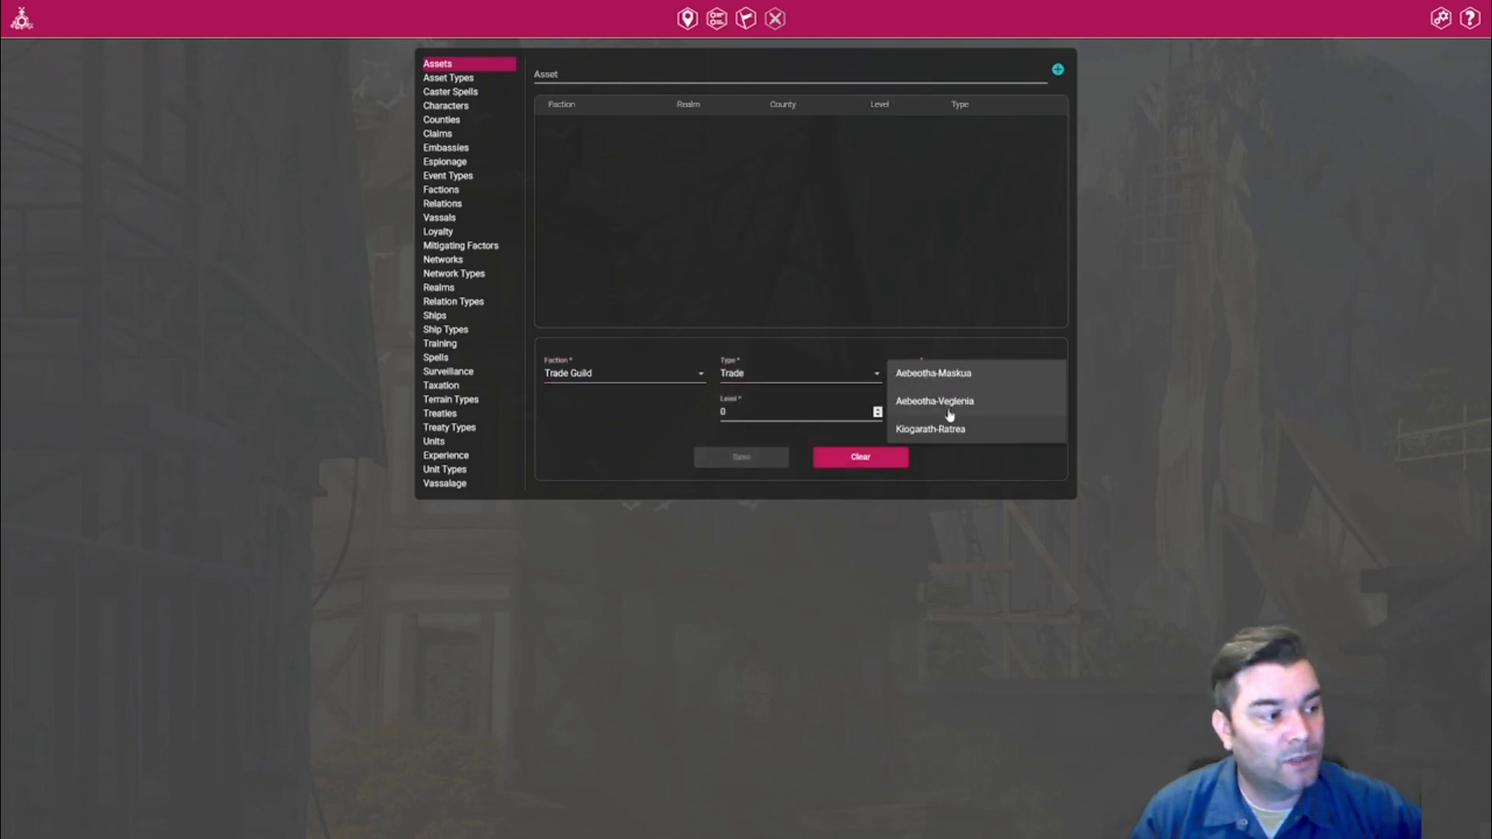
click(958, 404)
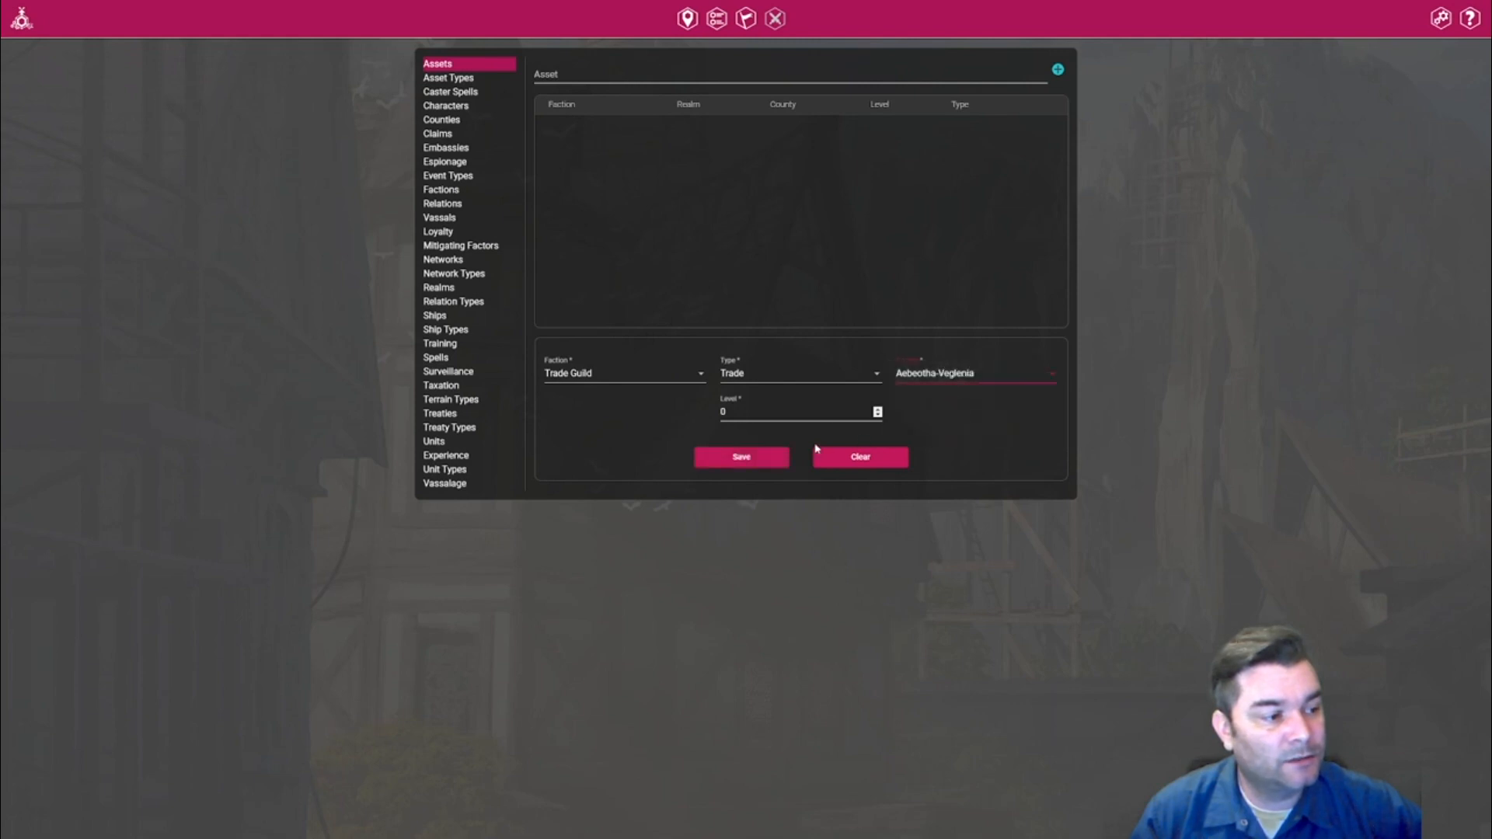
triple_click(879, 410)
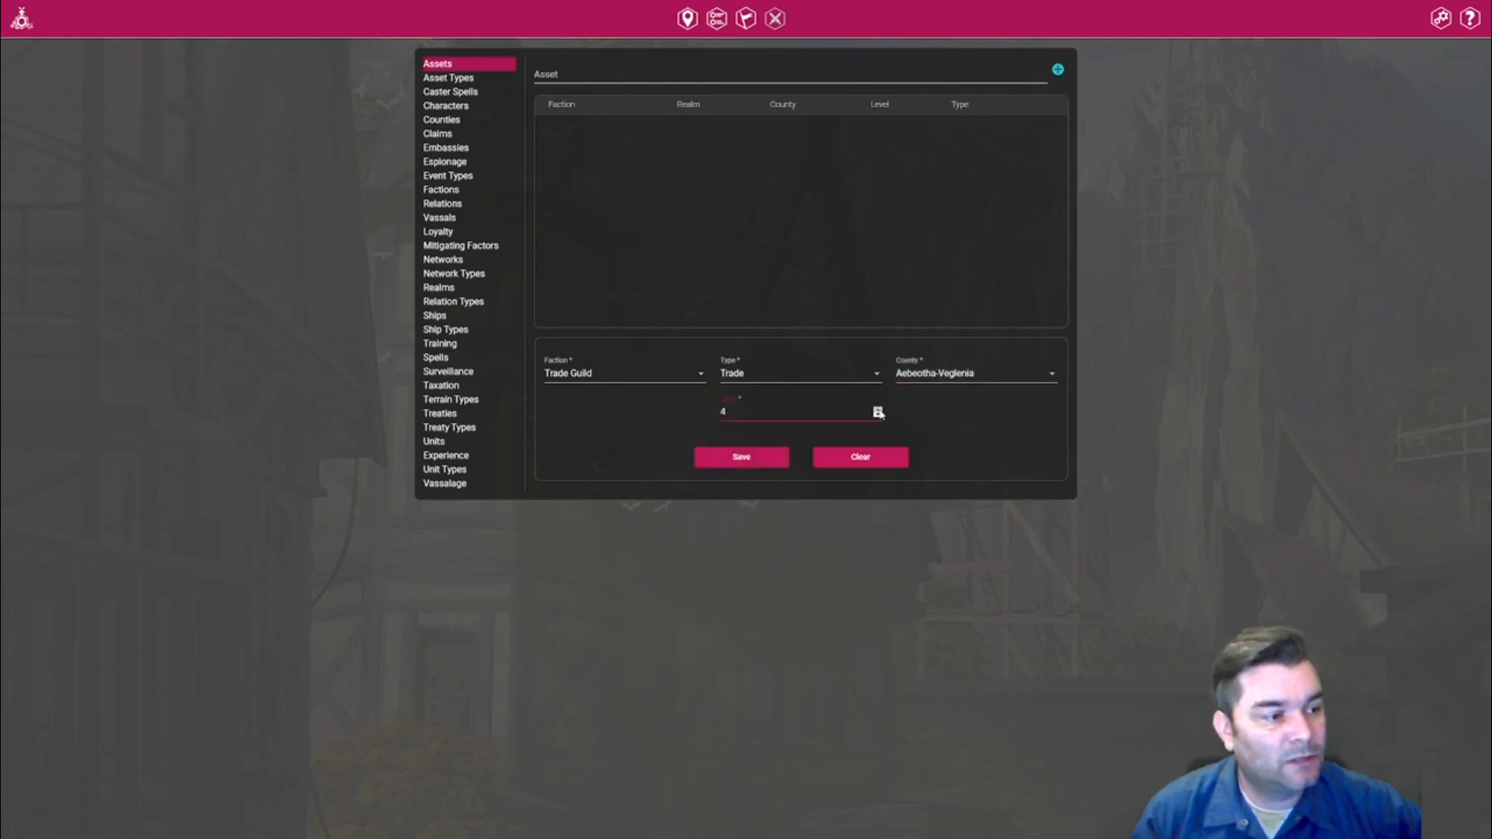
click(741, 457)
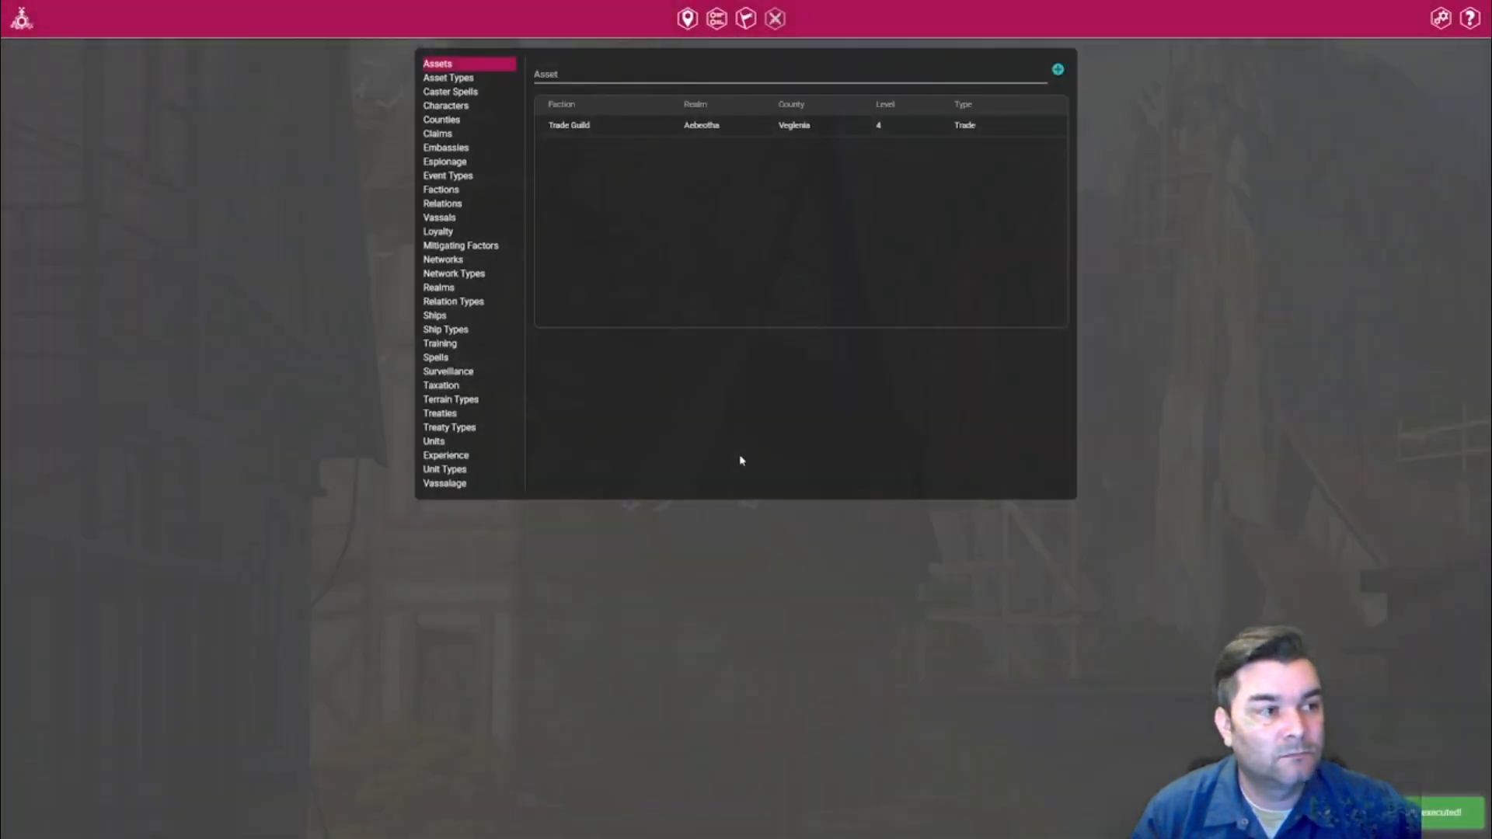
Add a Faith asset for the Church of Light in county Kiogarath-Ratrea, raise its level and save it.
click(1059, 72)
click(682, 377)
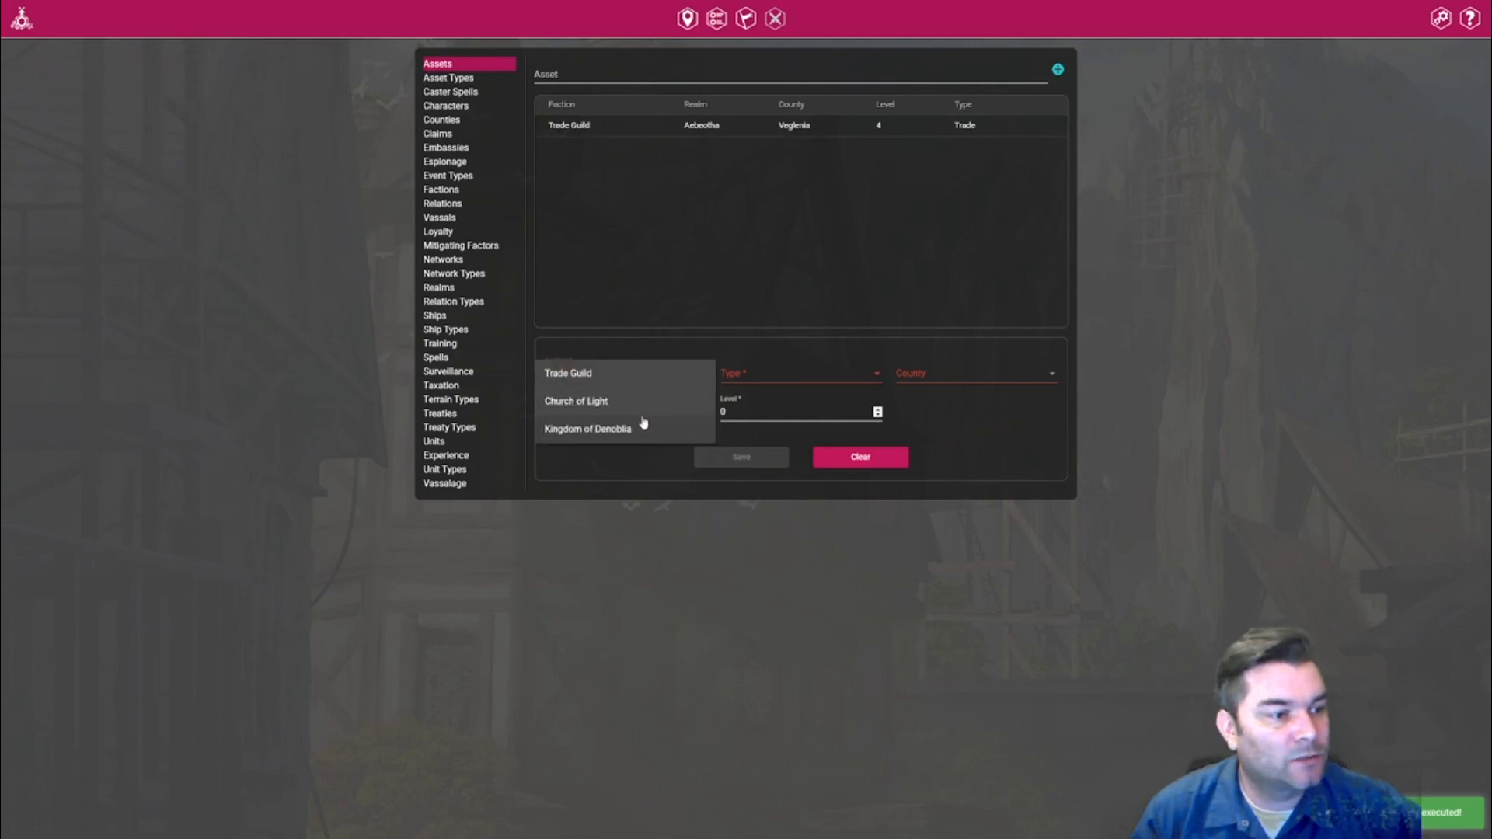
click(600, 406)
click(790, 381)
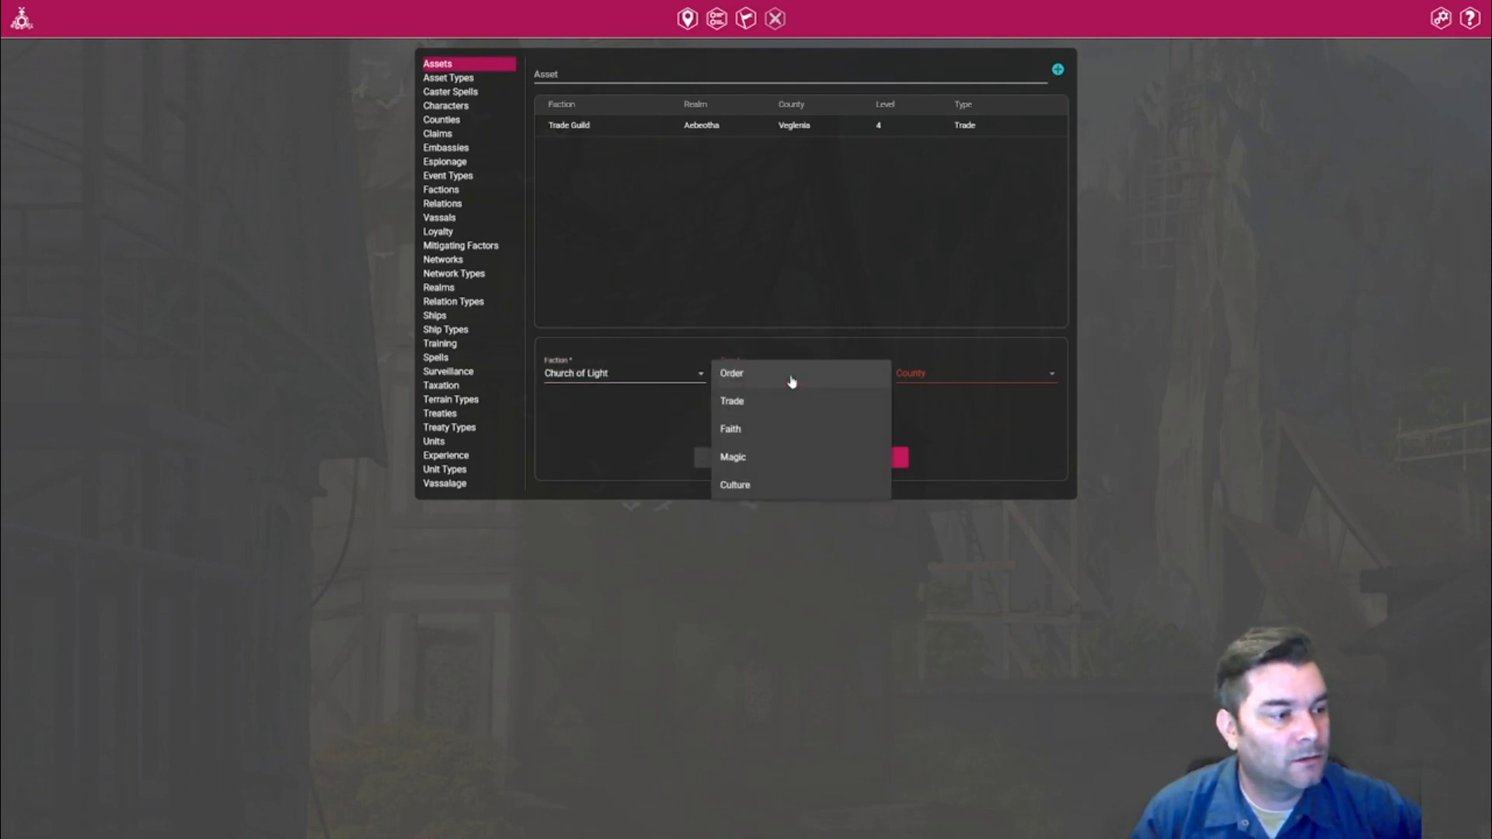
click(753, 430)
click(916, 379)
click(924, 428)
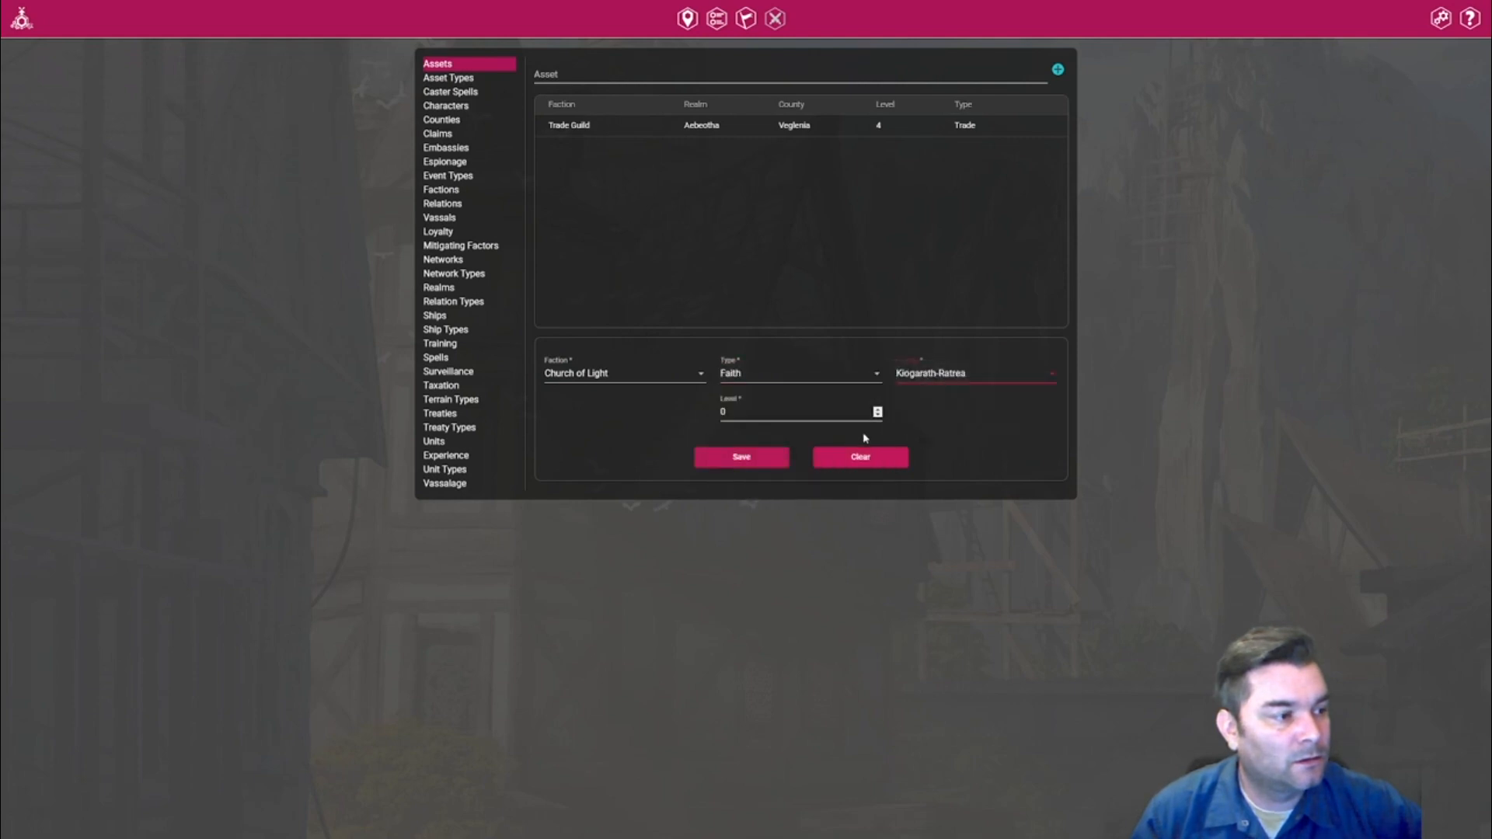
double_click(878, 411)
click(779, 460)
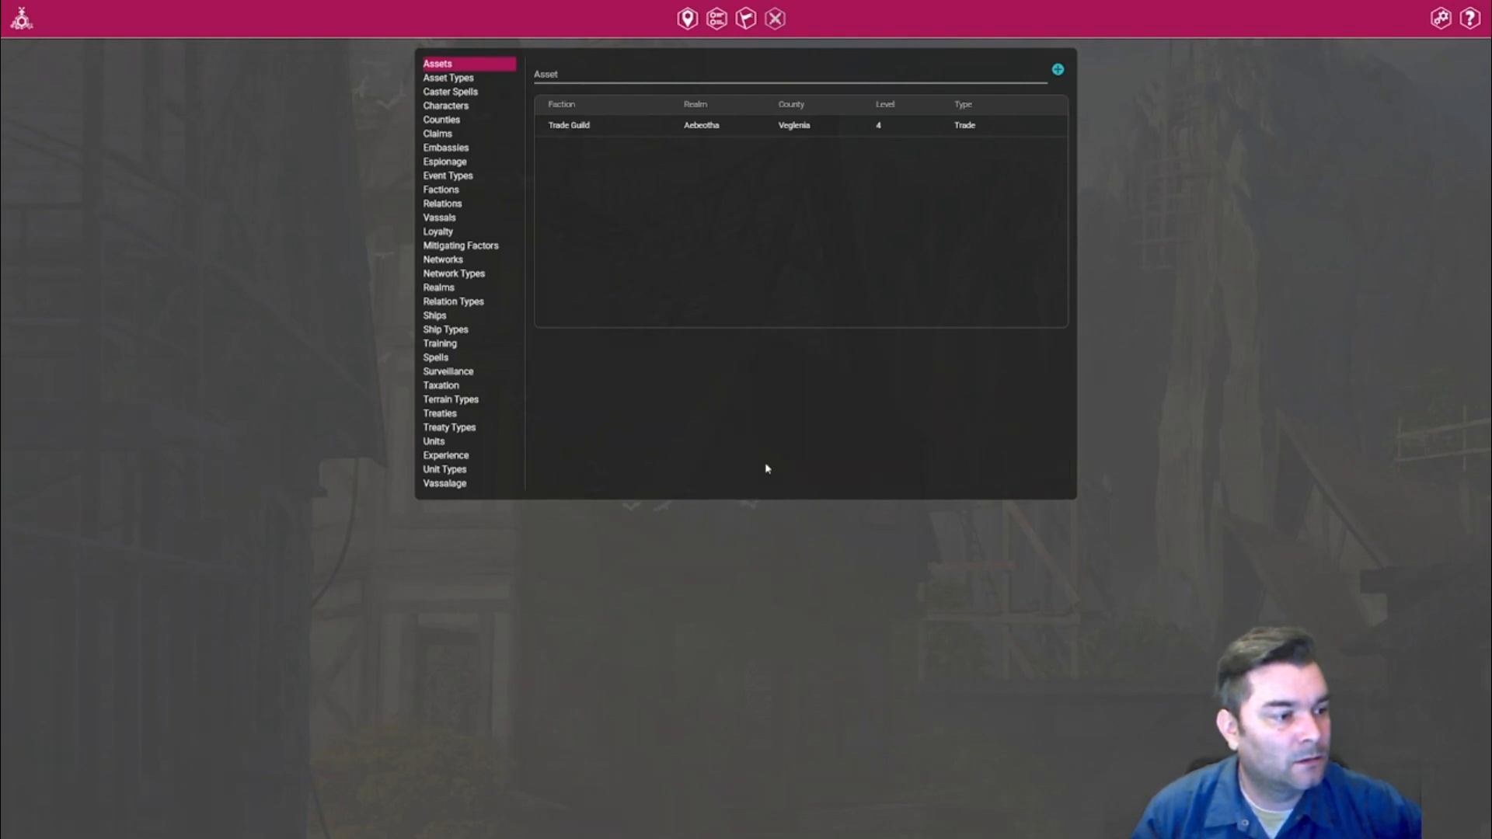
Add a Faith asset for the Church of Light in county Aebeotha-Maskua at level 3 and save it.
click(1058, 71)
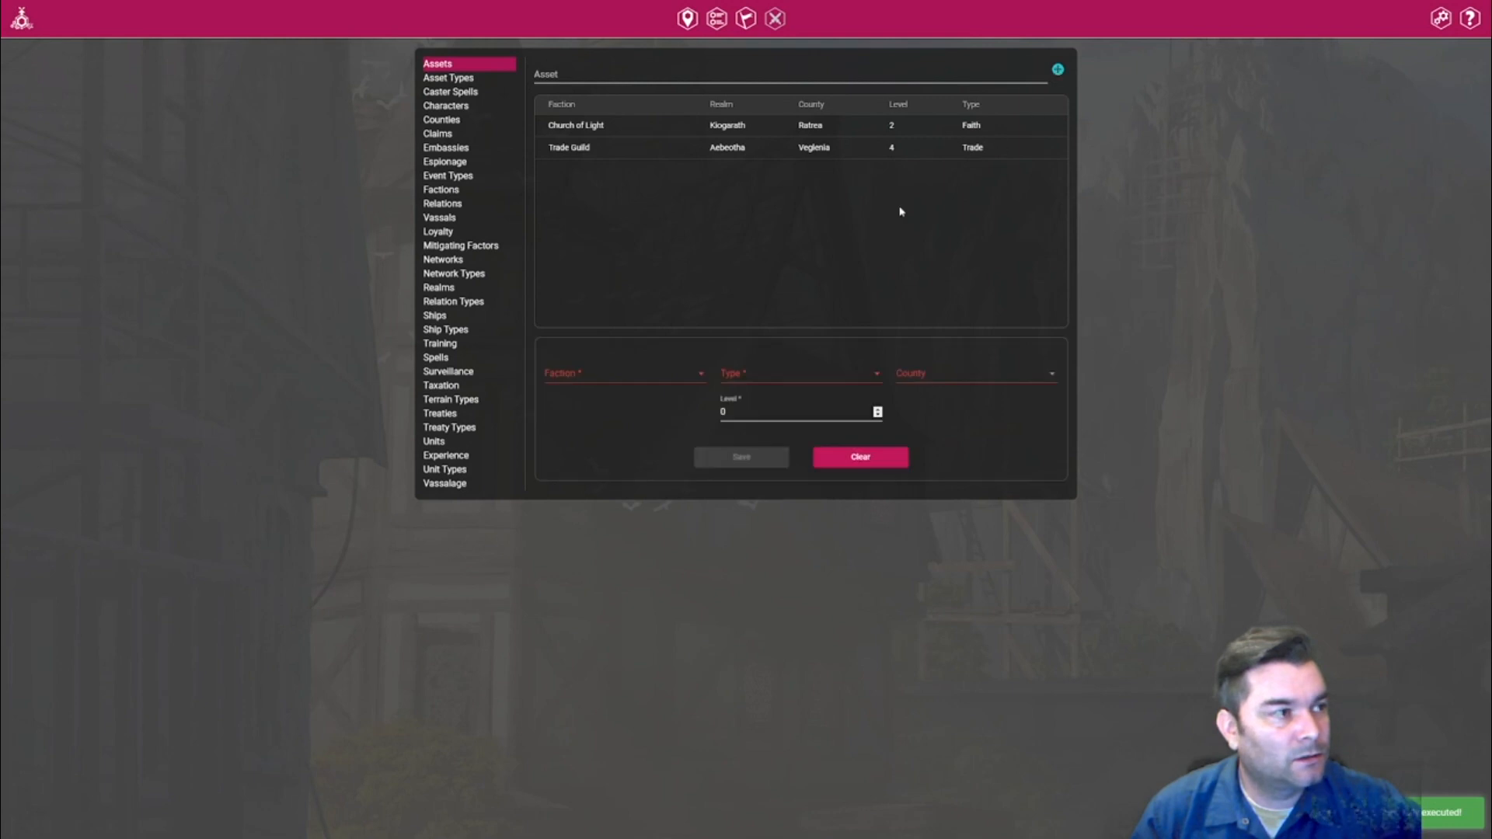
click(661, 377)
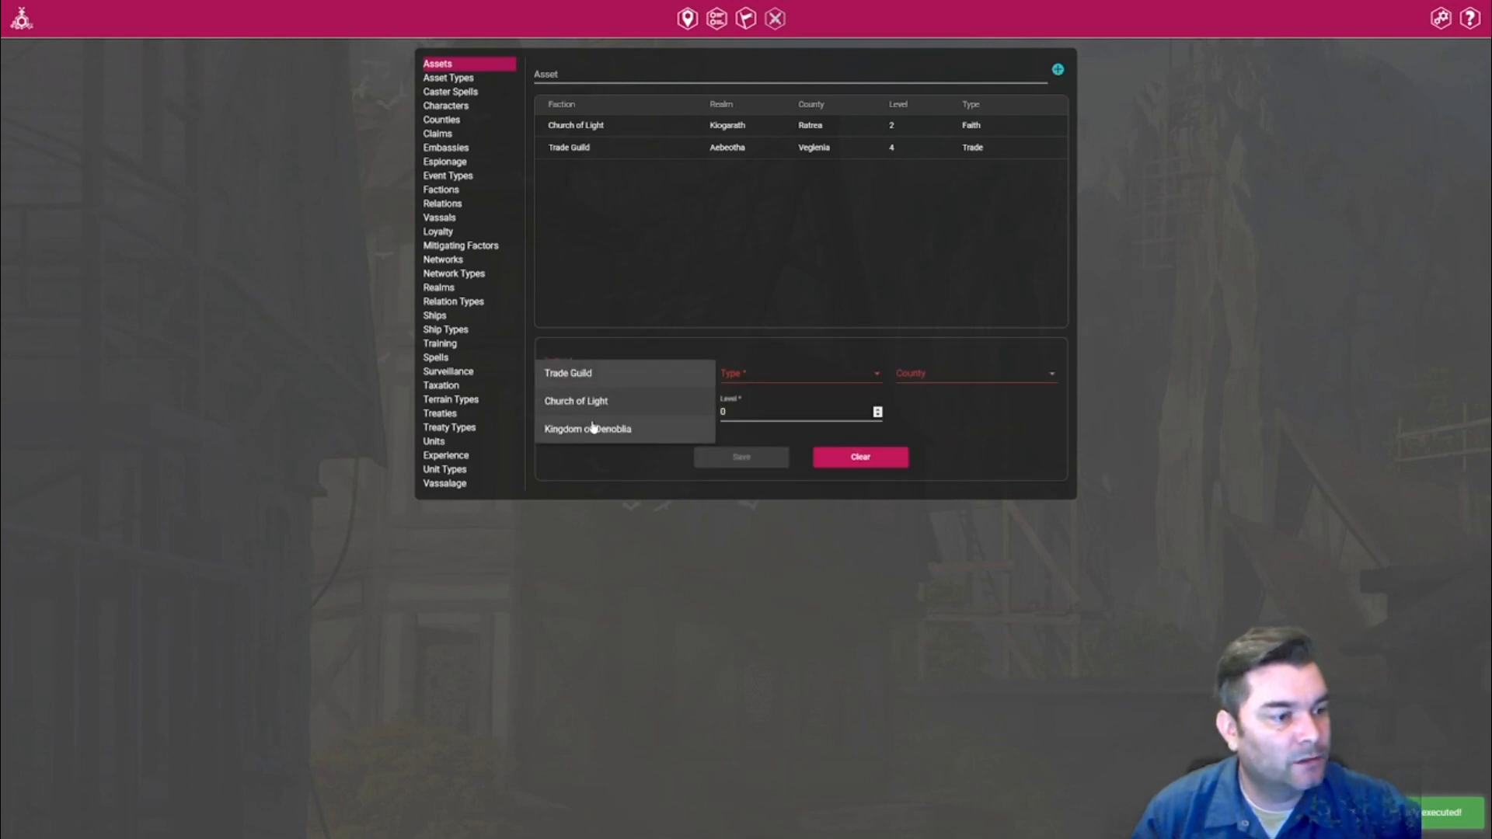
click(600, 402)
click(786, 380)
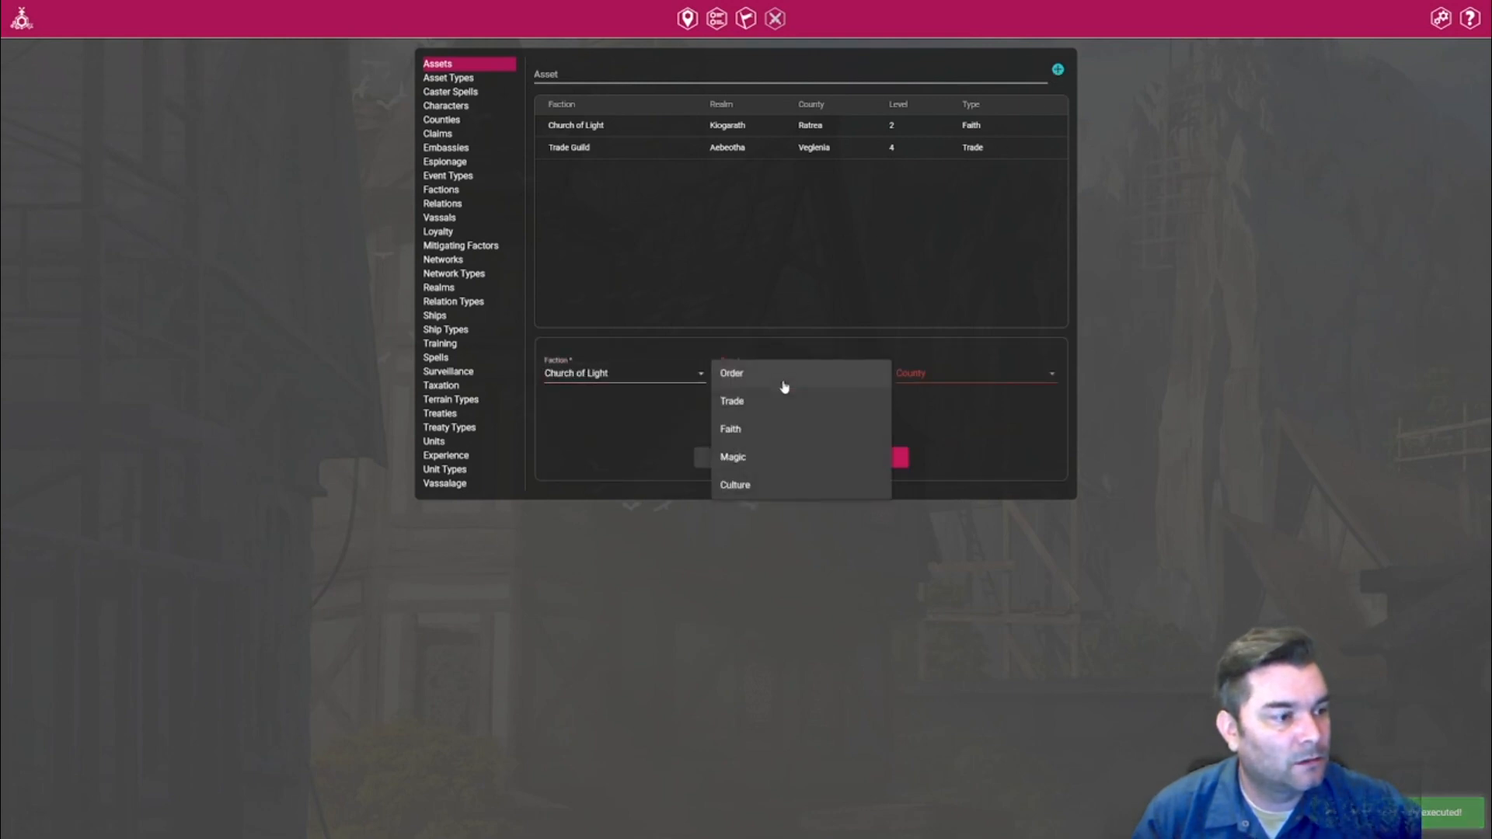
click(753, 433)
click(937, 386)
click(947, 375)
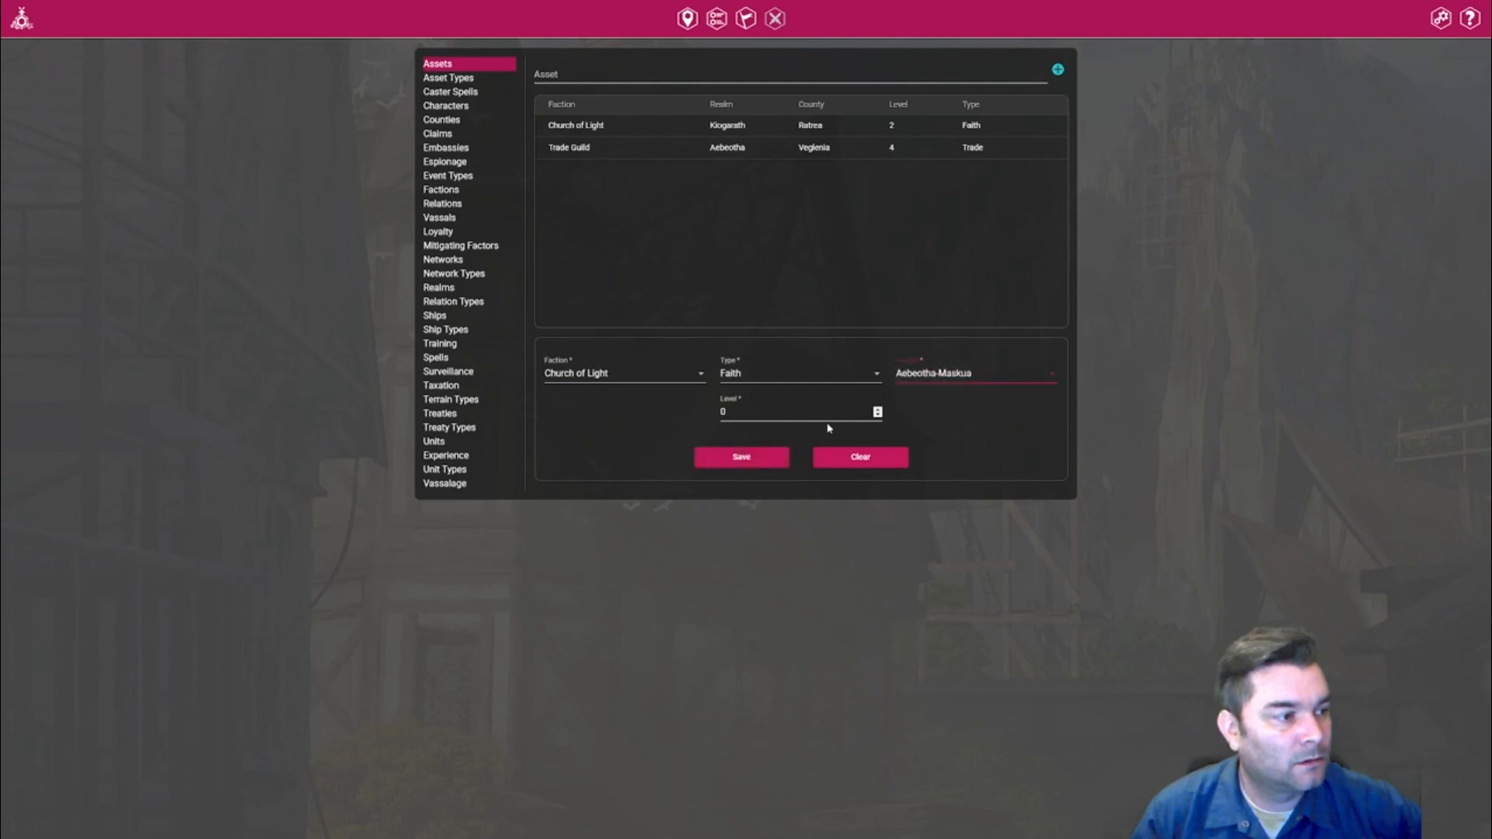
click(878, 409)
click(878, 410)
click(878, 409)
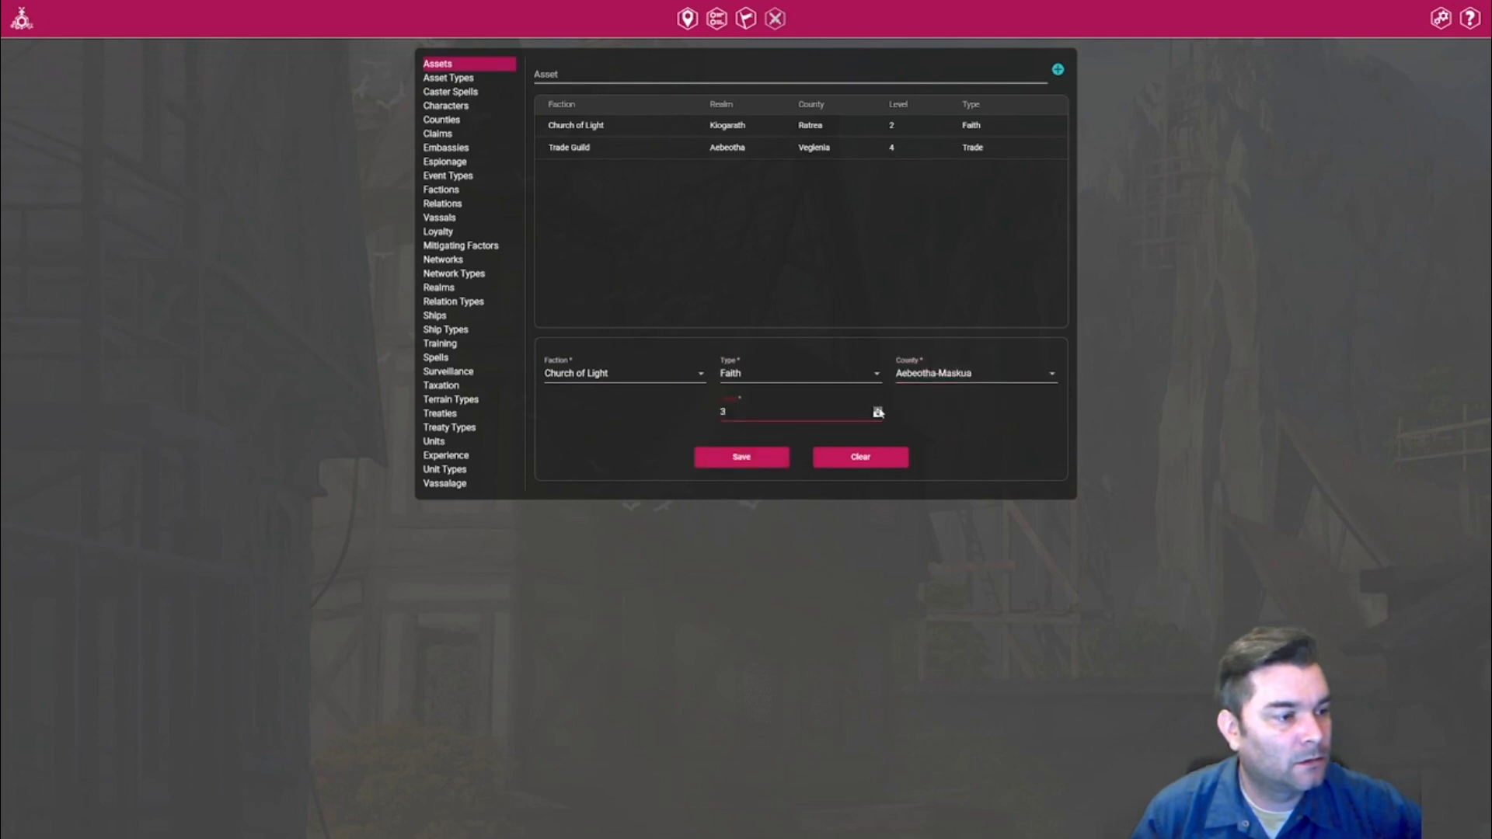
click(761, 459)
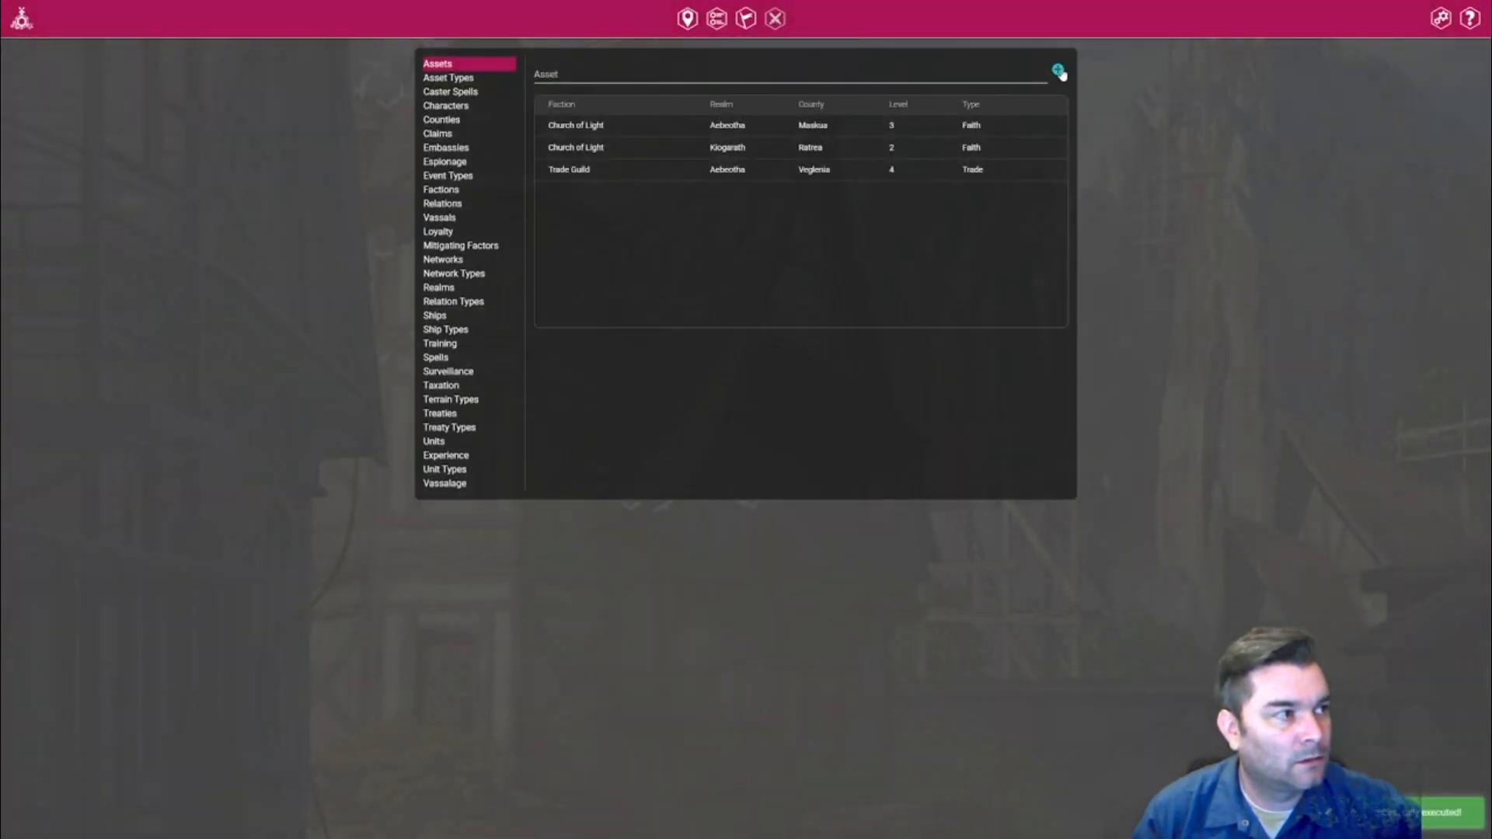
Add a Trade asset for the Trade Guild in county Aebeotha-Maskua at level 4 and save it.
click(1060, 71)
click(667, 382)
click(591, 383)
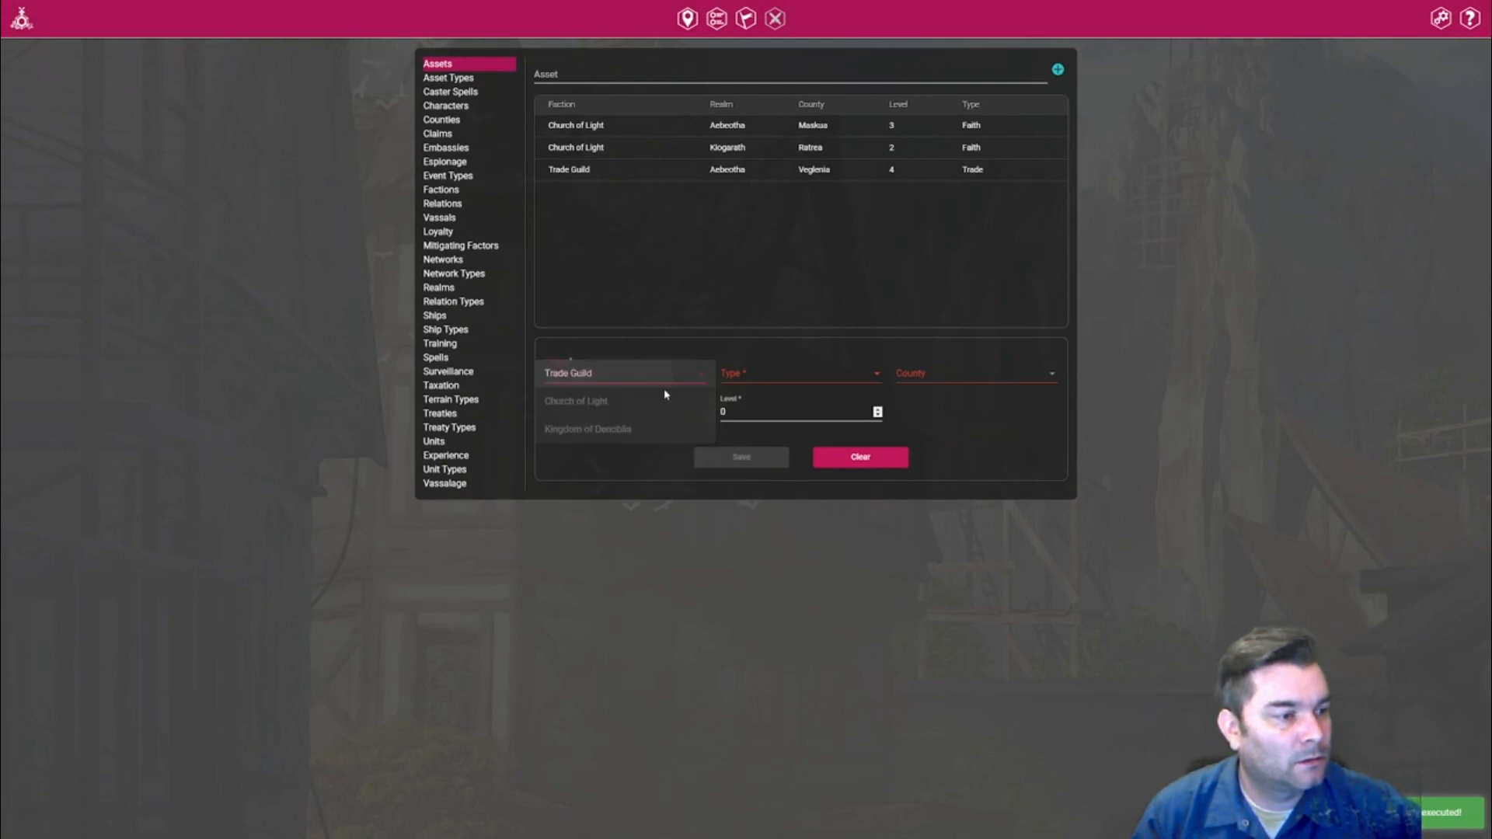
click(760, 377)
click(753, 404)
click(929, 379)
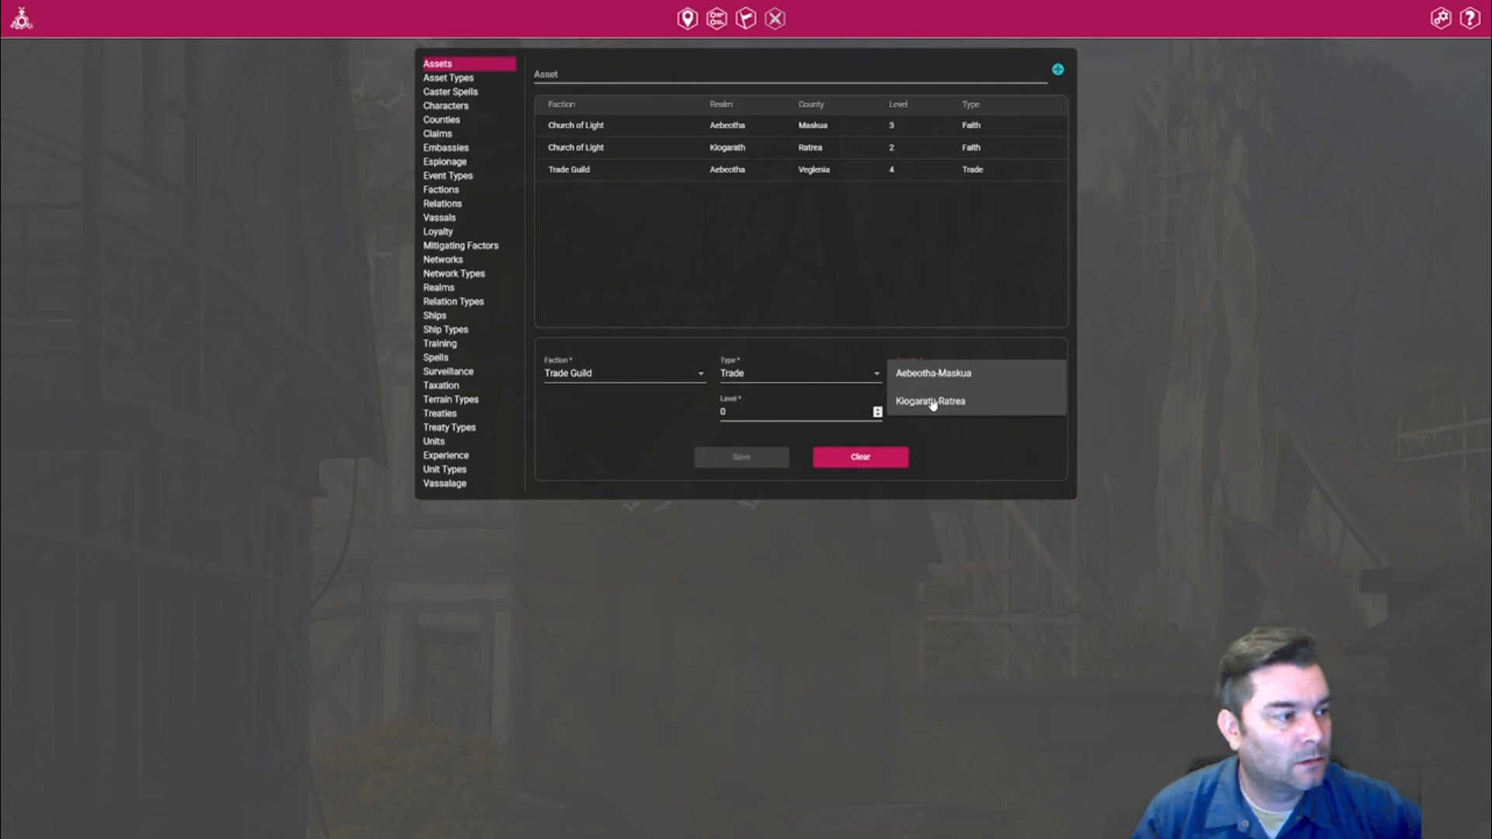
click(940, 374)
click(877, 410)
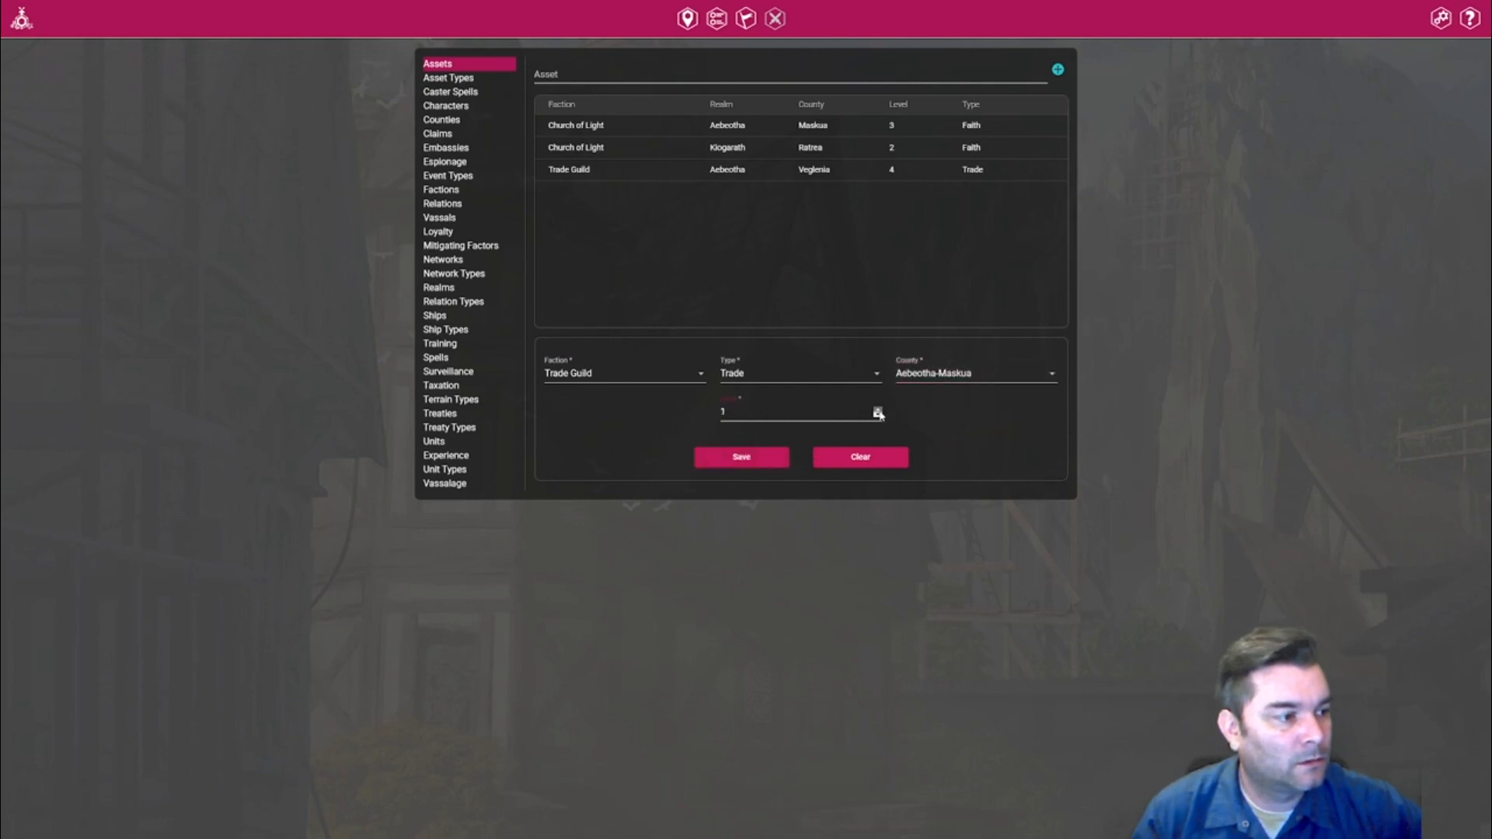
click(878, 409)
click(878, 409)
click(878, 410)
click(753, 460)
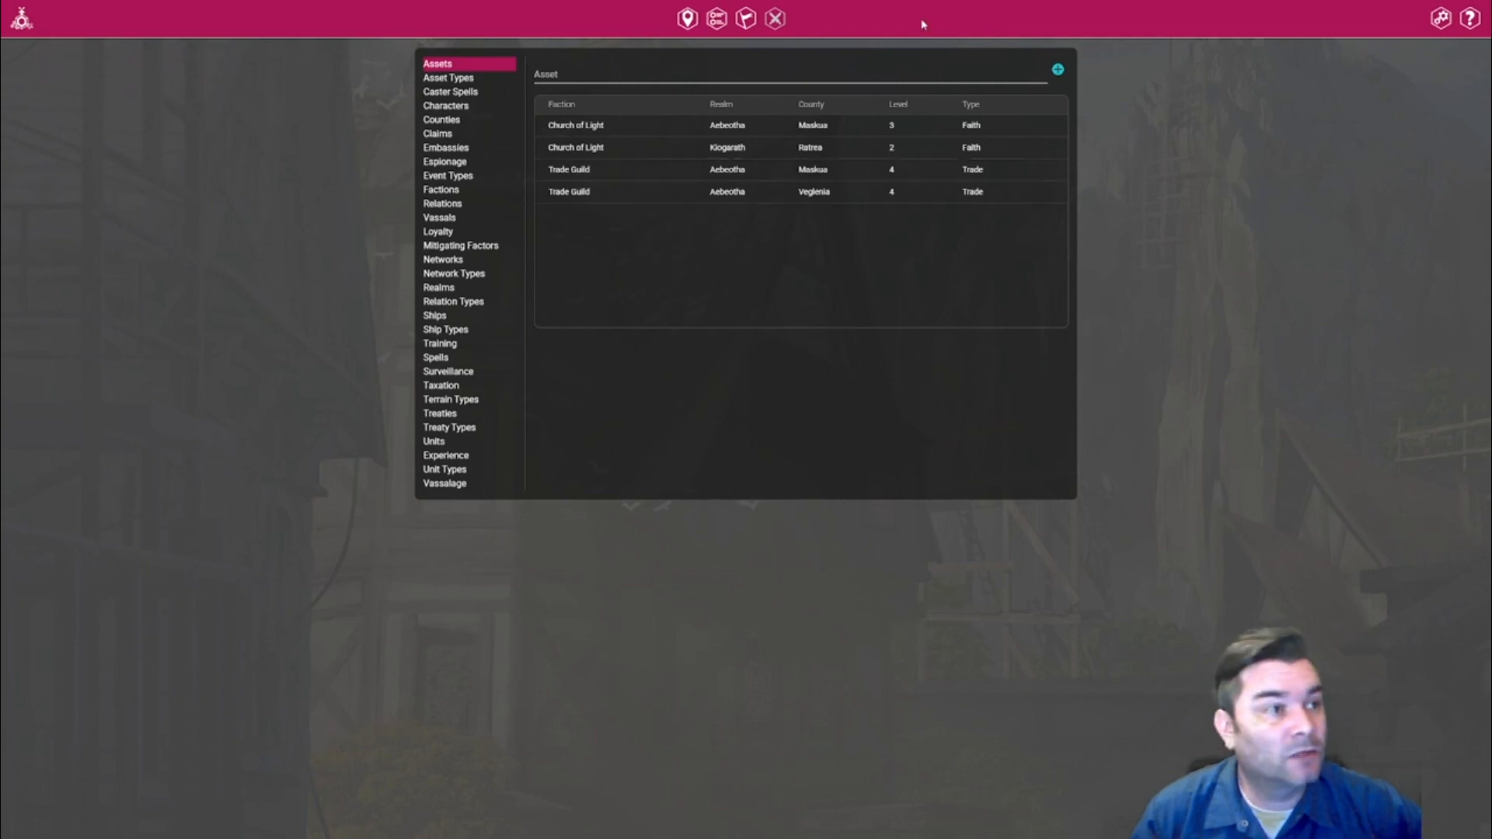
Examine the faction assets listed for the Maskua, Veglenia and Ratrea counties on the campaign map.
click(690, 23)
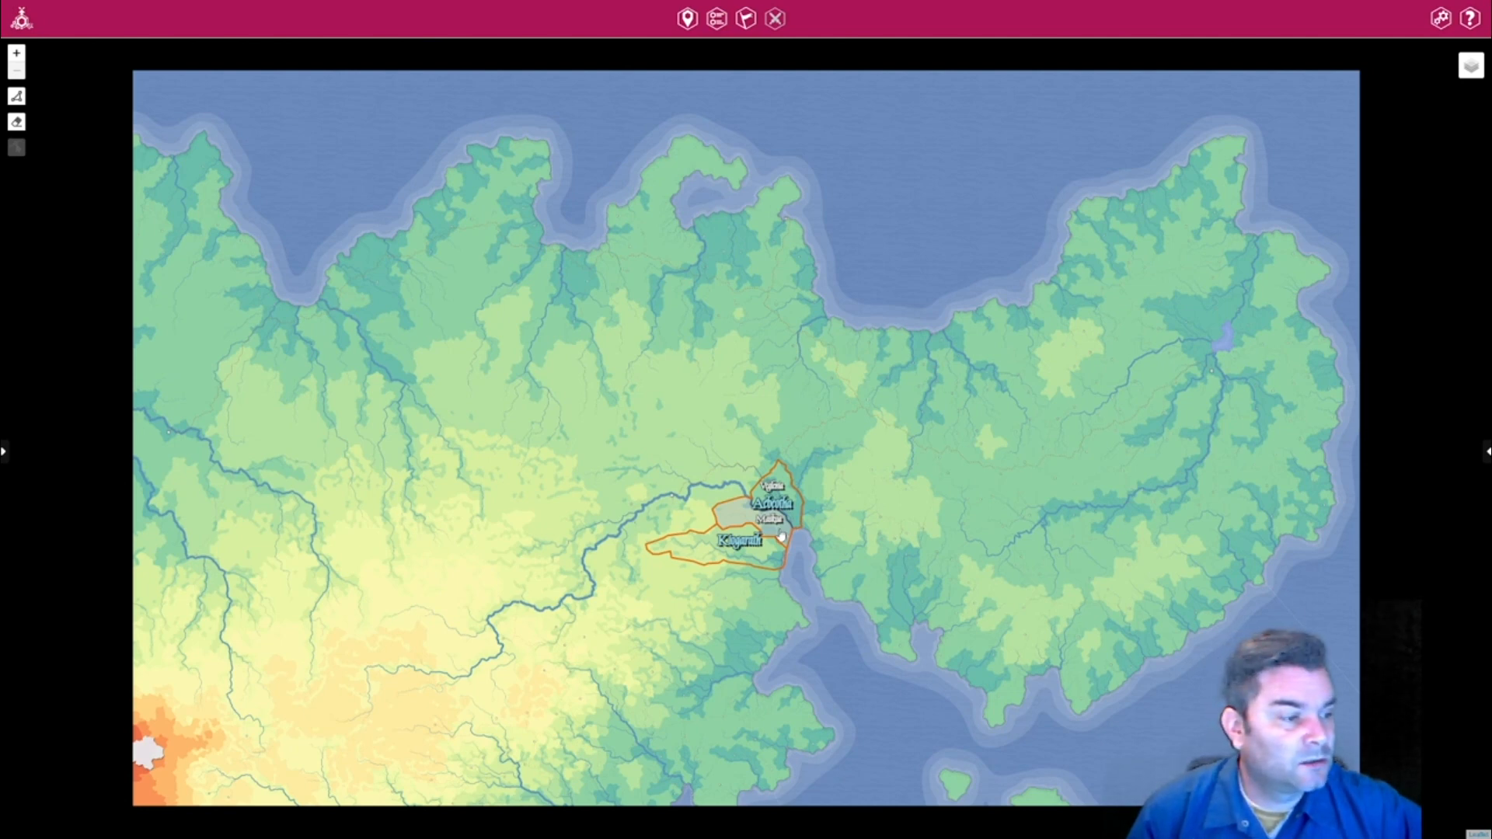
scroll(781, 534, up, 1)
scroll(782, 536, up, 2)
scroll(757, 559, down, 1)
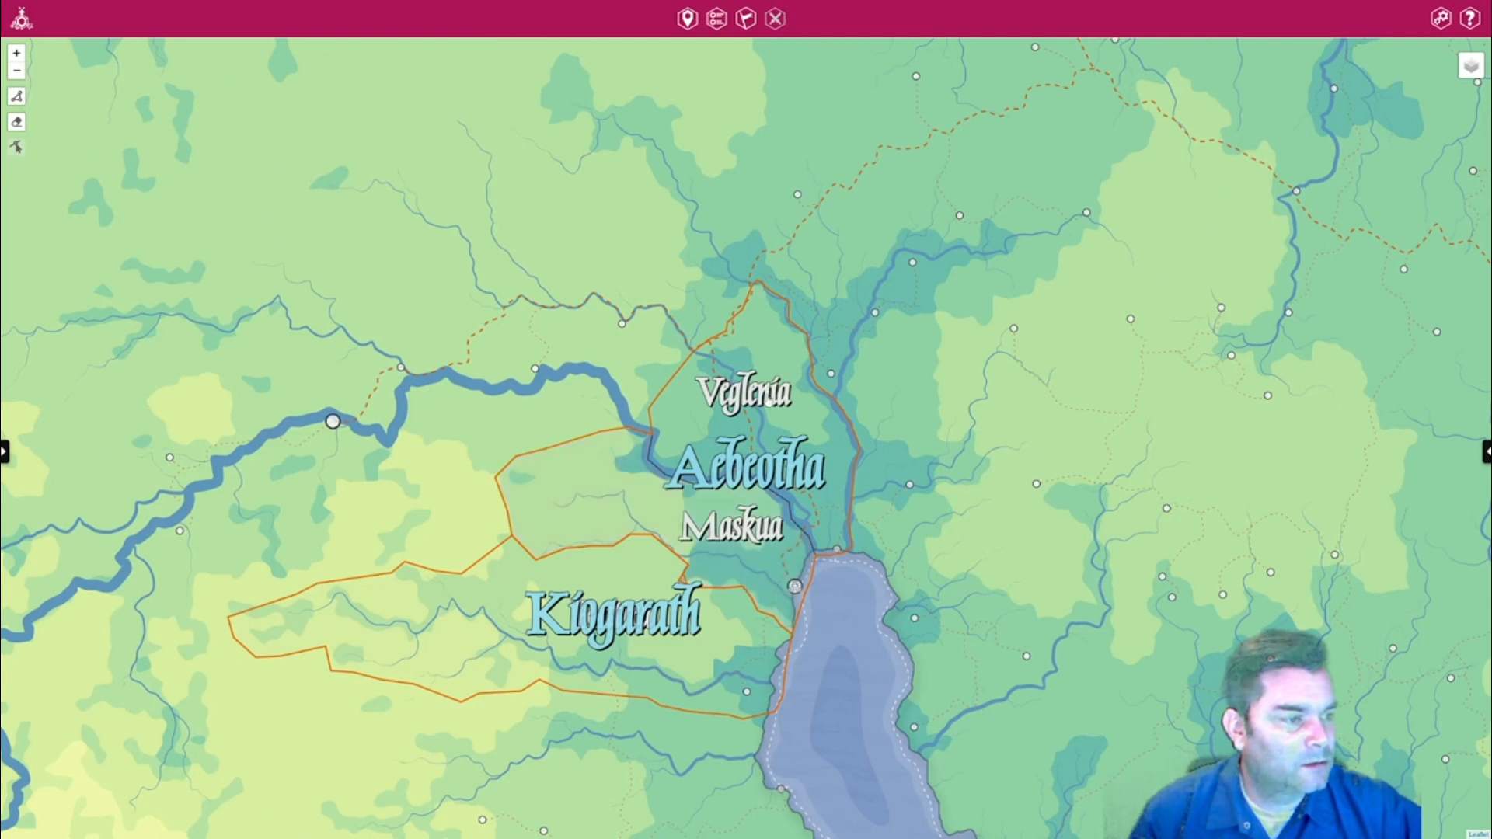
click(765, 575)
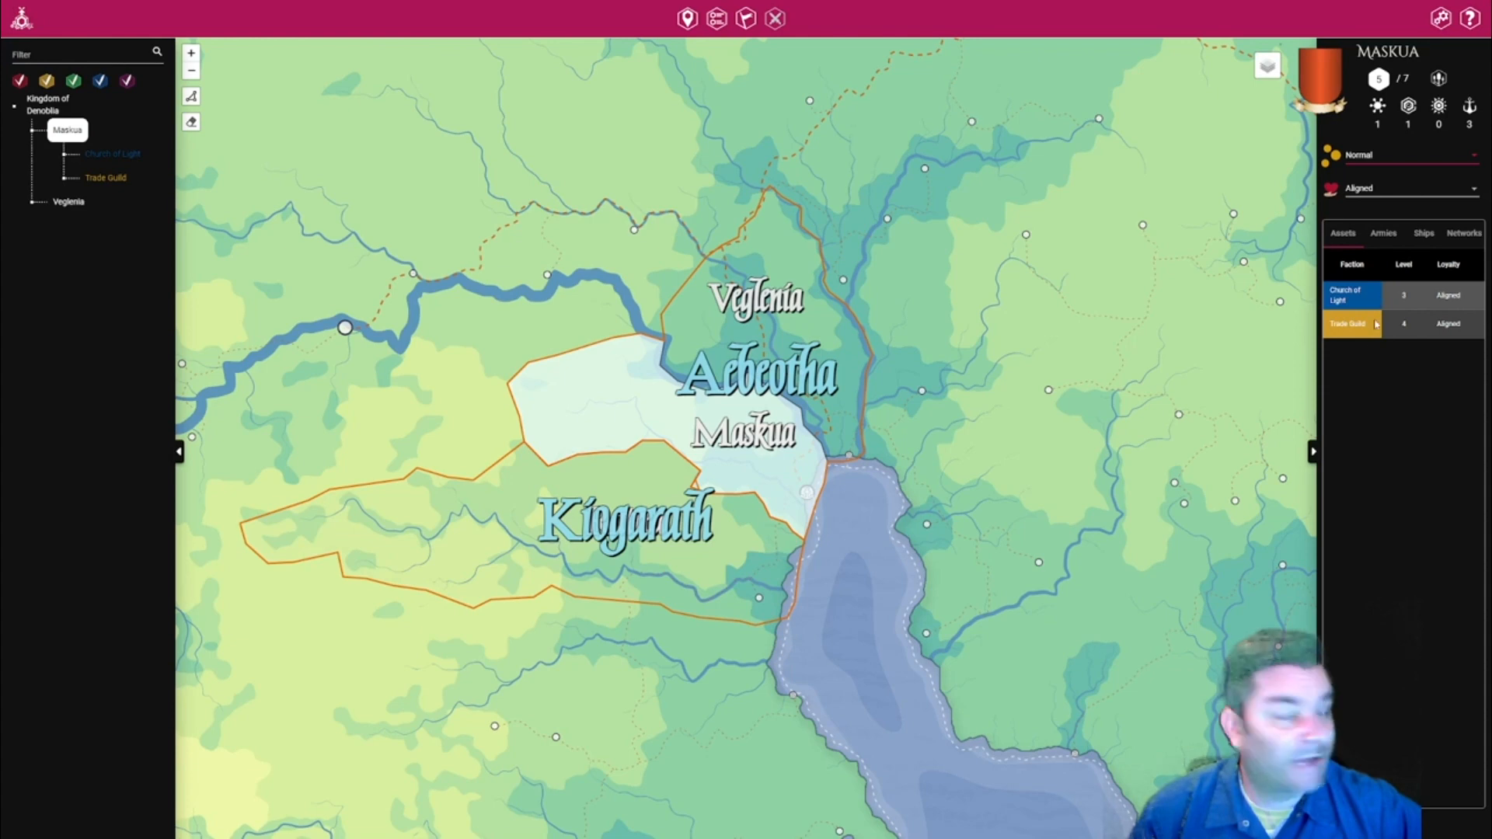
click(820, 423)
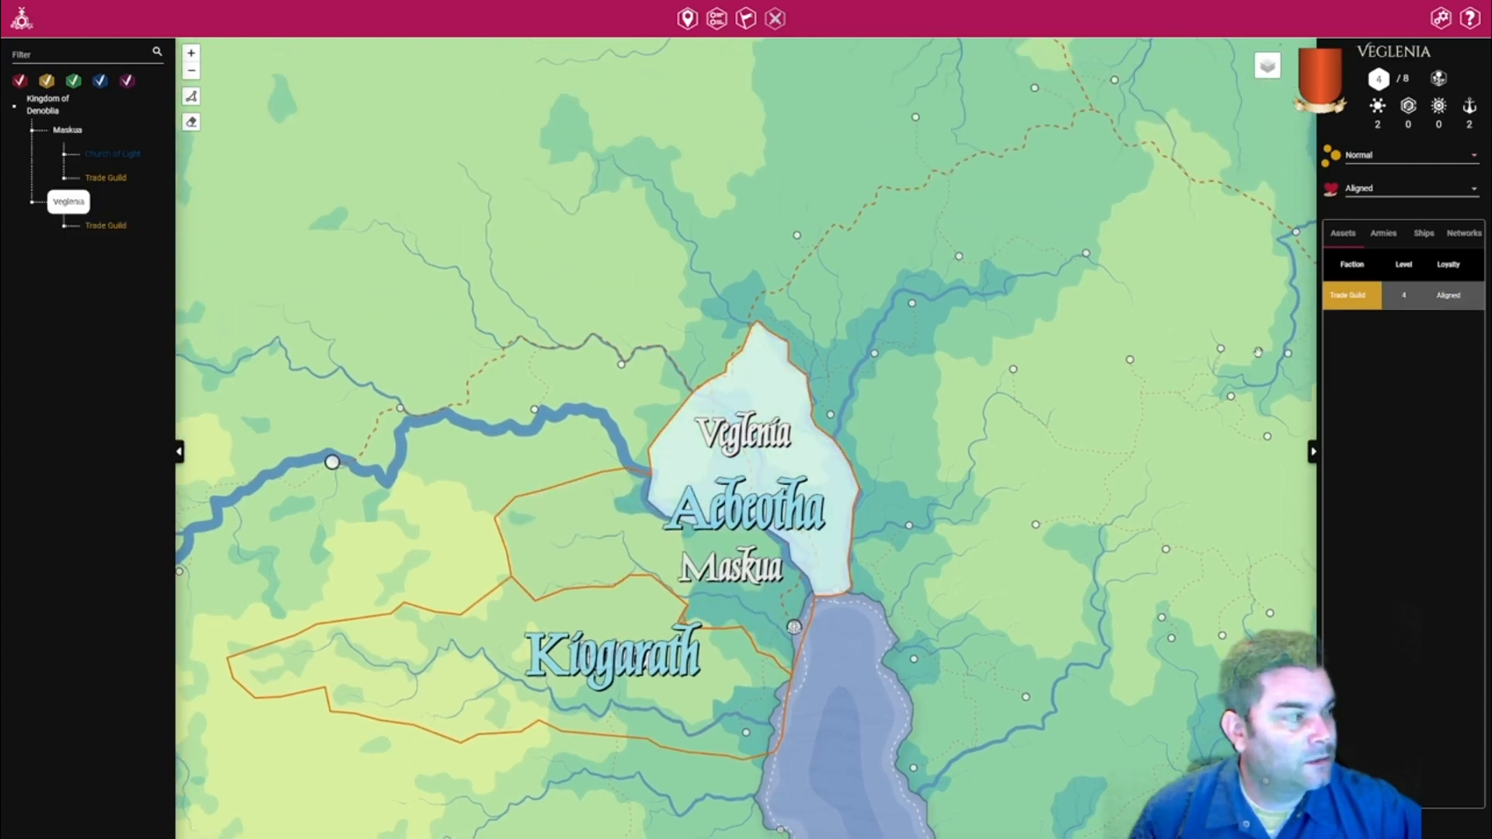
click(716, 673)
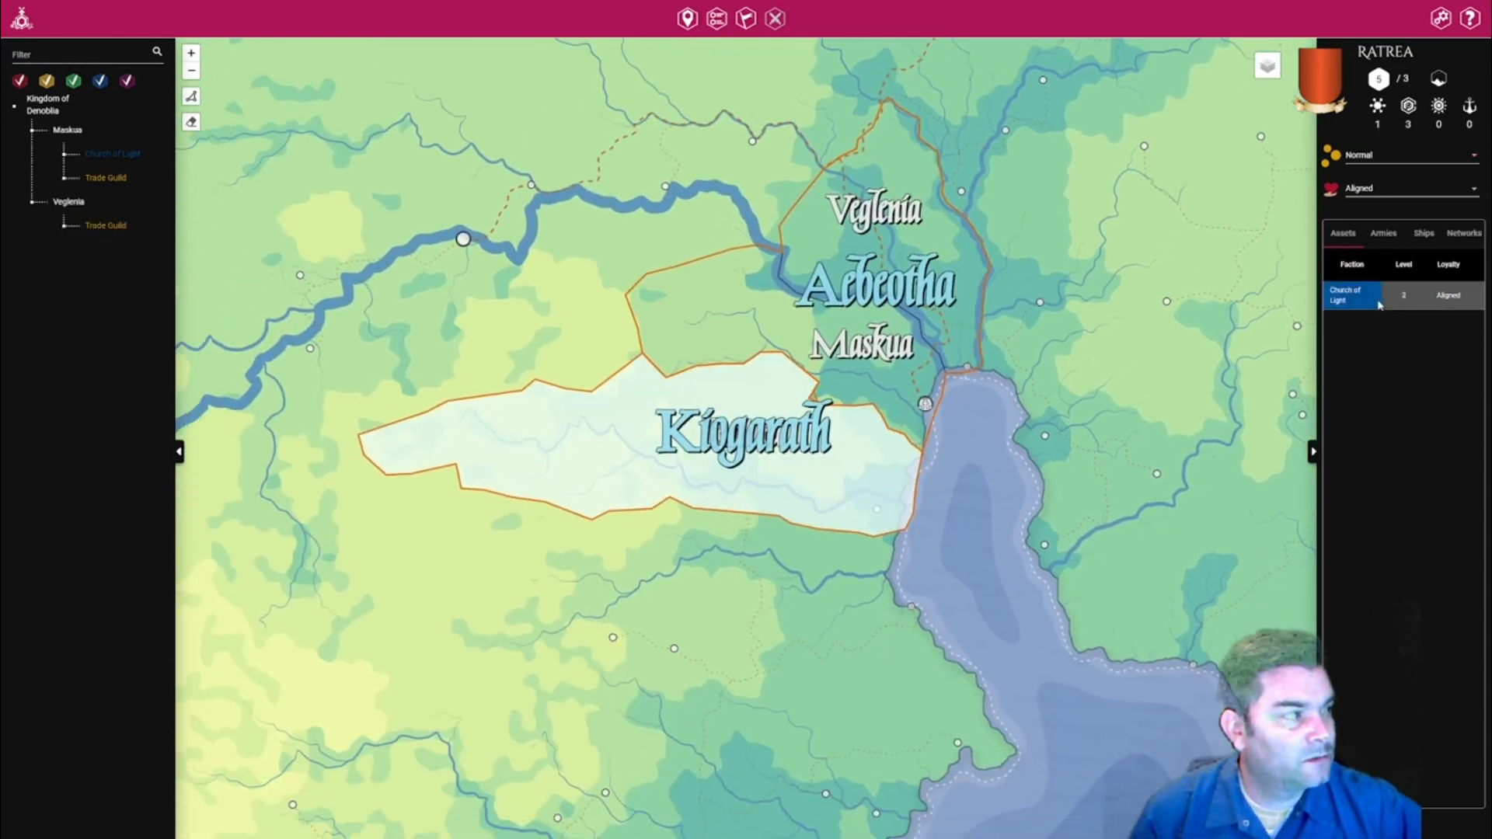
Start a new network record for the Trade Guild faction in the campaign setup.
click(1442, 19)
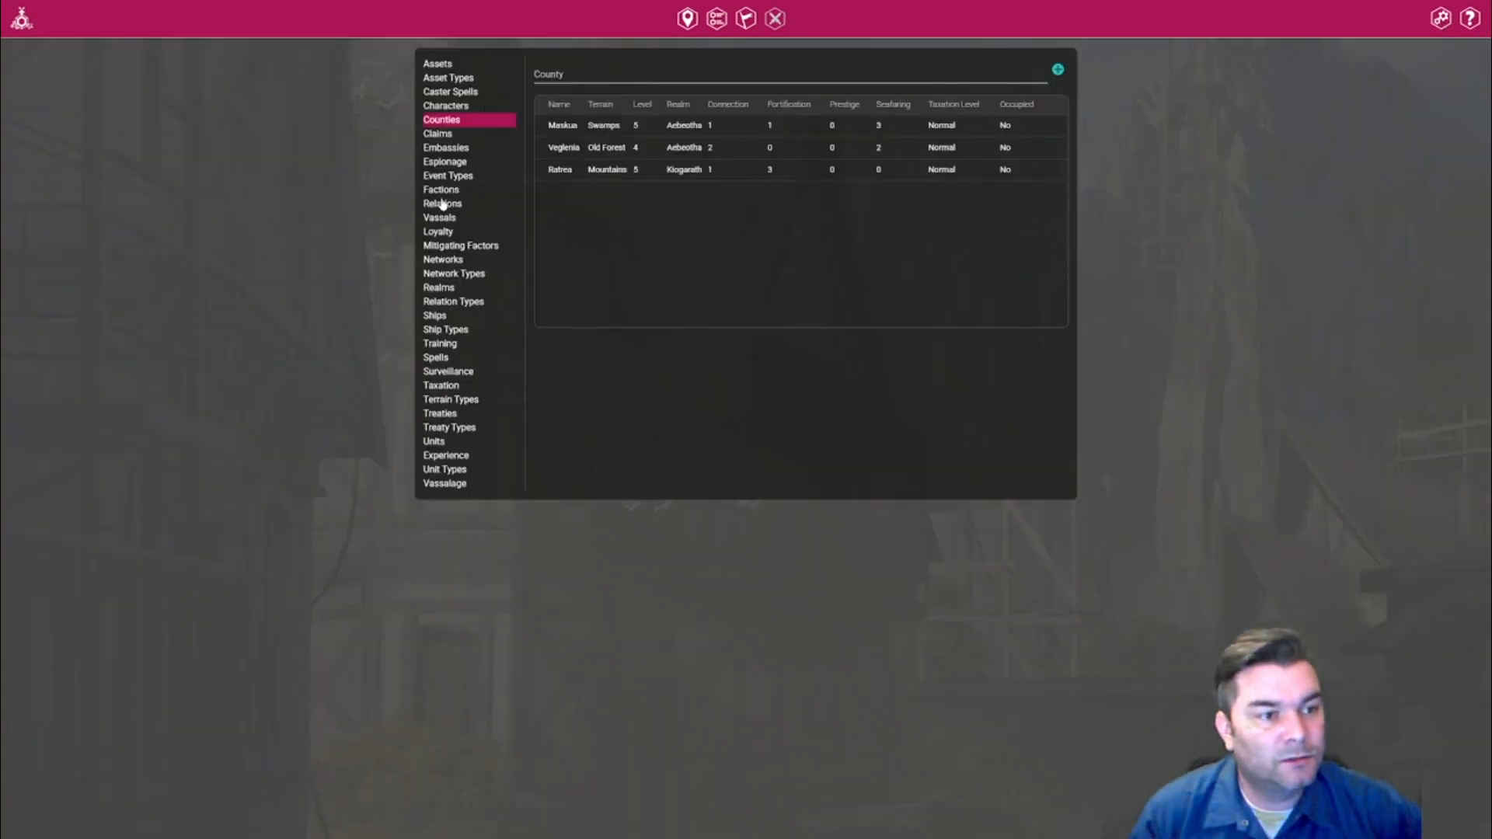
click(444, 265)
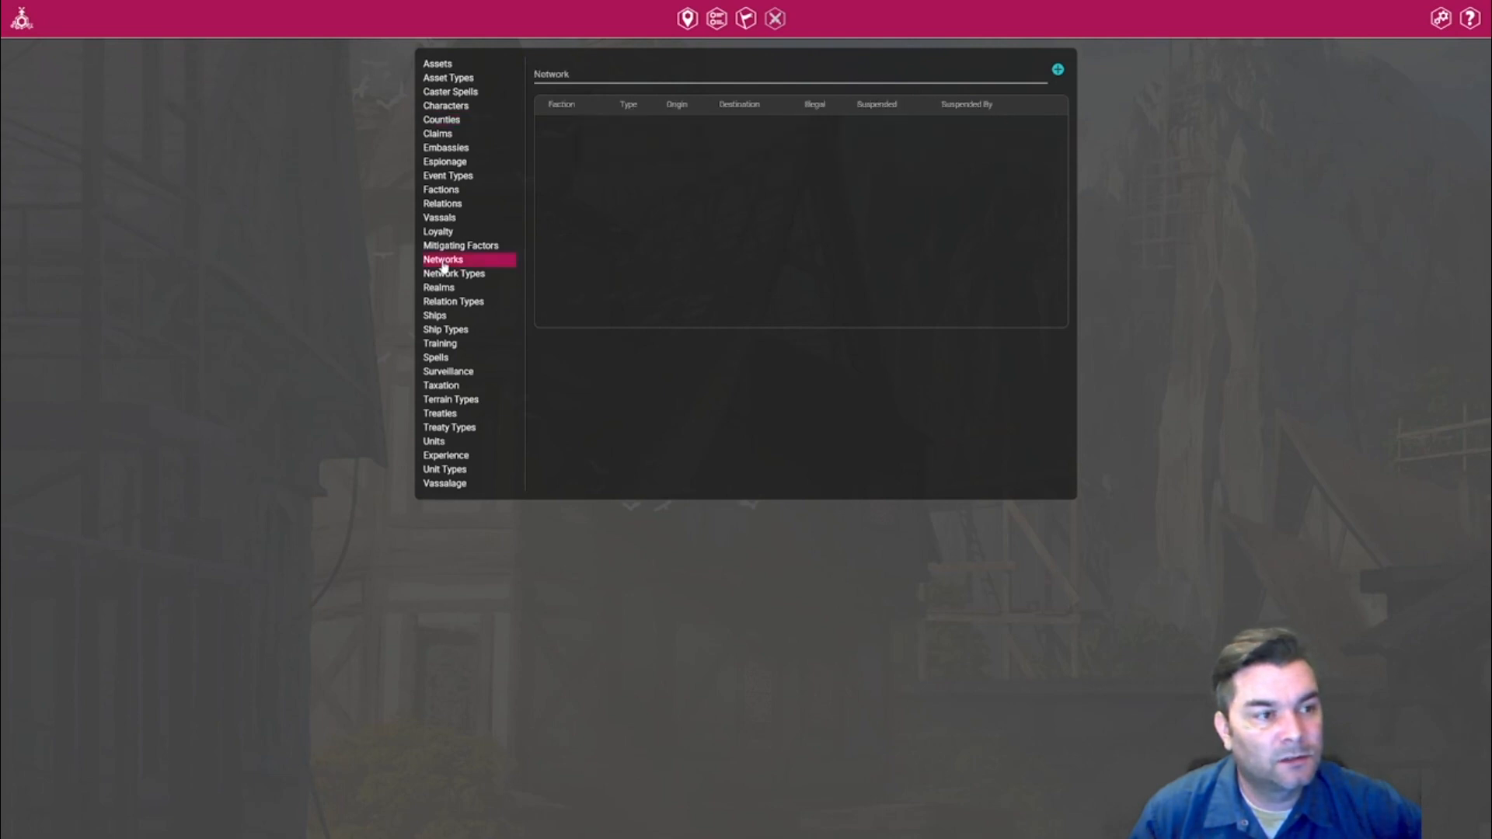
click(1060, 72)
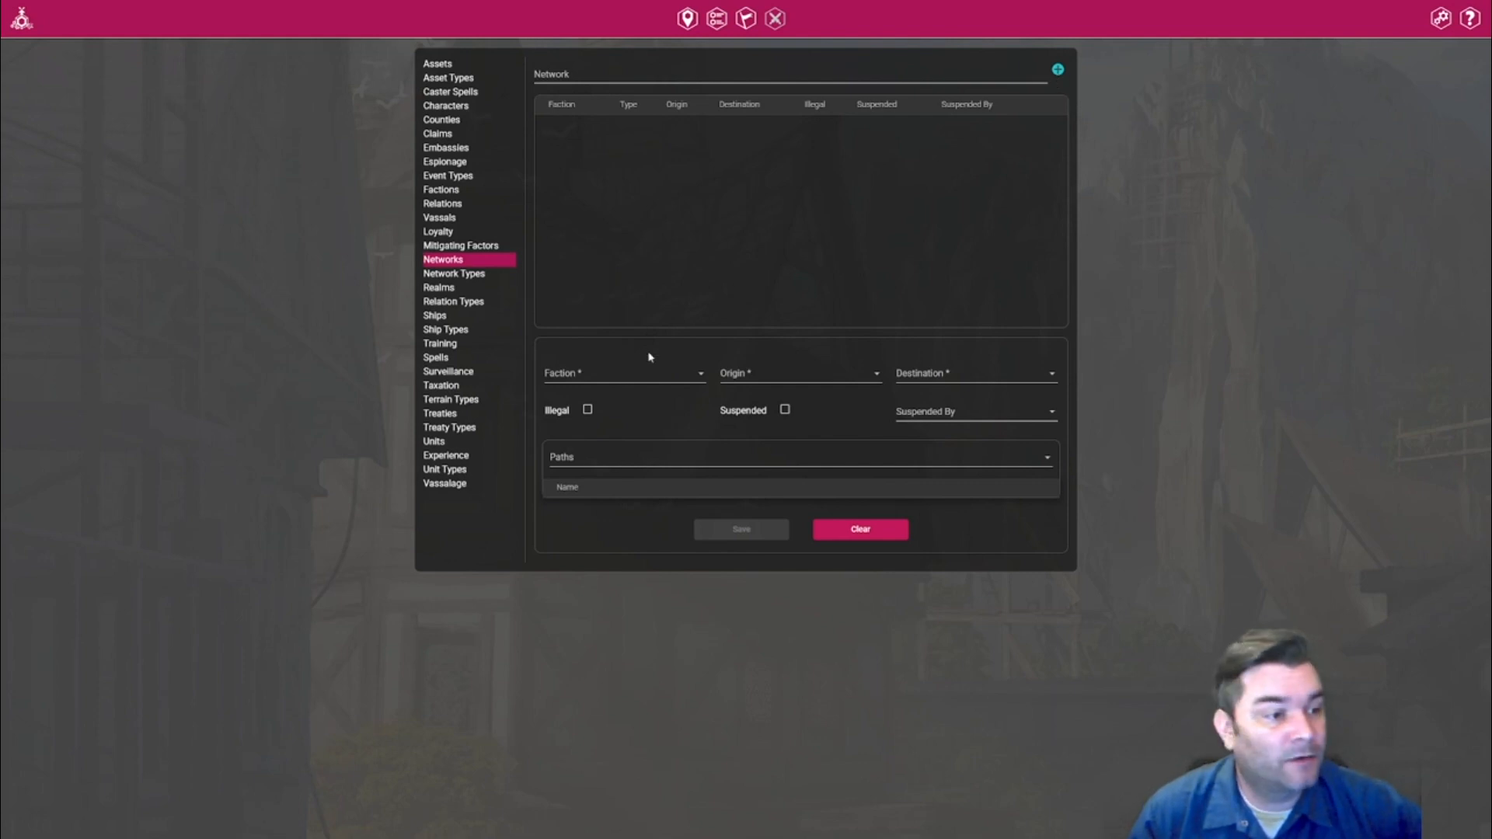
click(587, 378)
click(588, 376)
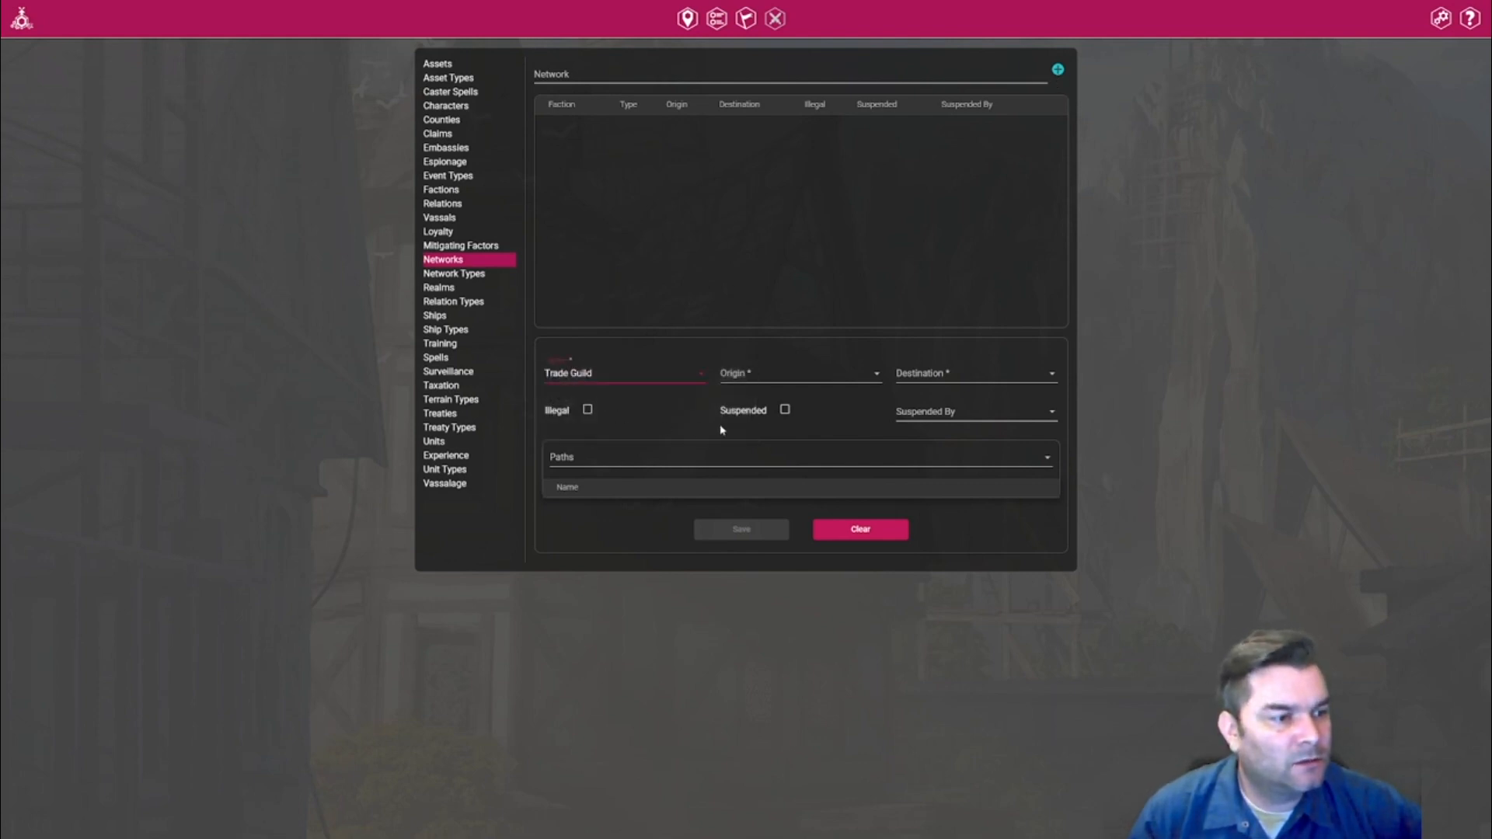
Set the network's origin to Trade Guild-Aebeotha-Maskua and its destination to Trade Guild-Aebeotha-Veglenia, and save it without a path.
click(761, 380)
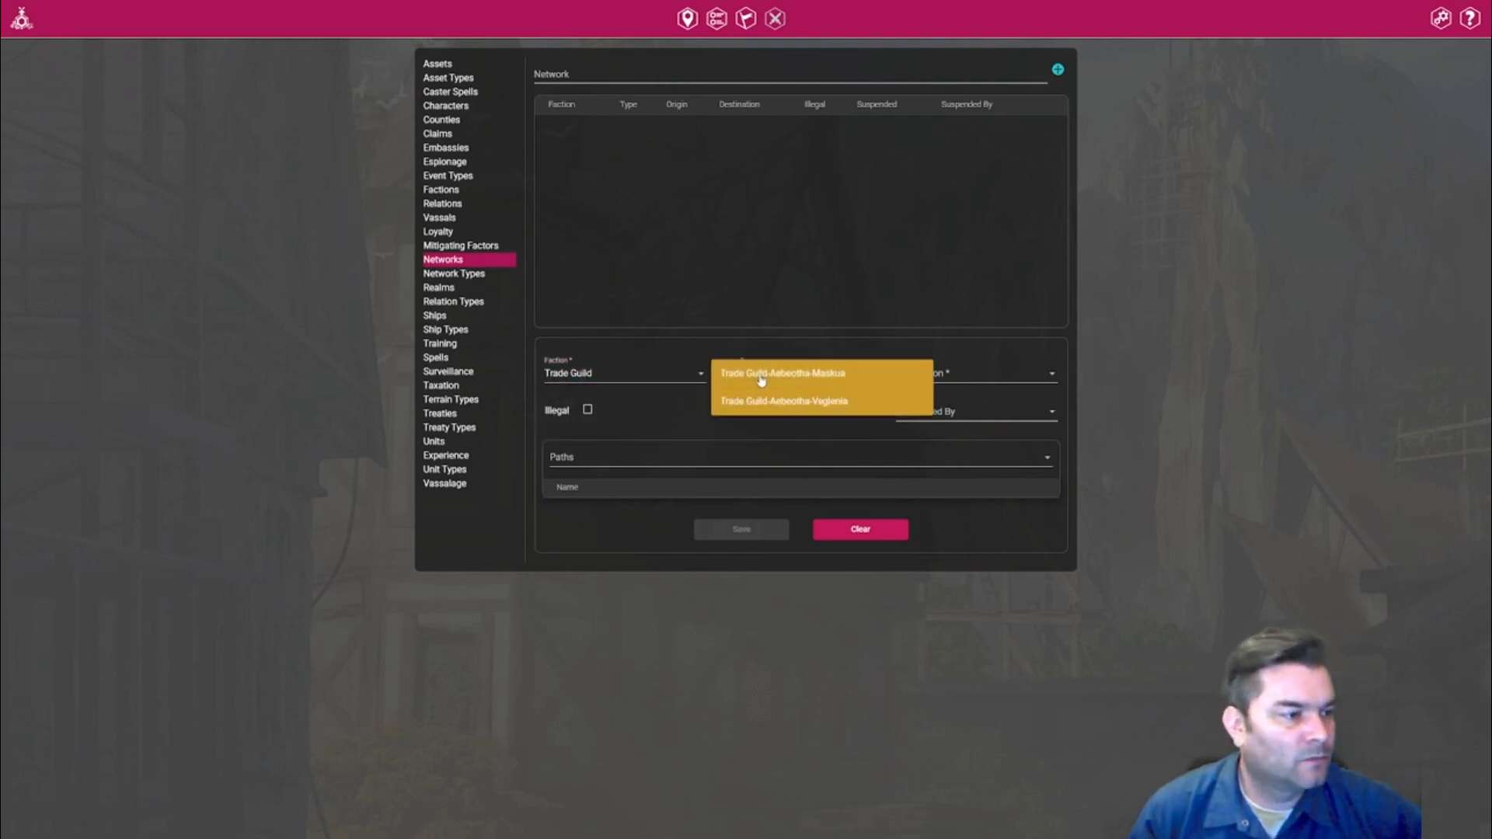
click(770, 381)
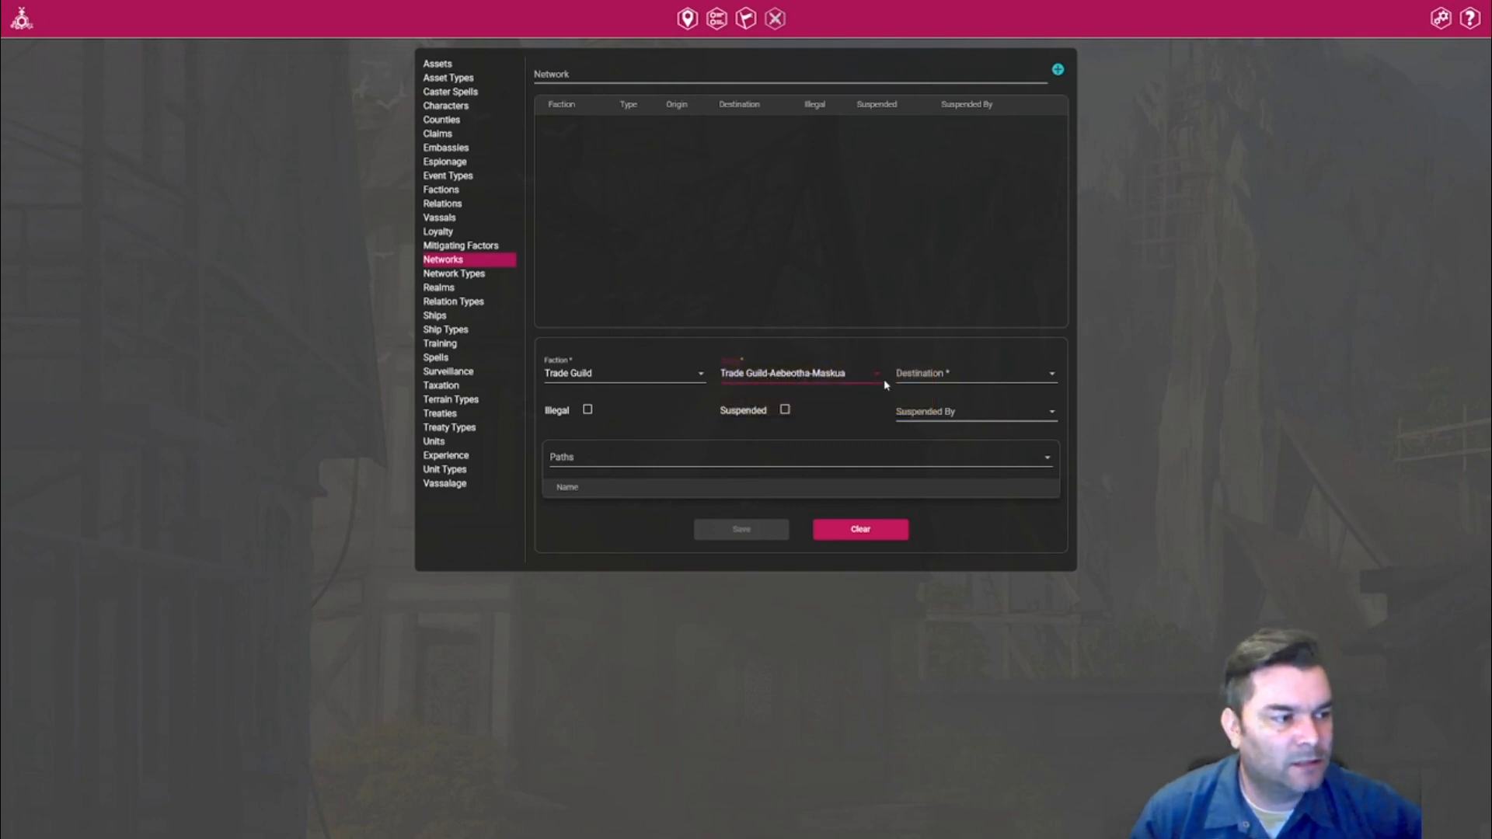
click(950, 381)
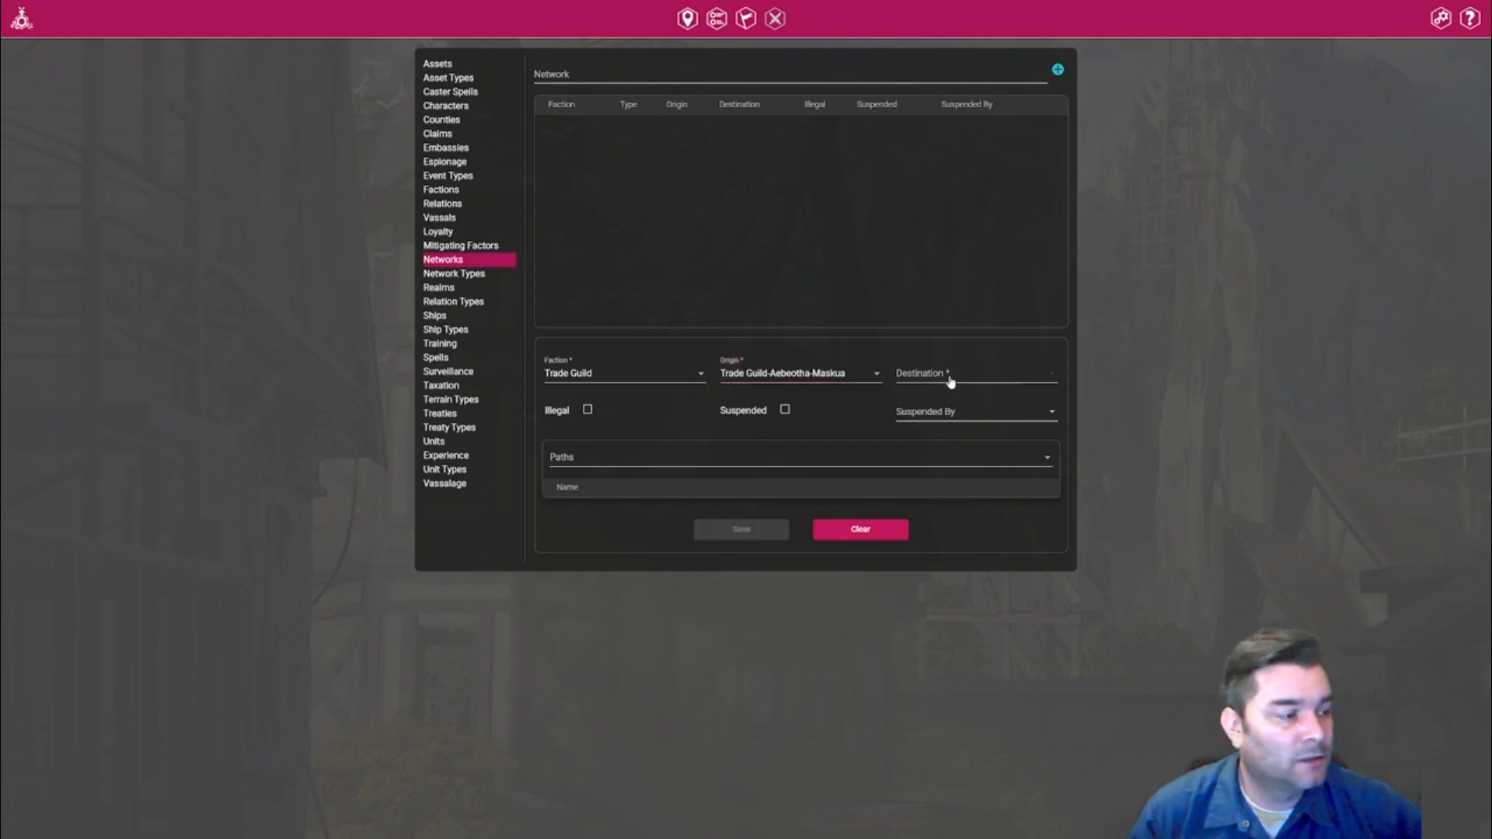
click(953, 381)
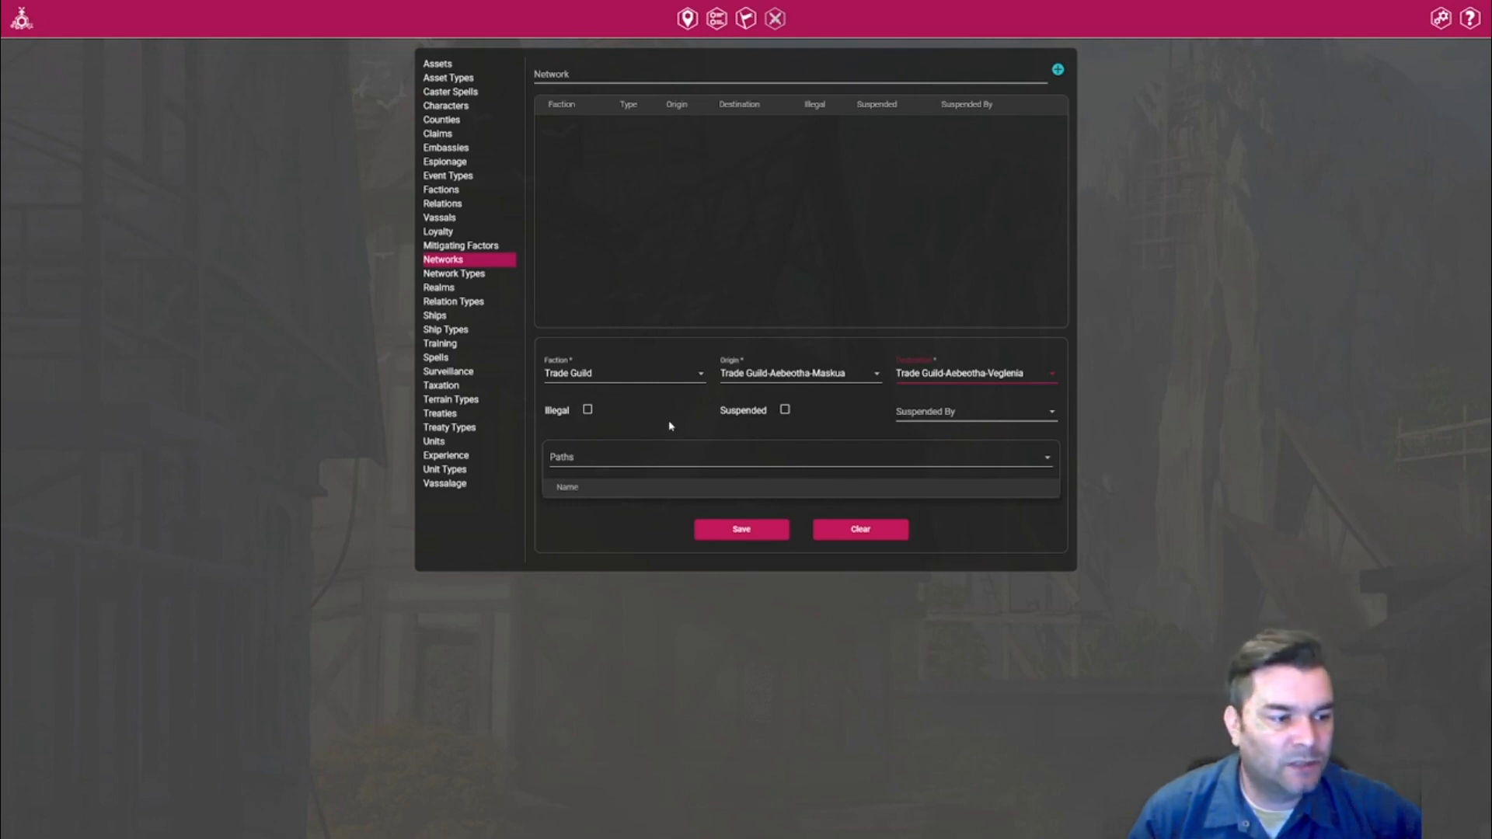
click(772, 467)
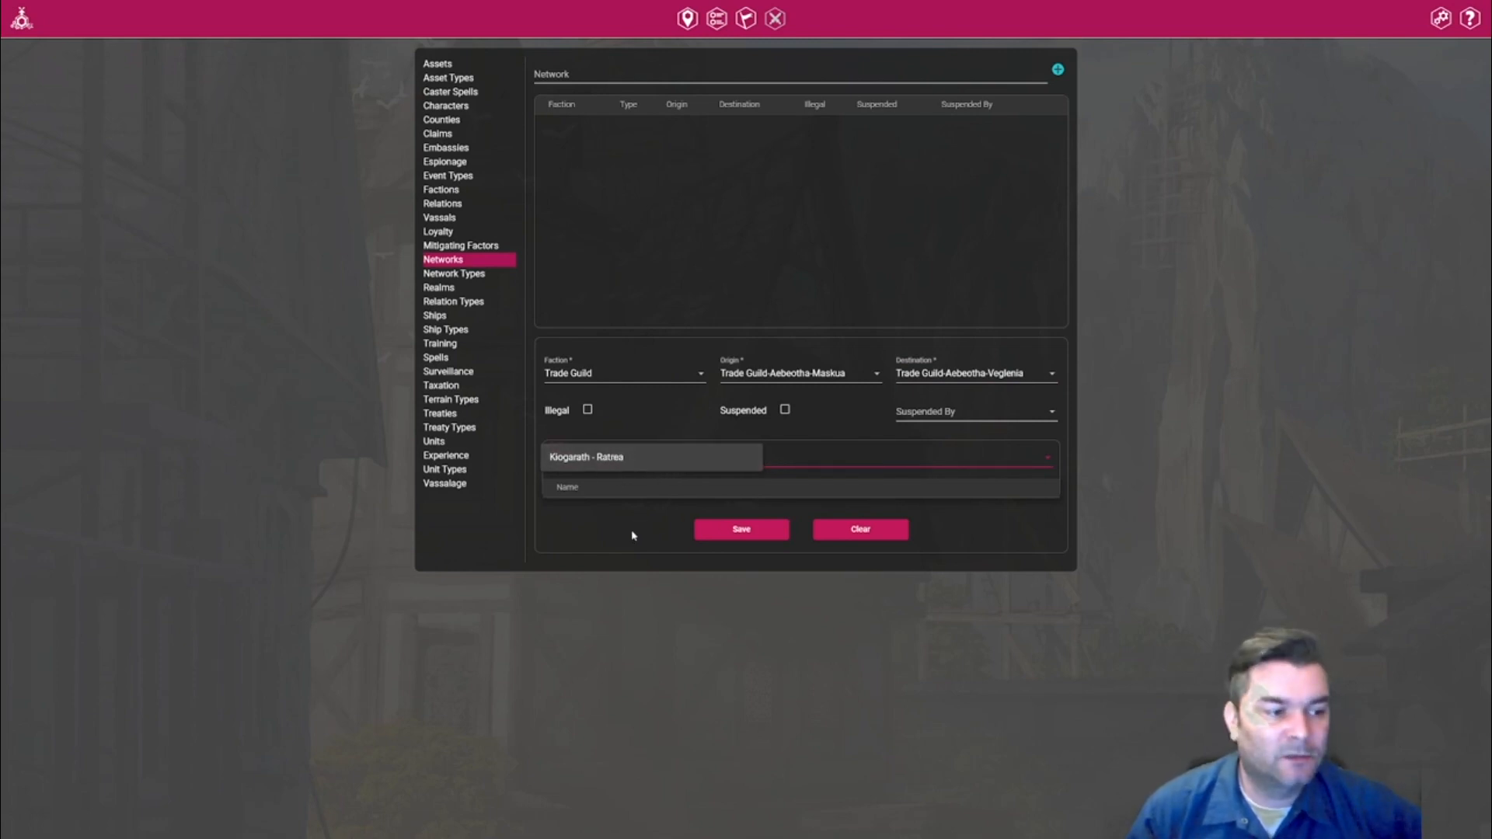
click(638, 507)
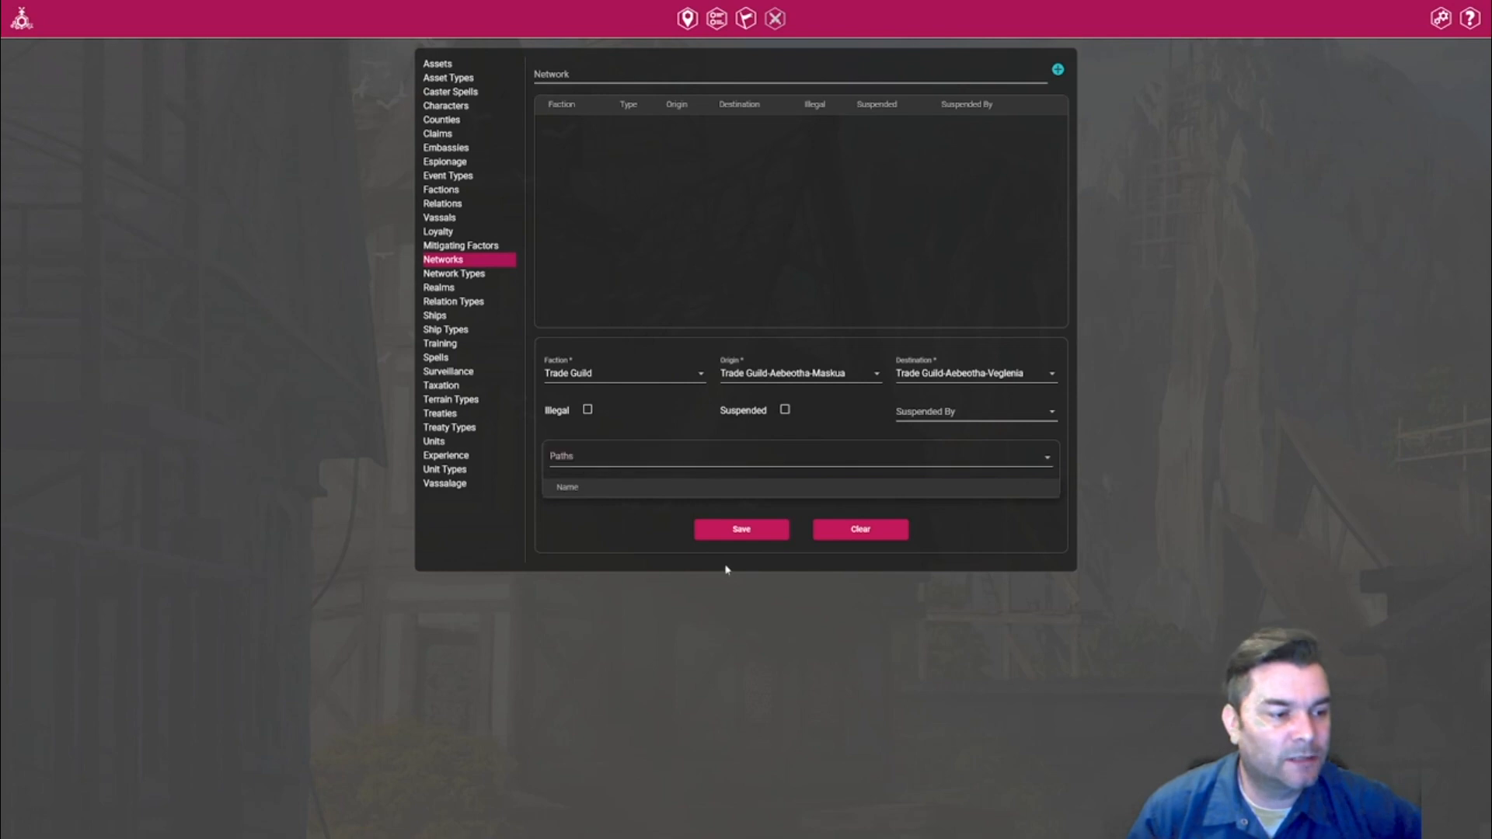
click(750, 532)
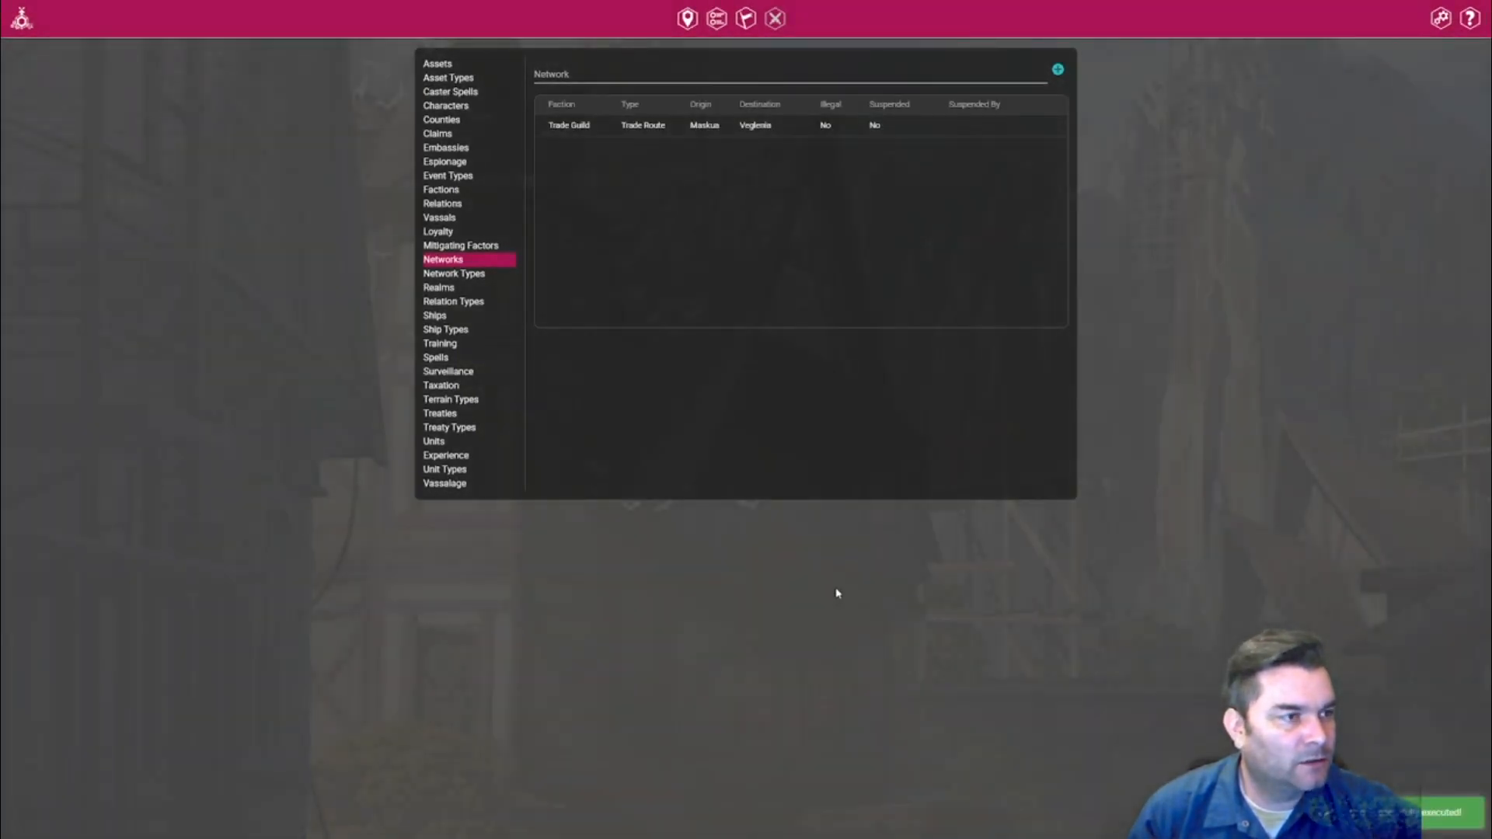
Add a Church of Light network from its Aebeotha-Maskua asset to its Kiogarath-Ratrea asset and save it.
click(1057, 71)
click(589, 382)
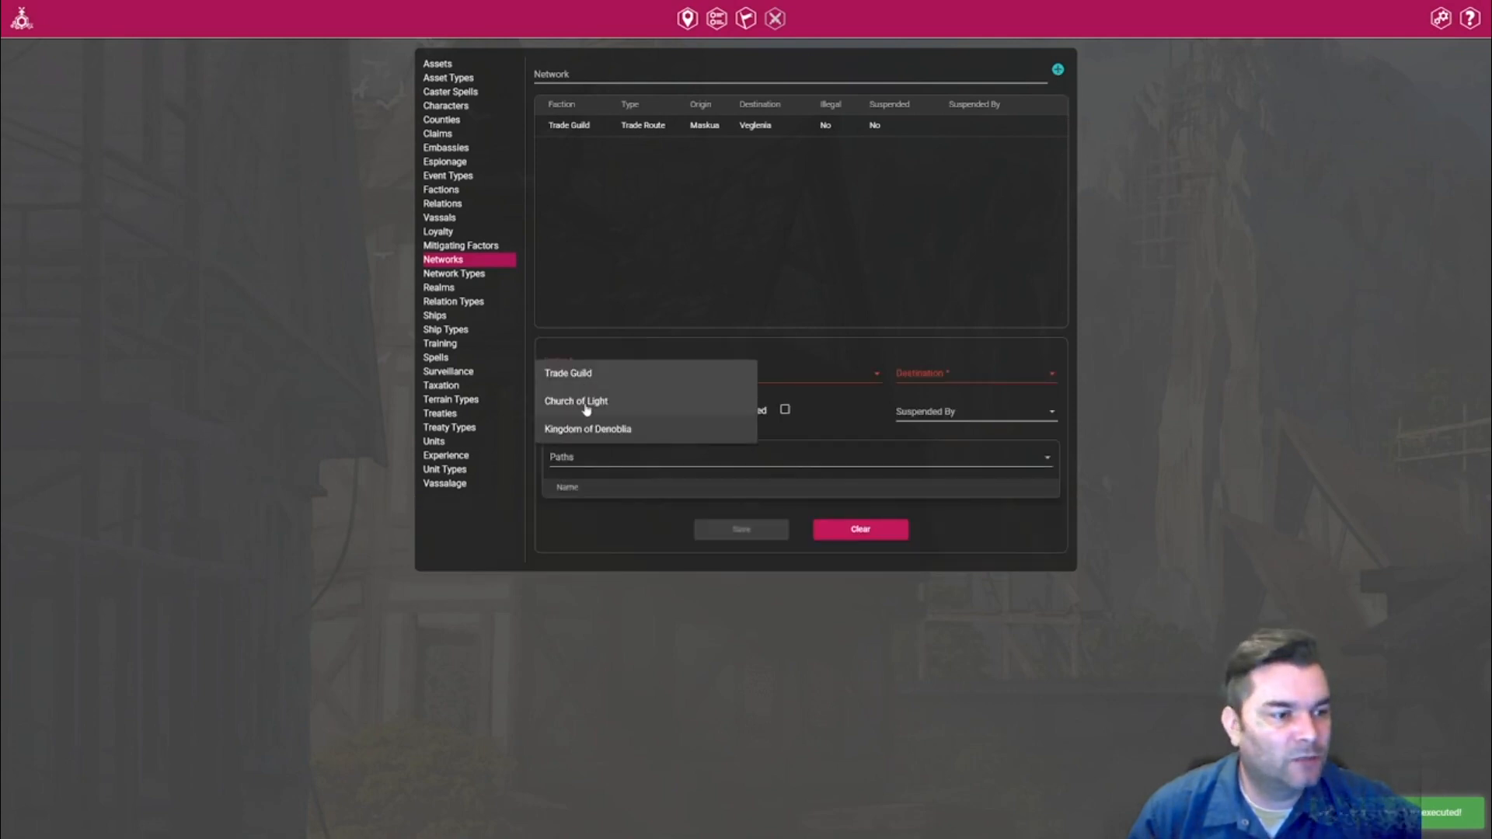
click(589, 402)
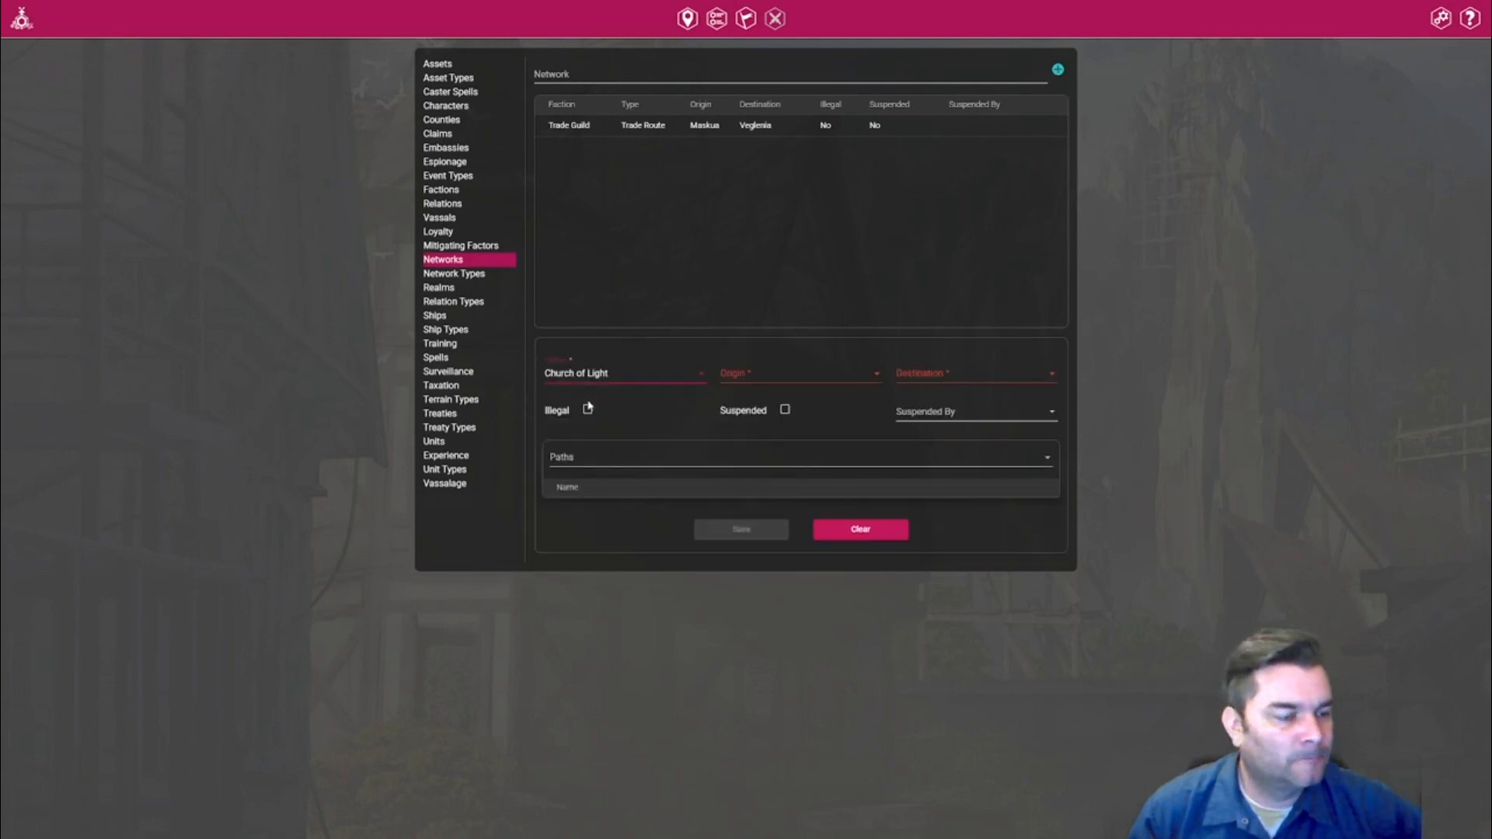
click(773, 375)
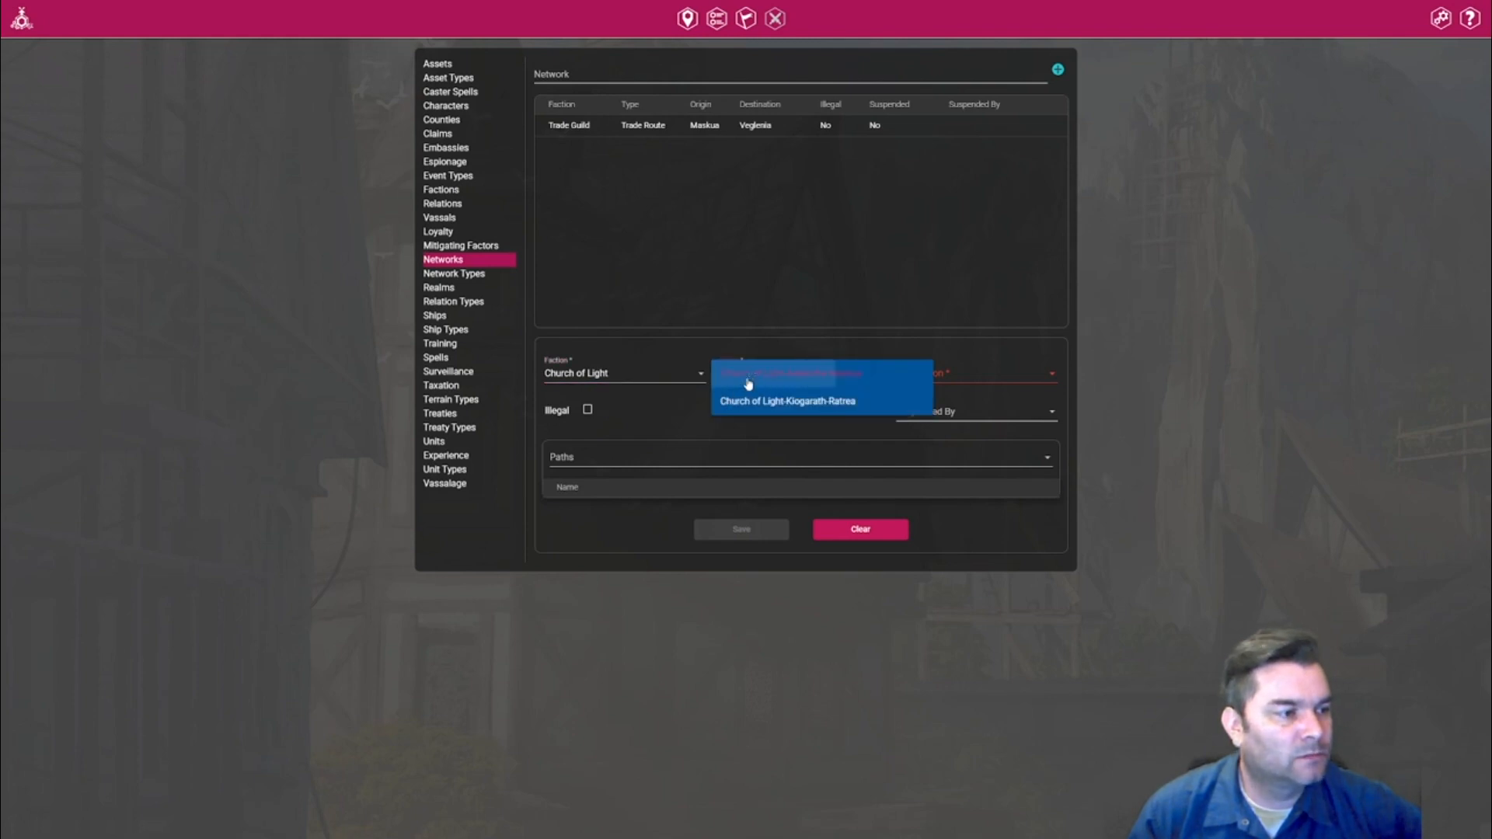
click(749, 384)
click(929, 381)
click(928, 381)
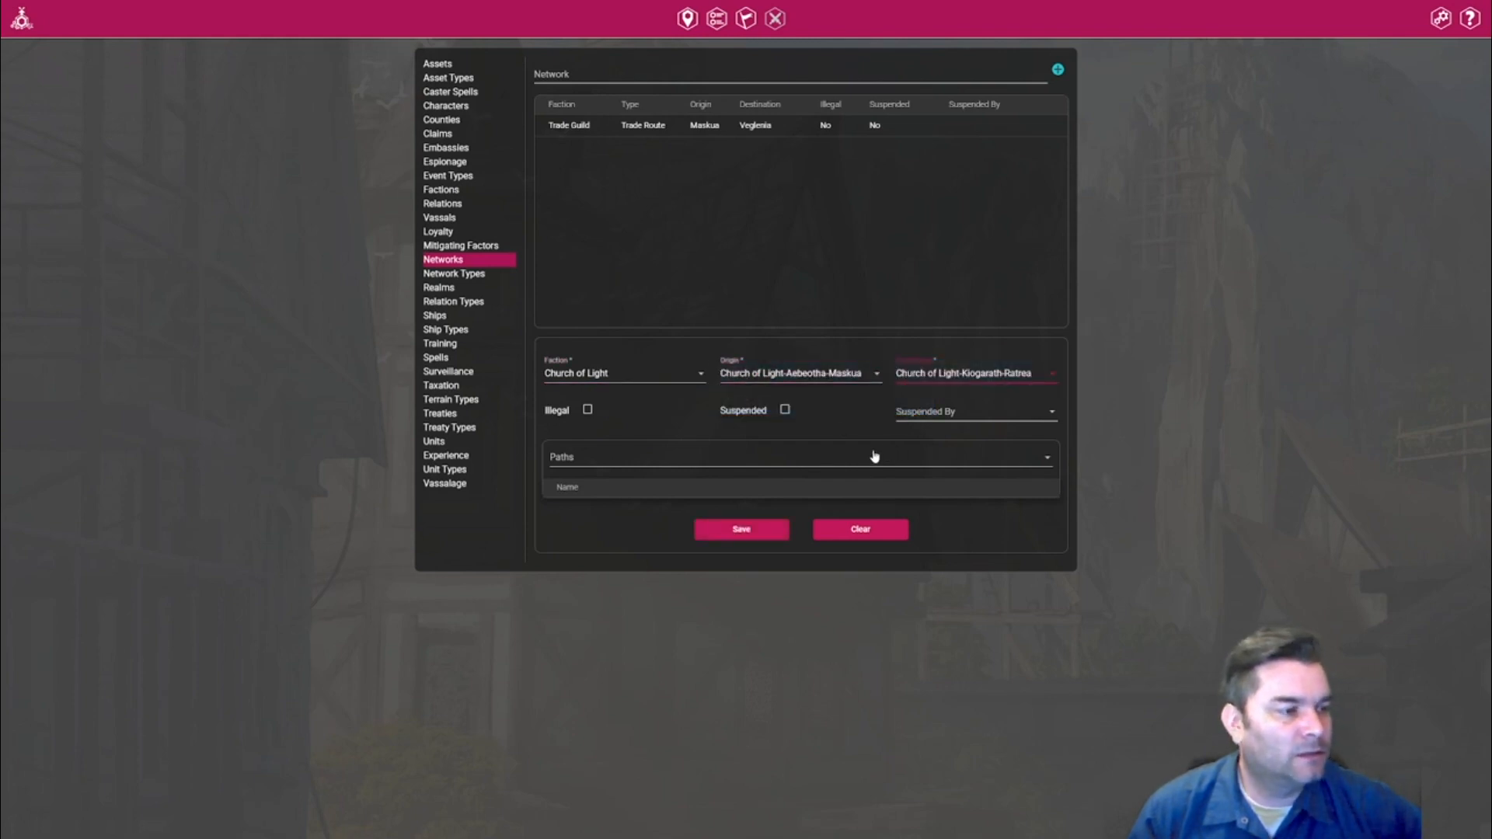
click(734, 531)
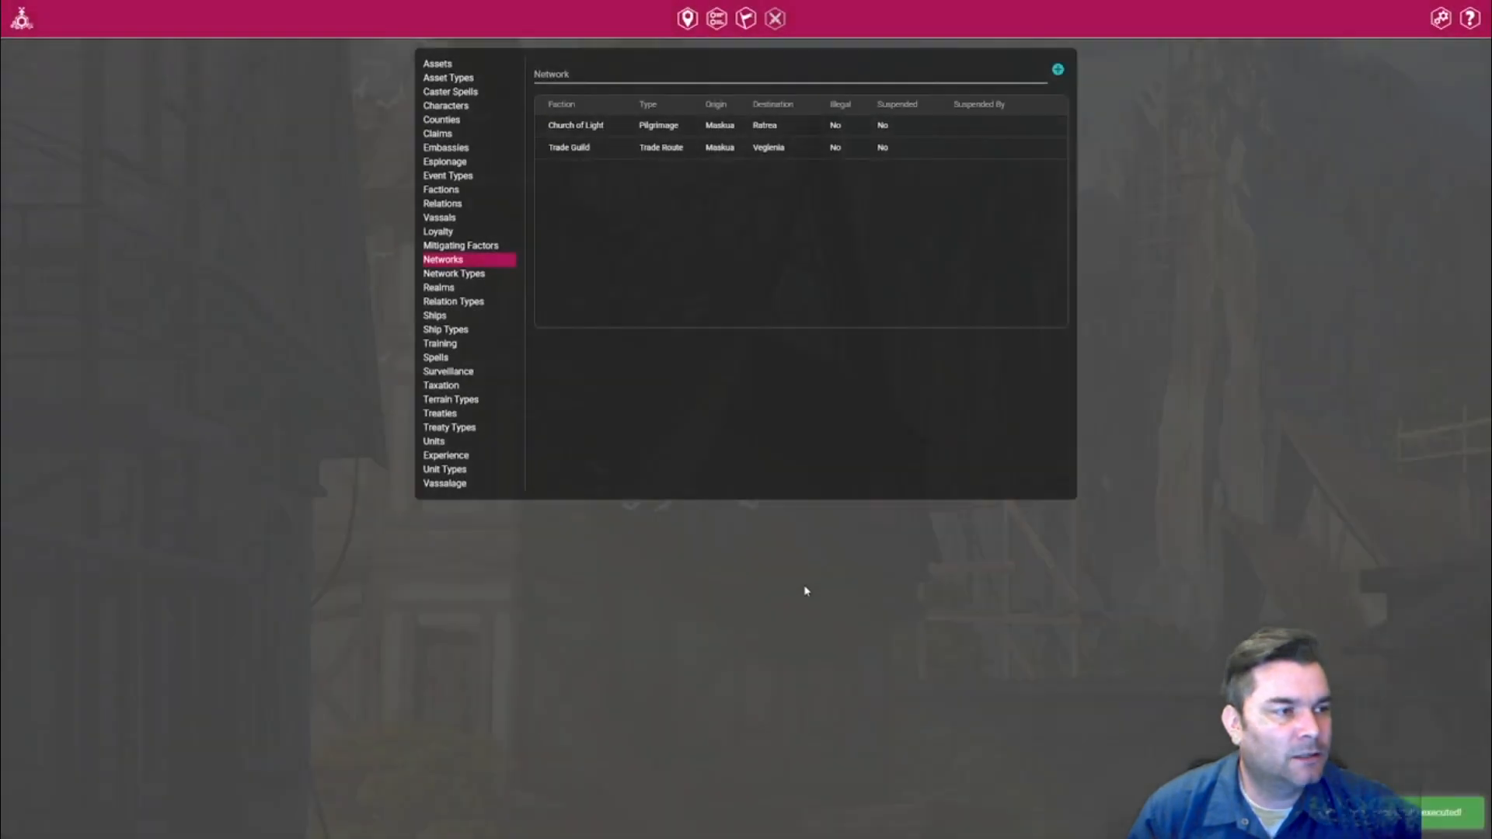
Show the networks layer on the campaign map around the Aebeotha and Kiogarath realms.
click(687, 18)
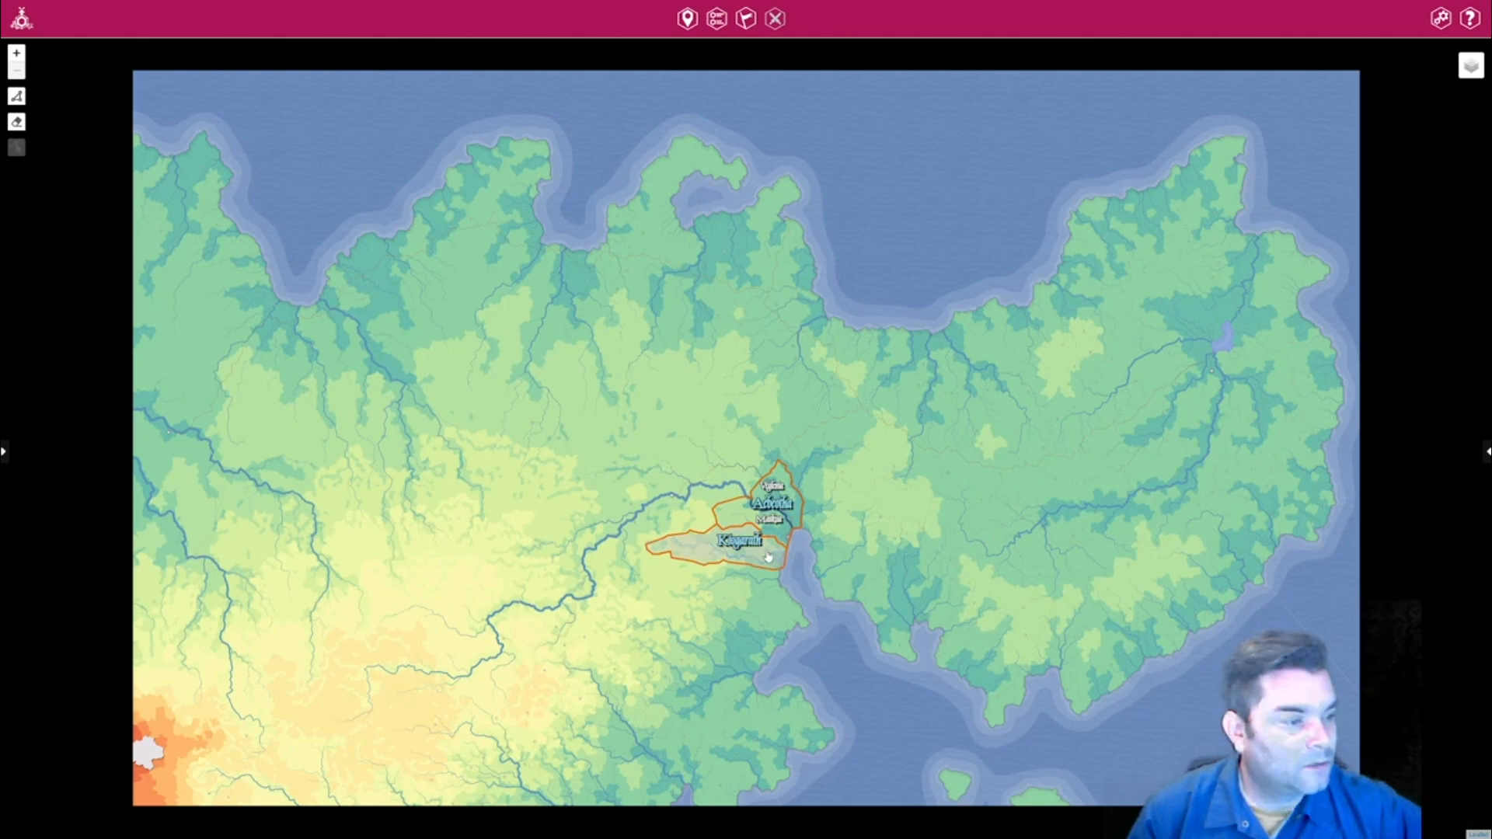
scroll(779, 541, up, 2)
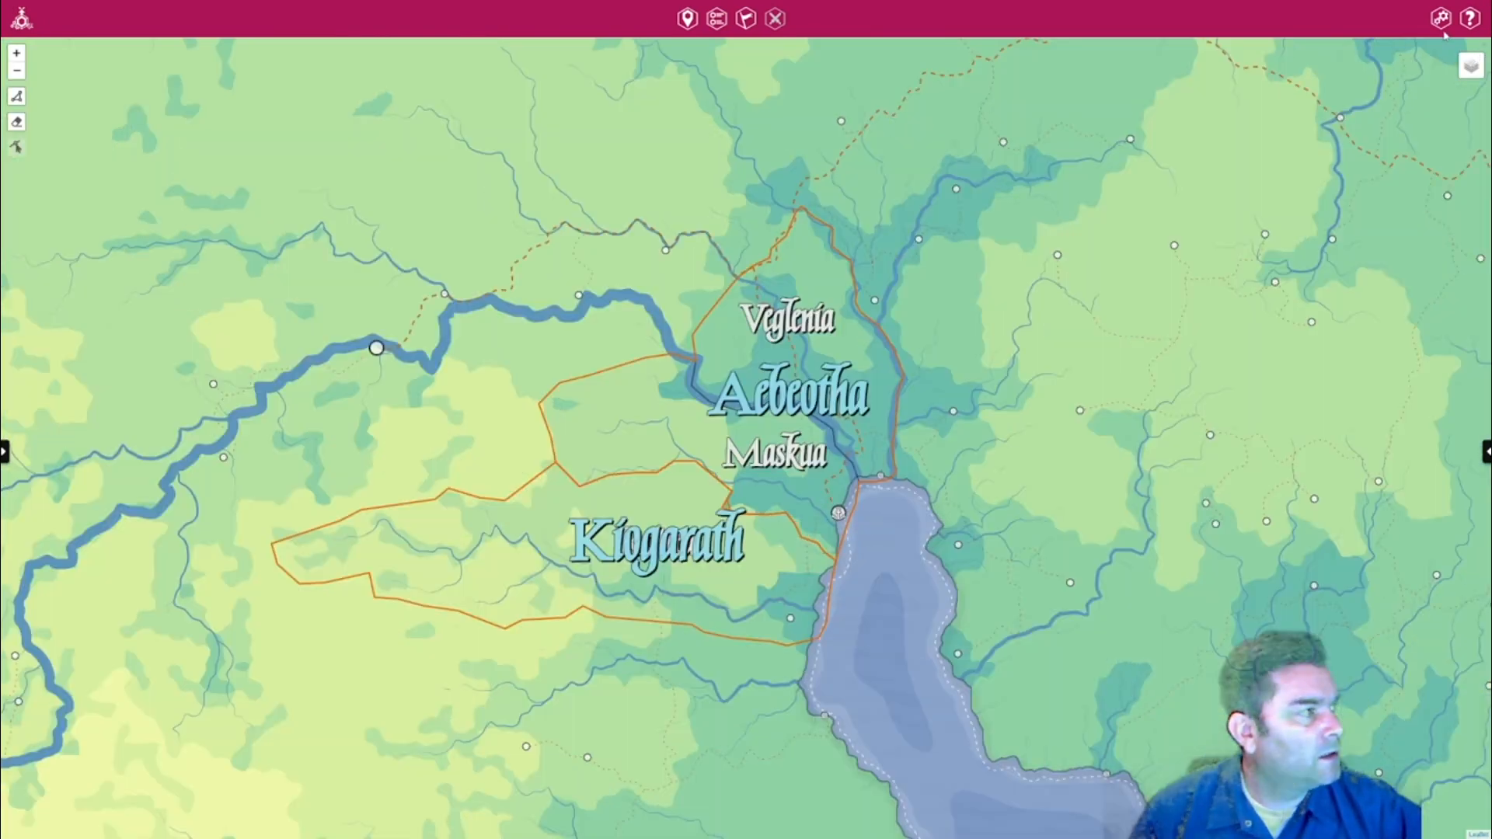
mouse_move(1469, 68)
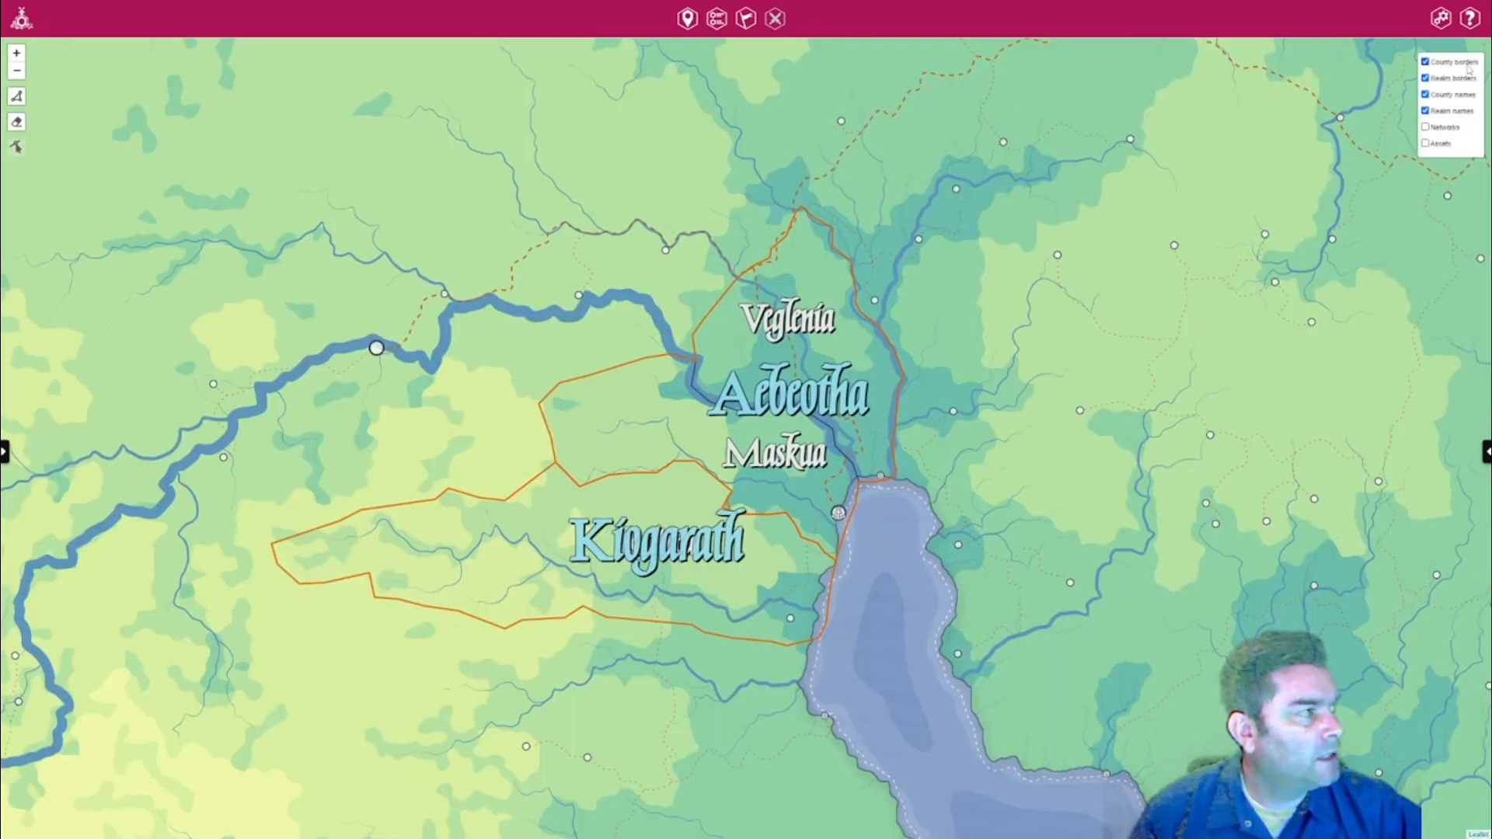
click(1439, 130)
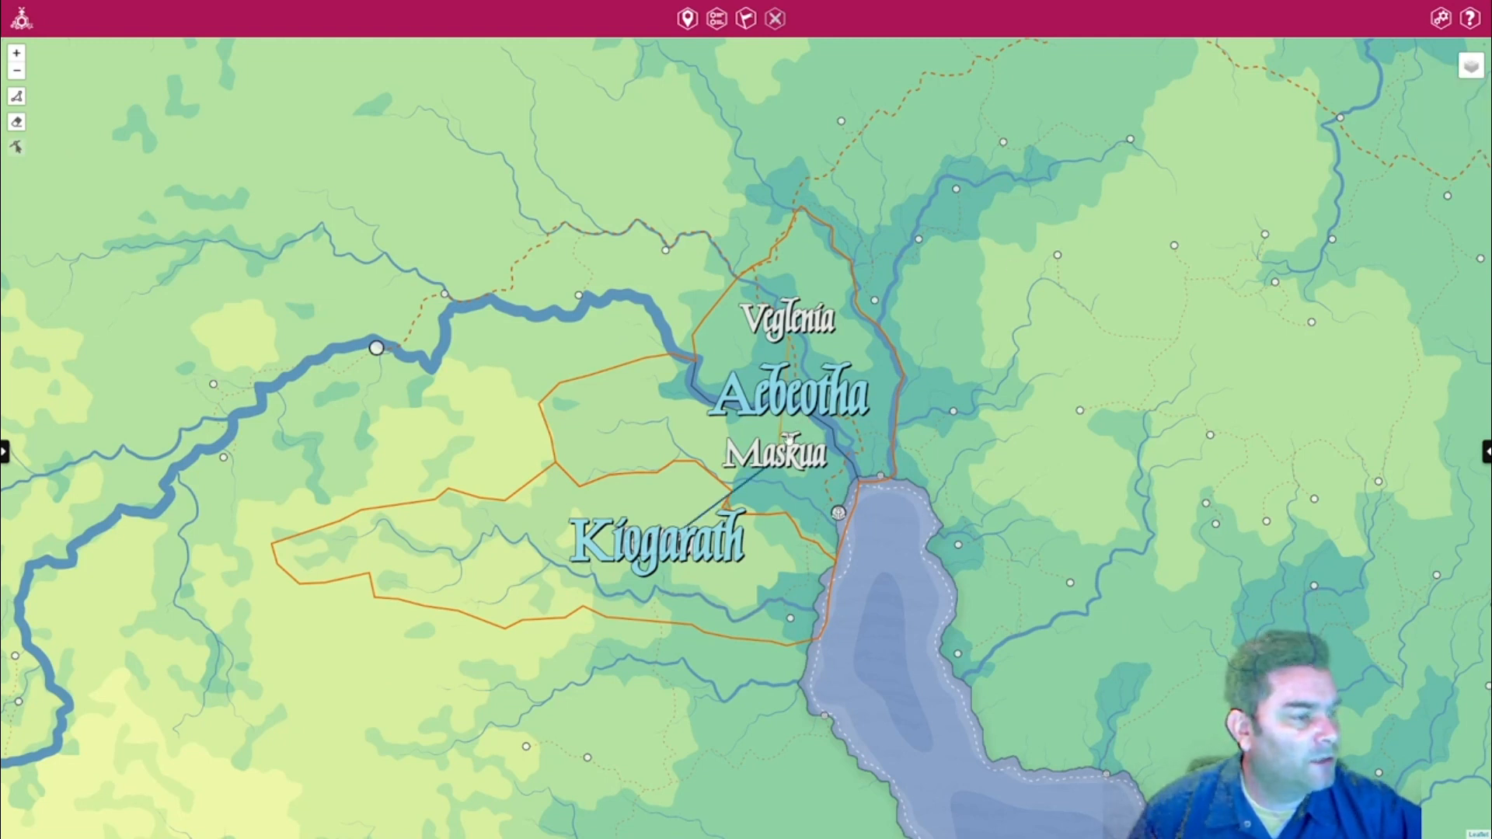
Hide the county names and realm names on the campaign map.
mouse_move(1481, 78)
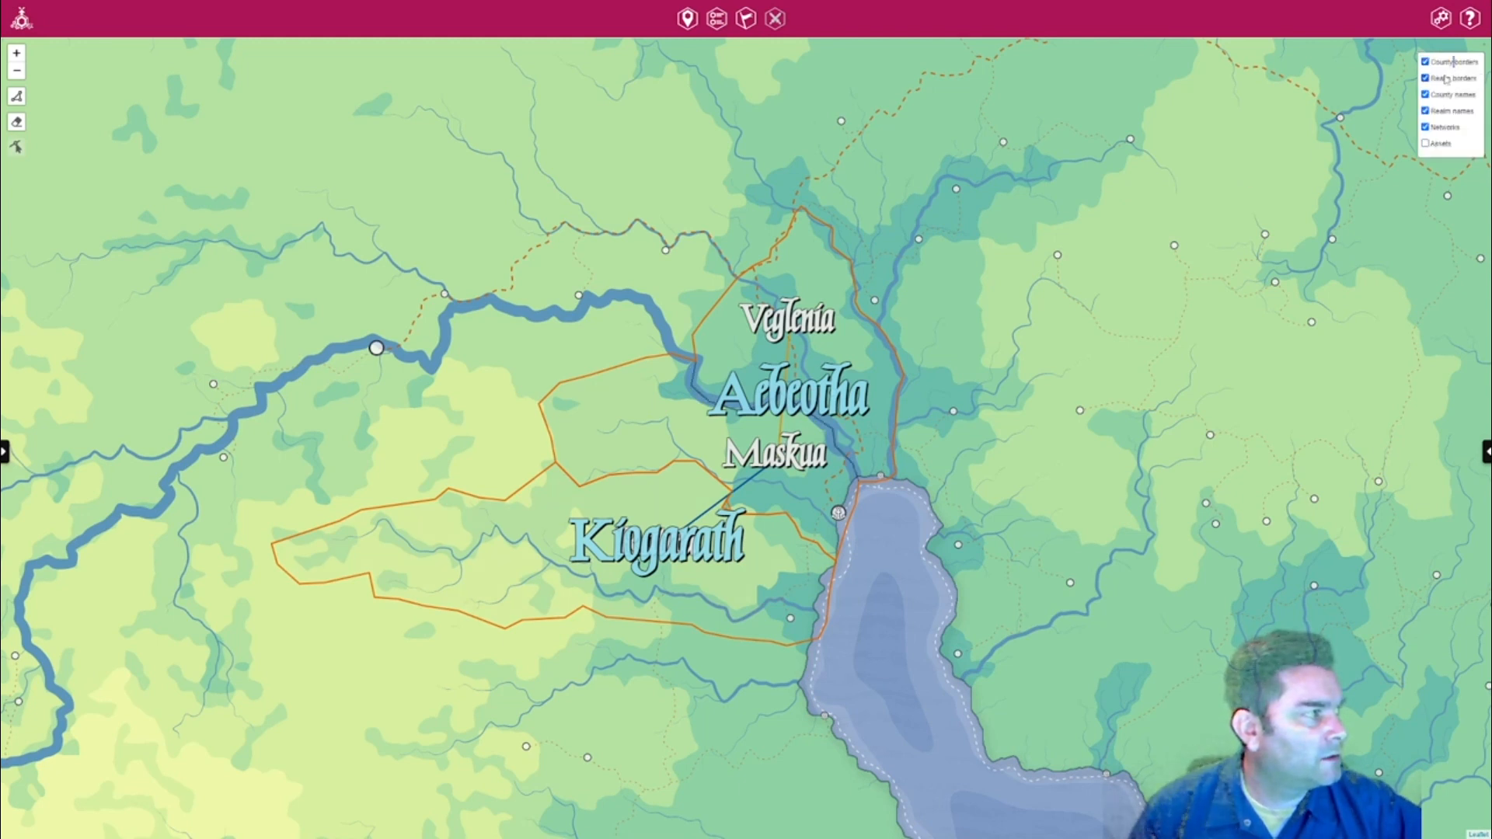
click(1454, 96)
click(1445, 113)
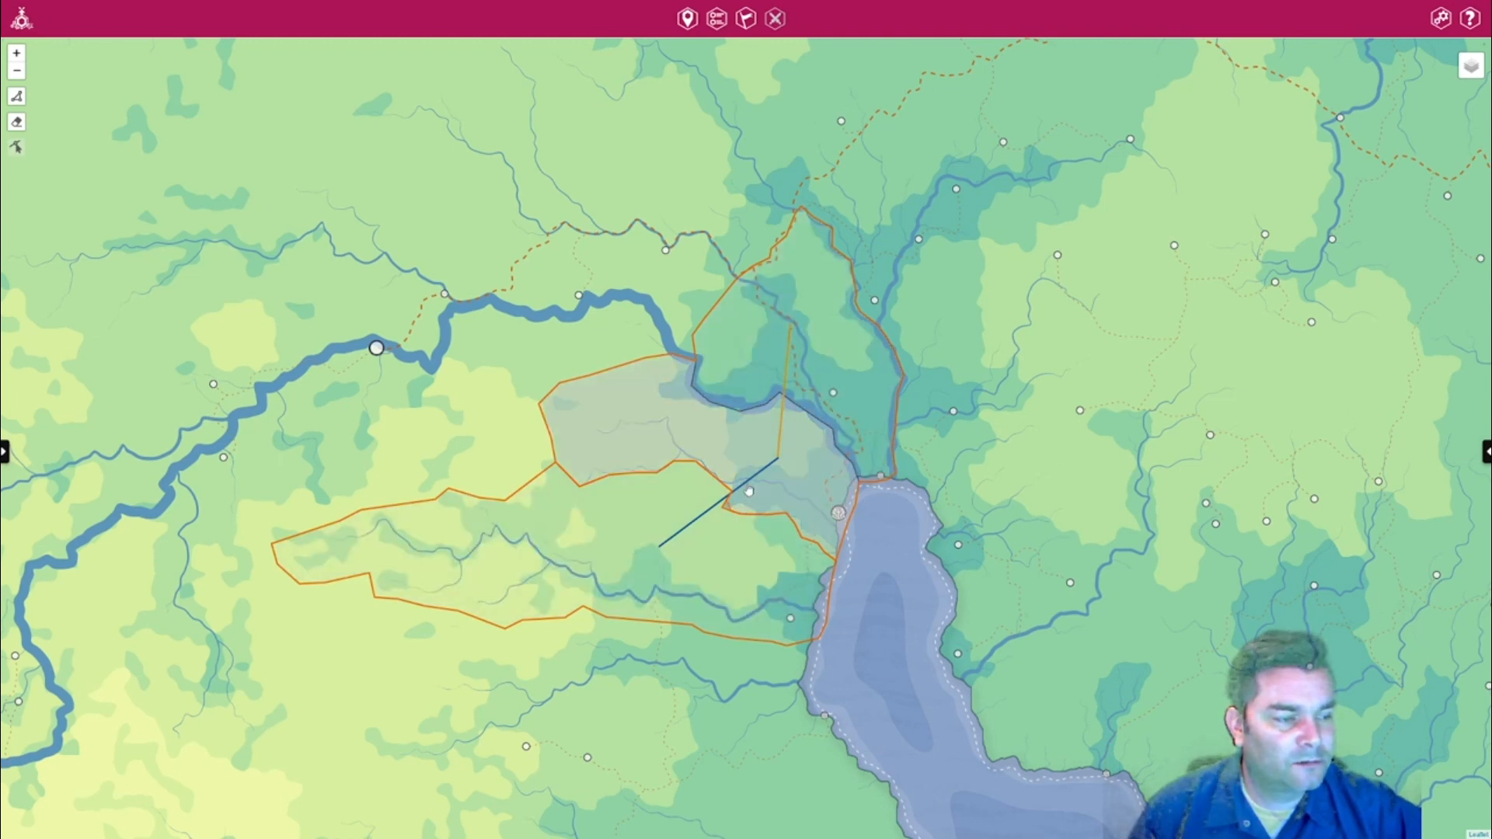
Inspect the county details and faction assets of Veglenia and Maskua on the map.
click(805, 388)
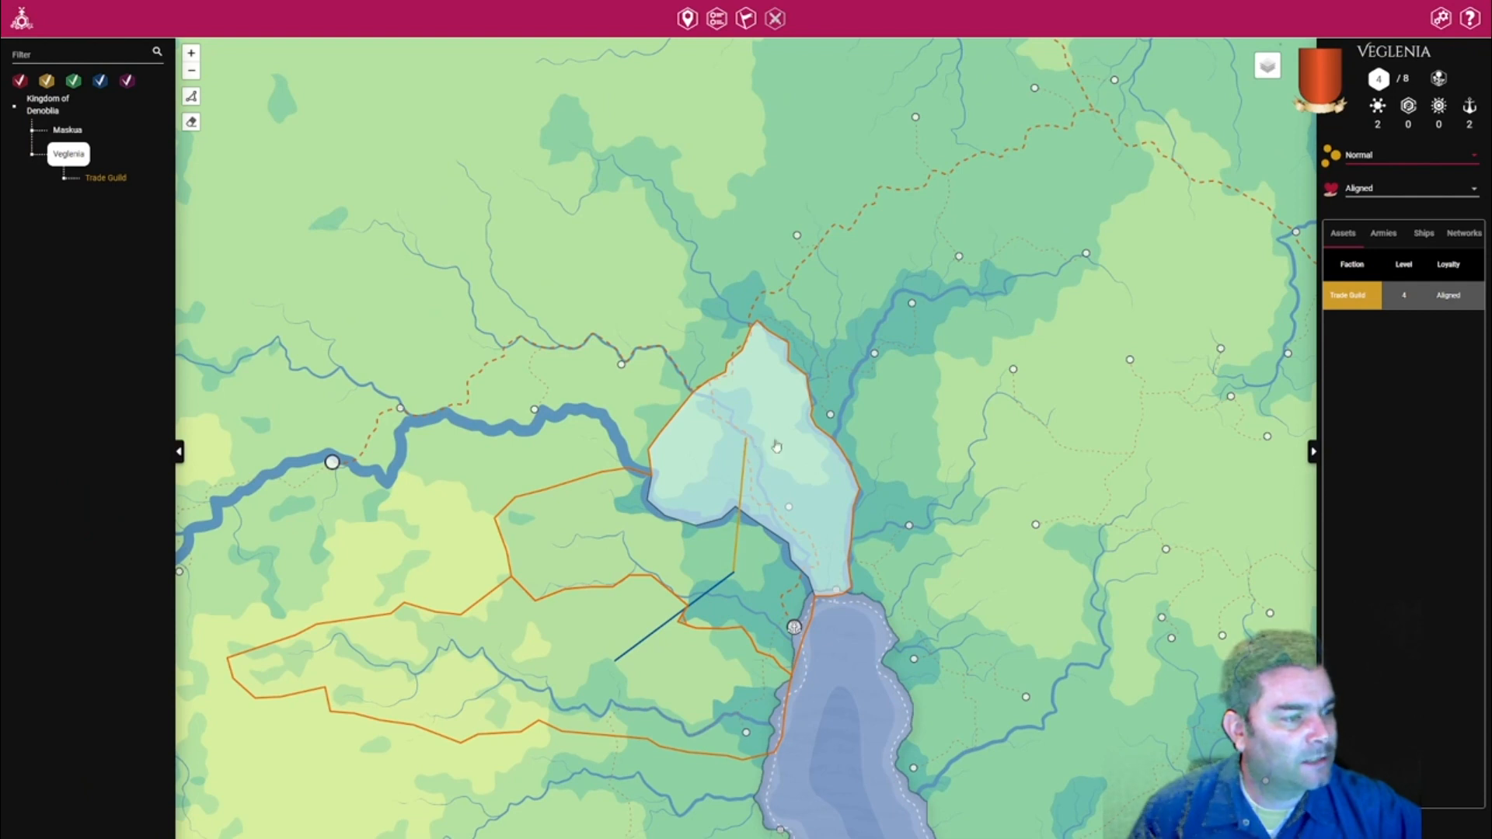
click(785, 597)
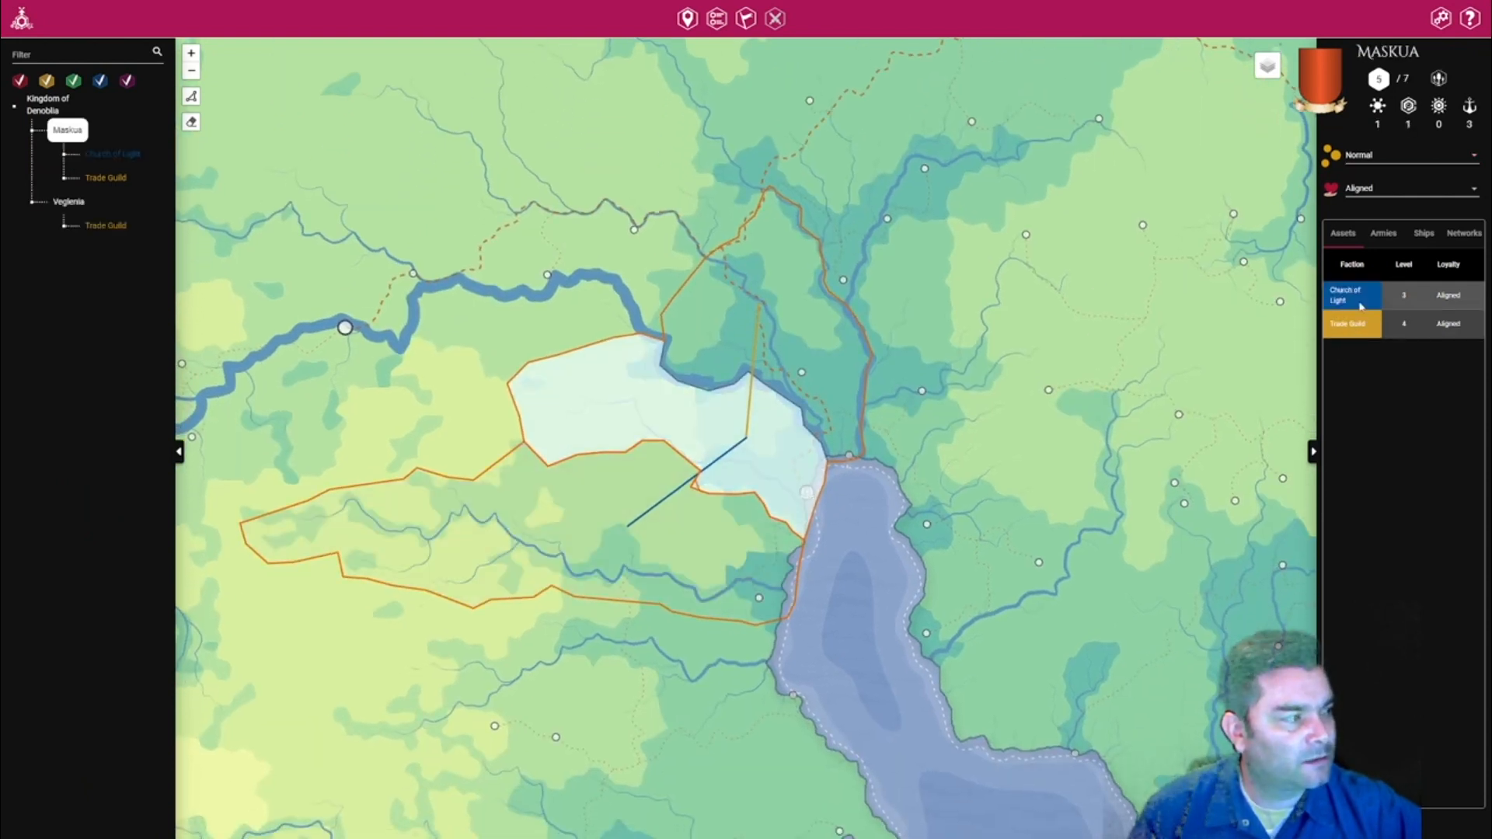
mouse_move(1276, 80)
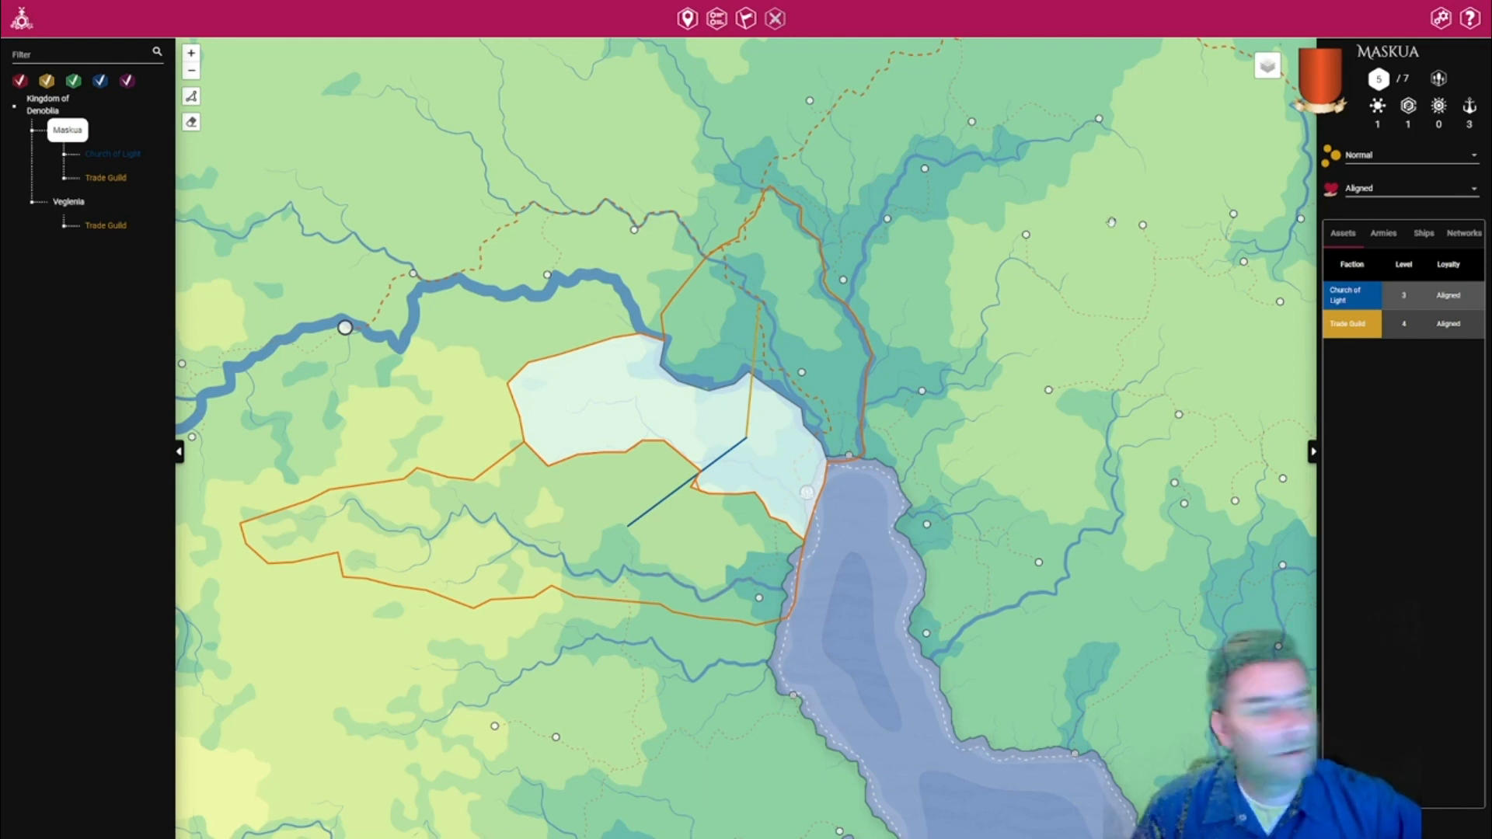
Add a Carrack ship for the Trade Guild in Veglenia to the campaign setup and save it.
click(1442, 19)
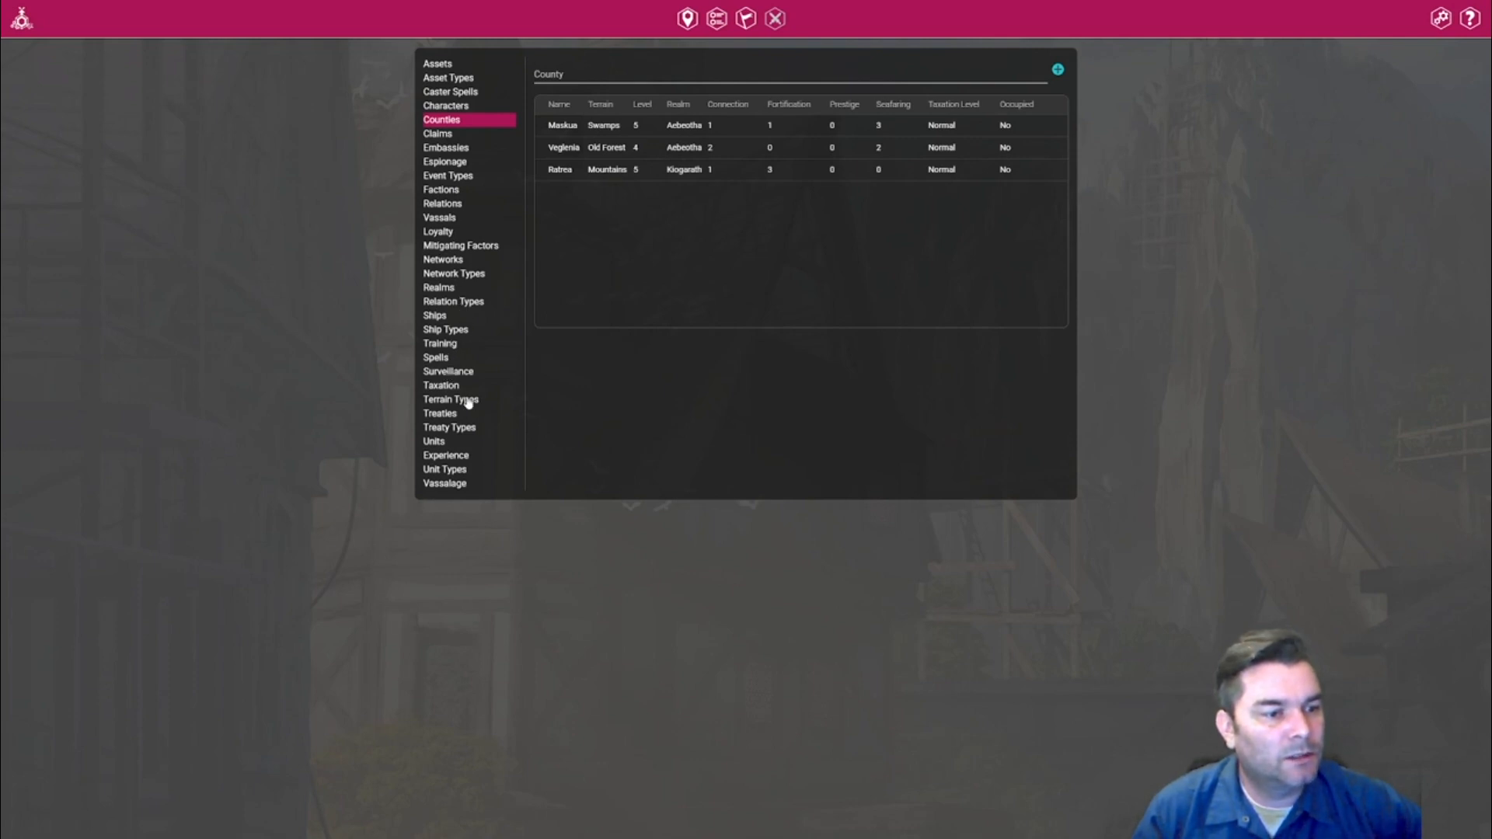
click(440, 318)
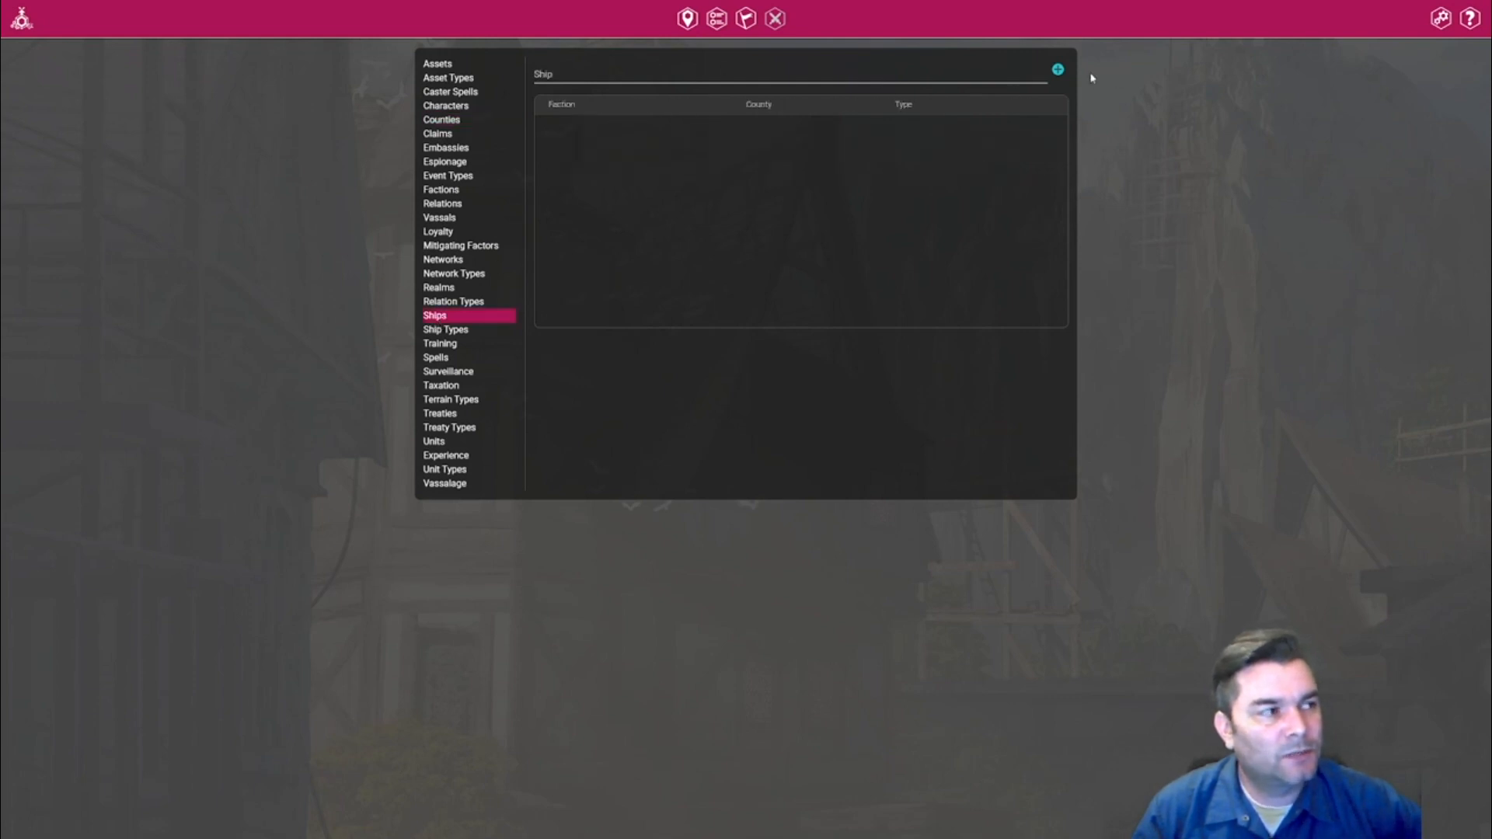
click(1059, 72)
click(595, 374)
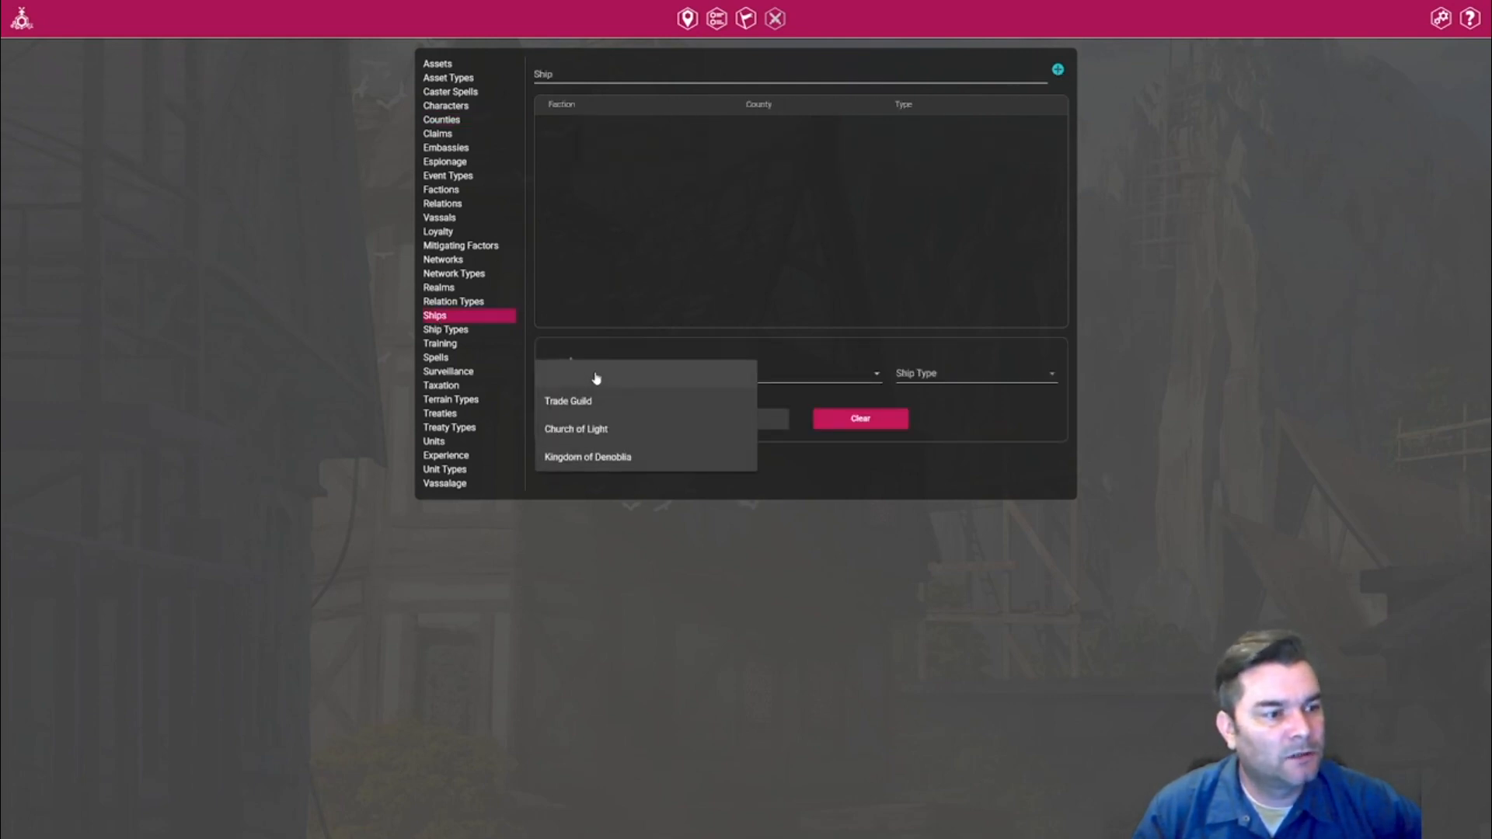
click(596, 405)
click(764, 374)
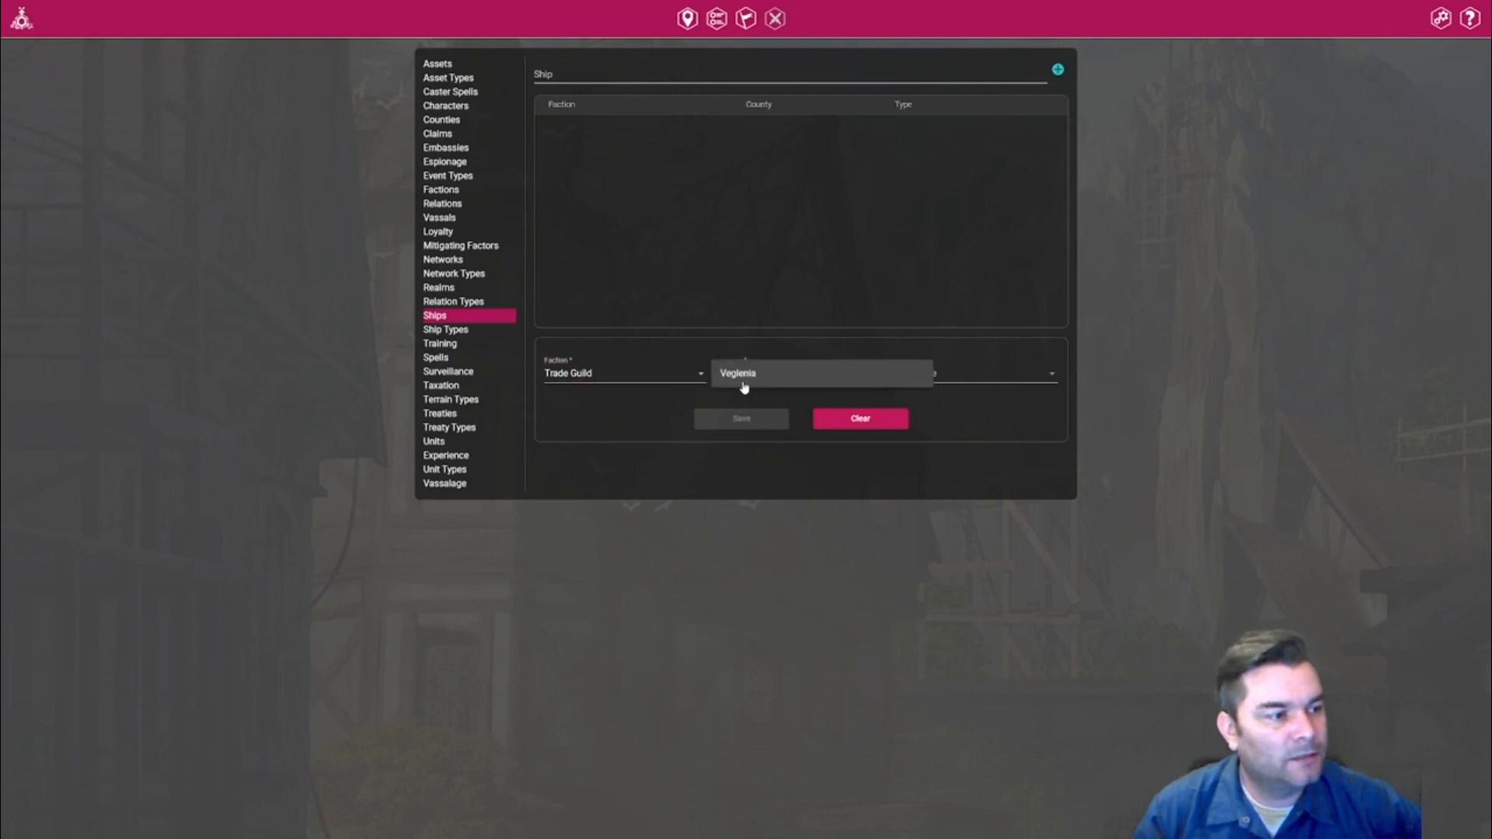
click(744, 386)
click(978, 385)
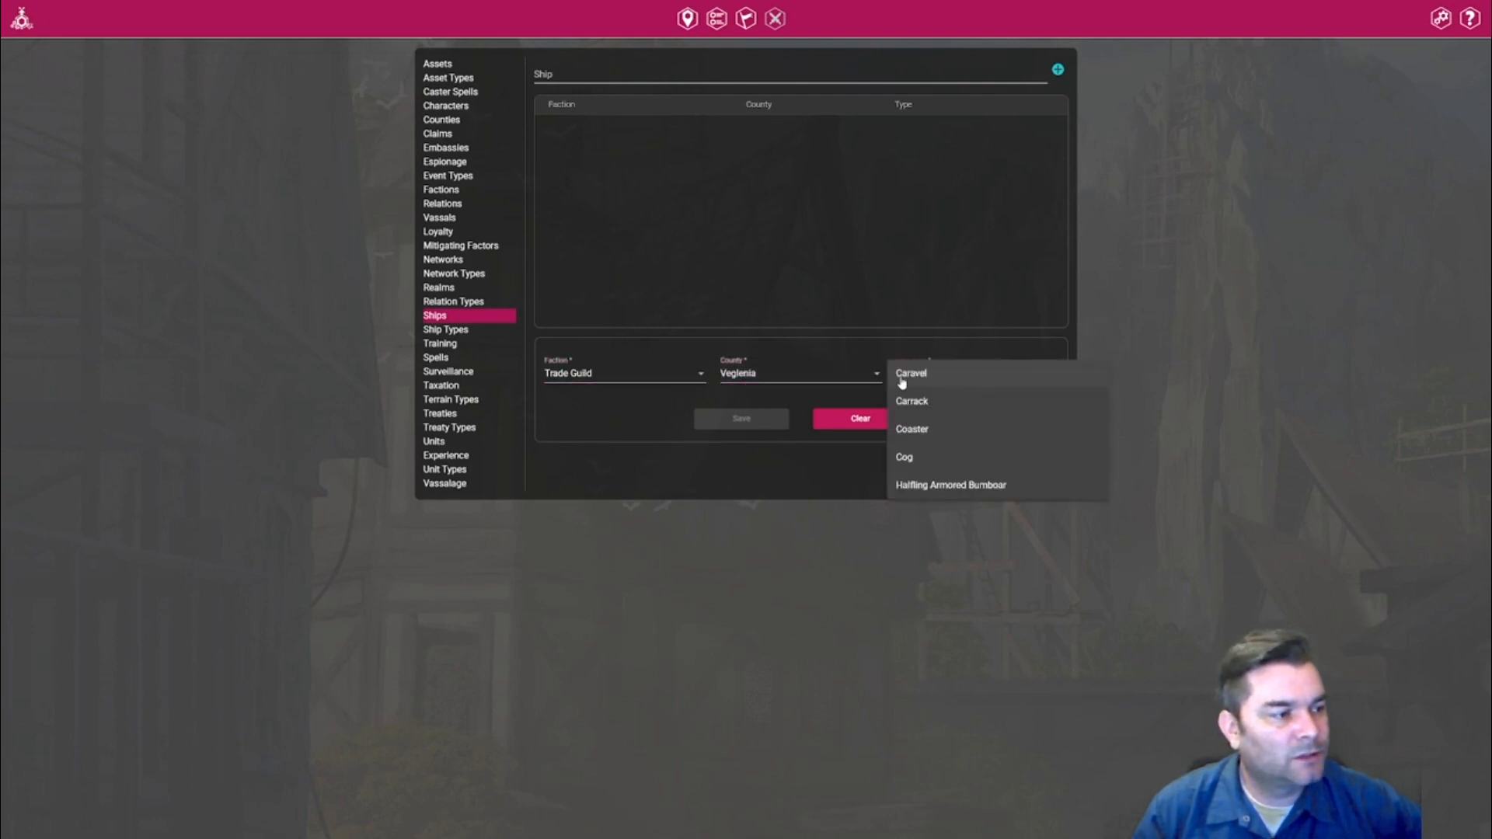
click(913, 401)
click(742, 418)
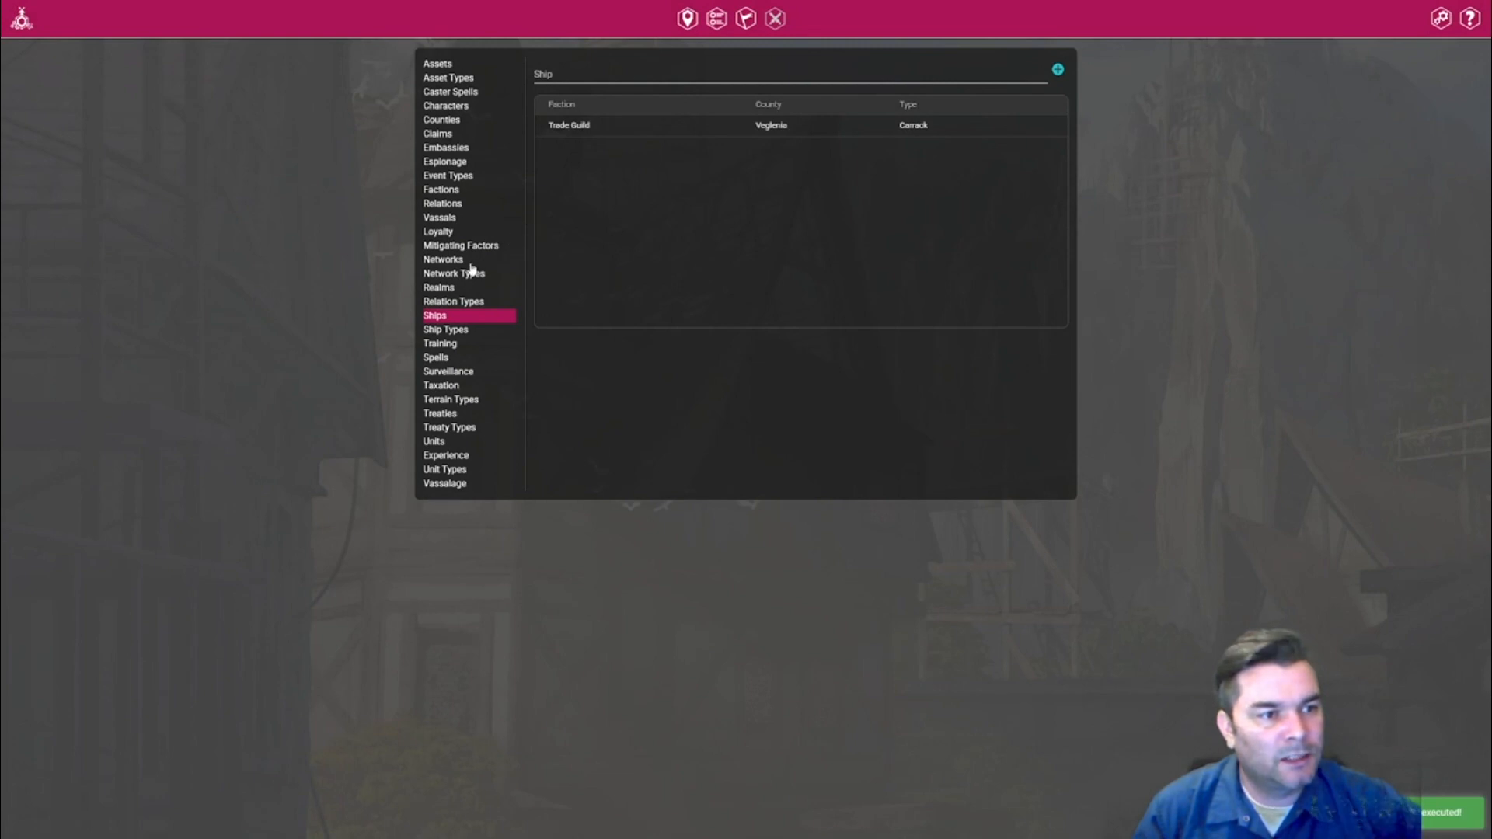
Start a new unit record for the Kingdom of Denoblia faction in the Aebeotha-Veglenia county.
click(443, 443)
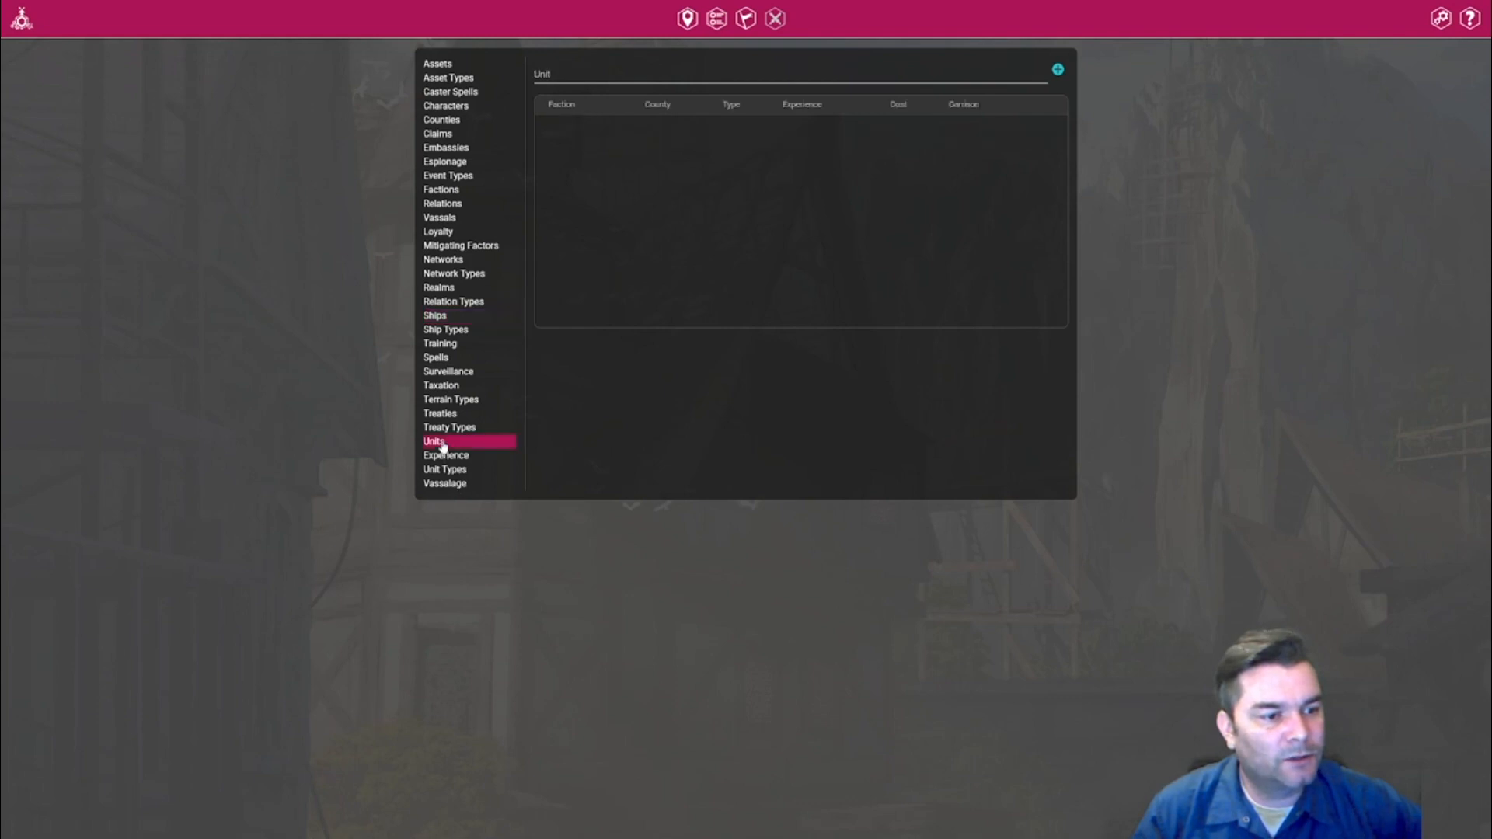
click(1058, 71)
click(609, 381)
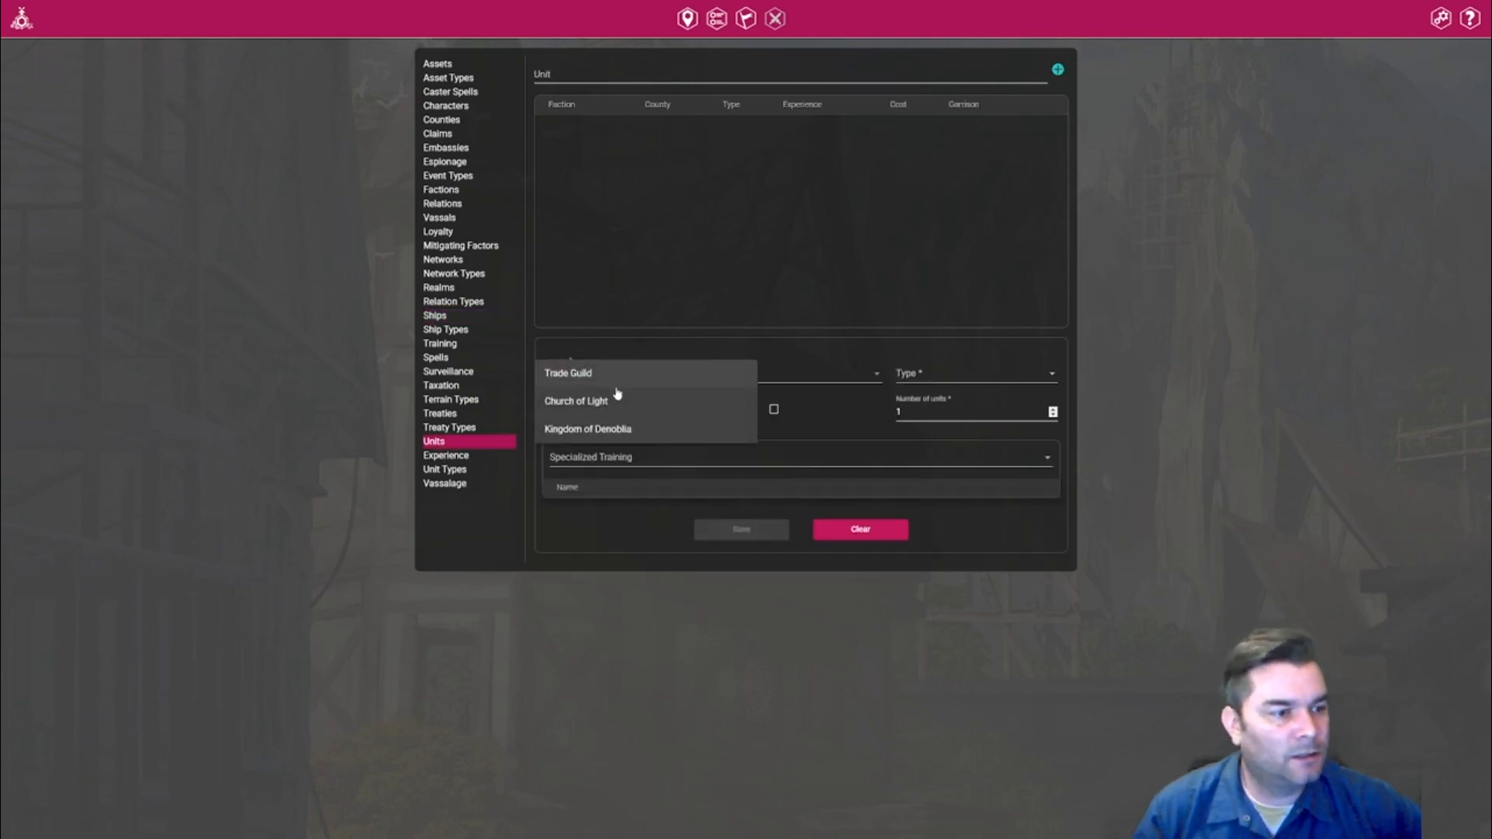
click(614, 401)
click(622, 381)
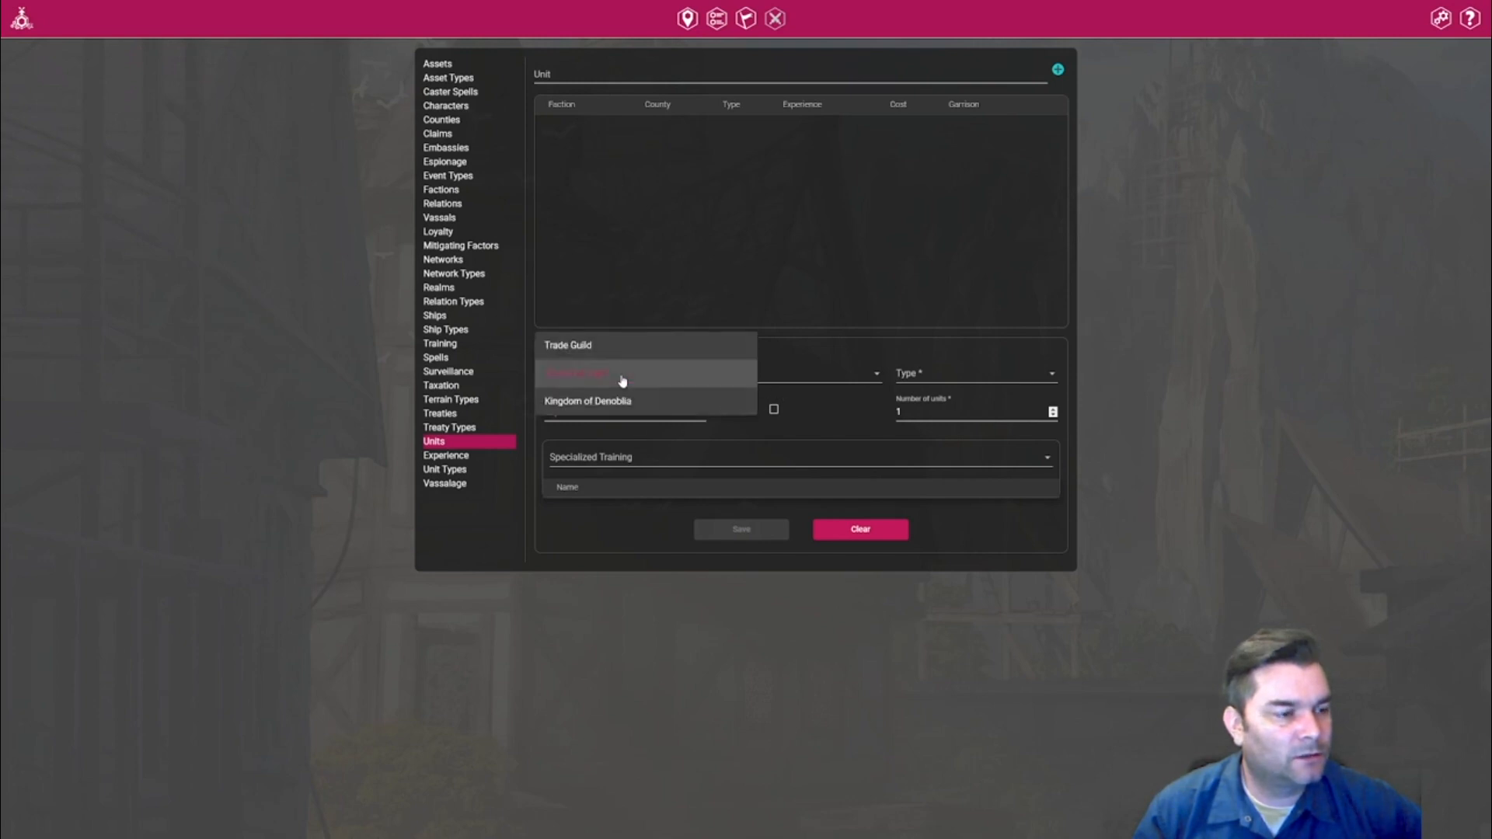
click(606, 404)
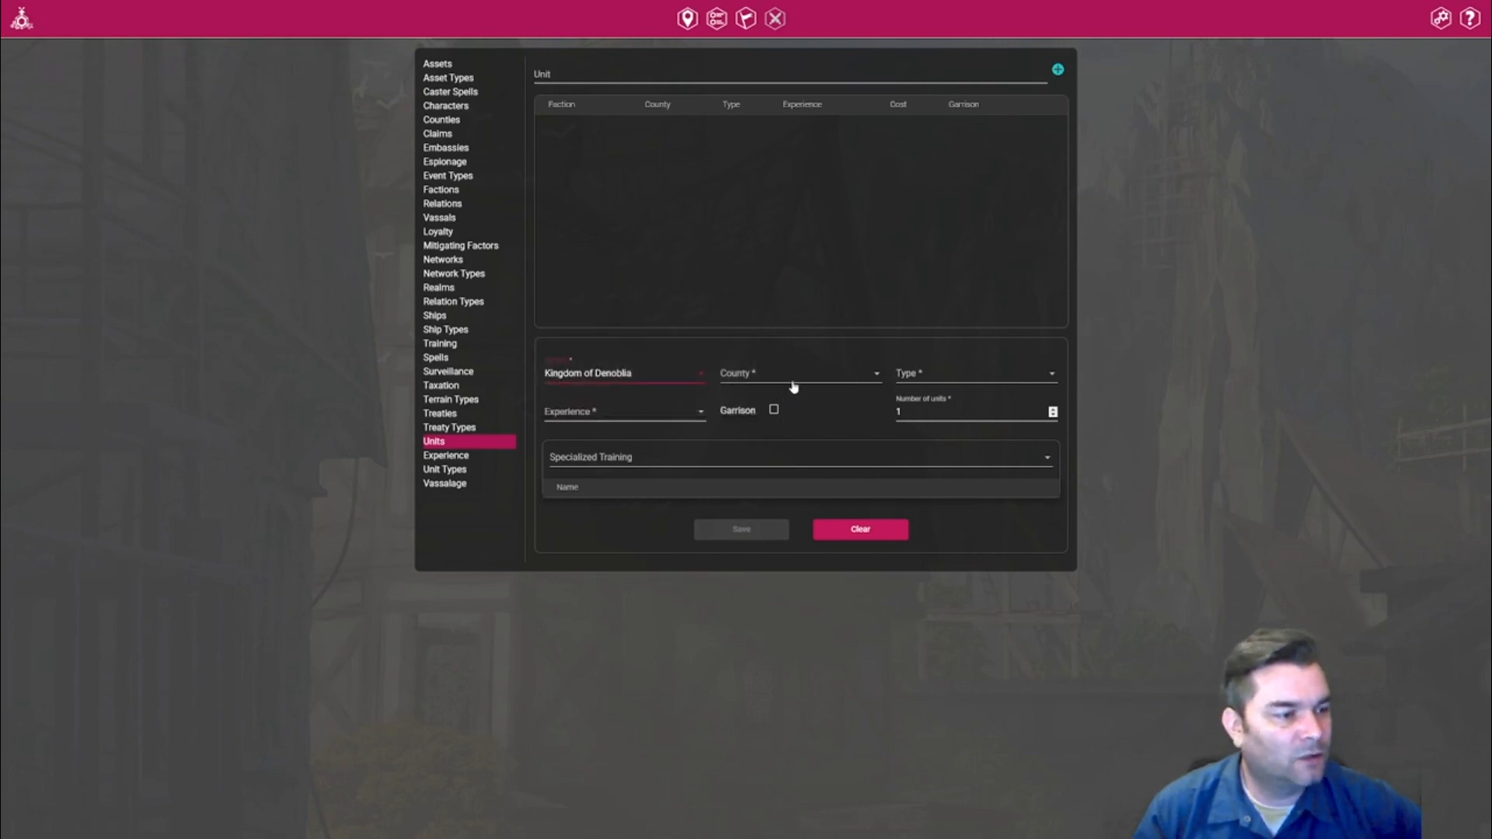
click(745, 378)
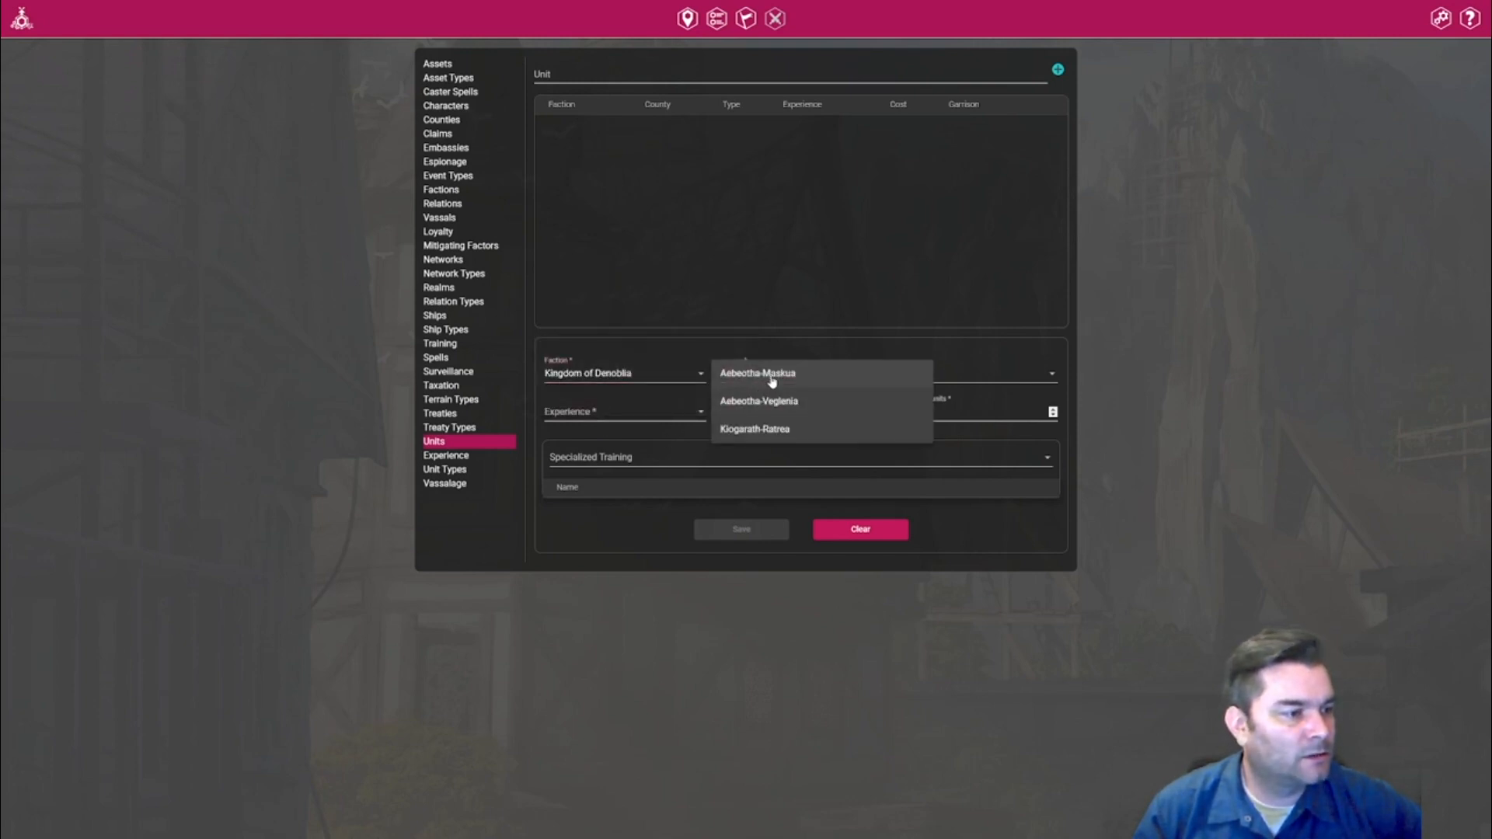
click(776, 401)
Define the unit record as 3 garrisoned Archers with Standard experience and no specialized training, and save it.
click(975, 376)
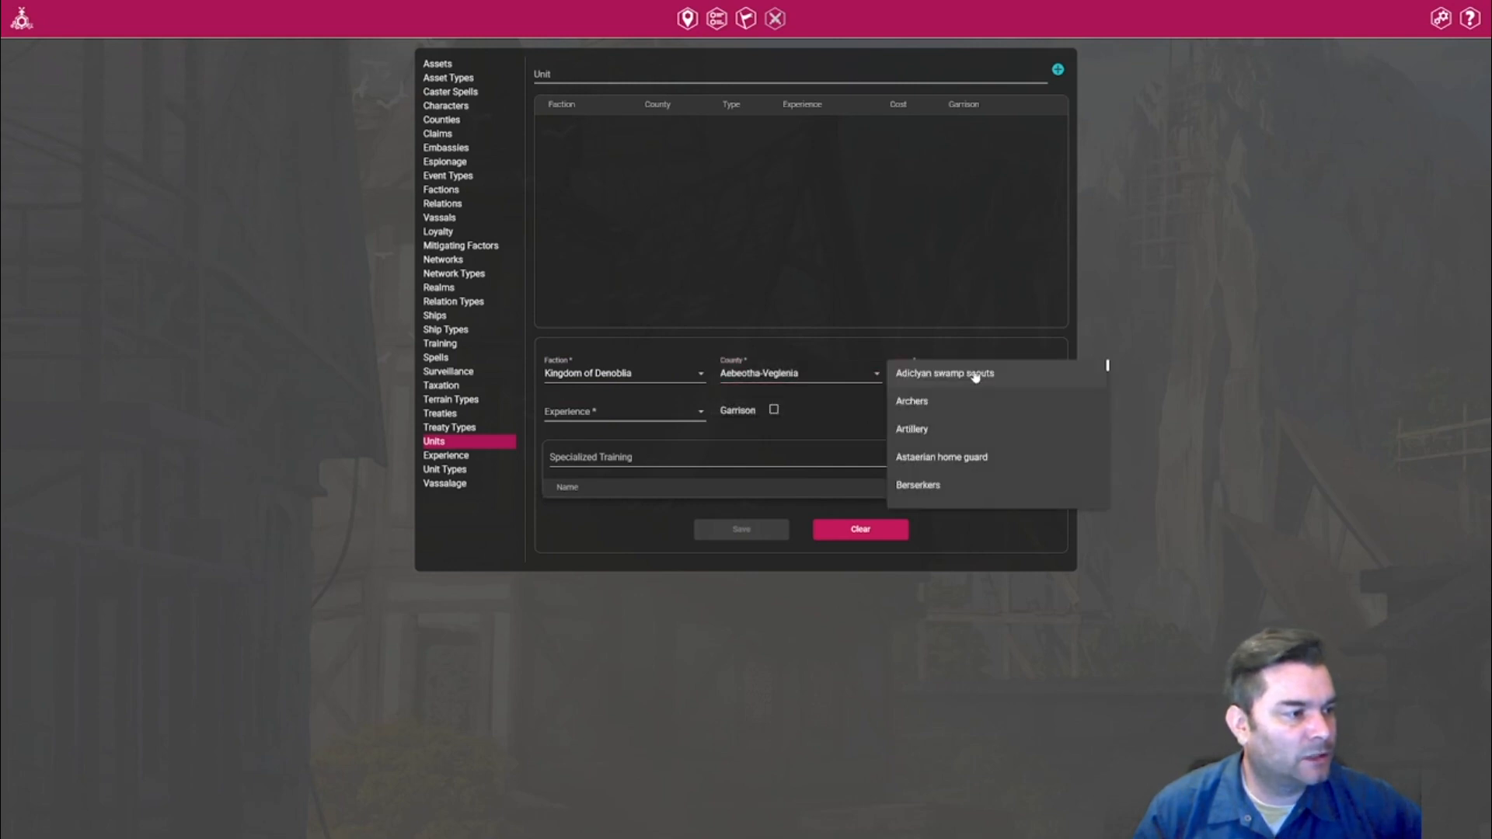
click(932, 406)
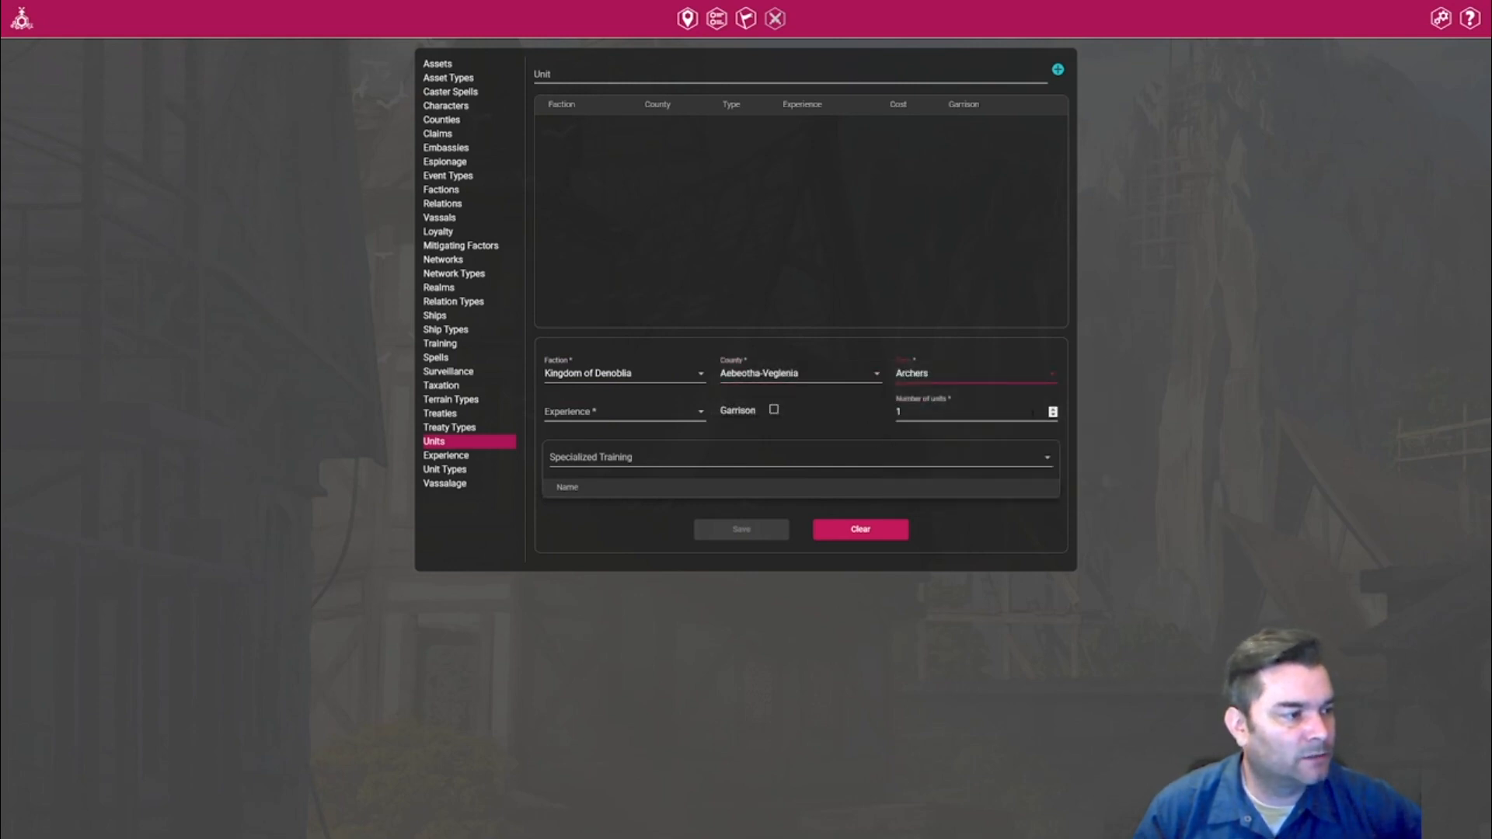
click(1053, 409)
click(1053, 410)
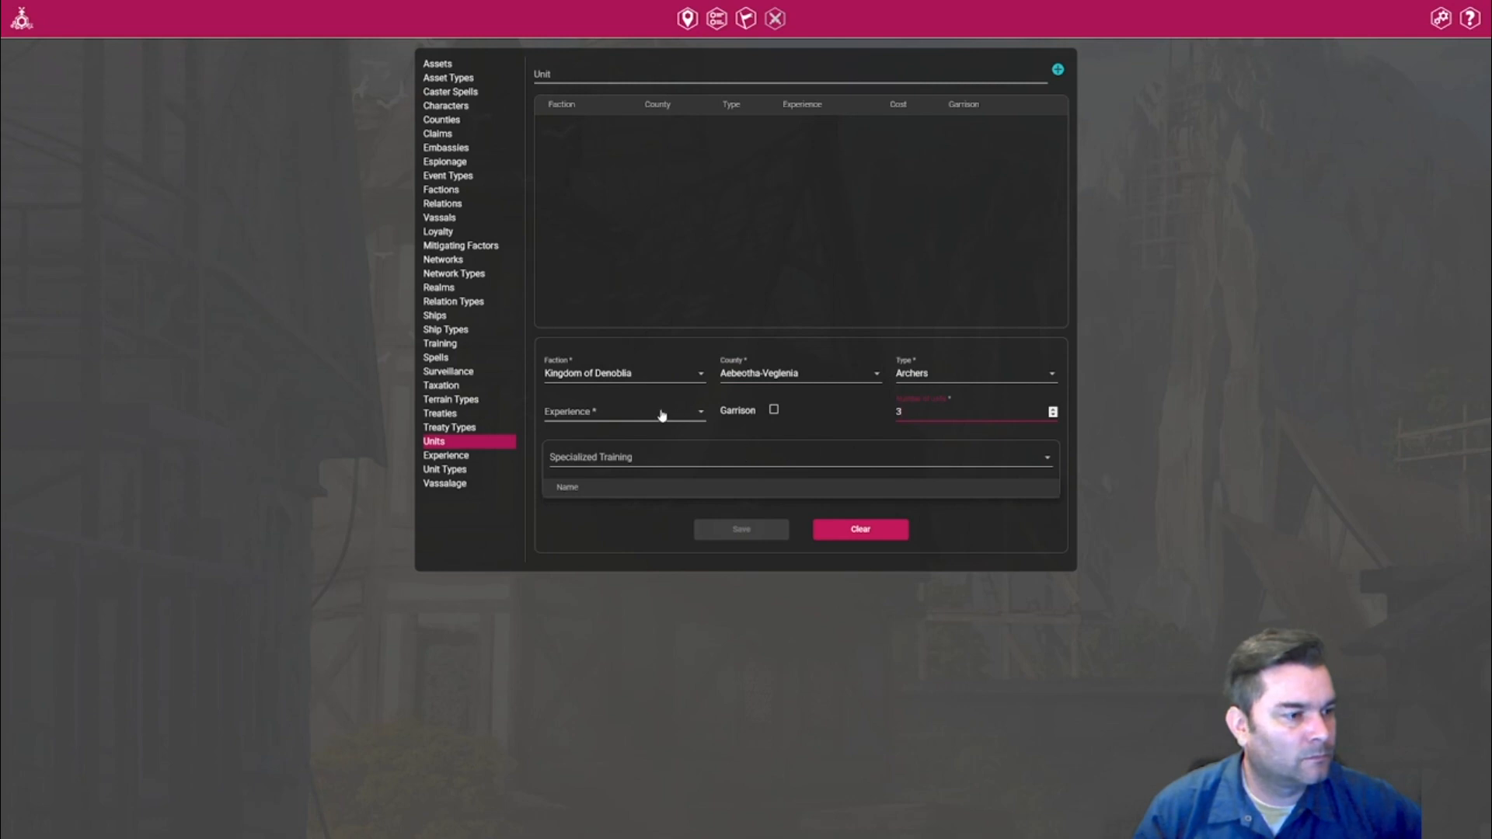
click(775, 412)
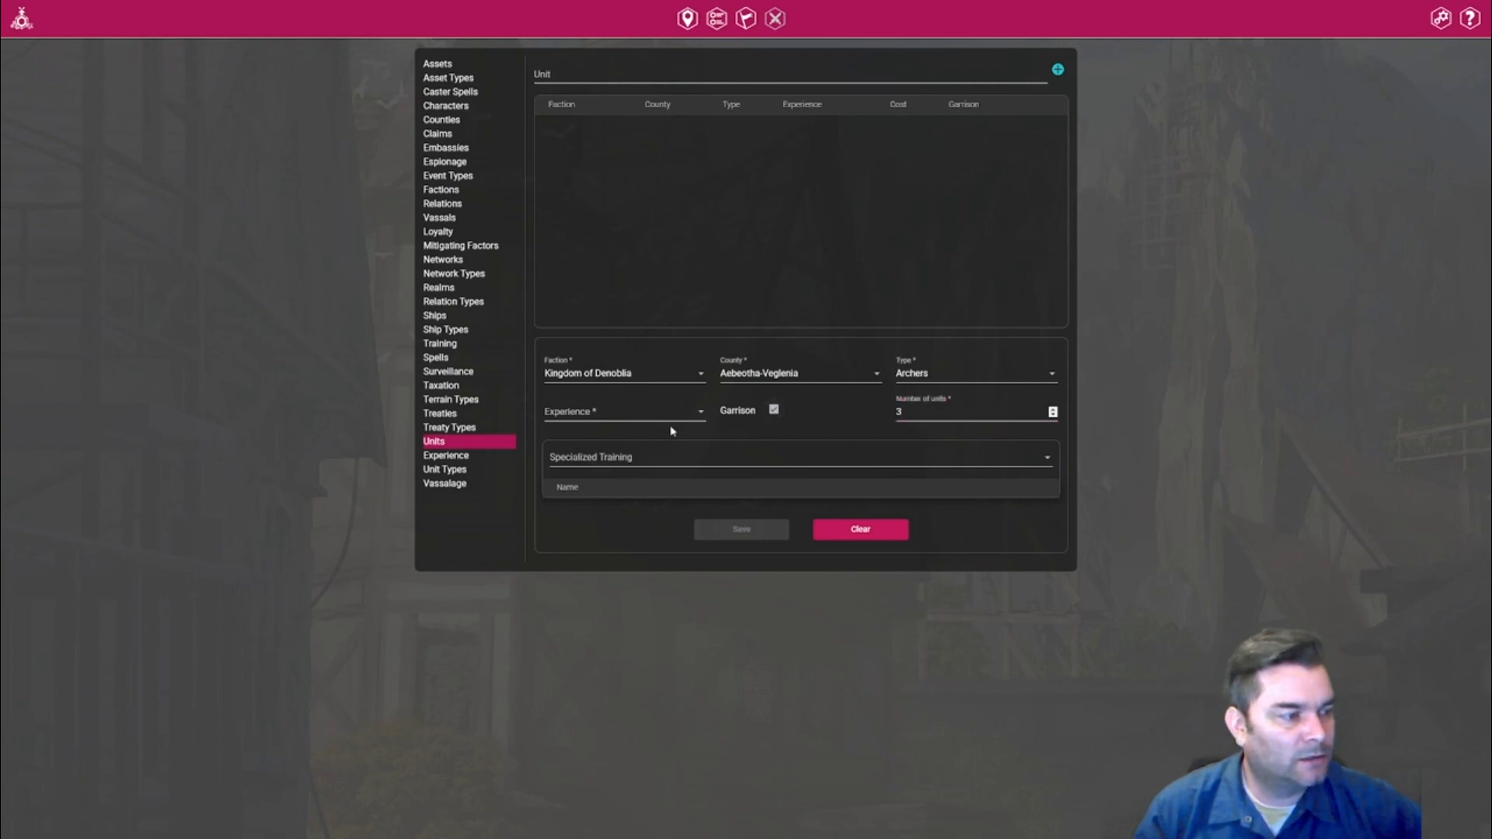
click(628, 412)
click(592, 442)
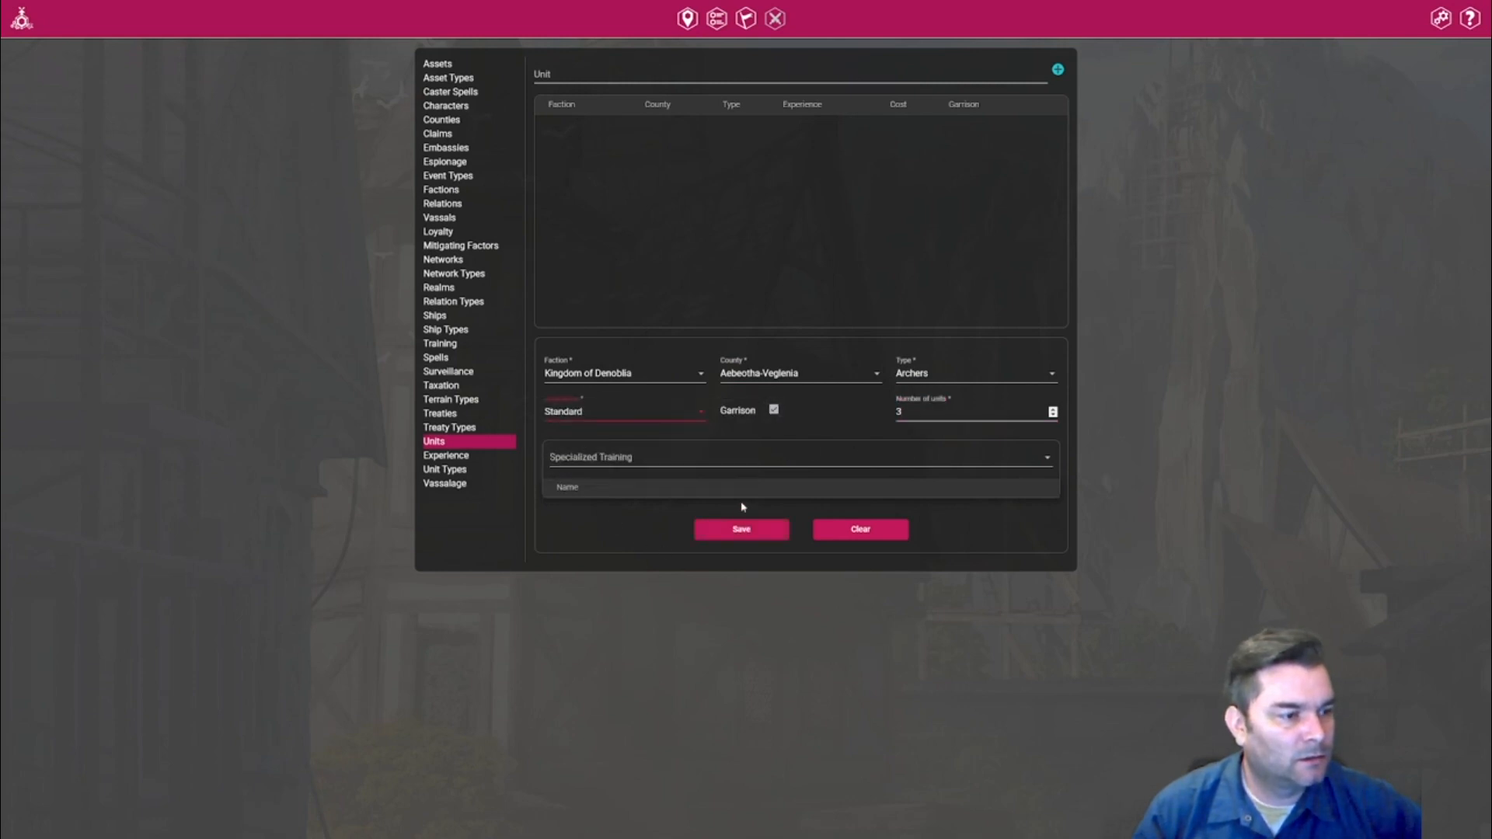
click(758, 465)
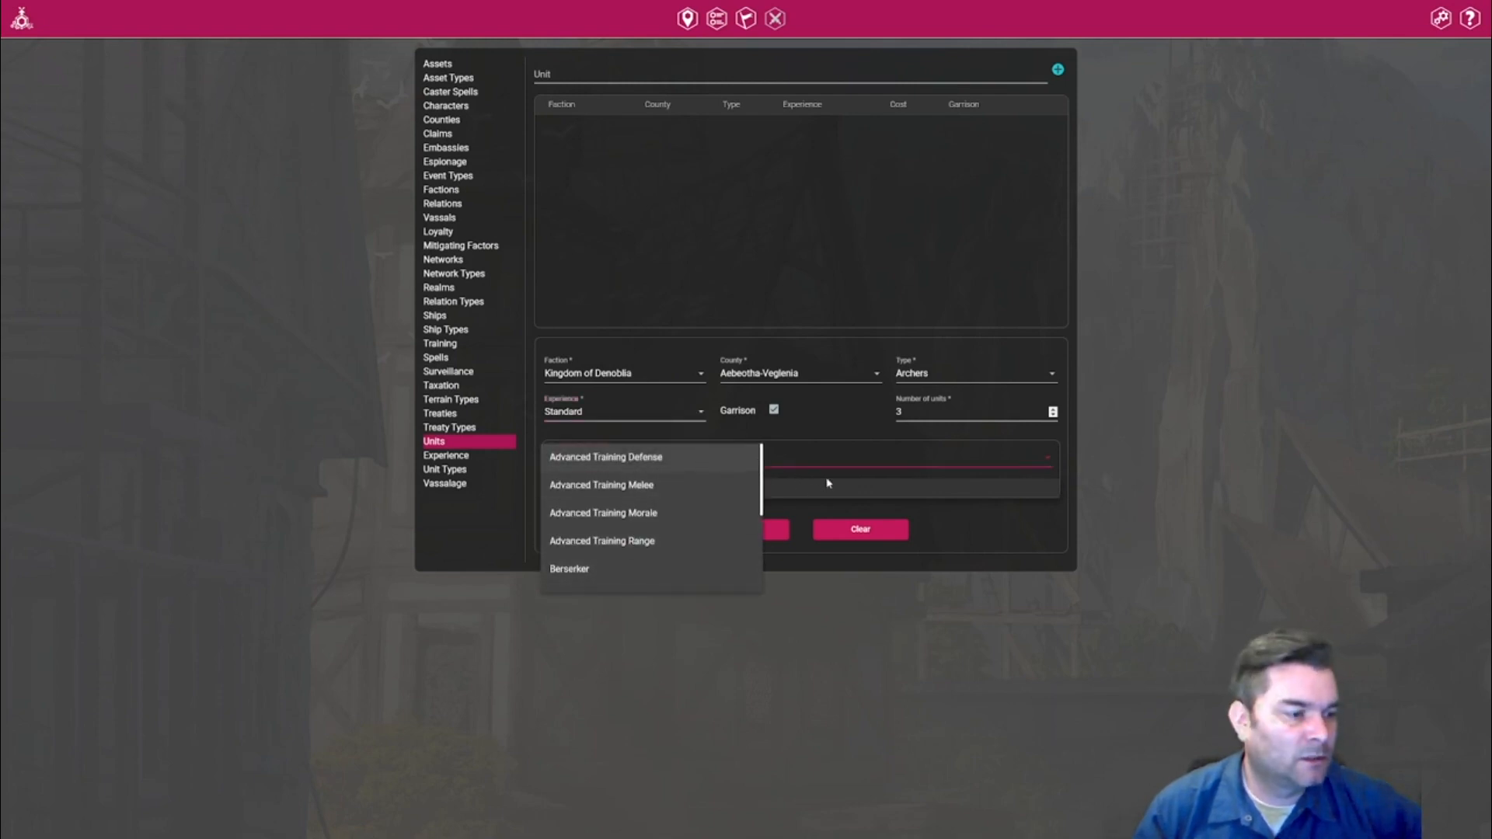
click(843, 438)
click(743, 535)
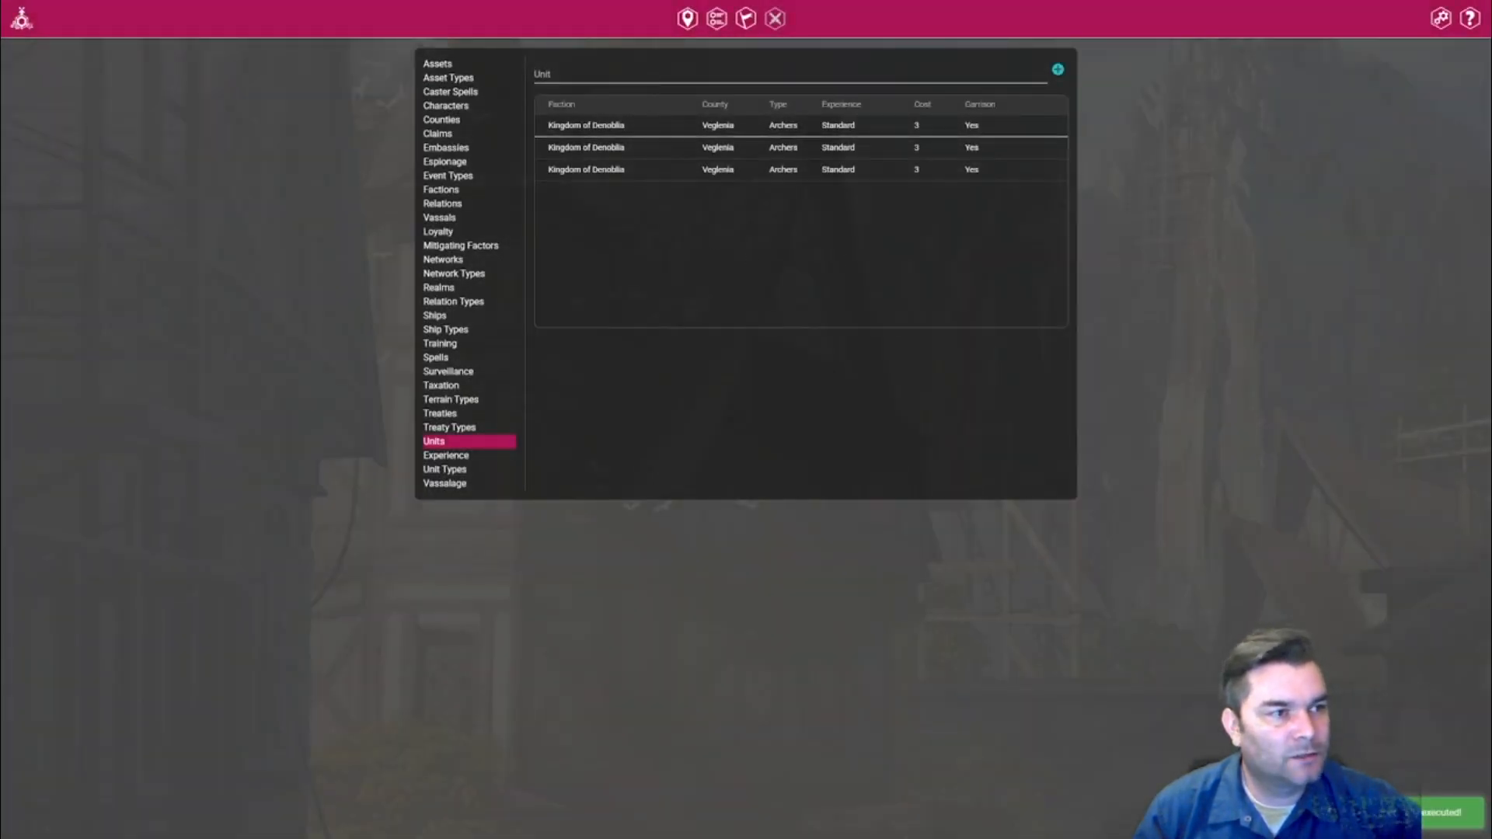
Return to the campaign map and check the armies of Maskua and Veglenia and the ships in Veglenia.
click(688, 18)
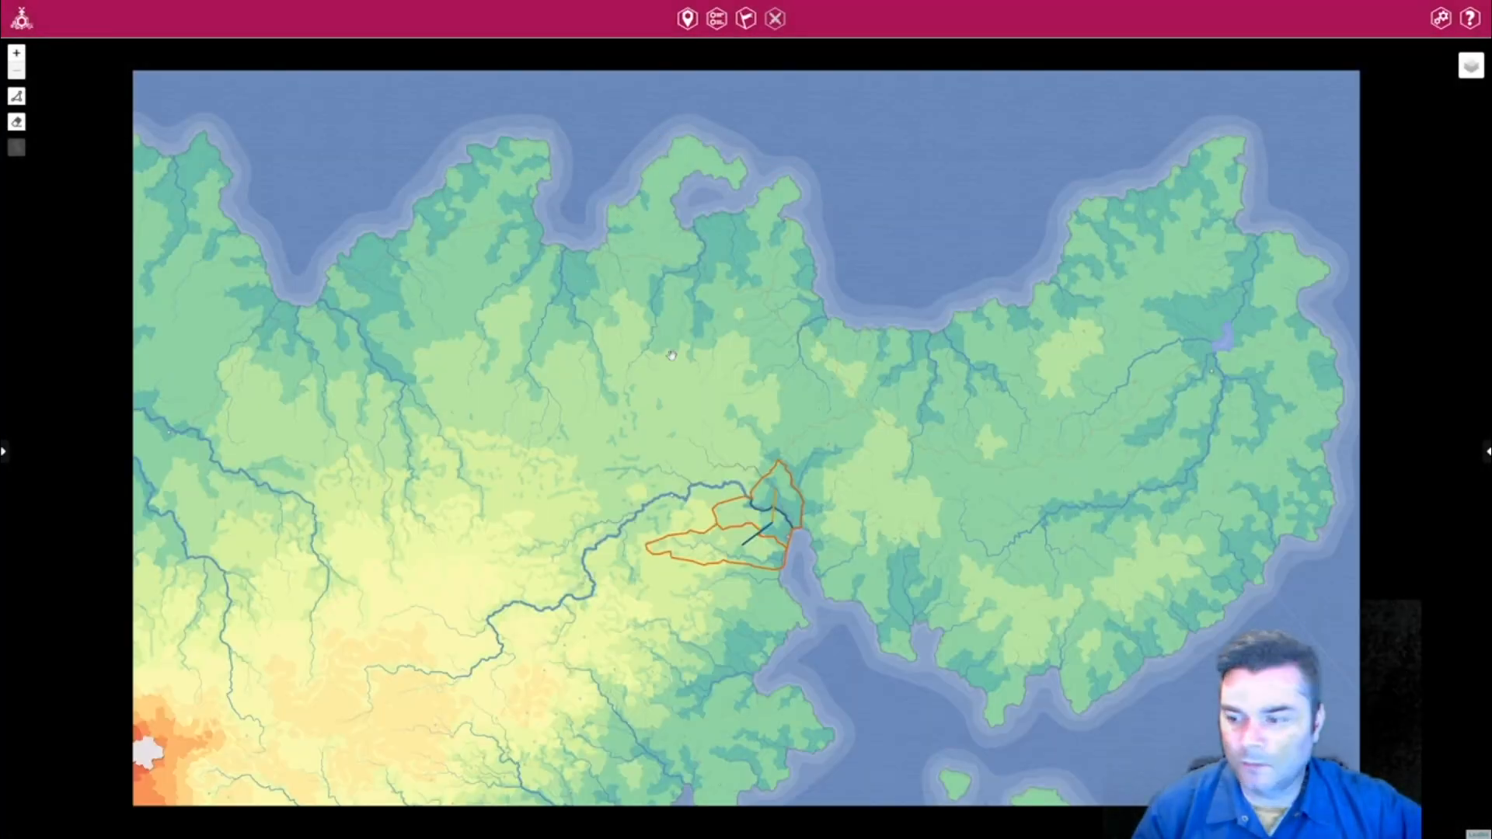
click(785, 531)
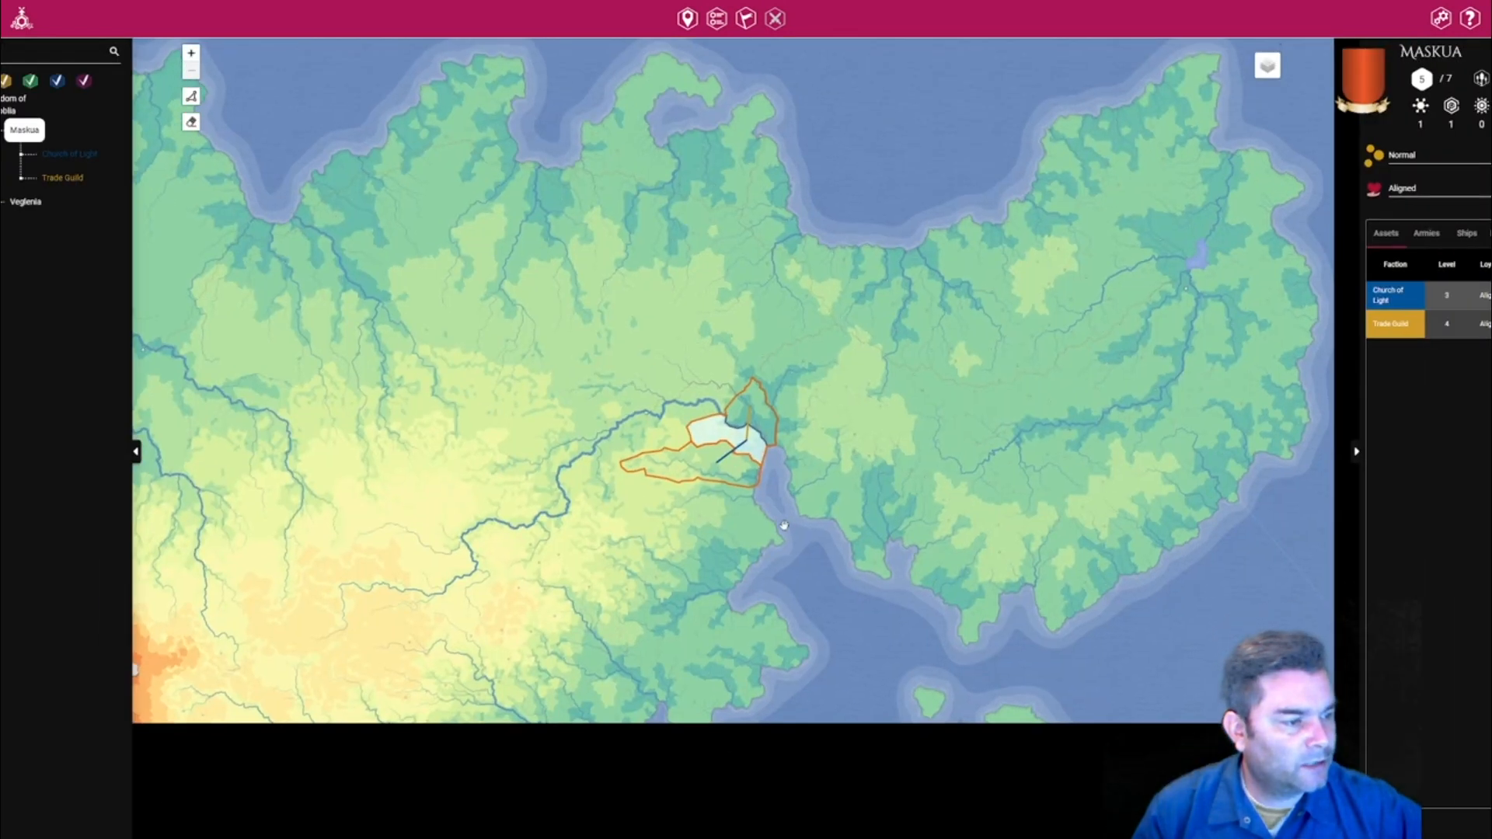
click(1384, 234)
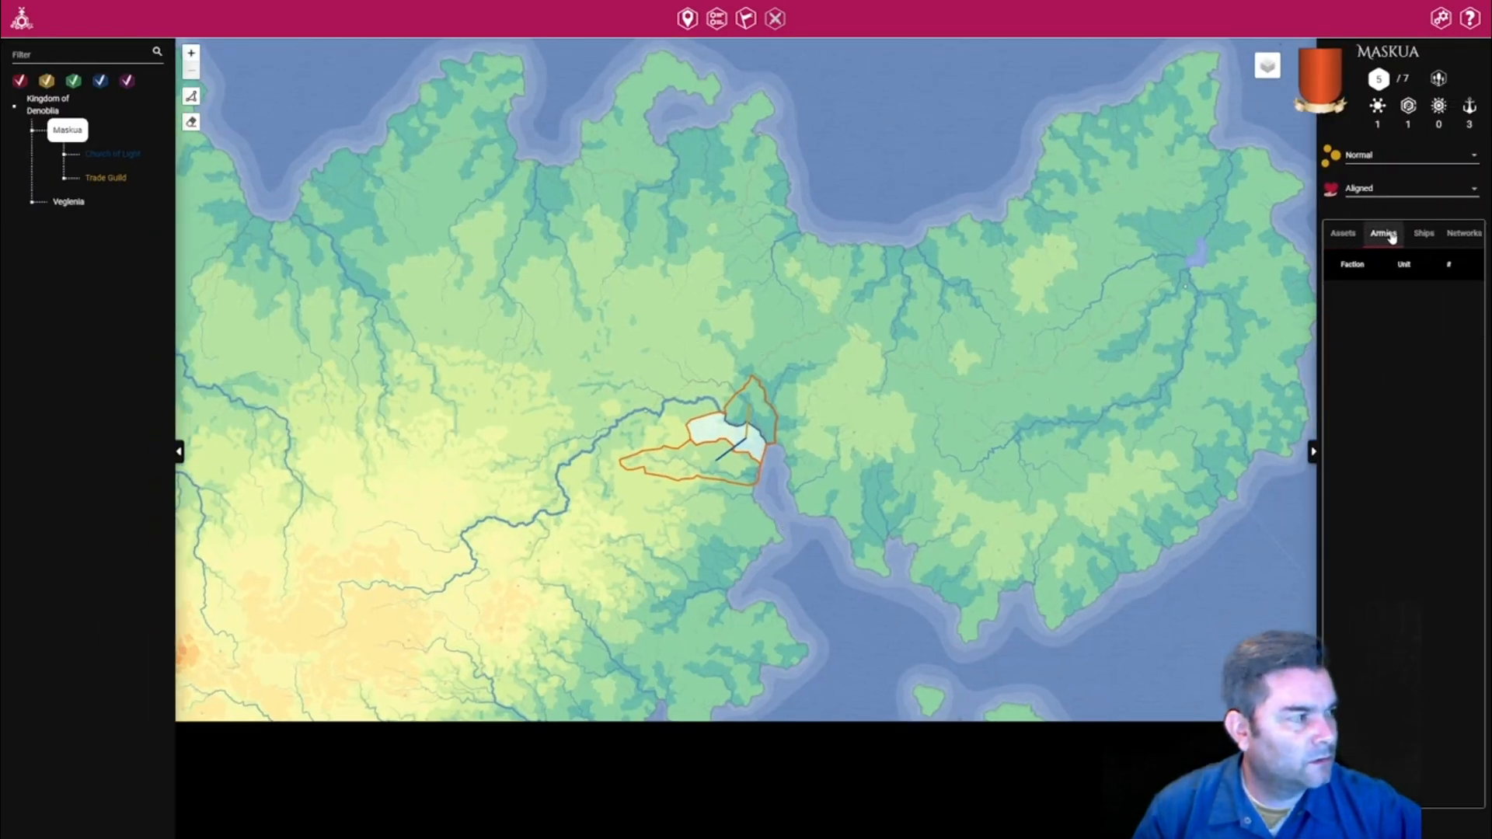
click(767, 437)
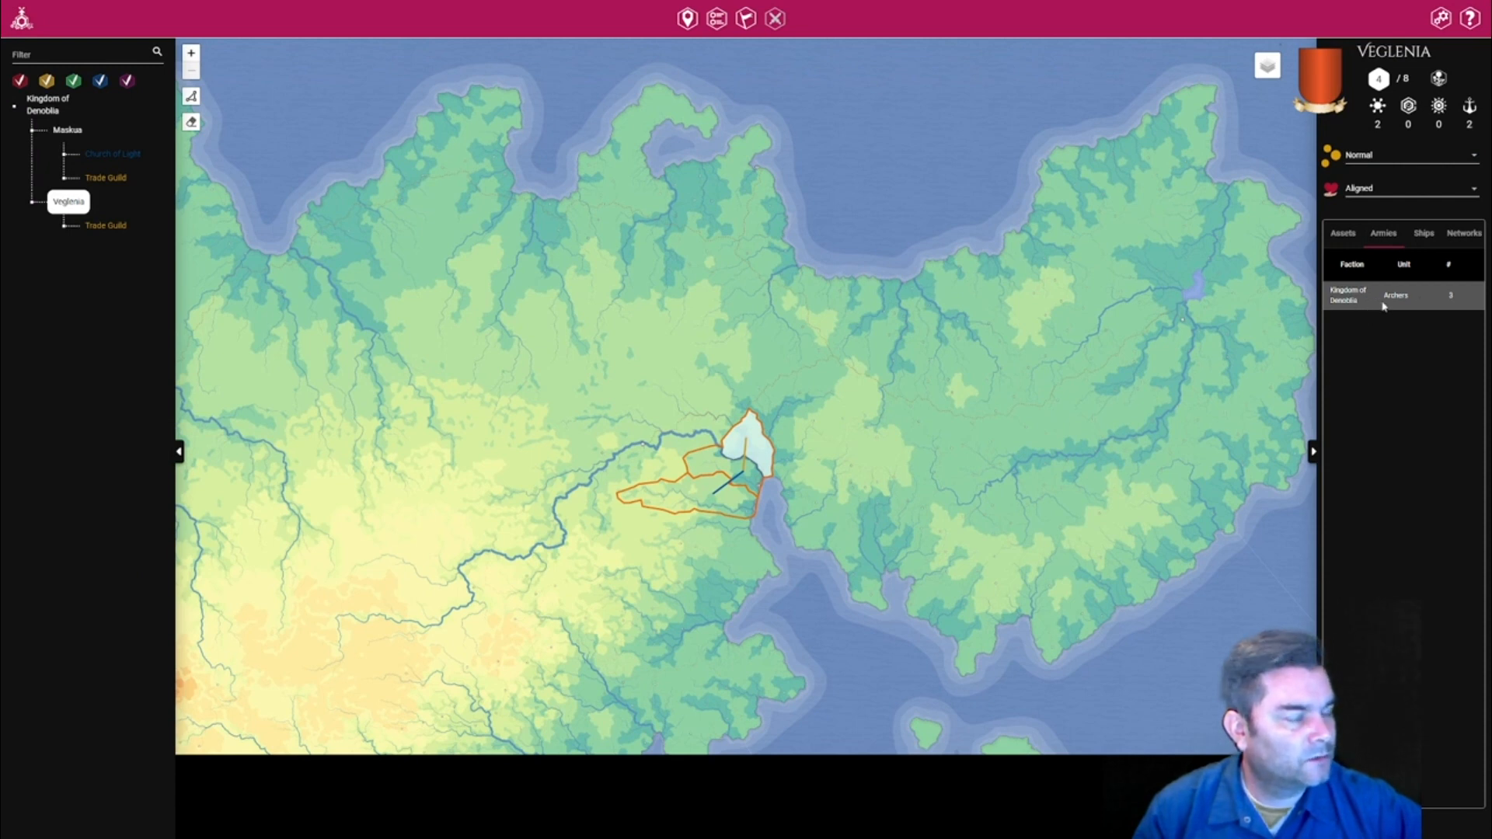
click(1427, 235)
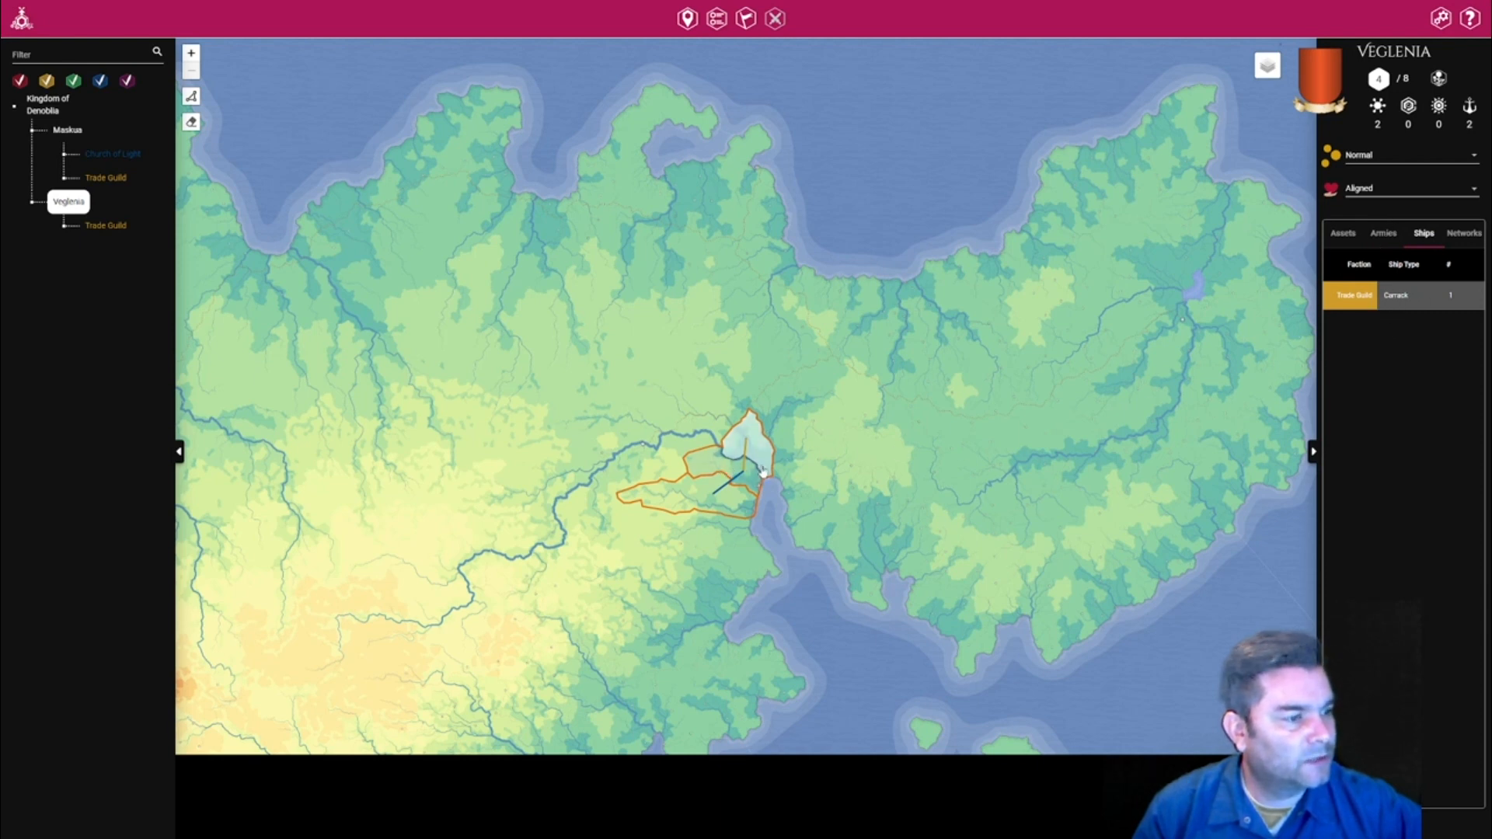
Review the faction assets listed for the counties Veglenia, Ratrea and Maskua.
click(1351, 236)
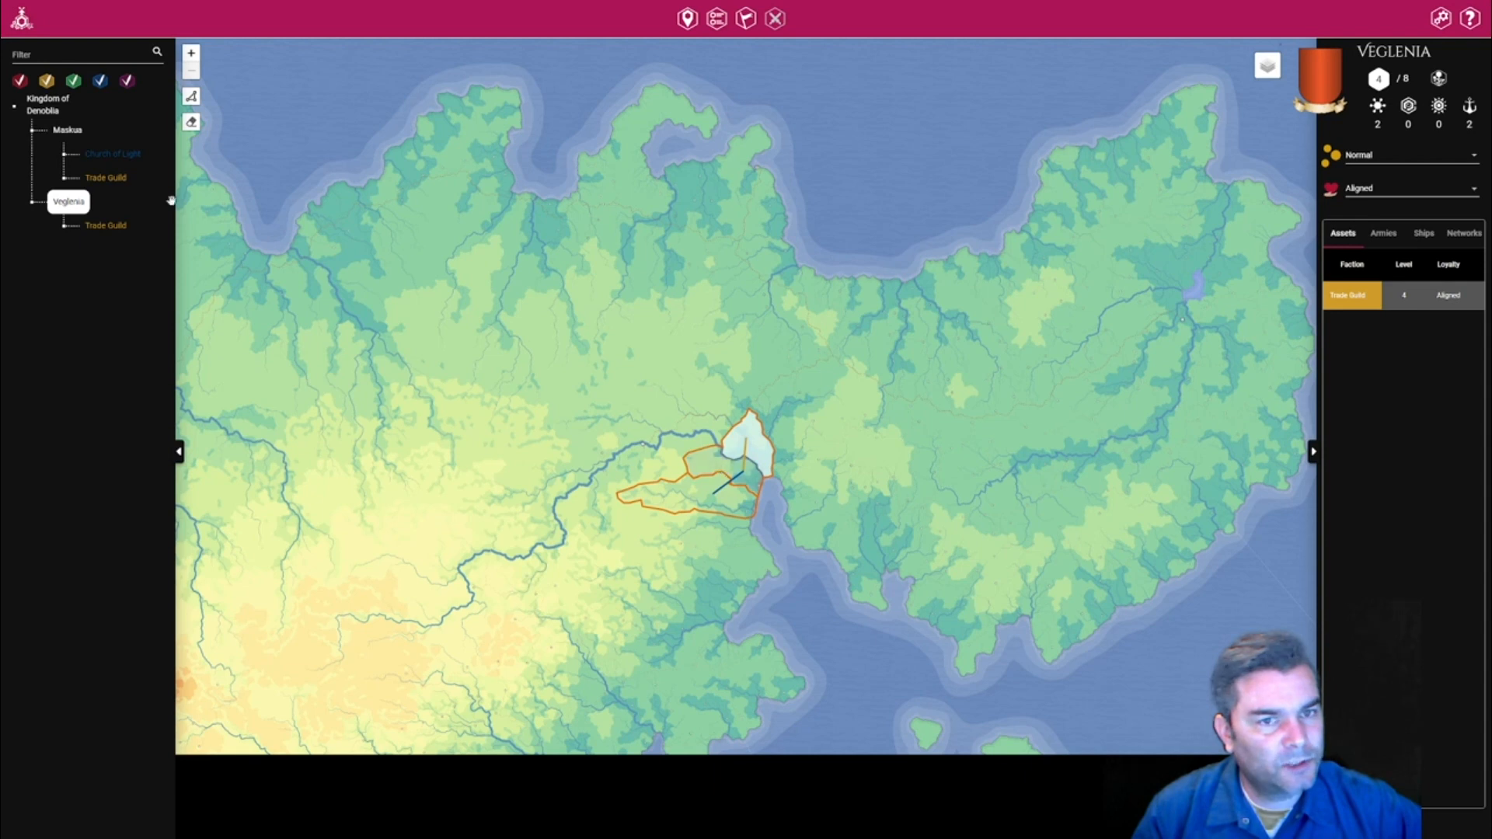
click(712, 475)
click(685, 473)
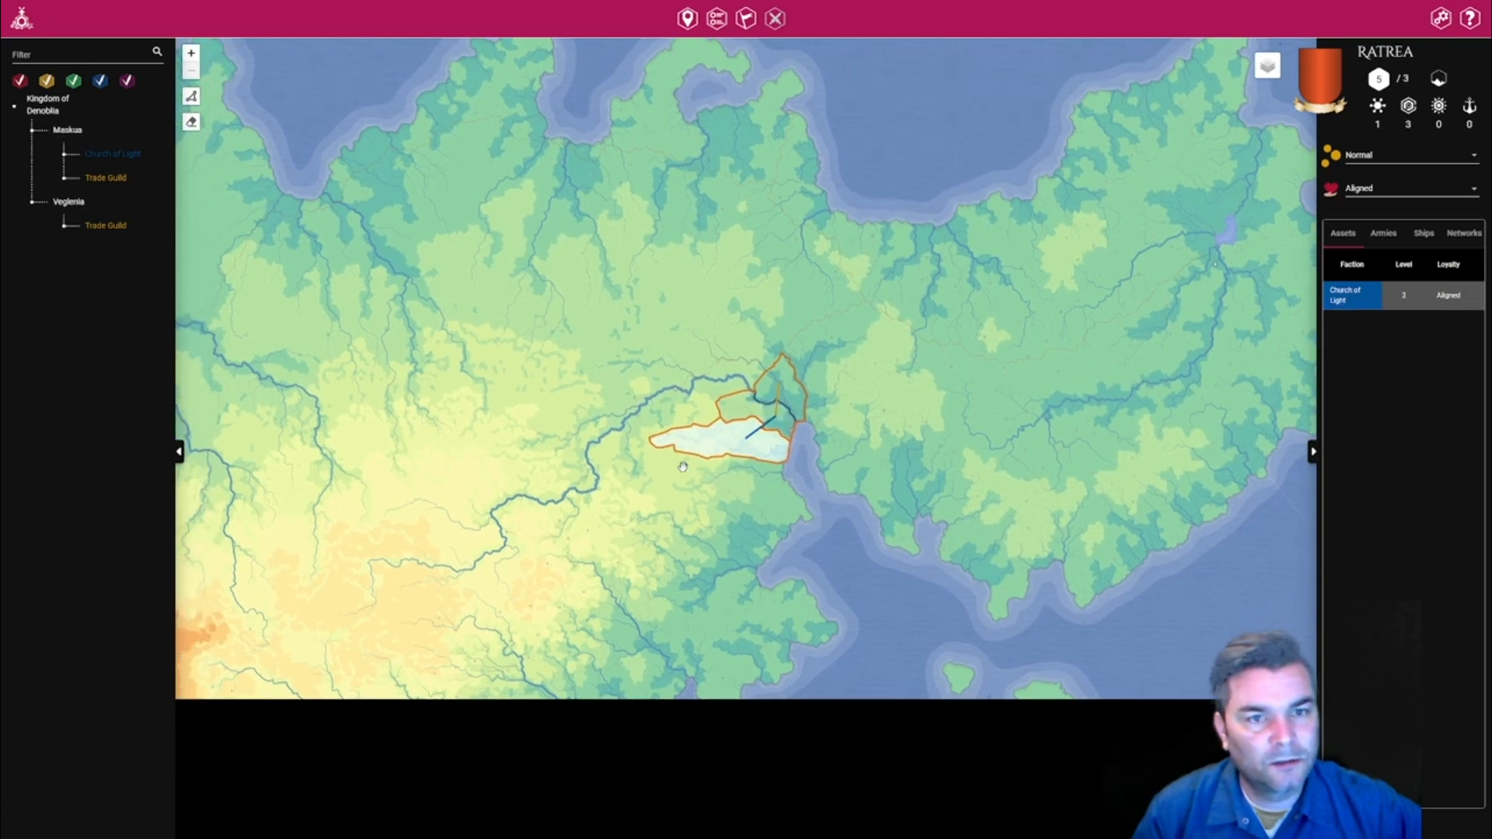
click(780, 421)
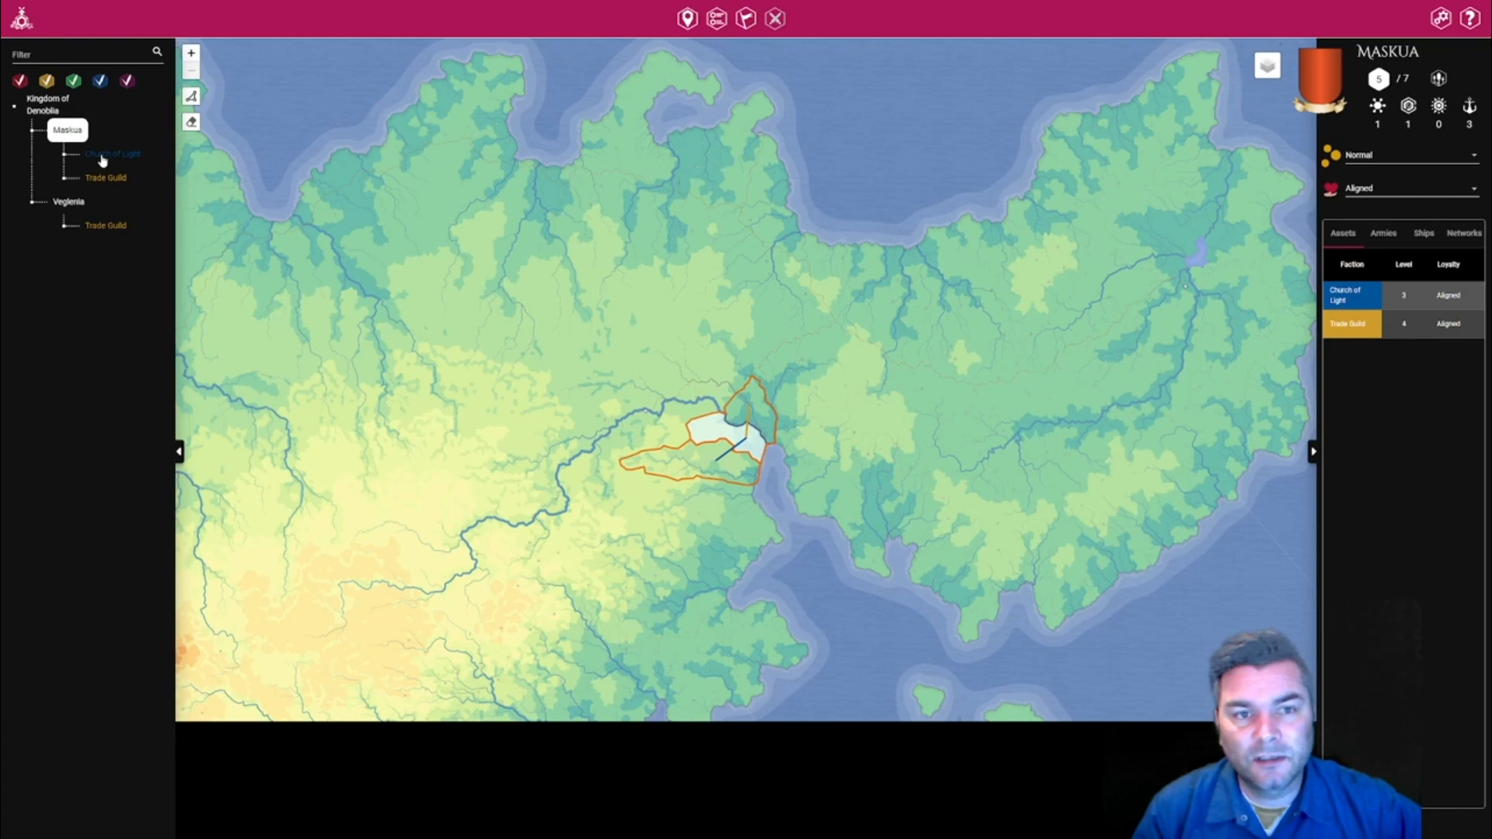
Open the Church of Light faction sheet from Maskua and review its assets, diplomacy and loyalty.
click(102, 157)
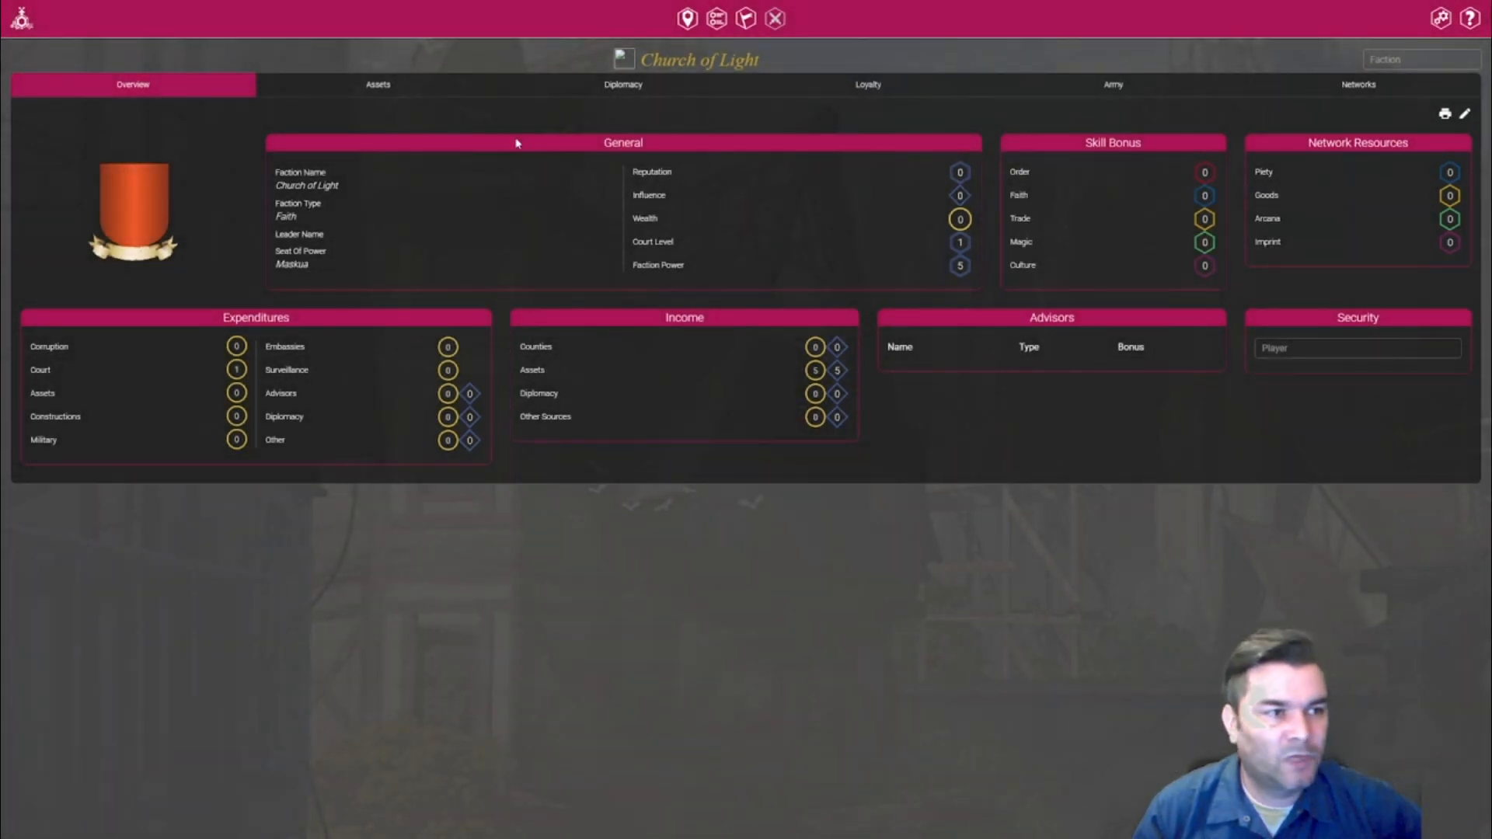
double_click(377, 84)
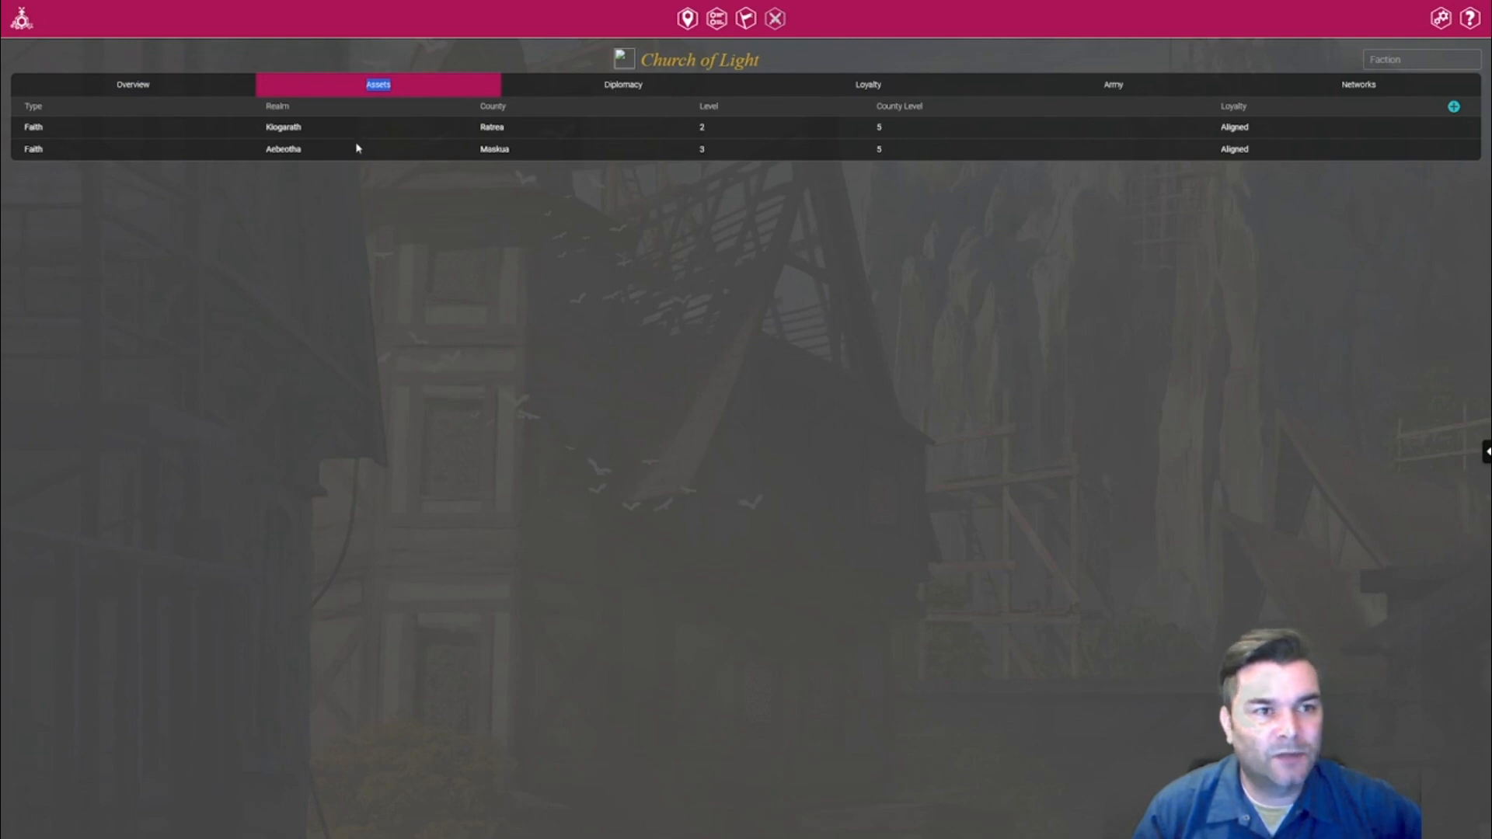
click(622, 87)
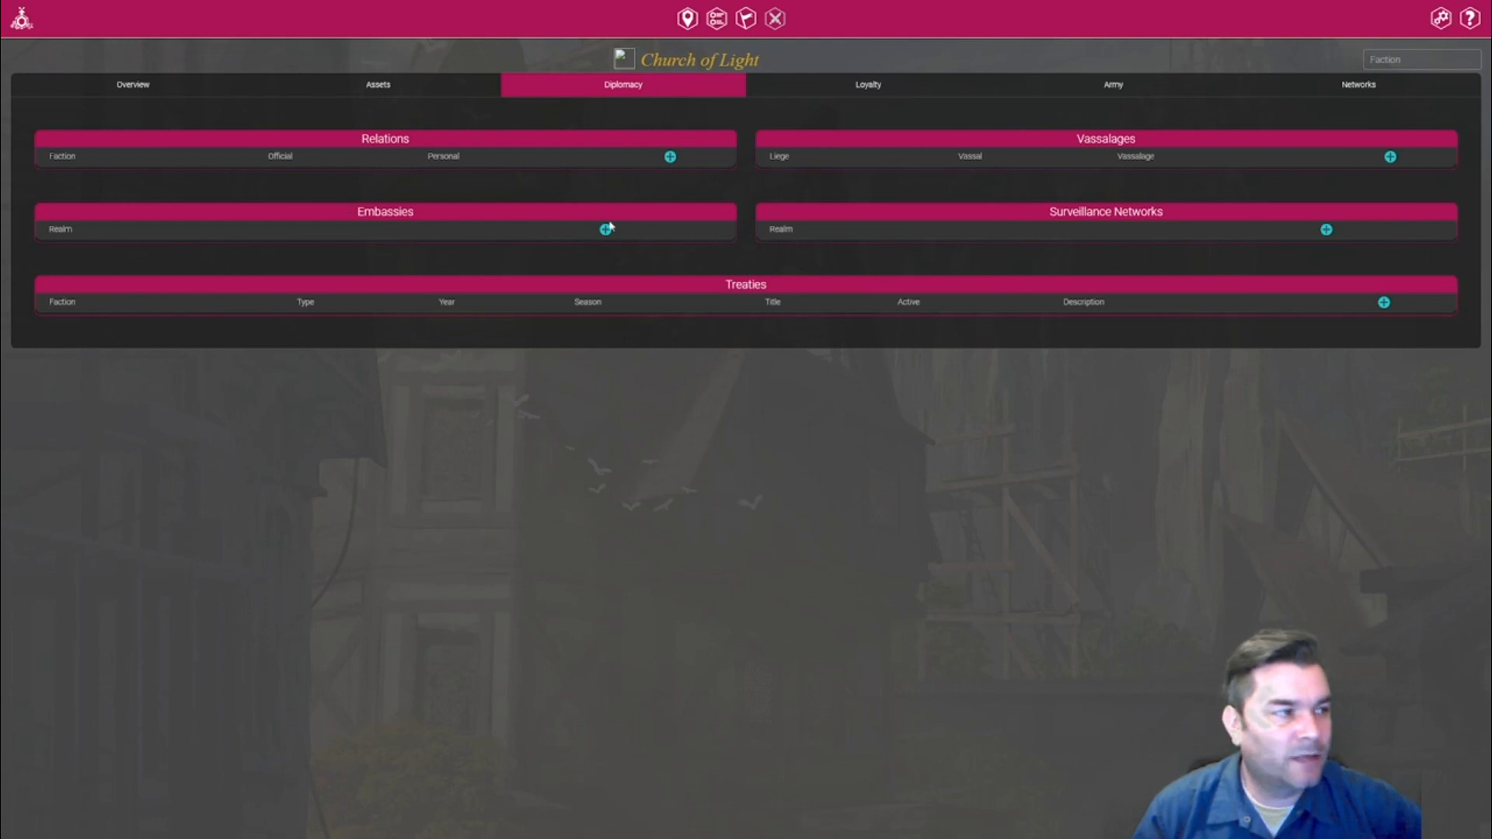
click(866, 87)
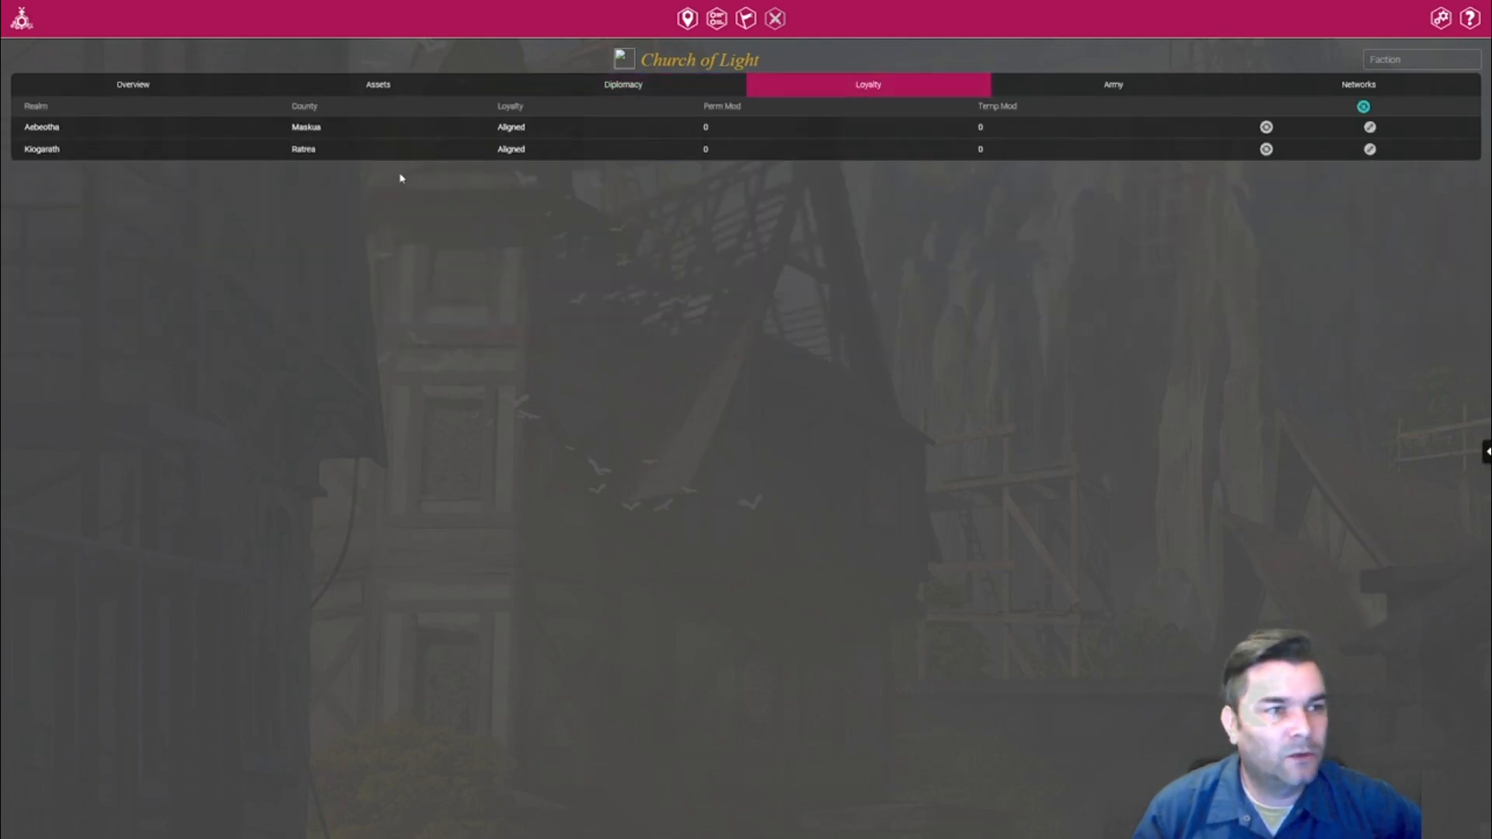
Review the Church of Light's army, networks and overview on its faction sheet.
click(1103, 89)
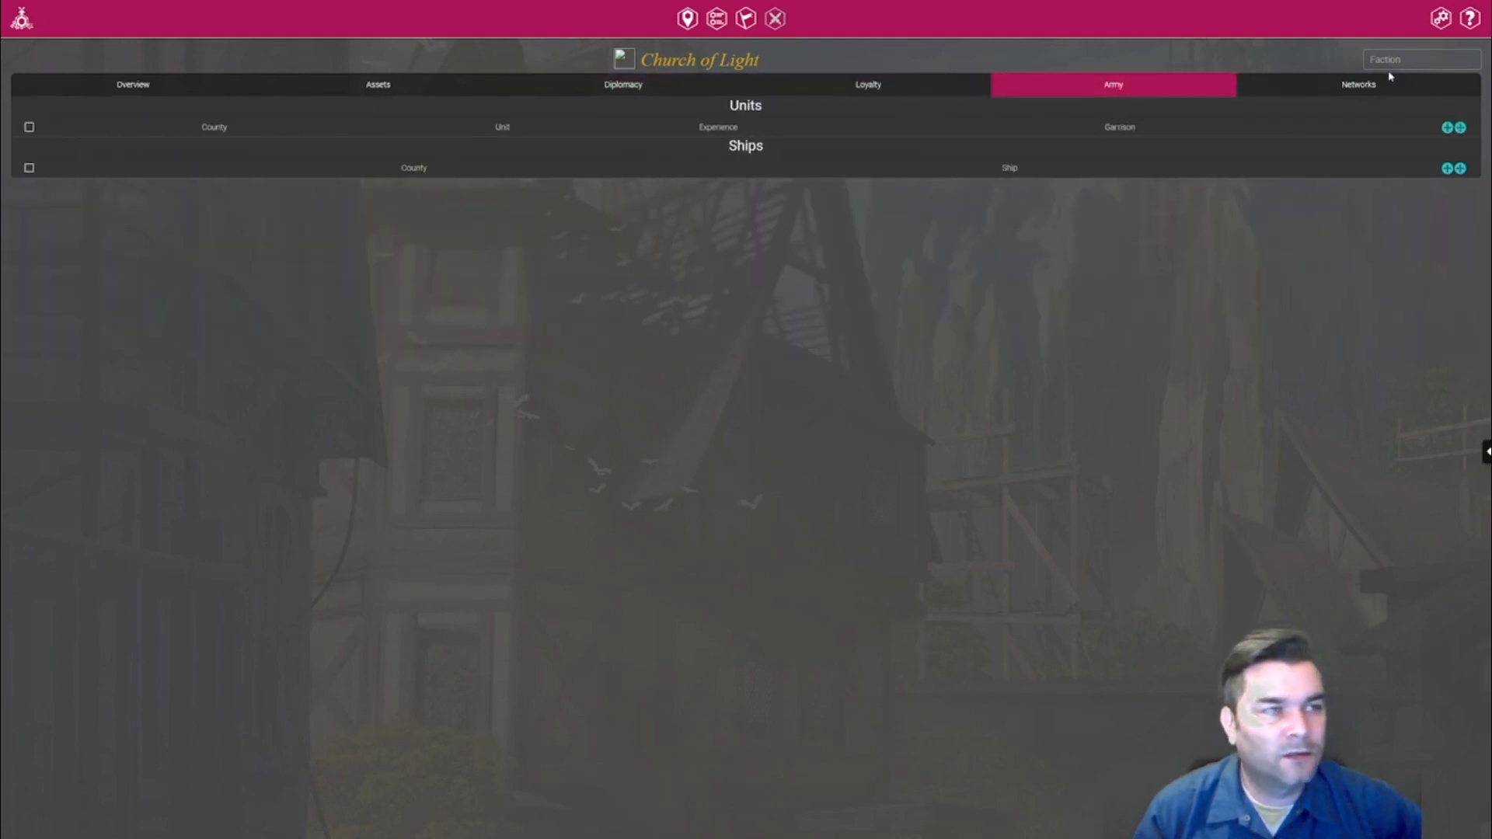
click(1364, 91)
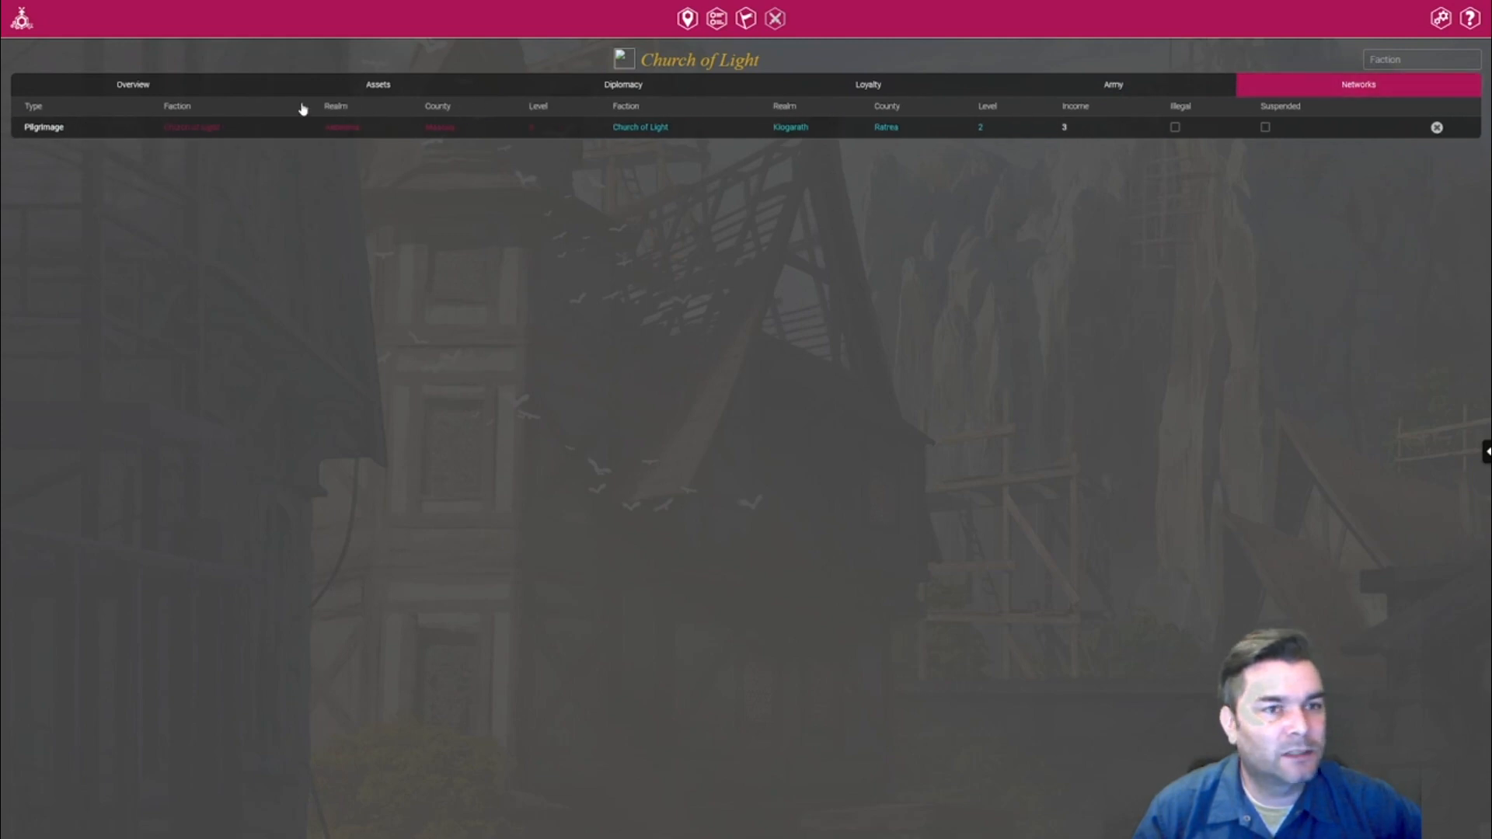
click(96, 89)
Switch to the Kingdom of Denoblia faction sheet, check its networks and army, and return to the campaign map.
click(1421, 59)
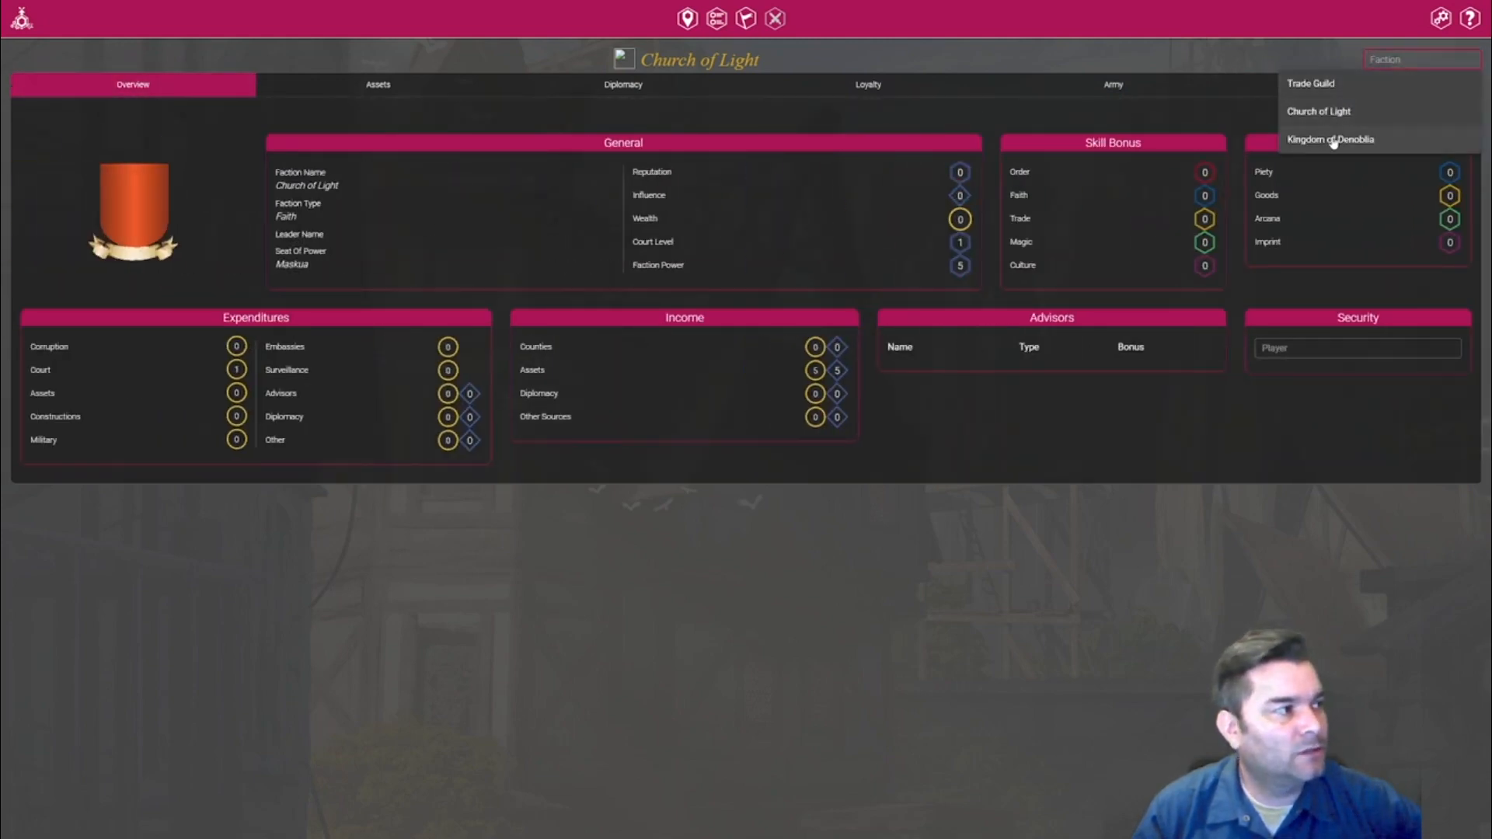
click(1333, 140)
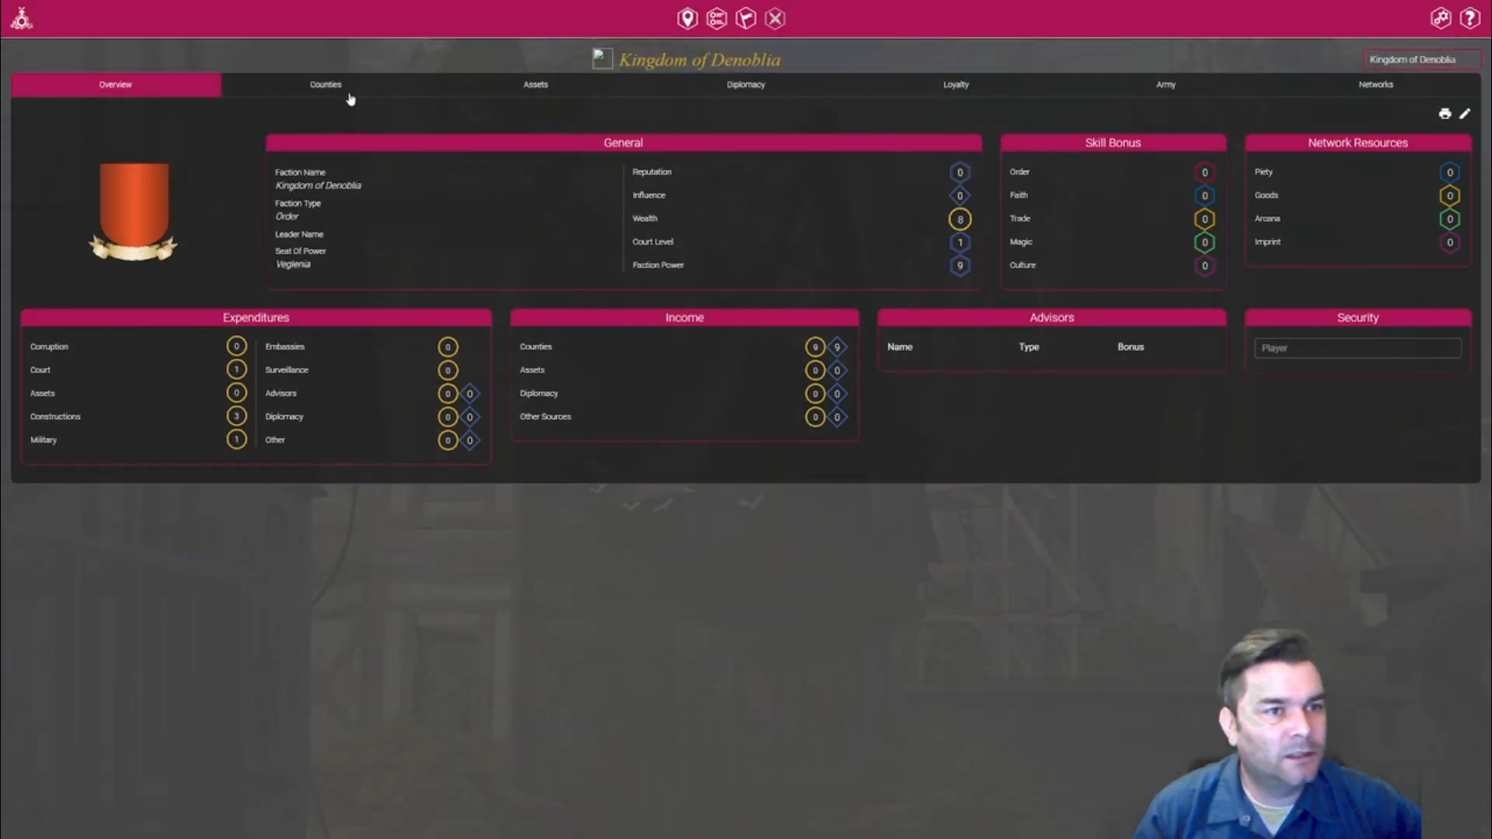
click(1386, 91)
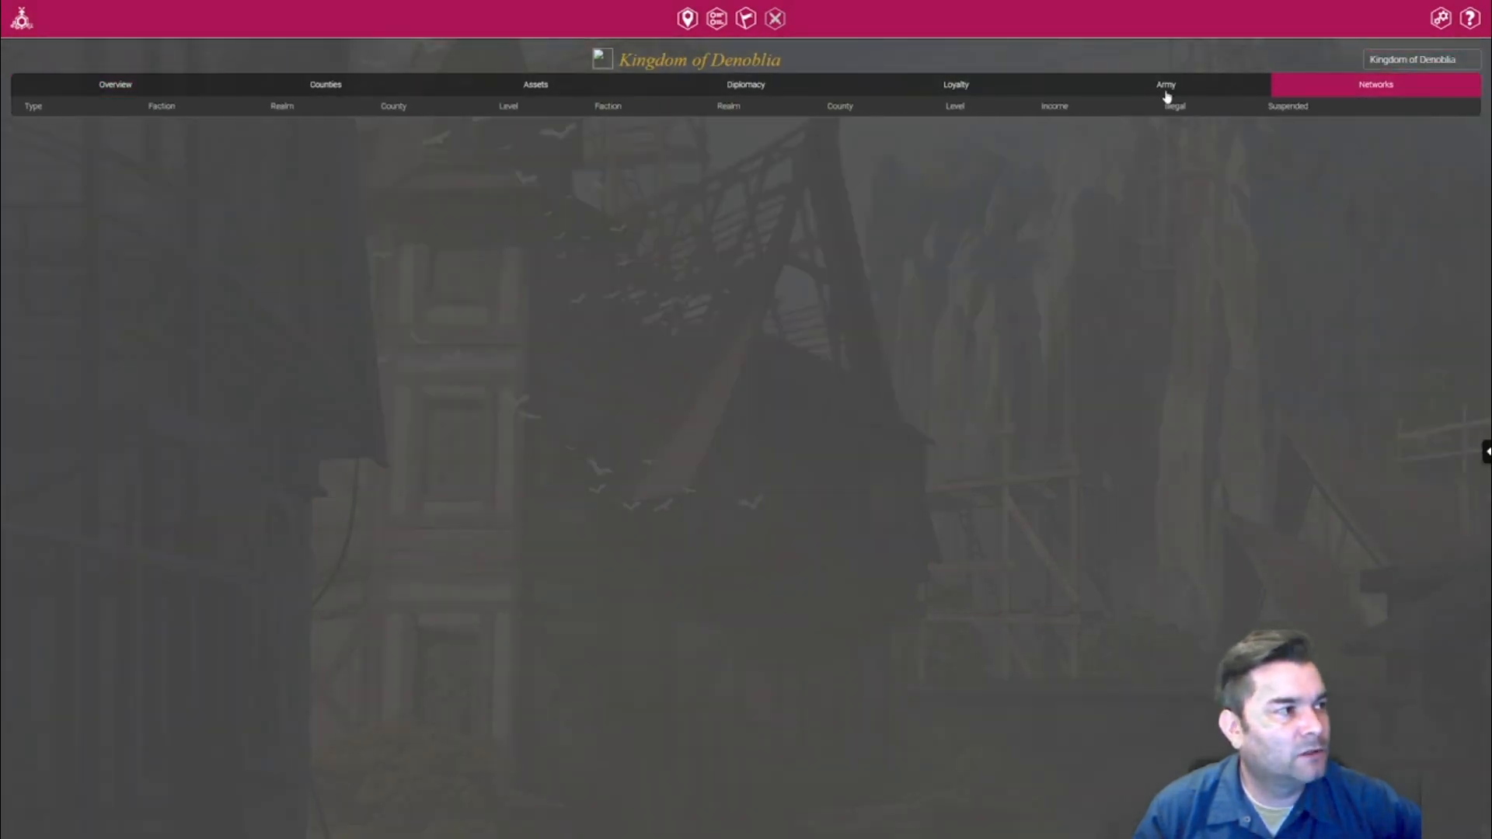
click(1166, 91)
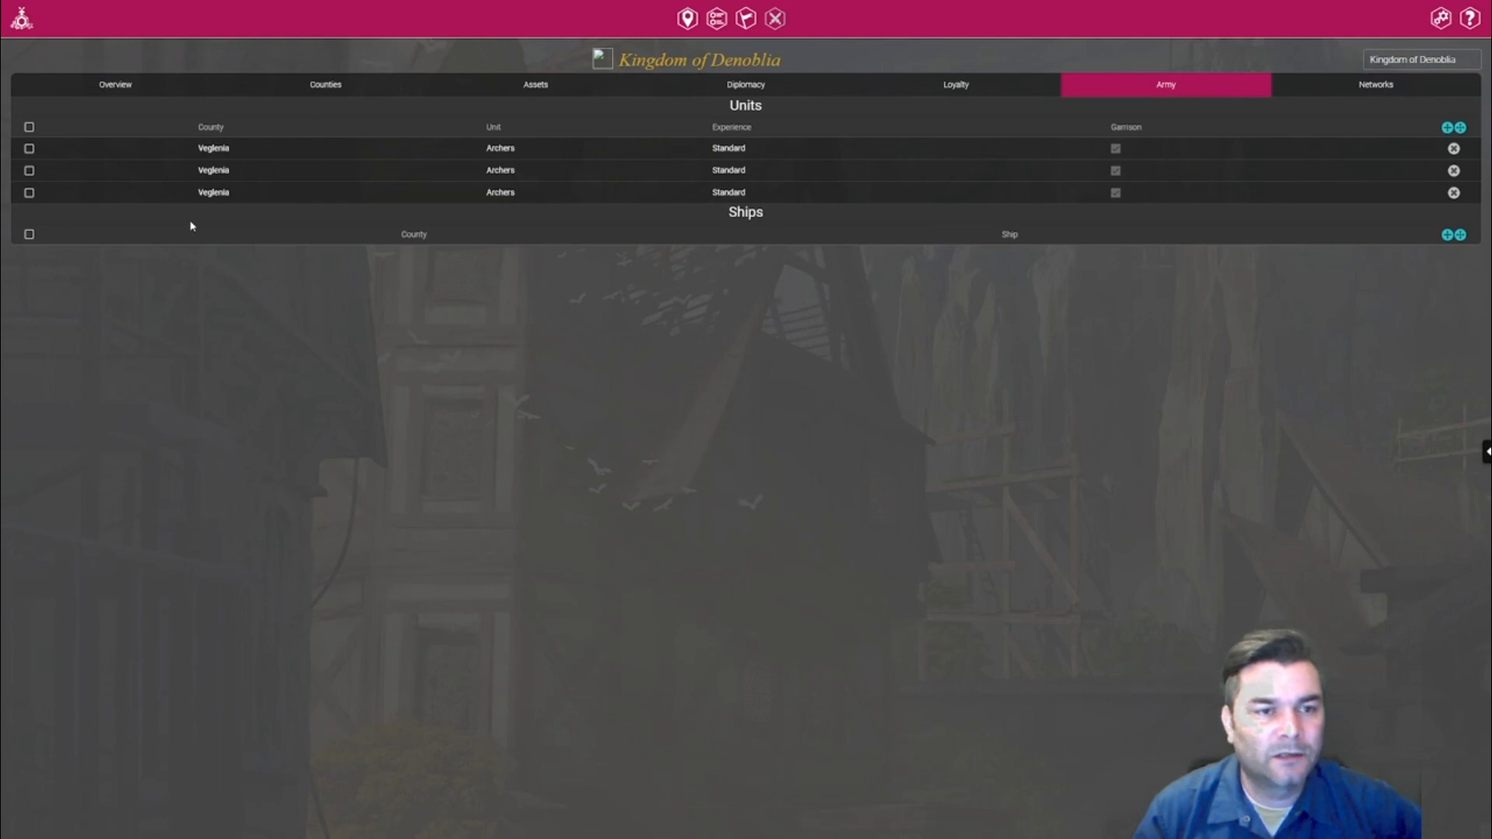
click(687, 19)
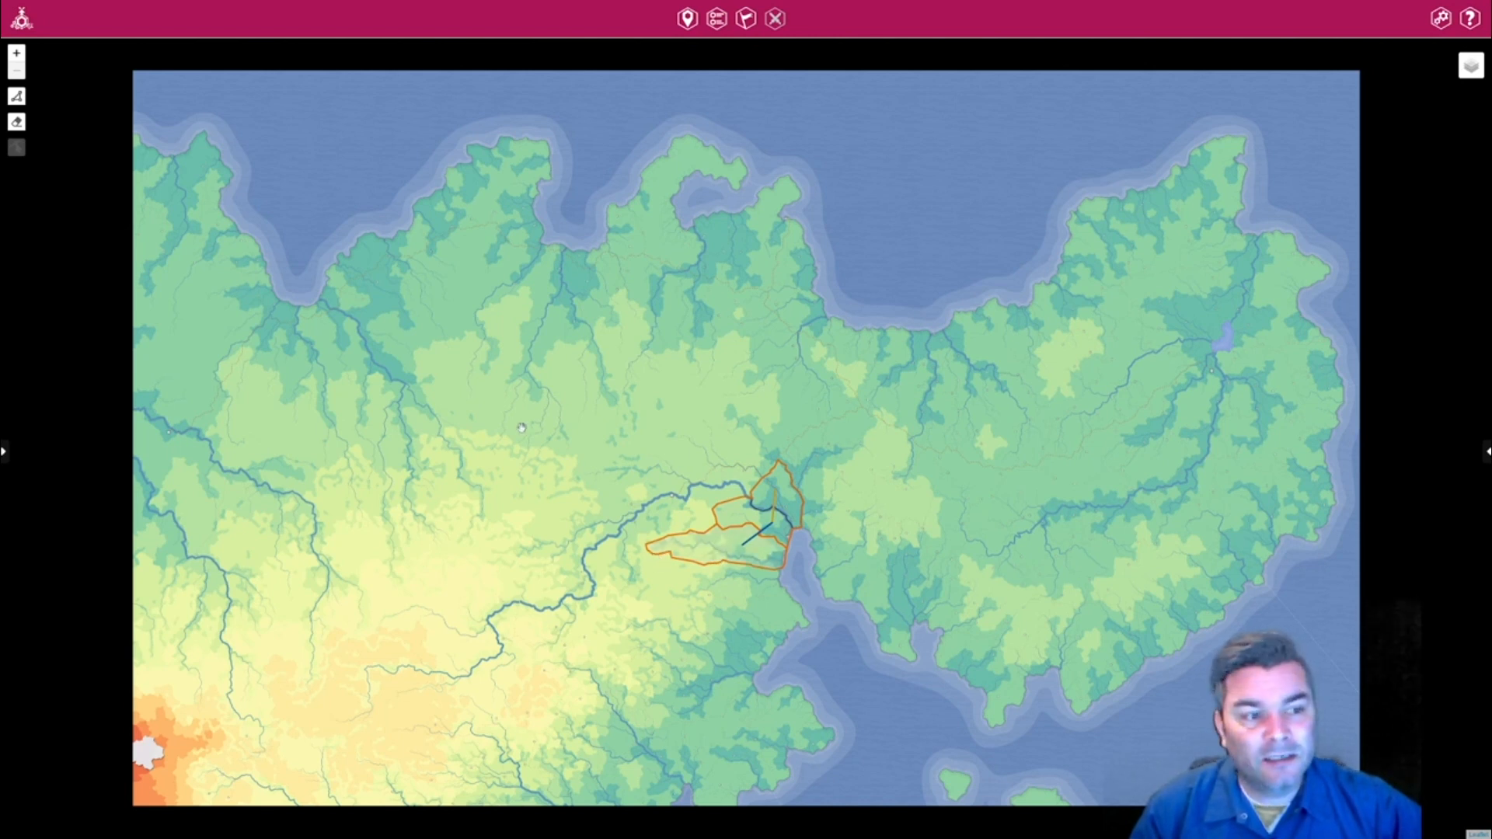
drag(594, 413, 555, 415)
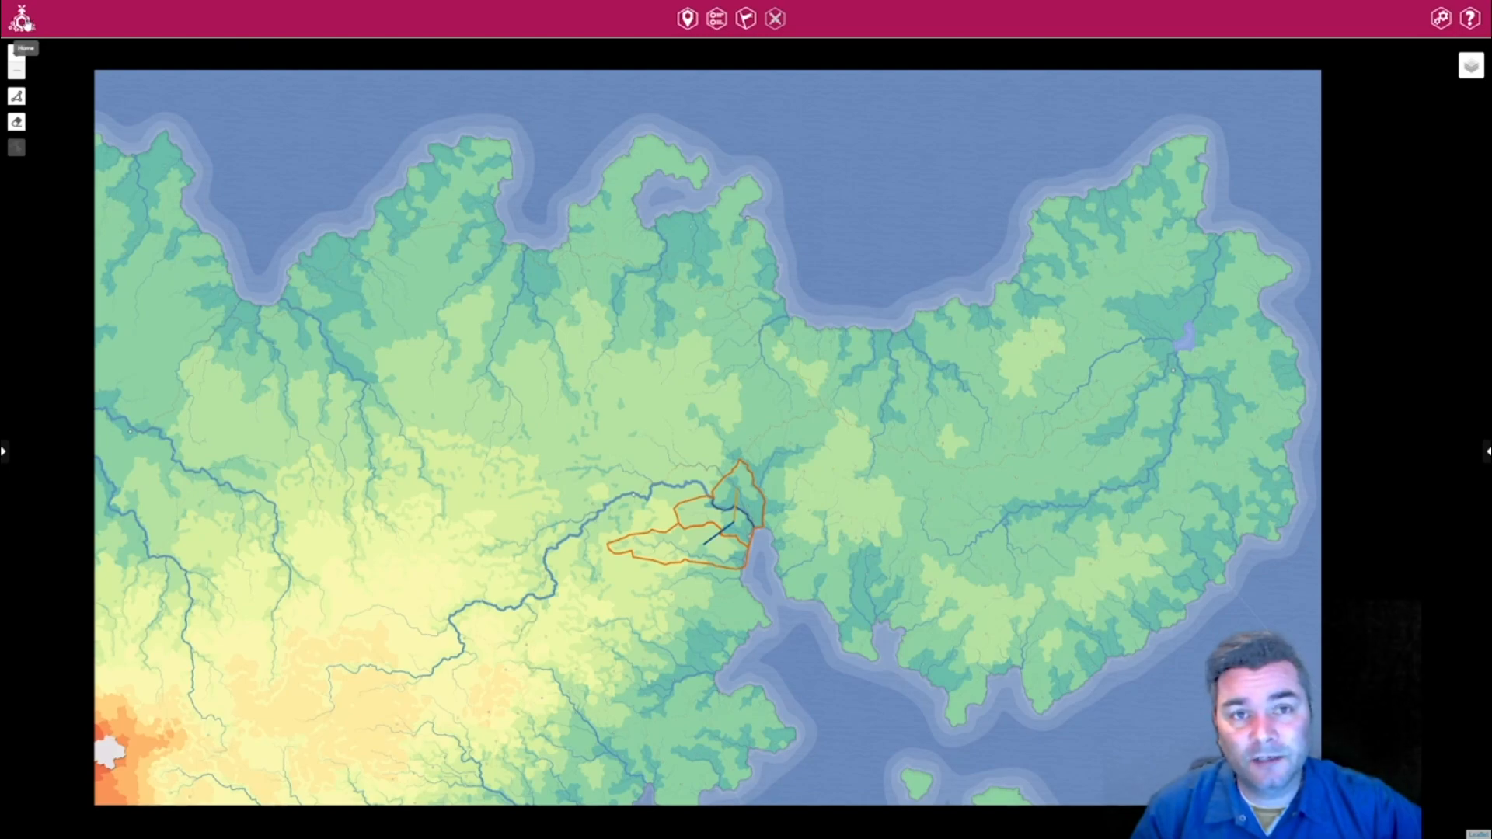
Open the management settings of the Under a Sapphire Moon campaign, use its player invite option, and return to the home page.
click(23, 19)
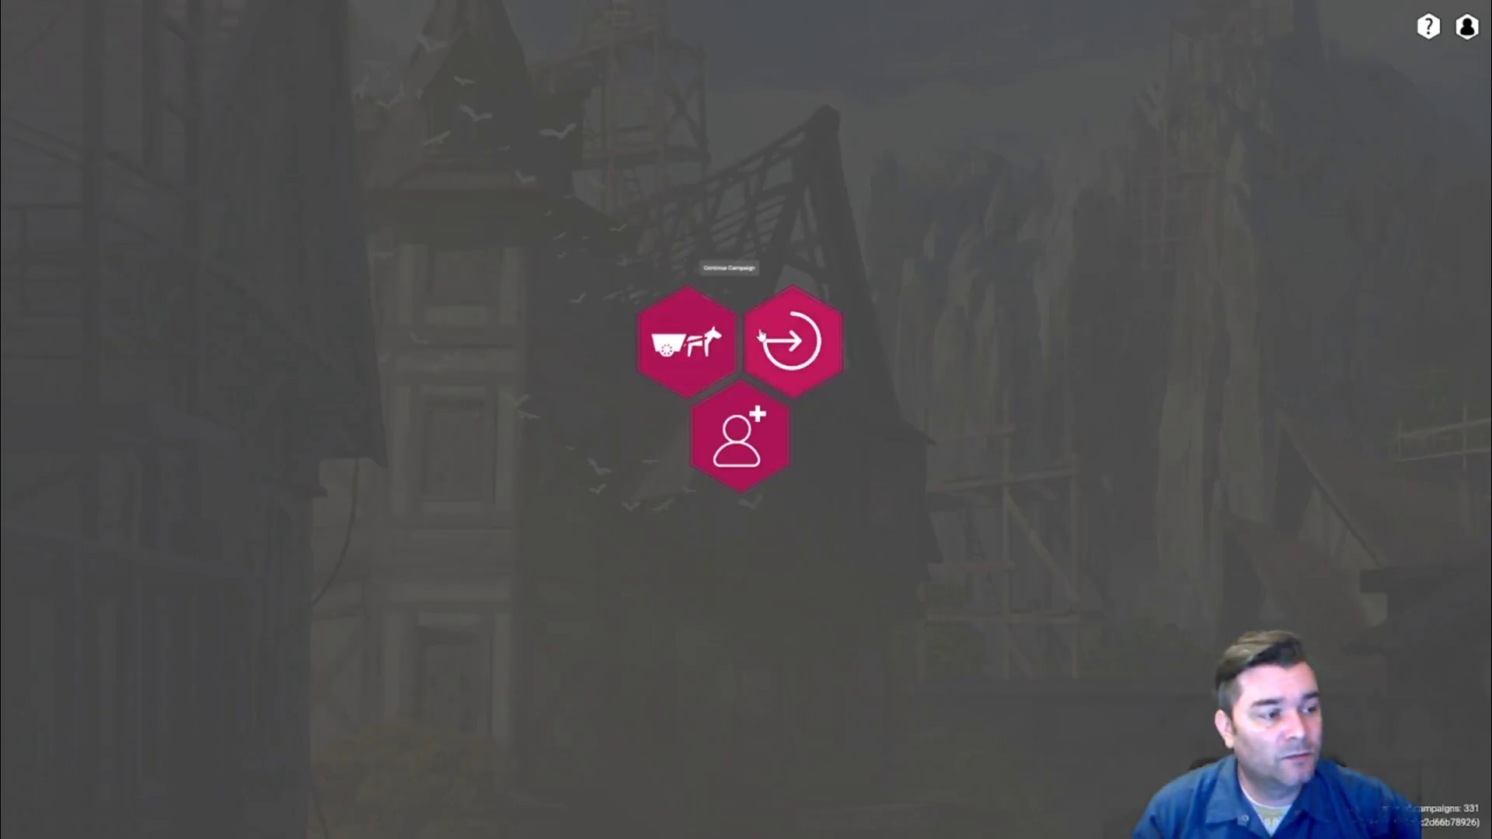
click(796, 346)
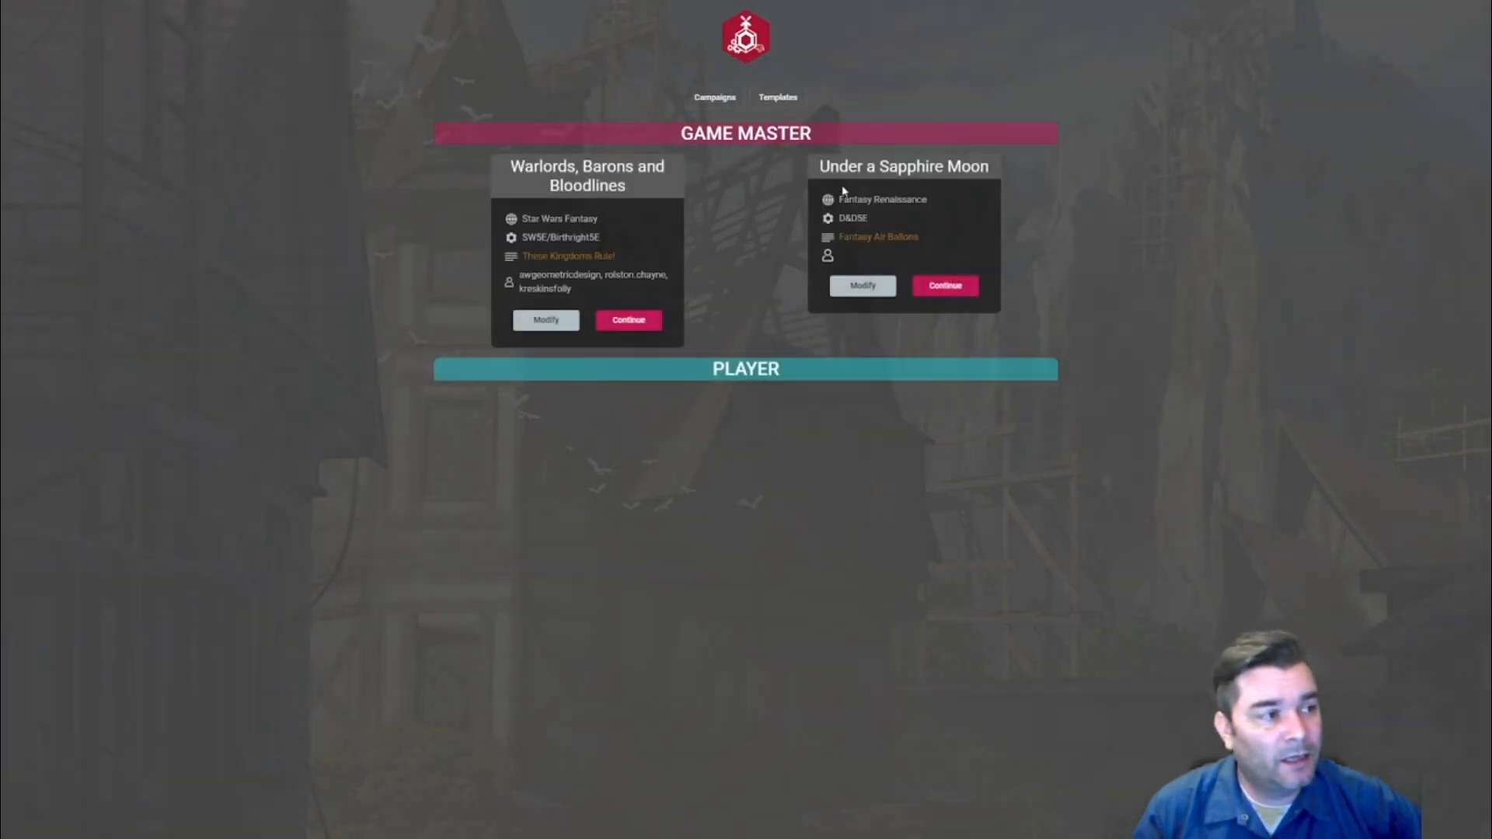
click(865, 289)
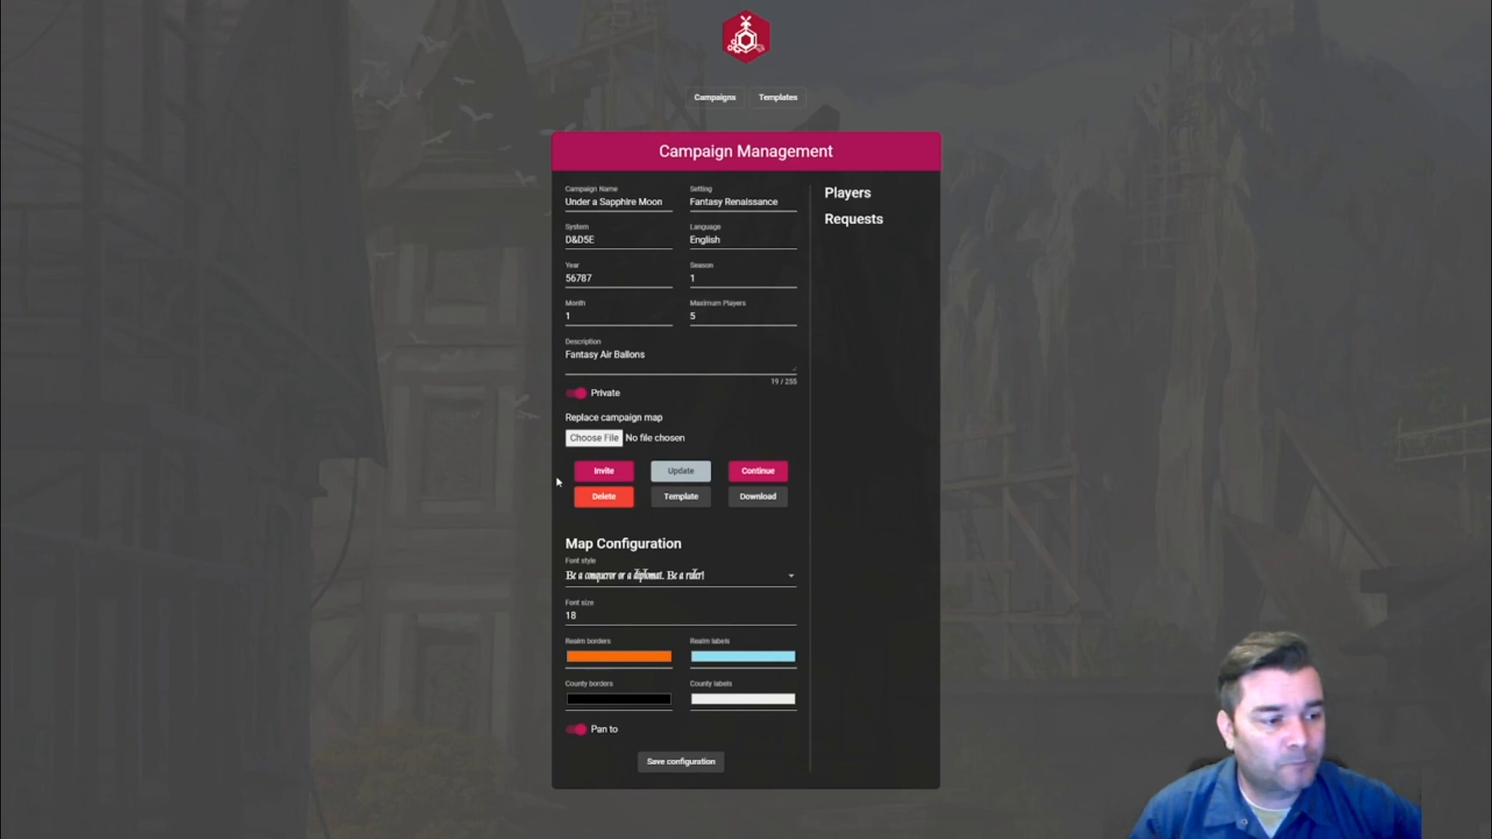
click(604, 474)
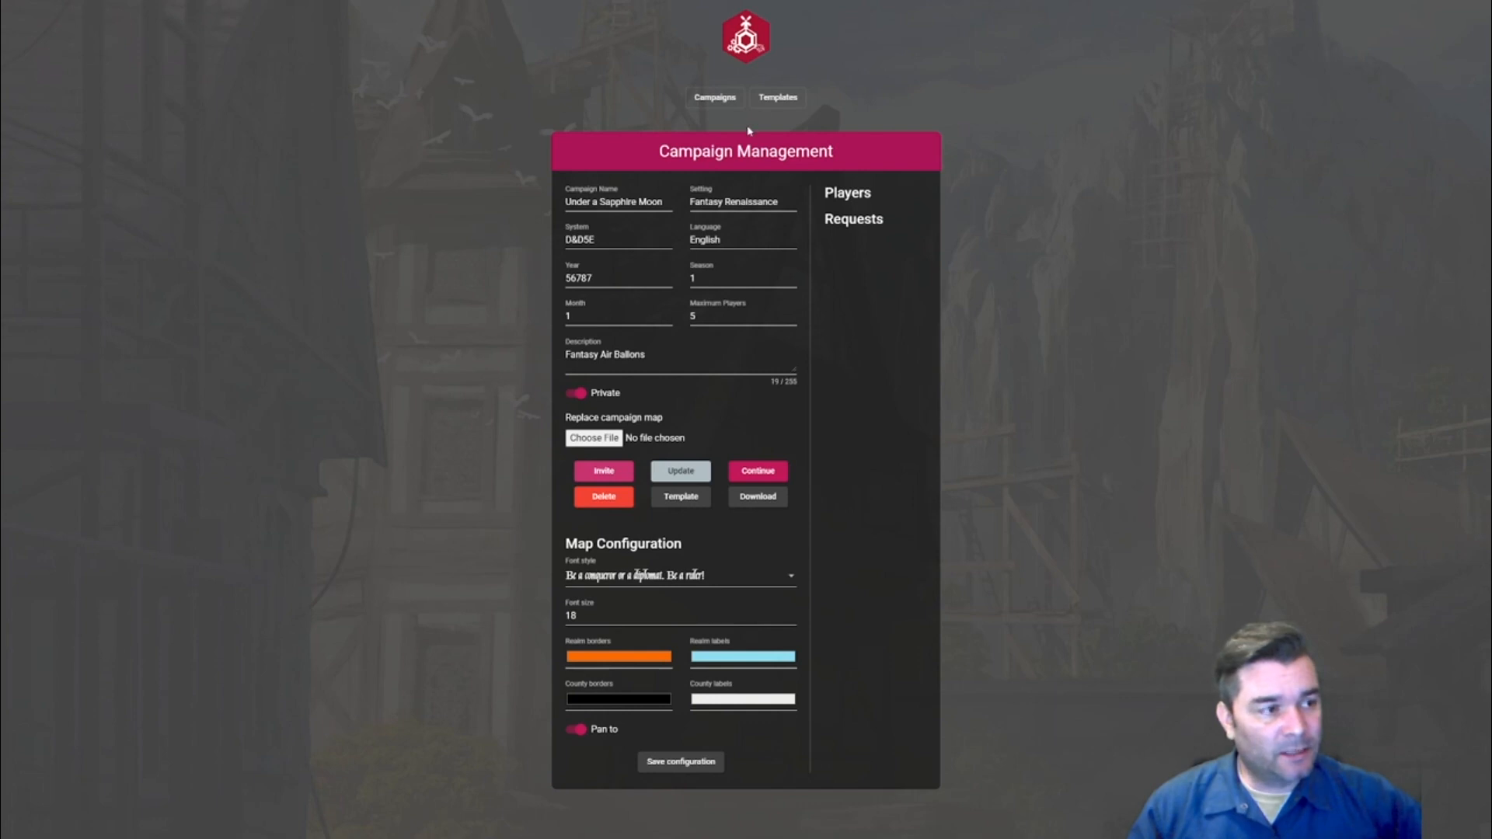
click(747, 44)
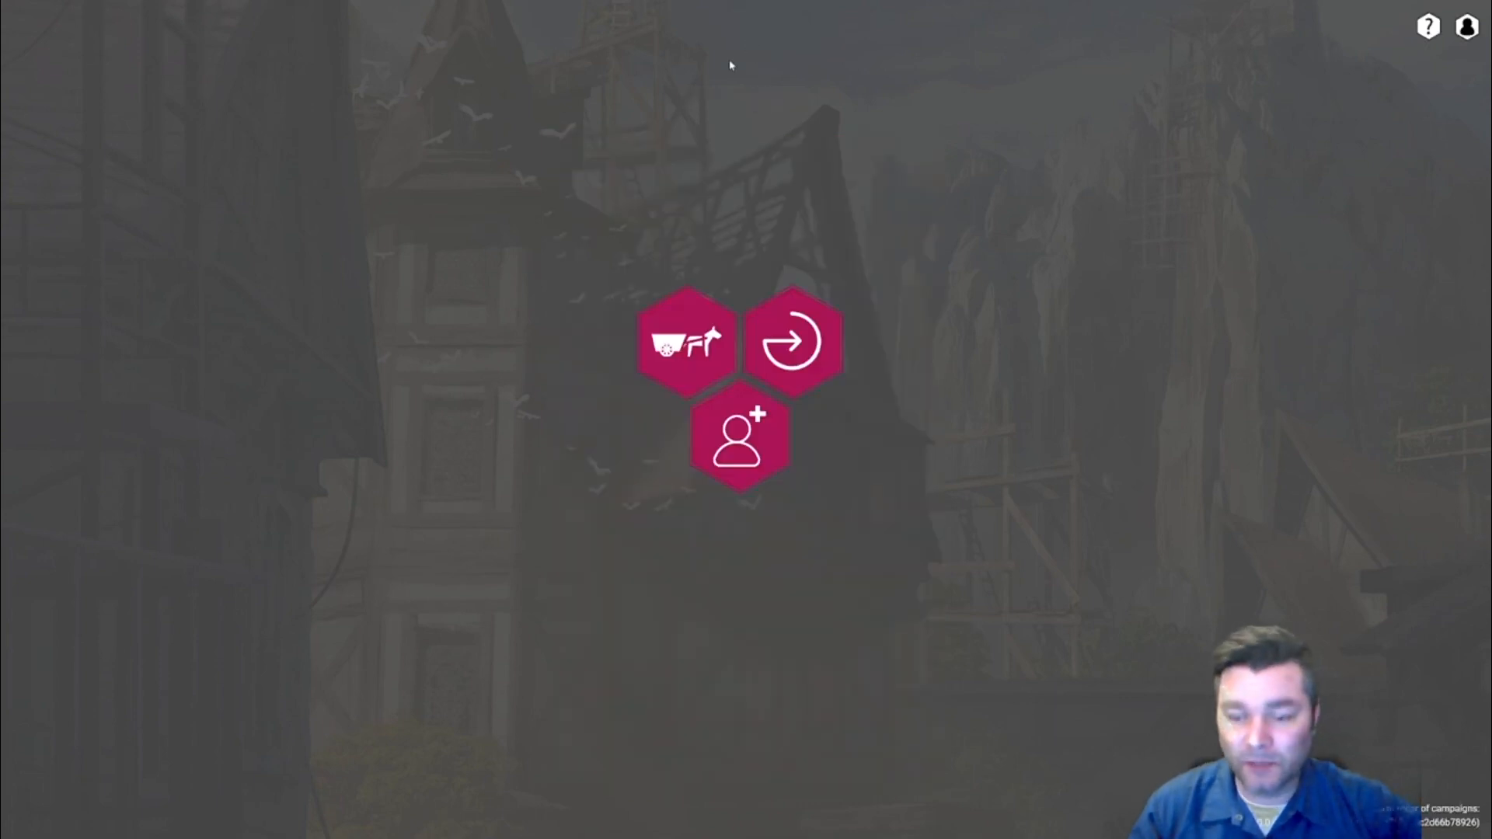